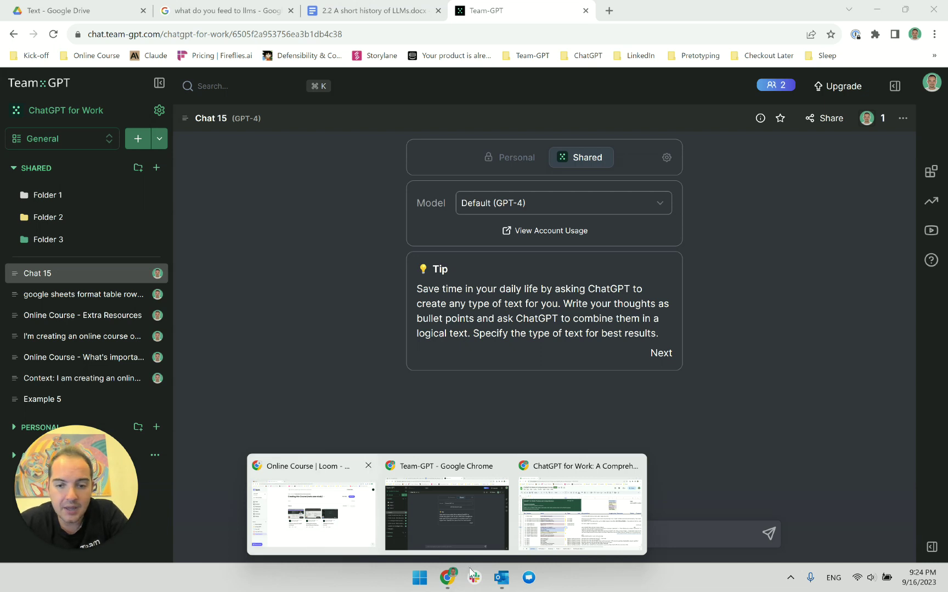
Switch to the ChatGPT for Work syllabus spreadsheet and highlight lecture 3.1, A Short History of ChatGPT
left_click(580, 513)
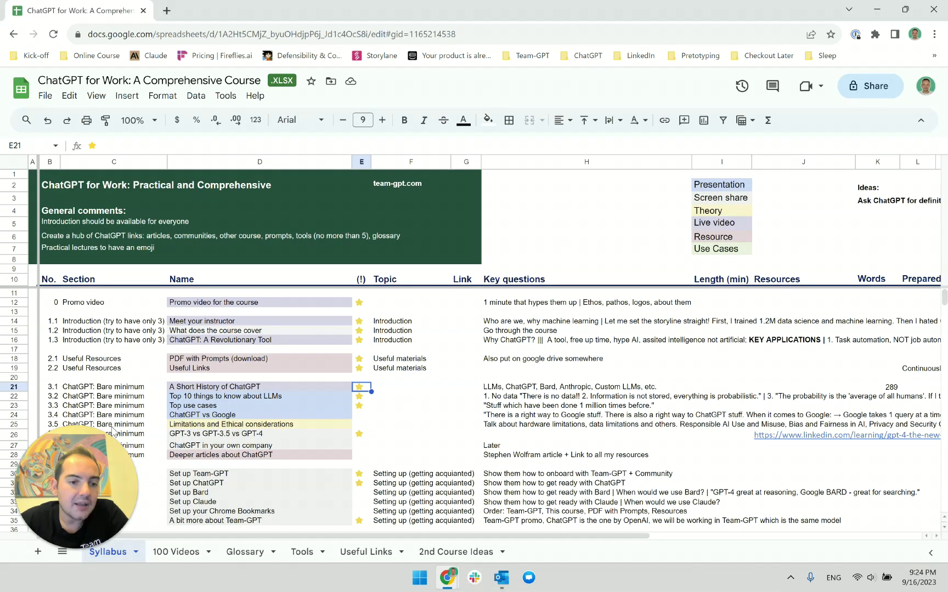
left_click(109, 390)
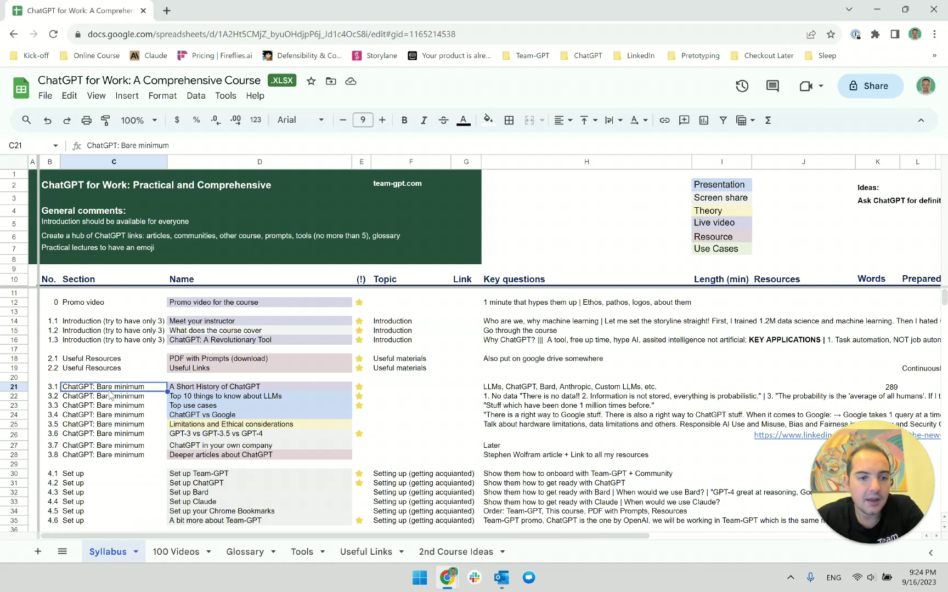
key("ctrl+a")
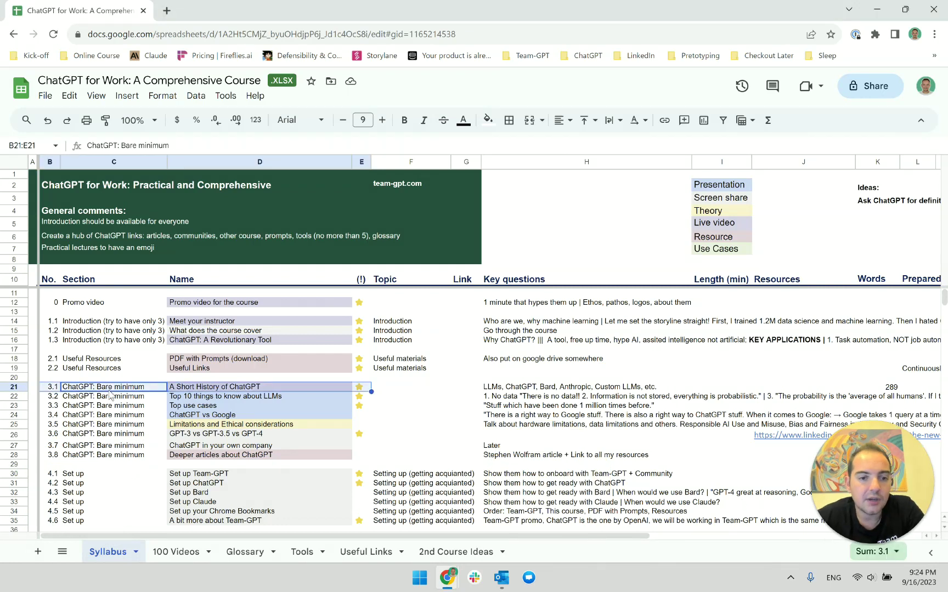
Switch to the Google Docs lecture document and rename it 2.2 A short history of ChatGPT
key("alt+Tab")
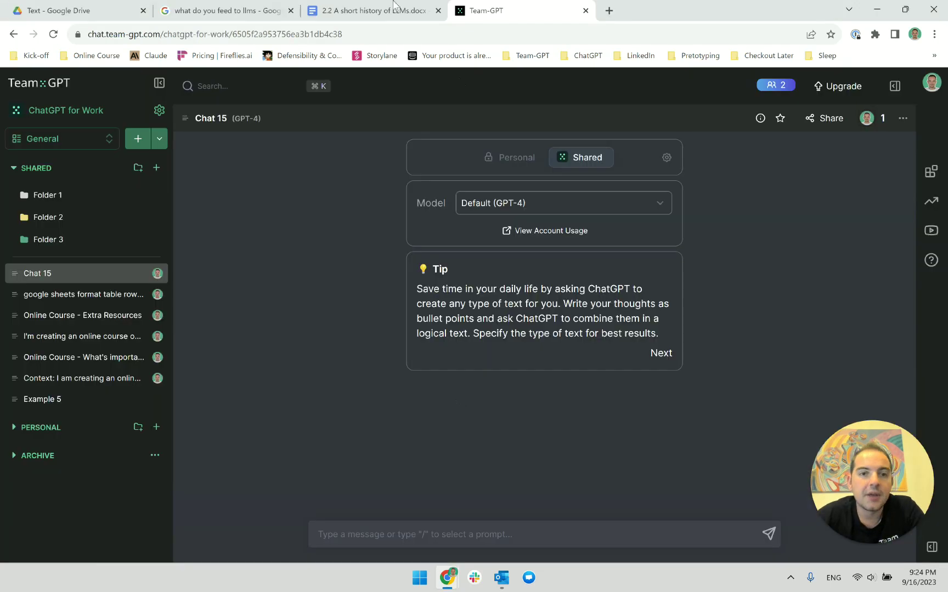
left_click(395, 6)
left_click(156, 81)
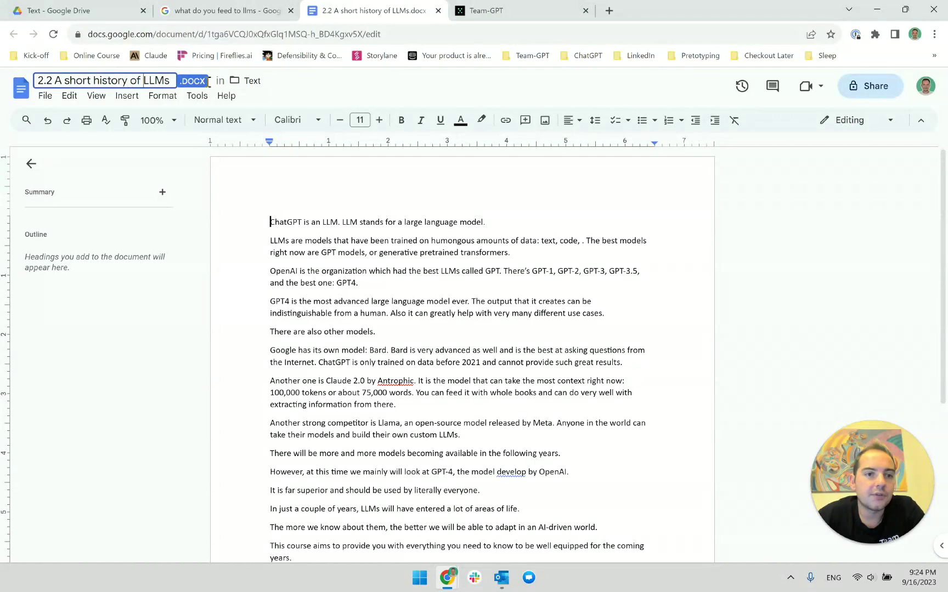
double_click(157, 80)
type("ChatGPT")
key("Return")
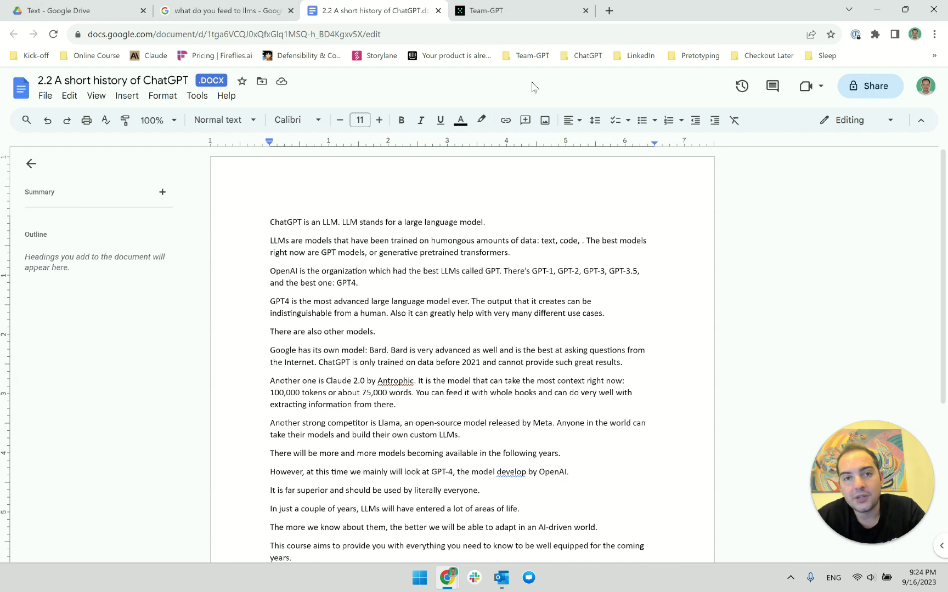
Set the lecture document's zoom to 150%
left_click(552, 15)
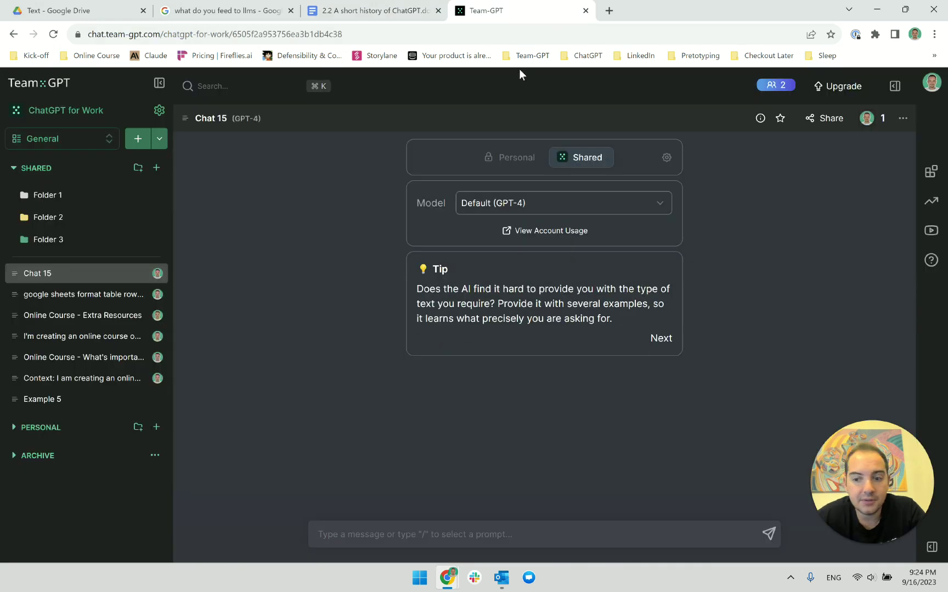
left_click(379, 11)
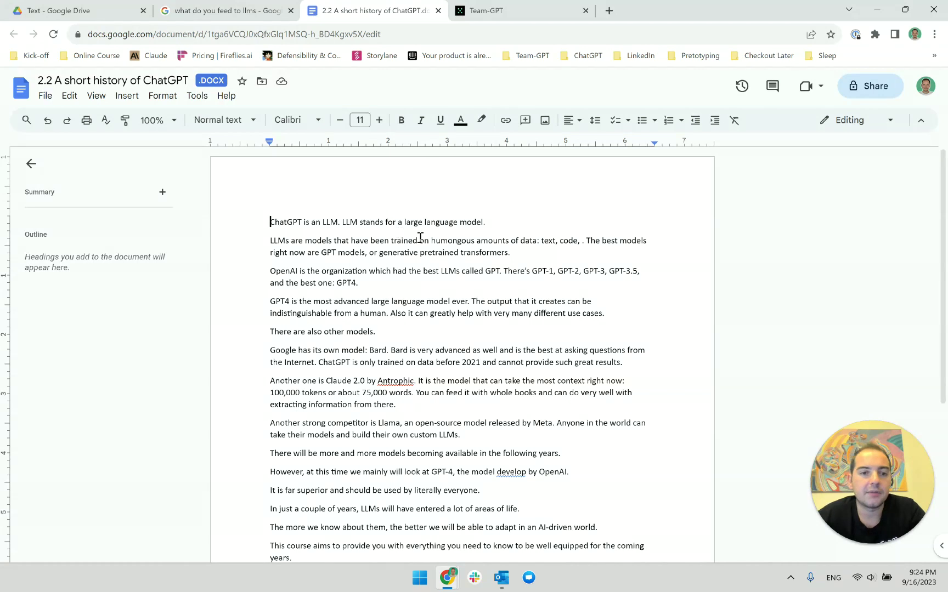
key("ctrl+plus")
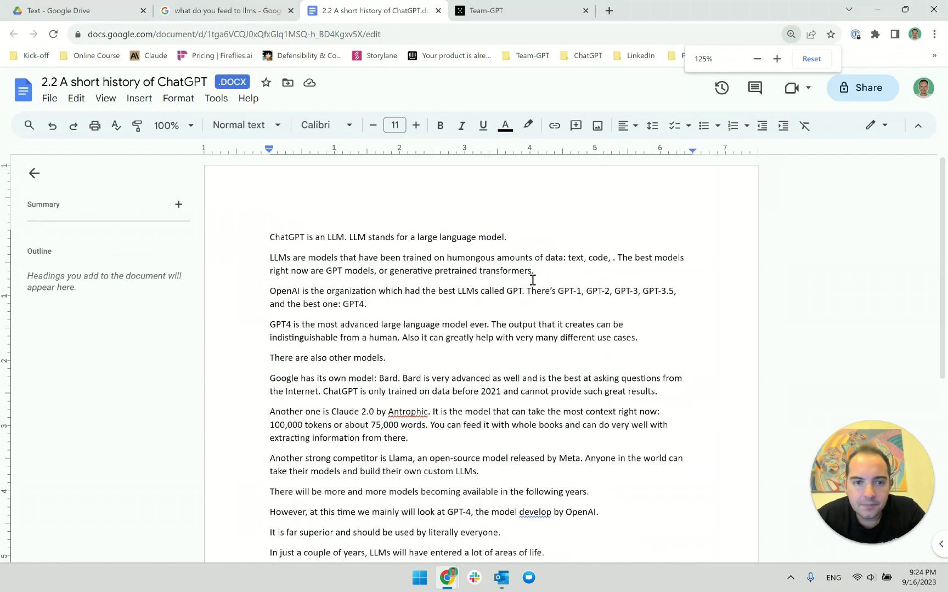
left_click(812, 59)
left_click(159, 120)
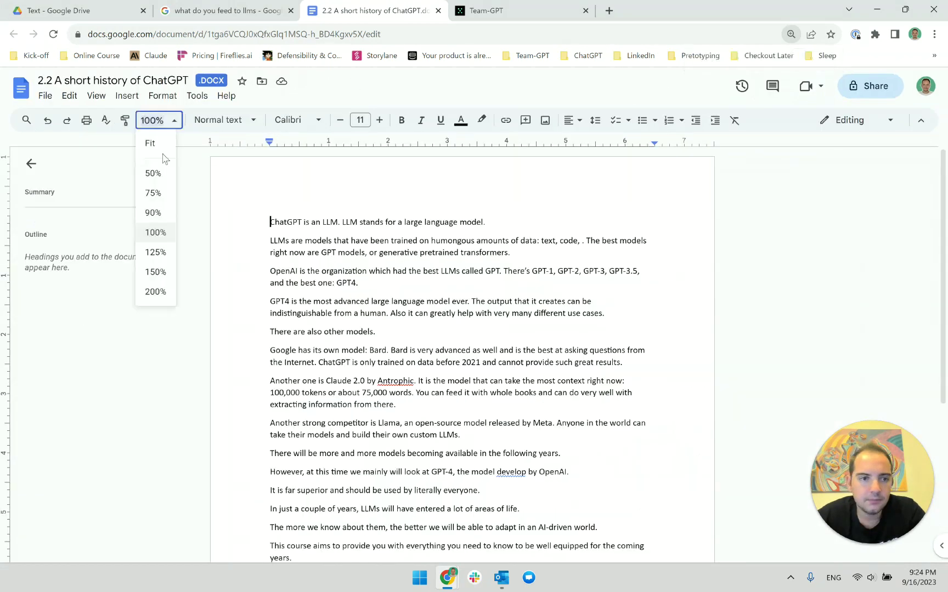
left_click(155, 272)
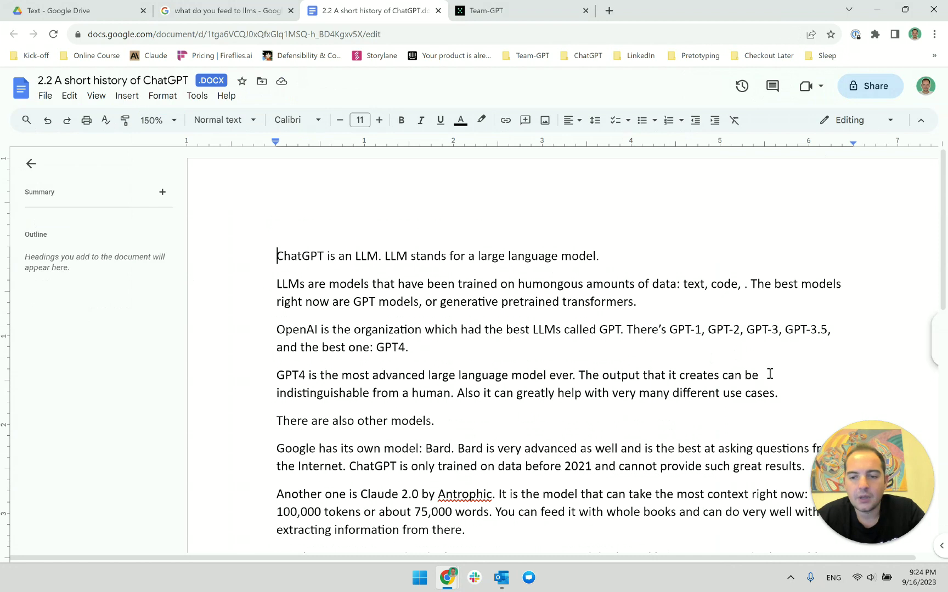
Highlight the unfinished sentence about the data LLMs have been trained on in the document's second paragraph
left_click(358, 263)
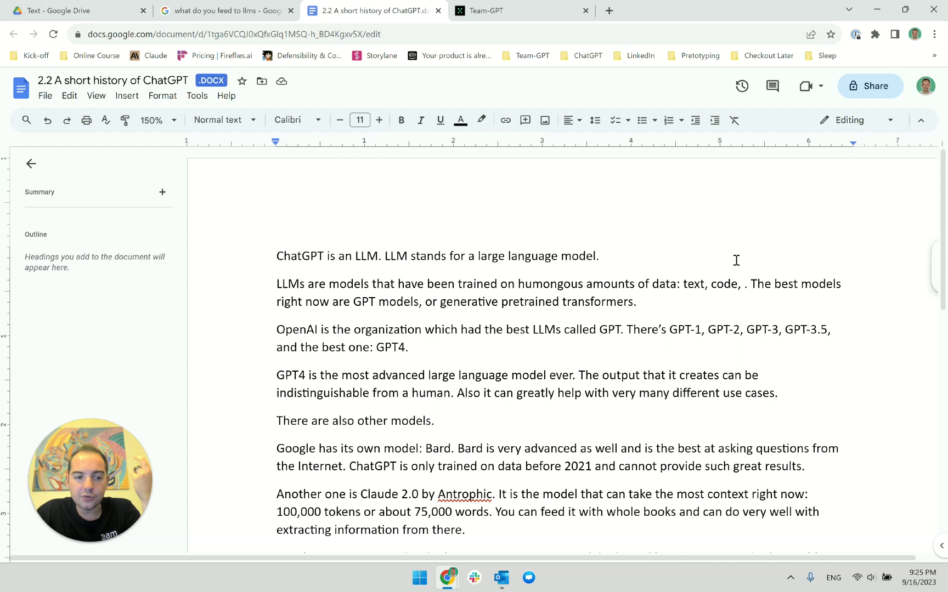
left_click(744, 284)
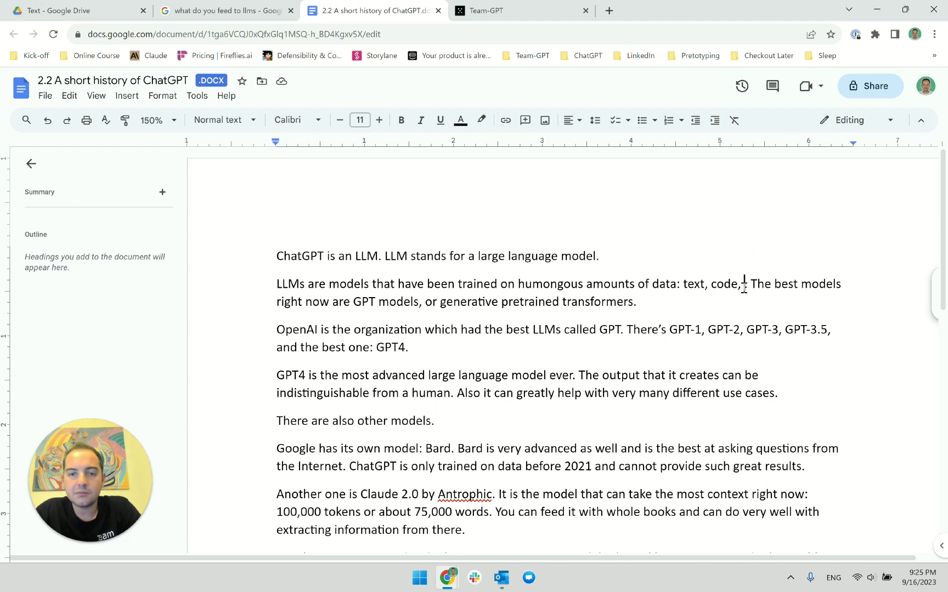
left_click_drag(743, 285, 235, 286)
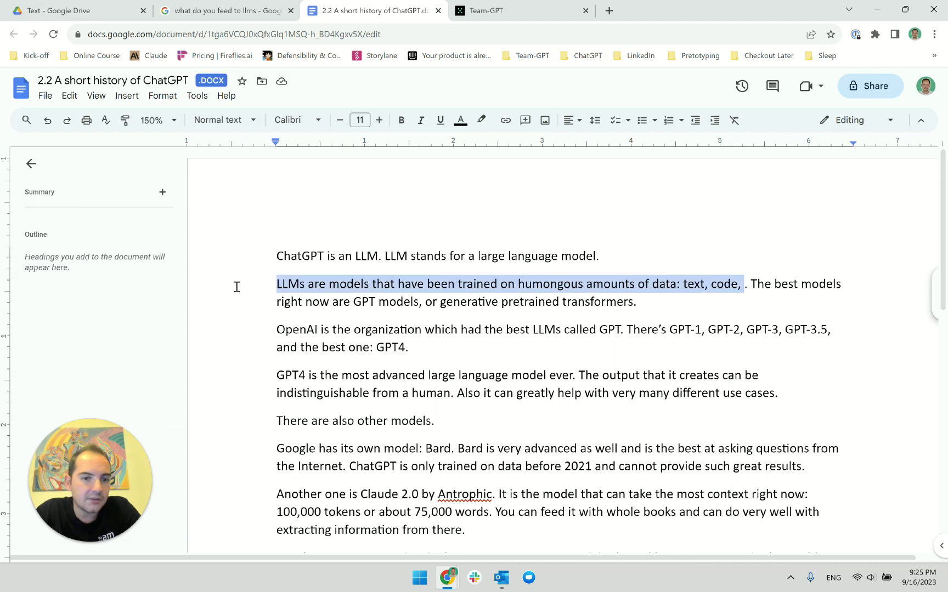
Create a new shared chat in Team-GPT and rename it Lecture Text Creation
left_click(530, 6)
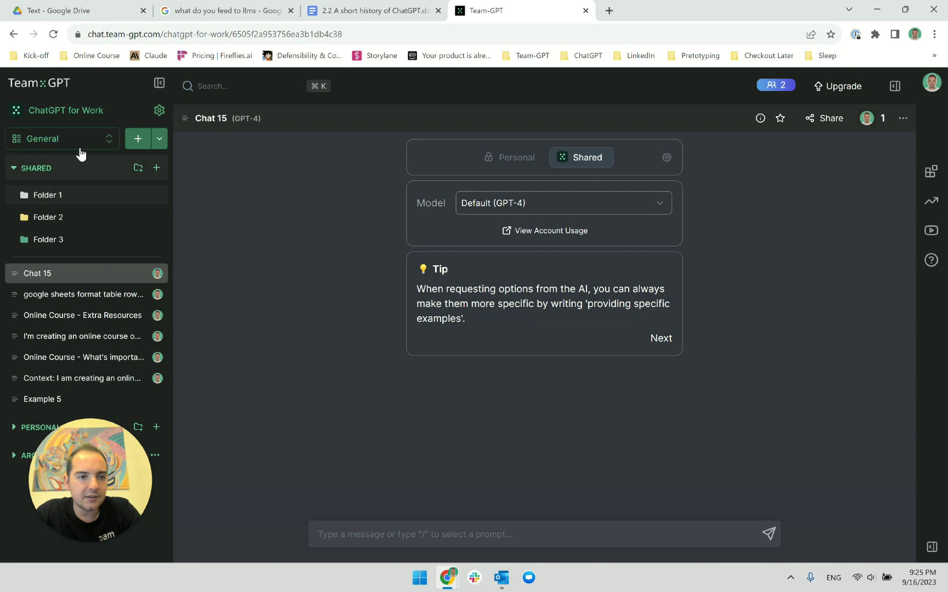
left_click(138, 140)
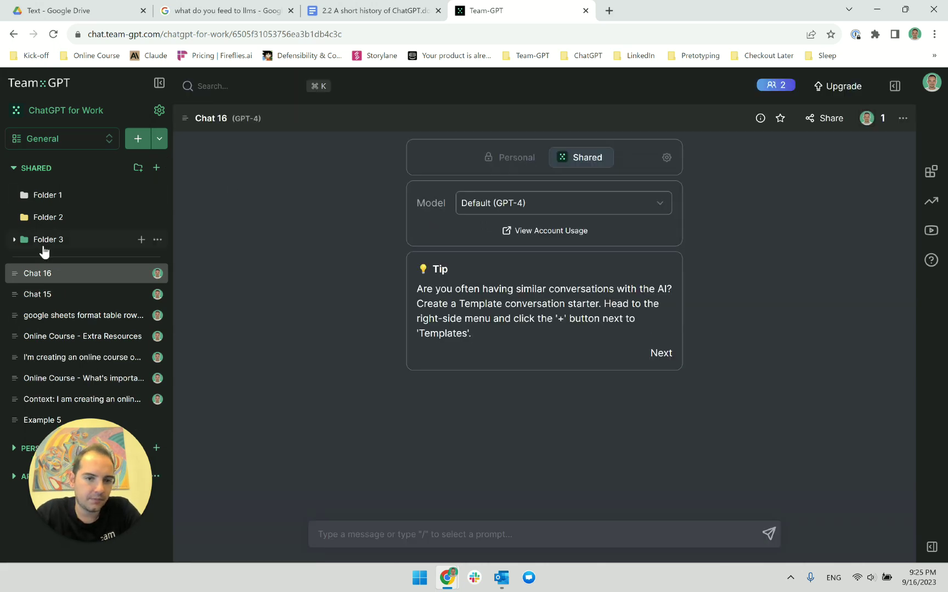
right_click(84, 277)
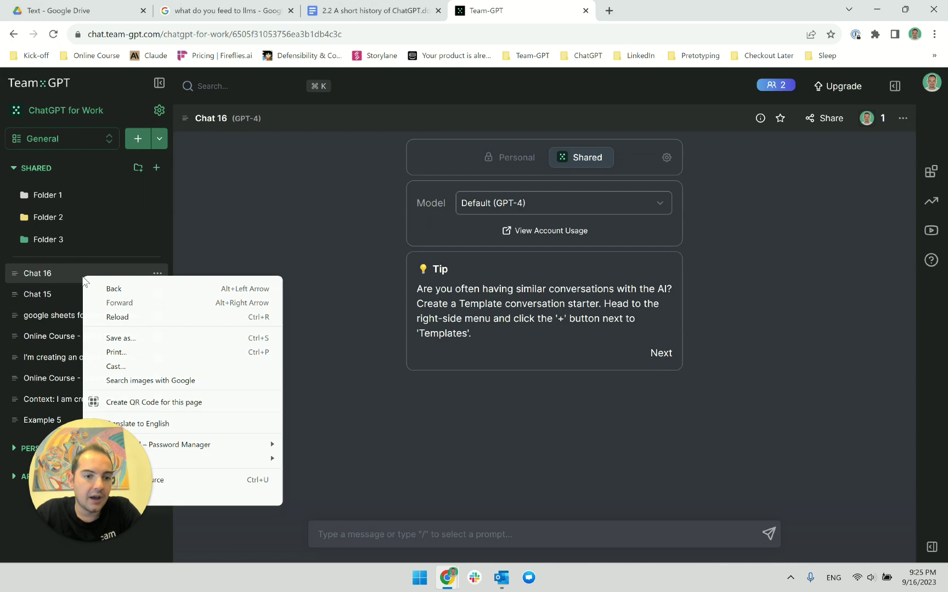
left_click(284, 242)
left_click(157, 273)
left_click(160, 339)
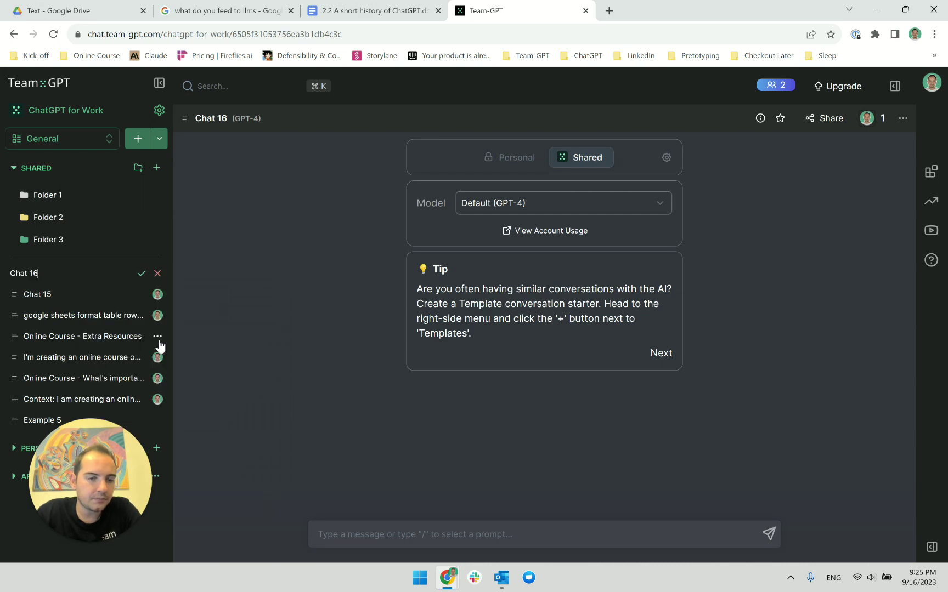
key("ctrl+a")
type("a")
type("Le")
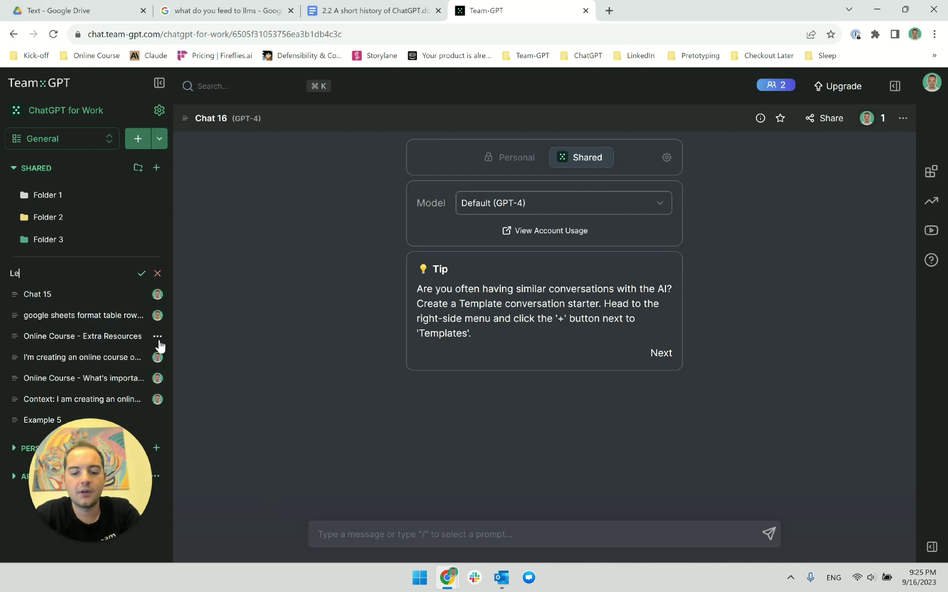
type("cture a")
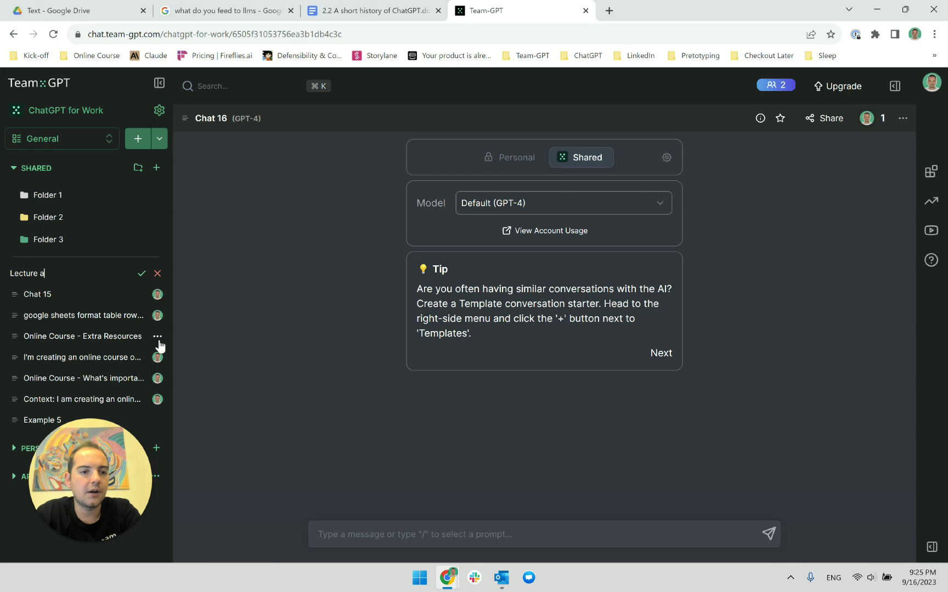
key("BackSpace")
type("Creation")
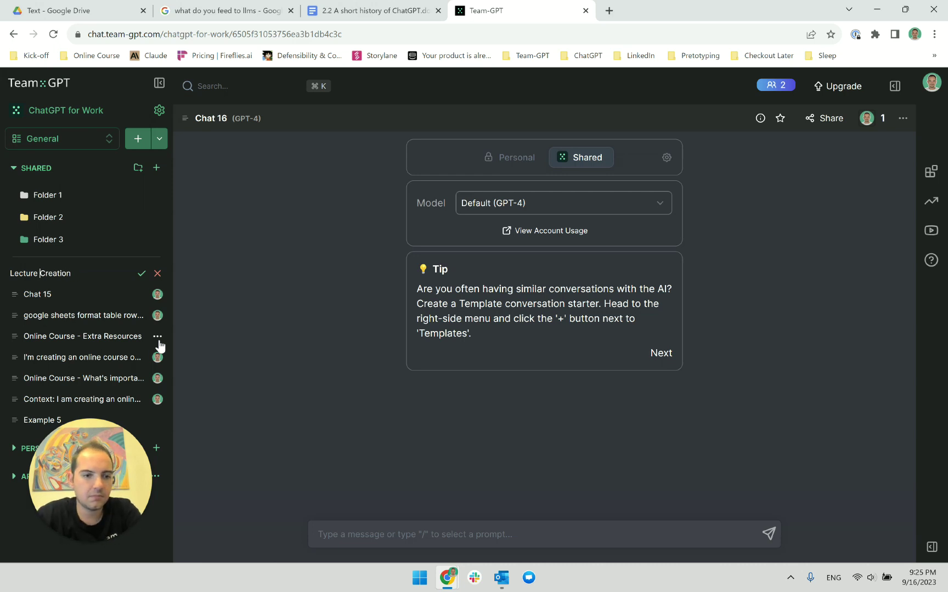
type("Text")
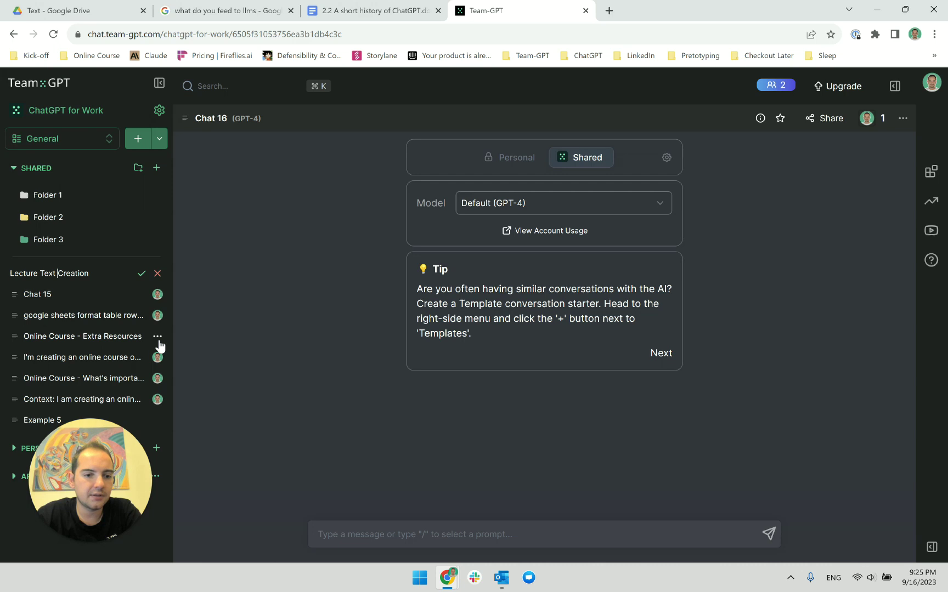
key("Return")
Start the chat prompt with a "Context:" line followed by "I am creating an online course. For one of the lectures I need help."
left_click(470, 543)
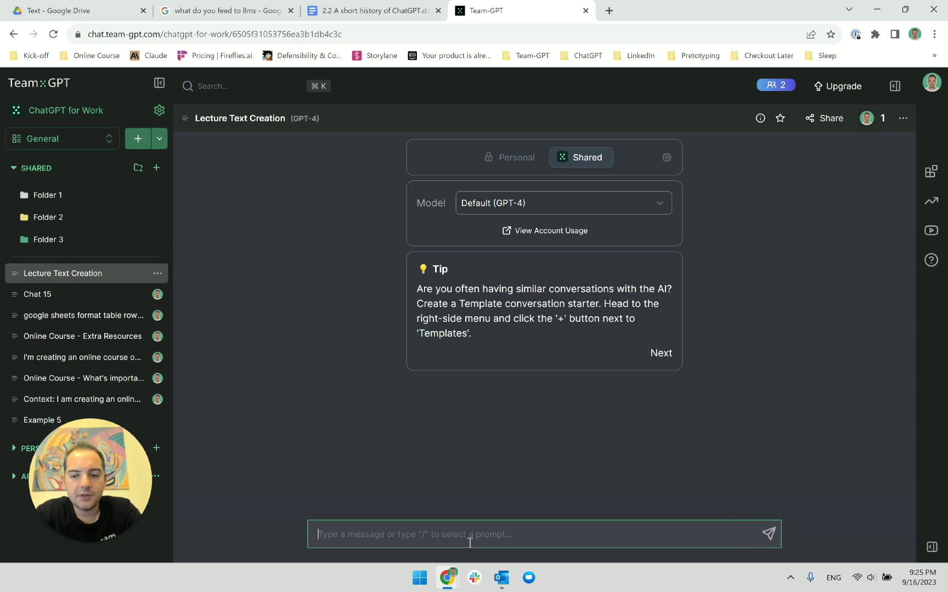
type("and")
key("BackSpace")
key("BackSpace")
key("BackSpace")
type("I am creating")
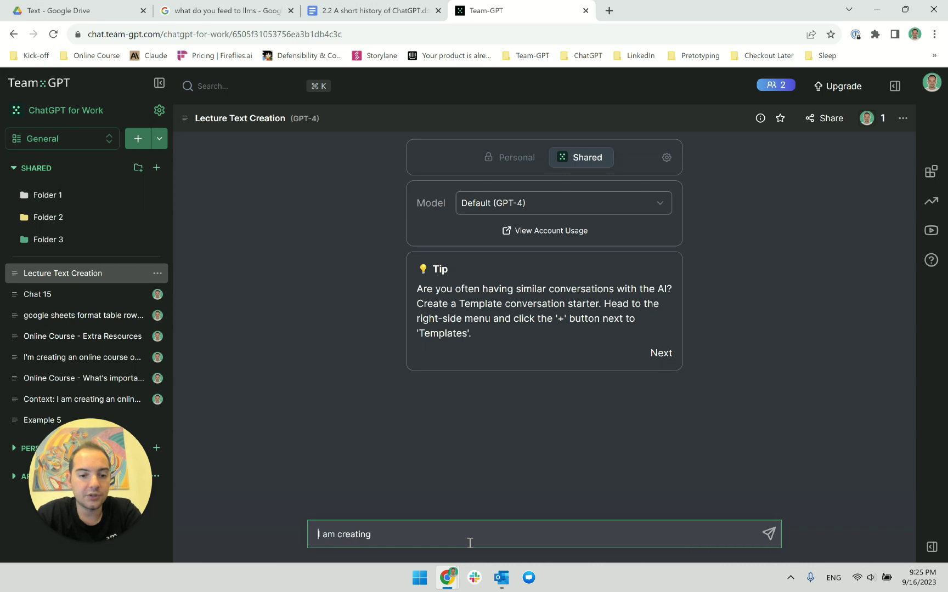
key("shift+Return")
key("Up")
type("Context: I ")
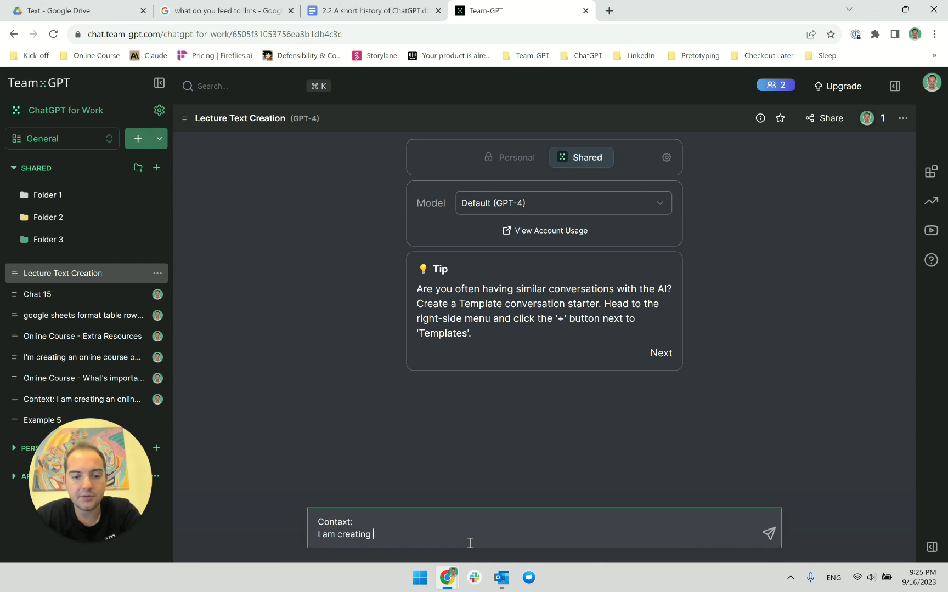
type("am creating an online course. ")
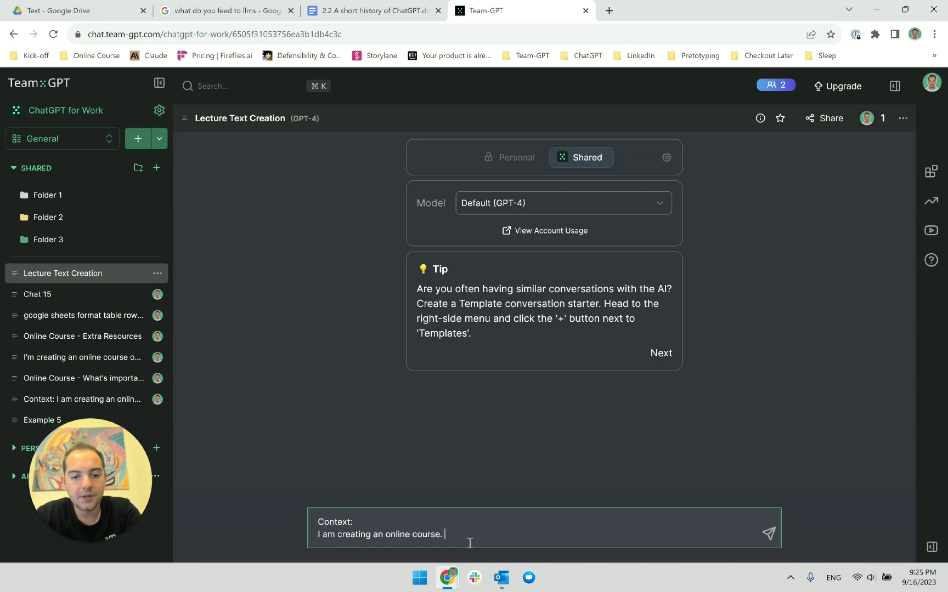
type("For one of the le")
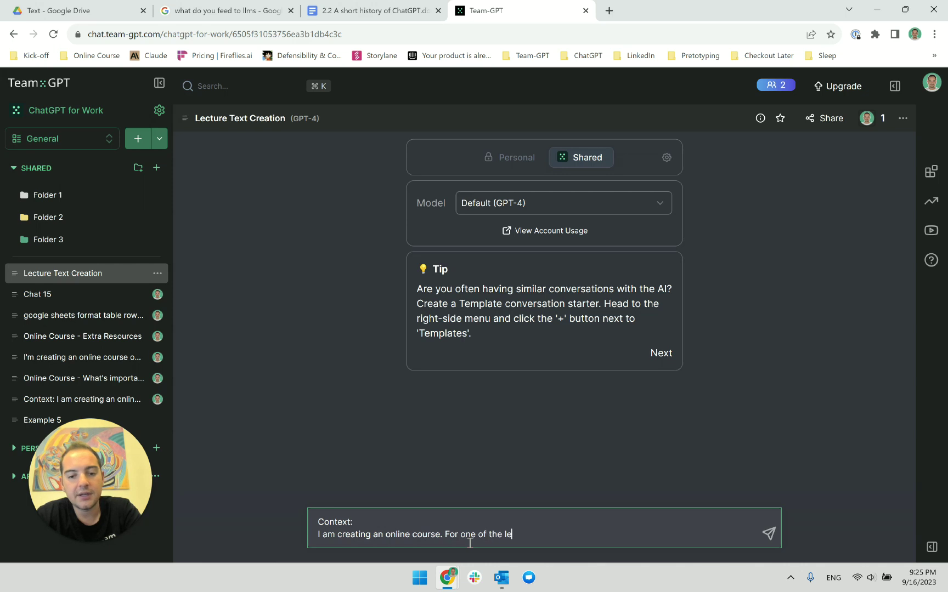
type("ctures I need help.")
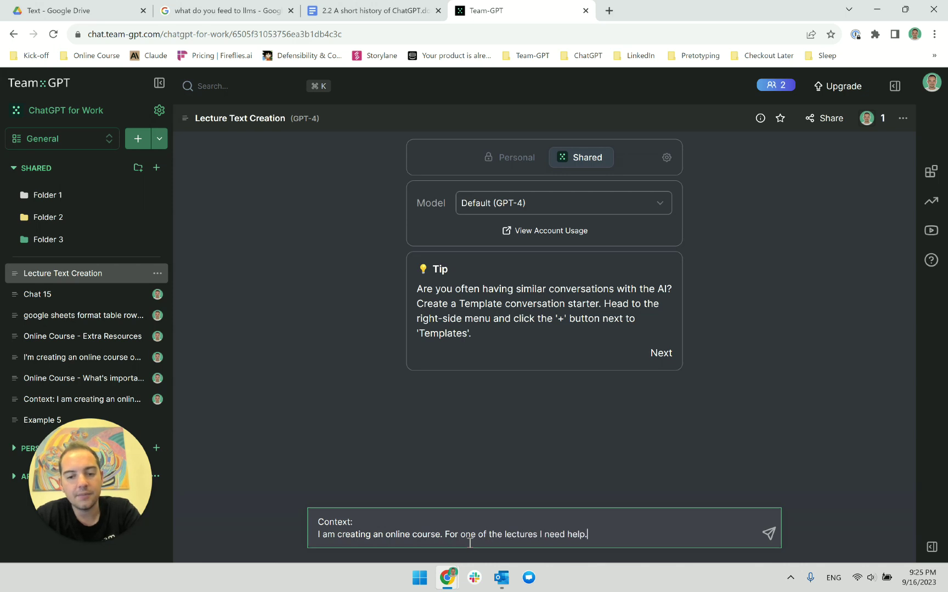
Add a separate line to the prompt reading "The lecture is called: A short history of LLMs"
key("shift+Return")
type("The")
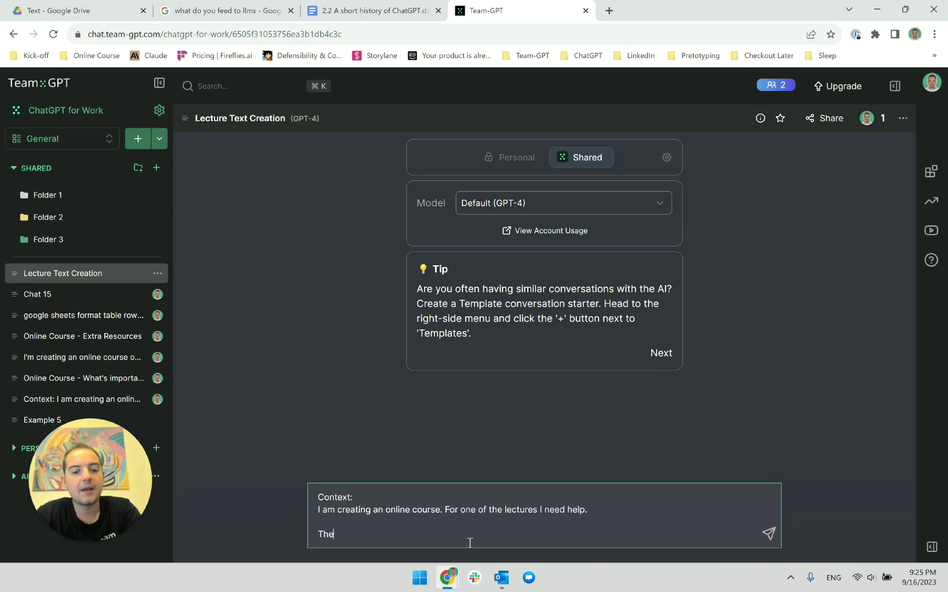
type(" lecture is called")
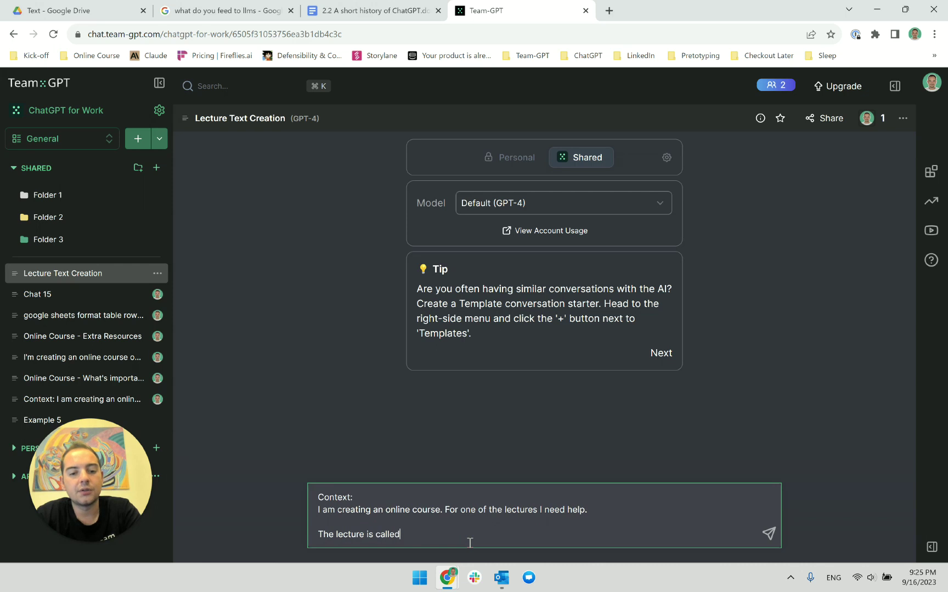
type(" :A ")
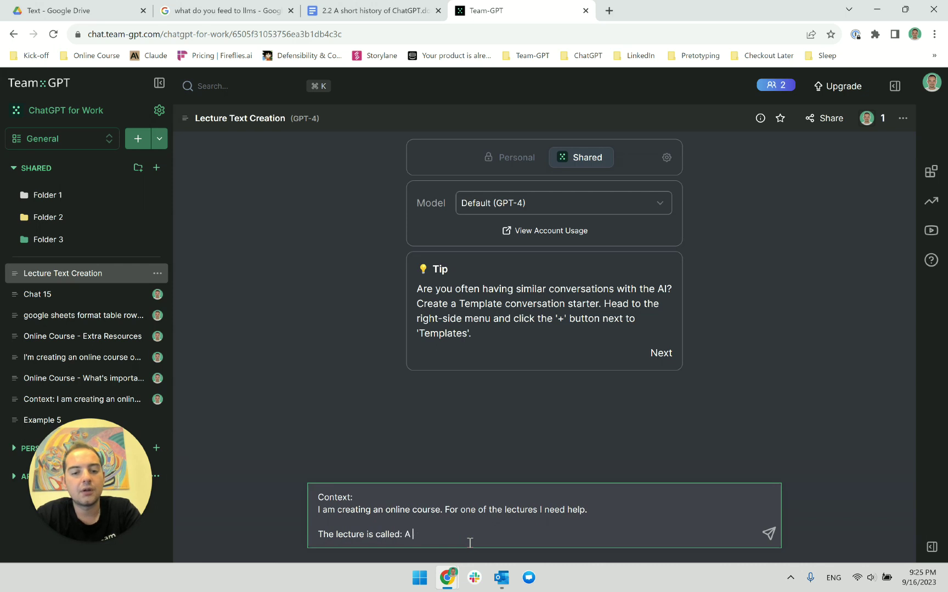
type("short history of L")
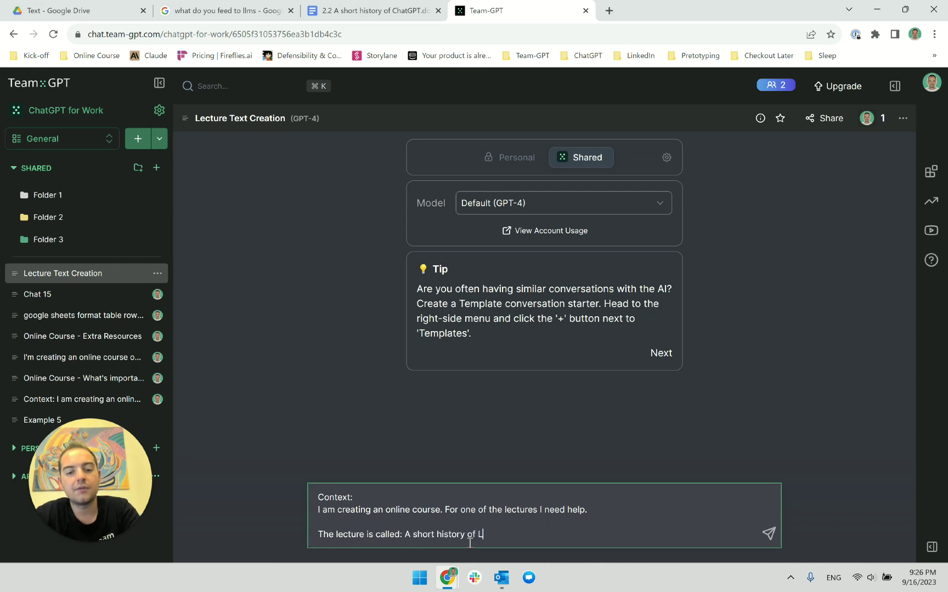
type("LMs")
Add the line "Here's the lecture:" with blank space below it to the prompt, and switch to the syllabus spreadsheet
key("shift+Return")
key("shift+Return")
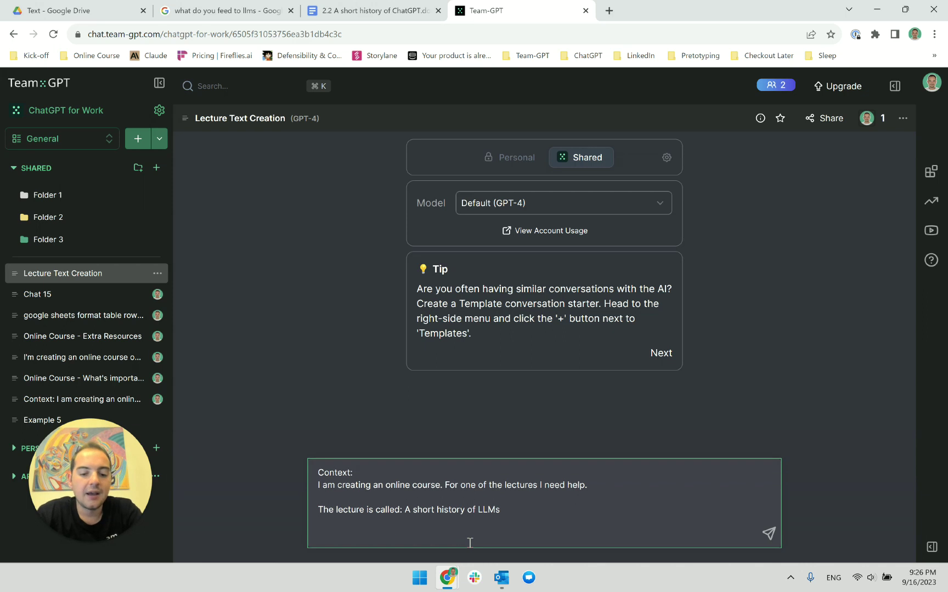
type("Here's the lecture")
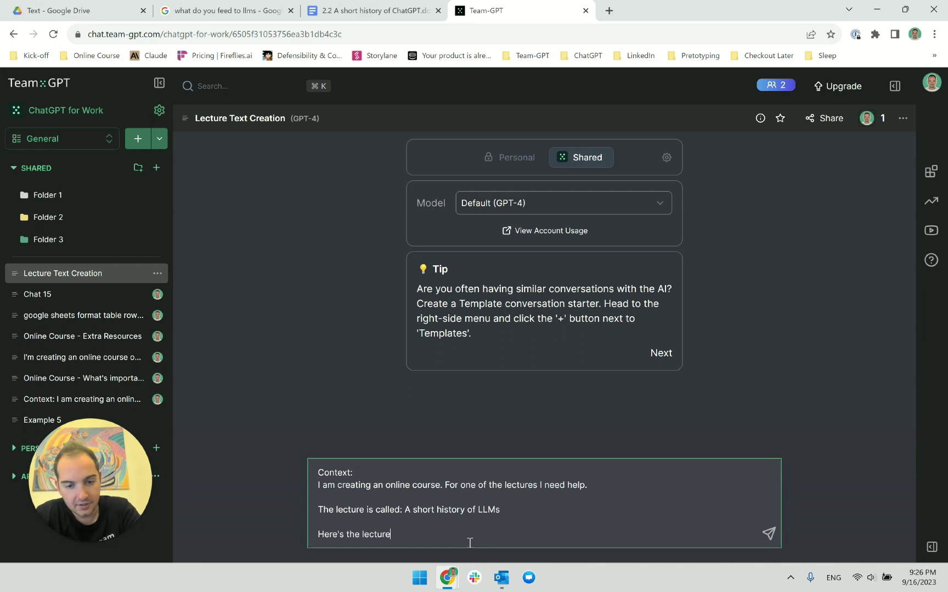
type(":")
key("shift+Return")
key("shift+Return")
key("alt+Tab")
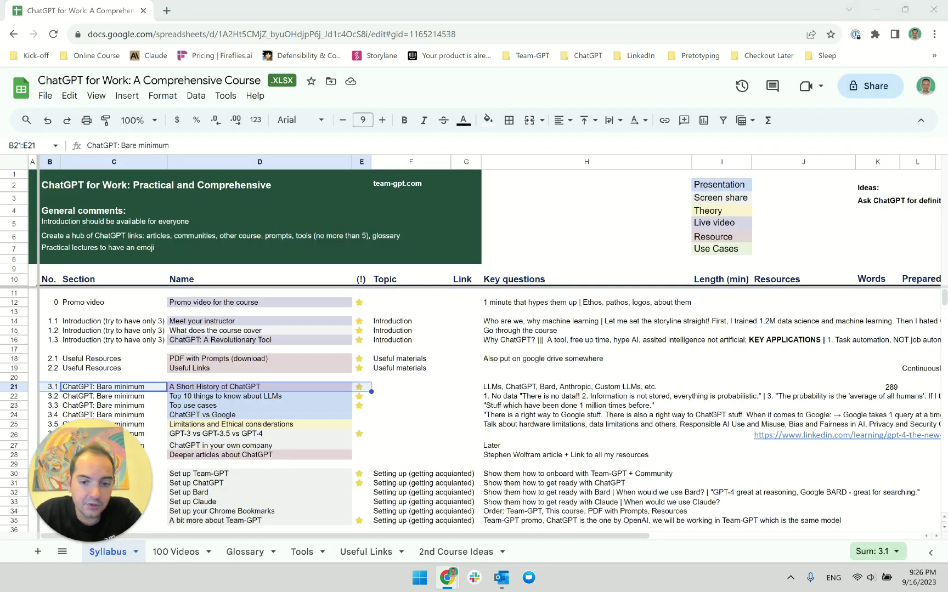
Switch to the document "2.2 A short history of ChatGPT" and copy its entire lecture text
key("alt+Tab")
key("ctrl+shift+Tab")
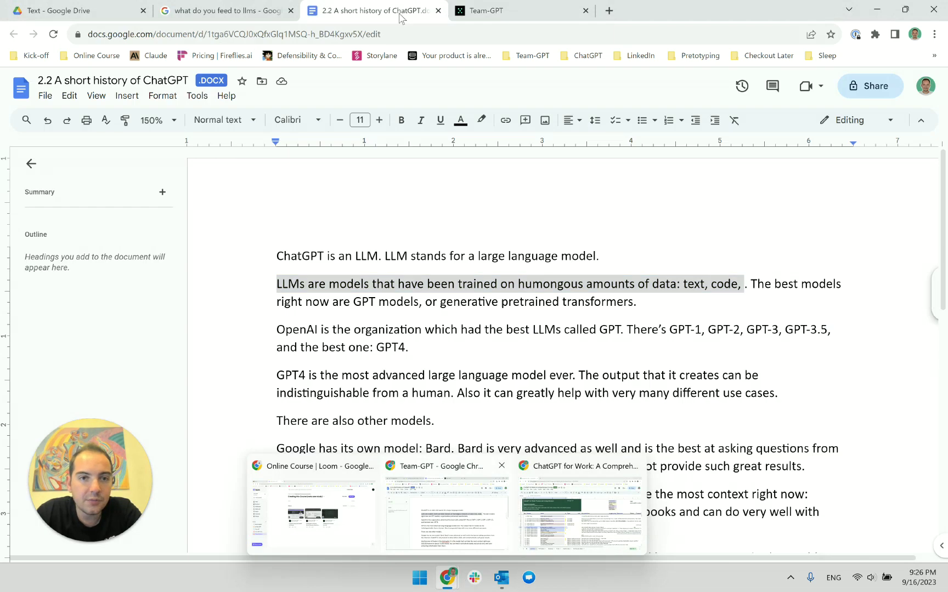
left_click(393, 319)
key("ctrl+minus")
key("ctrl+minus")
key("ctrl+minus")
key("ctrl+minus")
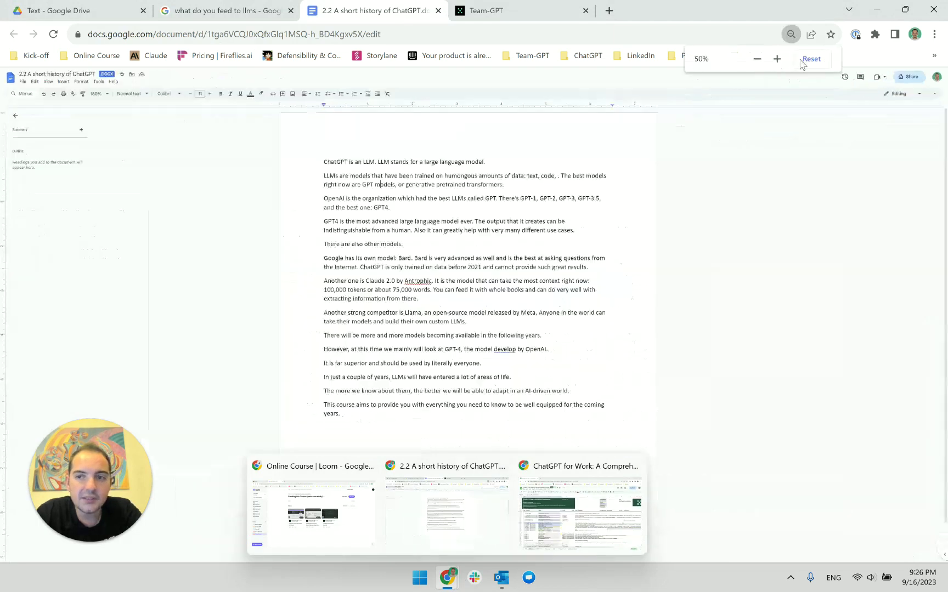
key("ctrl+0")
key("ctrl+a")
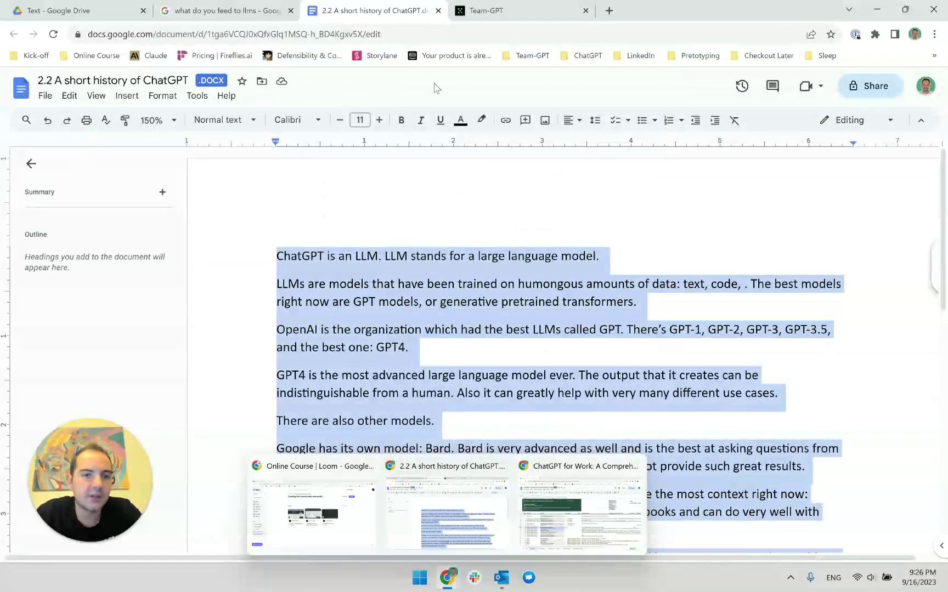
Return to the Lecture Text Creation chat in Team-GPT and paste the lecture text at the end of the prompt
left_click(487, 7)
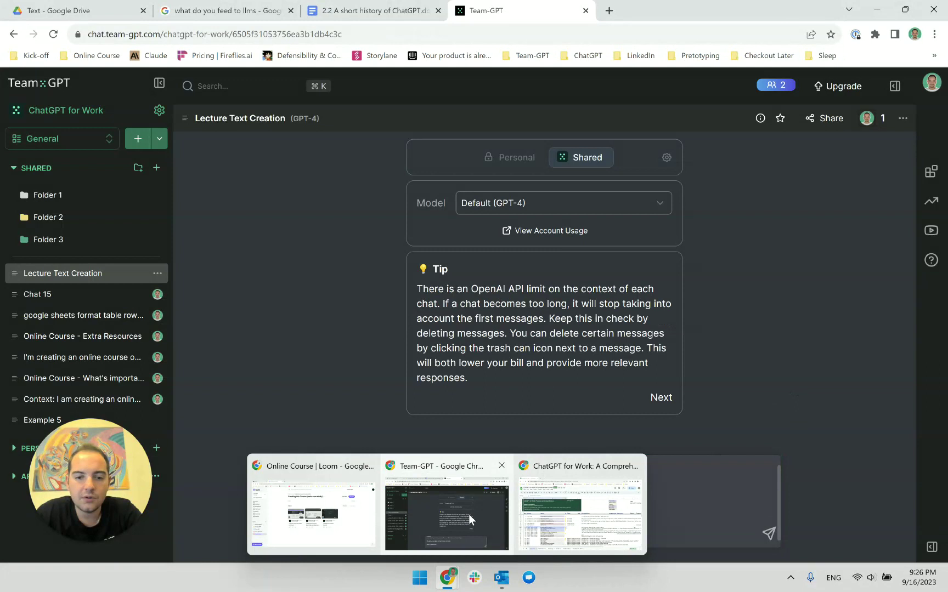
left_click(370, 532)
key("ctrl+v")
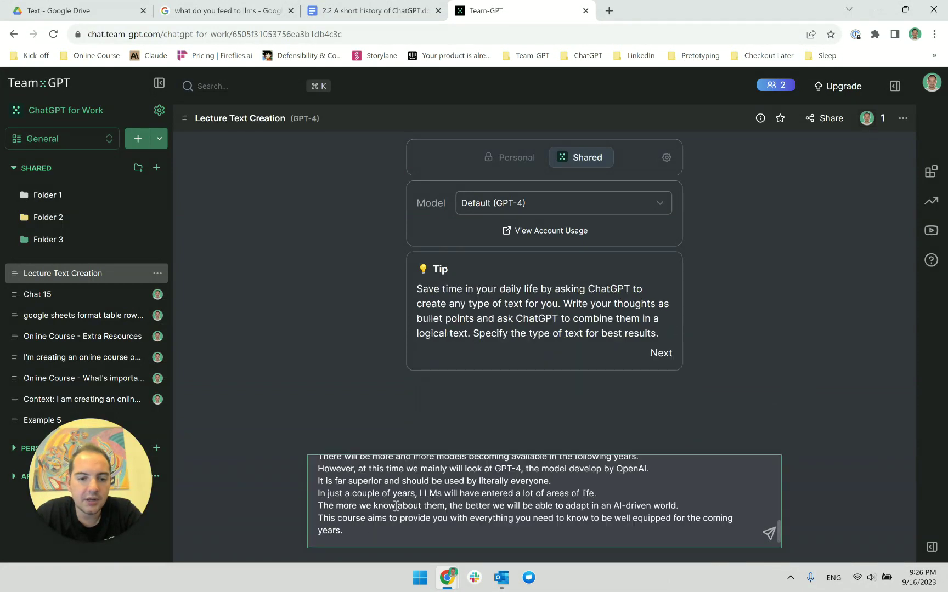
scroll(396, 506, "up", 5)
scroll(396, 506, "down", 5)
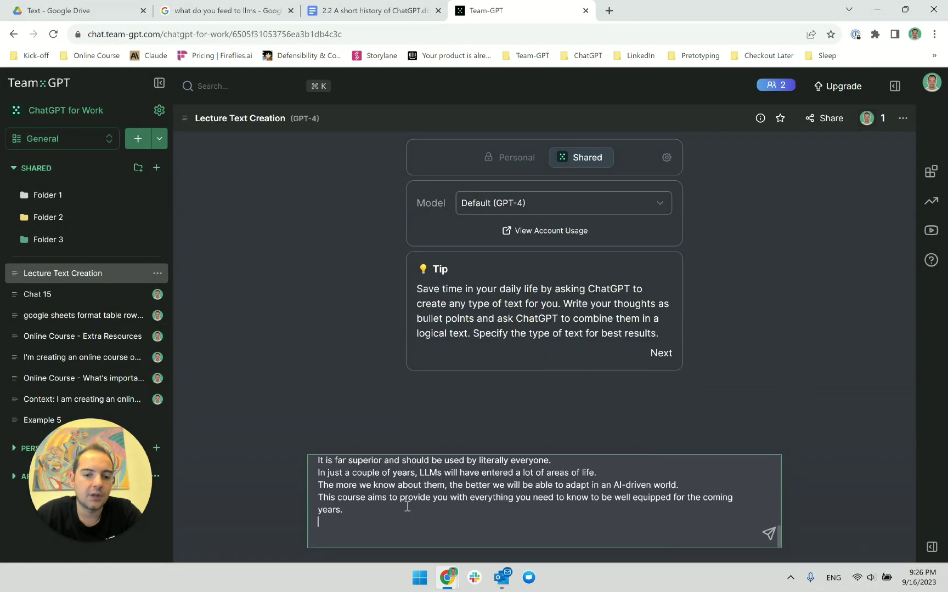
Add a "---" separator line below the pasted lecture text, followed by blank space
key("shift+Return")
type("---")
key("shift+Return")
key("shift+Return")
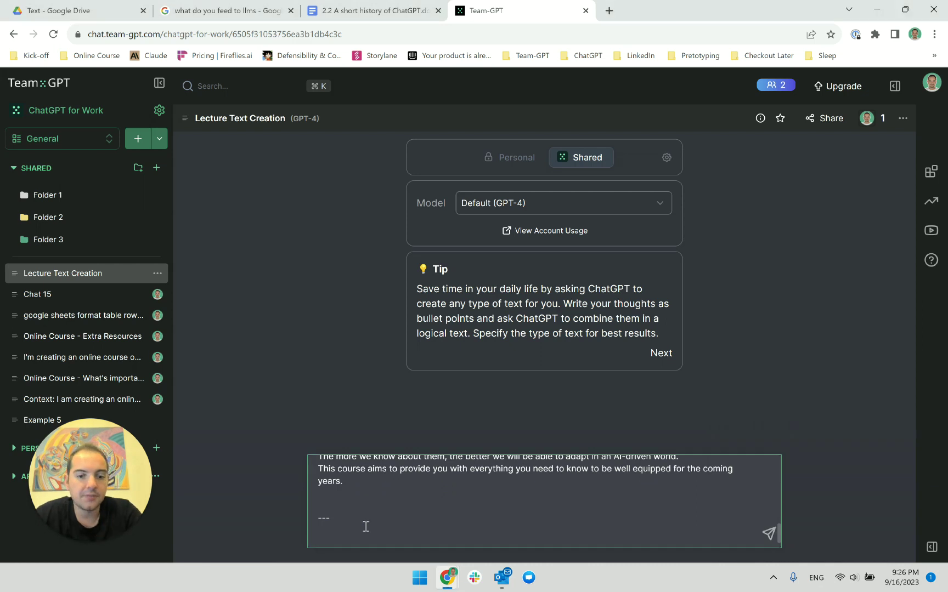
Finish the prompt with "I will be asking you a series of questions that will help improve the lecture." and send it
scroll(373, 527, "down", 1)
type("I")
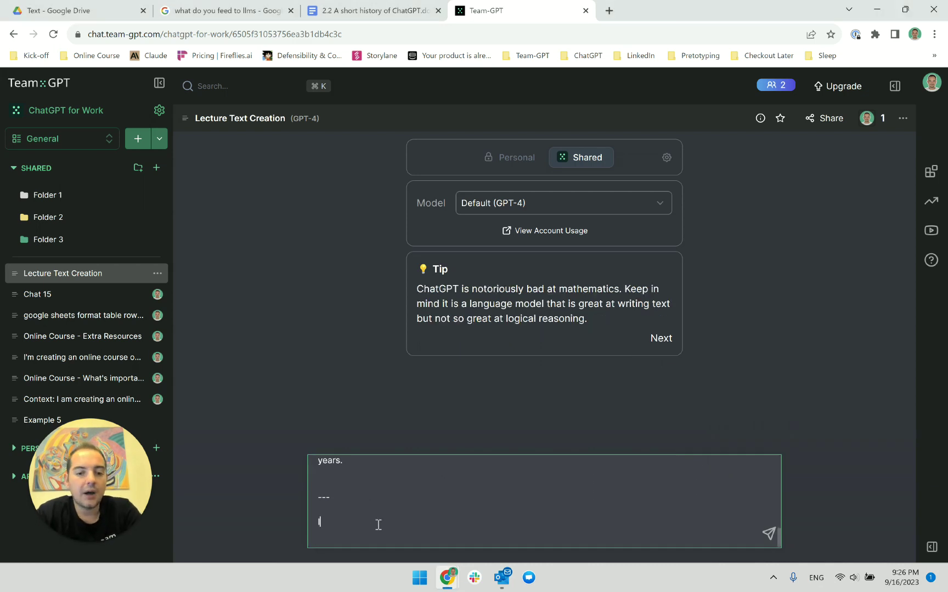
type(" will be asking you ")
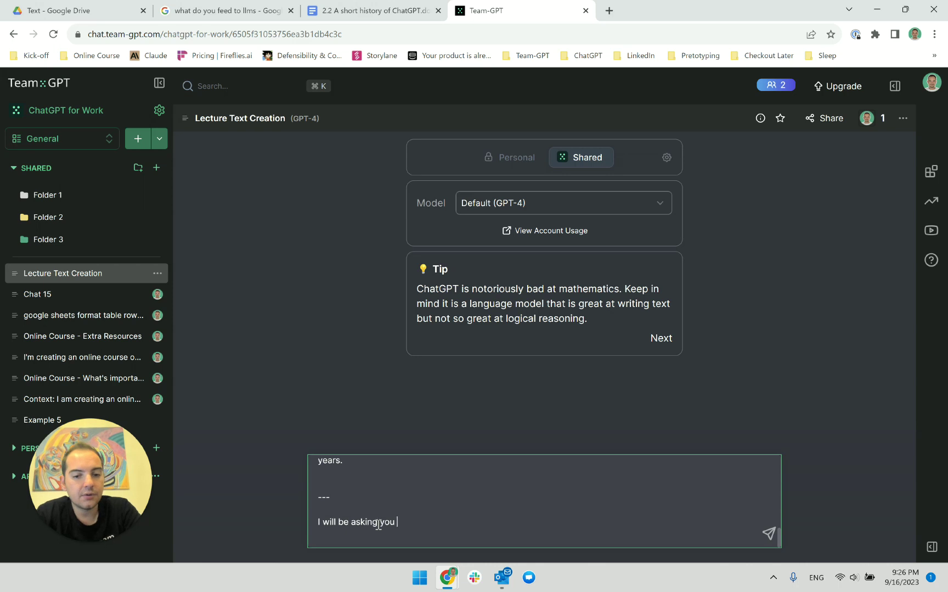
type("a series of questions")
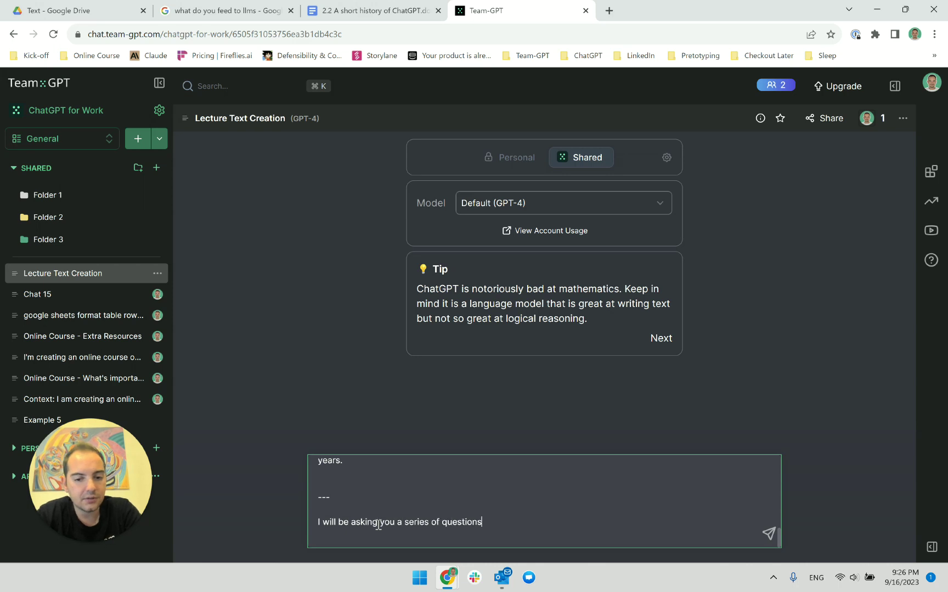
type(" t")
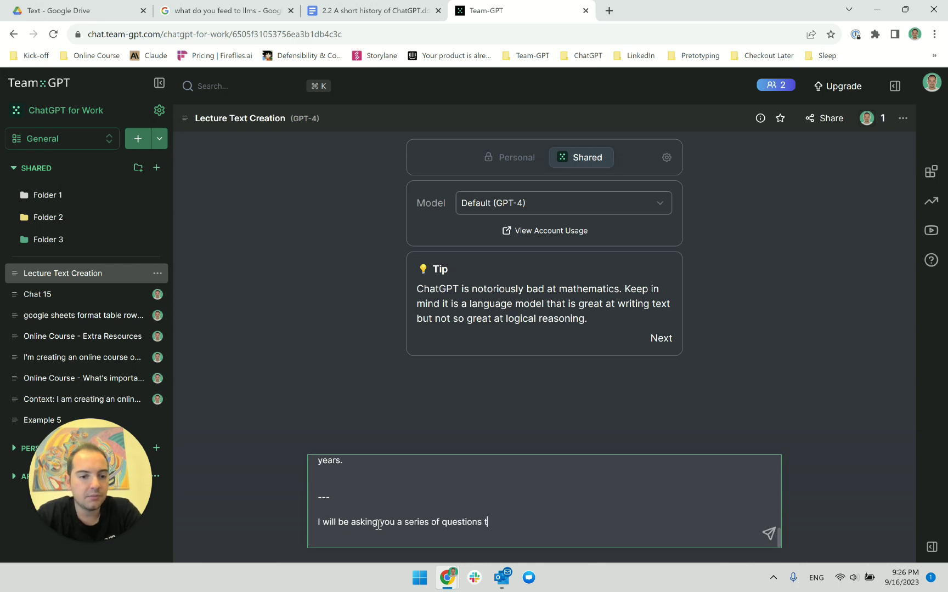
type("hat will help impro")
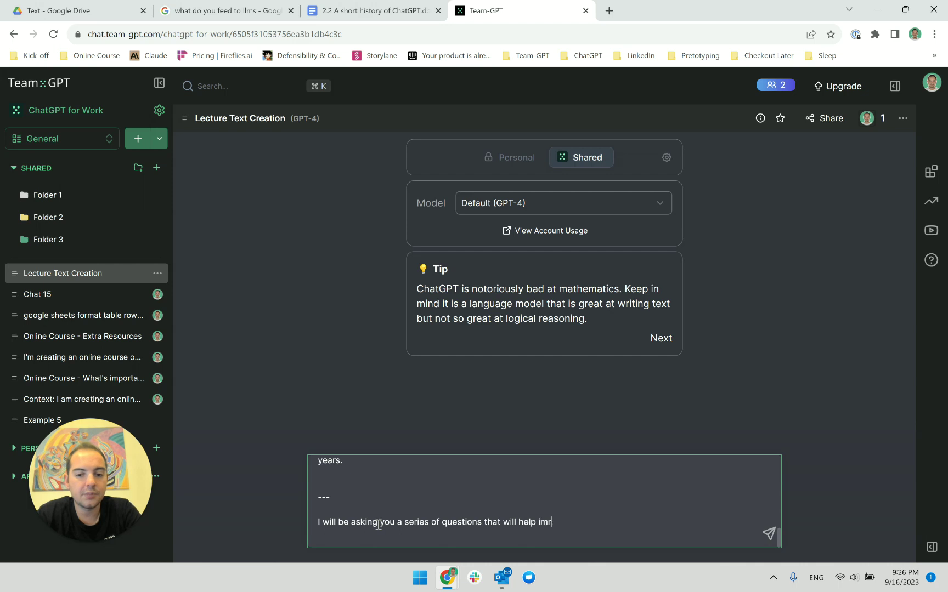
type("vemen")
key("BackSpace")
key("BackSpace")
key("BackSpace")
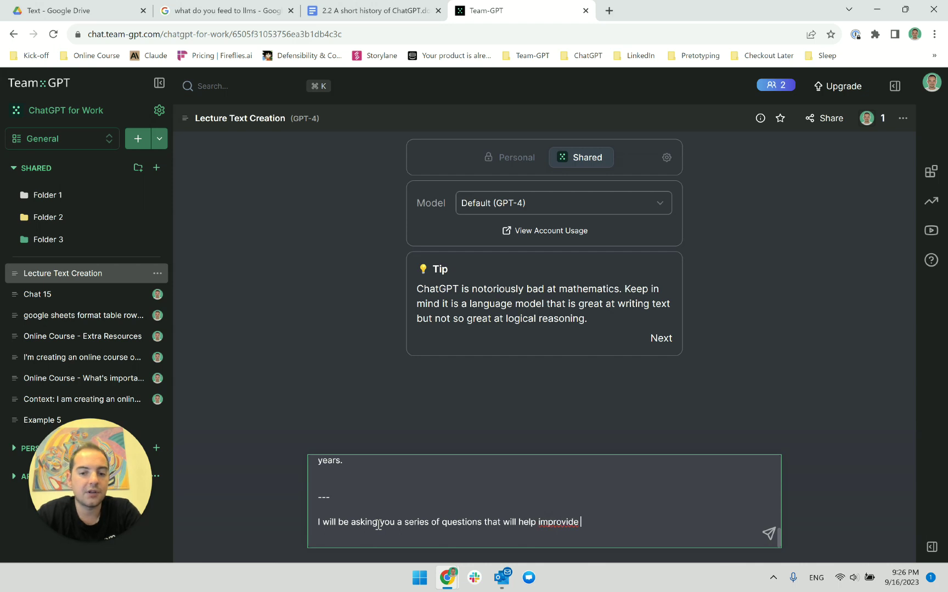
type("the lecture.")
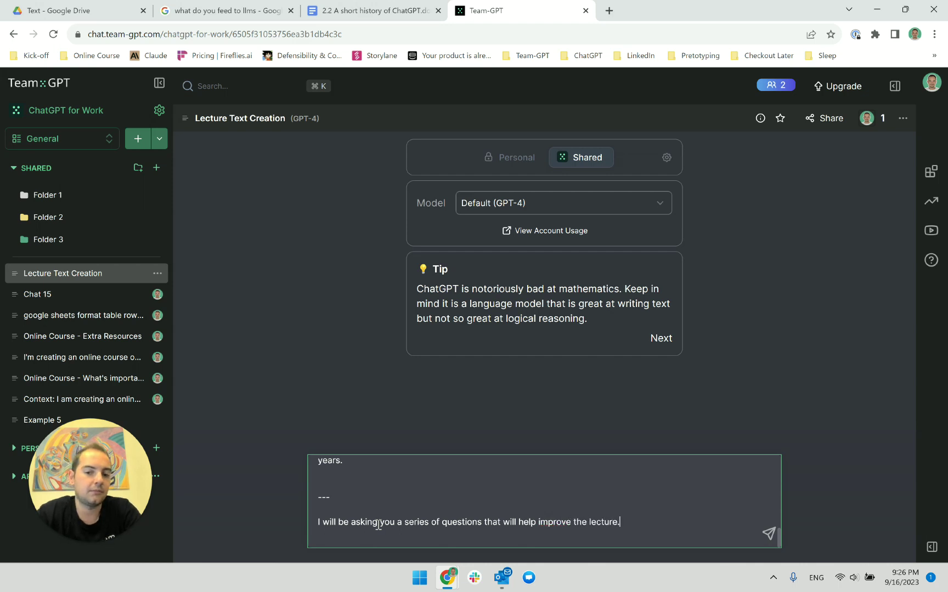
key("Return")
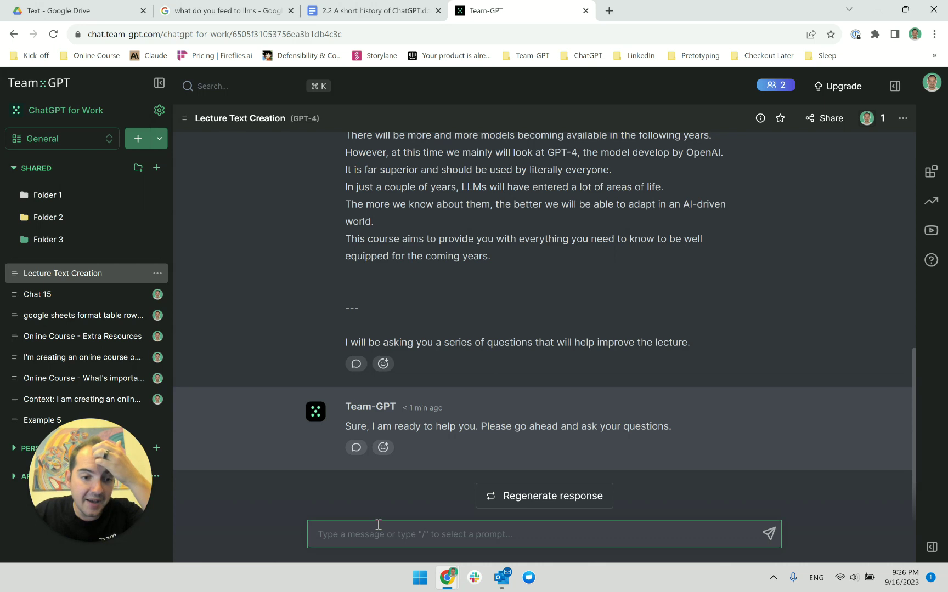
Copy the unfinished sentence about LLM training data from the lecture document into a new chat message and add "Finish the sentence." below it
left_click(373, 10)
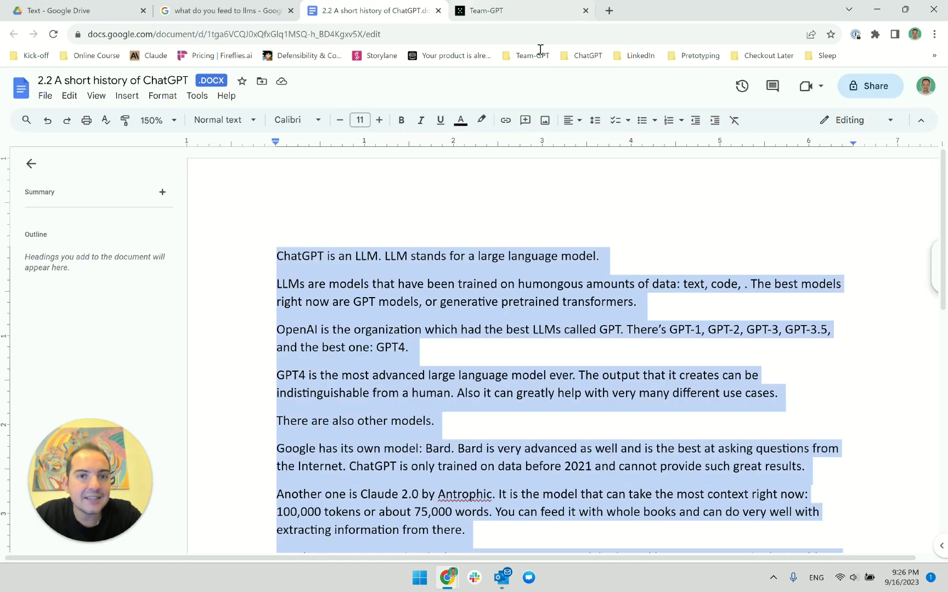
left_click(276, 298)
left_click_drag(277, 284, 749, 287)
left_click(489, 10)
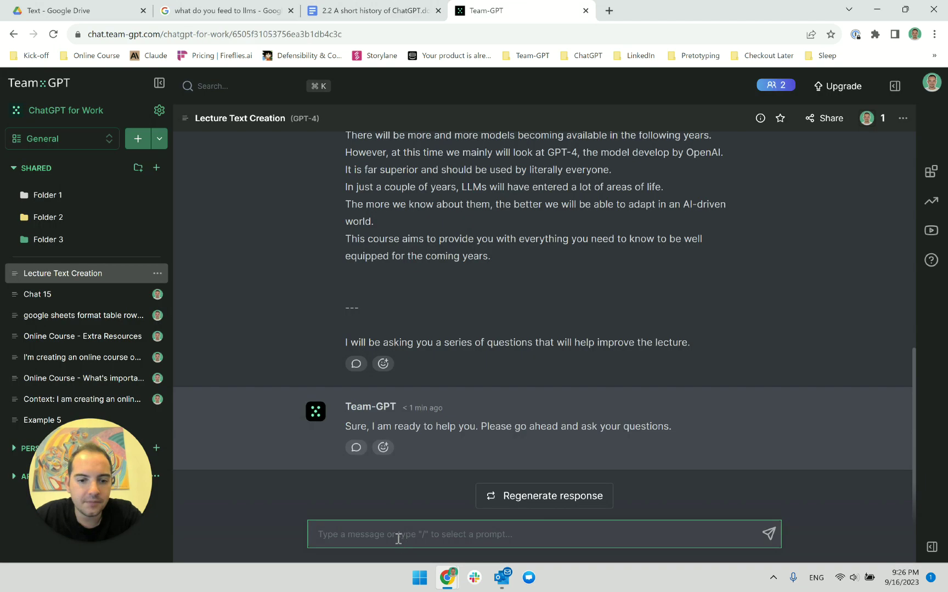
type("LLMs are models that have been trained on humongous amounts of data: text, code, .")
type("Finish the sentence")
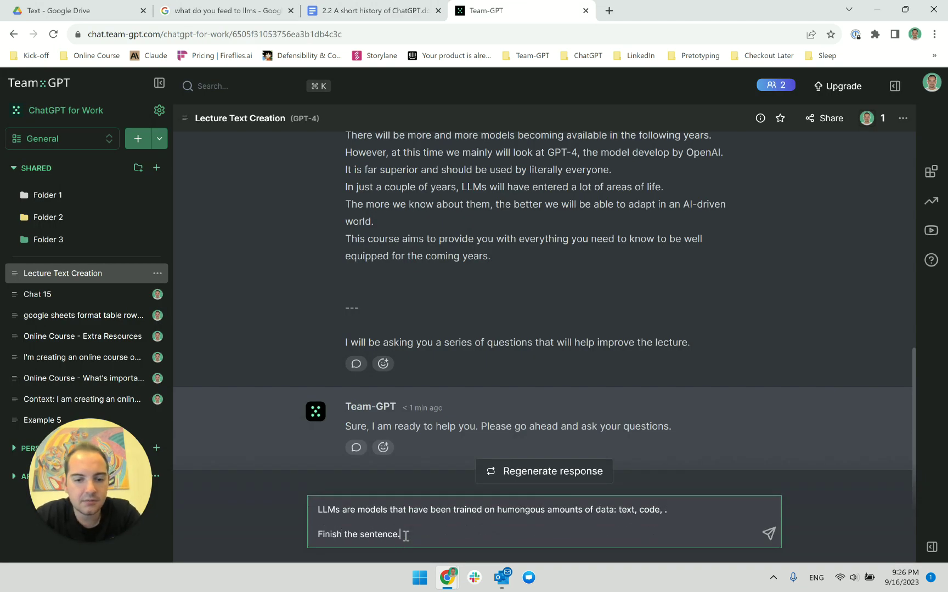
Move "Finish the sentence." above the quoted LLM sentence and send the message
key("Home")
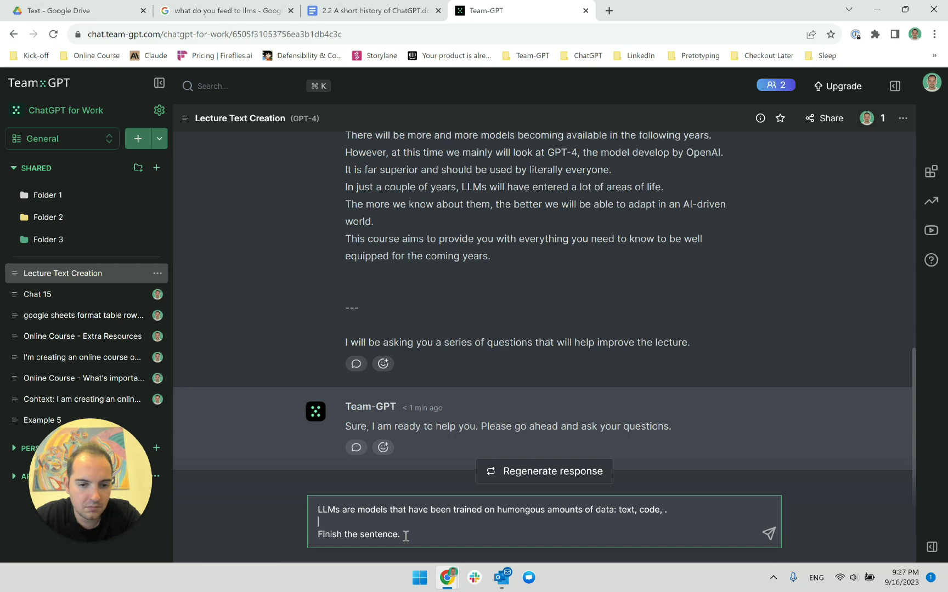
key("ctrl+x")
key("ctrl+Home")
key("Return")
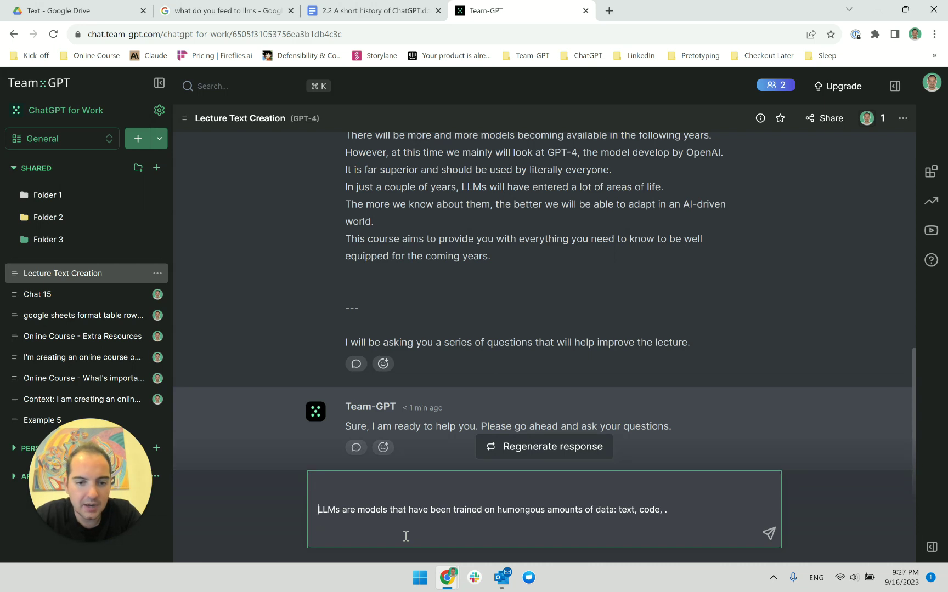
key("Up")
key("ctrl+v")
key("BackSpace")
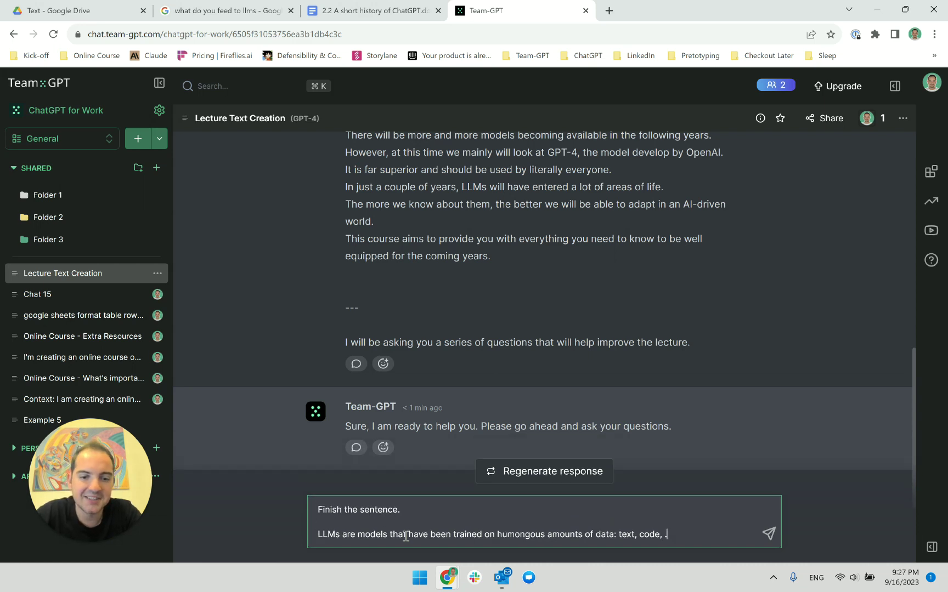
key("Return")
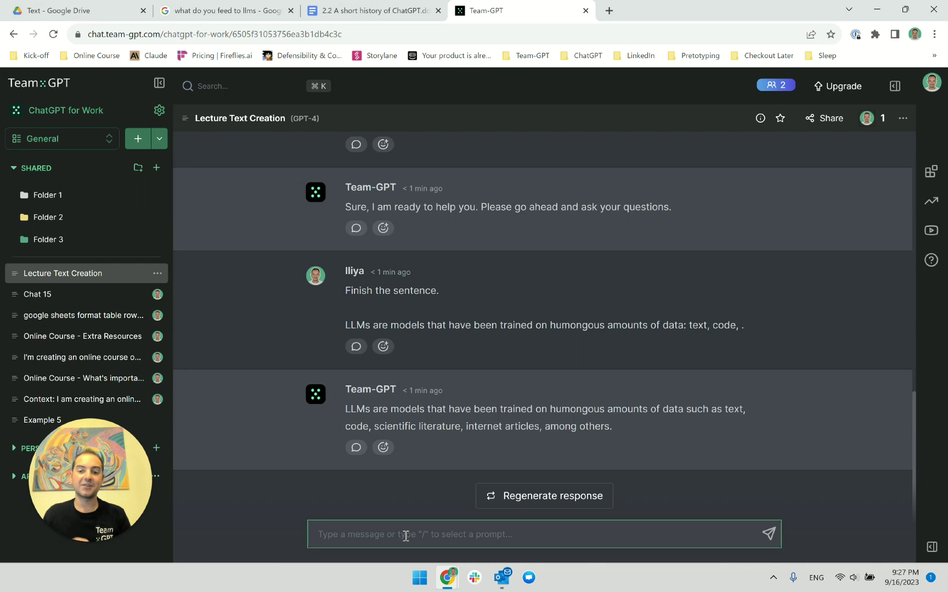
left_click_drag(624, 421, 345, 412)
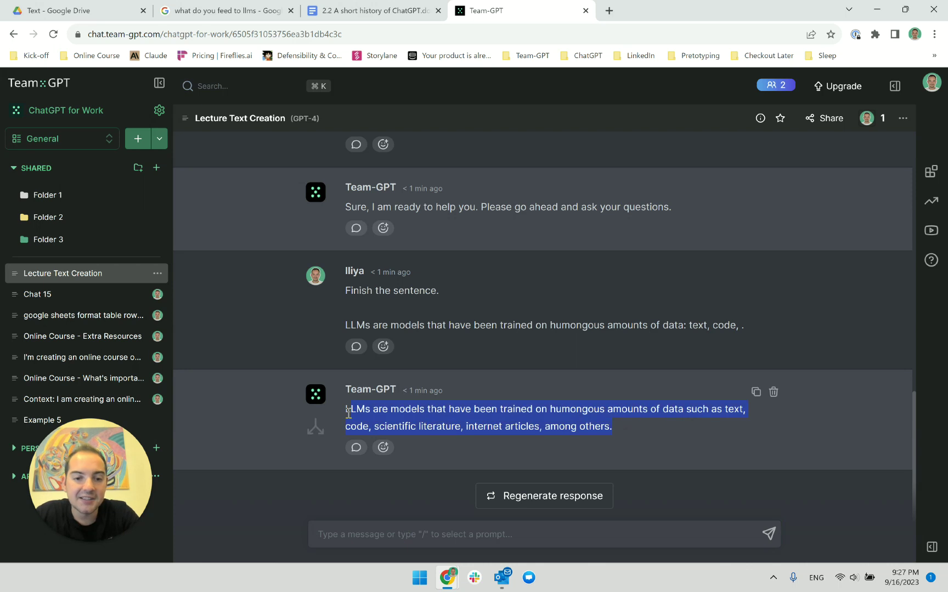
left_click(571, 409)
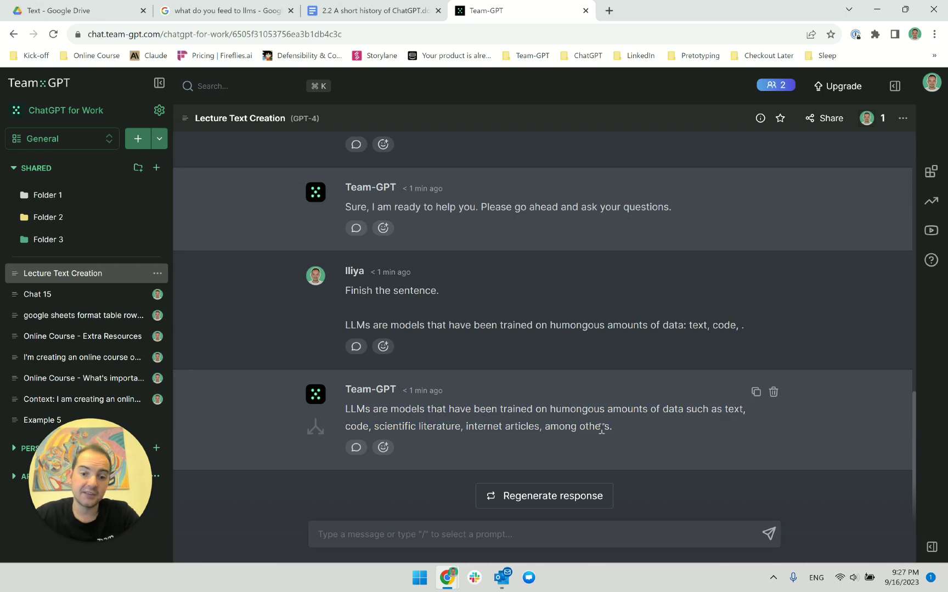
left_click_drag(613, 426, 342, 409)
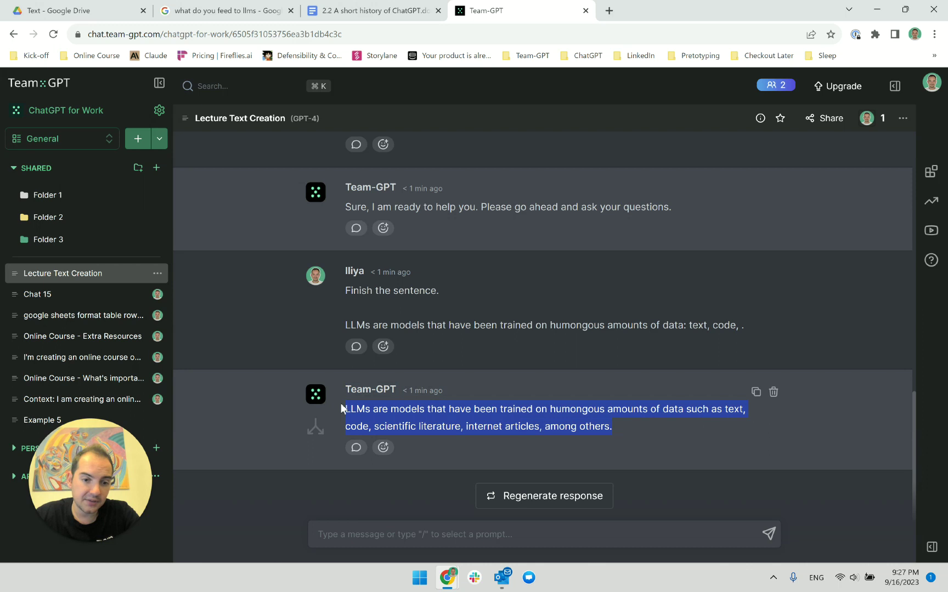
right_click(436, 412)
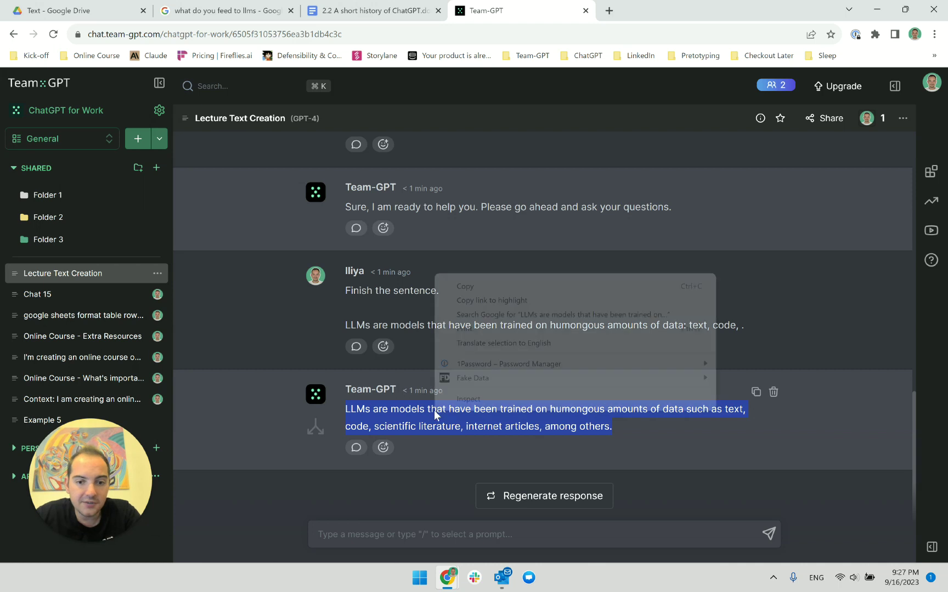
key("Escape")
left_click(450, 527)
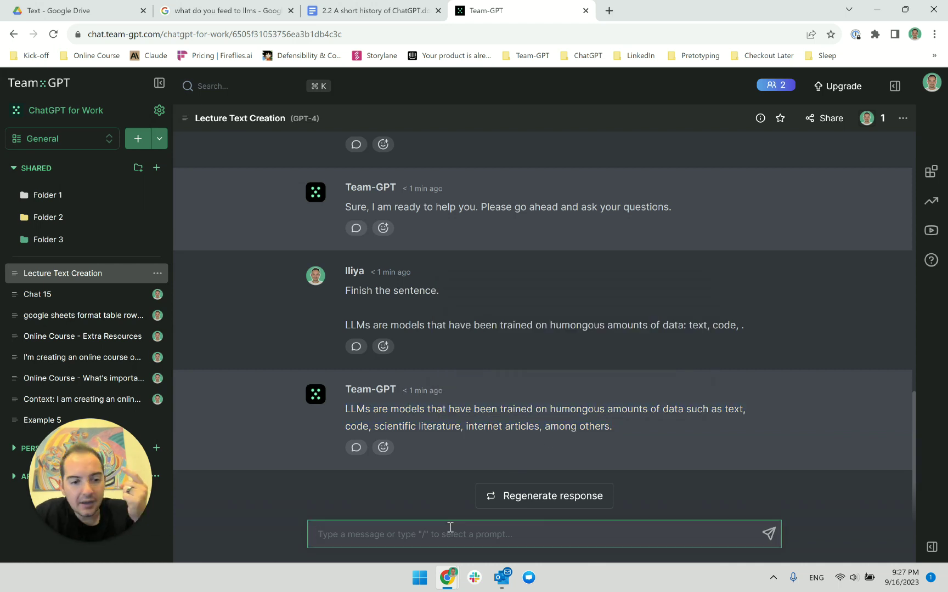
Regenerate the sentence completion and copy the list of training data types from the first completed reply
left_click(502, 495)
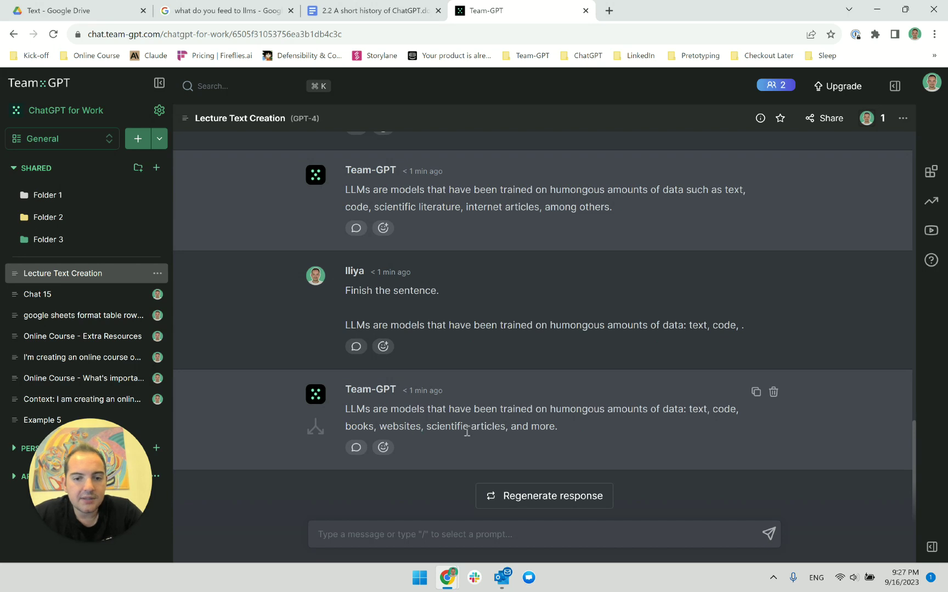
triple_click(488, 430)
left_click(506, 428)
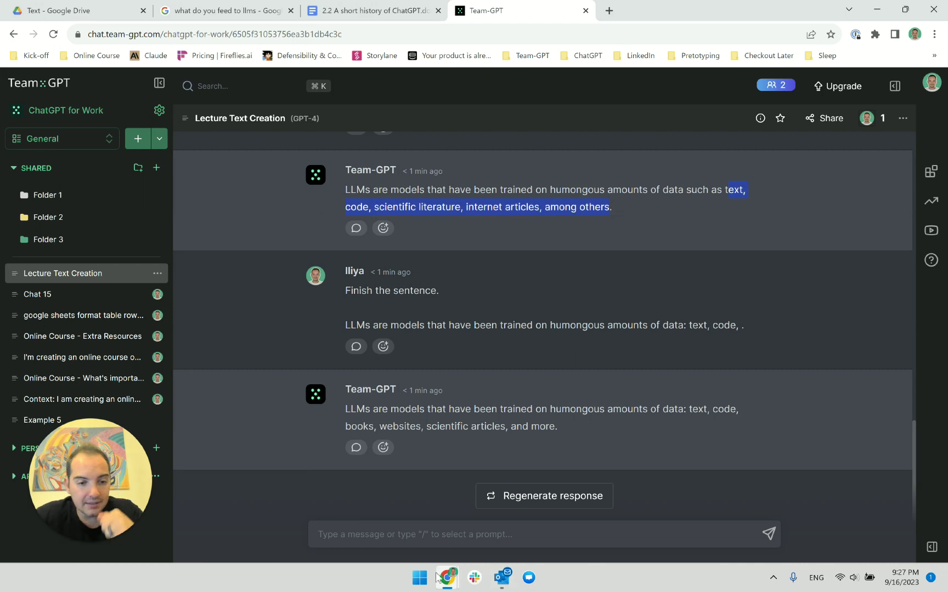
Replace the unfinished list after "data:" in the lecture document with the copied list of data types, matching the document's formatting
left_click(390, 4)
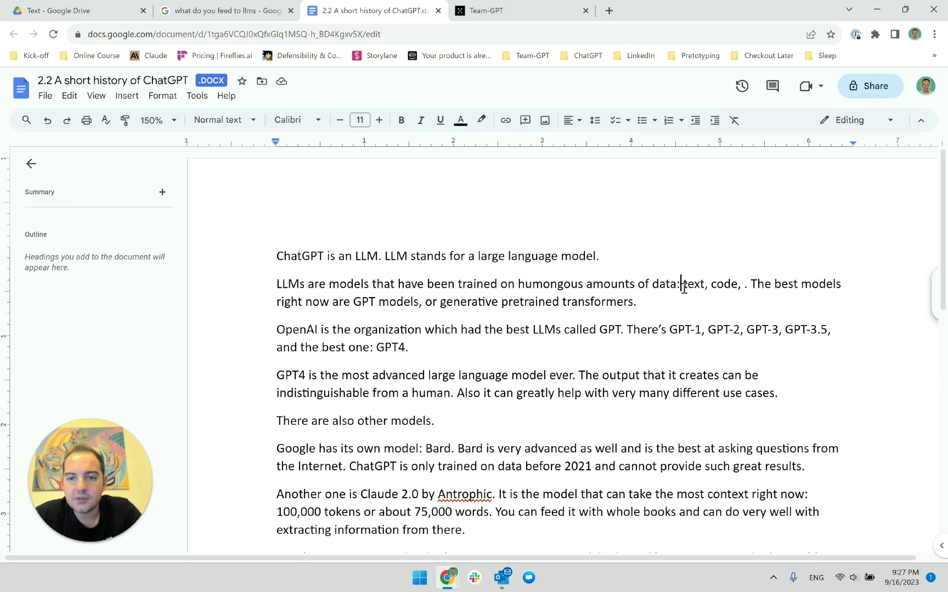
key("ctrl+v")
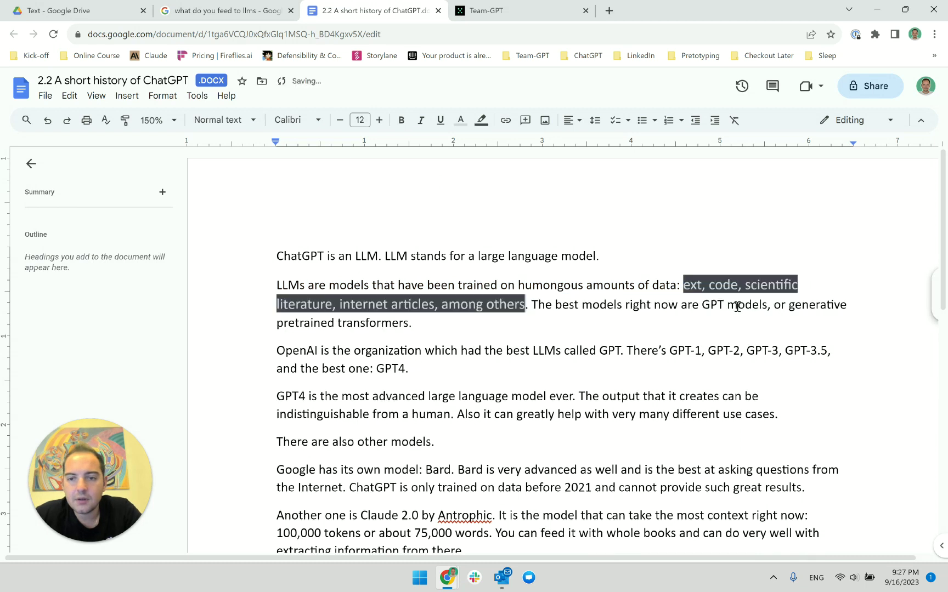
key("ctrl+z")
right_click(716, 286)
left_click(754, 311)
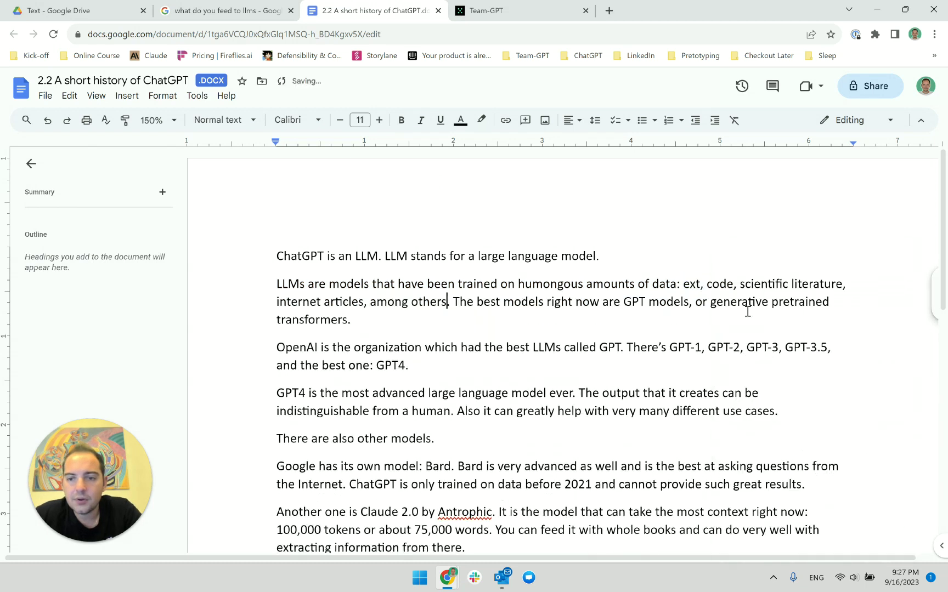
Delete the stray "ext," fragment so the list in the LLM sentence starts with "code"
key("BackSpace")
key("BackSpace")
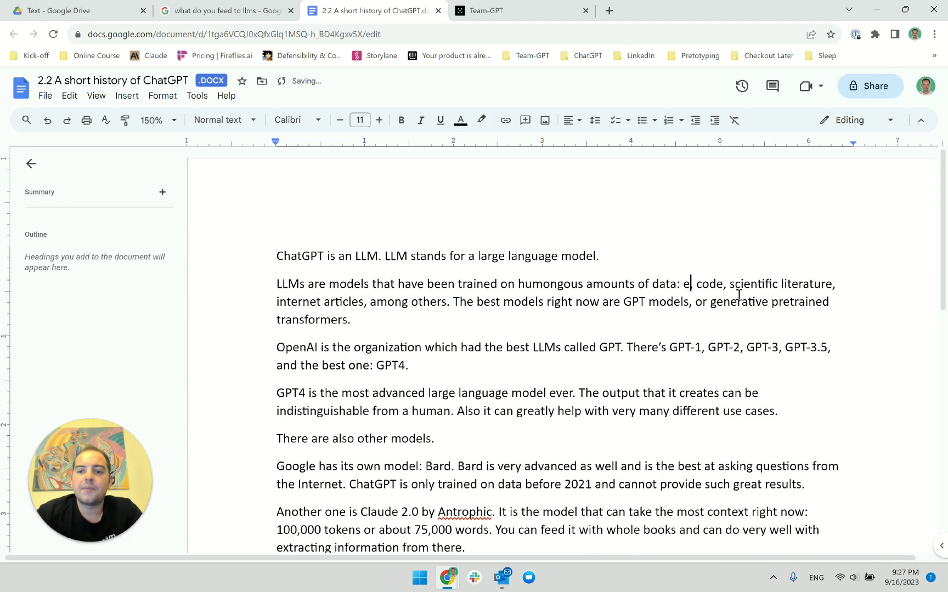
key("BackSpace")
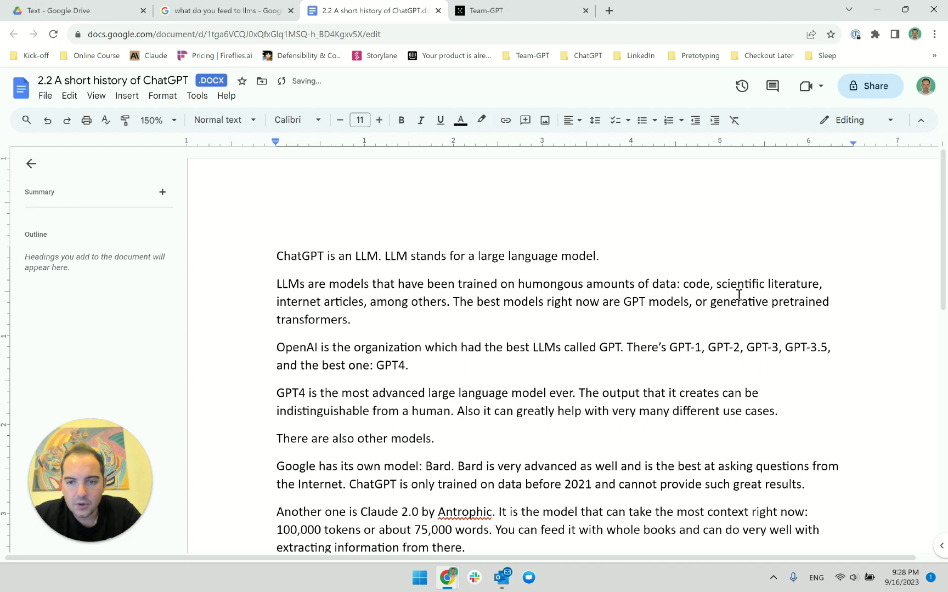
key("BackSpace")
key("BackSpace")
type("da")
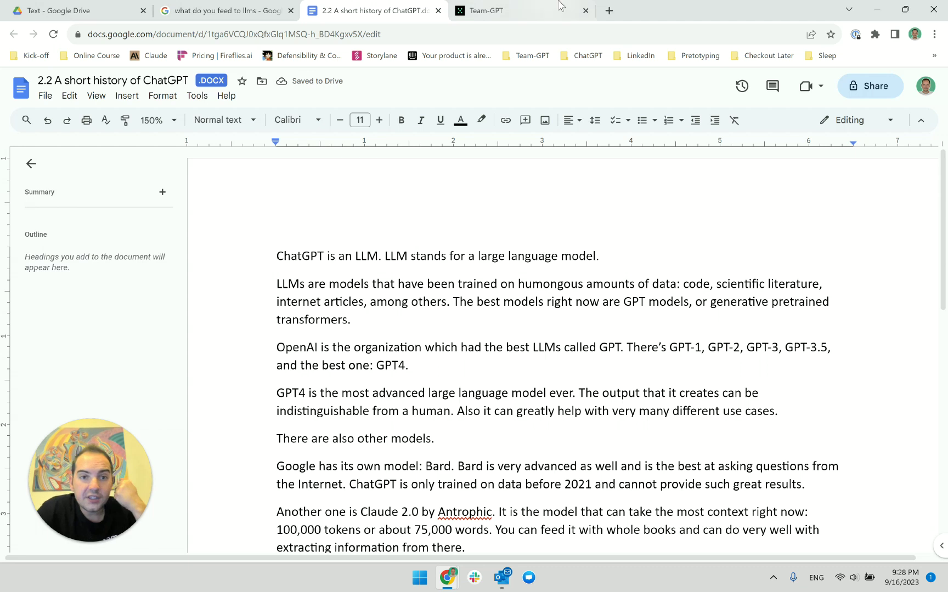
In the Team-GPT lecture chat, send the question "By the way, are LLMs only fed with text data?"
left_click(477, 8)
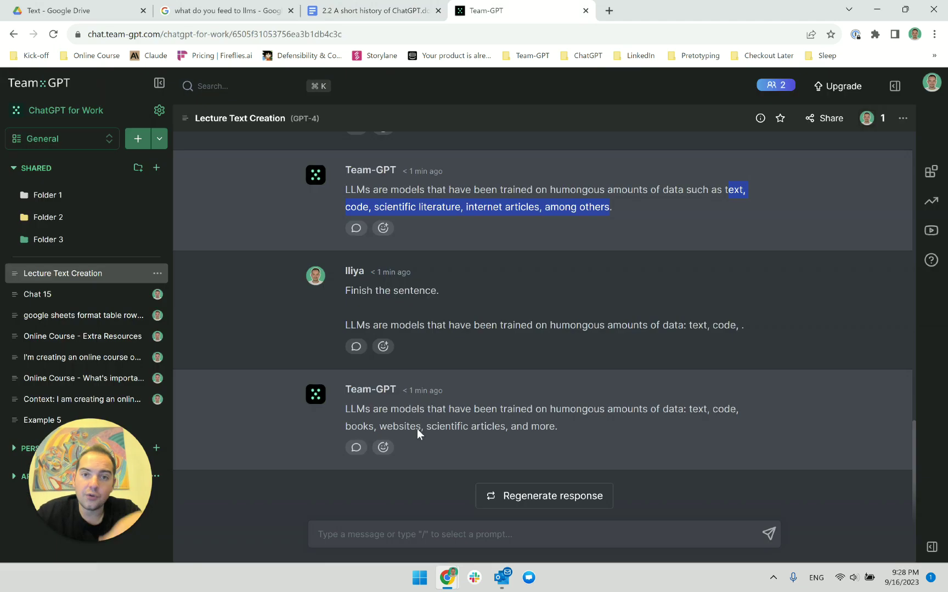
left_click(352, 545)
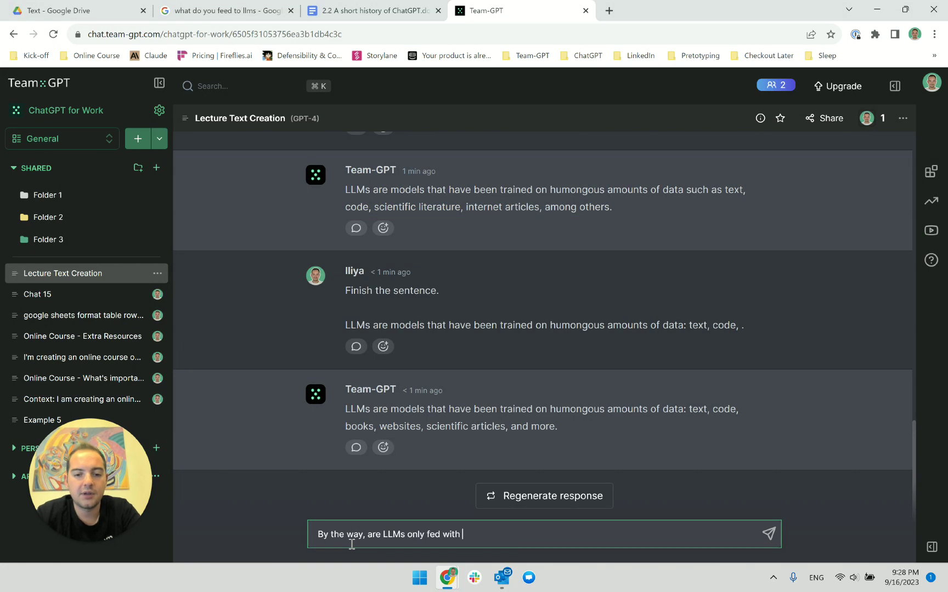
key("Return")
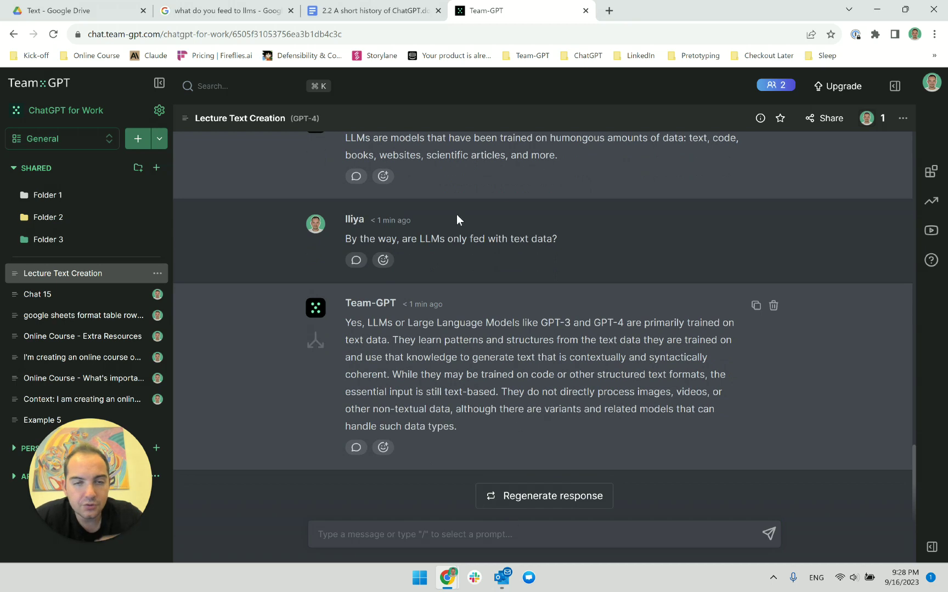
Search Google in a new browser tab for "are LLMs trained only on text"
left_click(609, 10)
type("are ")
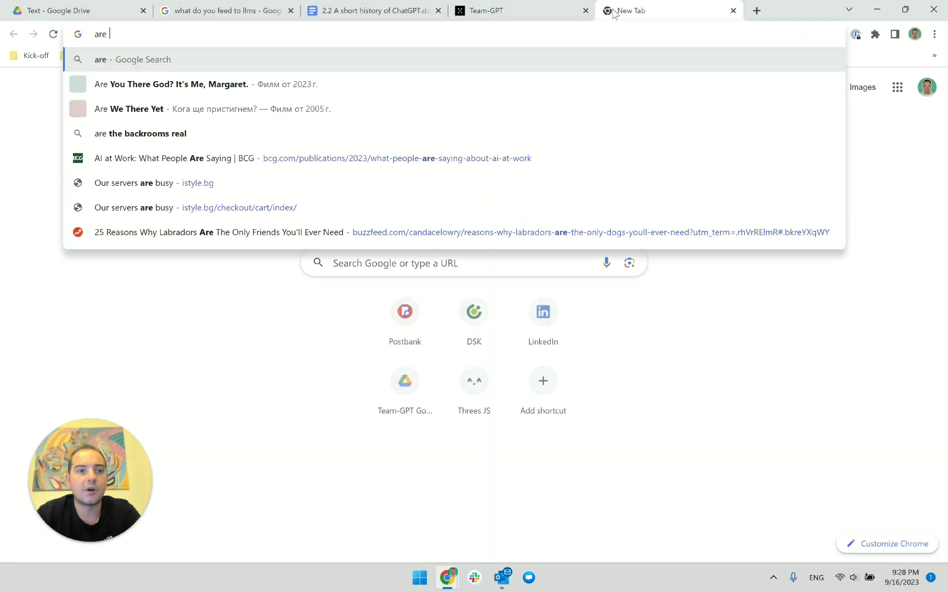
type("LLMs c")
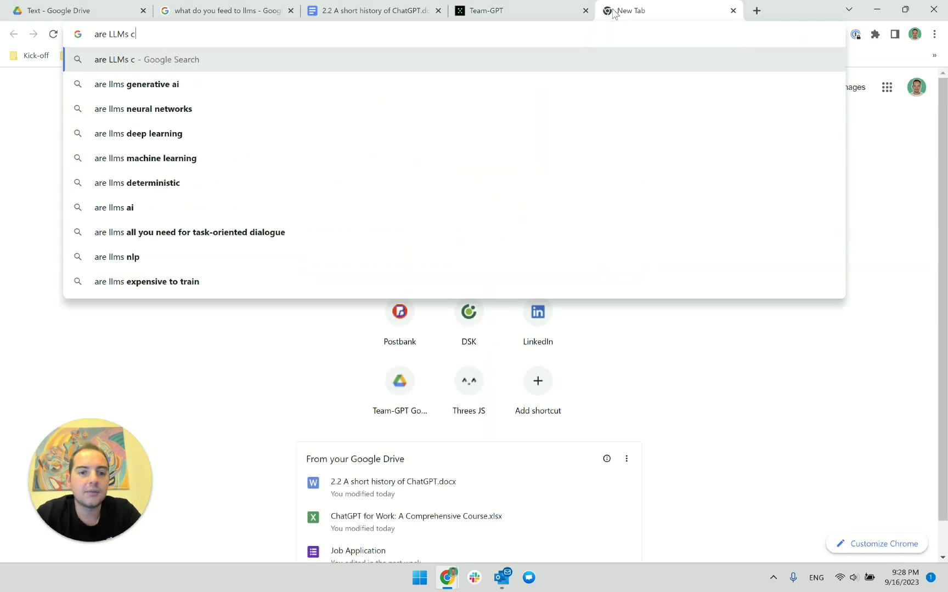
type("tra")
key("BackSpace")
key("BackSpace")
key("BackSpace")
key("BackSpace")
type("trained ")
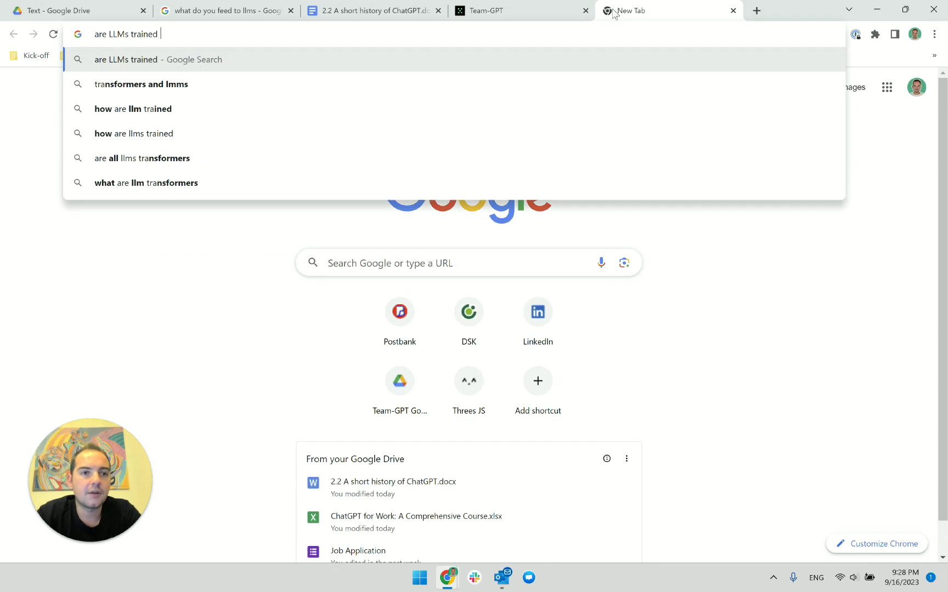
type("only on text")
key("Return")
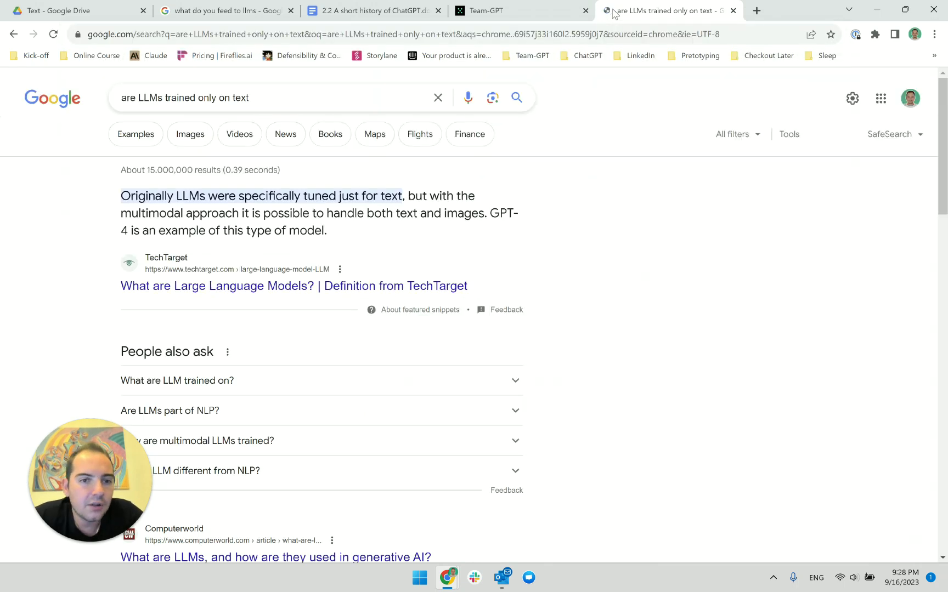
Read the featured TechTarget answer on whether LLMs handle only text or also images
triple_click(336, 197)
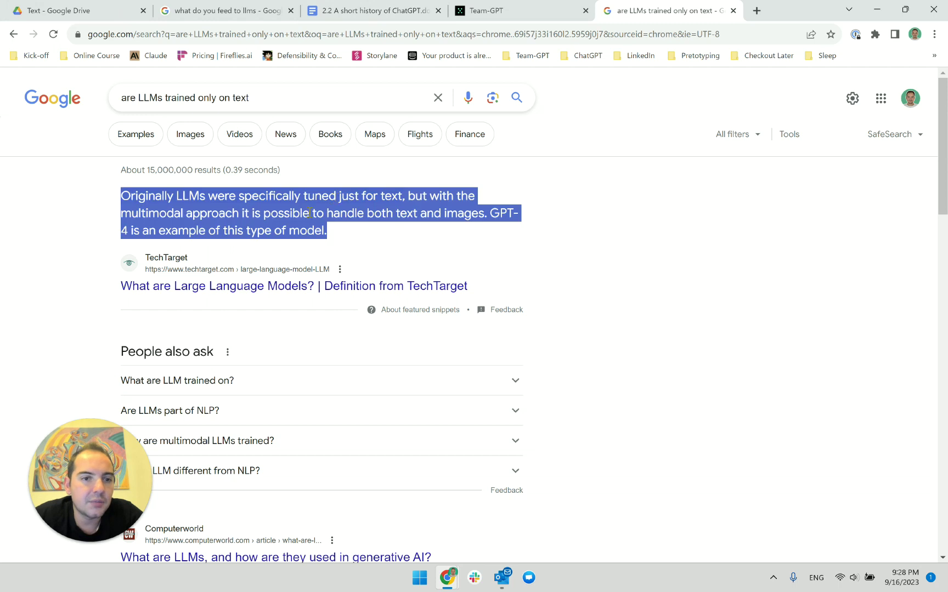
left_click_drag(141, 195, 290, 214)
double_click(288, 218)
left_click(394, 219)
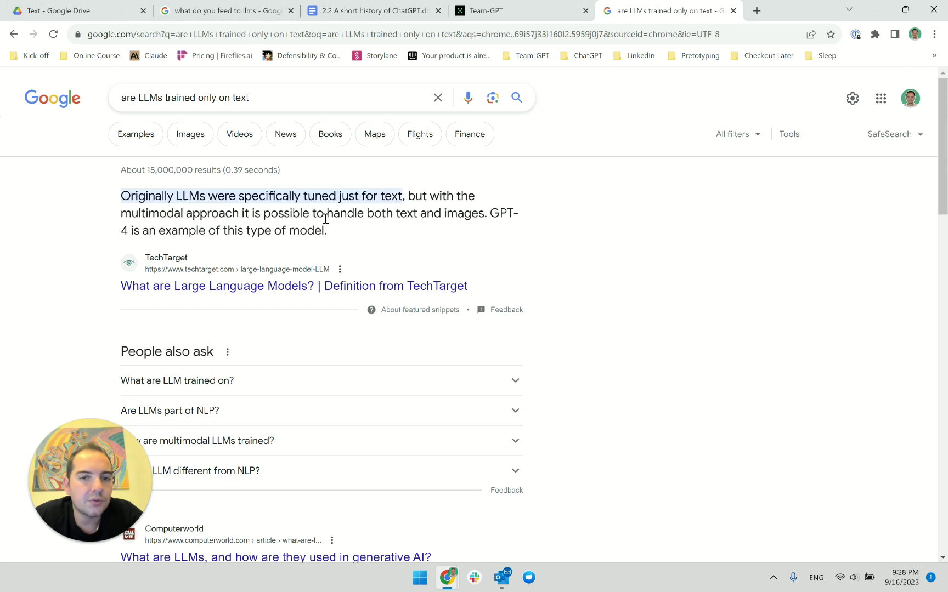
triple_click(397, 223)
left_click(397, 227)
triple_click(374, 229)
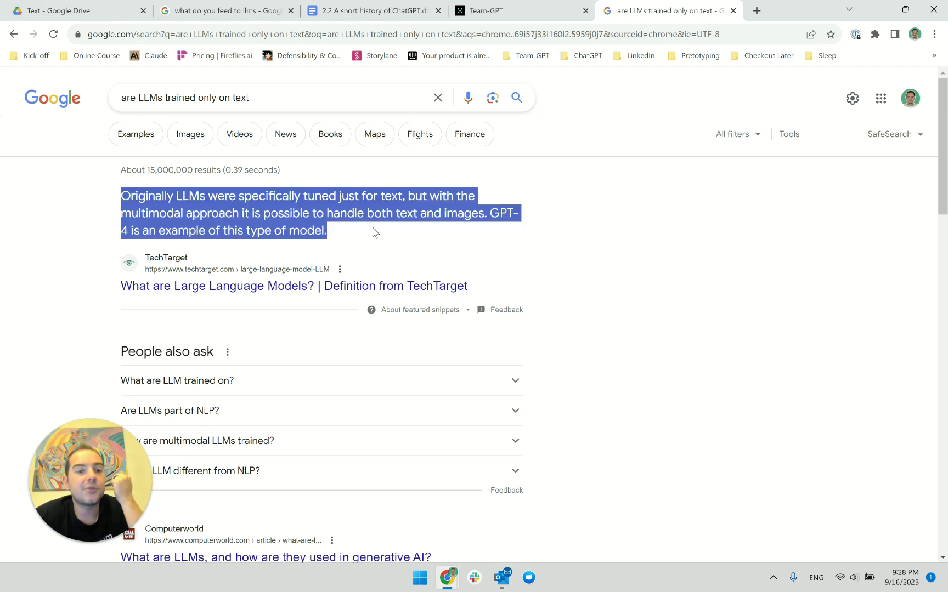
left_click(372, 233)
triple_click(372, 233)
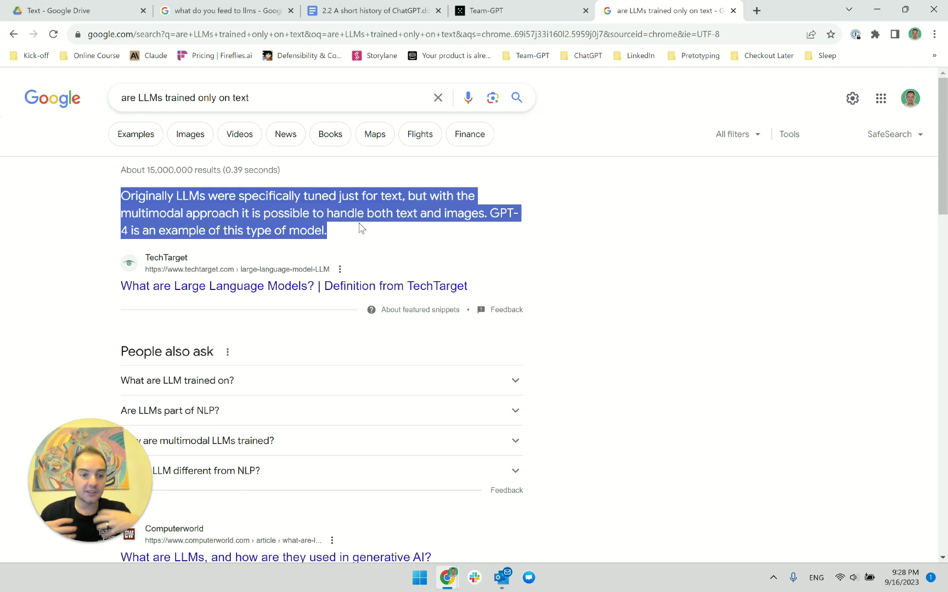
Return to the Team-GPT chat, review the answer about text-only training data and regenerate it
left_click(460, 7)
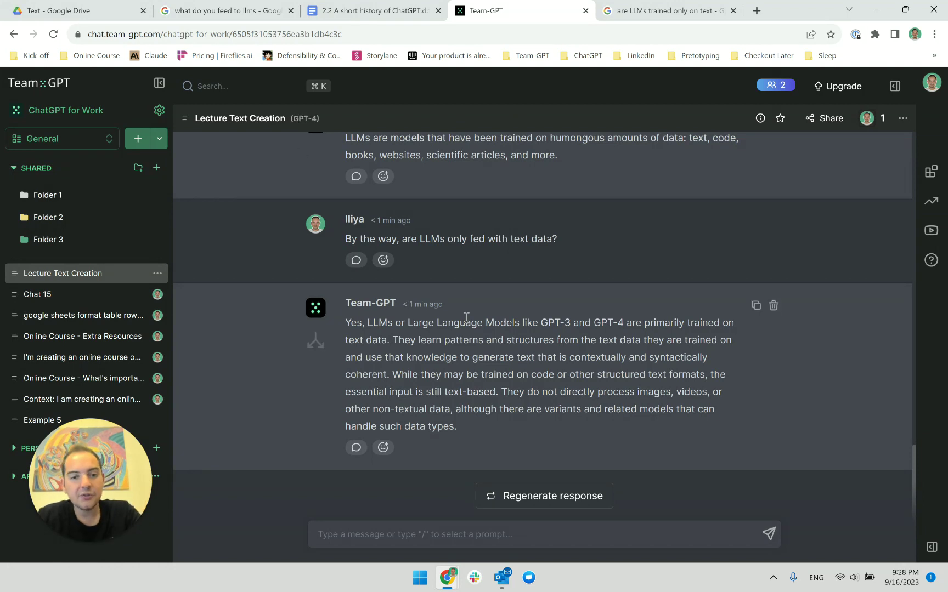
triple_click(450, 361)
left_click(452, 362)
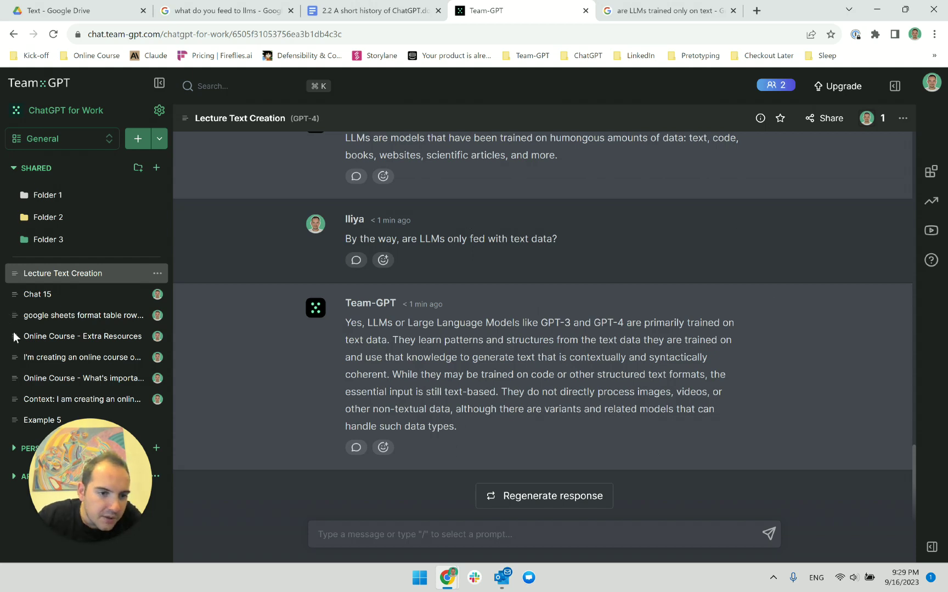
left_click_drag(115, 472, 907, 436)
left_click(225, 540)
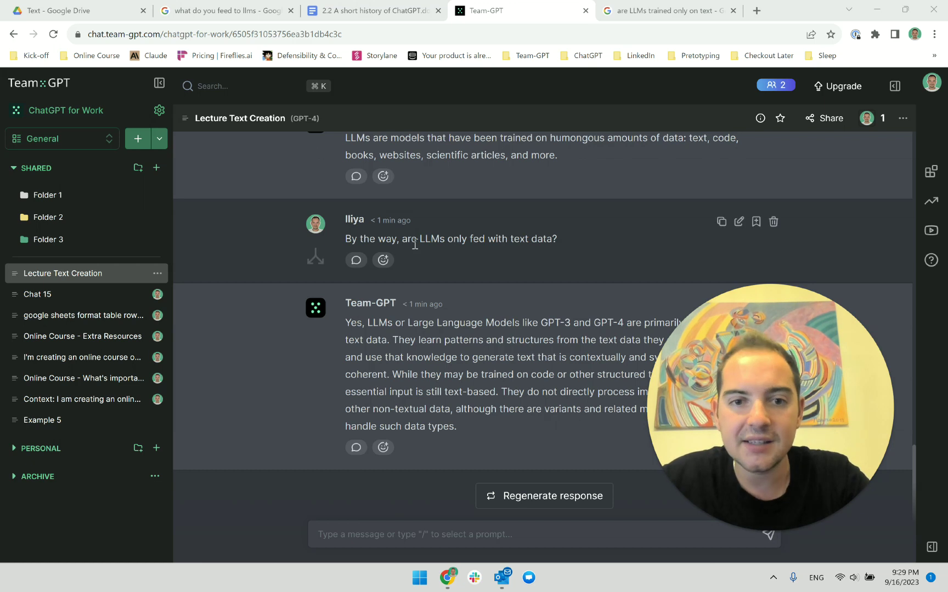
double_click(497, 240)
triple_click(510, 246)
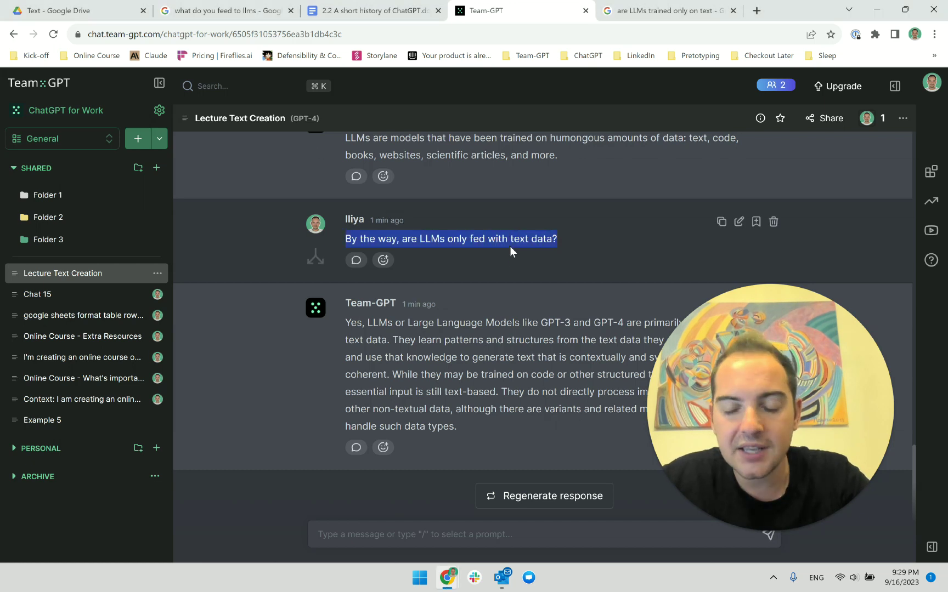
left_click(420, 338)
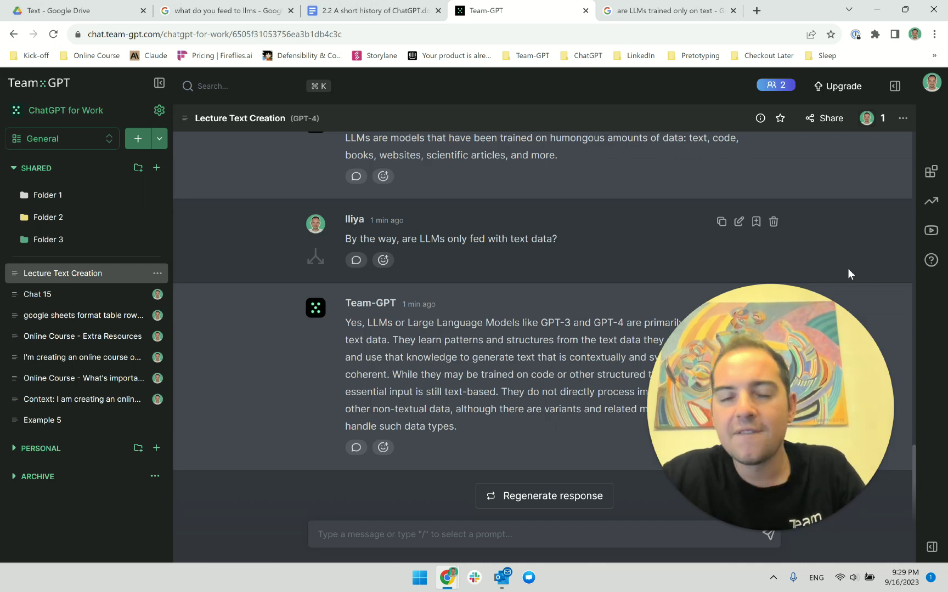
left_click(534, 499)
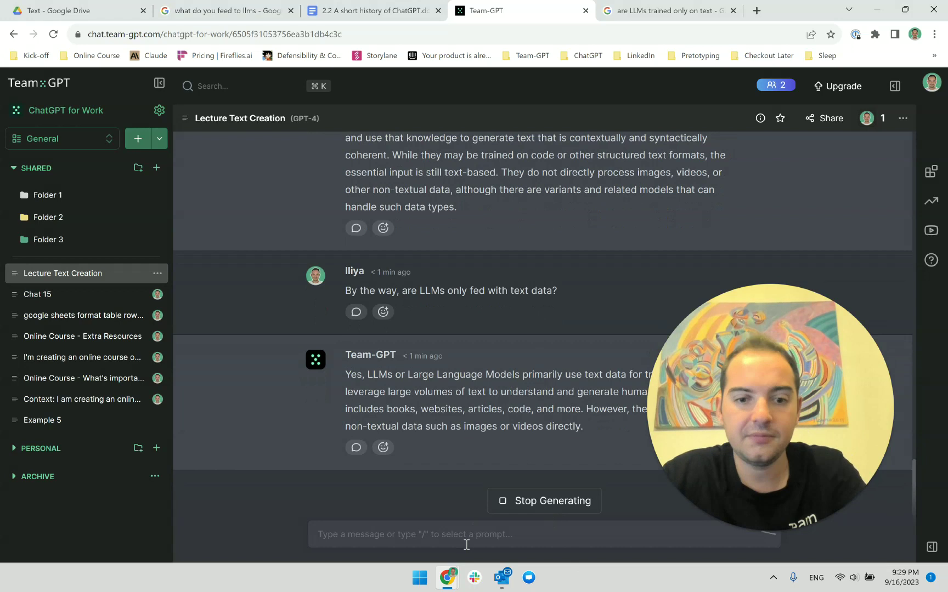
Send the follow-up question "Are you sure? Are there models trained on images as well?" in the chat
left_click(467, 545)
type("Are you sure?")
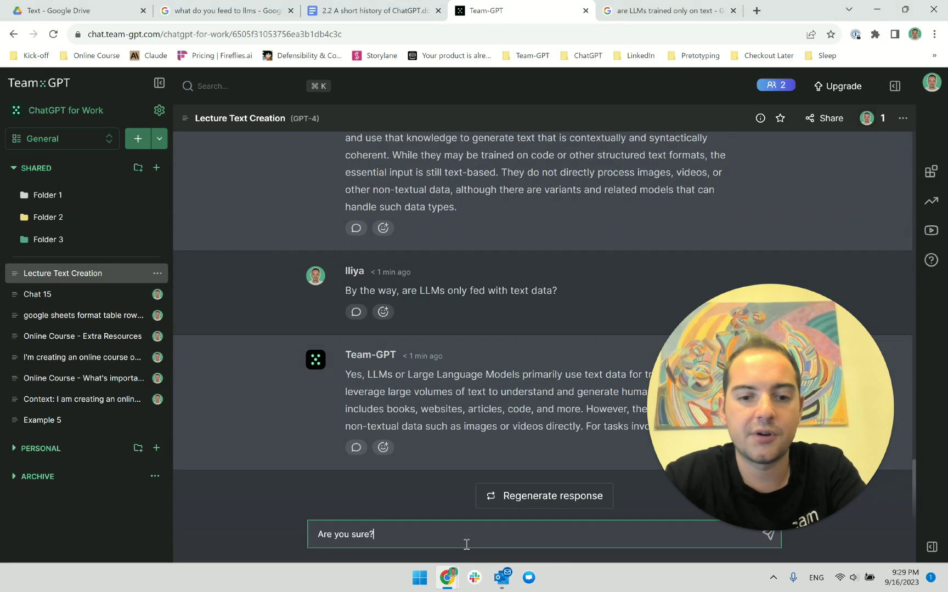
type(" Are there models t")
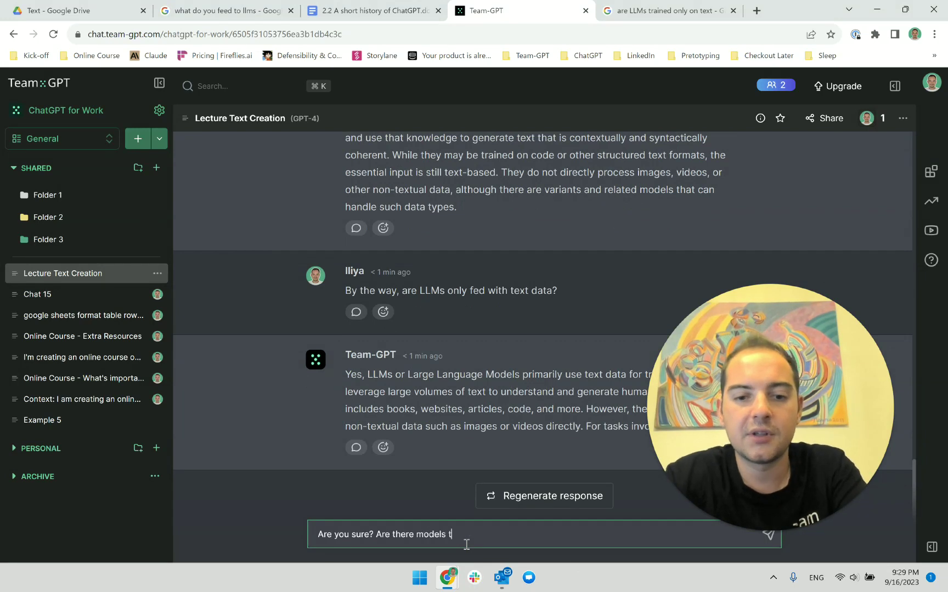
type("rained on images")
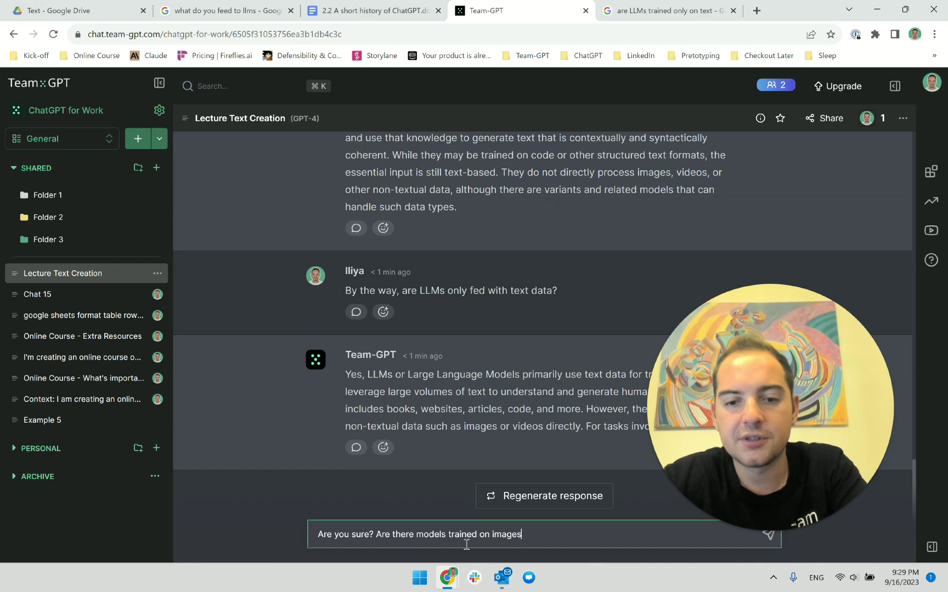
type(" as well?")
key("Return")
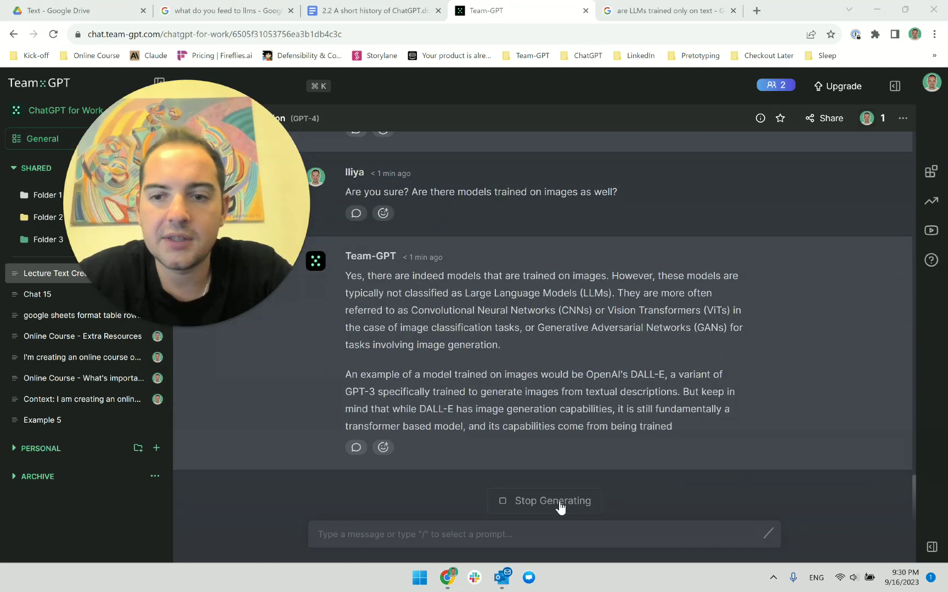
Stop the reply about image-trained models and send the follow-up "How about GPT-4"
left_click(560, 502)
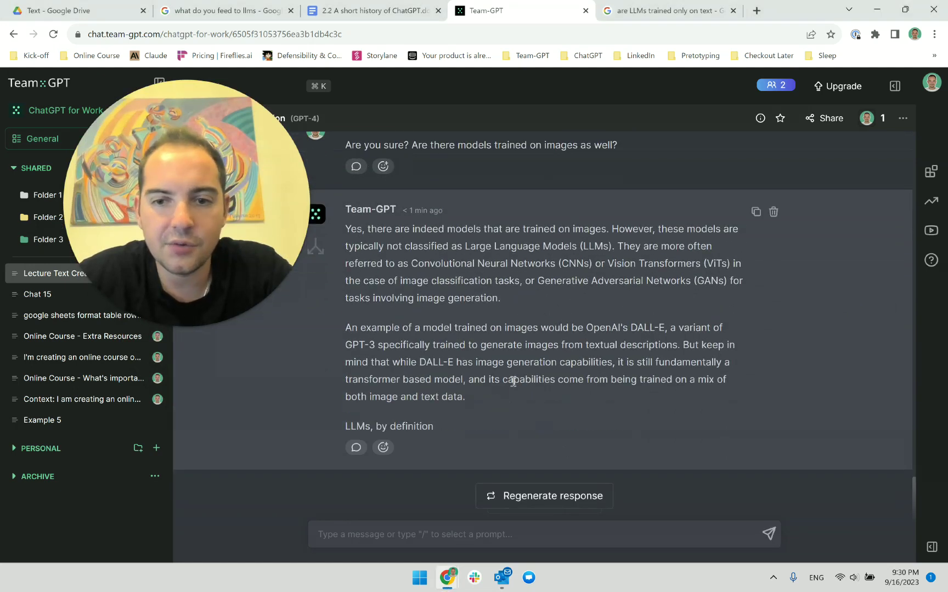
left_click(487, 529)
type("How bout")
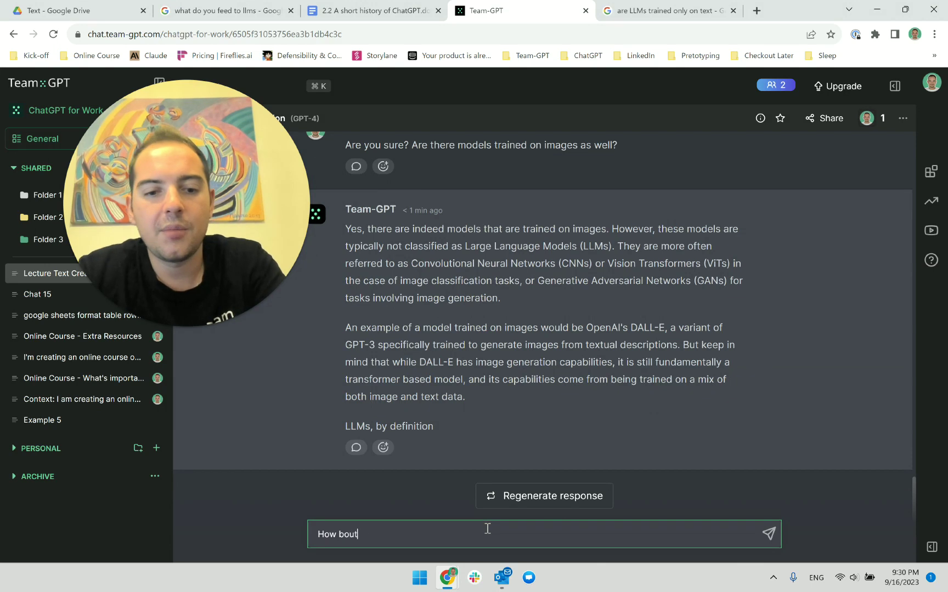
key("BackSpace")
key("BackSpace")
key("BackSpace")
key("BackSpace")
type("about F")
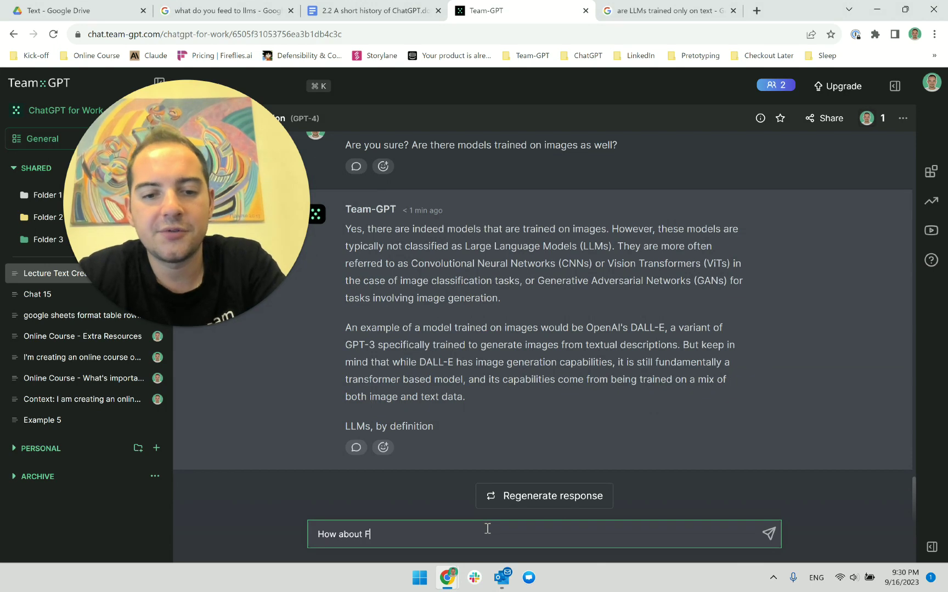
key("BackSpace")
type("GPT-4")
key("Return")
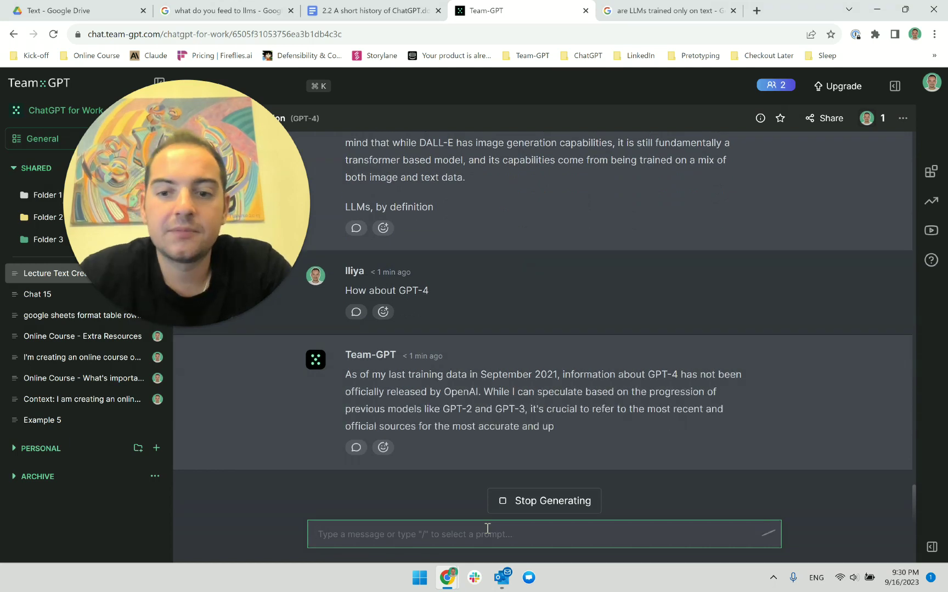
Compare the chat's GPT-4 reply with the featured Google answer on multimodal models
triple_click(630, 401)
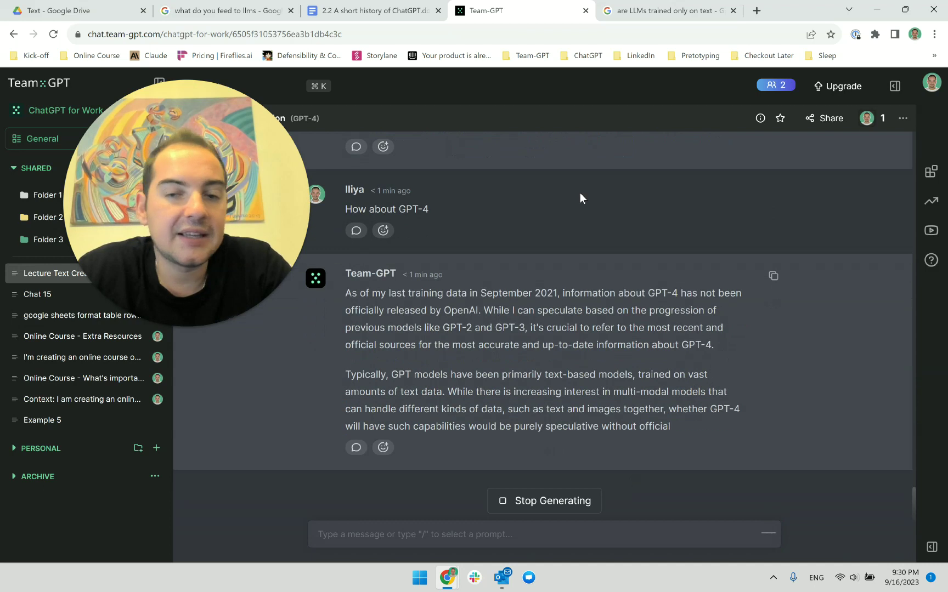
left_click(669, 11)
left_click_drag(218, 175, 788, 358)
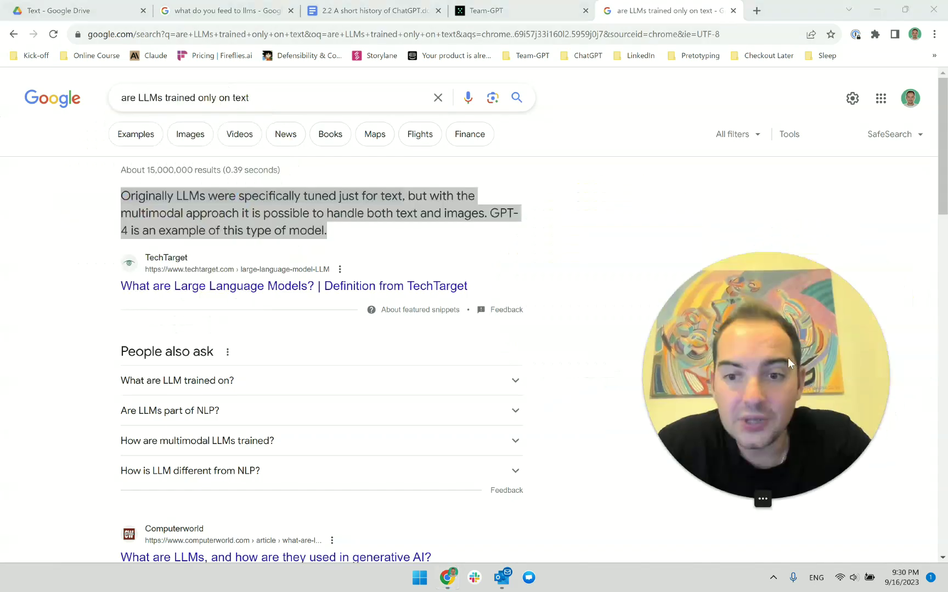
left_click(331, 237)
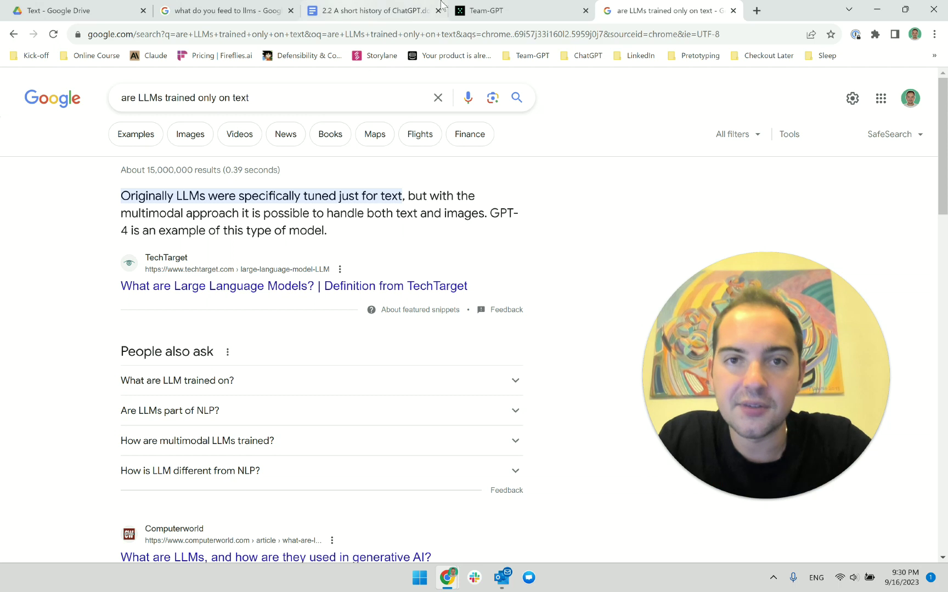
Review the earlier Team-GPT replies about what data LLMs are trained on
key("ctrl+shift+Tab")
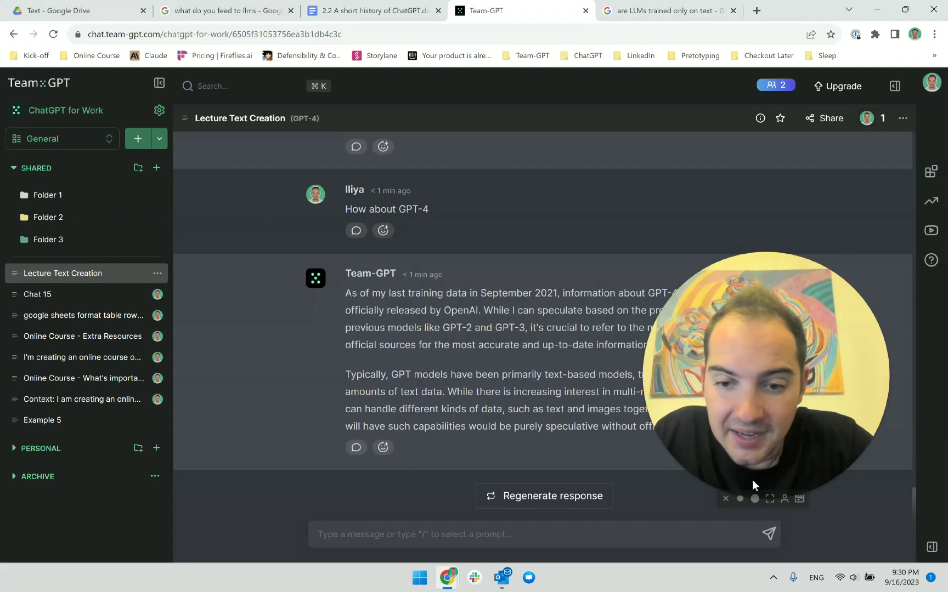
left_click(757, 498)
left_click_drag(707, 498, 72, 489)
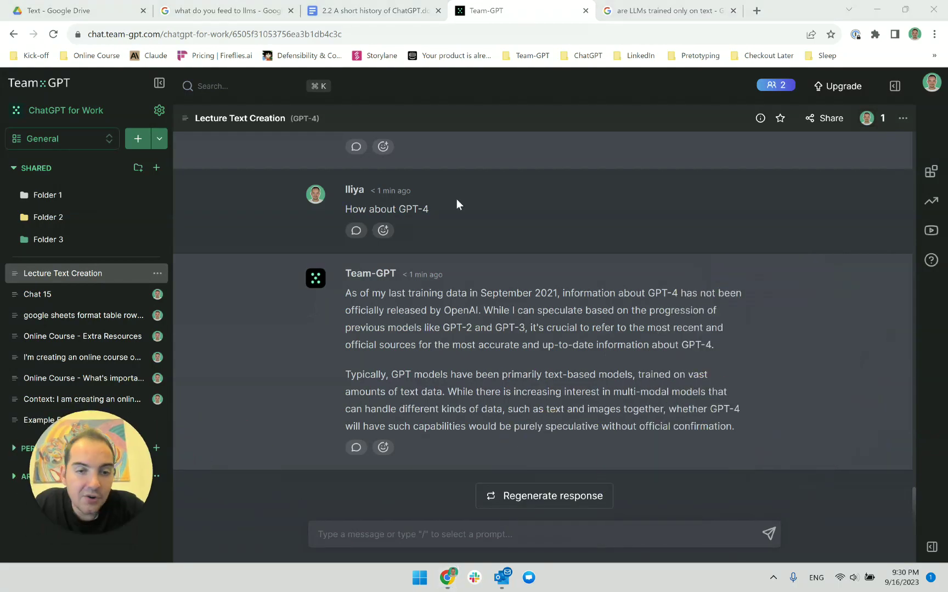
left_click(378, 11)
left_click(501, 7)
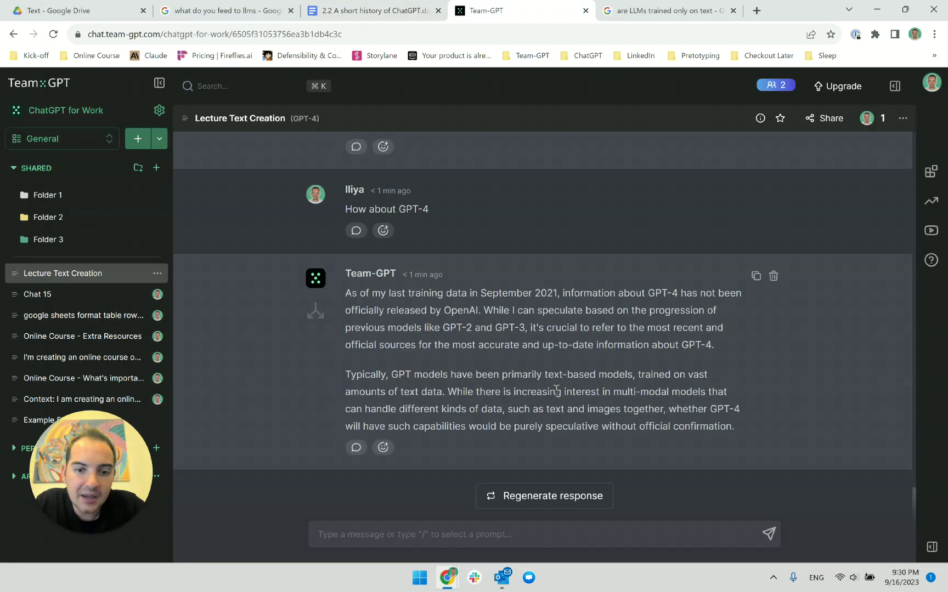
scroll(554, 387, "up", 10)
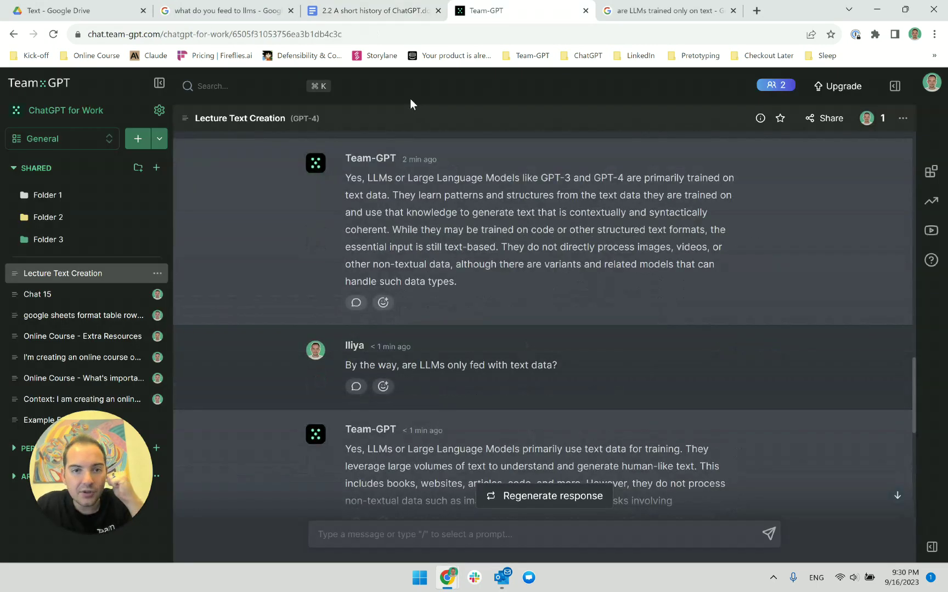
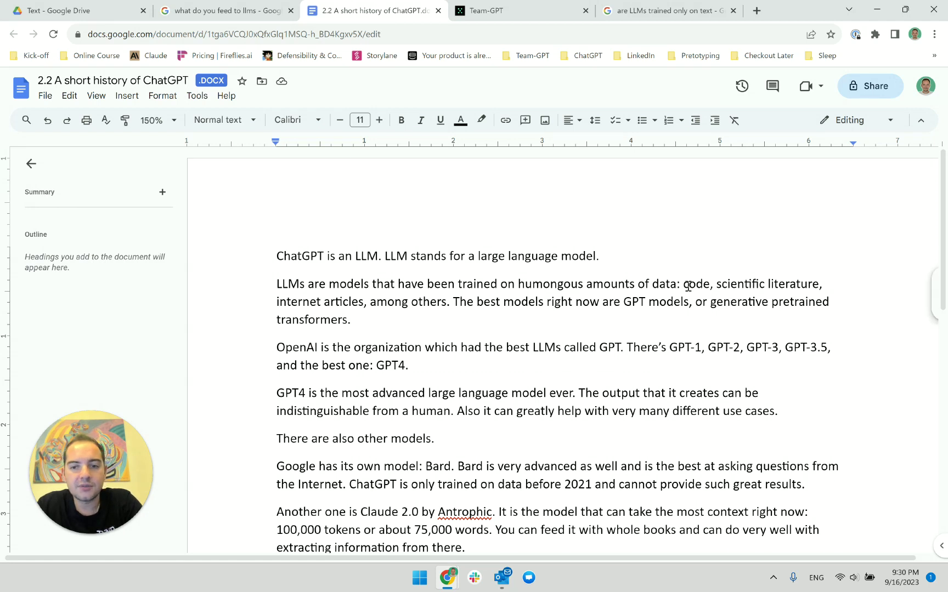
Check the document's list of LLM training data against the list in the chat's earlier reply
left_click(819, 284)
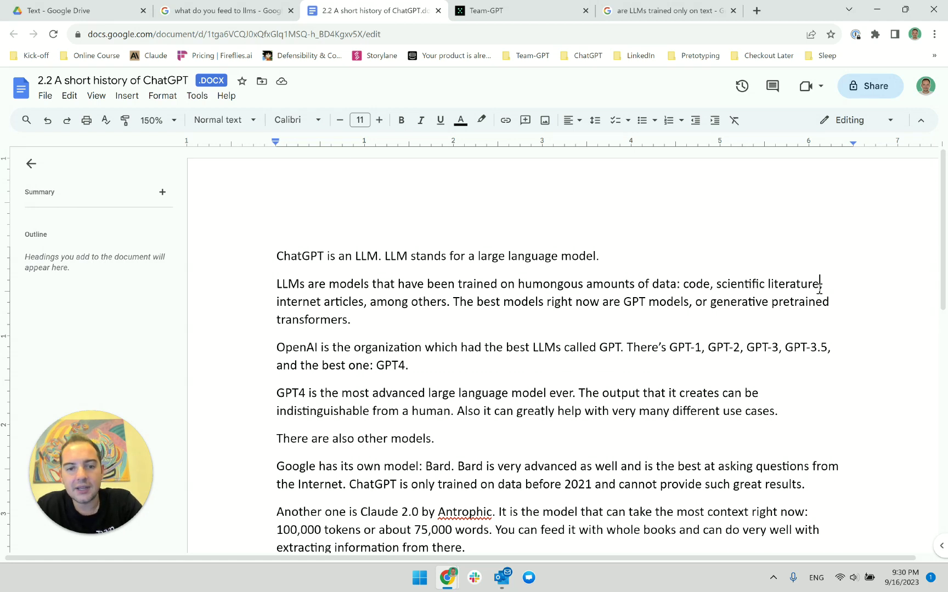
left_click(359, 309)
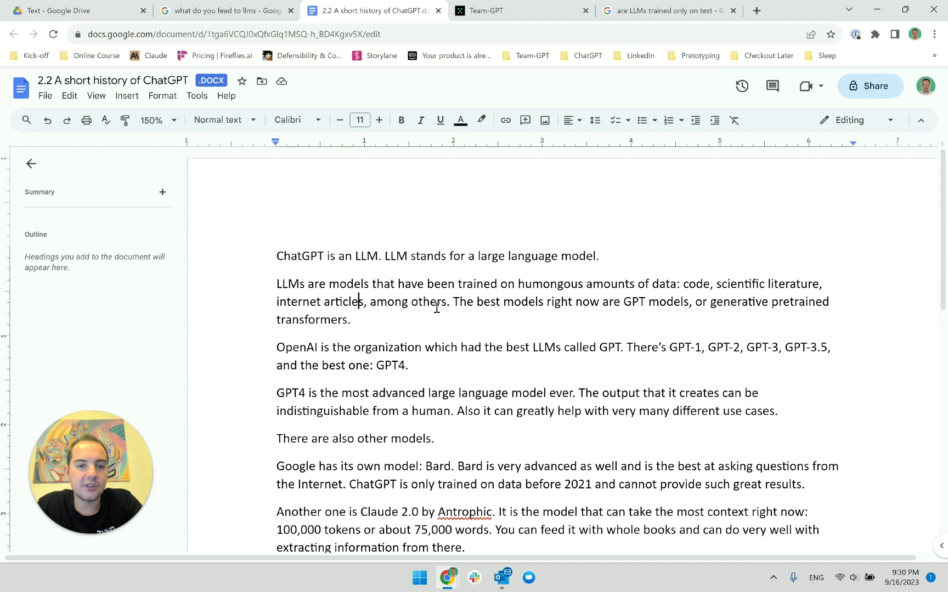
left_click_drag(376, 302, 436, 304)
left_click(366, 305)
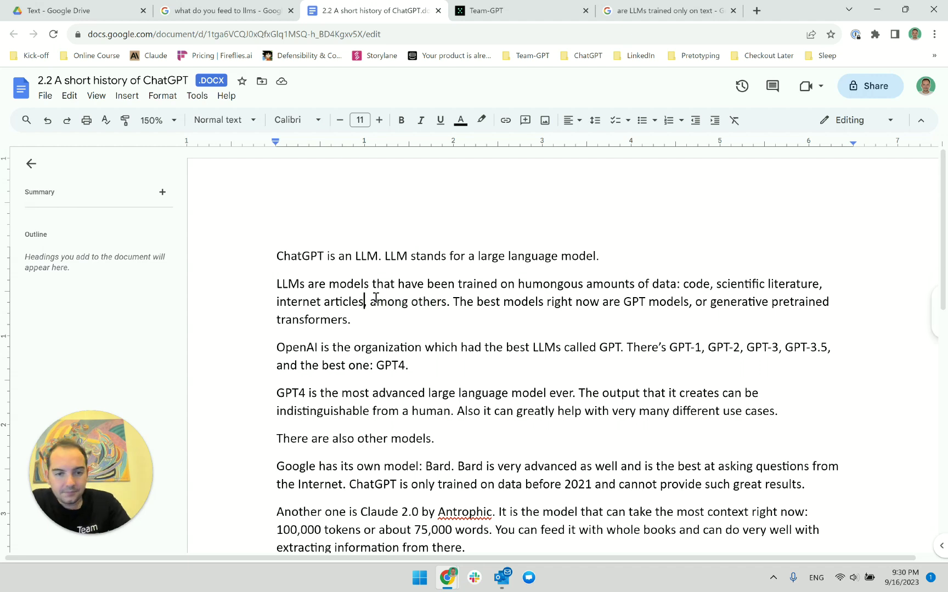
left_click(514, 7)
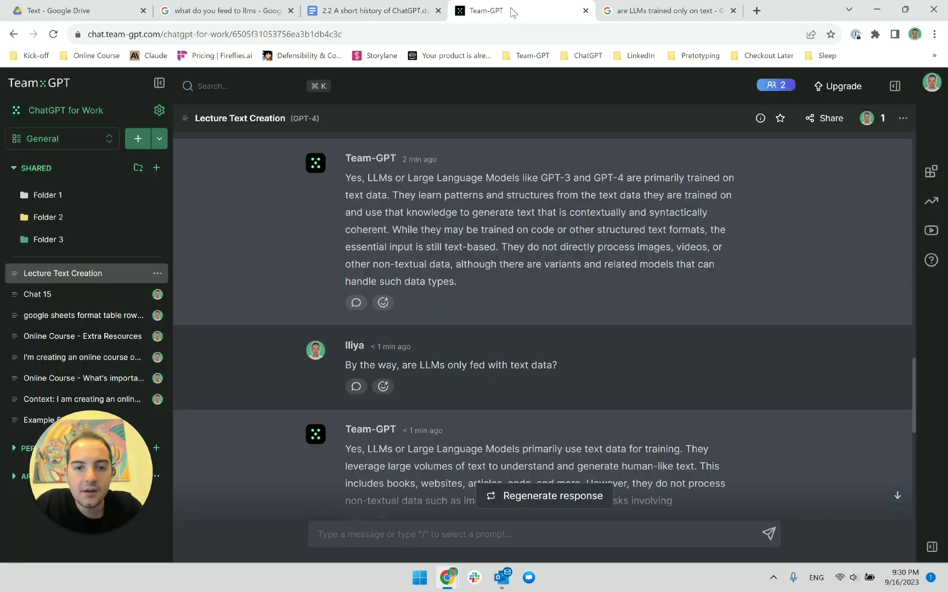
scroll(525, 294, "down", 4)
scroll(531, 296, "up", 6)
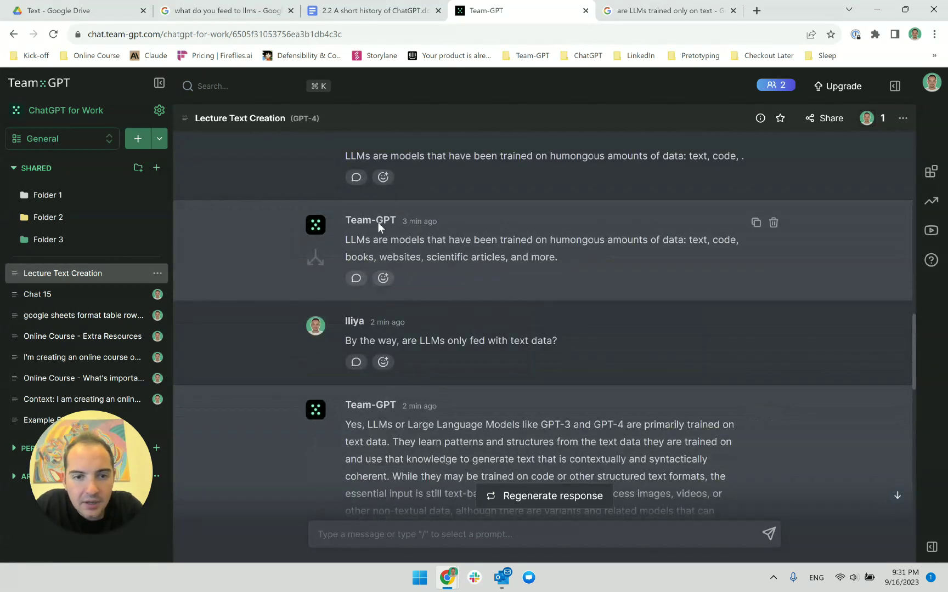
Insert "books," after "scientific literature," in the document's sentence on LLM training data
left_click(373, 10)
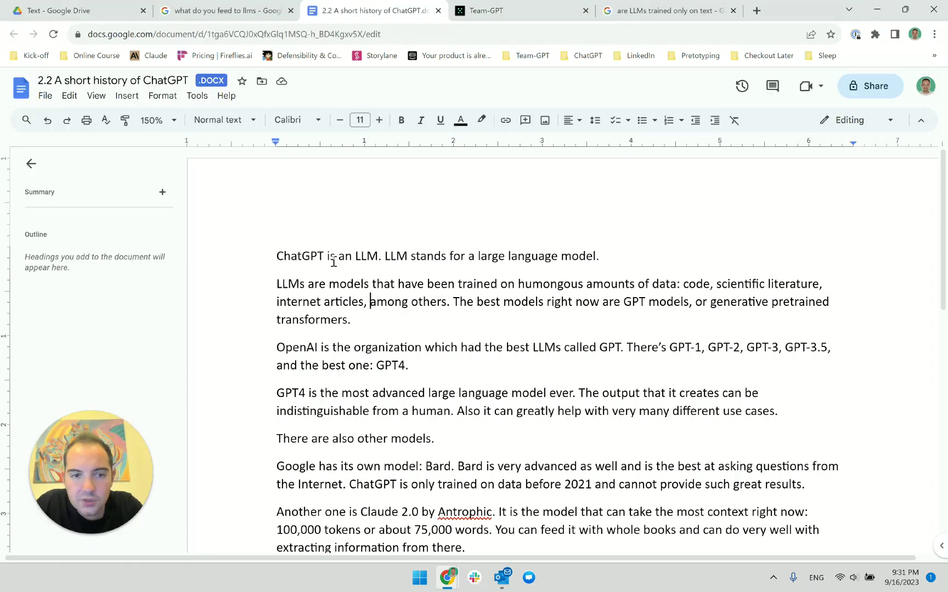
left_click(829, 289)
type("books,")
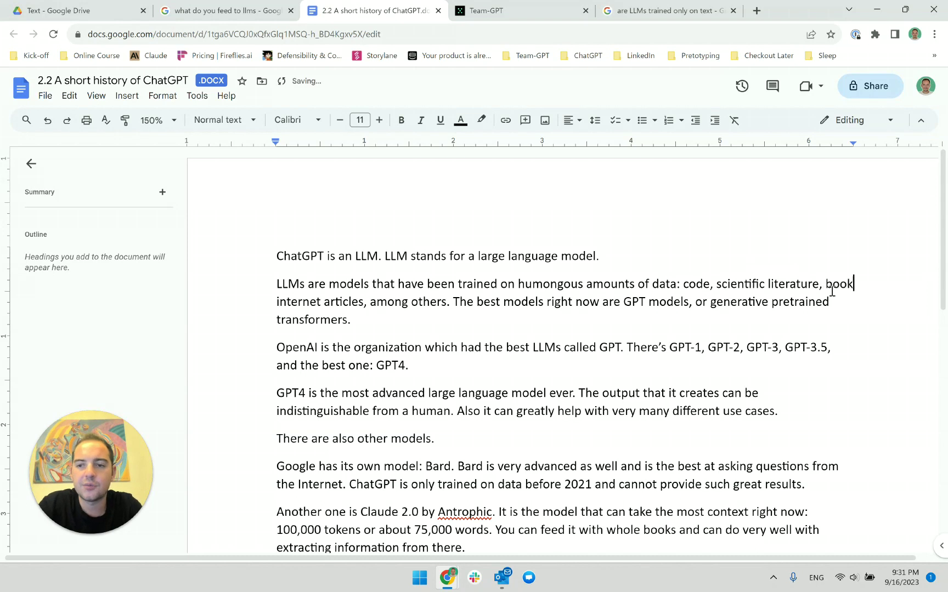
key("ctrl+shift+Tab")
key("ctrl+Tab")
key("ctrl+Tab")
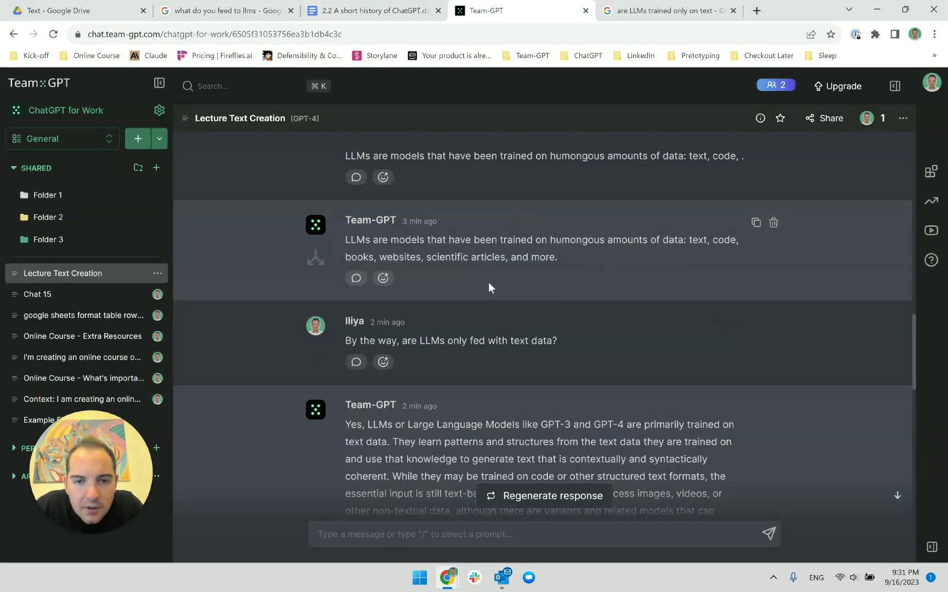
key("ctrl+shift+Tab")
key("Delete")
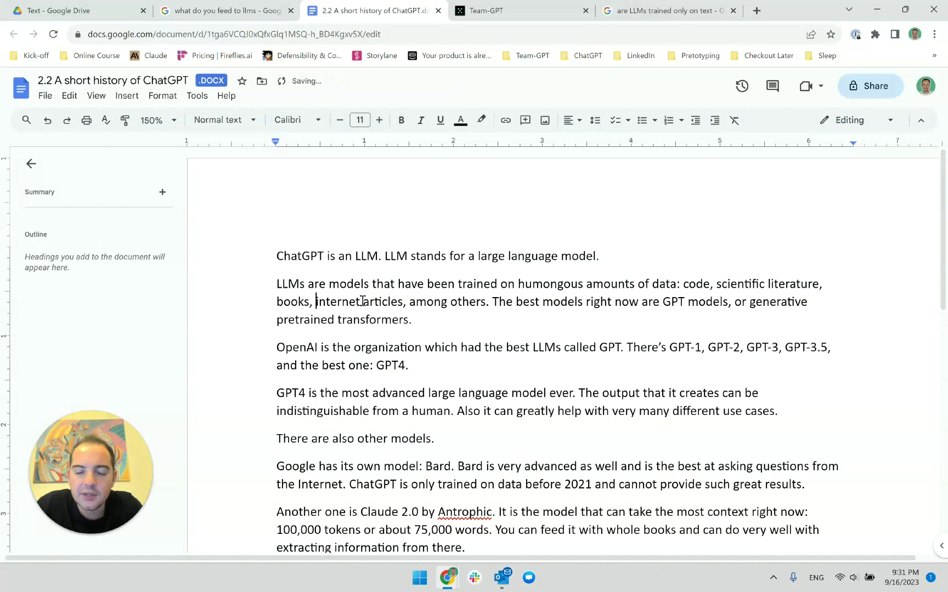
Replace "among others" with "and sometimes images" after "internet articles," in the training data sentence
key("ctrl+Right")
key("ctrl+Right")
key("ctrl+Right")
key("ctrl+Right")
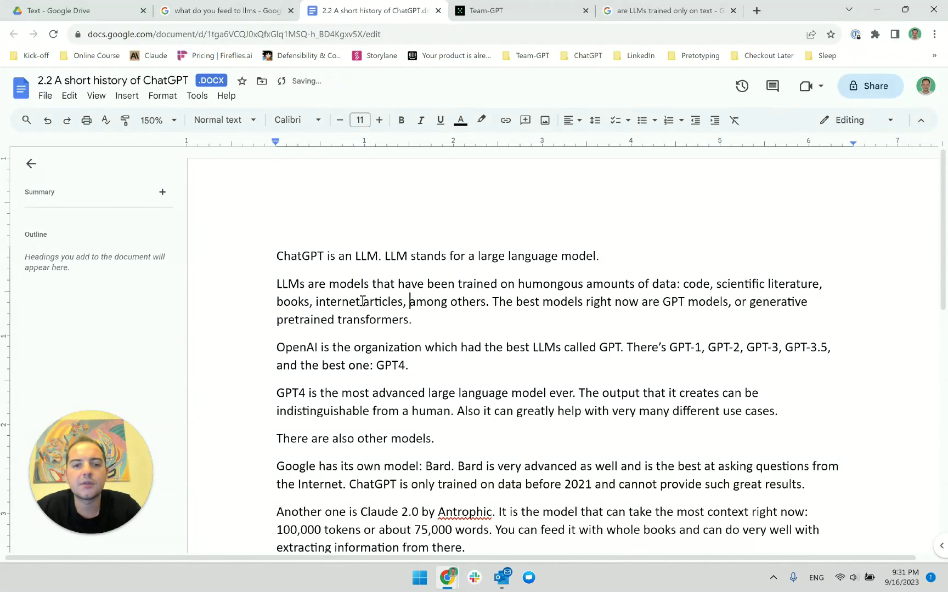
key("ctrl+Left")
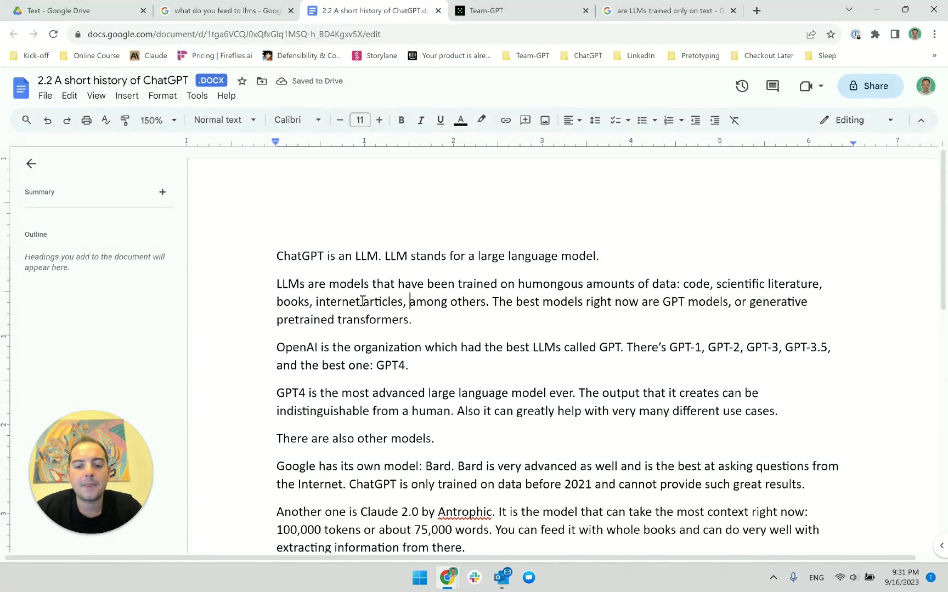
type("and sometimes image")
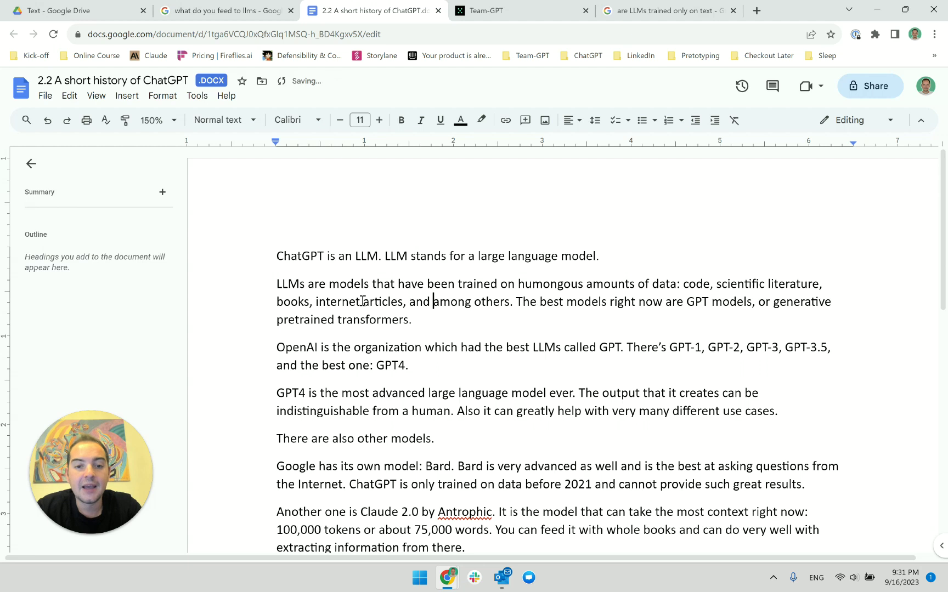
type("s")
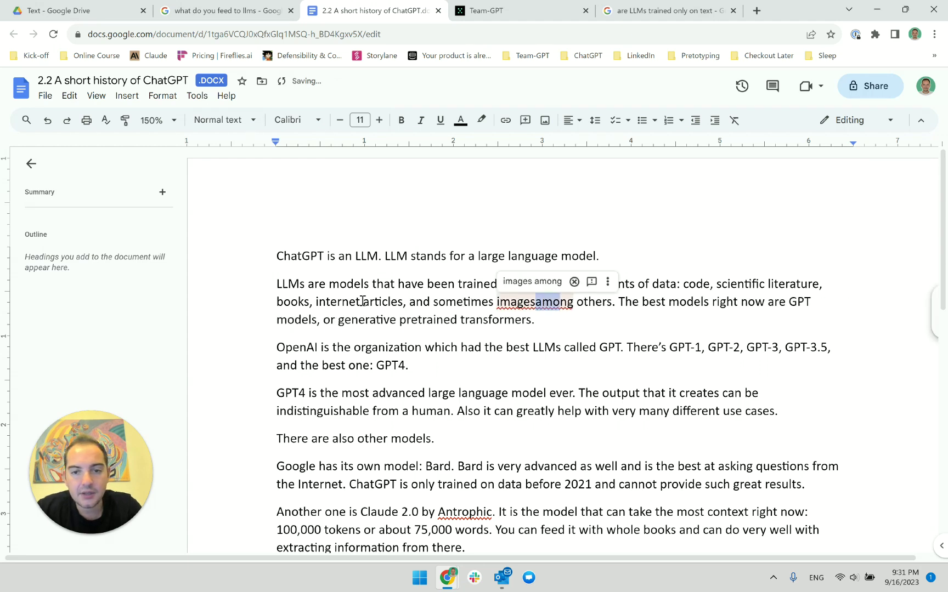
key("ctrl+shift+Right")
key("ctrl+shift+Right")
key("BackSpace")
Replace "sometimes" with "even" before "images" in the training data sentence
key("ctrl+Left")
key("BackSpace")
key("BackSpace")
key("BackSpace")
key("BackSpace")
key("BackSpace")
key("BackSpace")
key("BackSpace")
key("BackSpace")
key("BackSpace")
key("BackSpace")
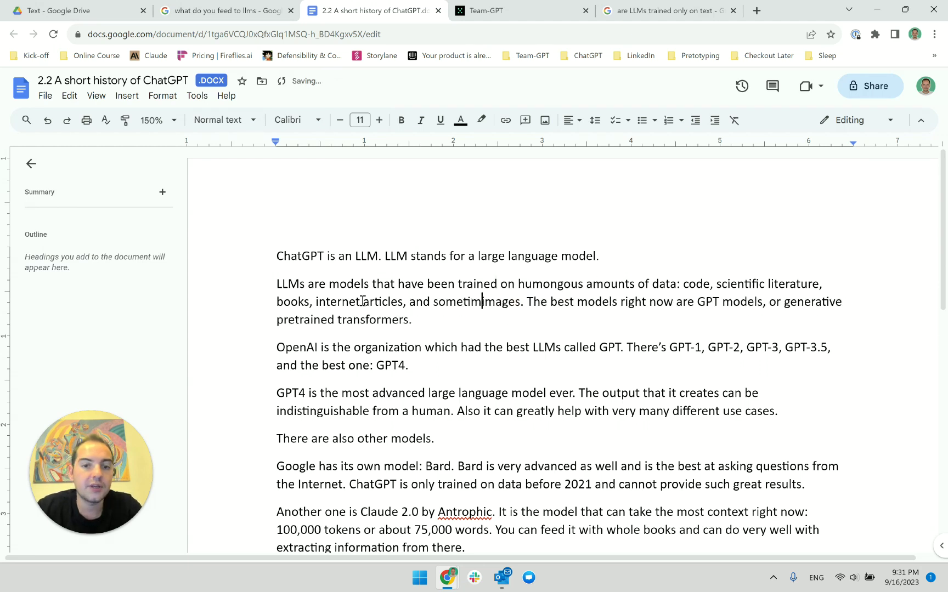
type("even")
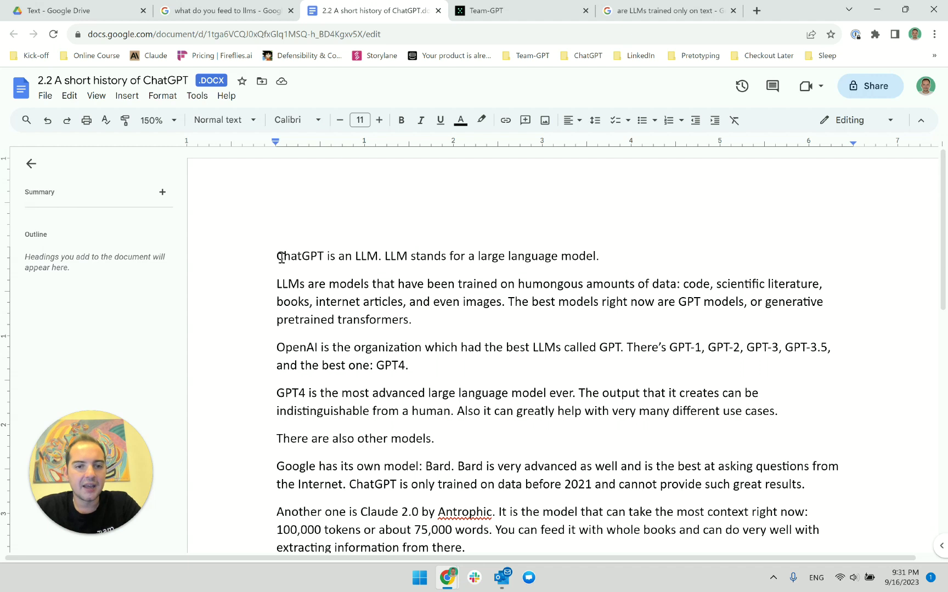
Review the opening LLM sentences in the document against the Team-GPT replies and the featured Google answer on training data
left_click_drag(278, 255, 621, 265)
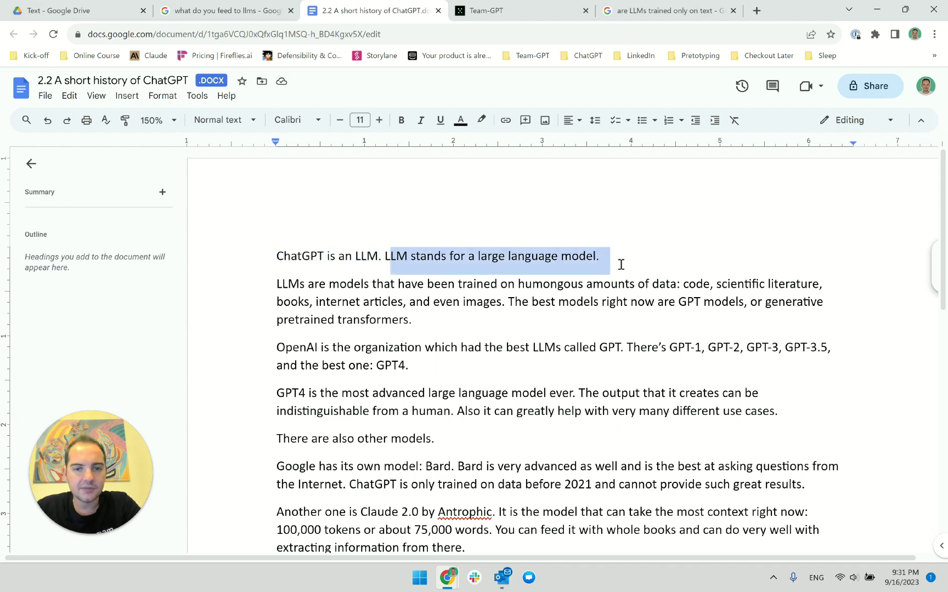
left_click(621, 265)
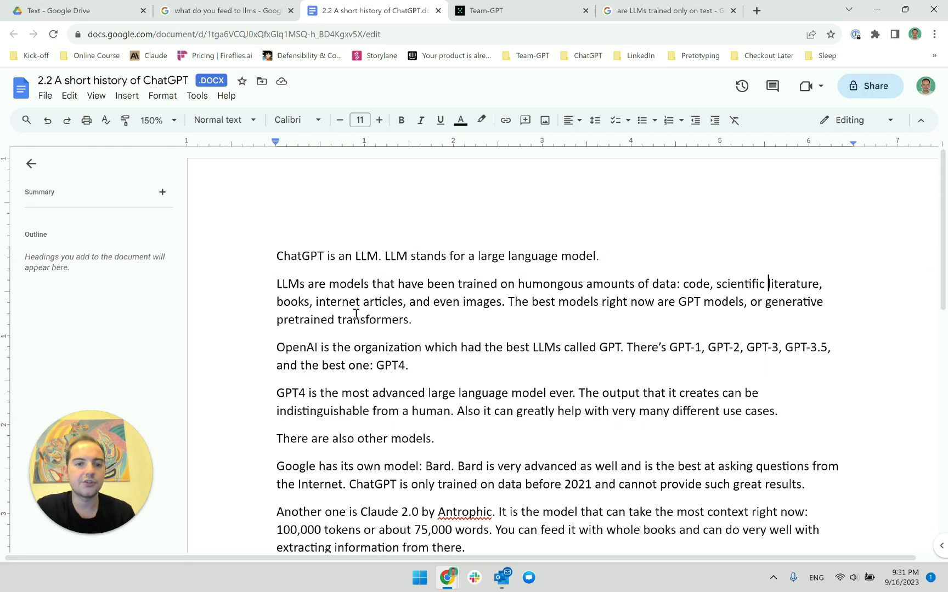
left_click(440, 327)
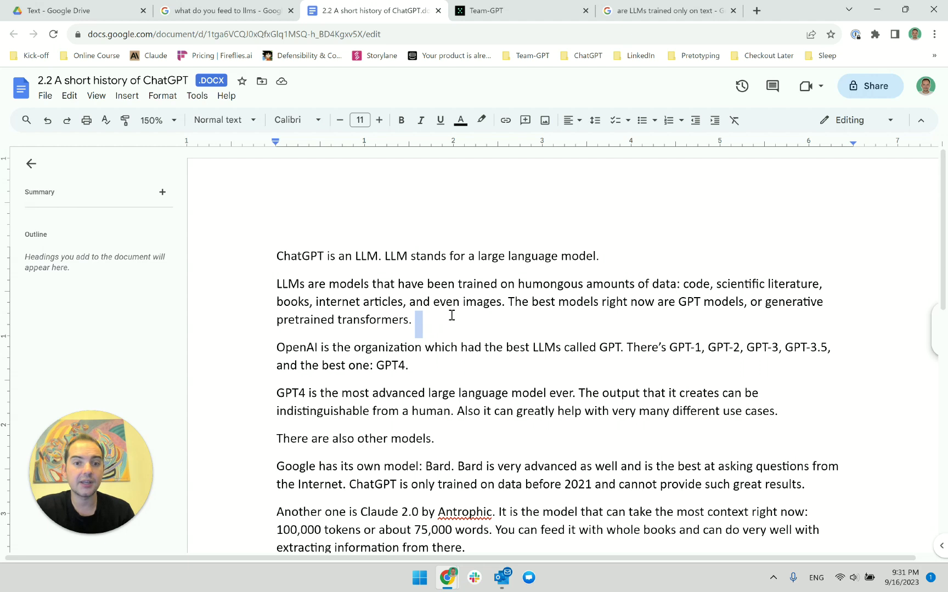
left_click_drag(509, 304, 277, 284)
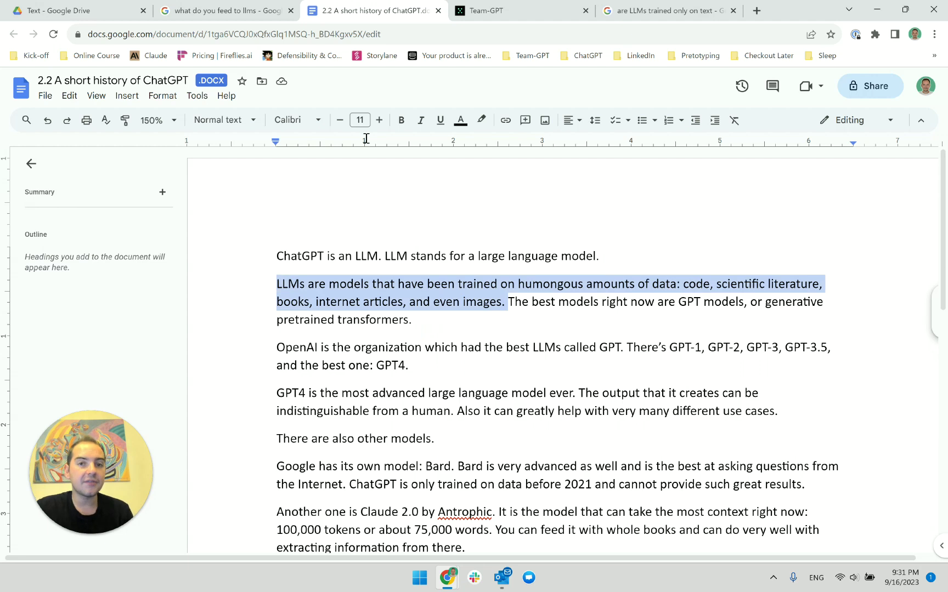
left_click(478, 10)
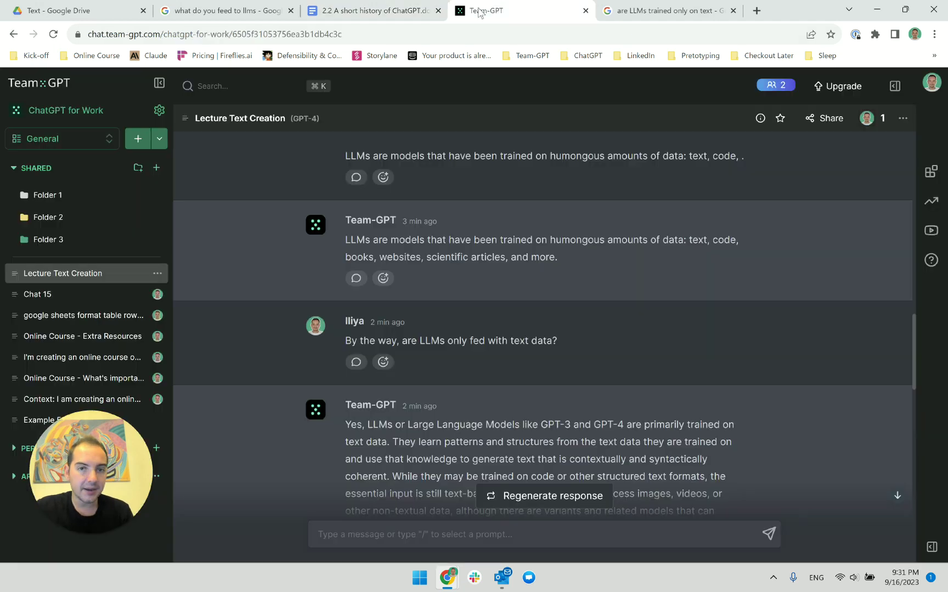
left_click(674, 5)
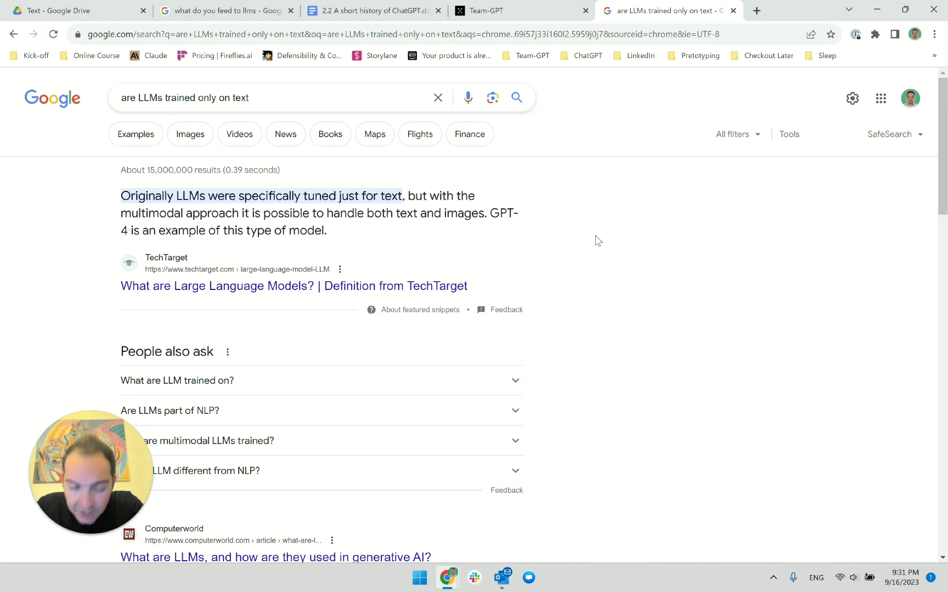
left_click(374, 8)
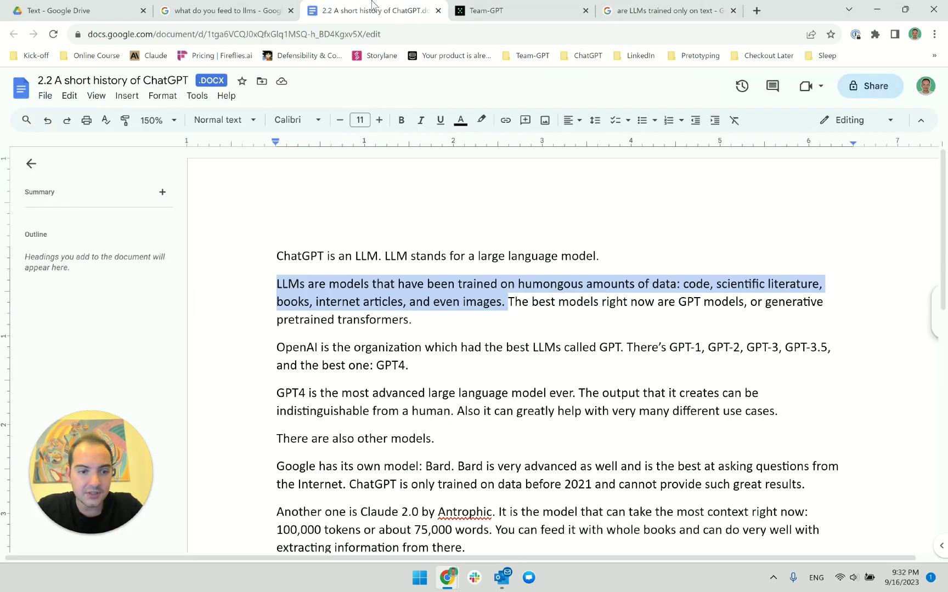
Split the second paragraph so that "The best models right now are GPT models" starts a new paragraph
left_click(451, 327)
scroll(454, 328, "down", 1)
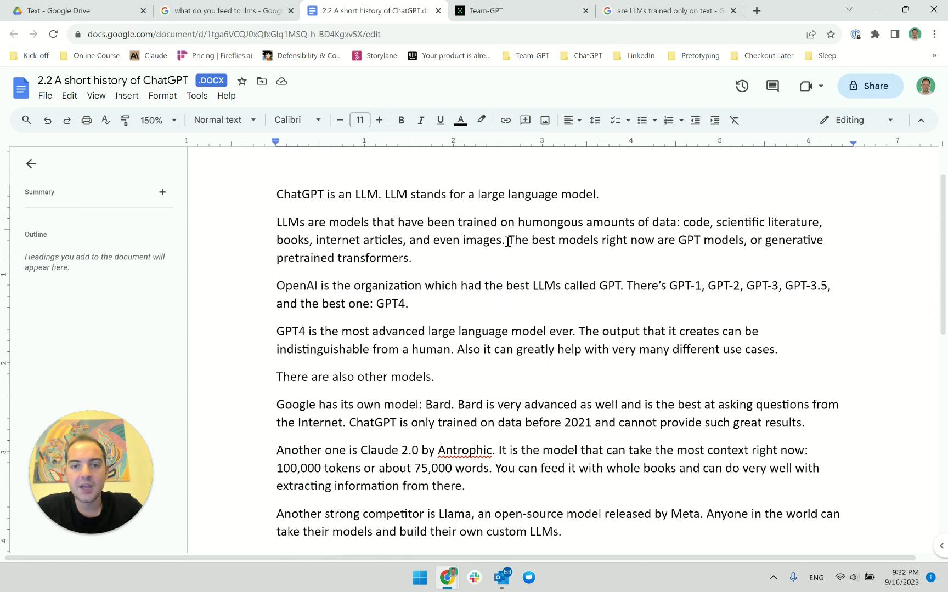
left_click_drag(508, 239, 542, 257)
left_click(542, 257)
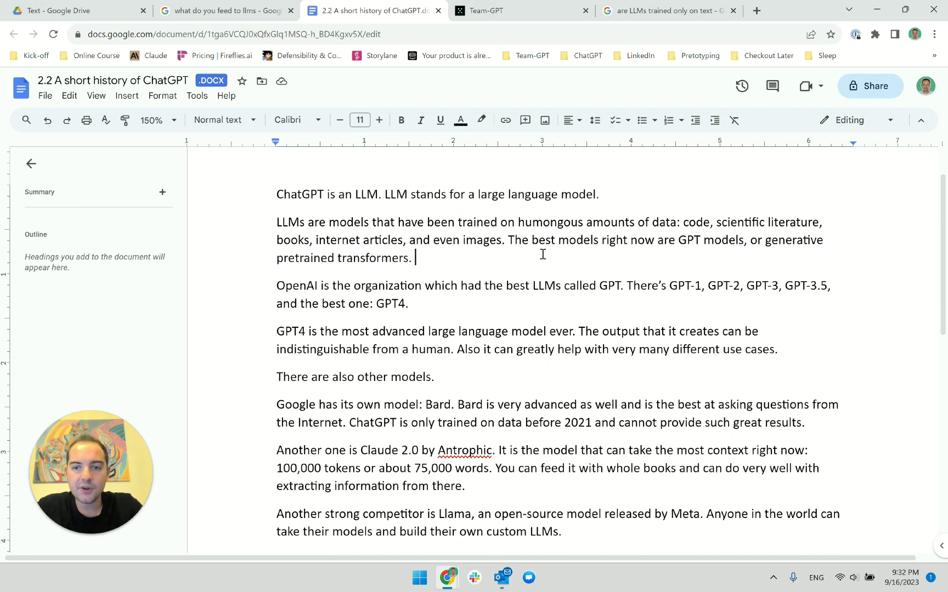
left_click(511, 242)
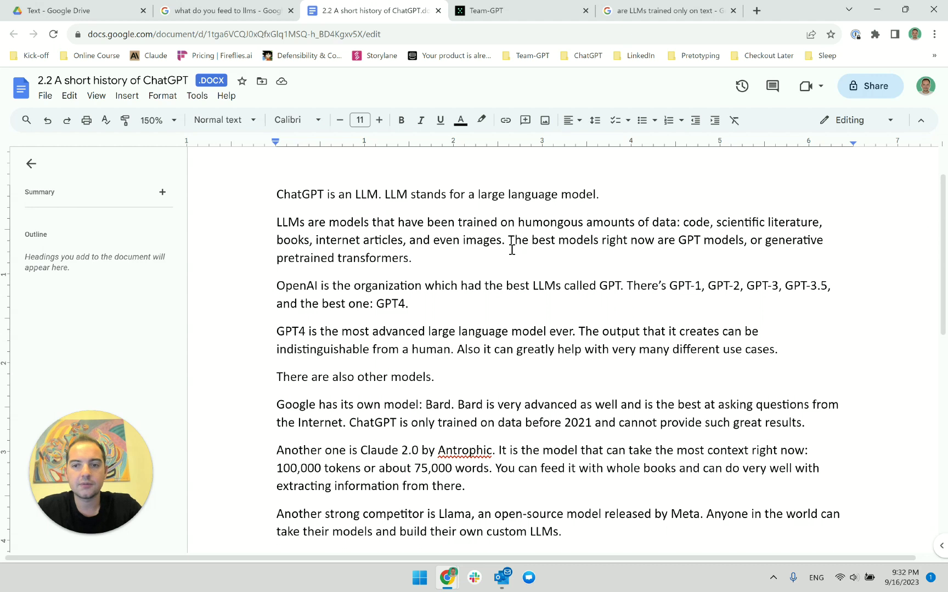
key("Return")
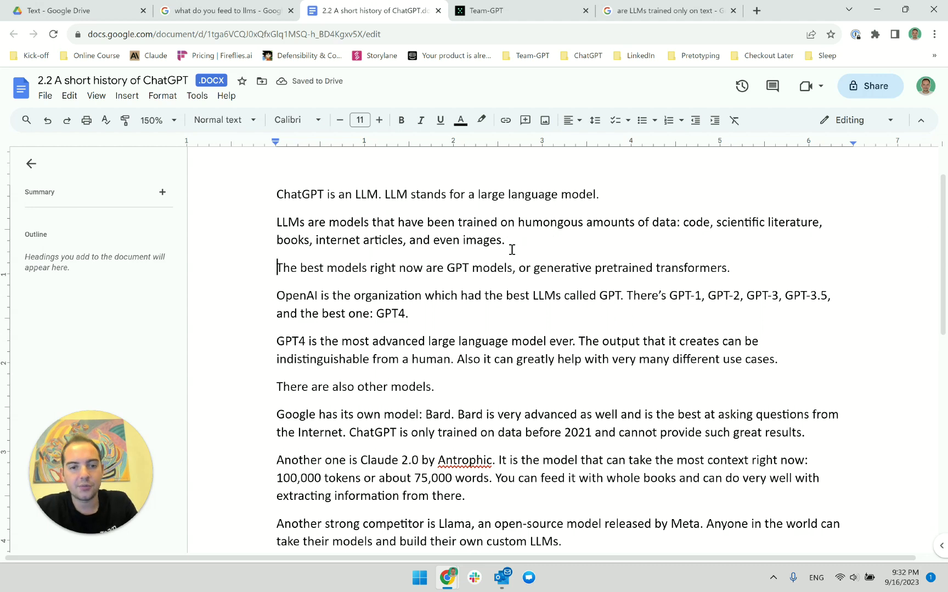
Change "had" to "has" in the document's sentence about OpenAI having the best LLMs
left_click(278, 297)
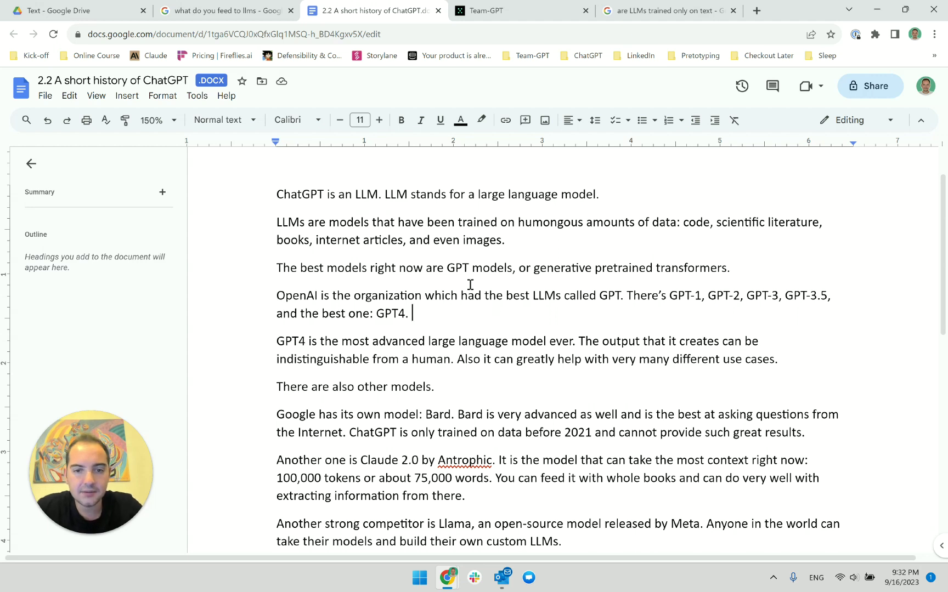
left_click(482, 297)
key("BackSpace")
type("s")
Copy the text from "The best models right now" through "the best LLMs called GPT." into a new Team-GPT chat message
key("ctrl+Right")
key("ctrl+Right")
key("ctrl+Right")
key("ctrl+Right")
key("ctrl+Right")
key("ctrl+Right")
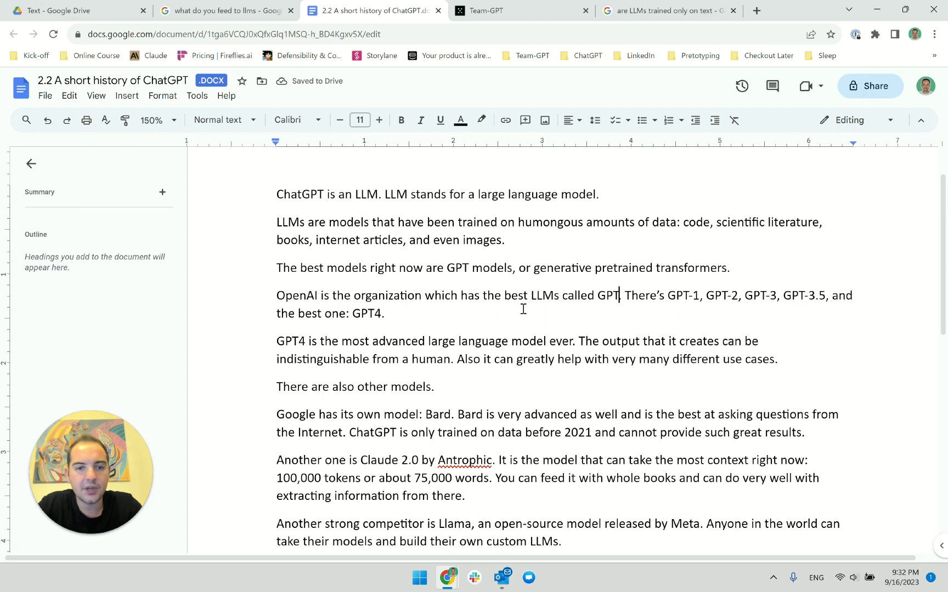
left_click(277, 268, "shift")
left_click_drag(277, 269, 622, 296)
key("ctrl+c")
left_click(558, 7)
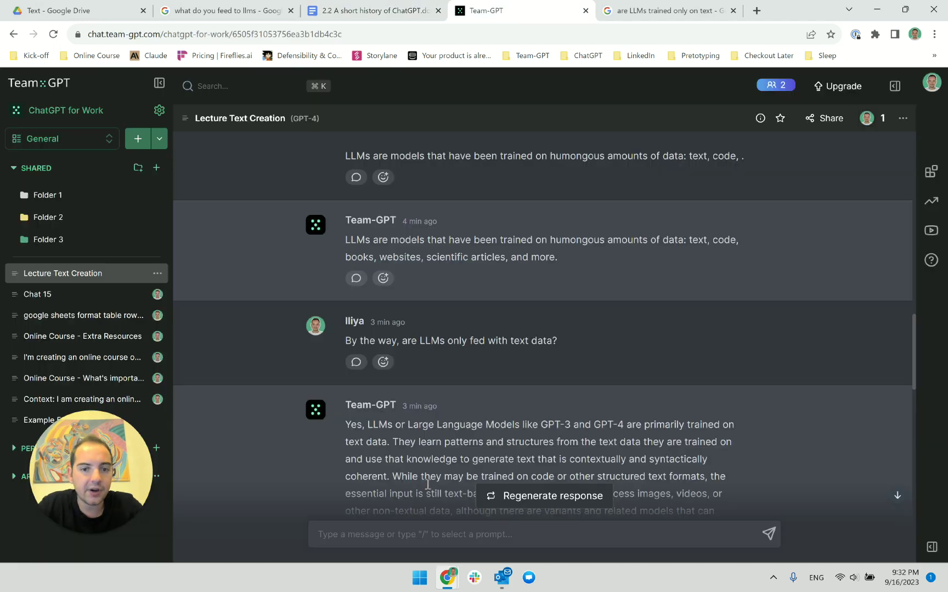
scroll(460, 432, "down", 5)
left_click(420, 529)
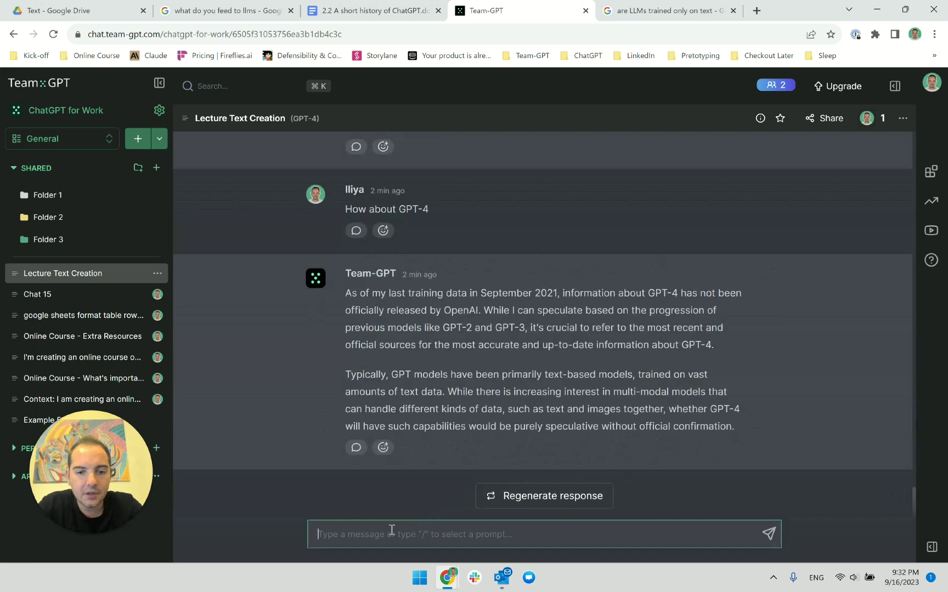
key("ctrl+v")
Add the instruction "Rephrase these to have a better flow" above the pasted sentences and send the message
key("shift+Return")
key("shift+Return")
key("Up")
key("Up")
type("RE")
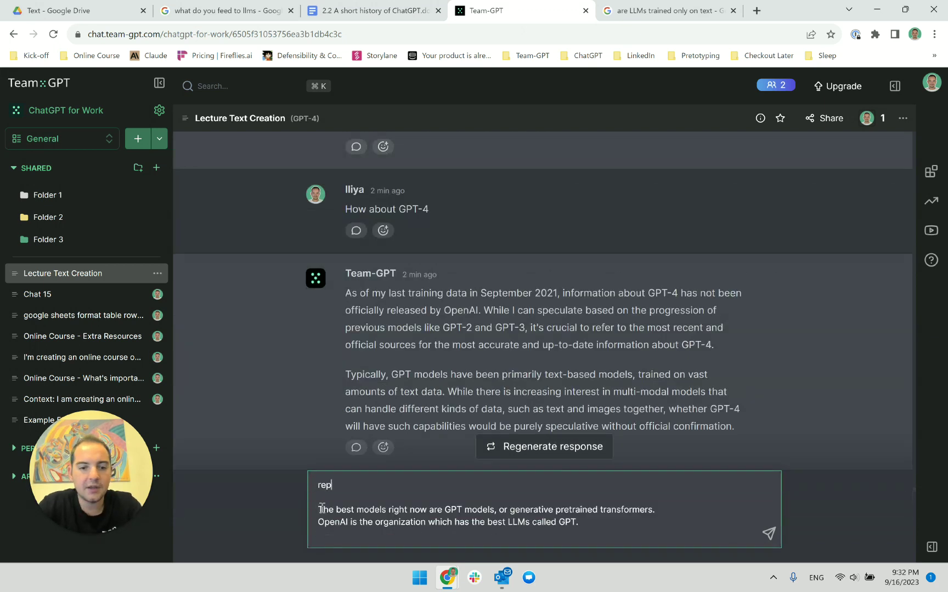
key("BackSpace")
type("ephrase these to")
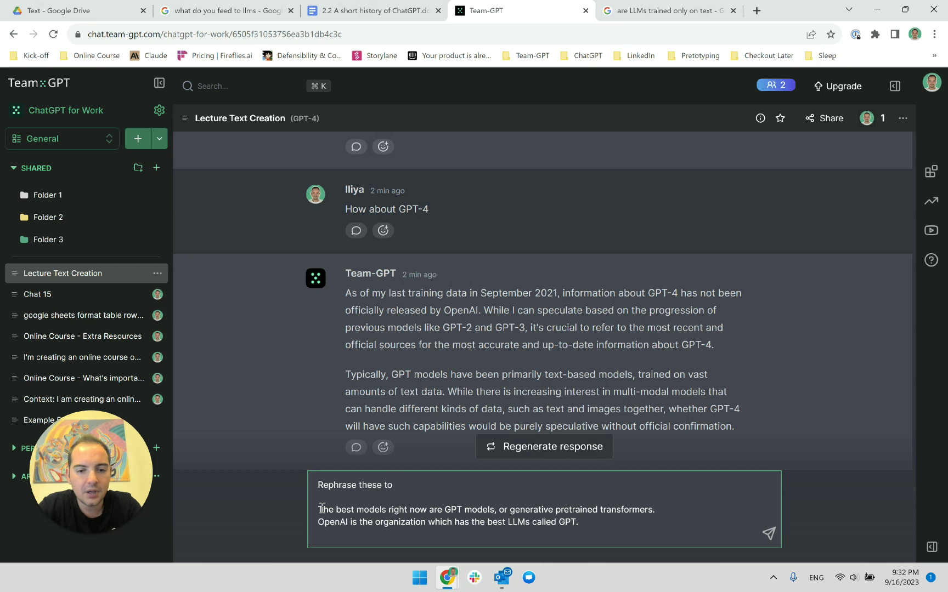
type(" have a better flow")
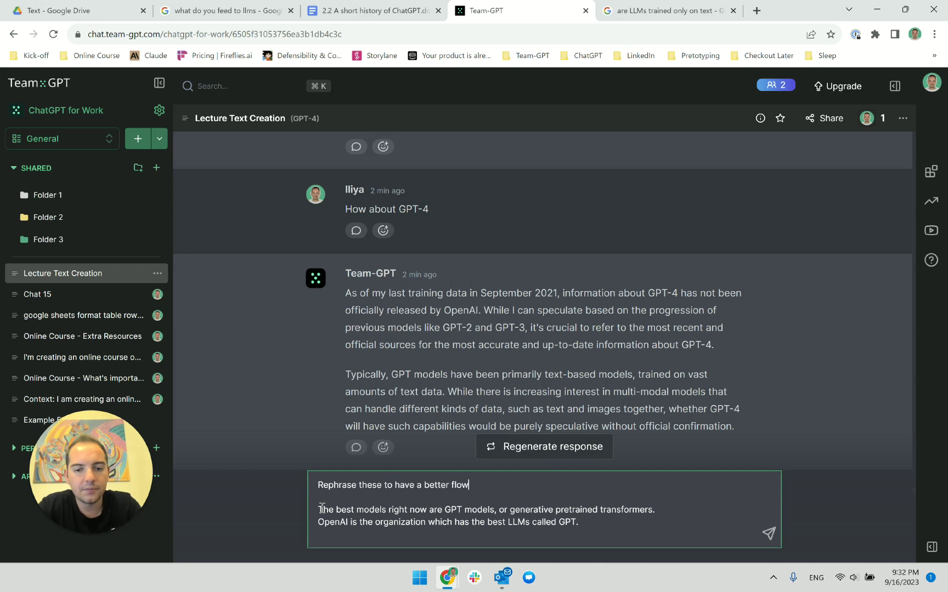
key("Return")
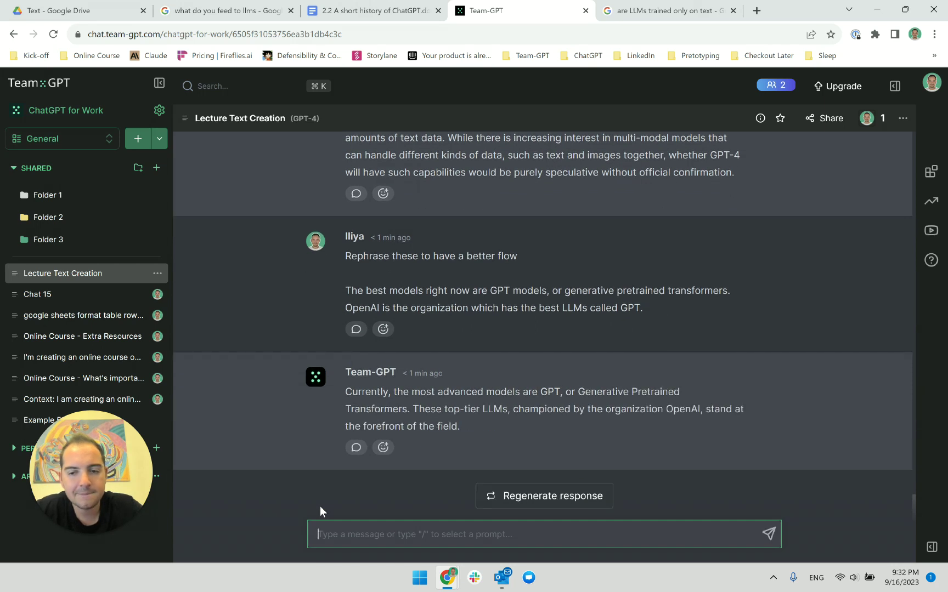
Read through Team-GPT's rephrased answer about GPT models and OpenAI to judge its wording
triple_click(414, 398)
double_click(549, 393)
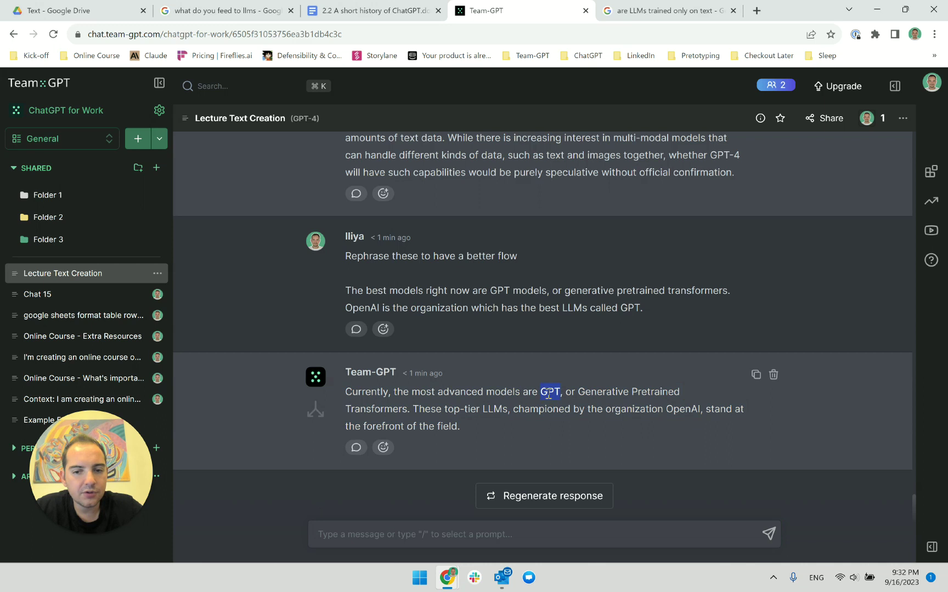
triple_click(612, 391)
double_click(612, 391)
left_click(606, 405)
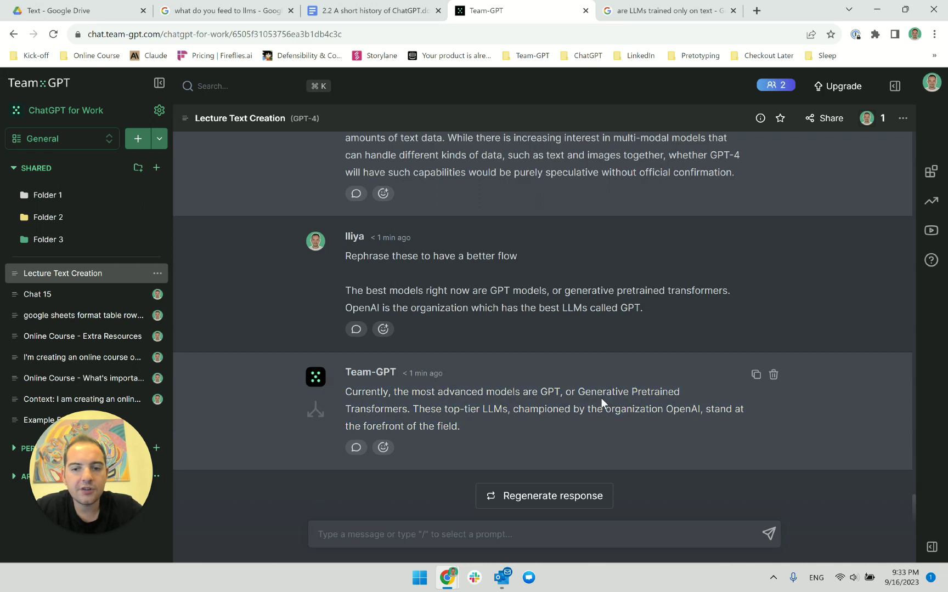
double_click(600, 398)
left_click(505, 412)
left_click_drag(444, 409, 638, 414)
left_click(514, 416)
left_click(677, 419)
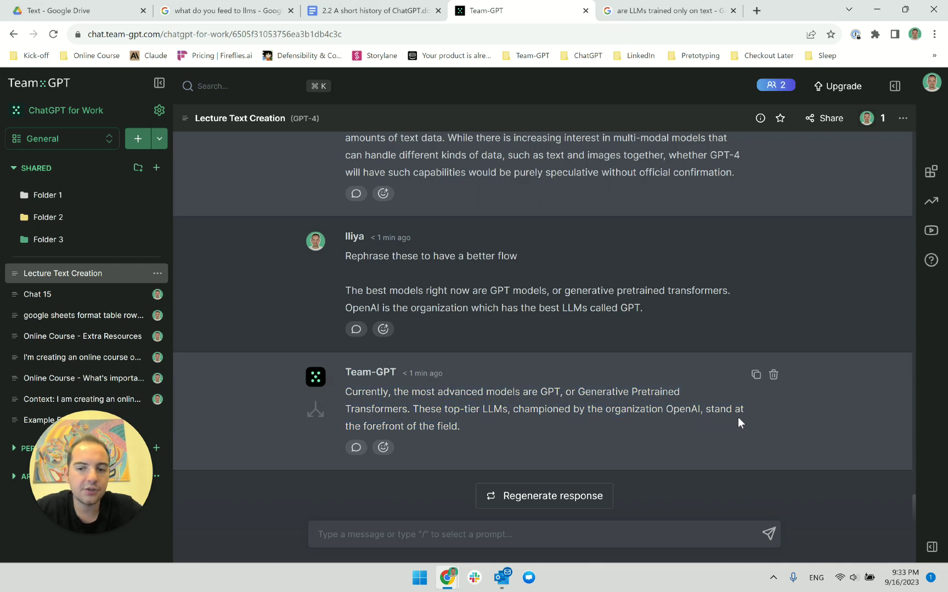
triple_click(423, 427)
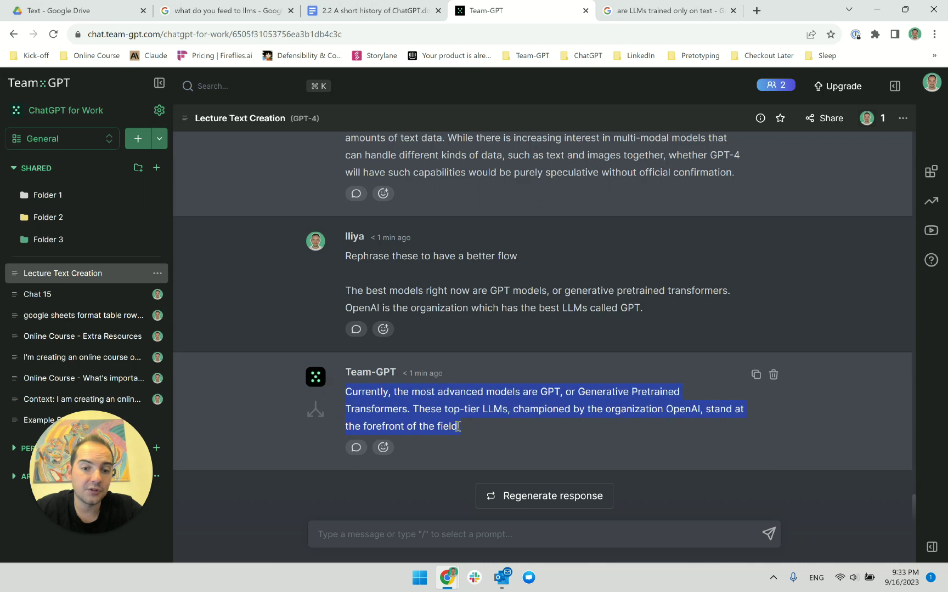
Send the follow-up message "Say it with simpler words." in the Team-GPT chat
left_click(408, 524)
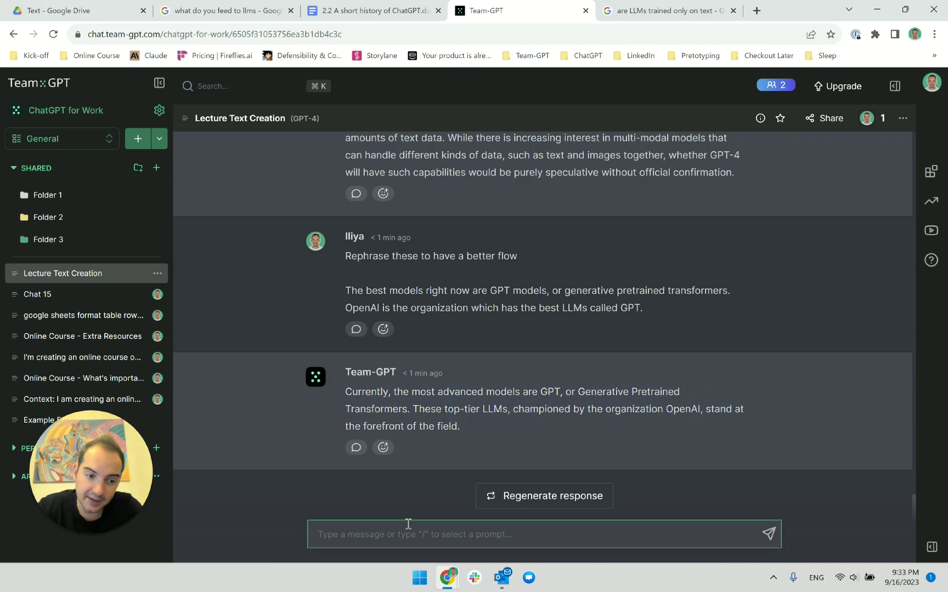
type("Say ")
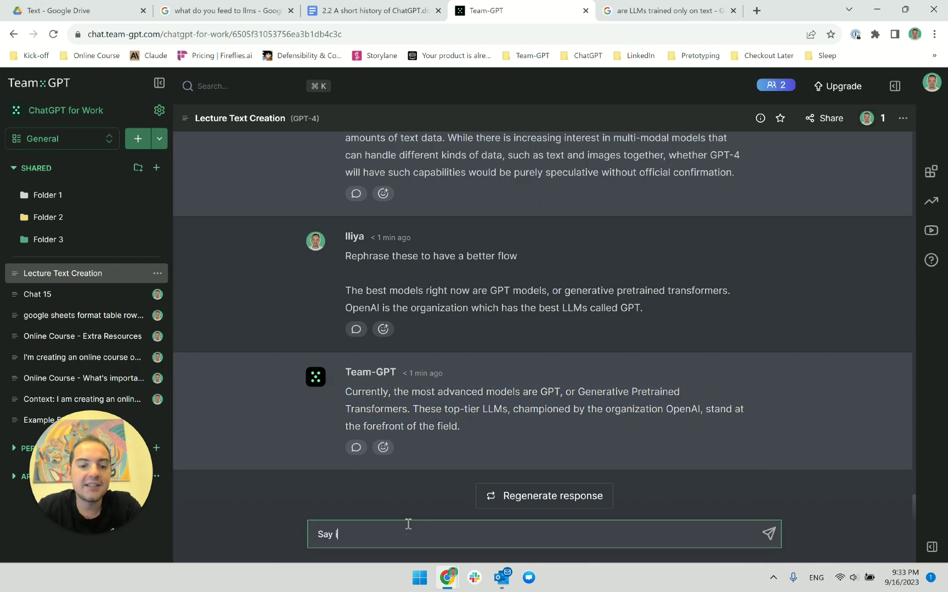
type("it with simpler words.")
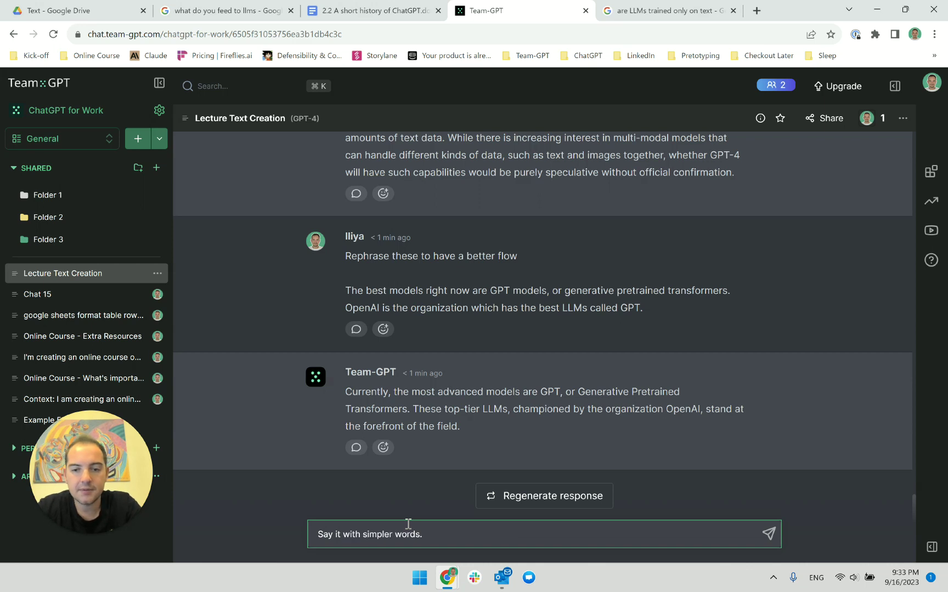
key("Return")
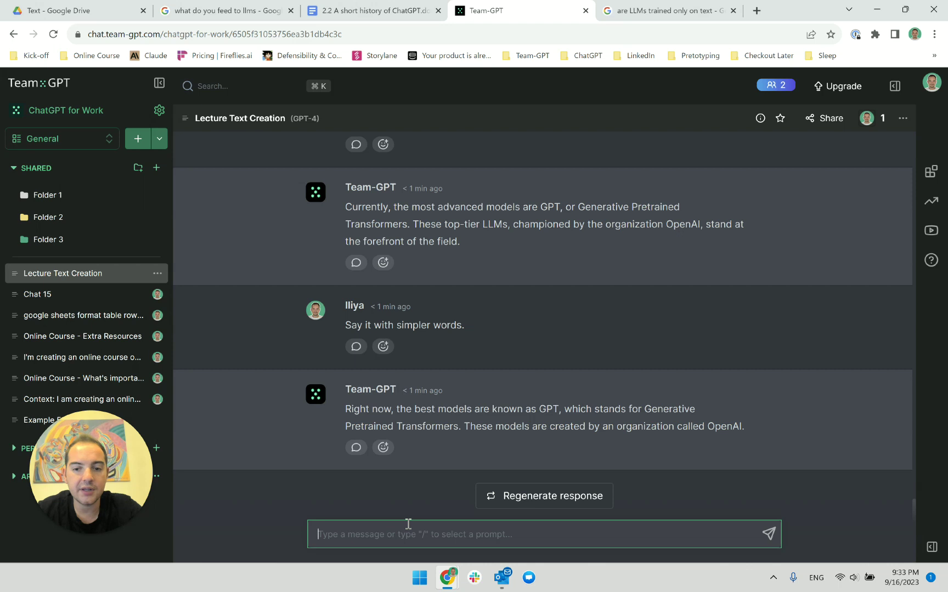
Replace the document's sentences from "The best models right now" through "called GPT." with Team-GPT's simplified answer, keeping "There's GPT-1" as a separate paragraph
left_click_drag(756, 427, 351, 411)
key("ctrl+c")
key("ctrl+shift+Tab")
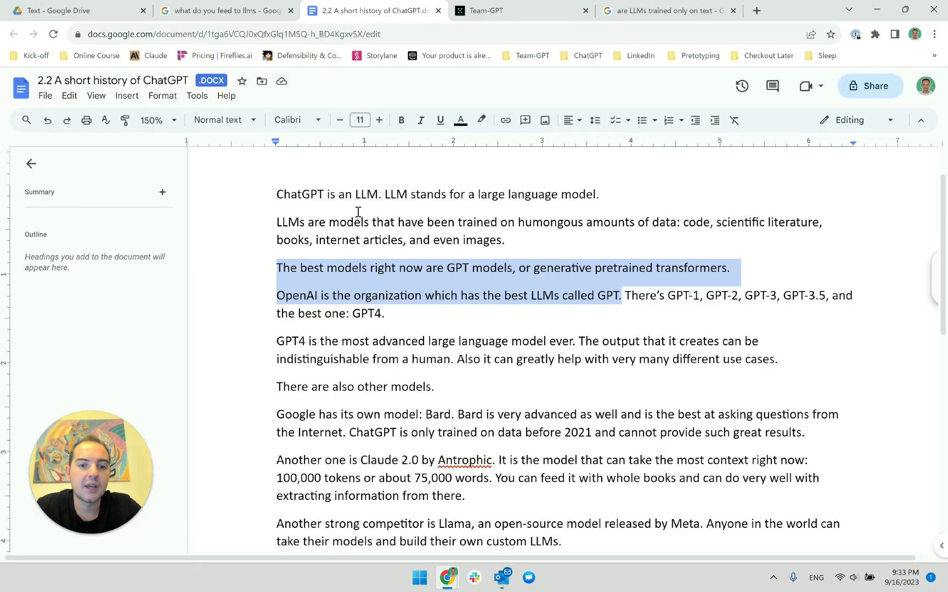
left_click_drag(276, 268, 623, 303)
key("BackSpace")
key("Return")
key("Up")
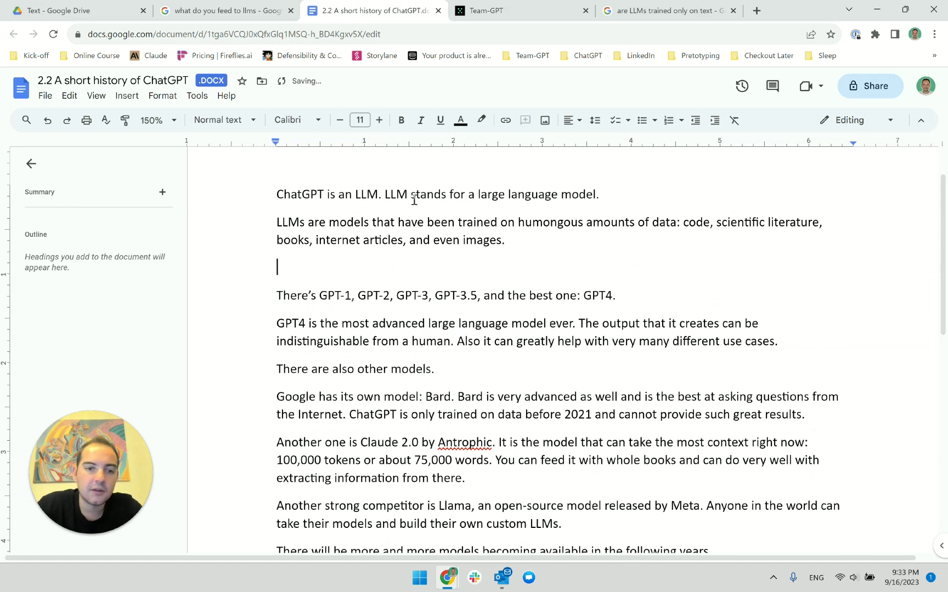
right_click(288, 268)
left_click(329, 319)
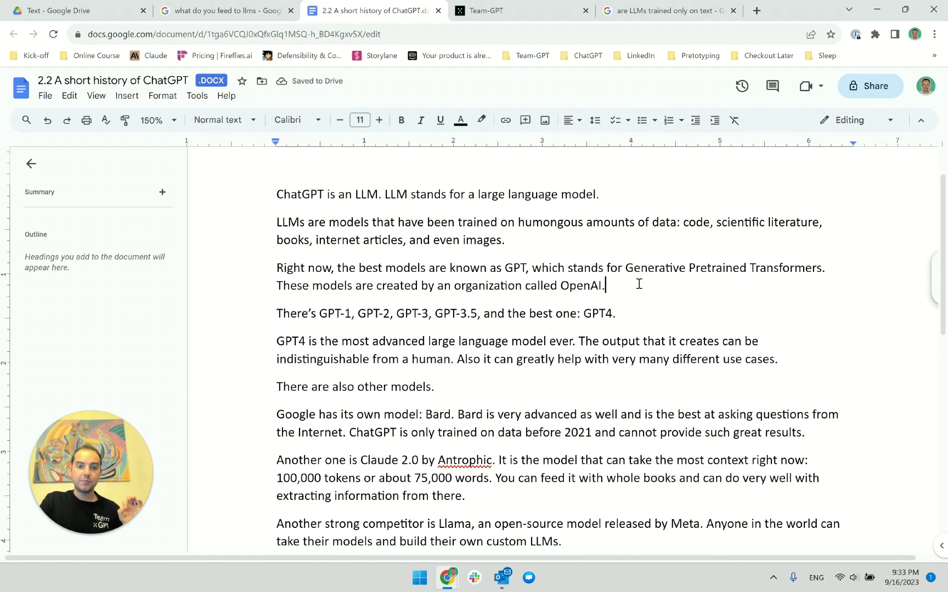
Insert a line break before "These models are created by an organization called OpenAI." within the same paragraph
left_click(277, 287)
key("Return")
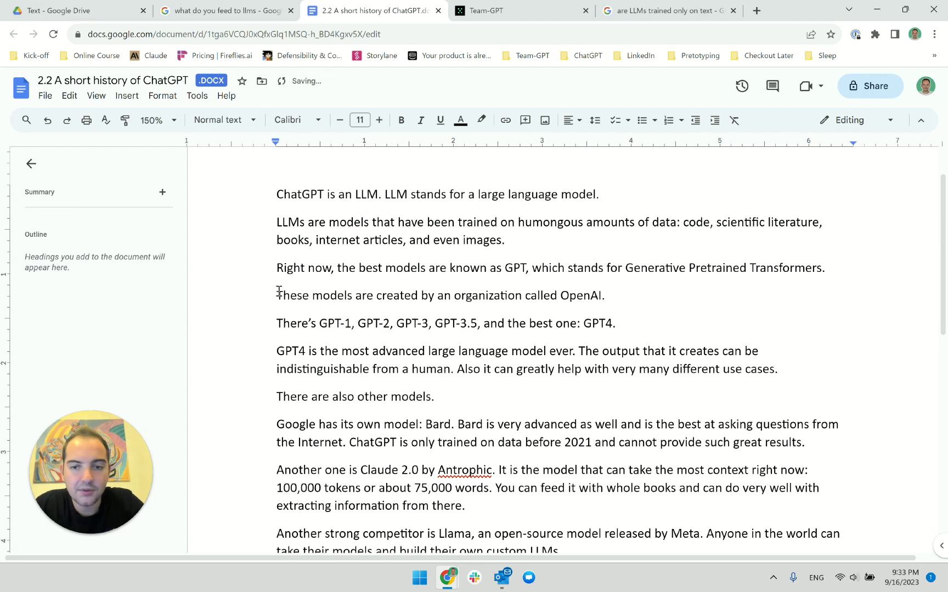
key("BackSpace")
key("shift+Return")
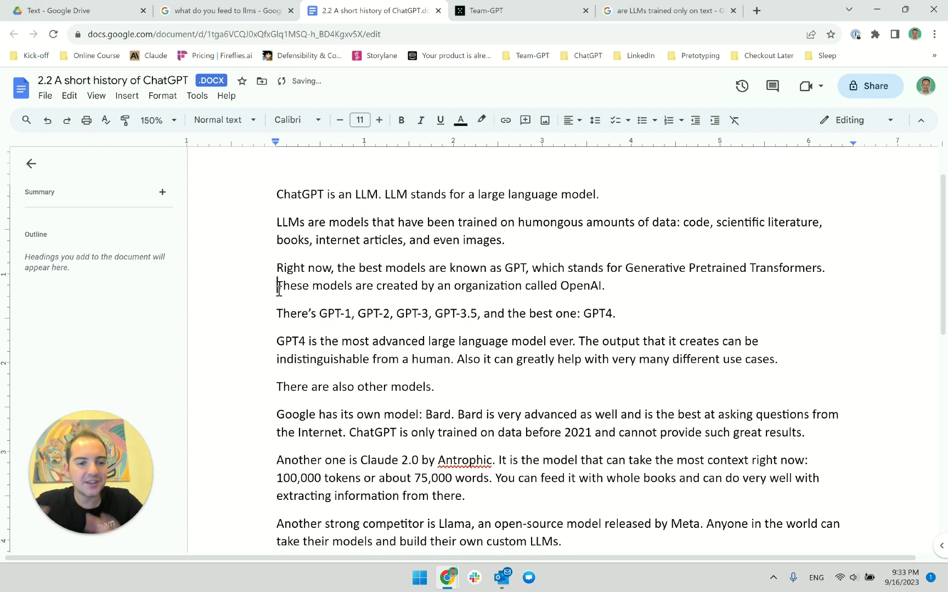
Look over the whole lecture and reread the GPT paragraph and the list of GPT versions
scroll(472, 355, "down", 10)
scroll(473, 356, "up", 5)
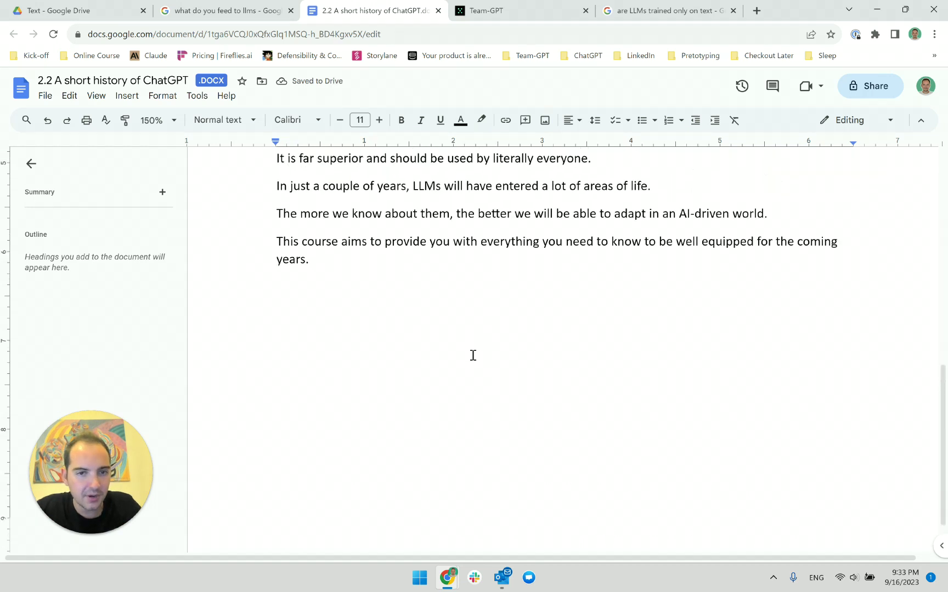
scroll(473, 356, "up", 6)
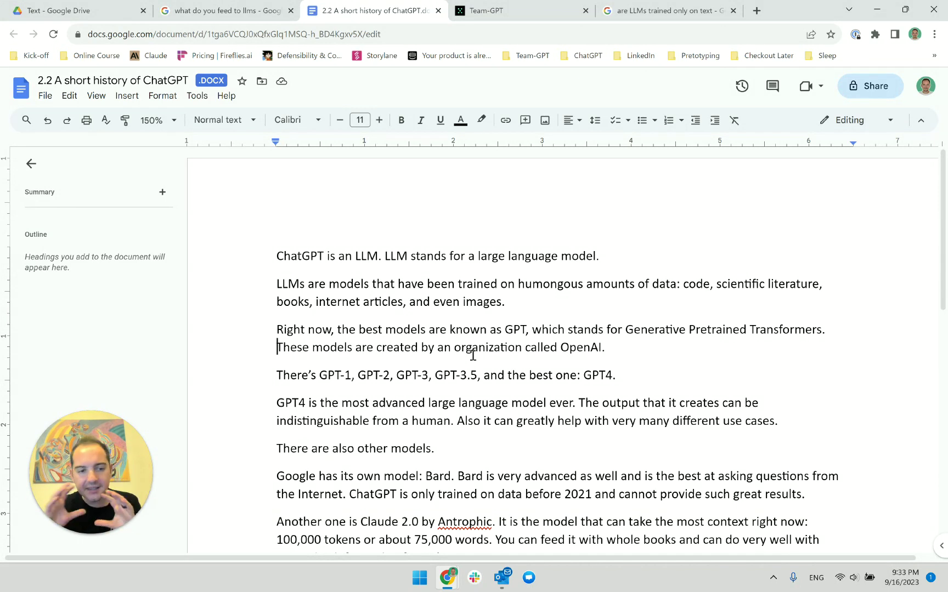
scroll(510, 324, "down", 1)
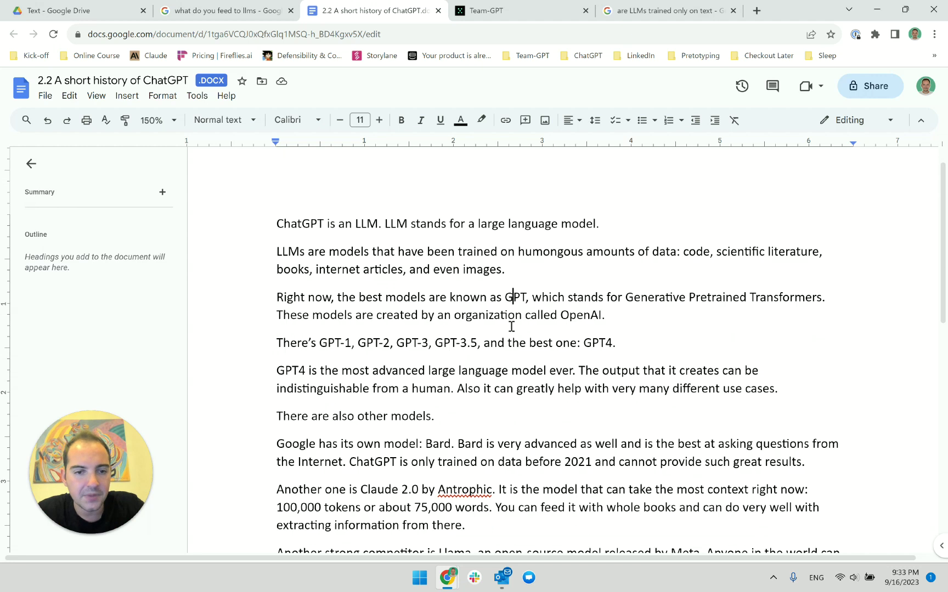
left_click(405, 288)
left_click_drag(276, 268, 519, 268)
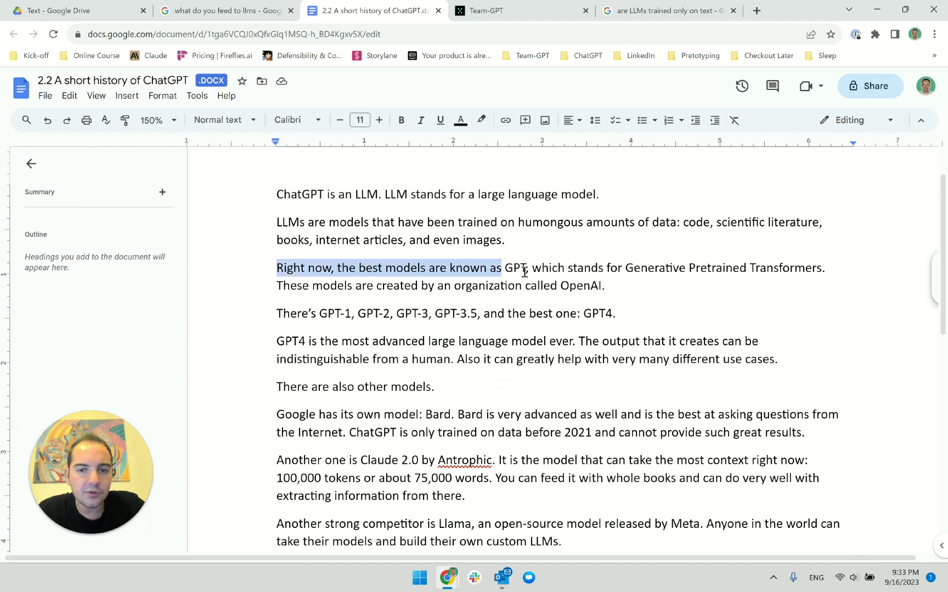
left_click(520, 269)
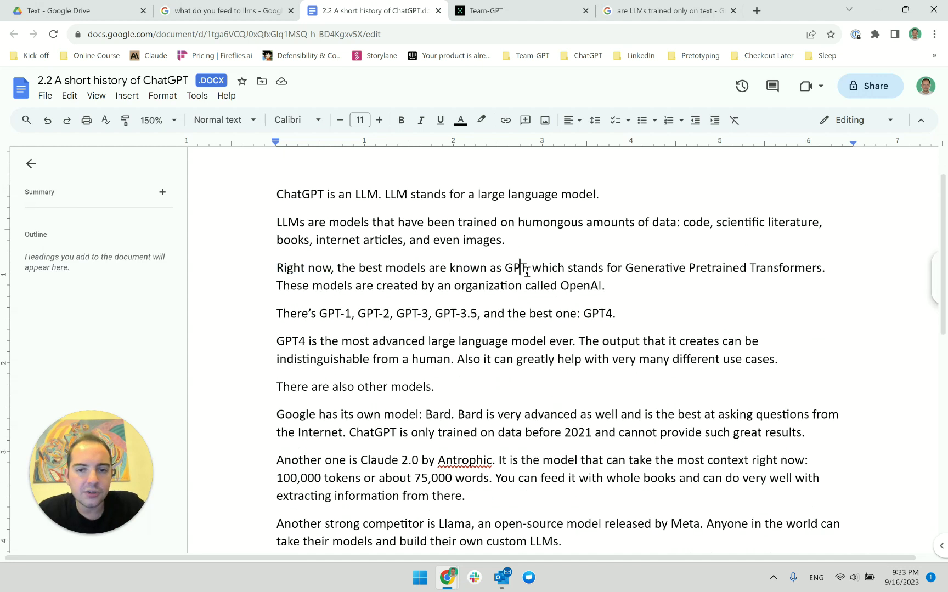
left_click(555, 271)
left_click(732, 270)
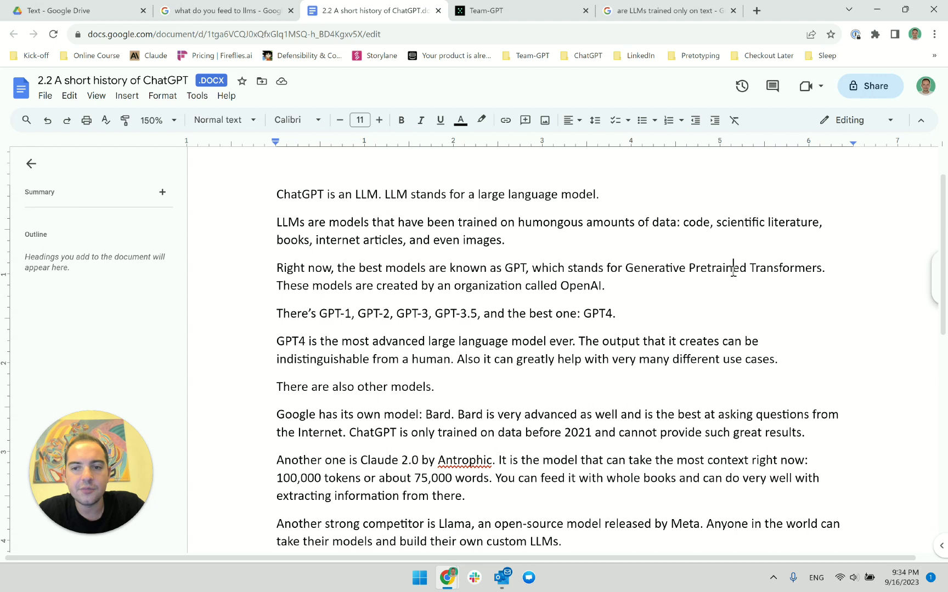
left_click(775, 270)
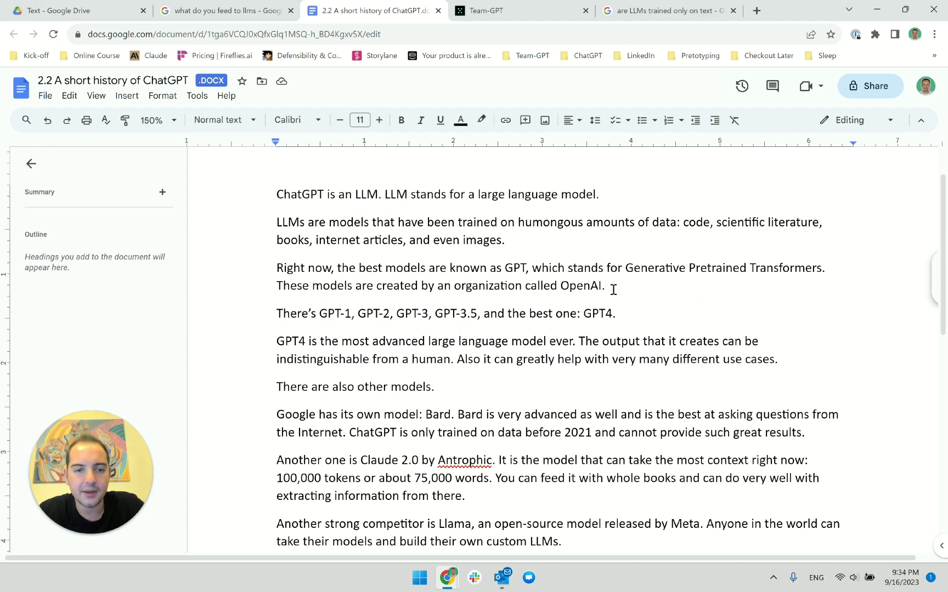
left_click(335, 313)
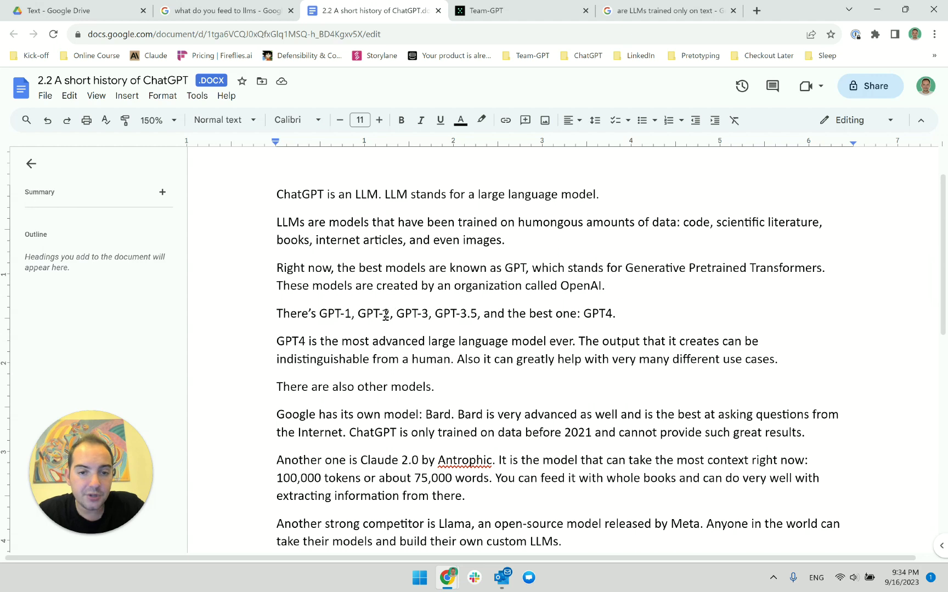
left_click(443, 313)
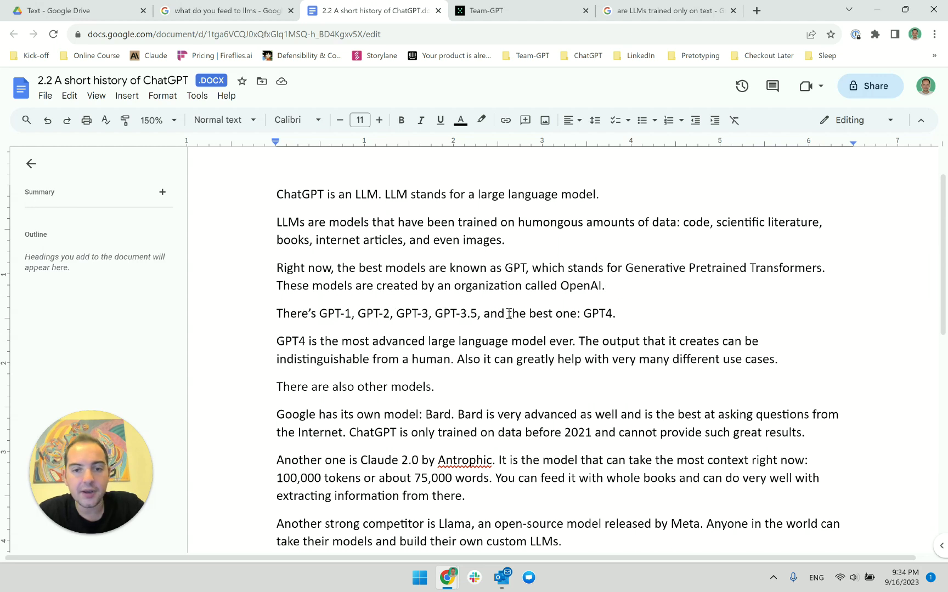
Insert "some others," before "and the best one" in the sentence listing the GPT versions
left_click(490, 315)
key("Left")
type("some others,")
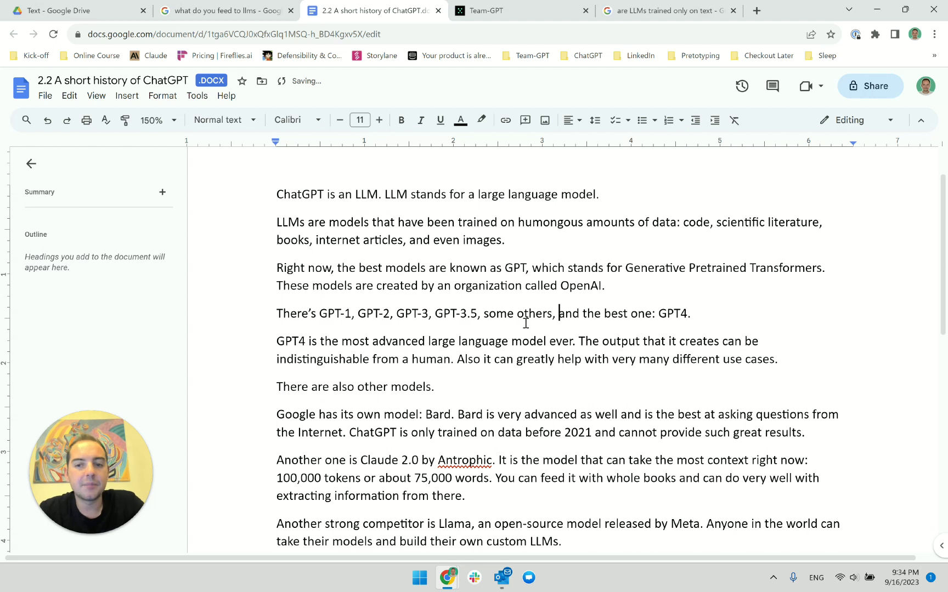
Change "GPT4" to "GPT-4" at the end of the GPT version list and make it bold
left_click(679, 313)
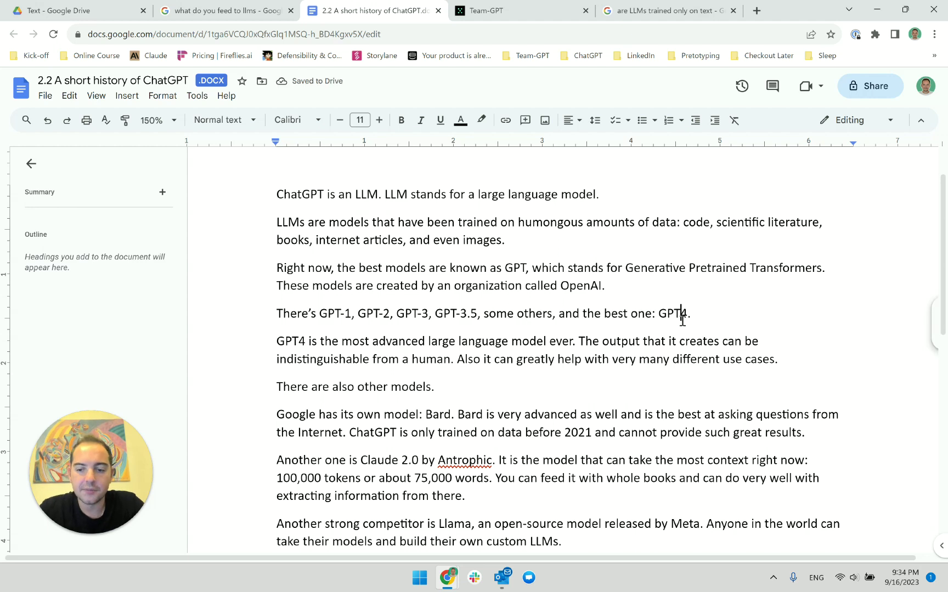
type("-")
key("shift+Left")
key("shift+Left")
key("shift+Left")
key("shift+Left")
key("shift+Left")
key("ctrl+b")
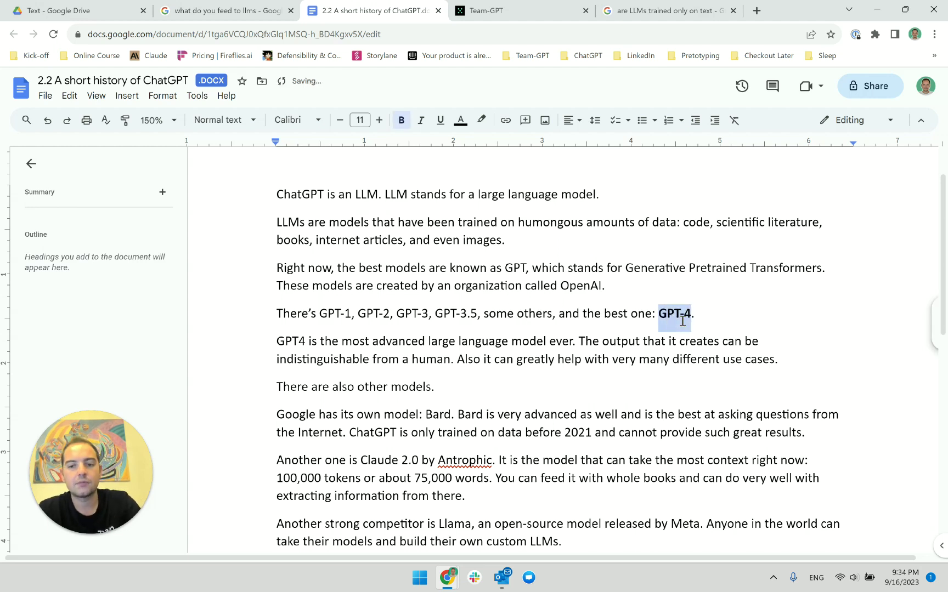
Change "GPT4" to "GPT-4" at the start of the paragraph about the most advanced large language model
key("Right")
key("Right")
key("Right")
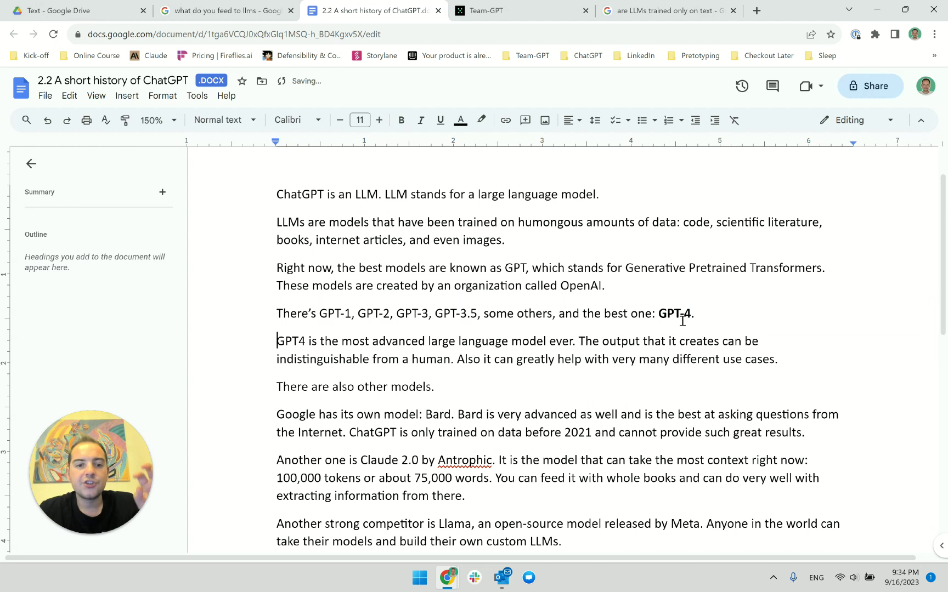
key("Right")
key("Right")
key("Right")
type("-")
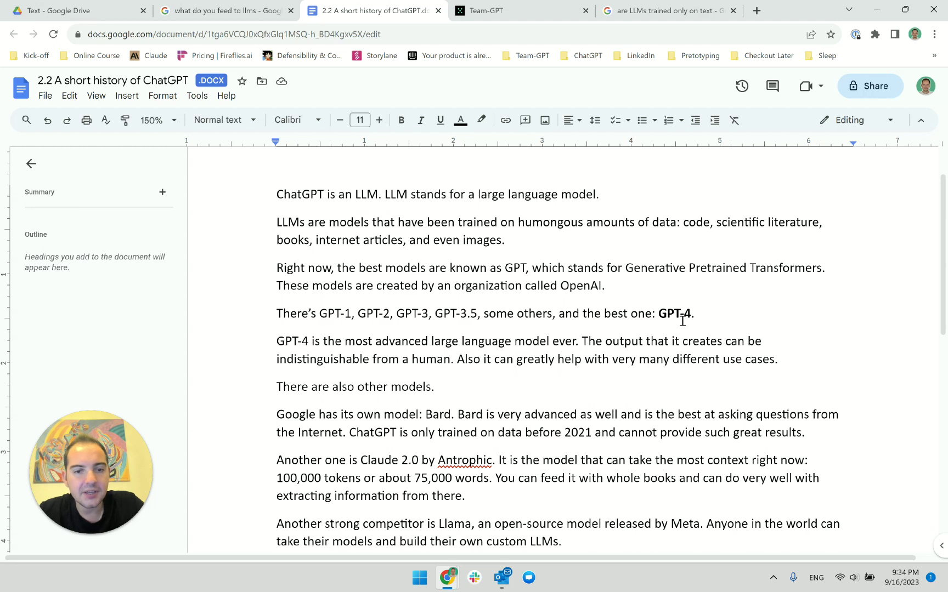
Reread the GPT-4 paragraph, examining the sentences about its output and its many different use cases
key("shift+Down")
key("shift+Left")
key("shift+Left")
key("shift+Left")
key("shift+Left")
key("shift+Left")
key("shift+Left")
key("shift+Left")
key("shift+Left")
key("shift+Left")
key("shift+Left")
key("shift+Left")
key("shift+Left")
key("shift+Left")
key("shift+Left")
key("shift+Left")
key("shift+Left")
key("shift+Left")
key("shift+Left")
key("shift+Left")
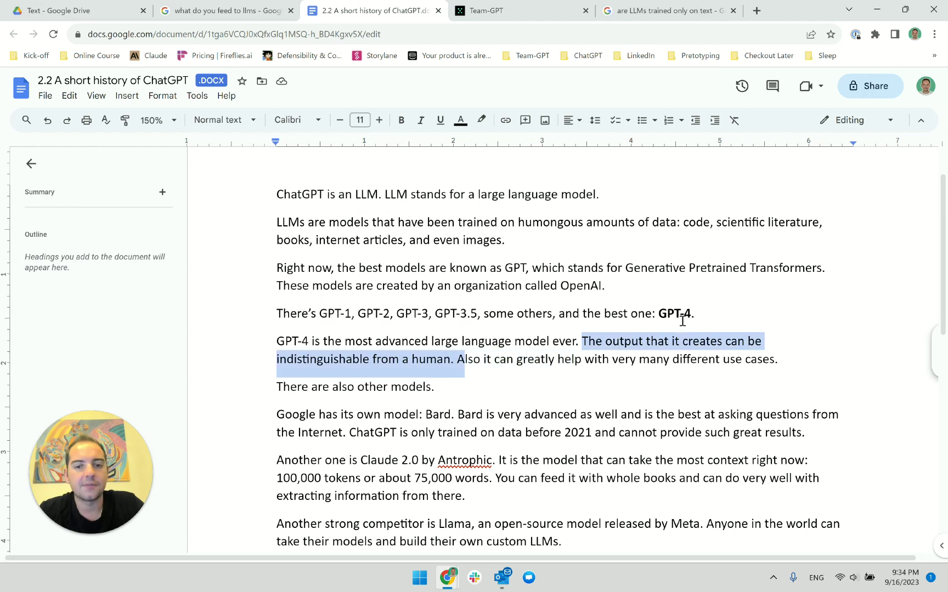
key("shift+Left")
key("Right")
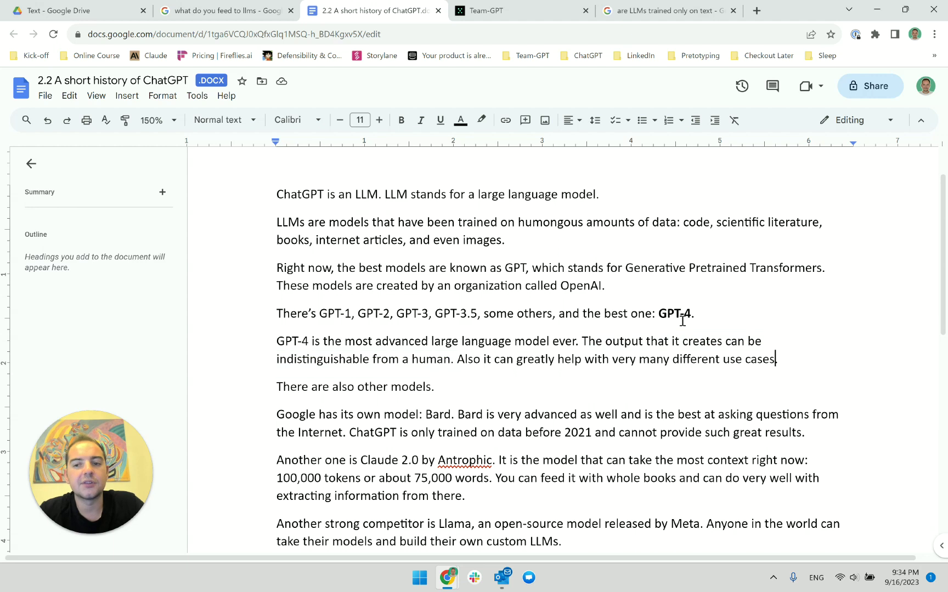
left_click_drag(796, 360, 264, 338)
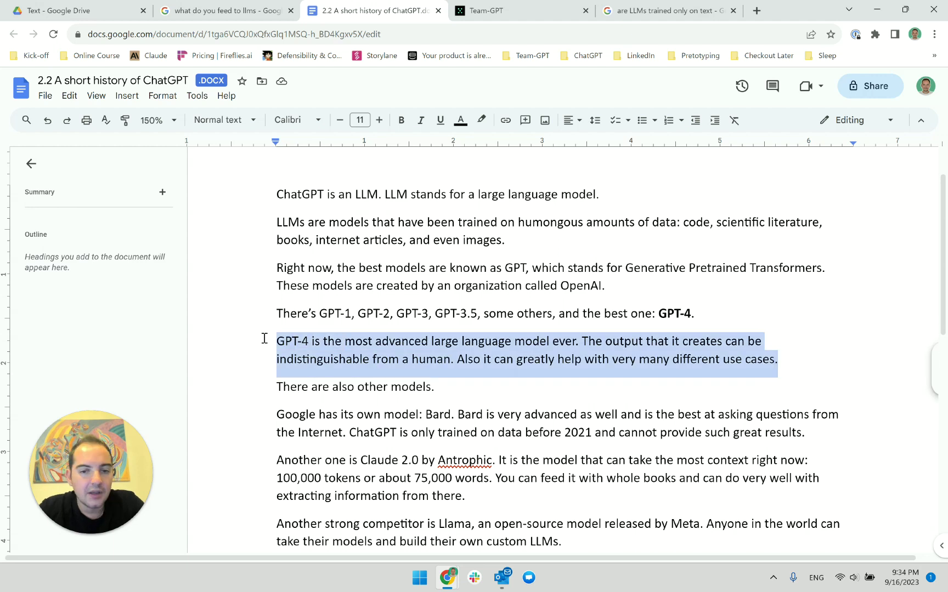
left_click(434, 380)
left_click_drag(456, 361, 780, 366)
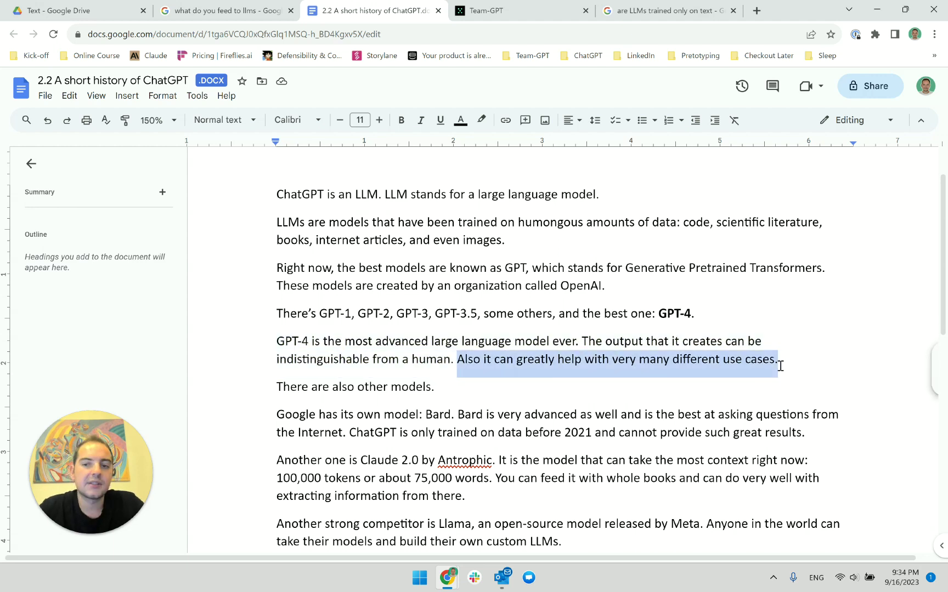
left_click(339, 336)
Copy the paragraph beginning "GPT-4 is the most advanced large language model ever" into a new Team-GPT chat message
left_click_drag(246, 338, 793, 360)
key("ctrl+c")
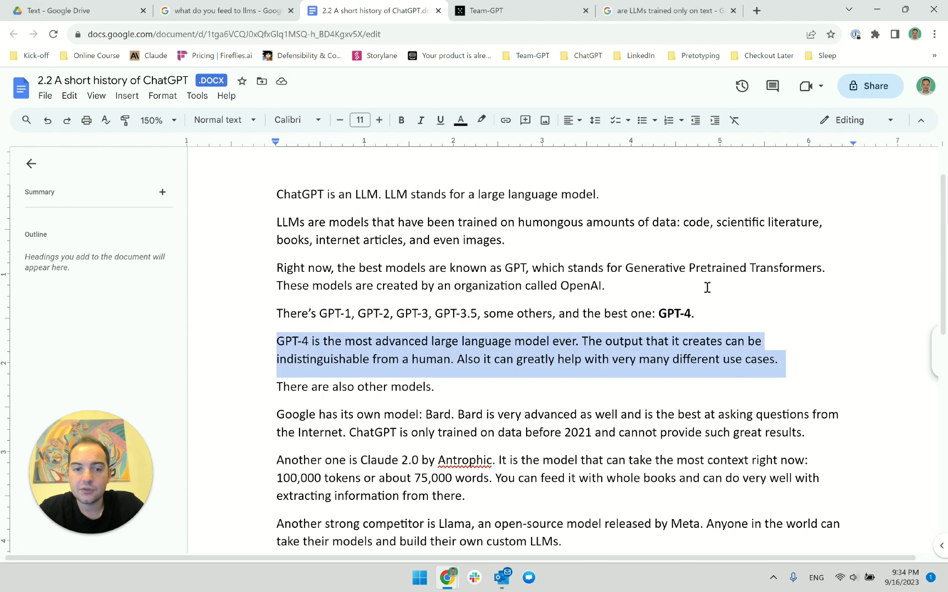
left_click(483, 11)
left_click(442, 539)
key("ctrl+v")
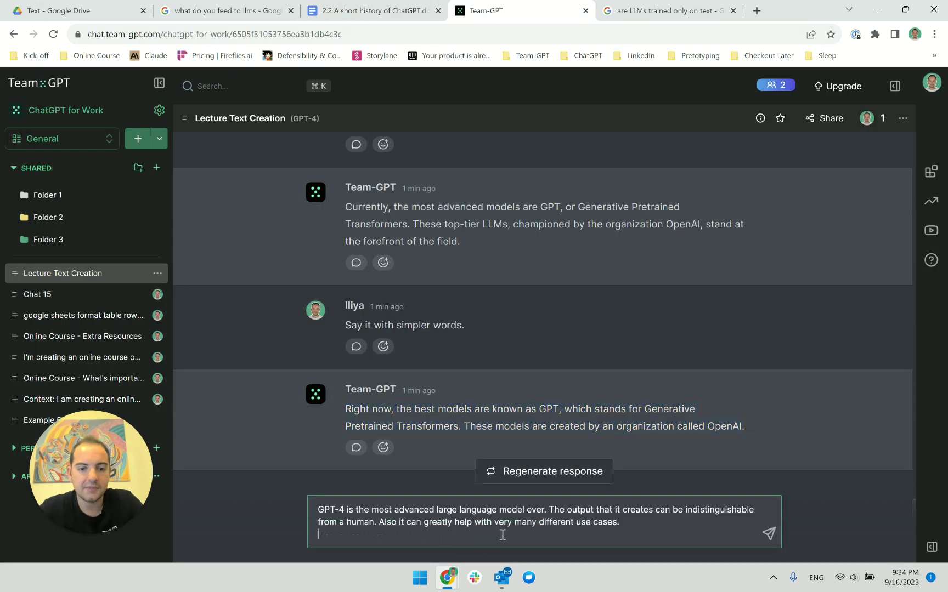
Add the instruction "Rephrase ONLY the last sentence to sound better" below the pasted GPT-4 paragraph and send the message
key("shift+Return")
type("Rephrase ")
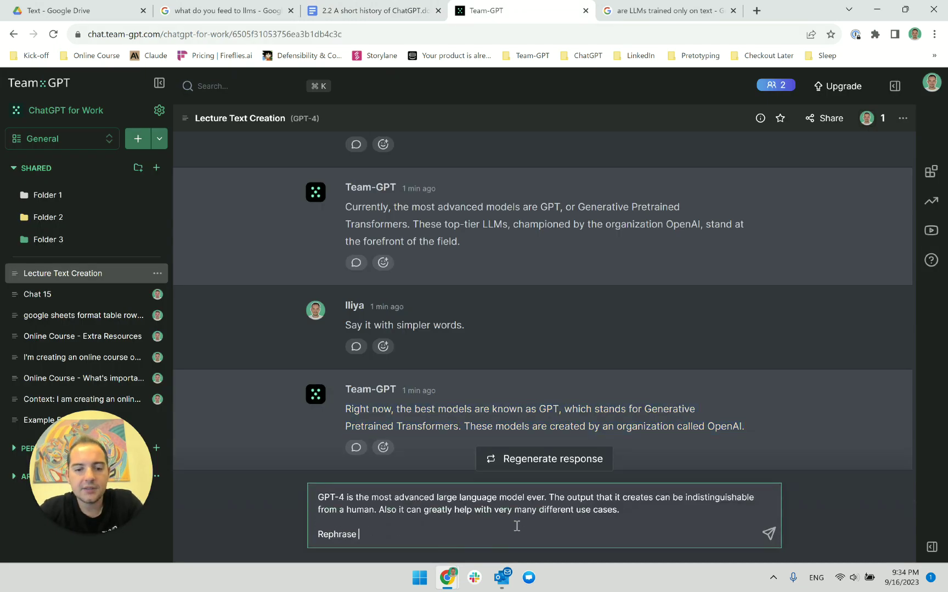
type("ONLY the last s")
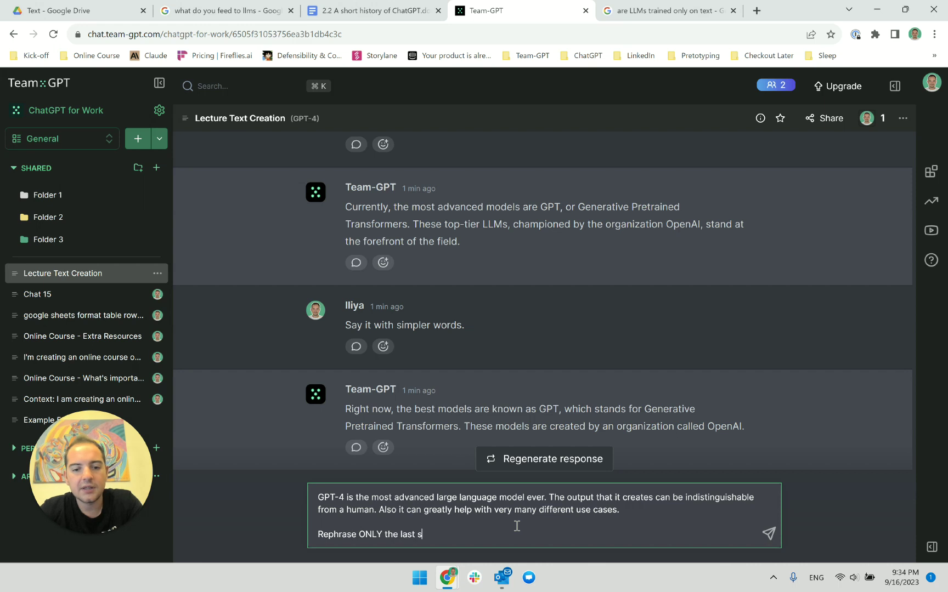
type("entence to sound better")
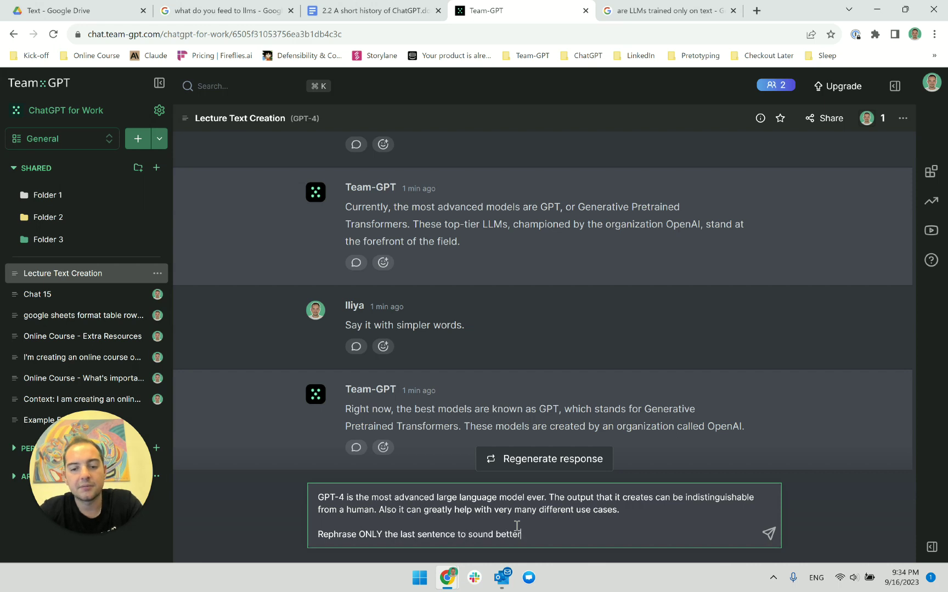
key("Return")
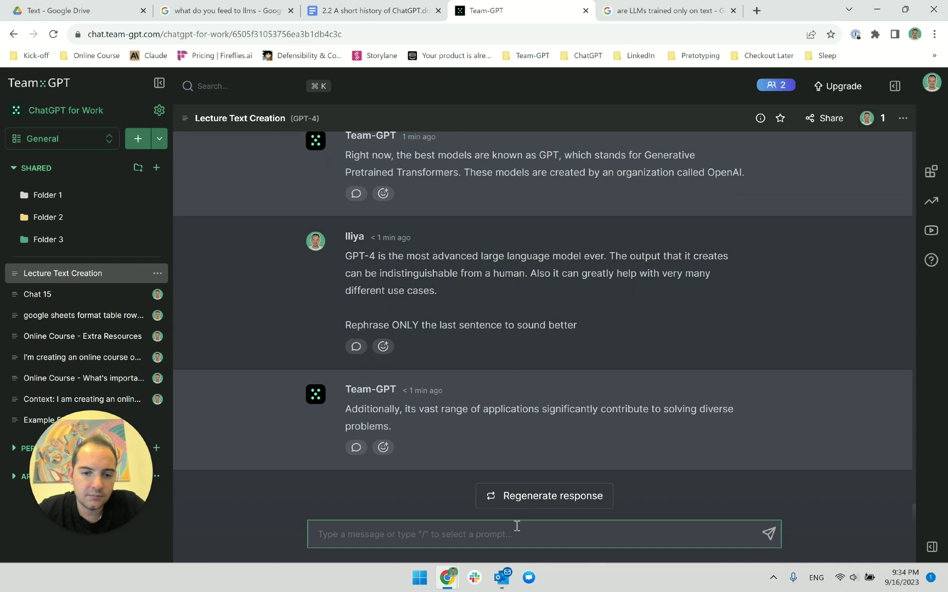
Ask Team-GPT to simplify its rephrased sentence with the message "Say it with simpler words."
triple_click(429, 409)
left_click(440, 541)
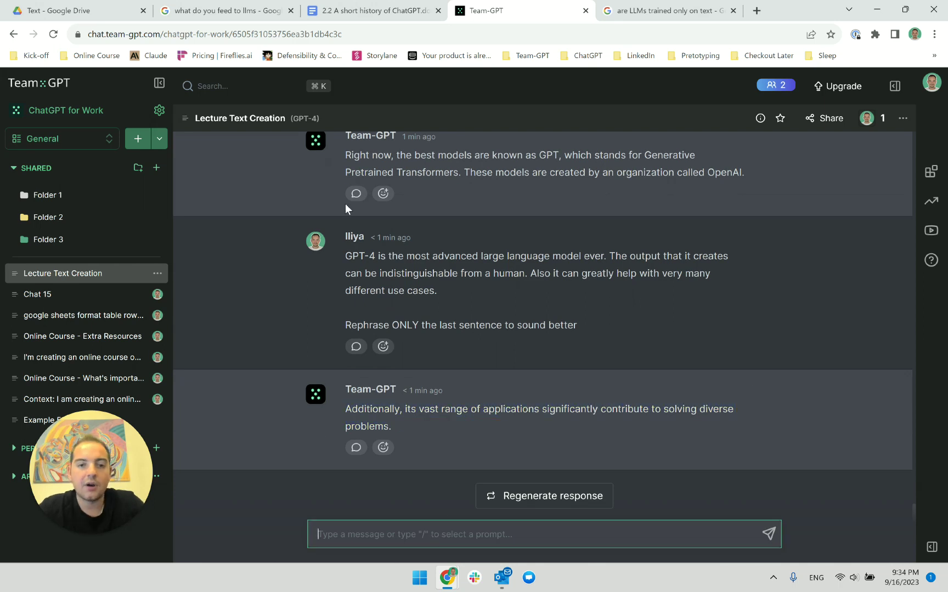
scroll(383, 256, "up", 3)
scroll(467, 418, "down", 3)
left_click(425, 536)
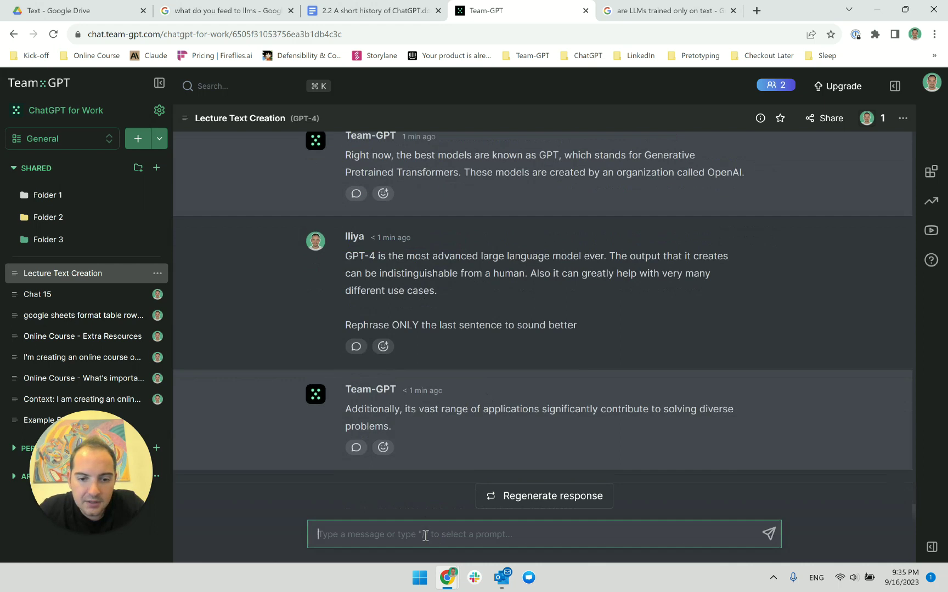
type("Say it with simpler words.")
key("Return")
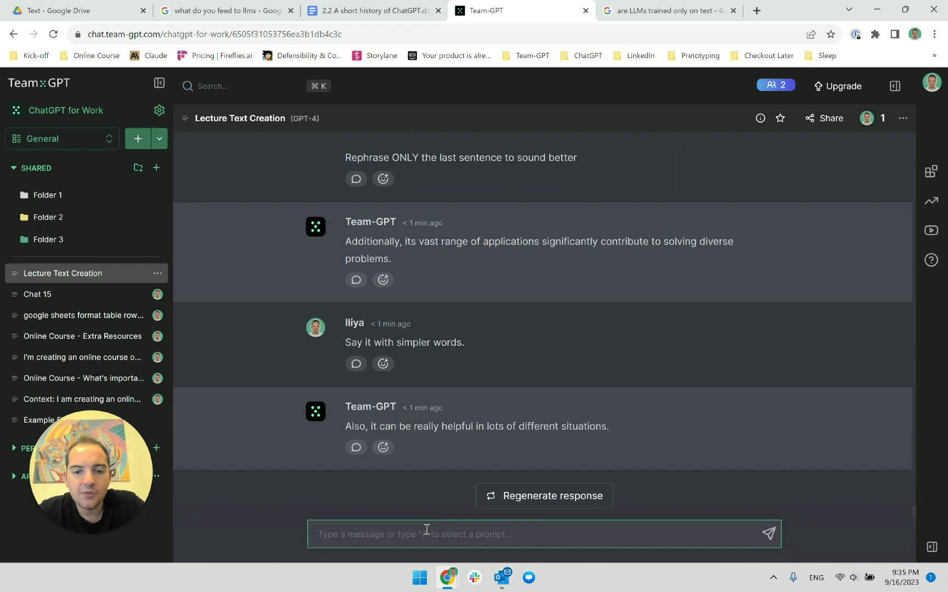
Compare the simplified reply with the original paragraph and copy "Also, it can be really helpful in lots of different situations."
scroll(417, 314, "up", 2)
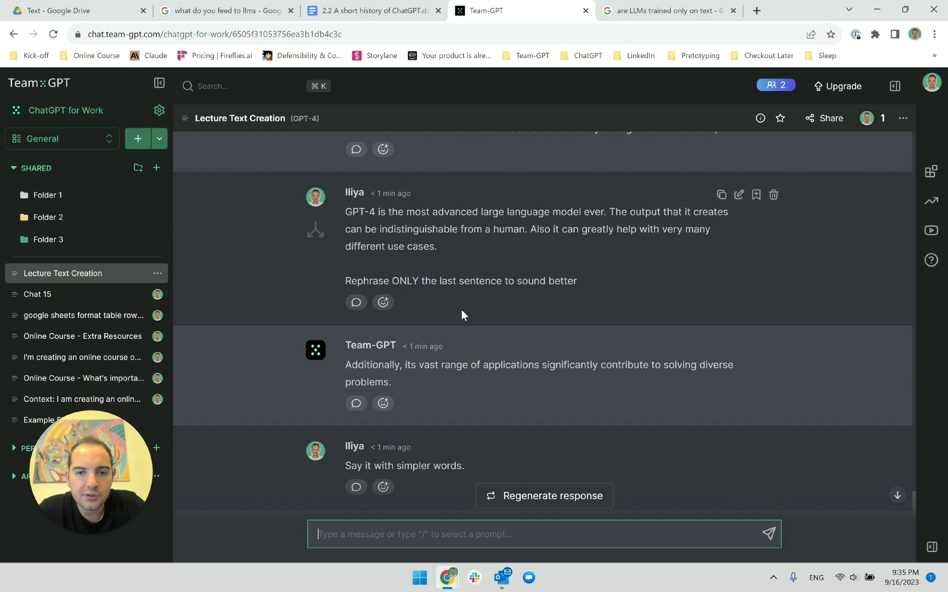
left_click_drag(535, 227, 548, 249)
scroll(518, 411, "down", 2)
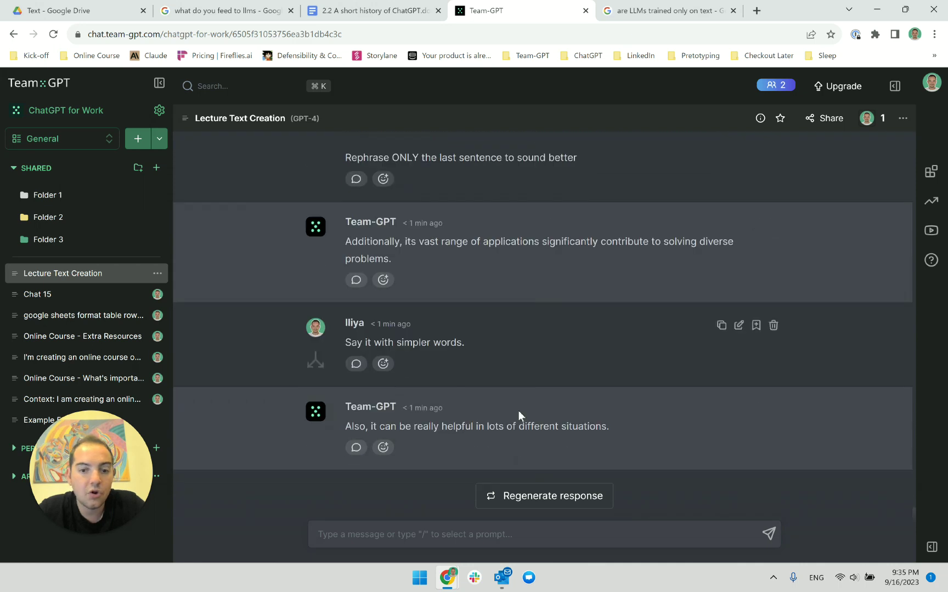
triple_click(511, 426)
key("ctrl+c")
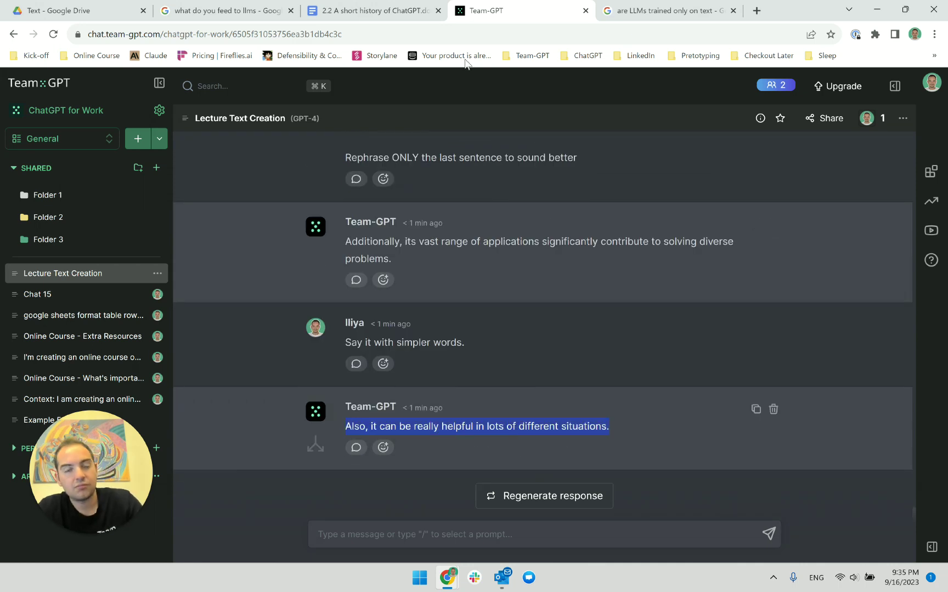
In the lecture document, replace the last sentence of the GPT-4 paragraph with the copied reply, unformatted, and remove the extra blank lines
left_click(373, 11)
left_click(557, 389)
left_click_drag(455, 361, 782, 366)
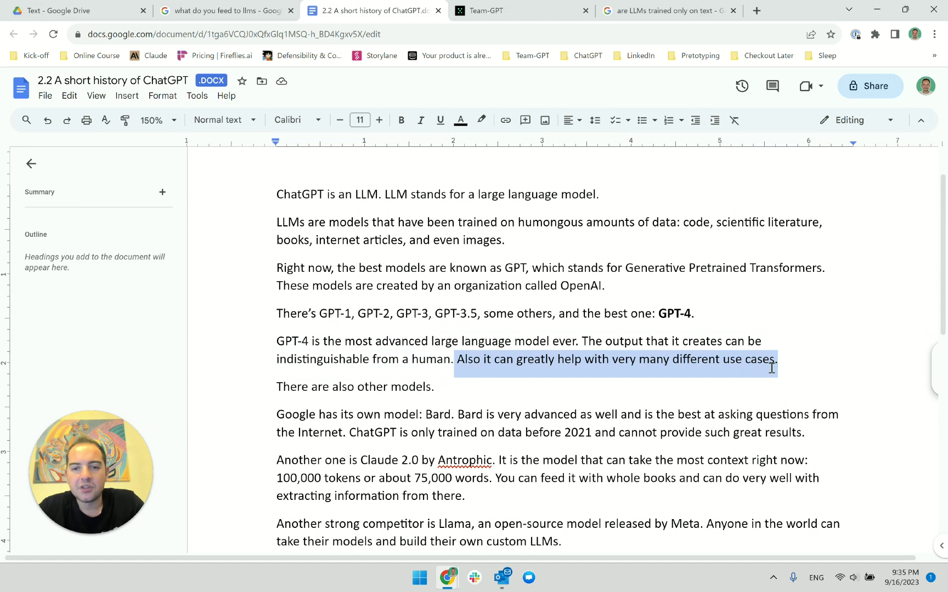
right_click(767, 369)
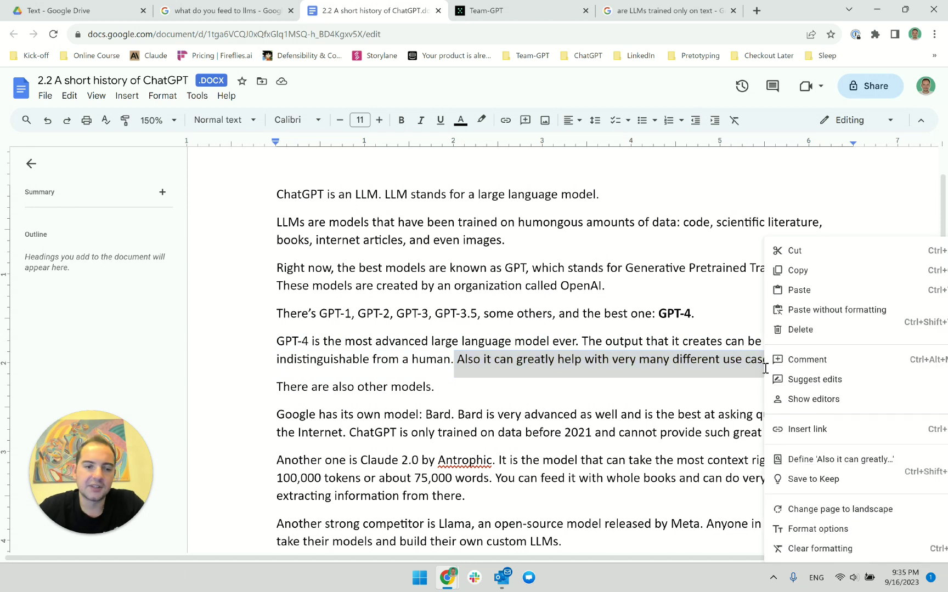
left_click(826, 310)
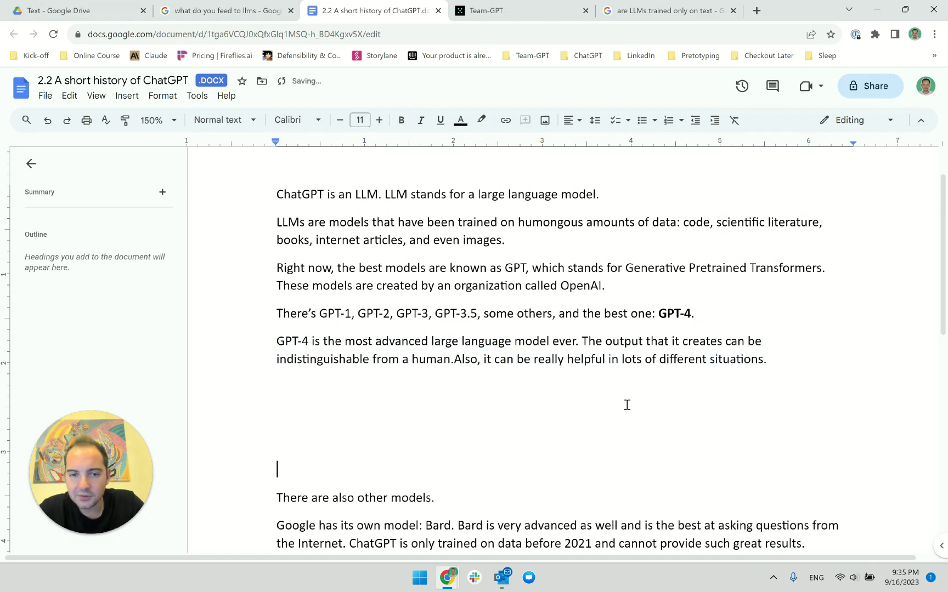
key("BackSpace")
key("BackSpace")
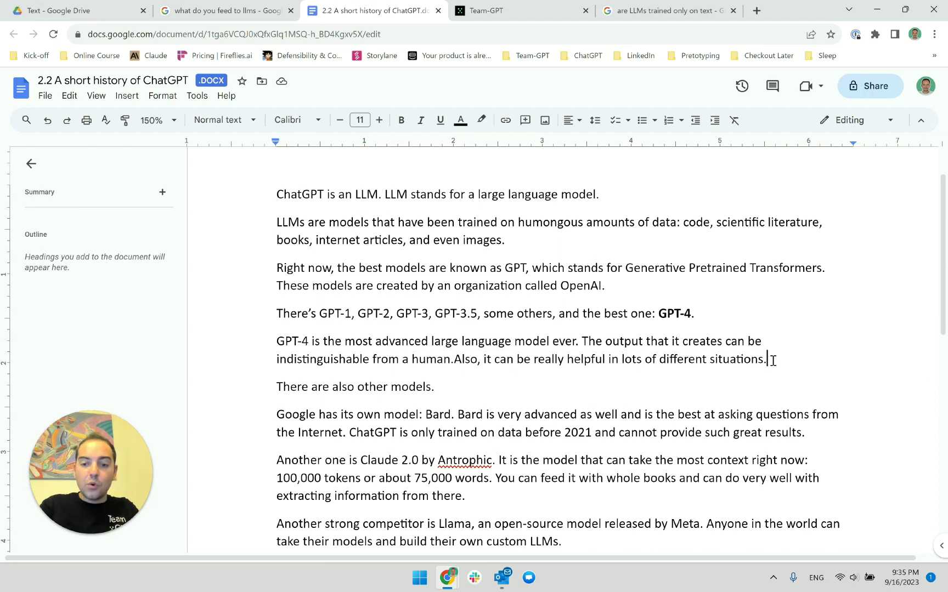
End the sentence "Also, it can be really helpful in lots of different situations" with a colon and move it into its own paragraph
key("BackSpace")
type(":")
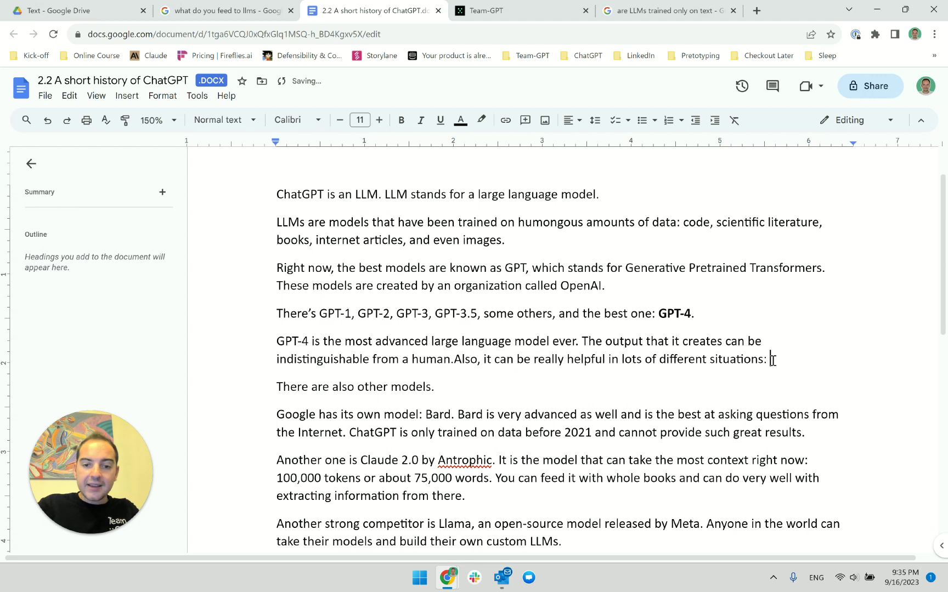
left_click(461, 359)
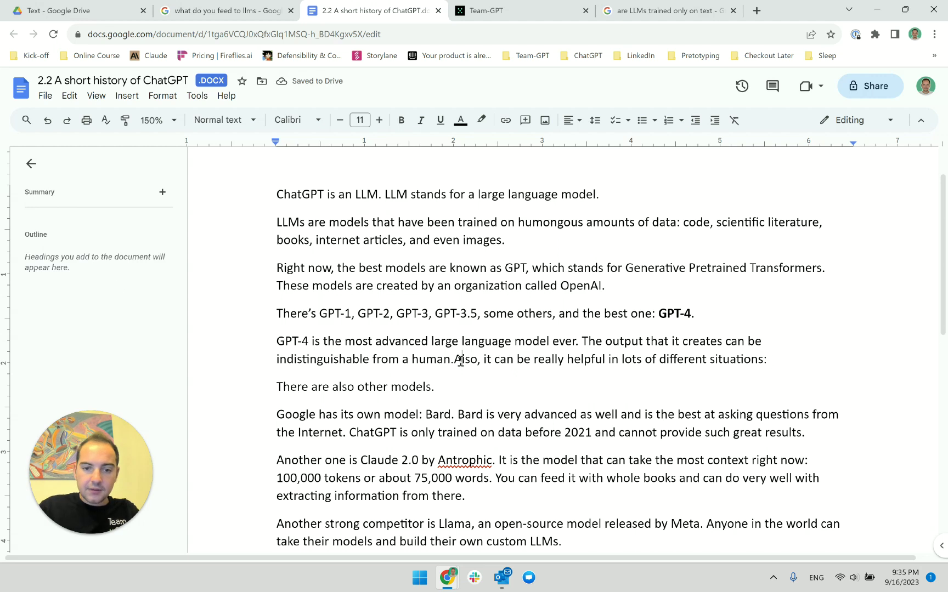
key("Return")
key("End")
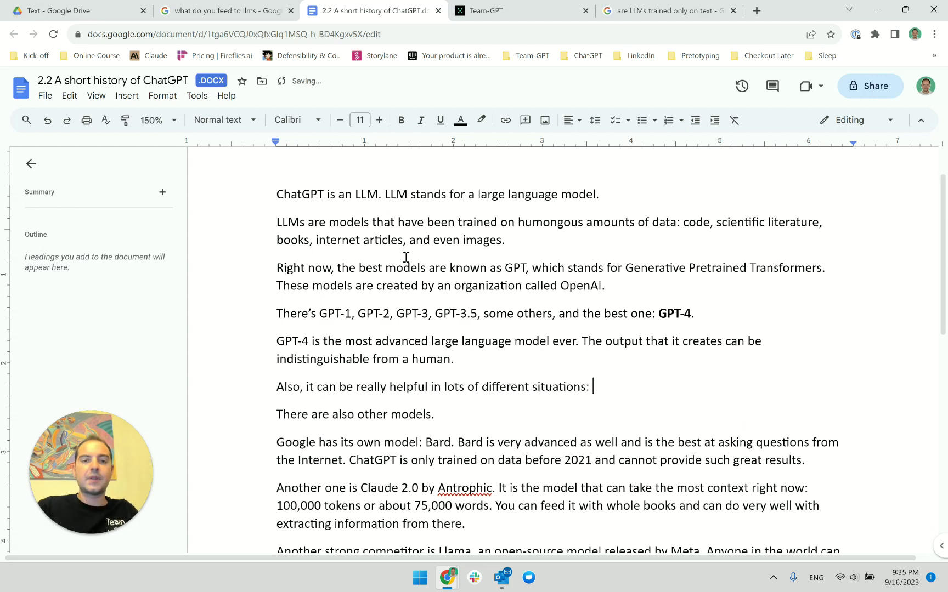
Return to the Team-GPT chat and ask "What situations? Give examples"
left_click(467, 11)
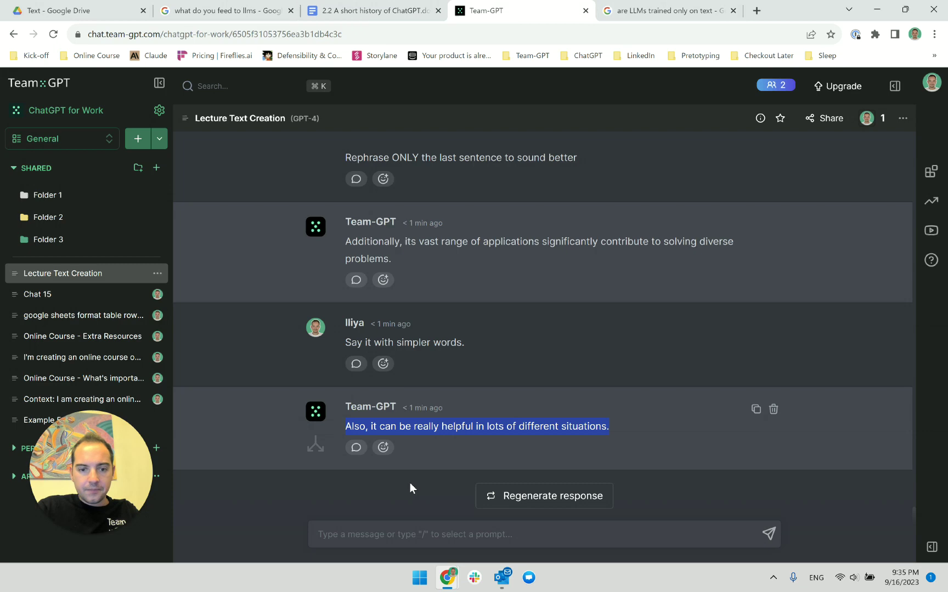
left_click(398, 534)
type("What situa")
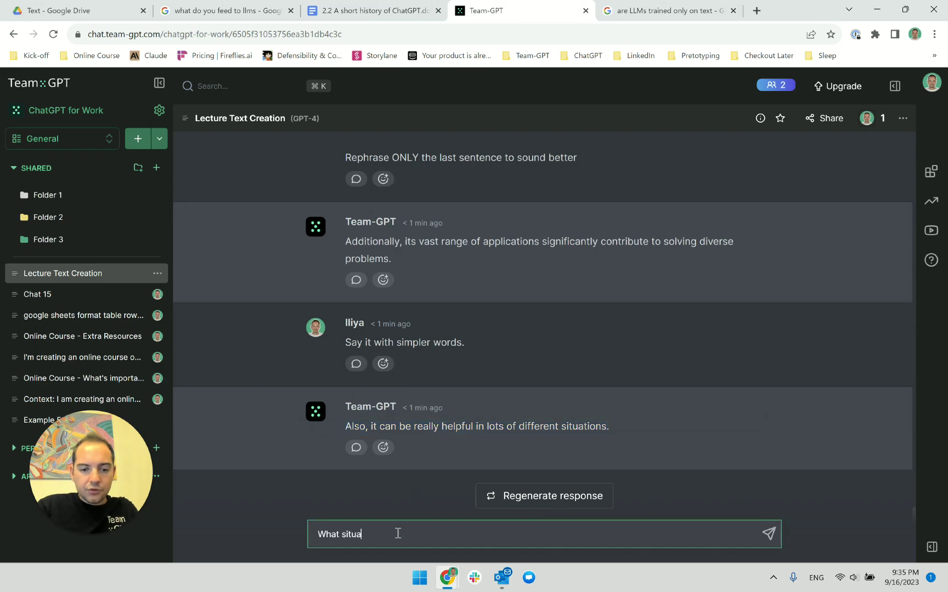
type("tions? Give examples")
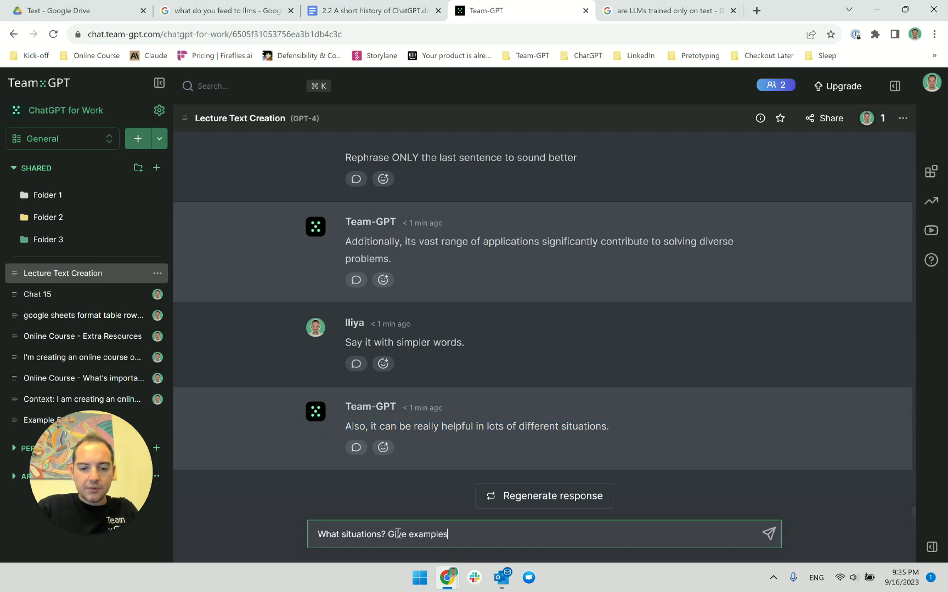
key("Return")
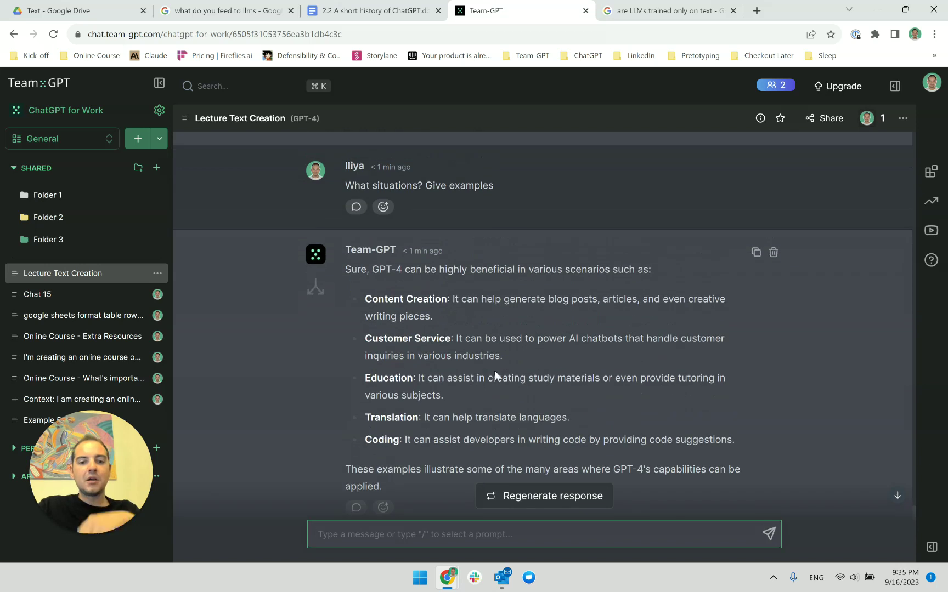
Review the example situations in the Team-GPT reply against the unfinished sentence in the lecture document
left_click(373, 10)
left_click(478, 7)
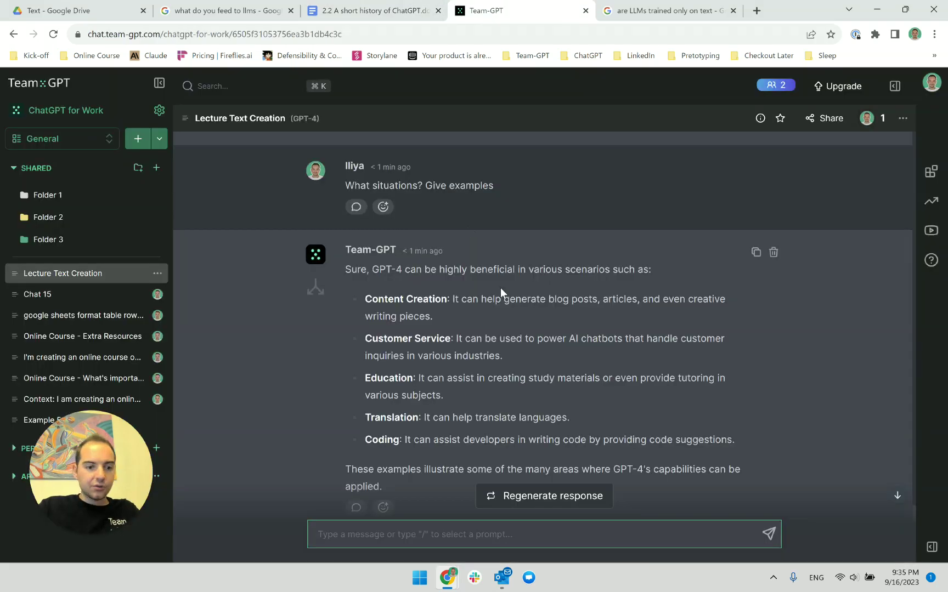
key("ctrl+shift+Tab")
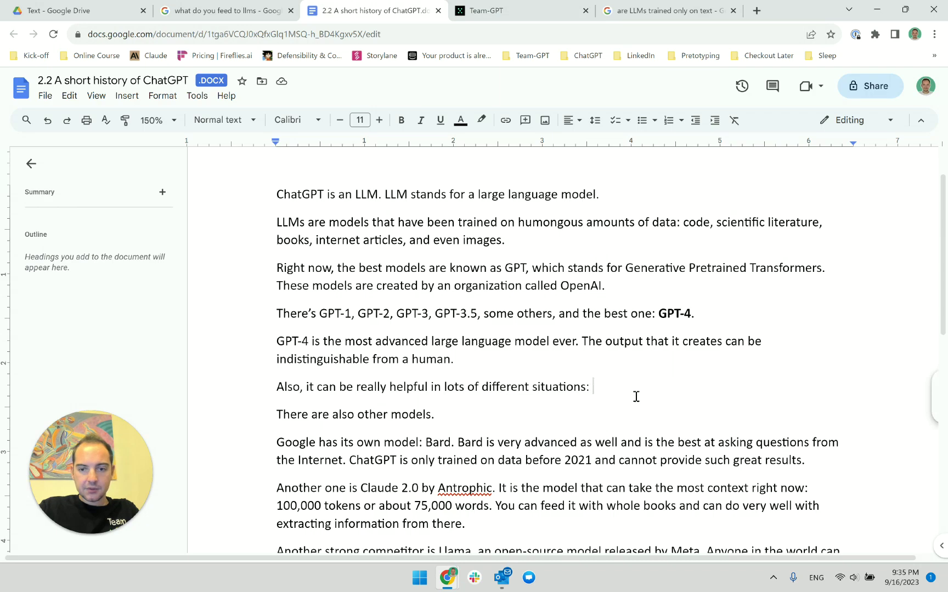
key("ctrl+Tab")
key("ctrl+shift+Tab")
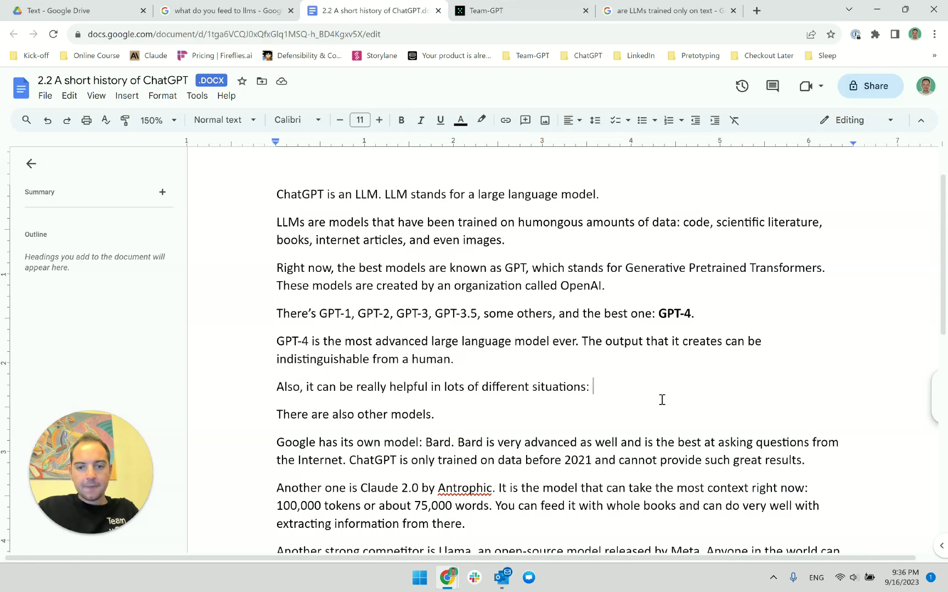
type("conten")
key("BackSpace")
key("BackSpace")
key("BackSpace")
key("BackSpace")
key("BackSpace")
key("BackSpace")
type("te")
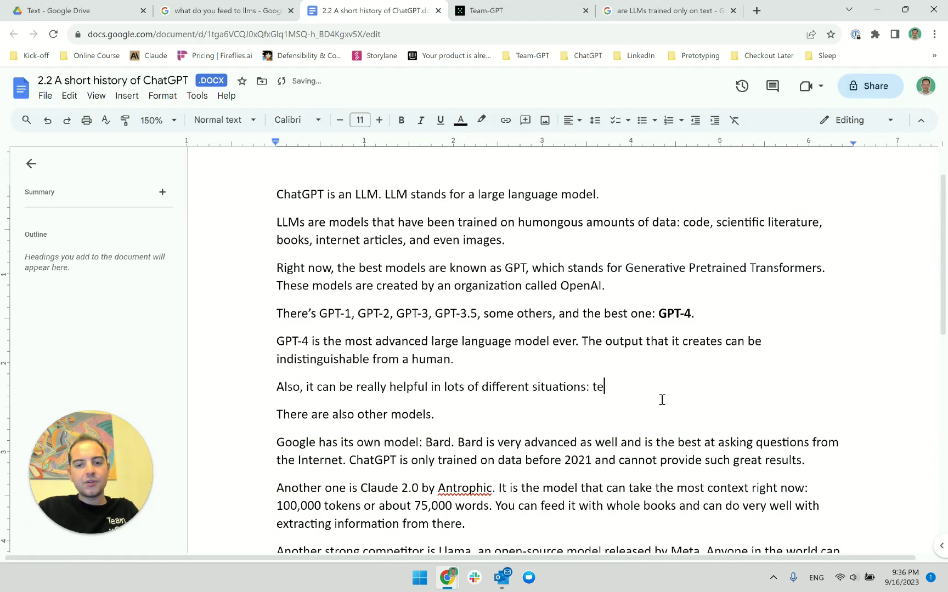
type("xt creation,")
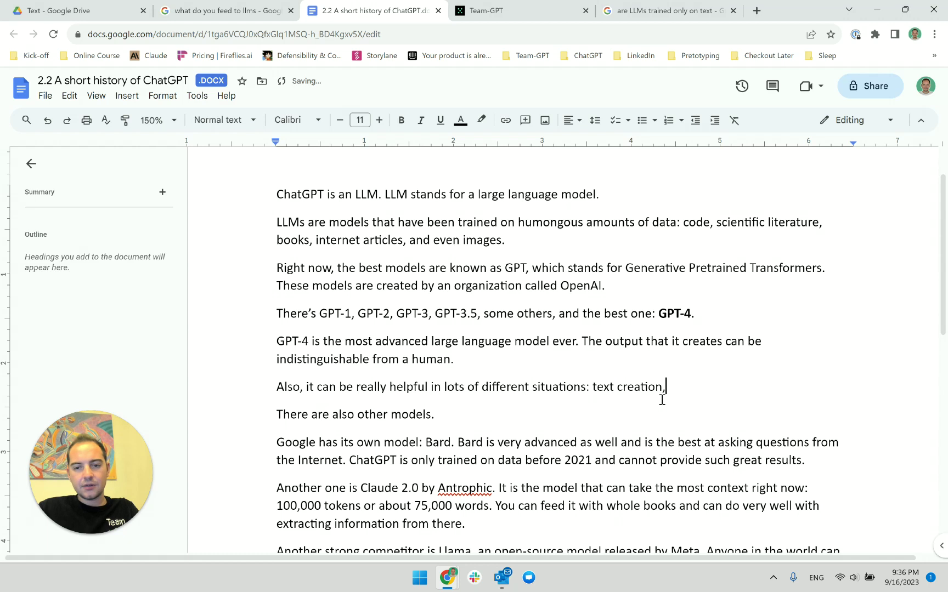
key("BackSpace")
key("BackSpace")
key("BackSpace")
key("BackSpace")
key("BackSpace")
key("BackSpace")
key("BackSpace")
key("BackSpace")
key("BackSpace")
key("BackSpace")
key("BackSpace")
key("BackSpace")
key("BackSpace")
Start the list of situations after the colon with "content creation, customer service,"
type("contentc")
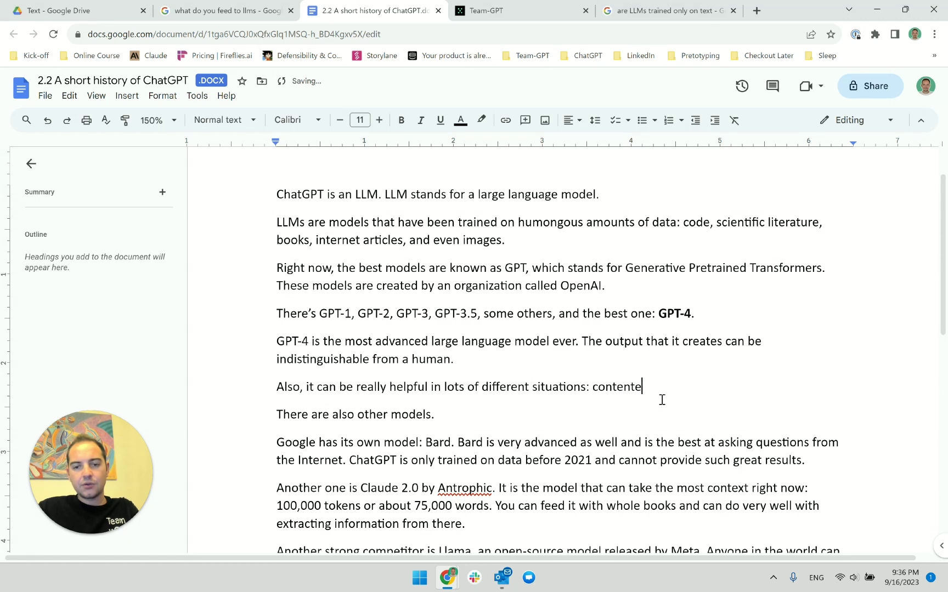
key("BackSpace")
type("creation, c")
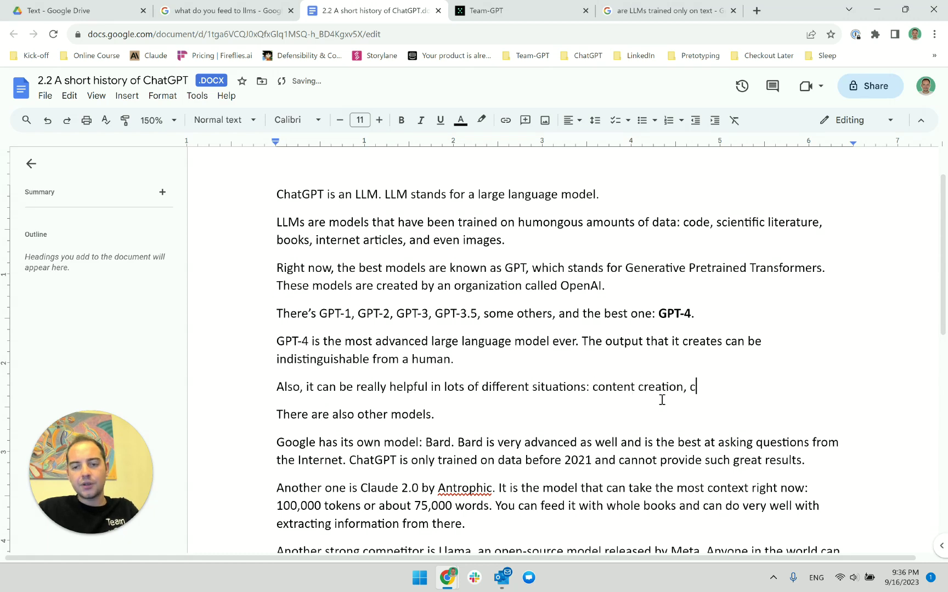
key("BackSpace")
type("cuso")
key("BackSpace")
type("tomer service,")
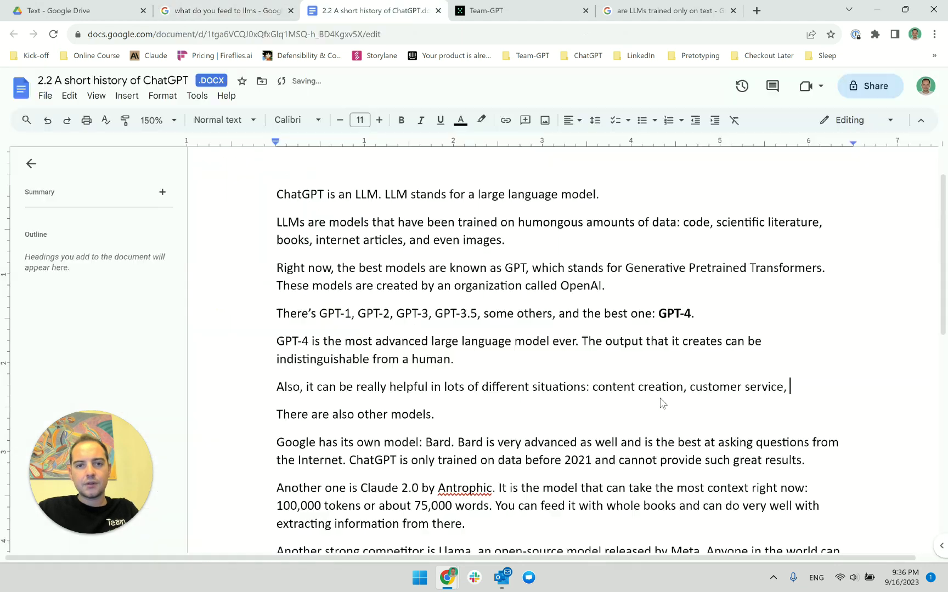
Extend the list of situations with "education, translation, coding.", checking the examples in the Team-GPT reply
key("ctrl+Tab")
key("ctrl+shift+Tab")
type("education,")
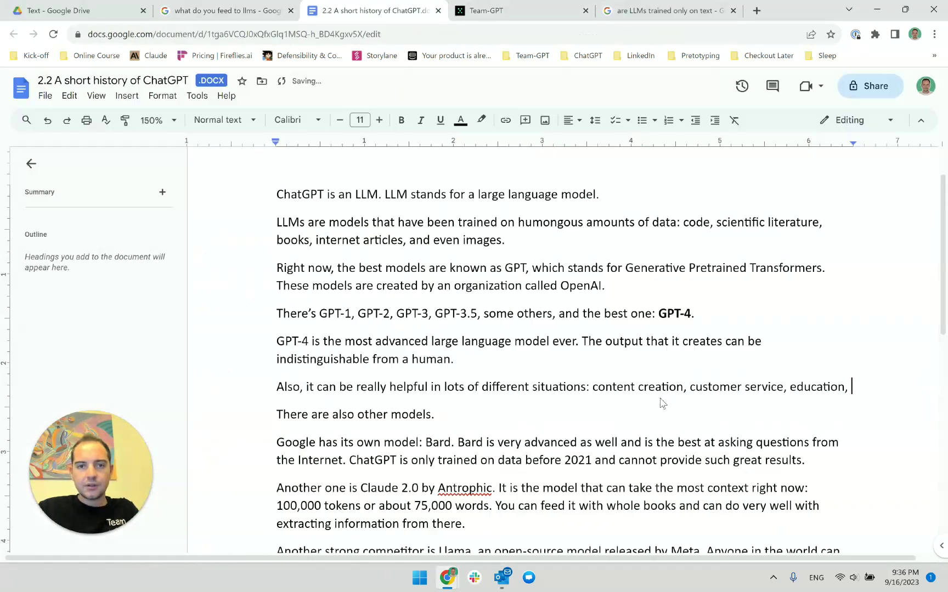
key("ctrl+Tab")
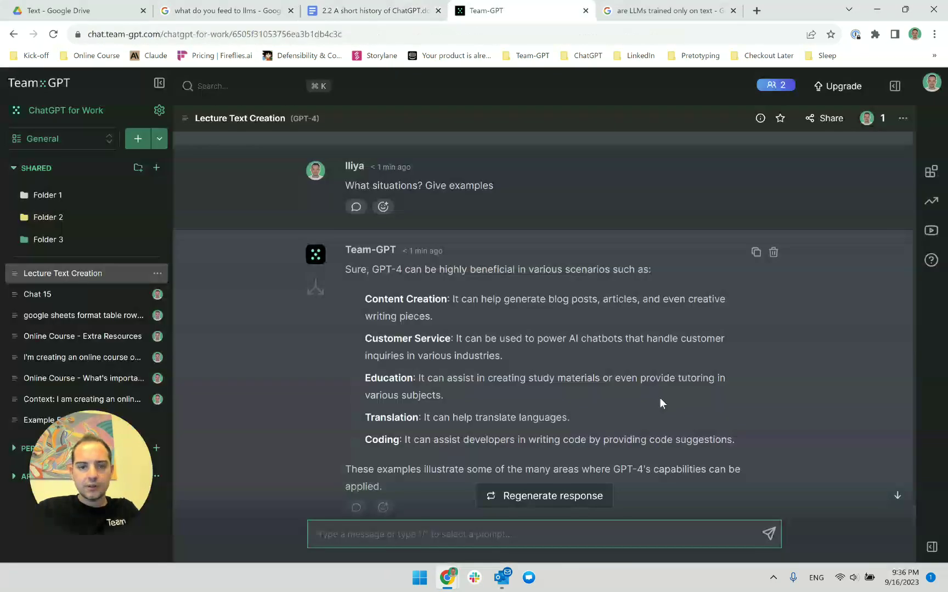
key("ctrl+shift+Tab")
type("translation,")
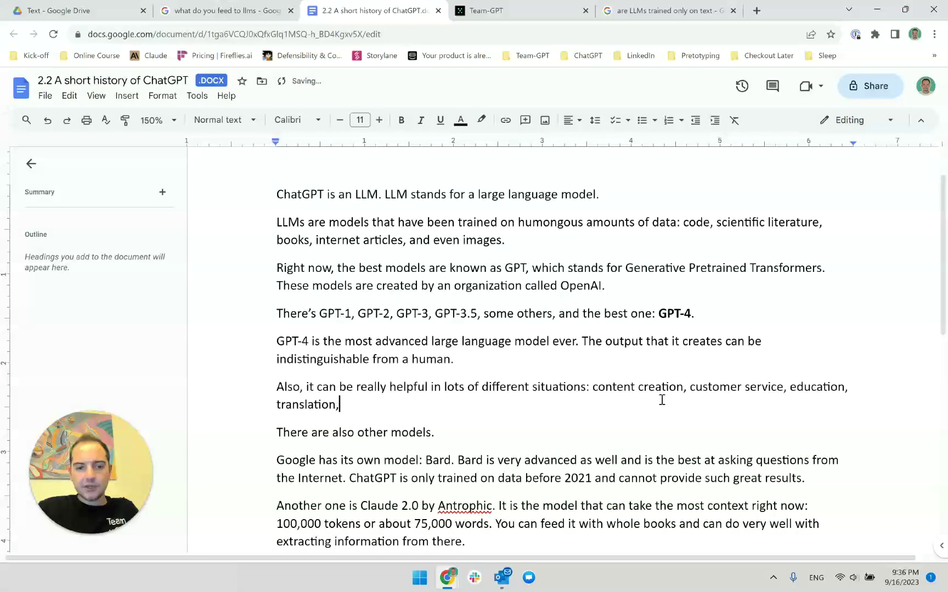
key("ctrl+Tab")
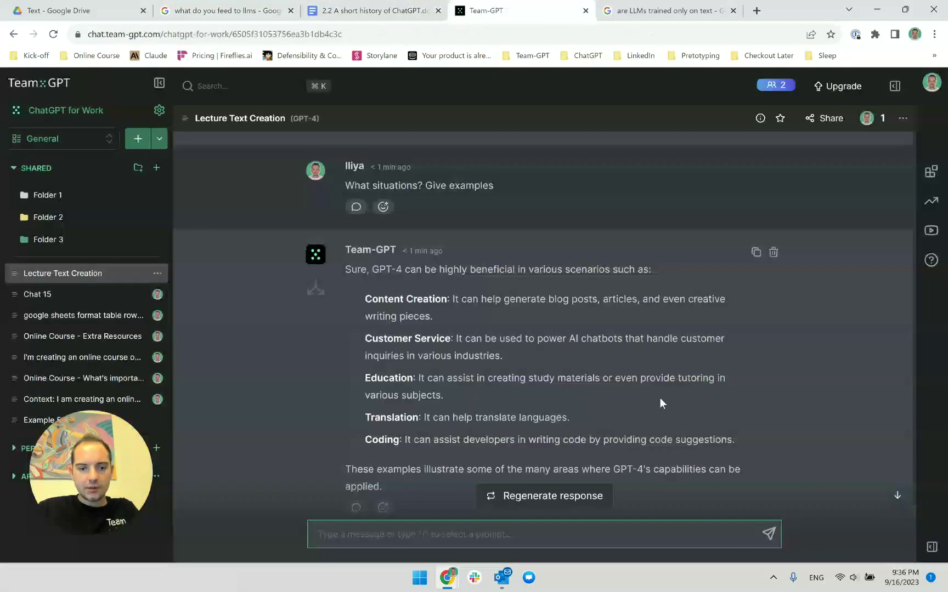
key("ctrl+shift+Tab")
type("coding")
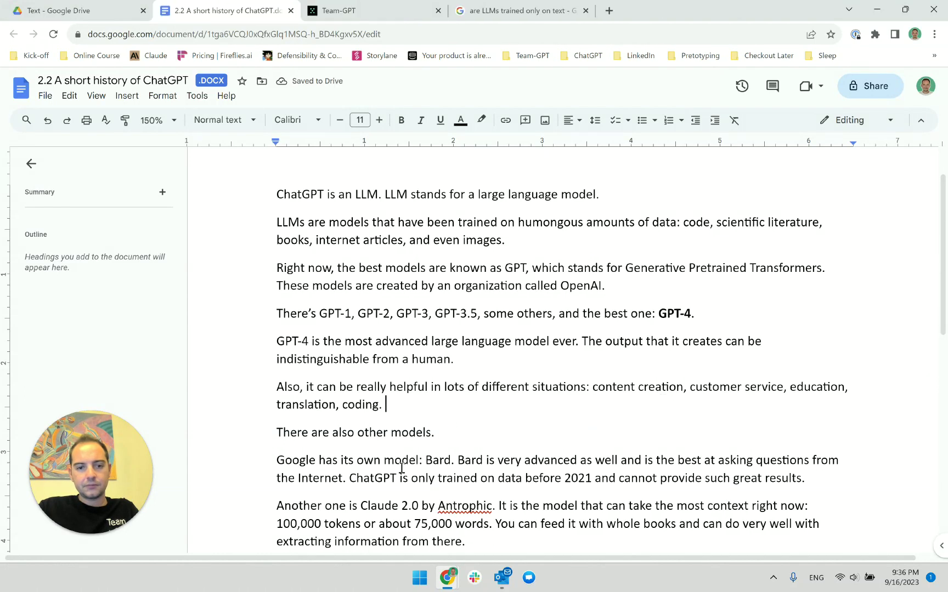
End the list of situations in the lecture document with "coding and many more"
key("BackSpace")
type("and man")
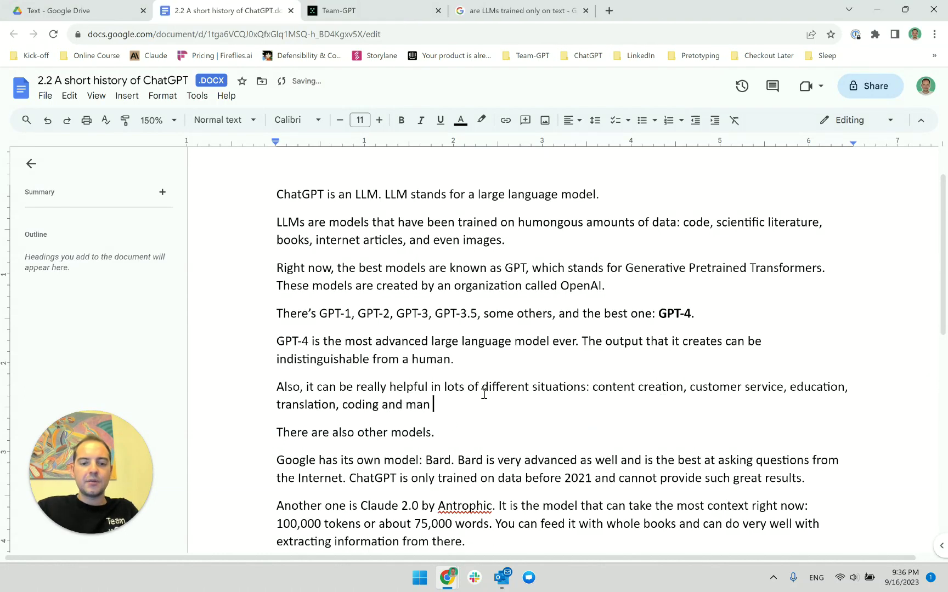
type("y more. and")
key("BackSpace")
key("BackSpace")
key("BackSpace")
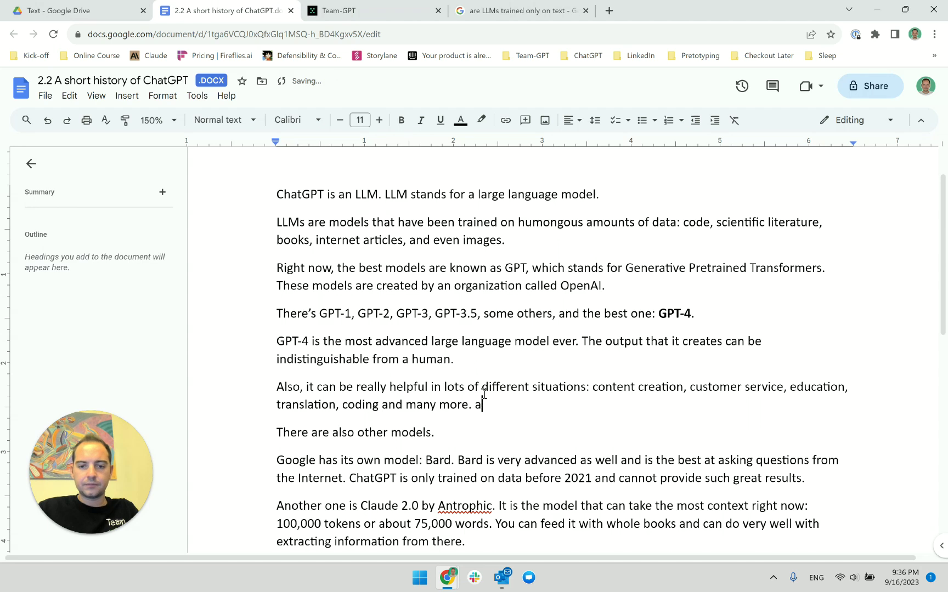
scroll(524, 298, "down", 2)
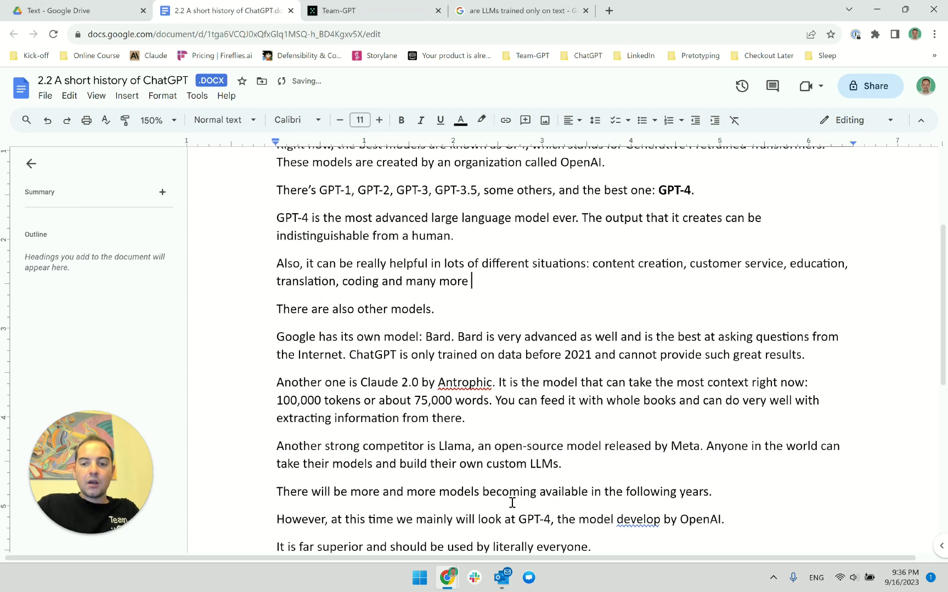
Close the list with a period and add the sentence "But that's for a different lecture." to the paragraph
key("BackSpace")
type(". Bu")
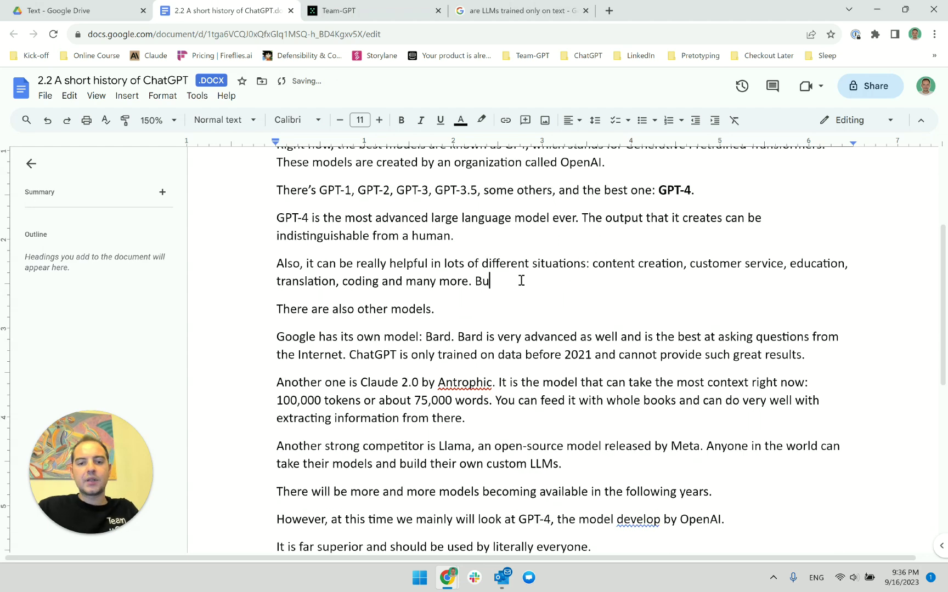
key("BackSpace")
type("ut that's a")
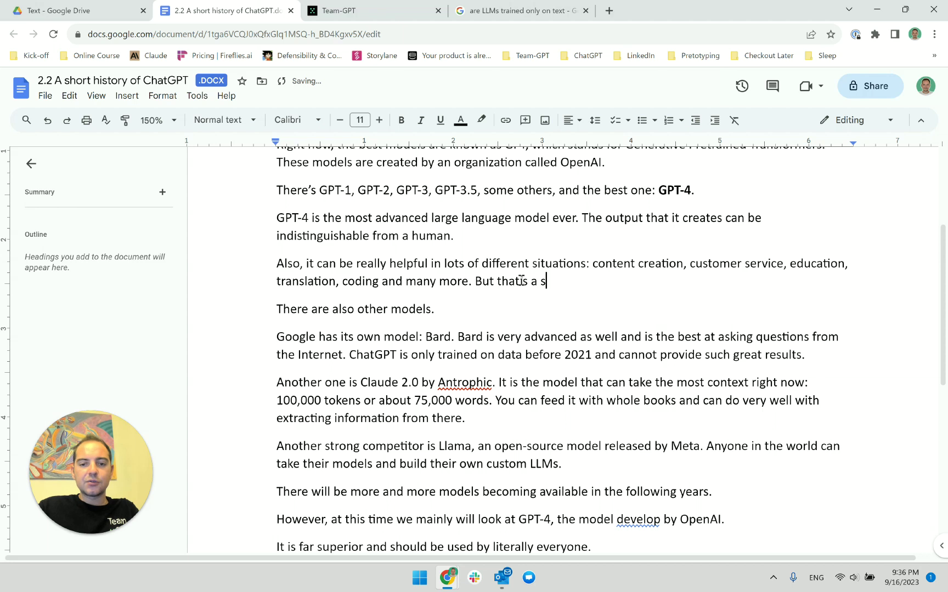
key("BackSpace")
type("for a d")
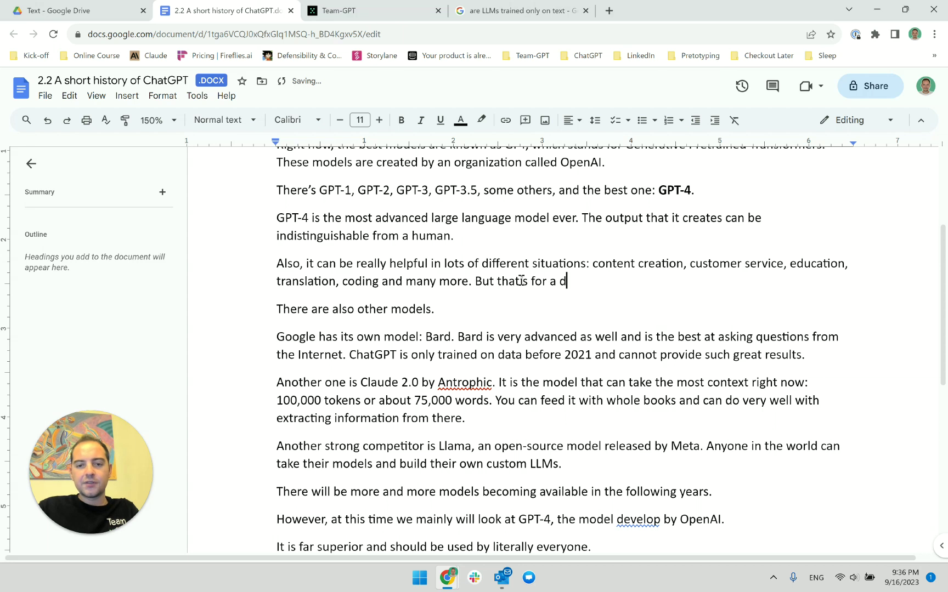
type("ifferent lecture.")
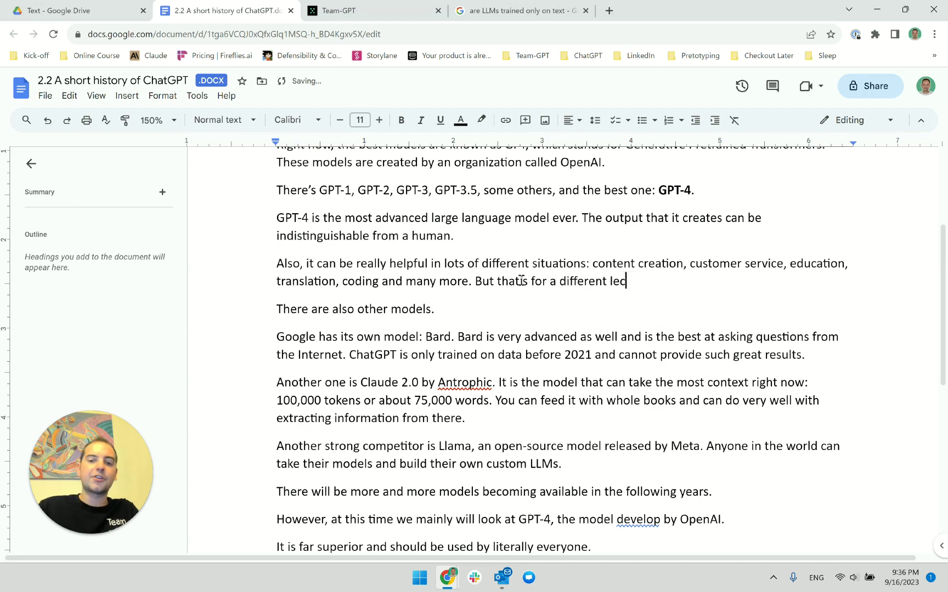
Copy the whole "Also, it can be really helpful" paragraph into a new message in the Team-GPT chat
triple_click(269, 264)
key("ctrl+c")
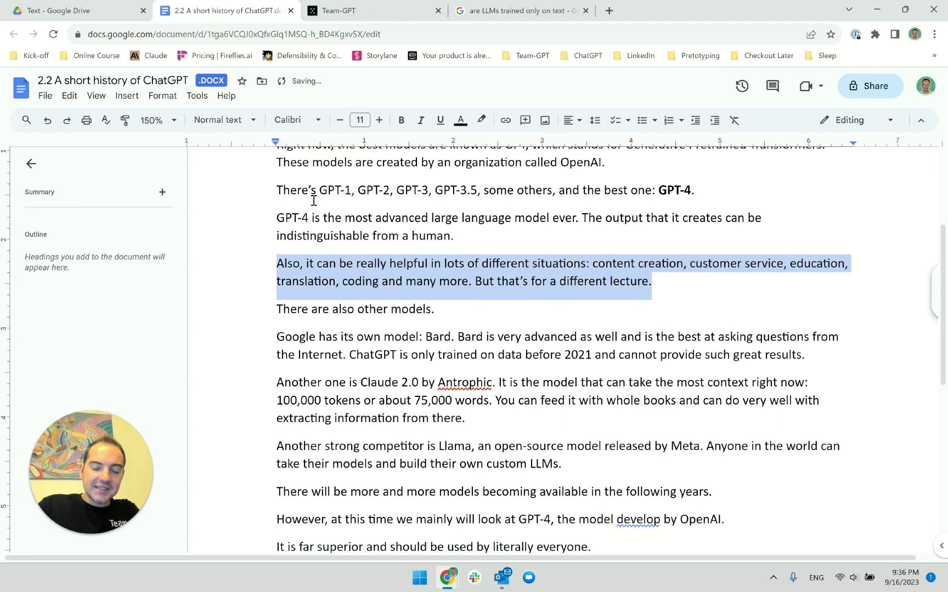
left_click(329, 10)
scroll(404, 486, "down", 2)
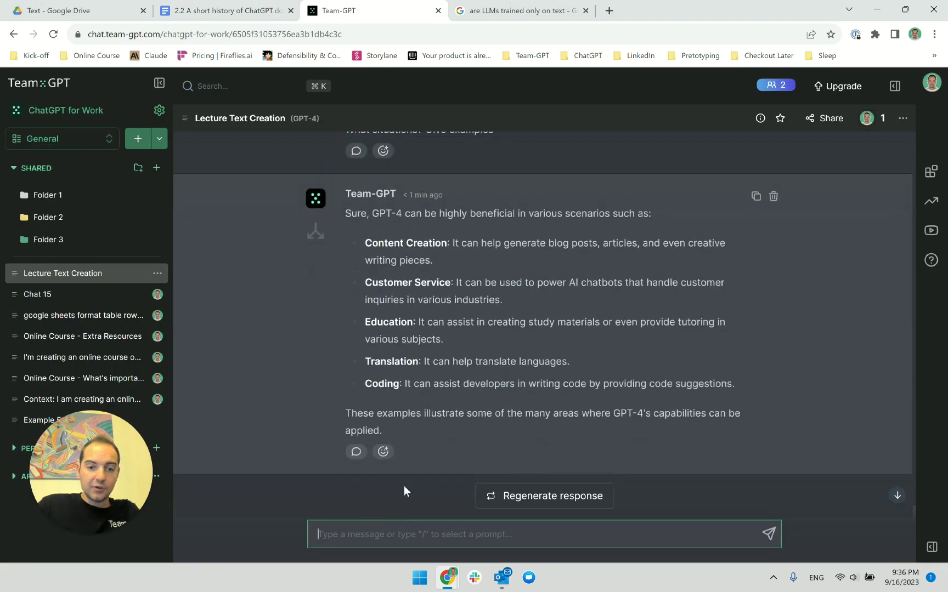
key("ctrl+minus")
key("ctrl+v")
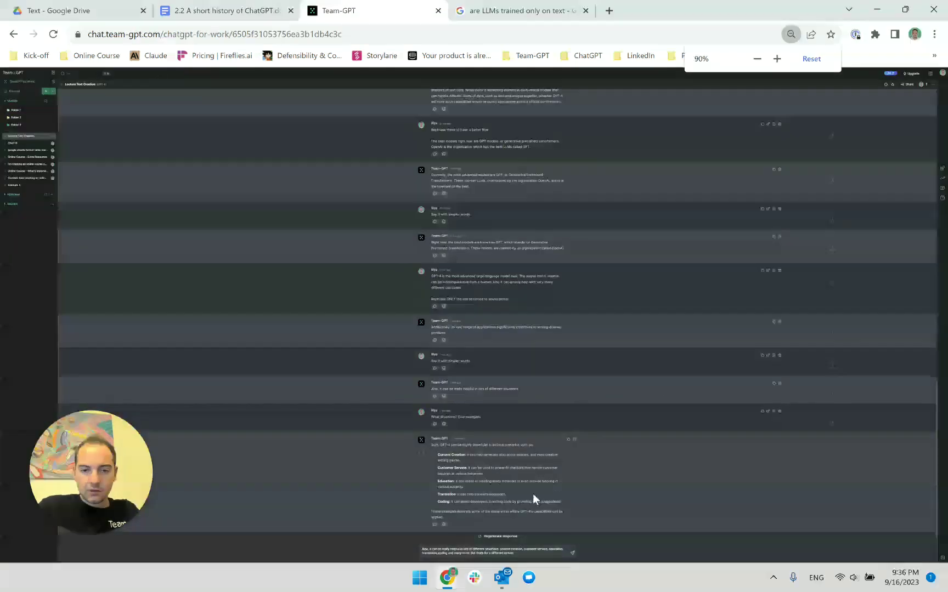
key("ctrl+plus")
key("ctrl+plus")
key("ctrl+plus")
key("ctrl+plus")
key("ctrl+plus")
key("ctrl+plus")
left_click(611, 533)
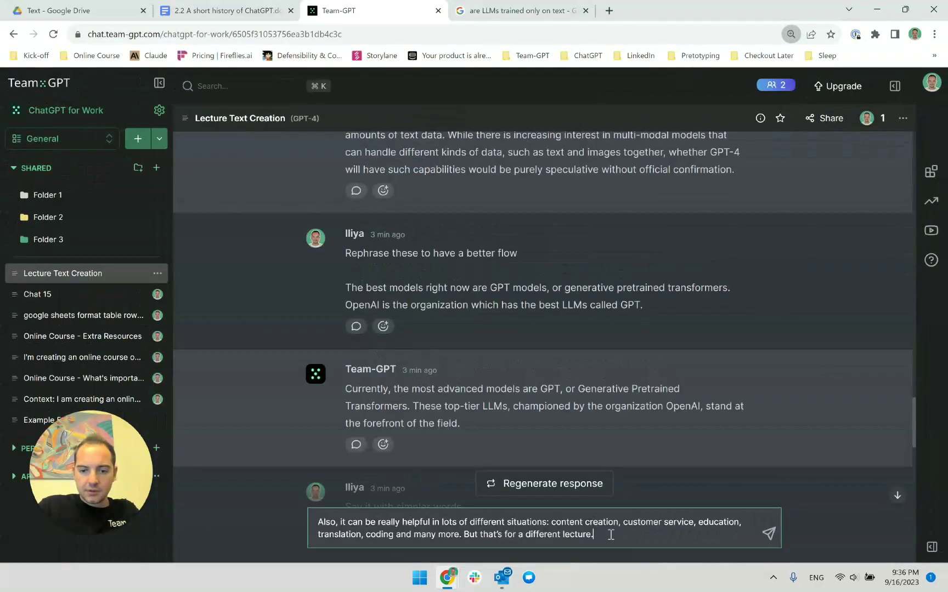
Add the instruction "Rephrase the last sentence" below the pasted paragraph and send the message
key("shift+Return")
type("Rename")
key("BackSpace")
key("BackSpace")
key("BackSpace")
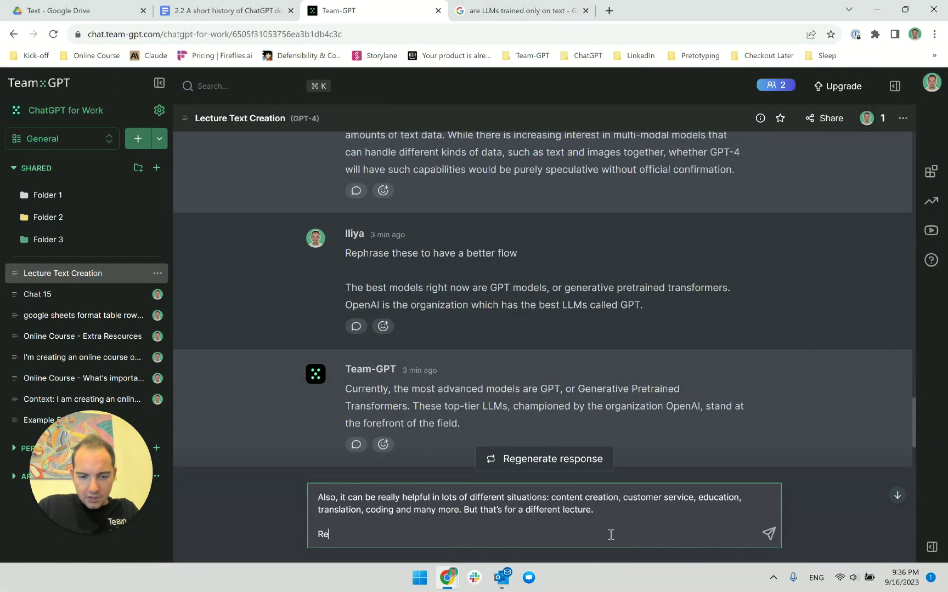
type("phrase the last sentence")
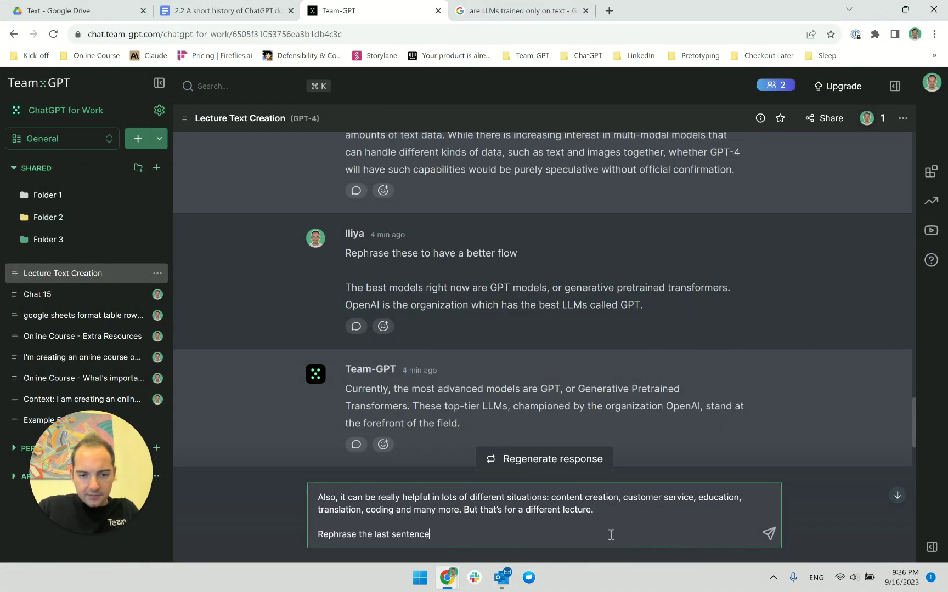
key("Return")
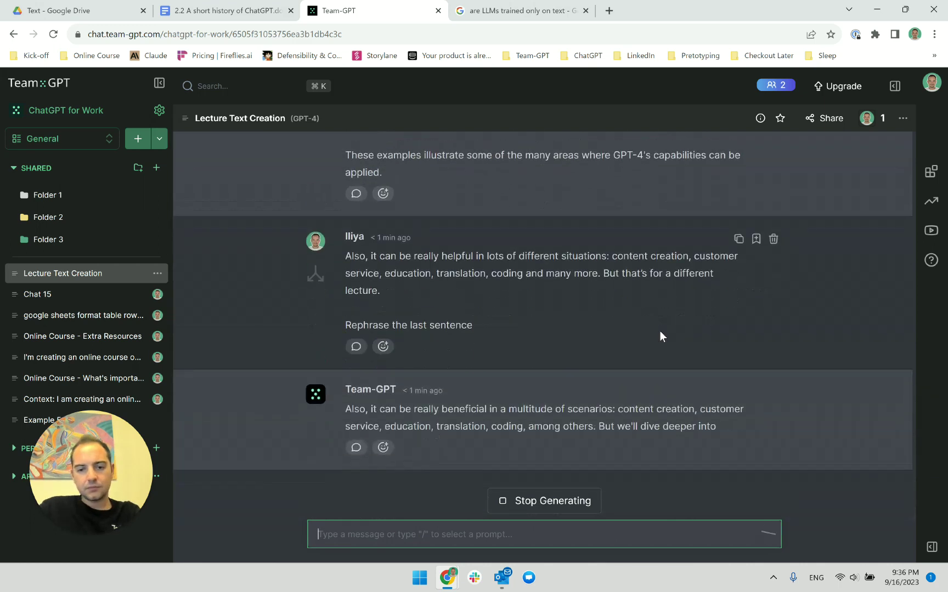
Copy the sentence "But we'll dive deeper into these applications in a separate lecture." from the Team-GPT reply
left_click(523, 425)
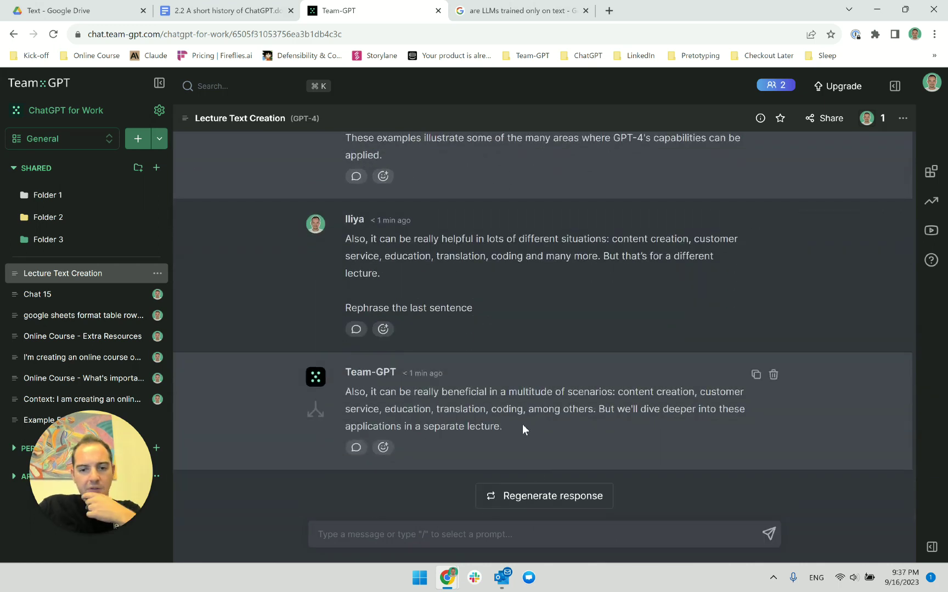
left_click_drag(605, 417, 612, 420)
left_click(612, 419)
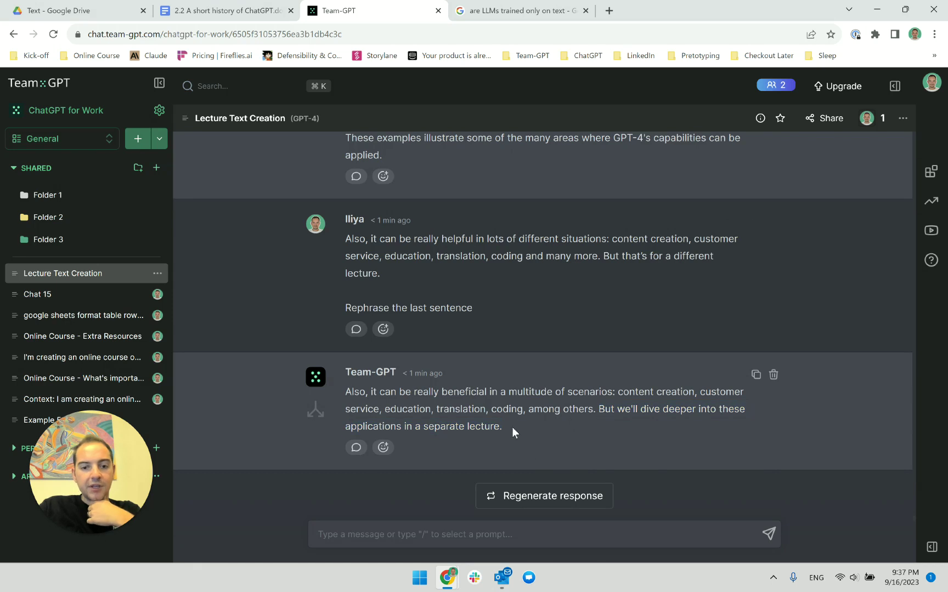
left_click_drag(512, 427, 340, 385)
left_click_drag(675, 440, 596, 410)
key("ctrl+c")
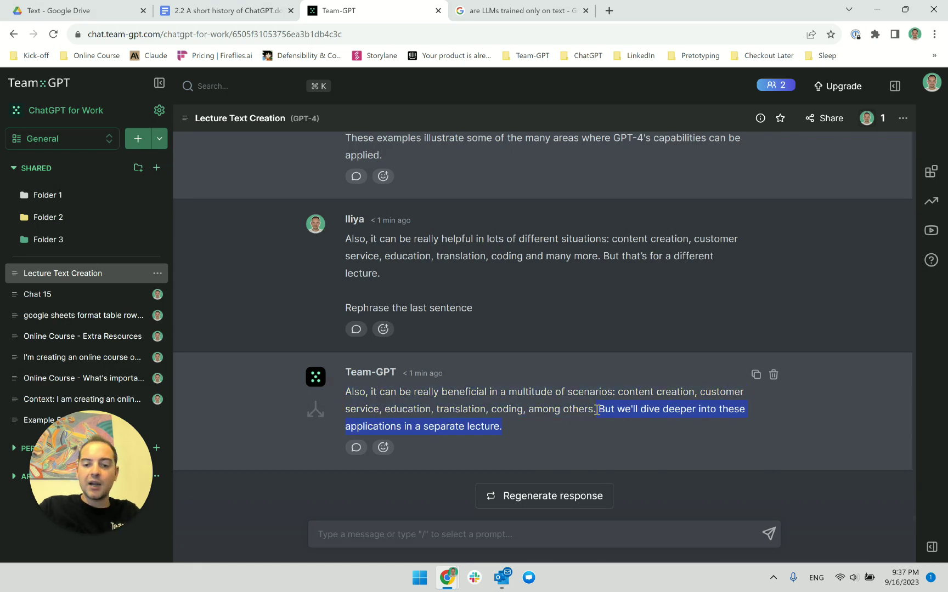
Return to the lecture document and replace "But that's for a different lecture." with the copied sentence
left_click(236, 9)
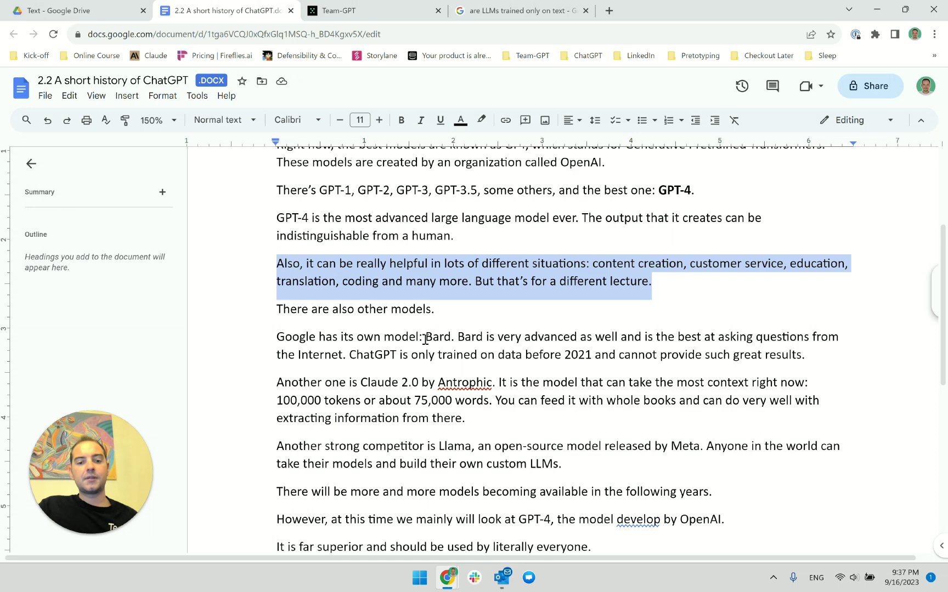
left_click(510, 307)
left_click_drag(665, 285, 469, 281)
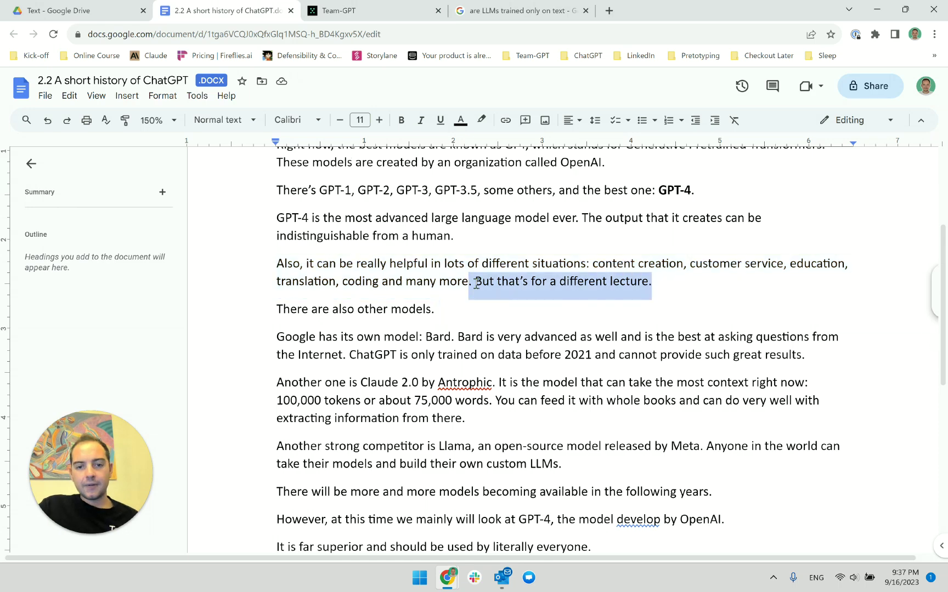
right_click(511, 283)
left_click(603, 309)
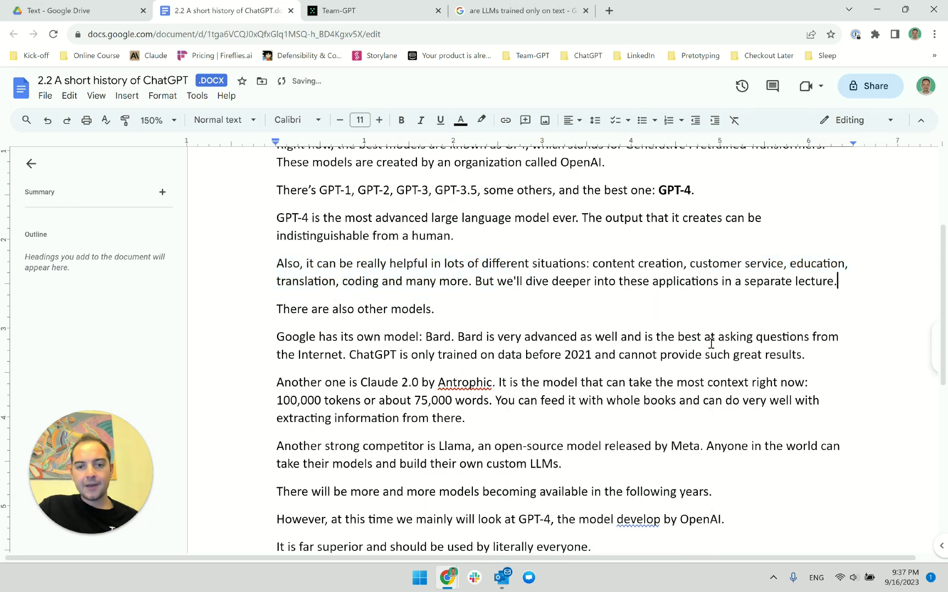
left_click(687, 303)
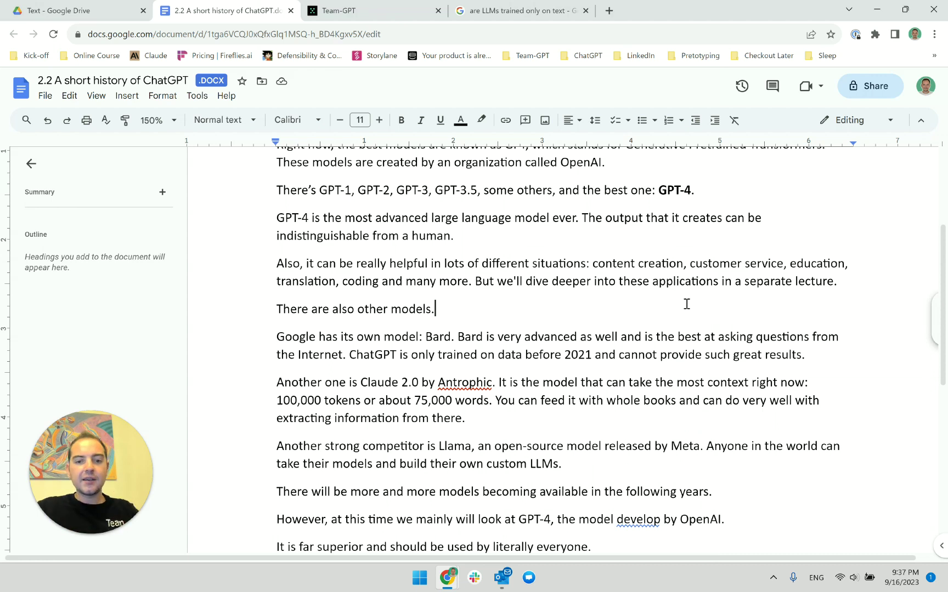
Examine how "There are also other models." connects the GPT-4 paragraphs with the paragraphs on Bard and Claude
scroll(619, 408, "up", 1)
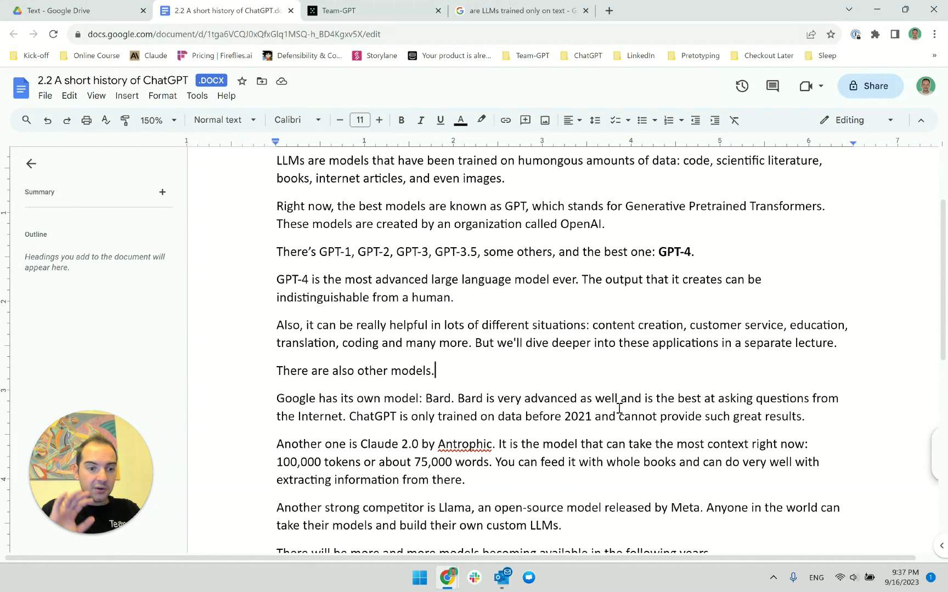
left_click(391, 370)
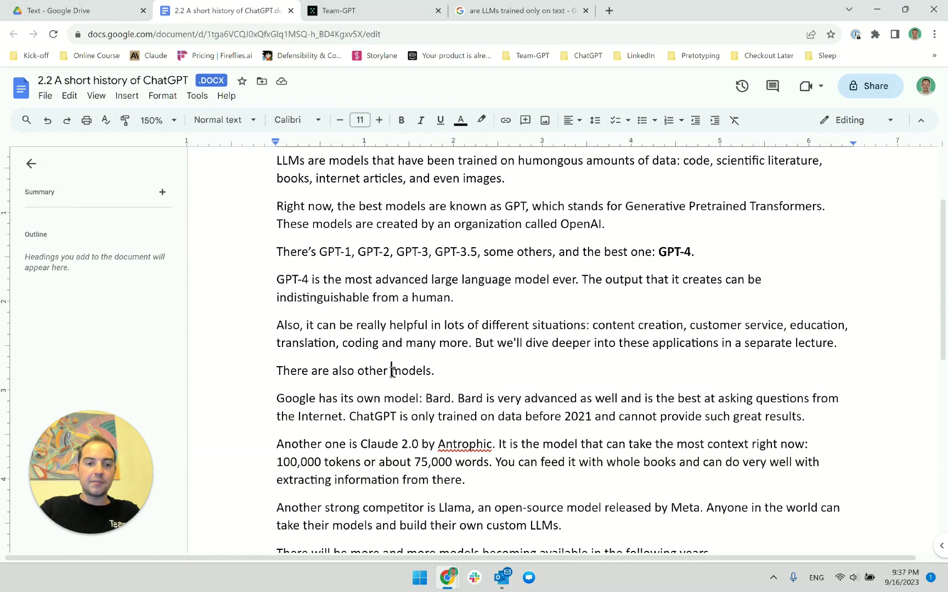
triple_click(451, 378)
left_click(453, 378)
scroll(456, 377, "down", 2)
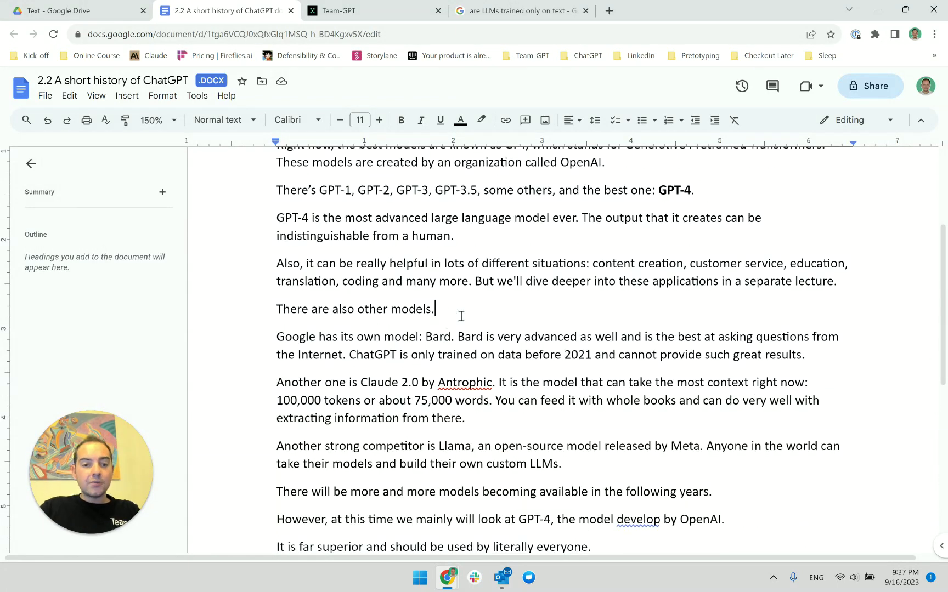
scroll(463, 324, "up", 3)
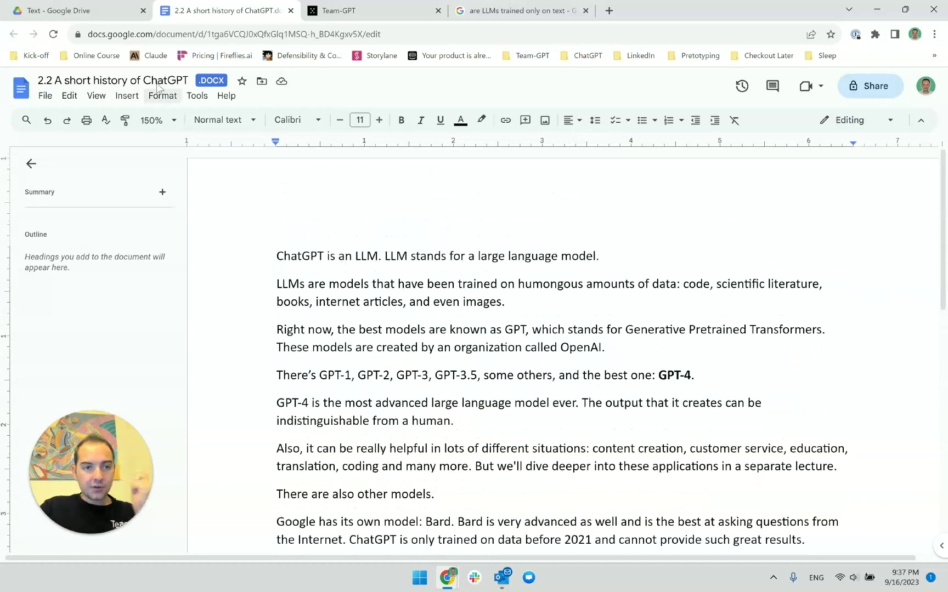
scroll(331, 249, "down", 3)
scroll(326, 219, "up", 1)
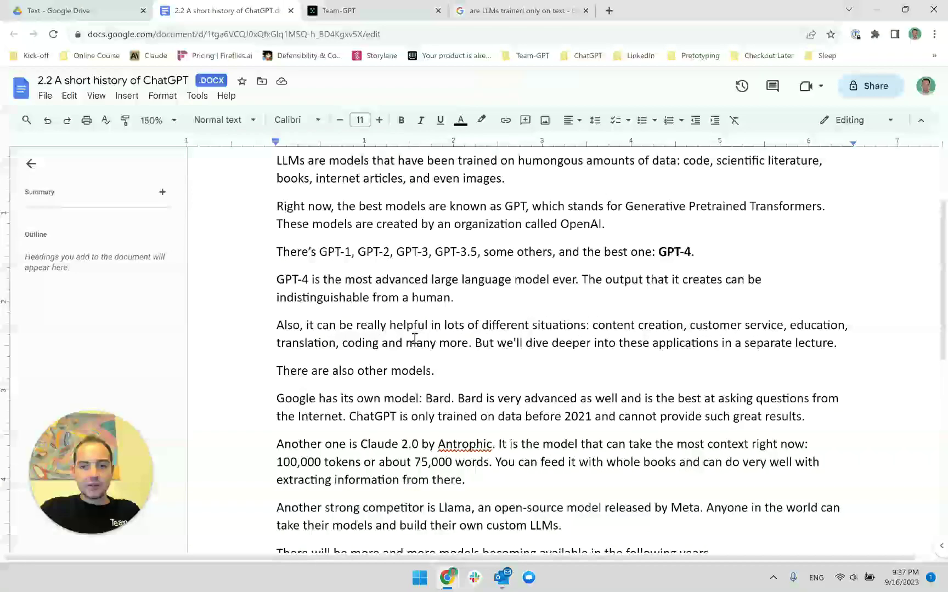
scroll(323, 181, "up", 1)
scroll(588, 319, "down", 1)
scroll(542, 339, "up", 1)
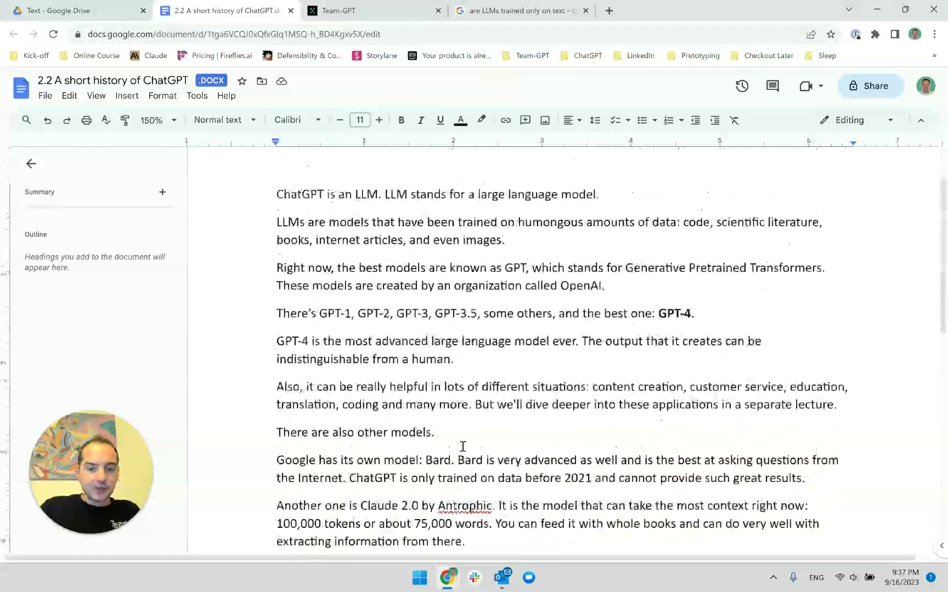
left_click_drag(461, 449, 536, 452)
scroll(494, 439, "down", 1)
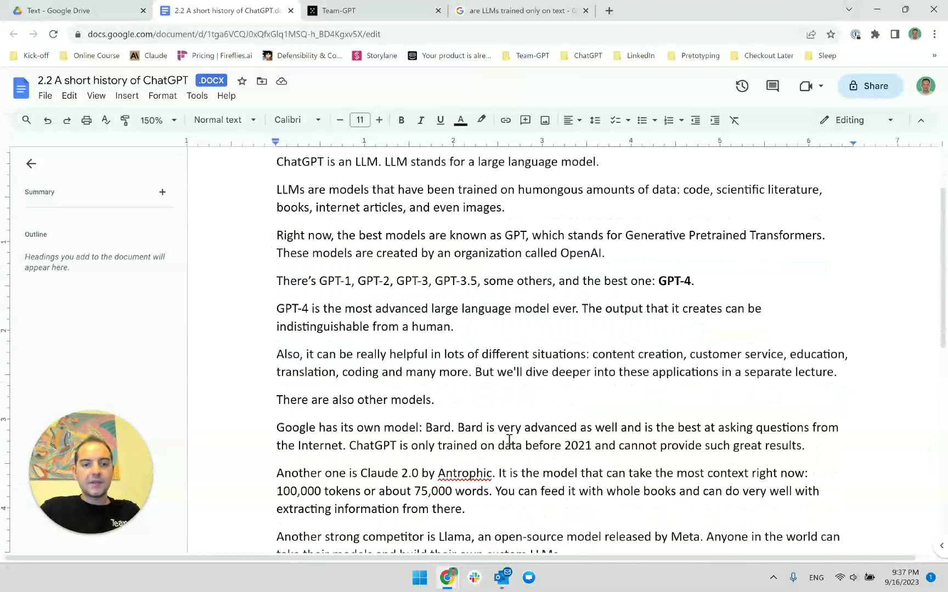
scroll(489, 428, "up", 2)
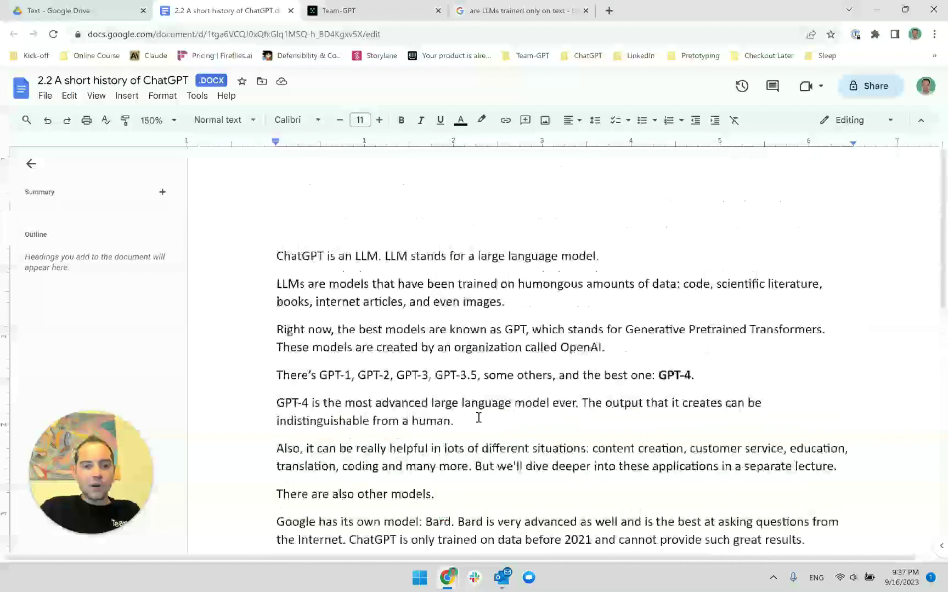
Reread the lecture from the opening ChatGPT definition through the GPT and OpenAI paragraphs to check its flow
triple_click(298, 264)
double_click(309, 269)
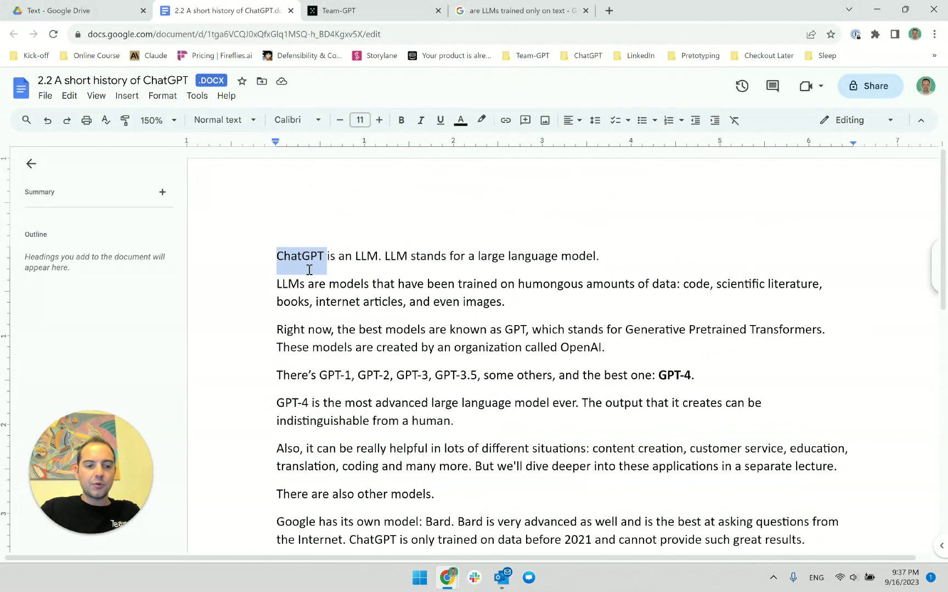
left_click(309, 268)
scroll(289, 282, "down", 1)
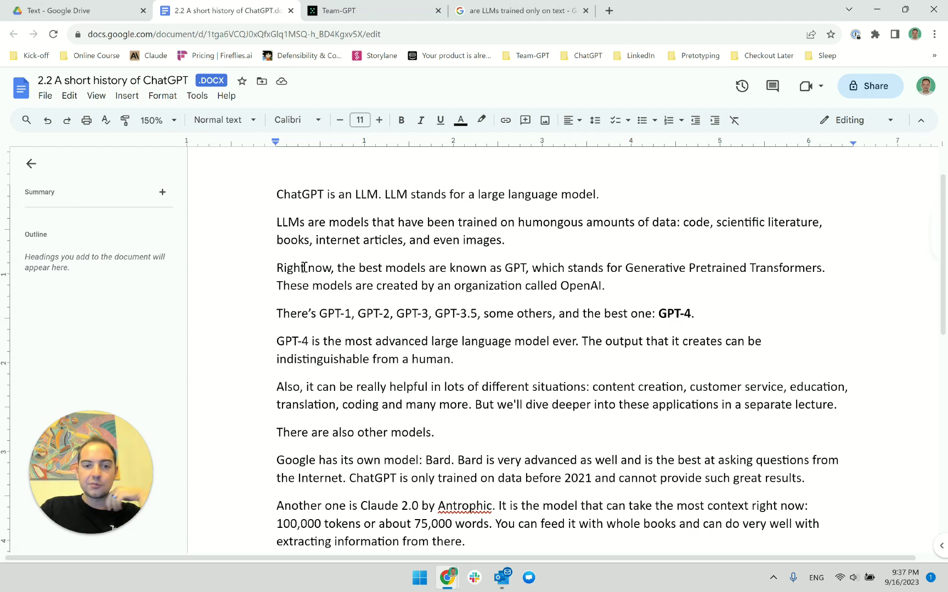
scroll(472, 318, "down", 2)
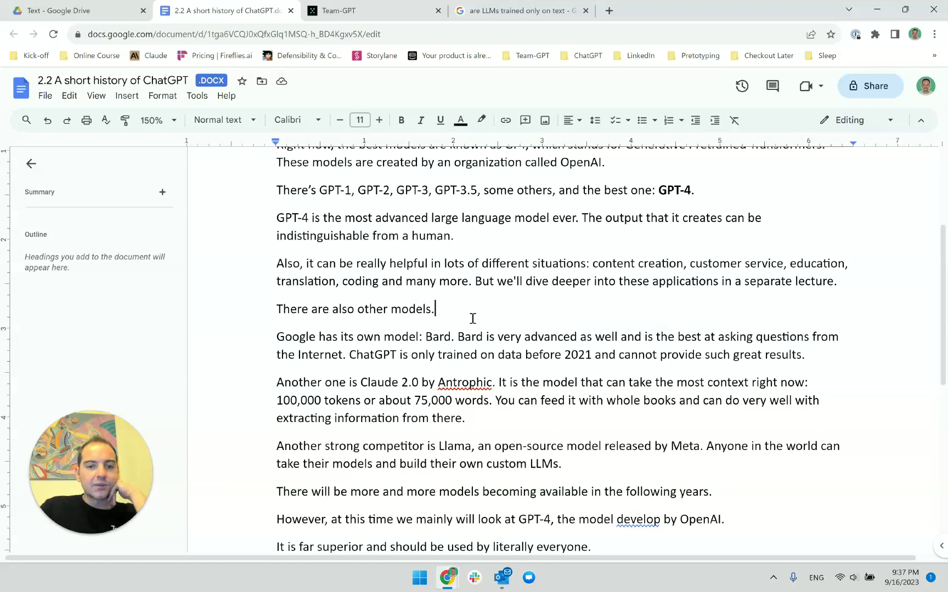
scroll(473, 318, "up", 2)
scroll(394, 319, "down", 1)
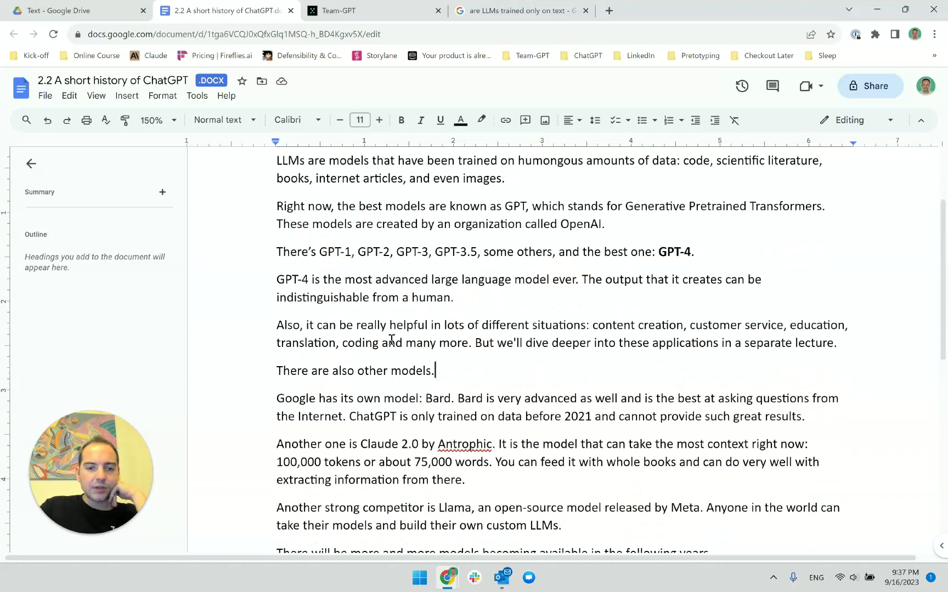
scroll(391, 340, "down", 1)
scroll(448, 341, "up", 1)
double_click(629, 223)
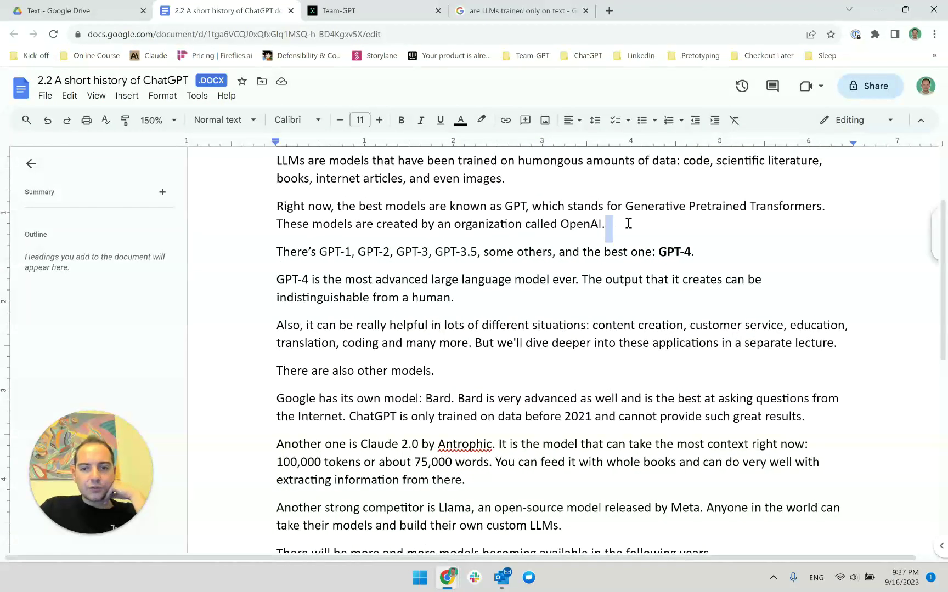
left_click(628, 222)
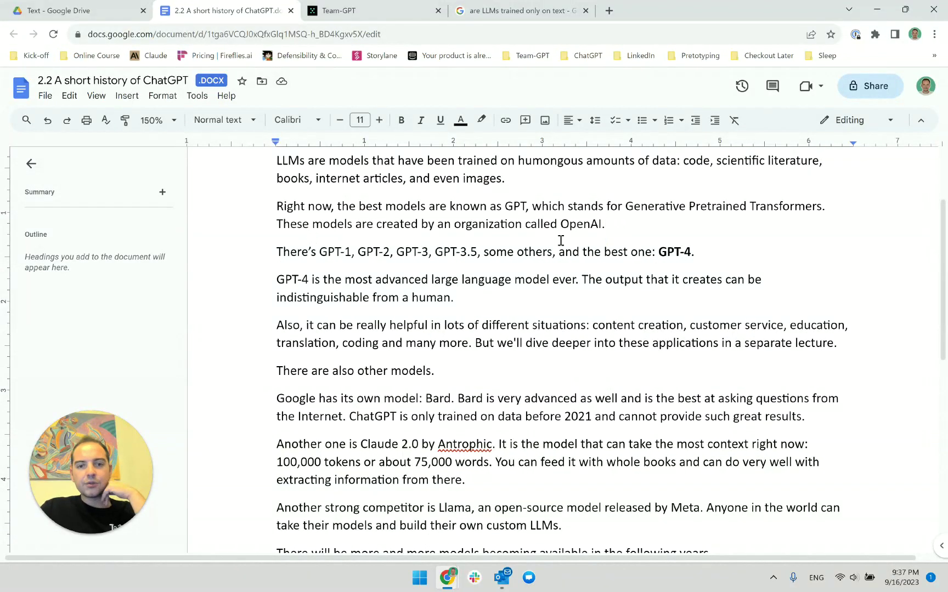
Extend the sentence ending in "an organization called OpenAI" with "and its most popular product is ChatGPT:"
key("BackSpace")
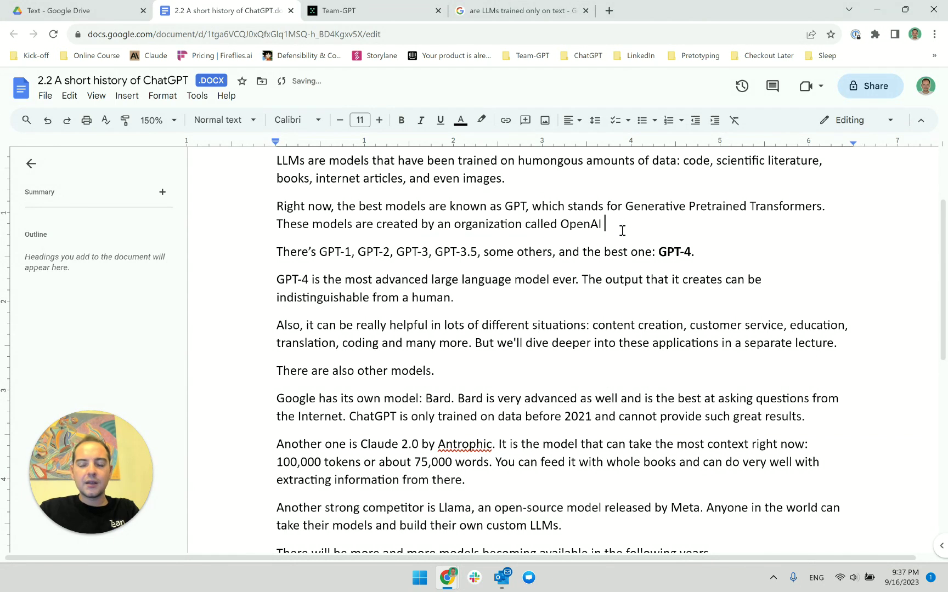
type("and the m")
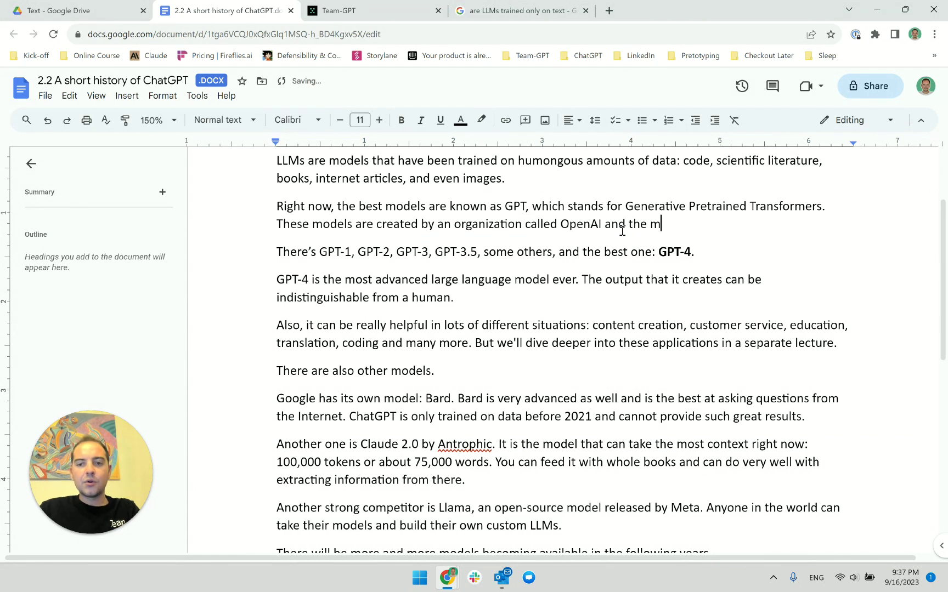
key("BackSpace")
key("BackSpace")
key("BackSpace")
key("BackSpace")
key("BackSpace")
type("its")
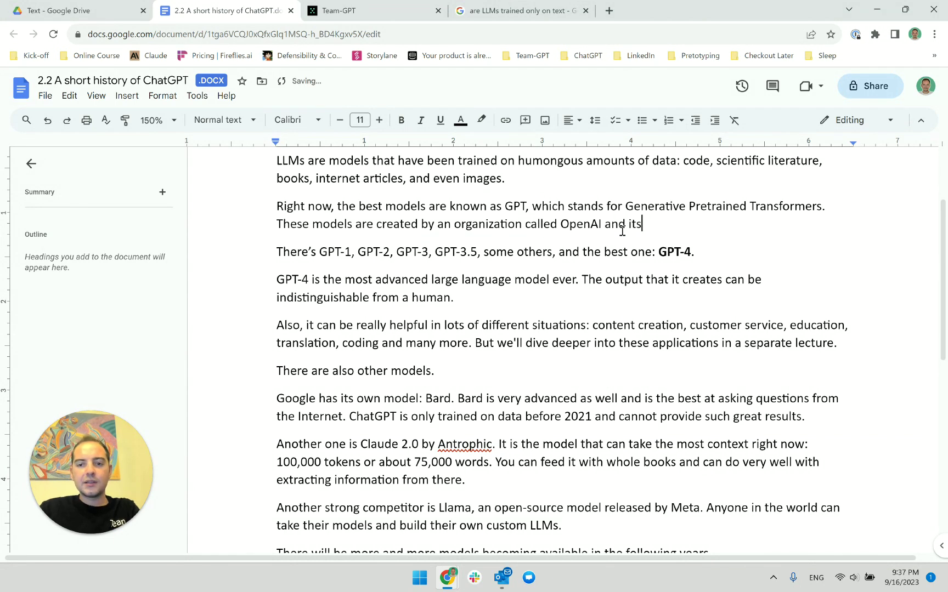
type(" most popular m")
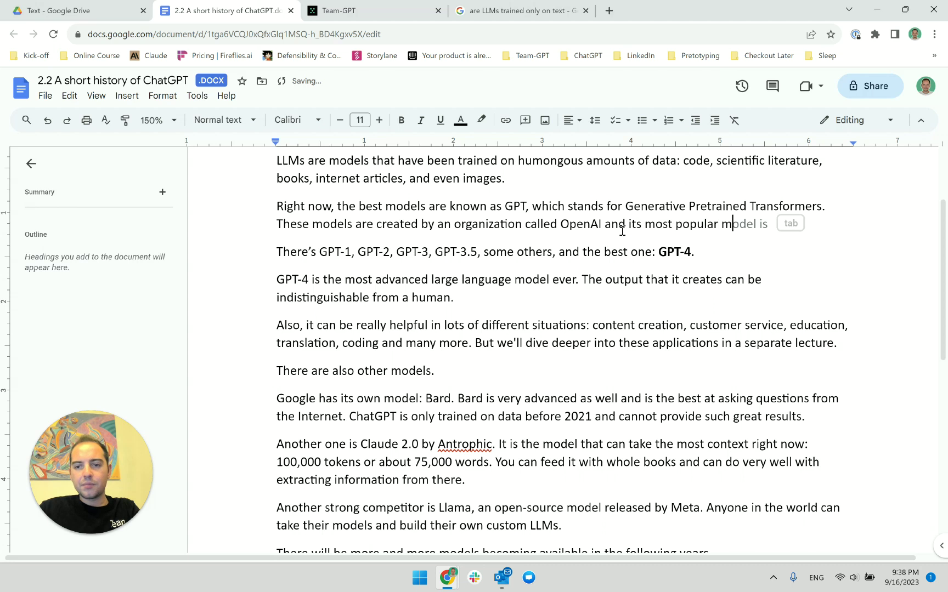
key("BackSpace")
type("product is ChatGPT")
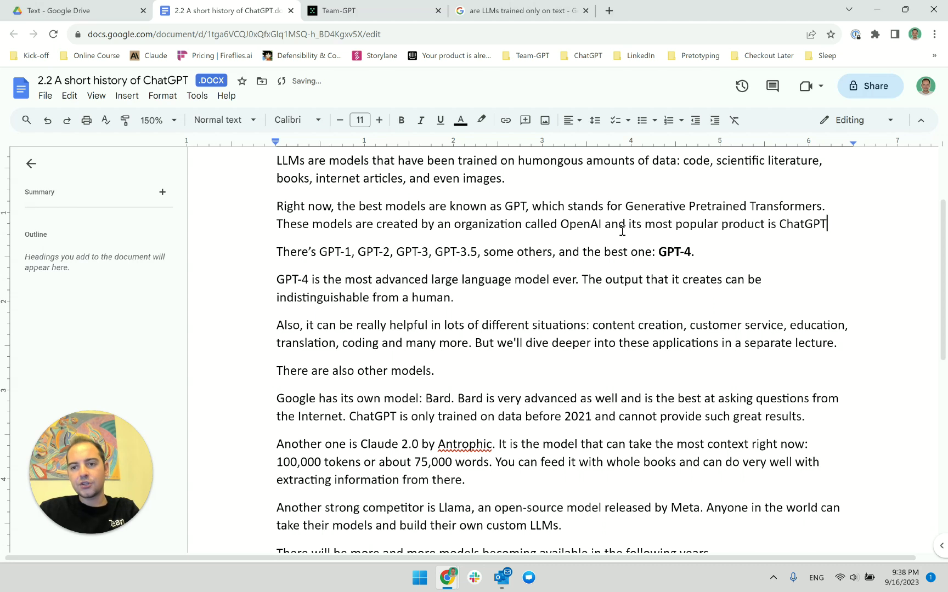
type(".")
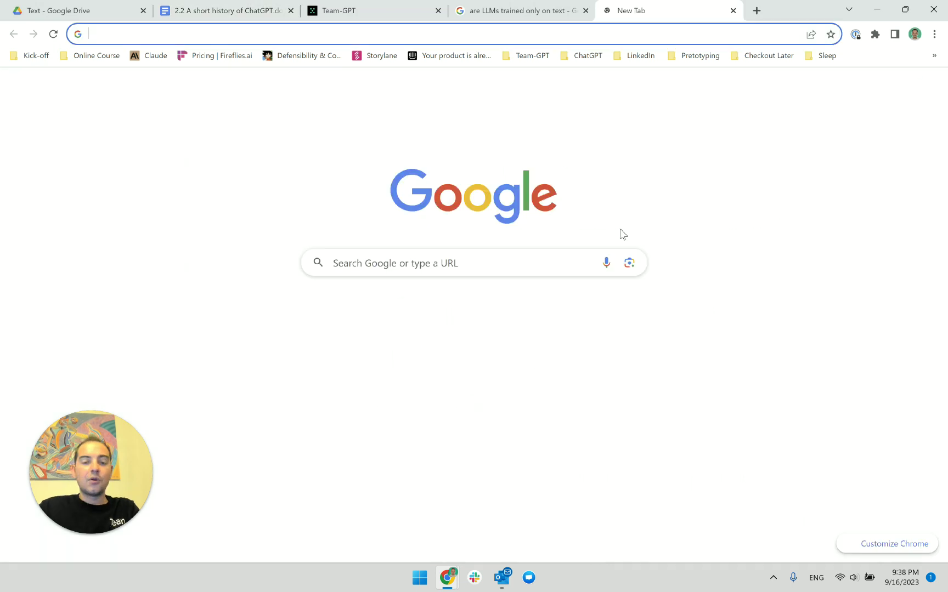
key("ctrl+t")
key("ctrl+w")
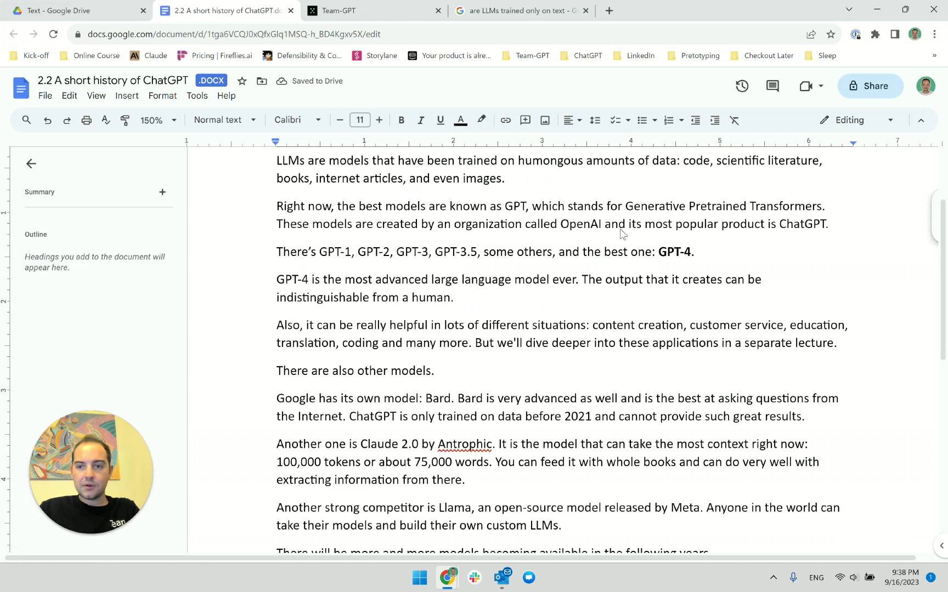
key("BackSpace")
type(":")
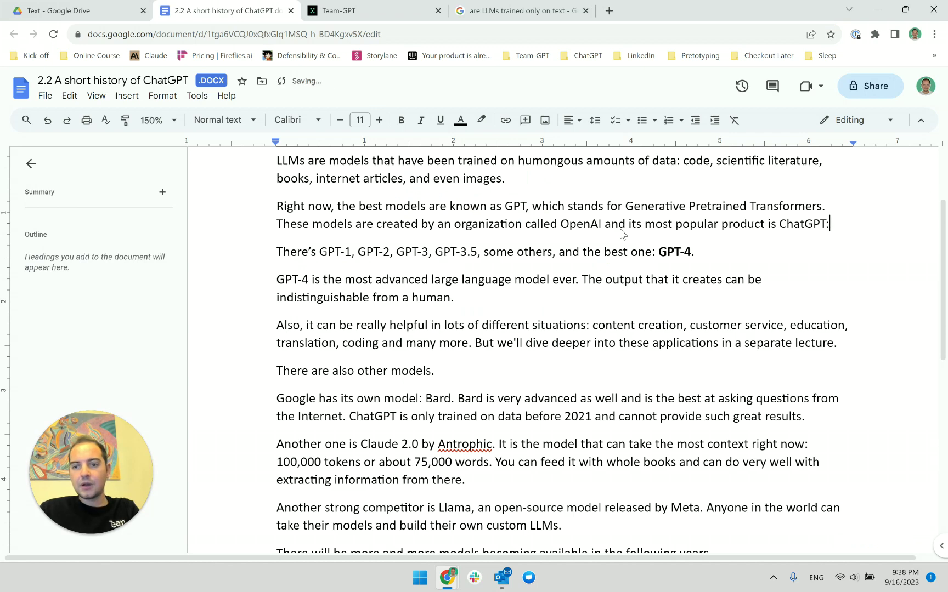
End the sentence after "OpenAI" and reword the addition as a separate sentence, "Their most popular product is ChatGPT"
left_click(618, 225)
key("BackSpace")
key("BackSpace")
key("BackSpace")
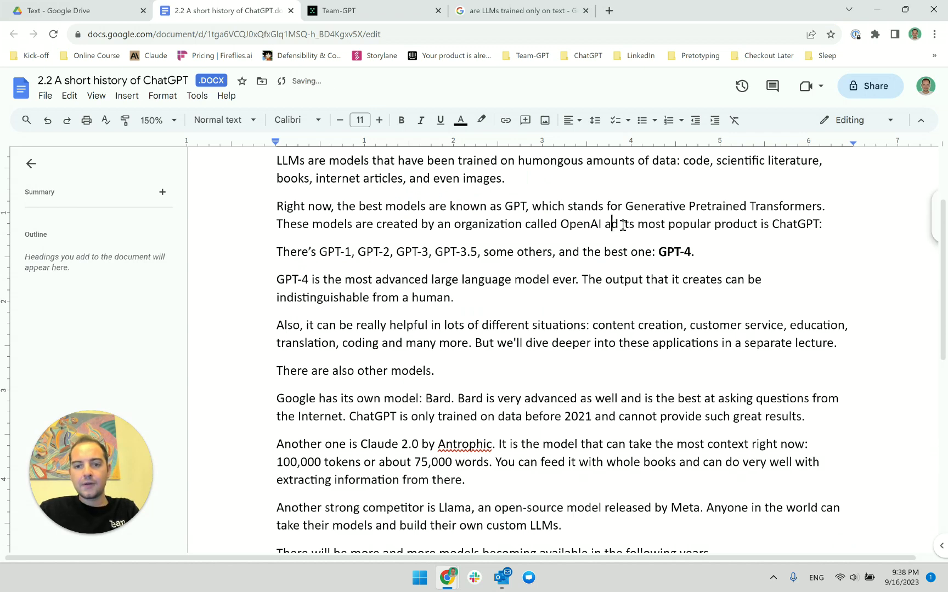
type(". Their")
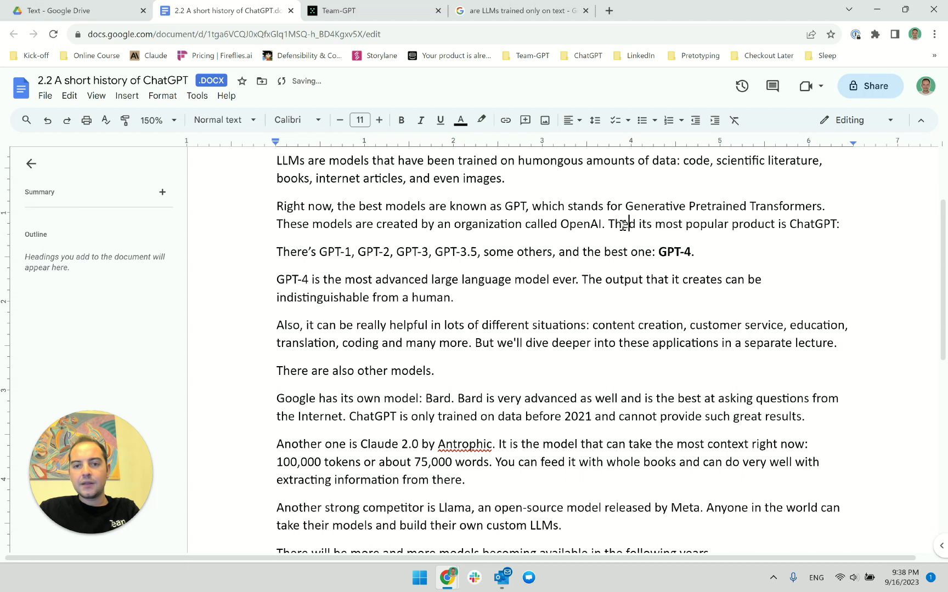
key("shift+Right")
key("shift+Right")
key("shift+Right")
key("shift+Right")
key("shift+Right")
key("shift+Right")
key("shift+Right")
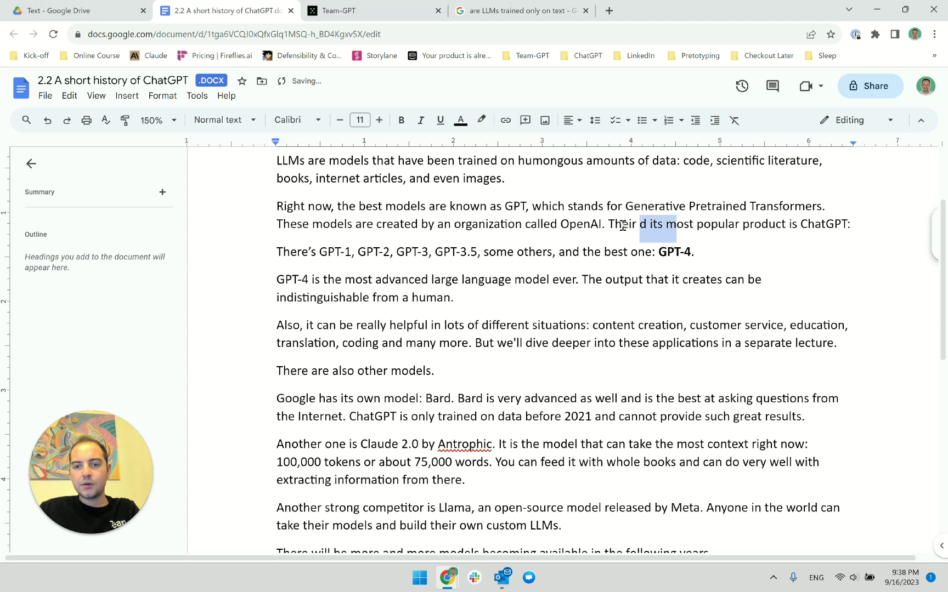
key("shift+Left")
key("BackSpace")
key("BackSpace")
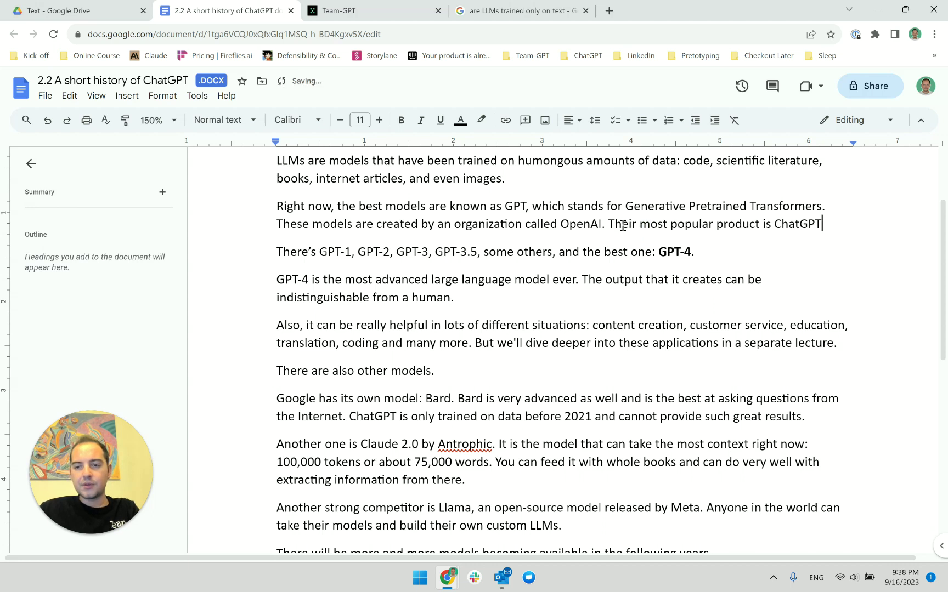
Complete the ChatGPT sentence with ": a chat interface where users can chat with the GPT models."
type(": a c")
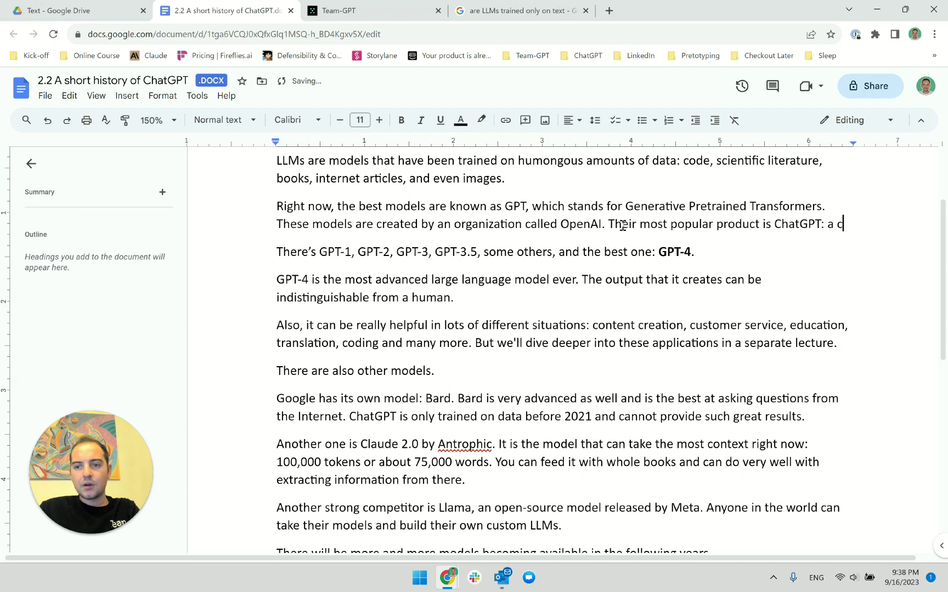
type("hat interface w")
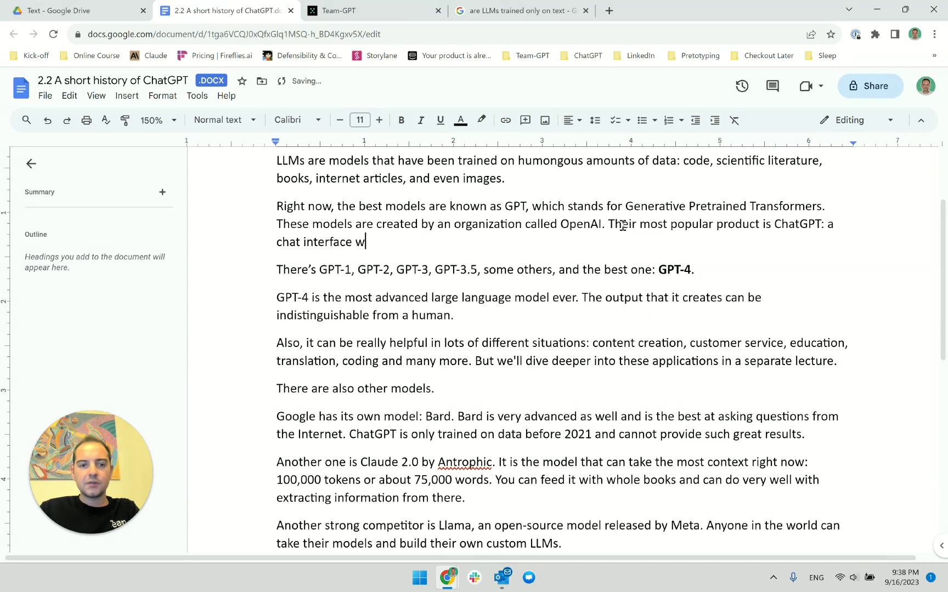
type("here users can chat ")
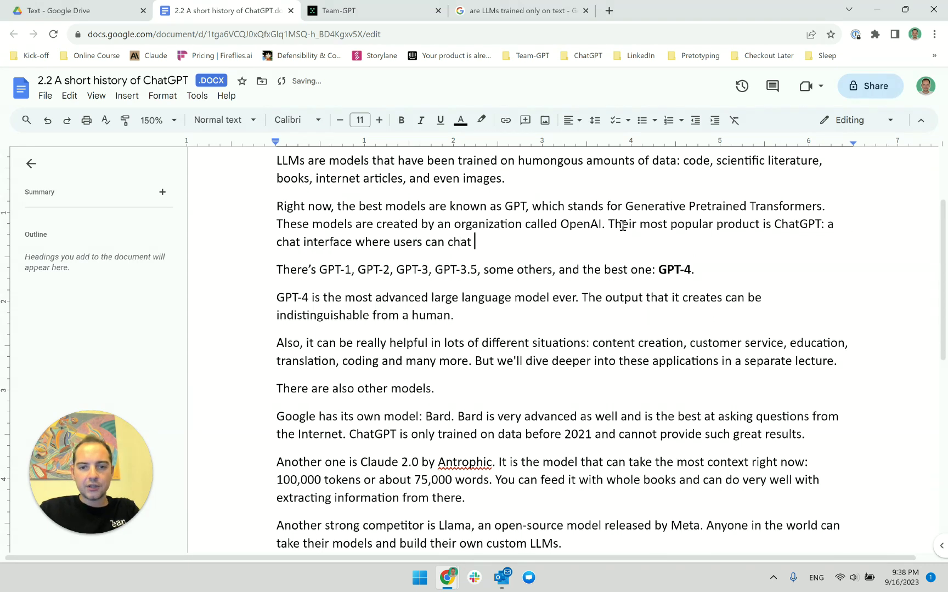
type("with the GPT models.")
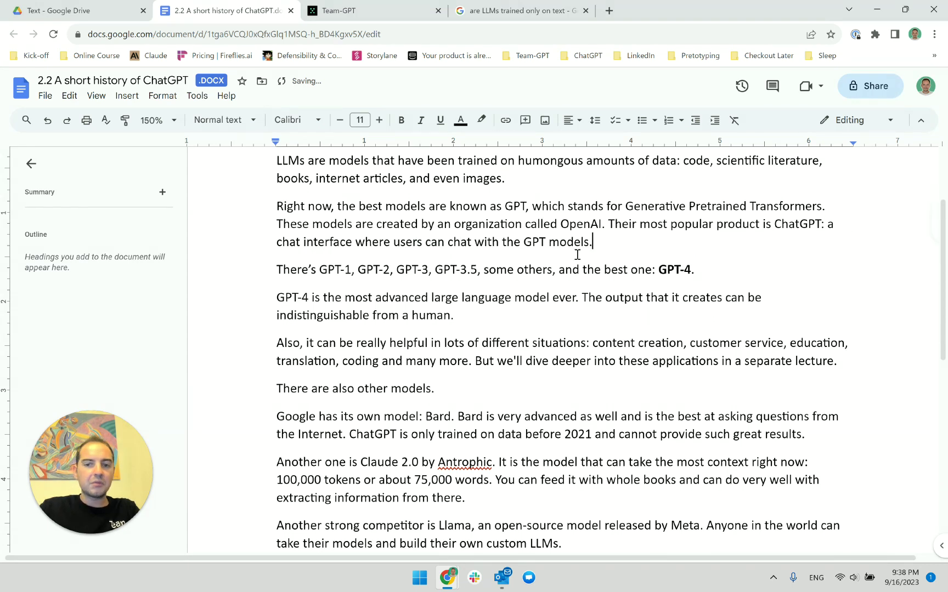
Copy the whole paragraph from "Right now, the best models are known as GPT" through "chat with the GPT models."
left_click(609, 224, "shift")
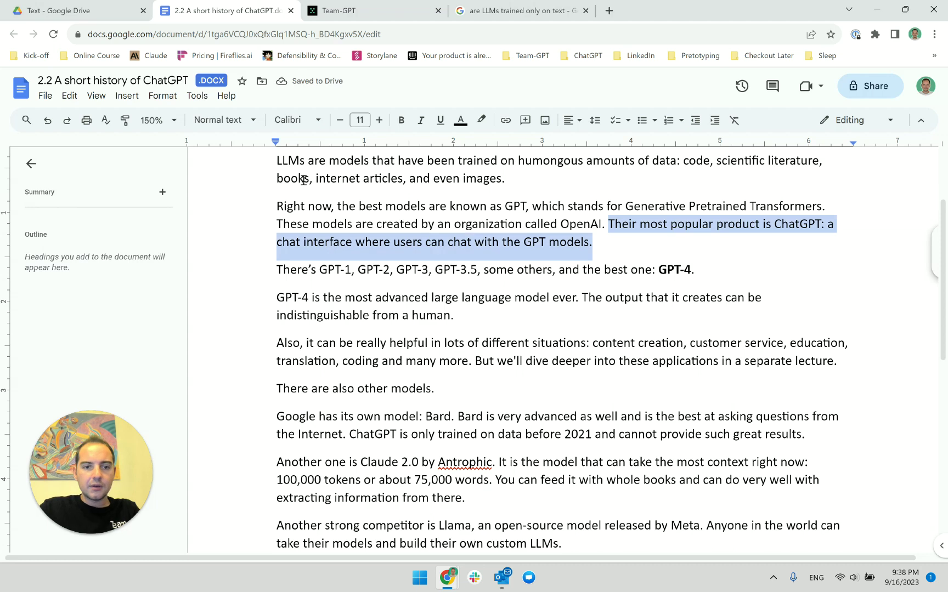
left_click(279, 207, "shift")
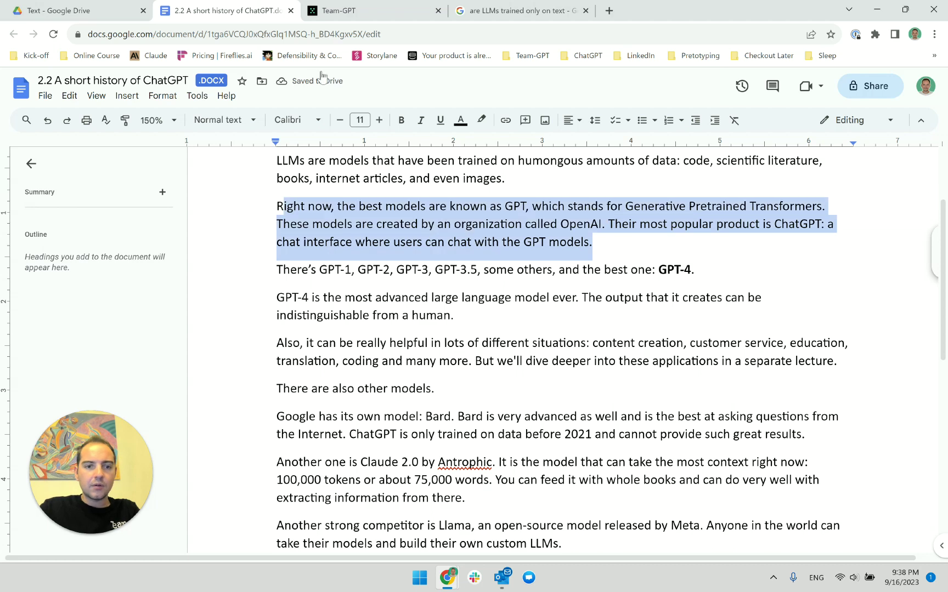
left_click(340, 15)
left_click(261, 9)
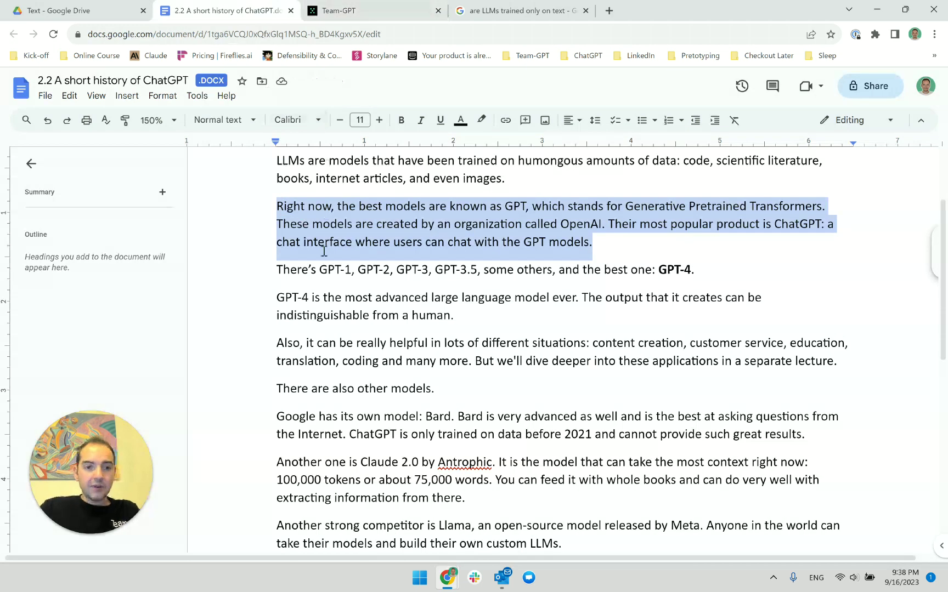
left_click(278, 212)
left_click(630, 256, "shift")
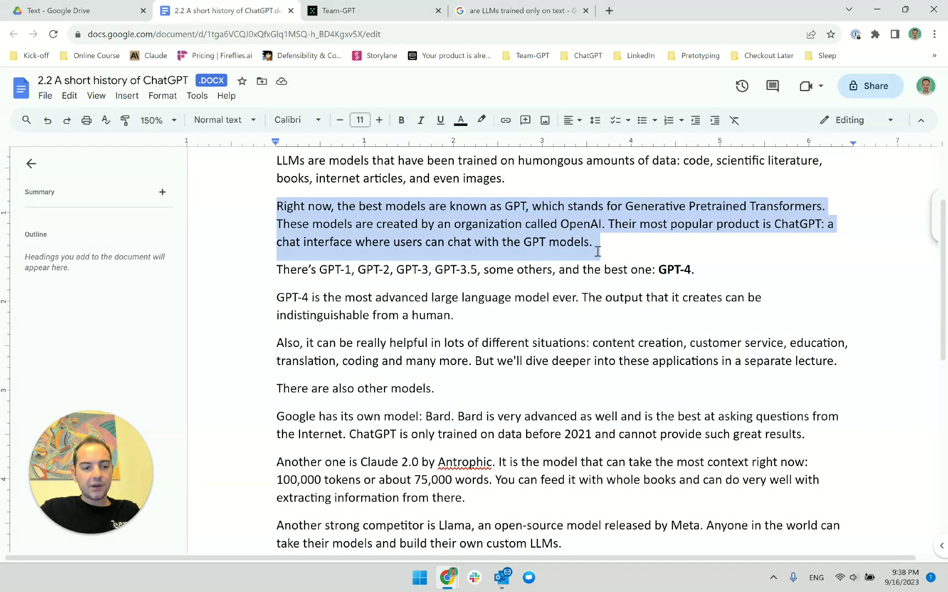
scroll(550, 266, "up", 2)
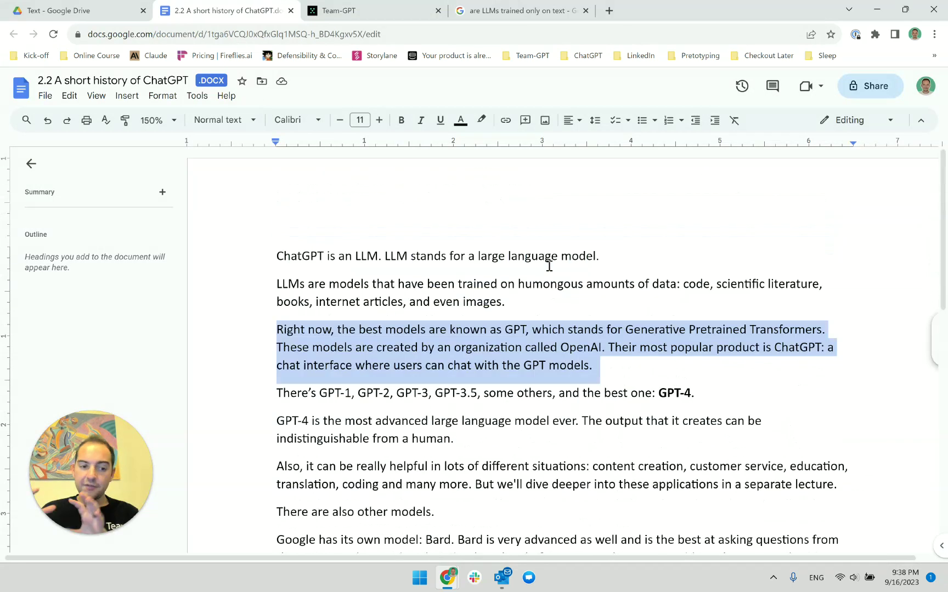
left_click(605, 367)
left_click(262, 333, "shift")
key("ctrl+c")
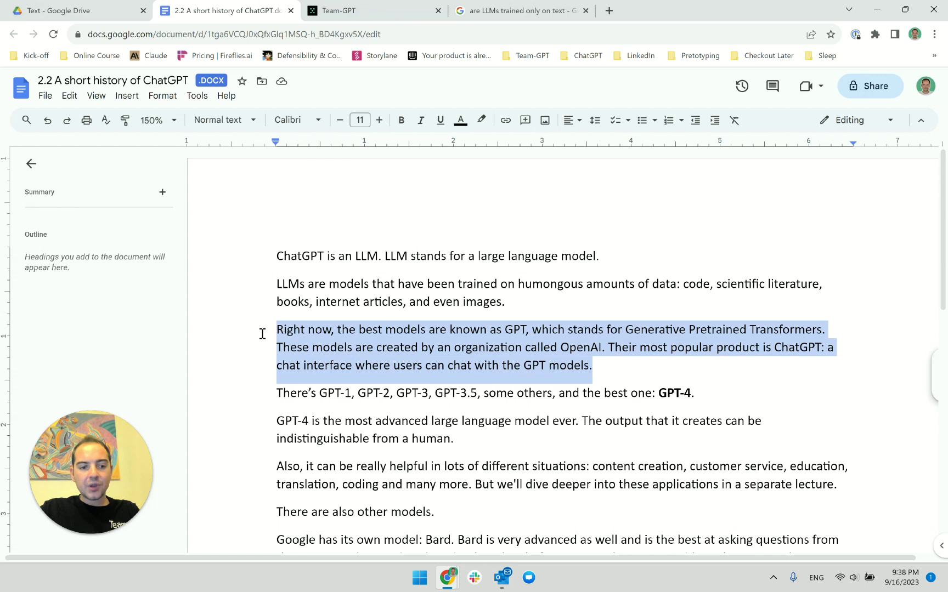
Switch to the Team-GPT chat and send the copied paragraph with the request "Rephrase the last sentence" below it
left_click(384, 8)
left_click(399, 537)
key("ctrl+v")
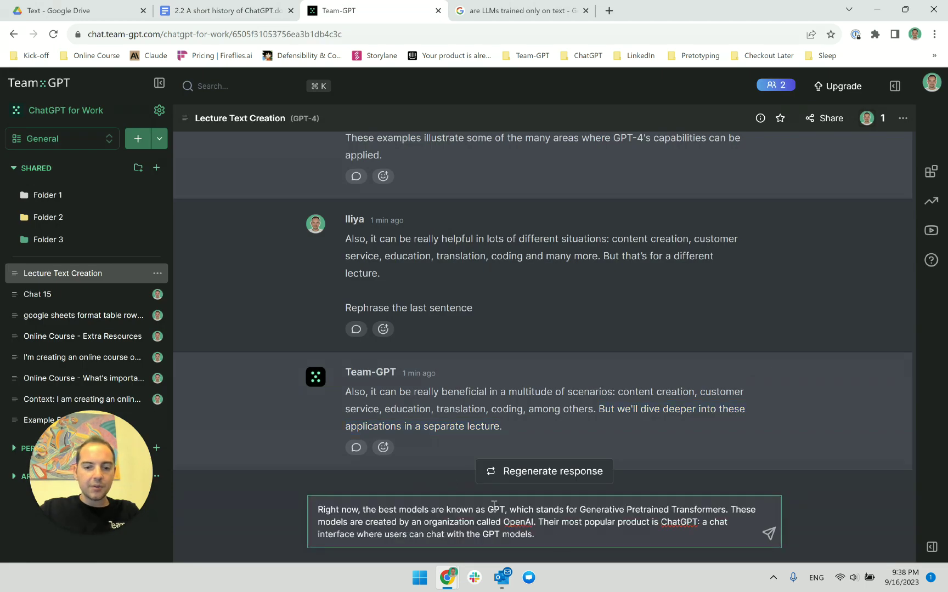
key("shift+Return")
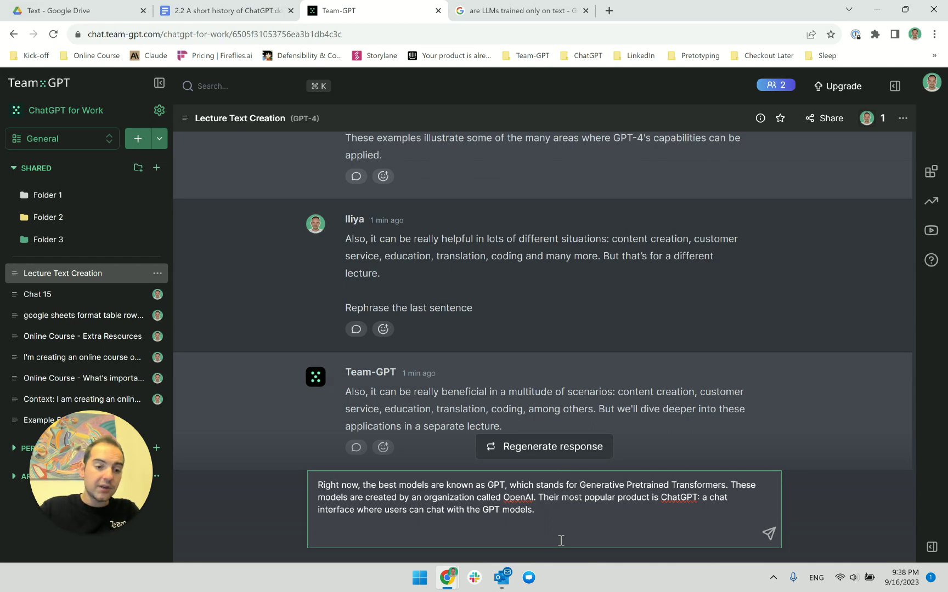
type("Rep")
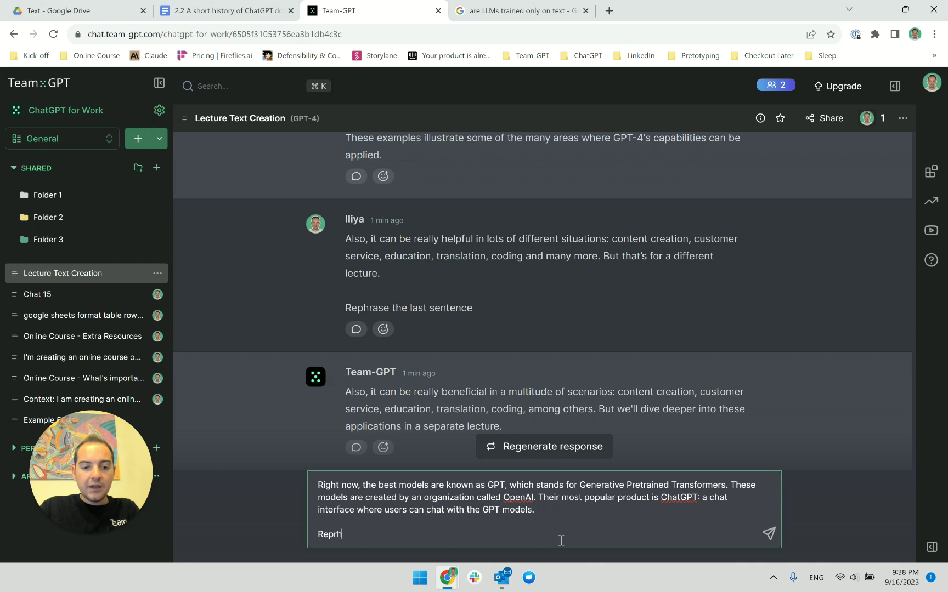
type("hrase the last sentence")
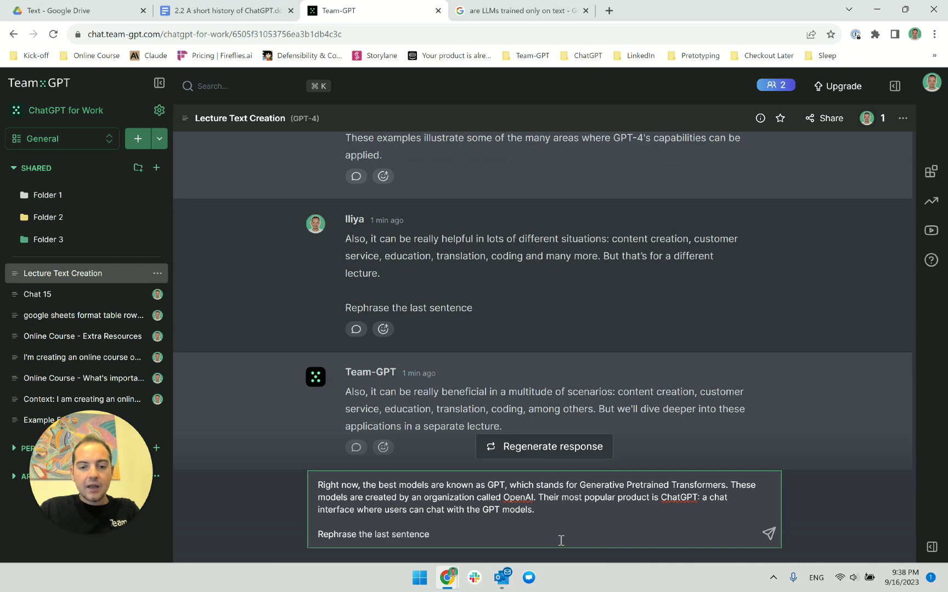
key("Return")
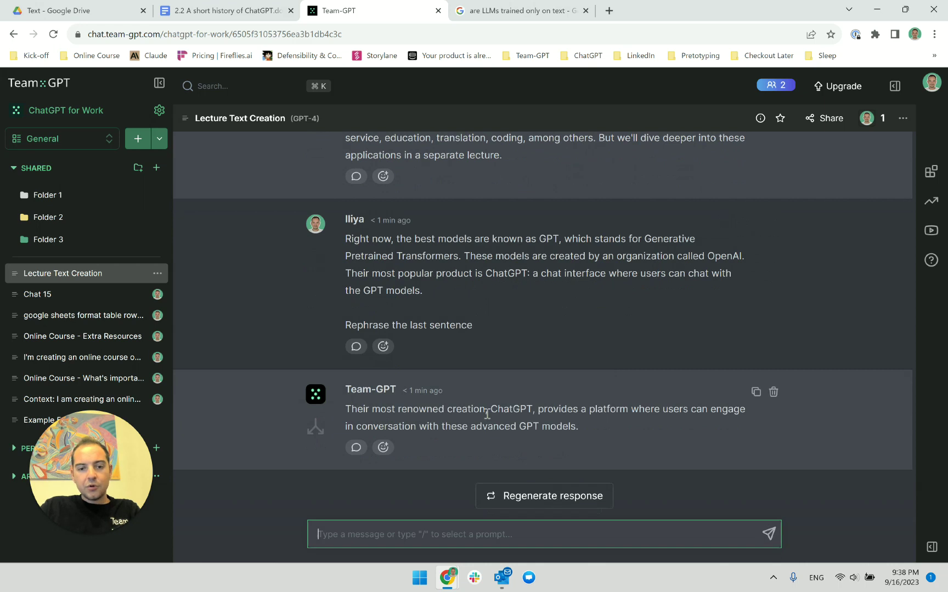
Send the follow-up request "simpler words" in the Team-GPT chat
left_click(391, 540)
type("sim")
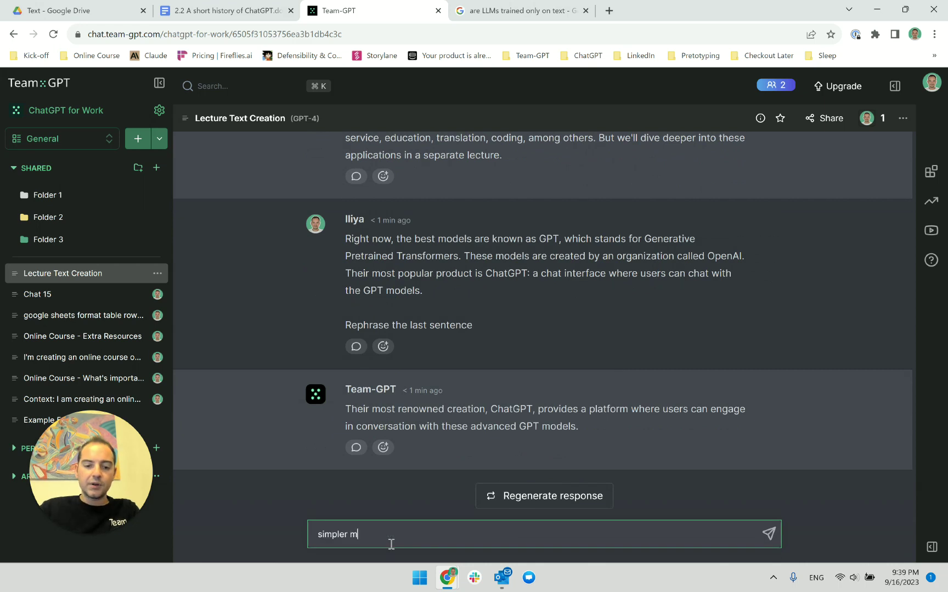
type("pler words")
key("Return")
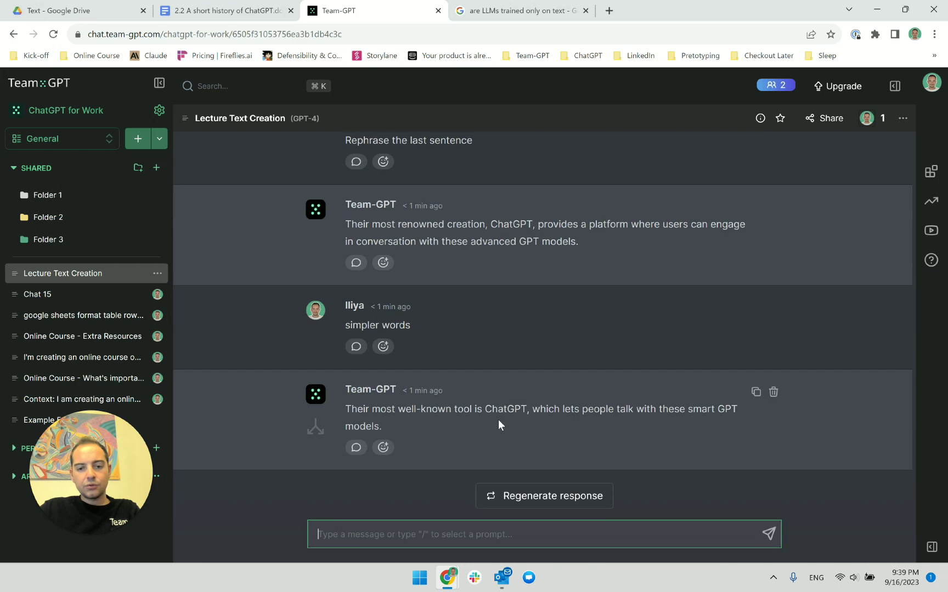
Examine the wording of the simplified Team-GPT reply, especially the clause that follows "ChatGPT"
triple_click(513, 410)
left_click(630, 417)
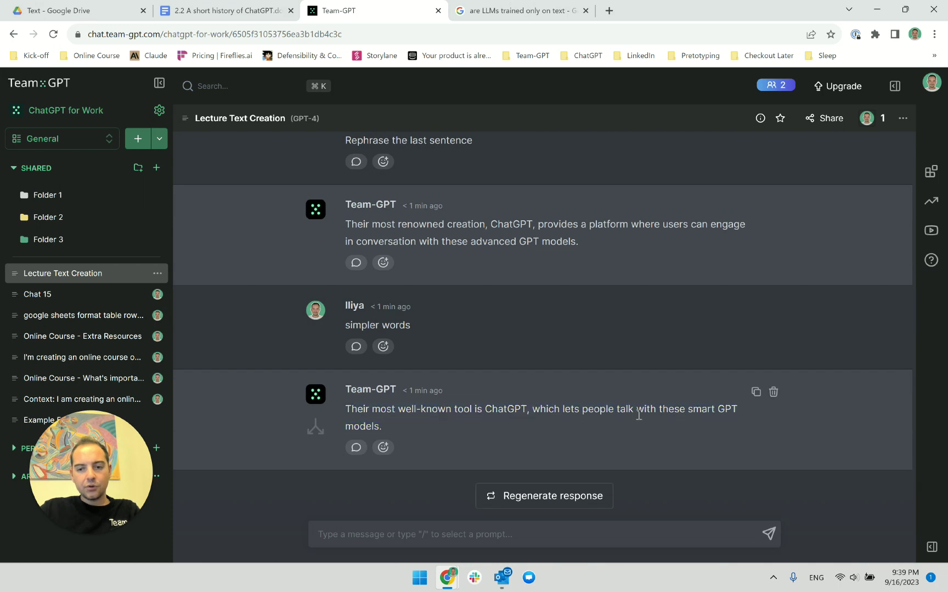
triple_click(630, 417)
left_click(600, 429)
triple_click(601, 427)
left_click(600, 428)
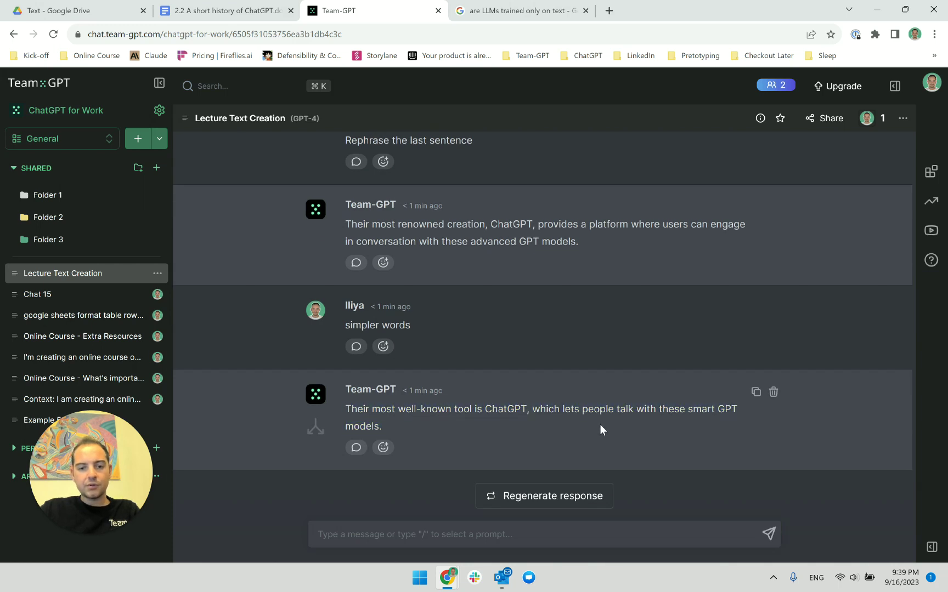
triple_click(519, 412)
left_click(507, 419)
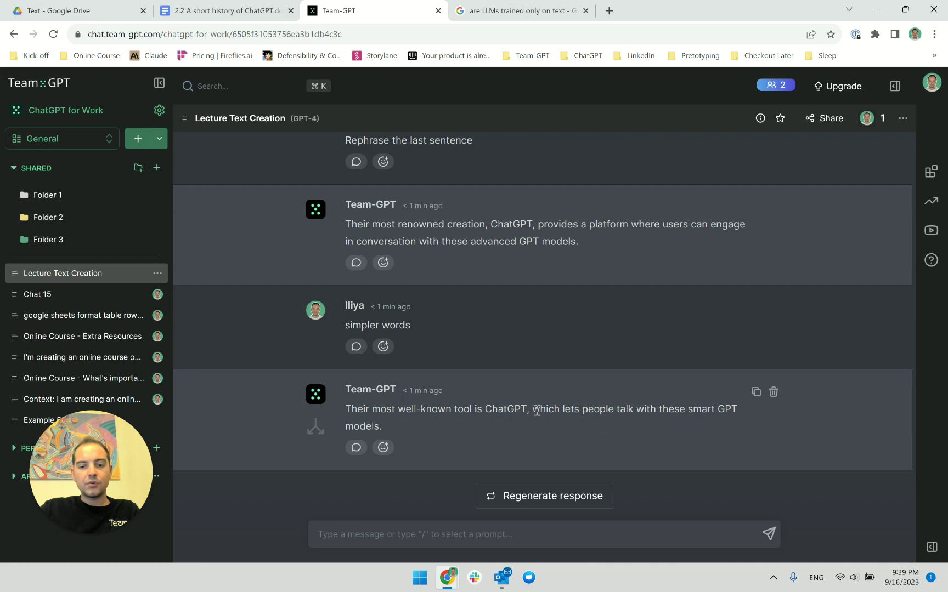
left_click_drag(537, 411, 604, 413)
left_click(637, 413)
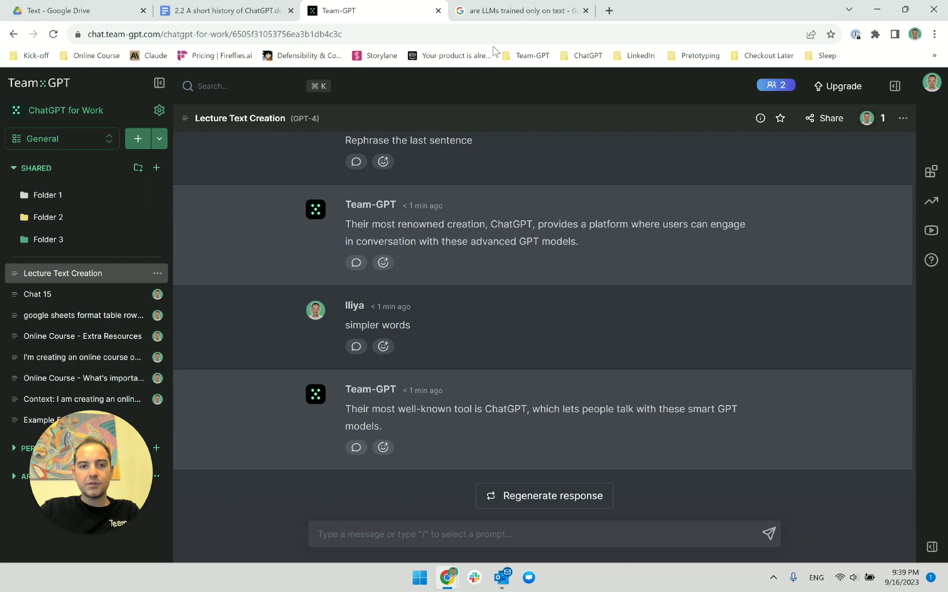
Regenerate the simplified reply and select its clause "where people can chat with these GPT models."
left_click(531, 496)
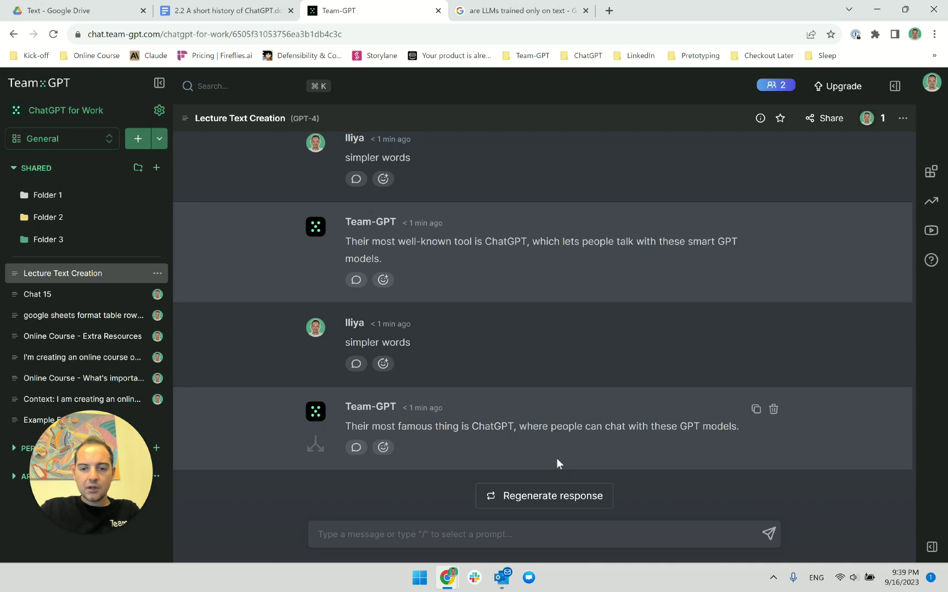
triple_click(613, 427)
left_click_drag(519, 427, 751, 428)
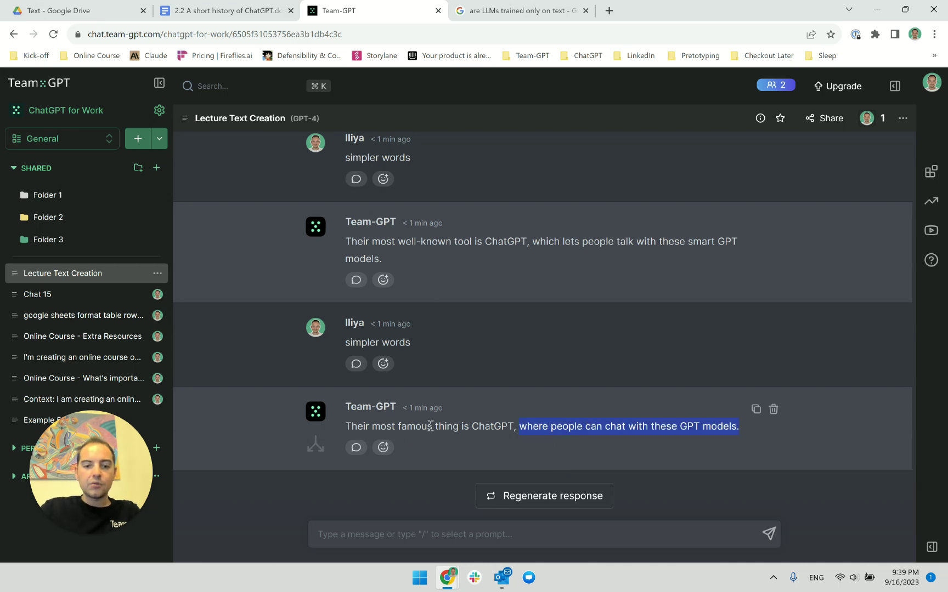
Copy Team-GPT's simplified sentence and paste it over the last sentence of the document's GPT paragraph, removing the extra blank lines
triple_click(454, 432)
key("ctrl+c")
left_click(258, 10)
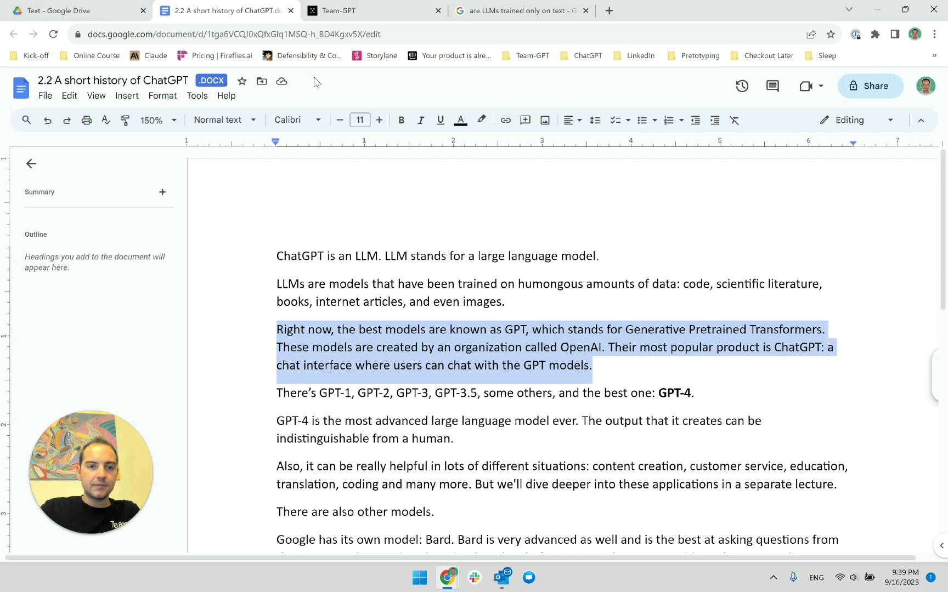
left_click_drag(596, 367, 609, 347)
right_click(611, 349)
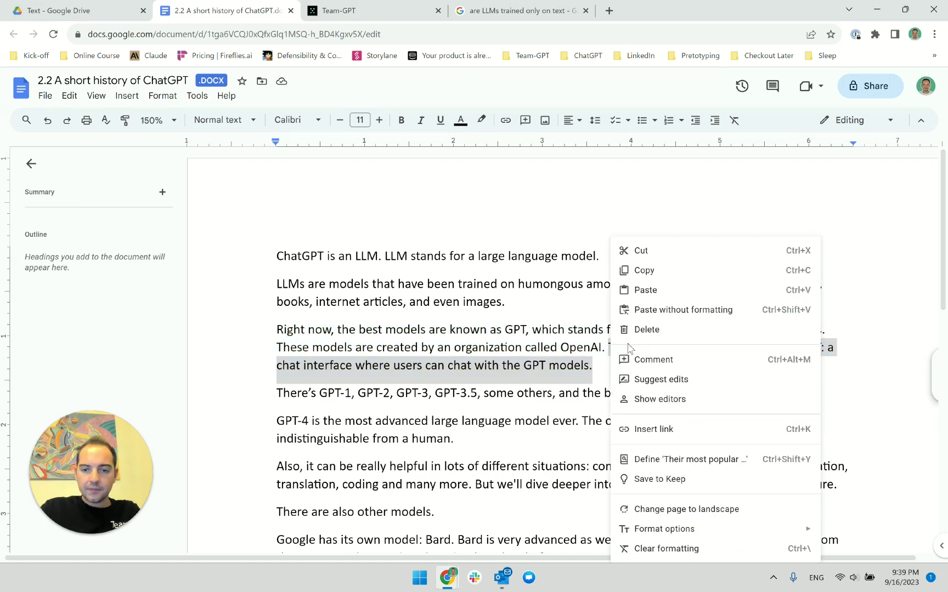
left_click(646, 308)
key("BackSpace")
key("BackSpace")
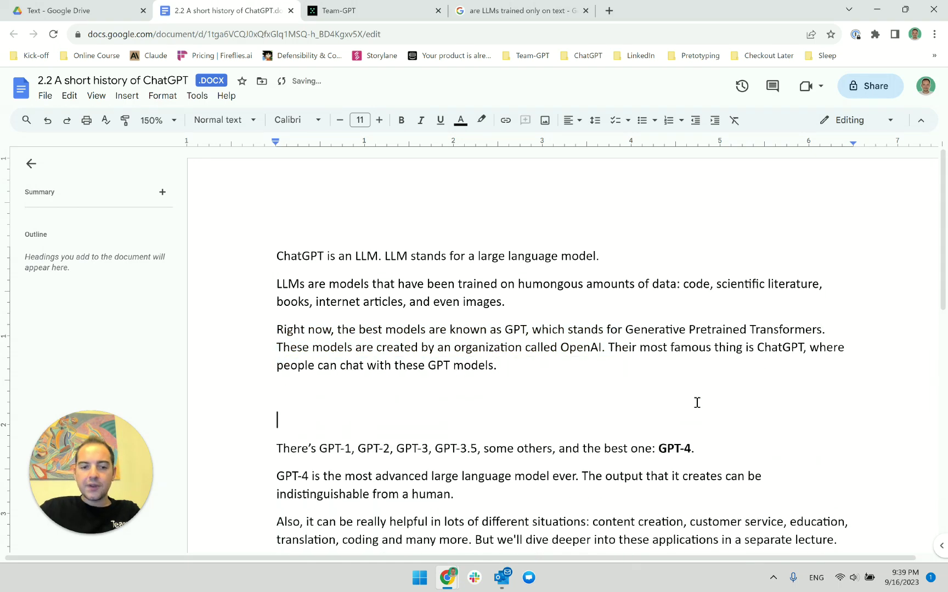
Replace "thing" with "product" in the pasted sentence about ChatGPT
double_click(733, 349)
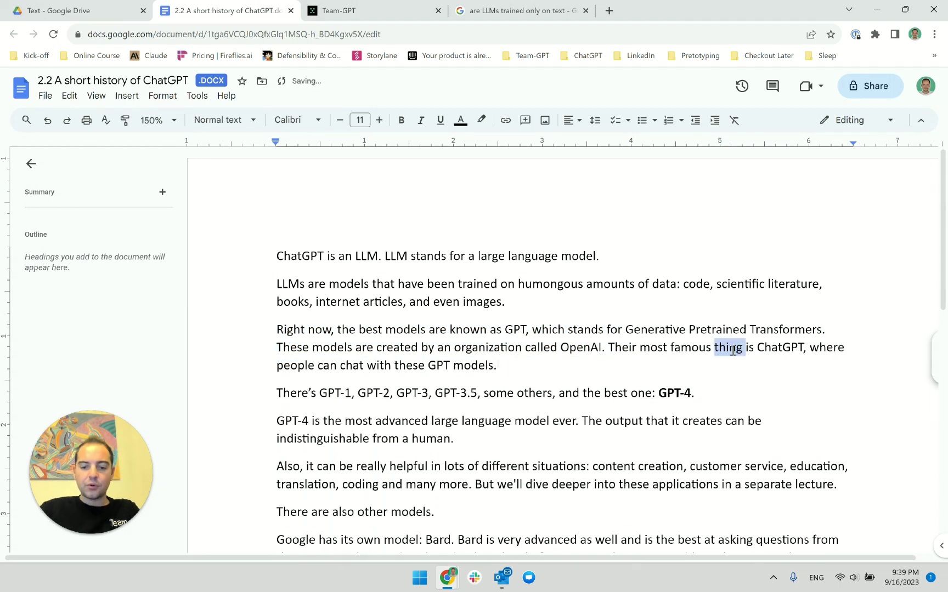
type("product")
left_click(664, 349)
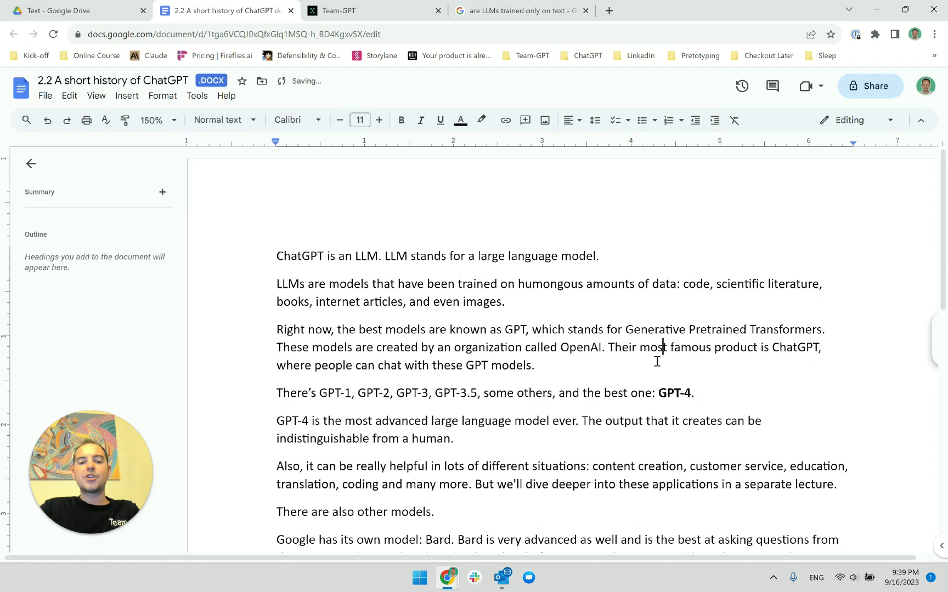
left_click(657, 361)
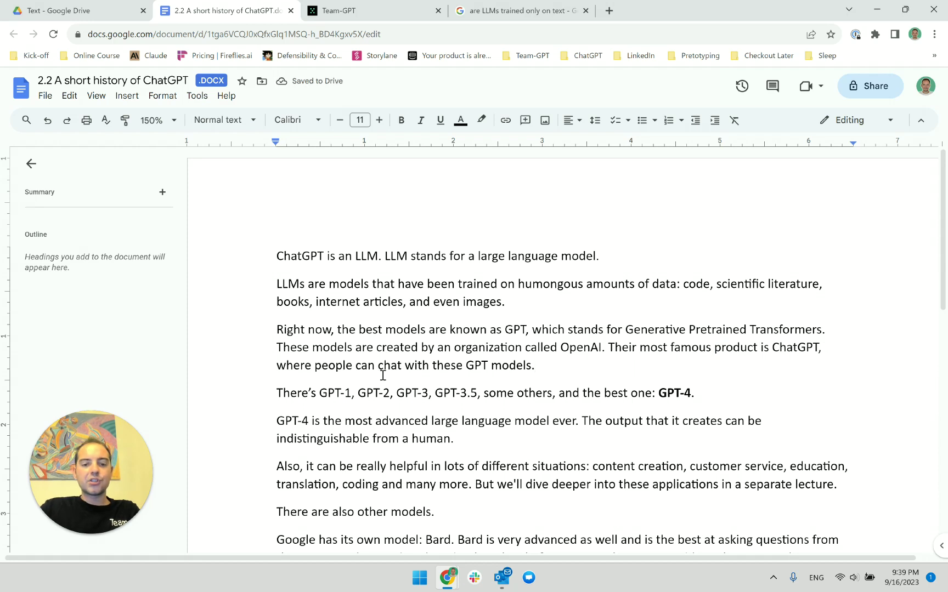
left_click(492, 369)
left_click(549, 372)
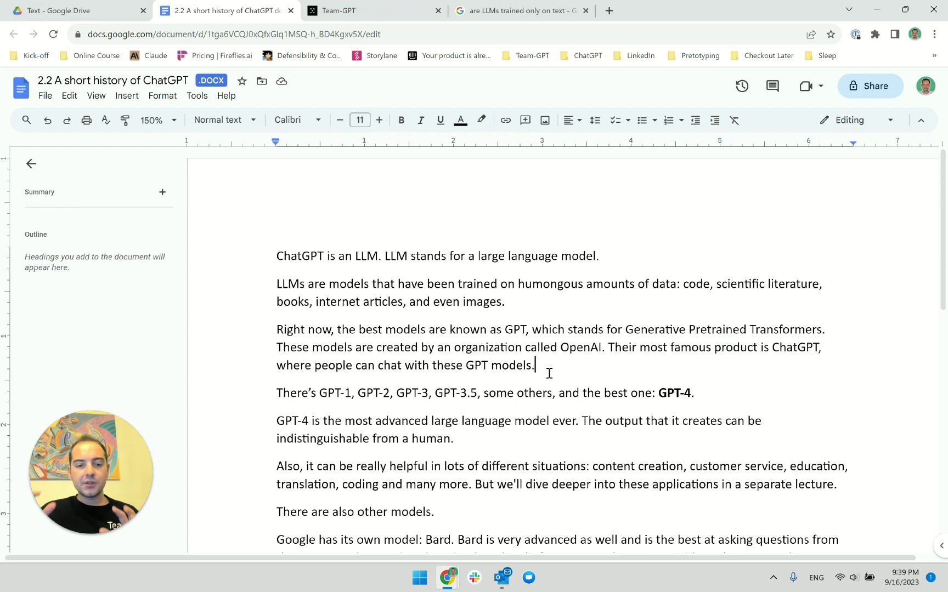
Review the paragraphs on GPT-4, its helpful applications and the line introducing other models
scroll(544, 370, "down", 5)
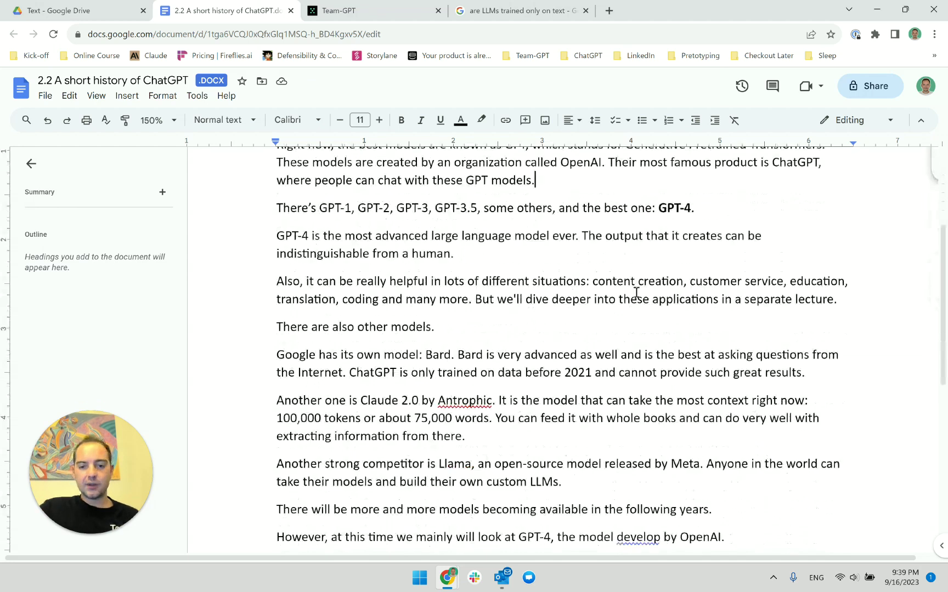
scroll(639, 274, "up", 2)
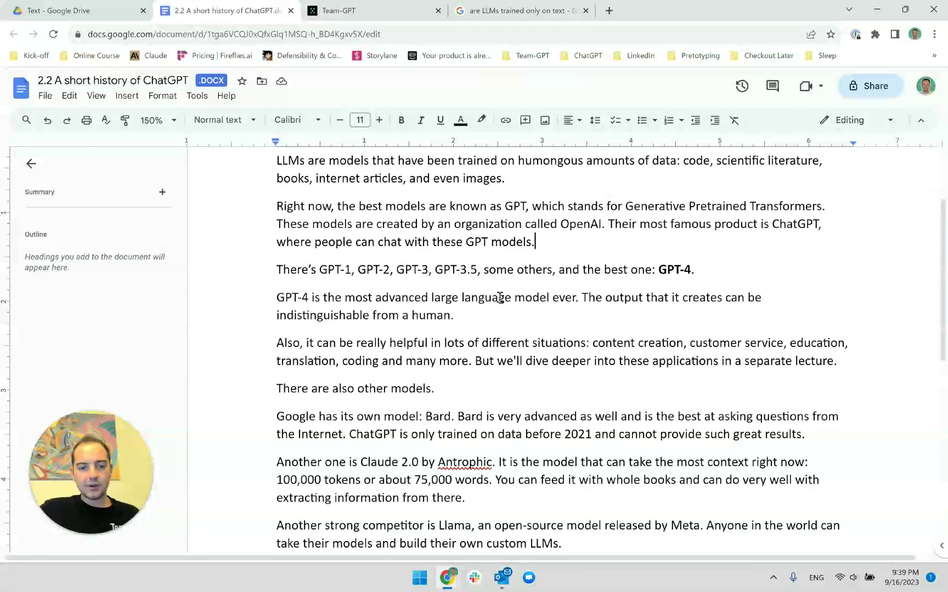
scroll(500, 298, "down", 1)
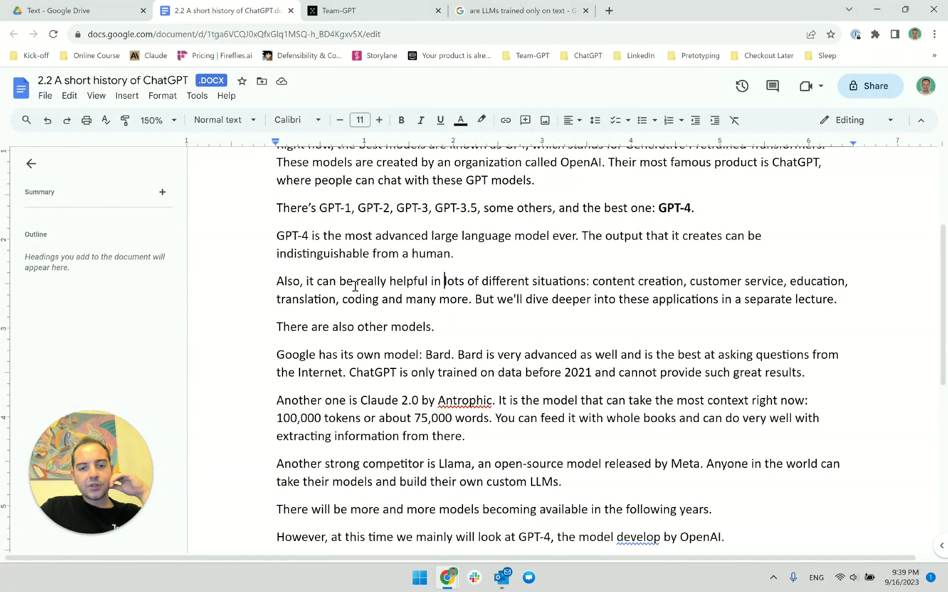
triple_click(426, 281)
left_click(425, 281)
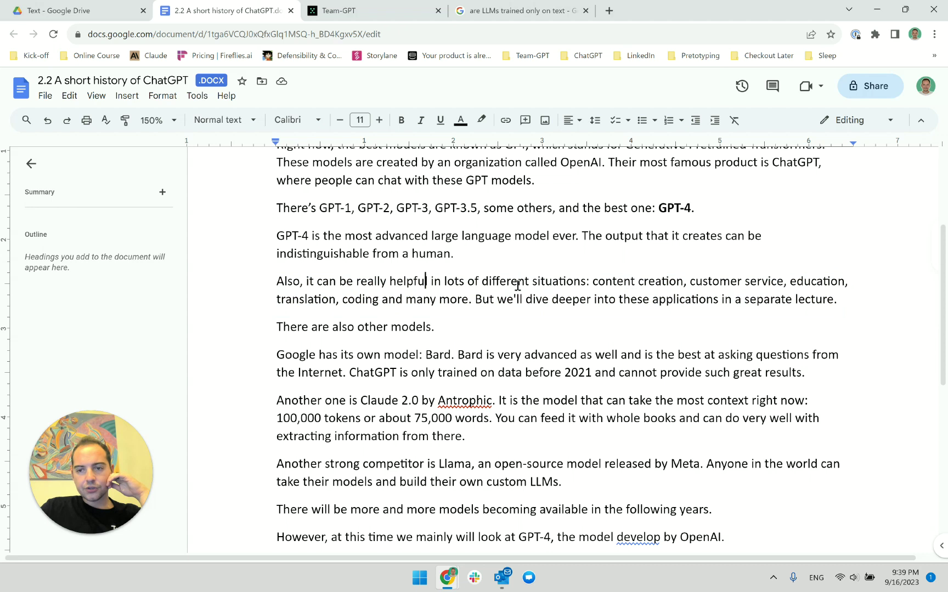
scroll(517, 286, "down", 1)
double_click(469, 275)
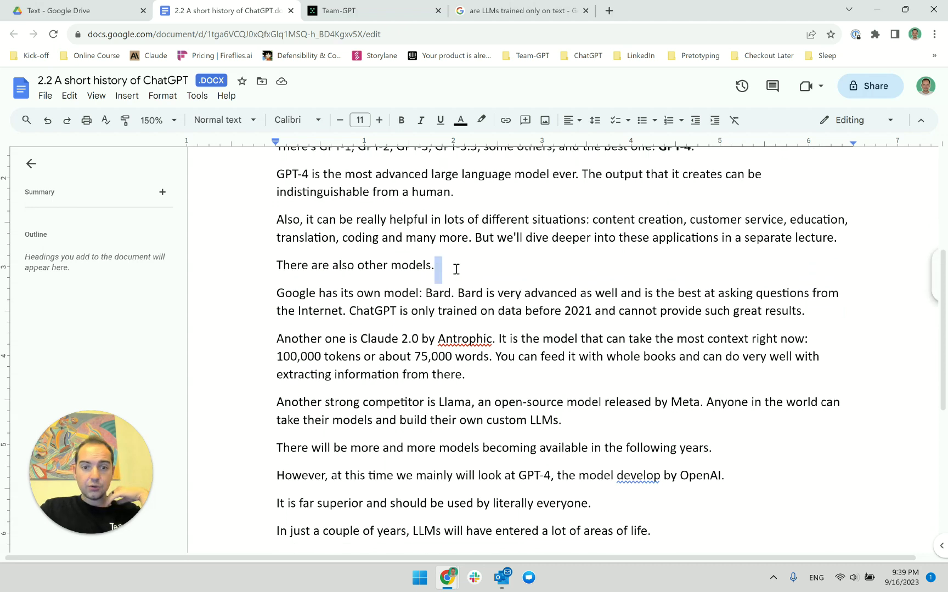
left_click(456, 268)
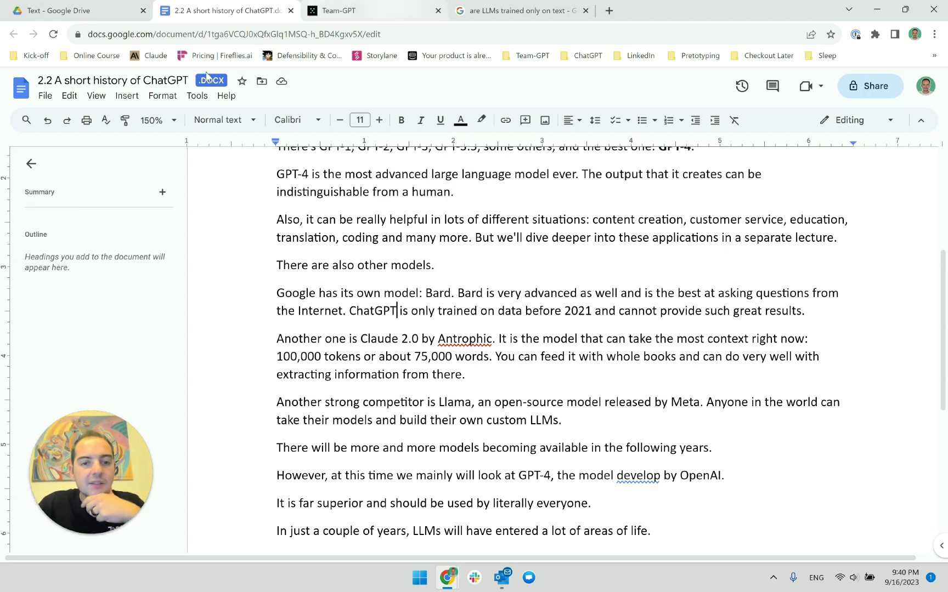
Examine the wording of the Google Bard paragraph, including its comparison with ChatGPT's training data
left_click(411, 295)
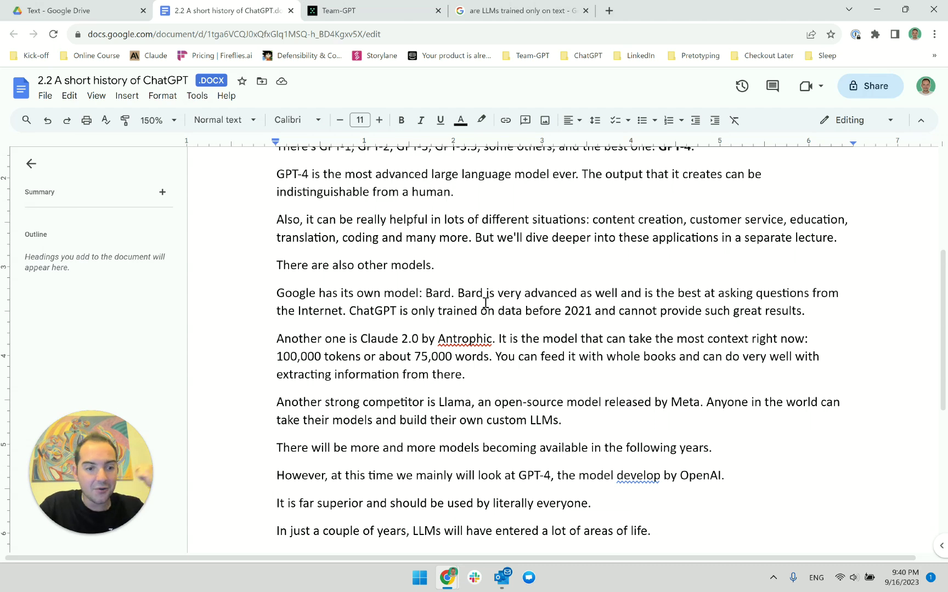
scroll(485, 302, "up", 3)
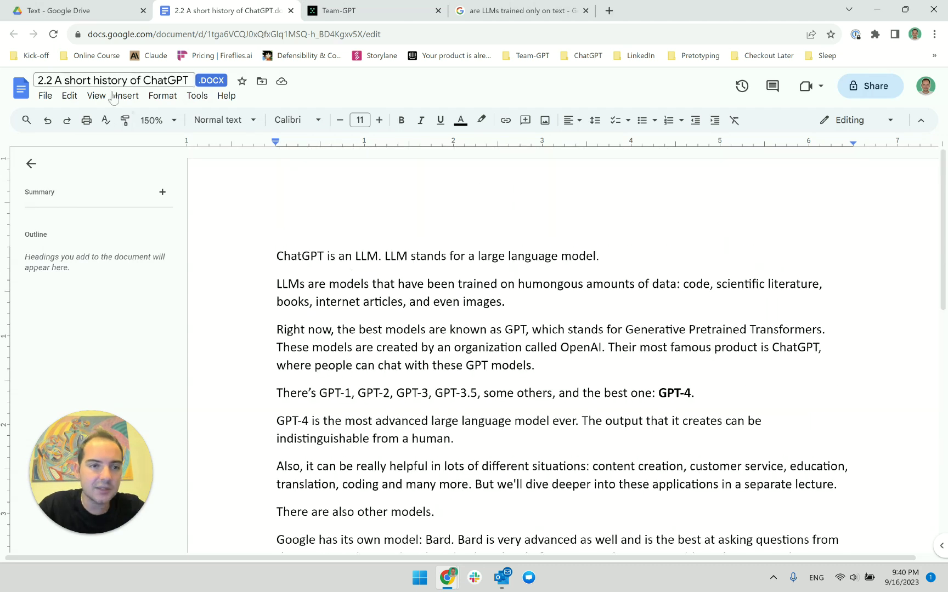
scroll(444, 332, "down", 2)
left_click(471, 334)
scroll(470, 334, "down", 1)
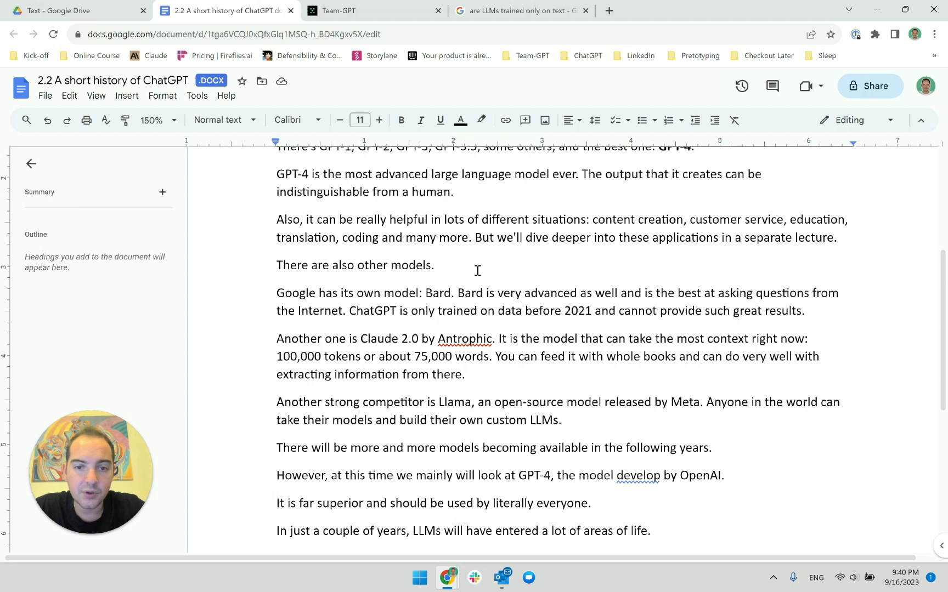
left_click_drag(463, 293, 614, 294)
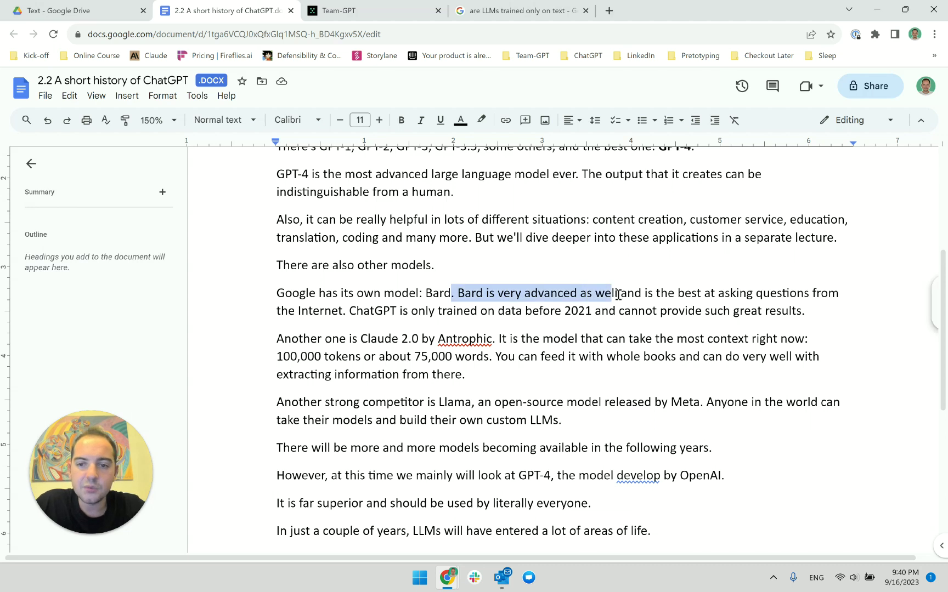
left_click(615, 293)
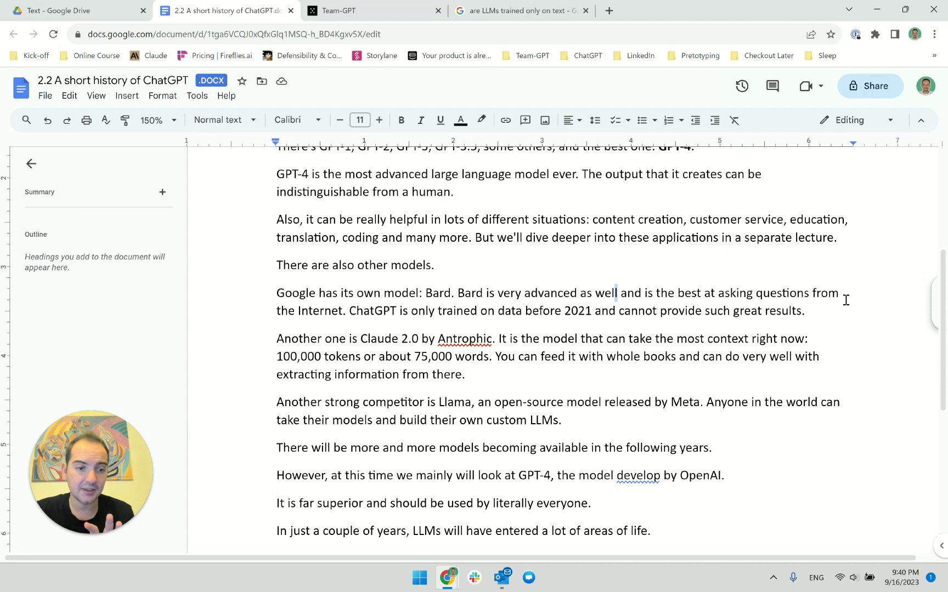
triple_click(446, 311)
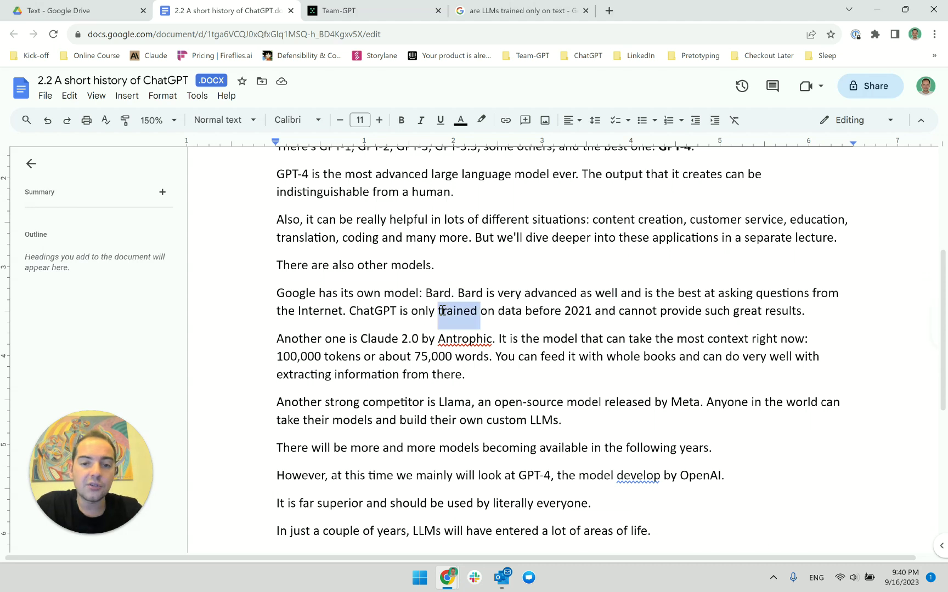
double_click(489, 311)
left_click(490, 317)
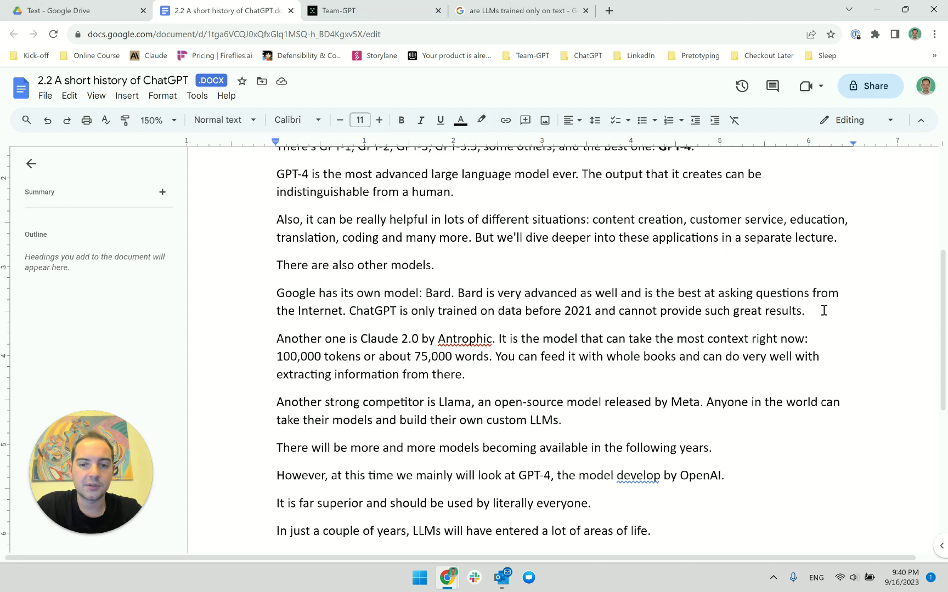
Copy the Google Bard paragraph from the document and paste it into a new message in the Team-GPT chat
left_click_drag(823, 308, 273, 291)
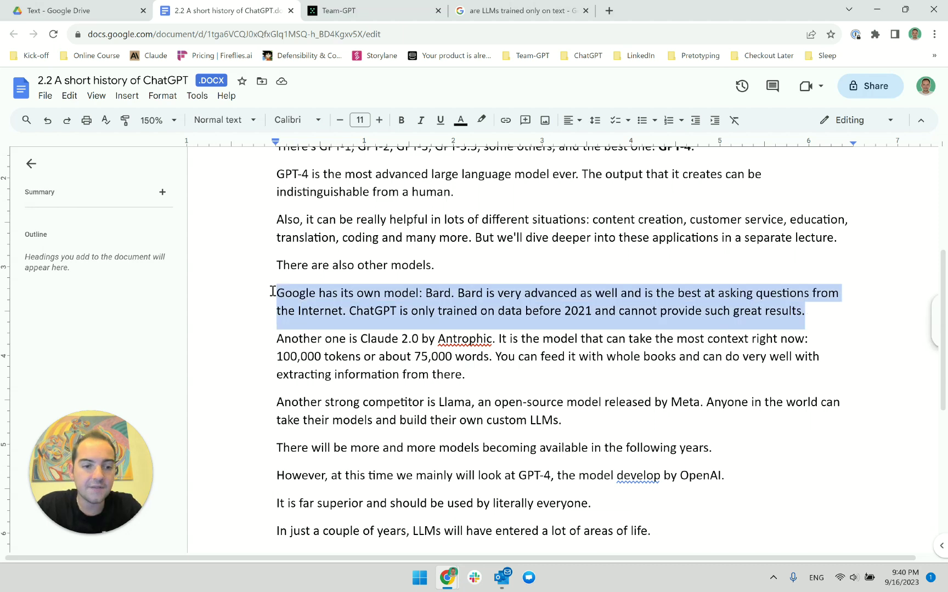
left_click(381, 8)
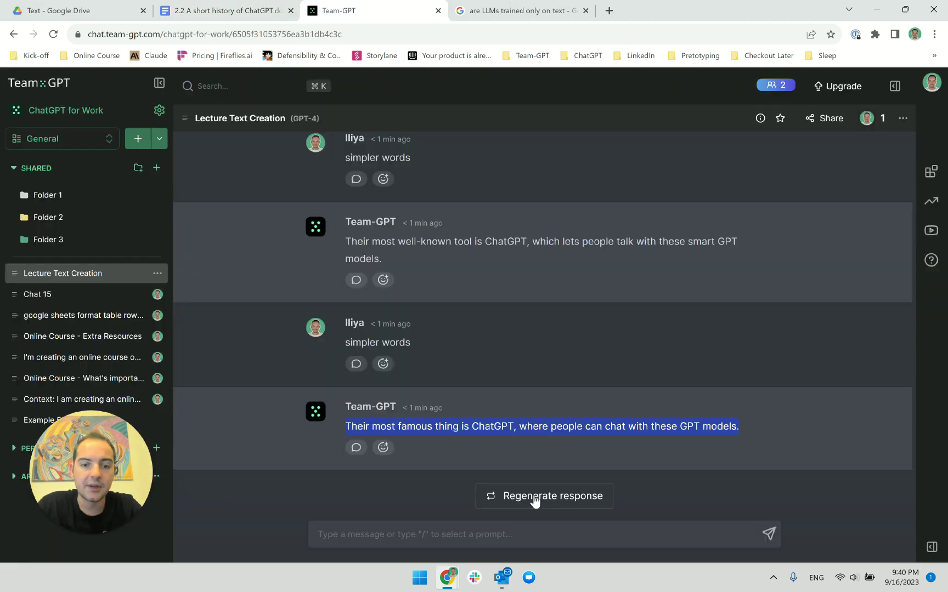
left_click(453, 535)
key("Return")
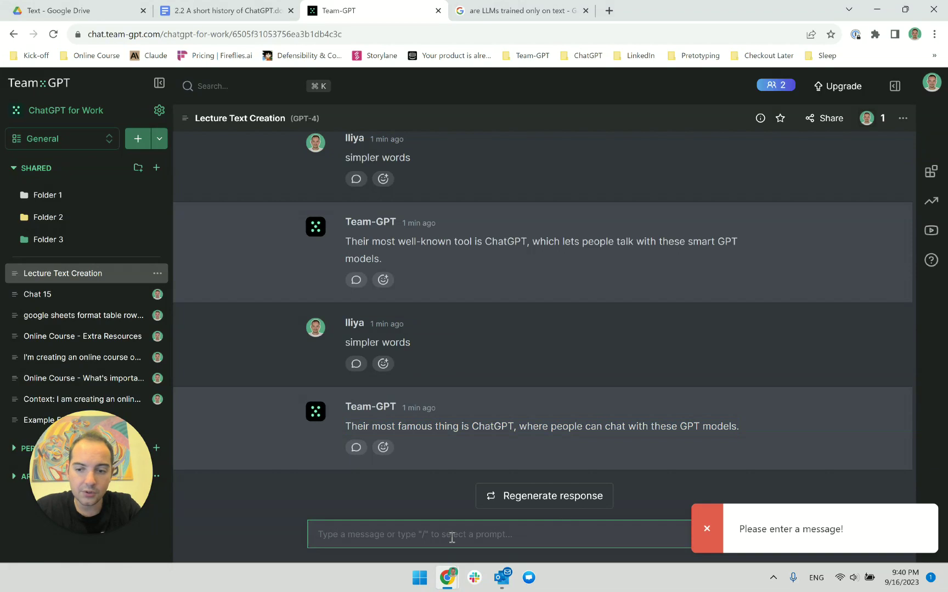
left_click(707, 530)
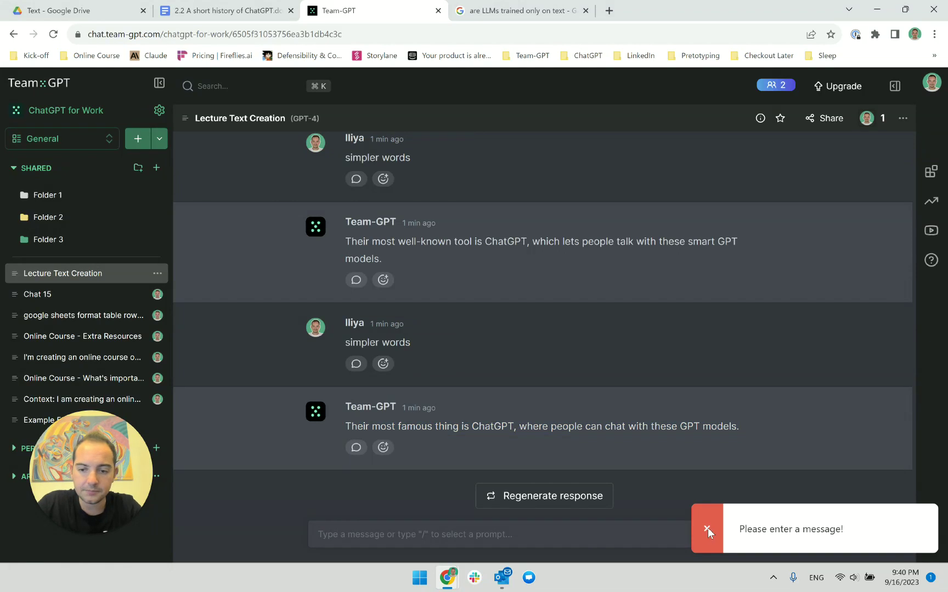
left_click(587, 531)
key("ctrl+v")
key("shift+Return")
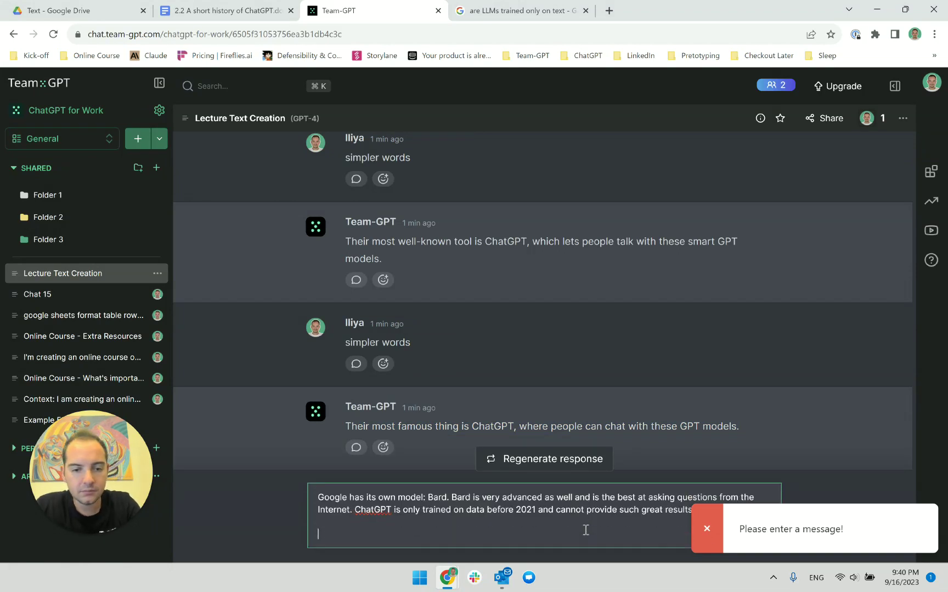
Write the request "Rephrase this paragraph to sound better. Use simple words" below the pasted Bard paragraph
type("Reprha")
key("BackSpace")
key("BackSpace")
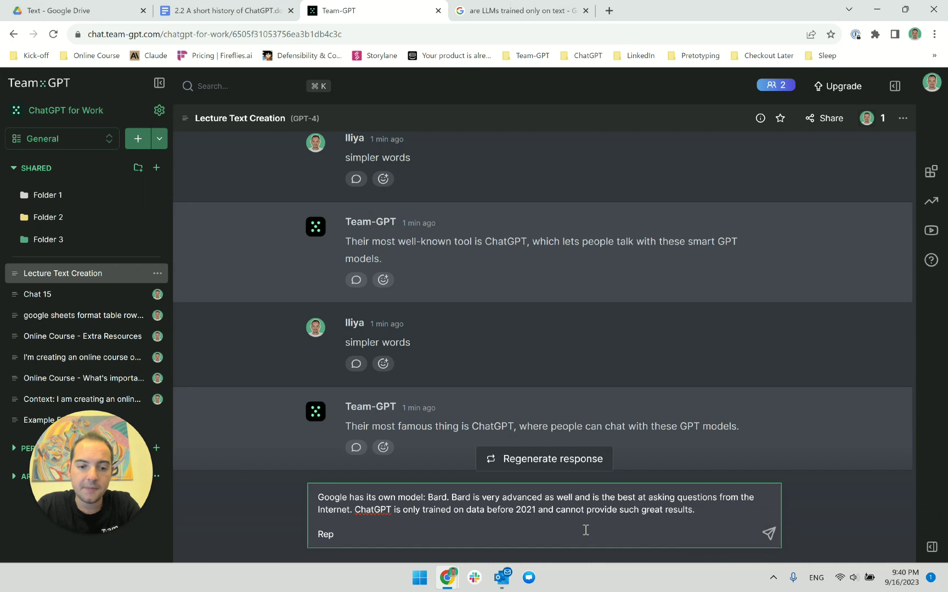
type("hrase this paragra")
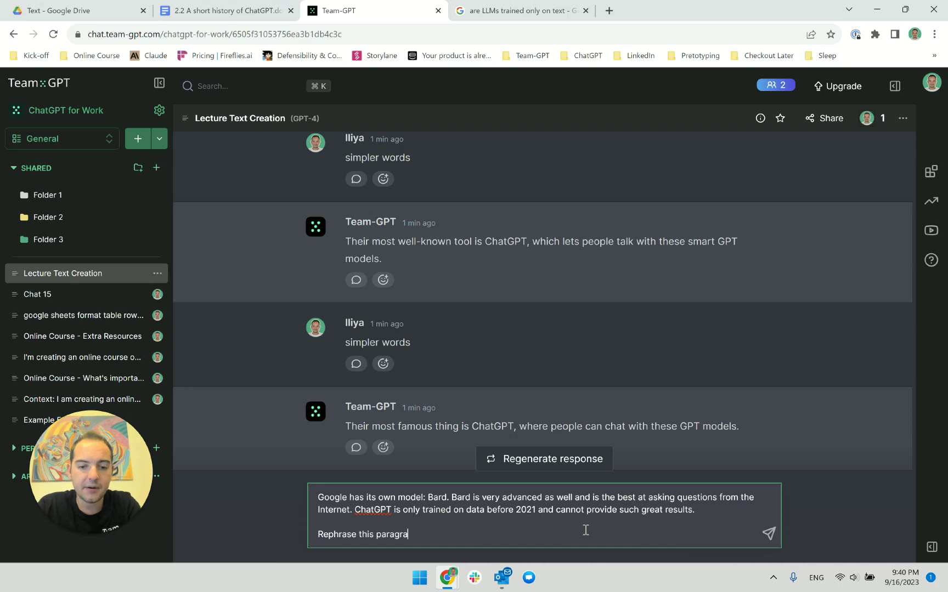
type("ph to sound ")
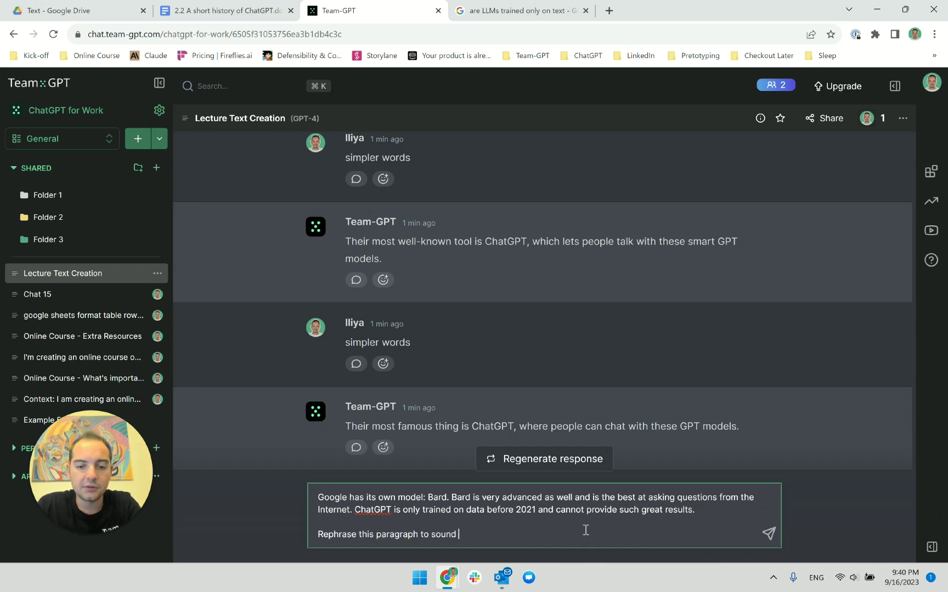
type("better.")
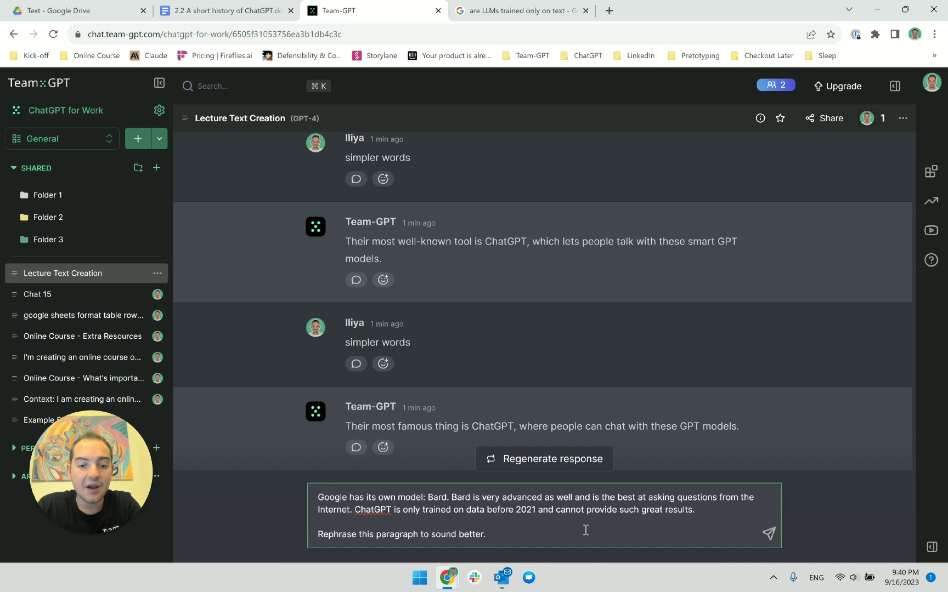
type(" Use simple words")
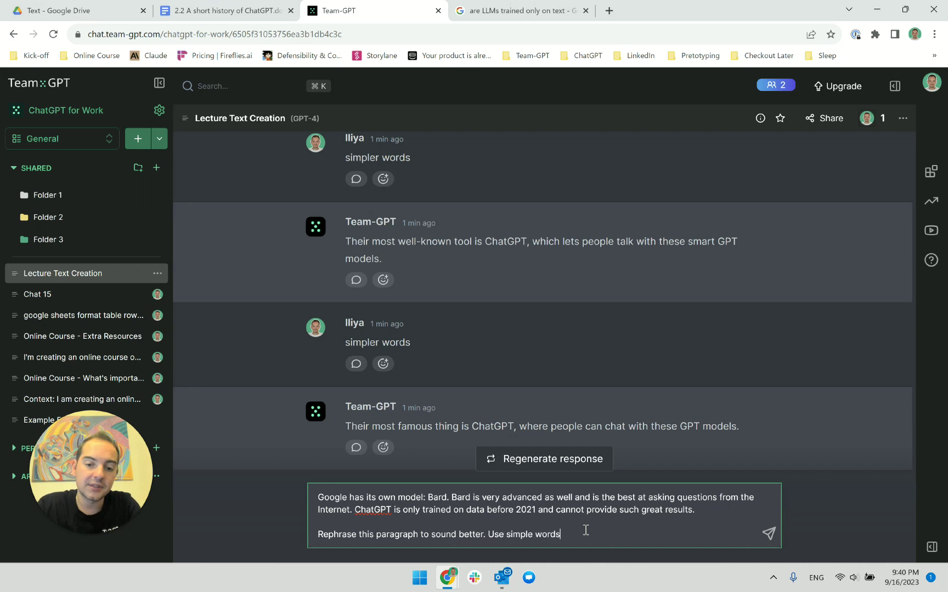
Submit the prompt asking to rephrase the Google Bard paragraph with simple words, and read through the reply
key("Return")
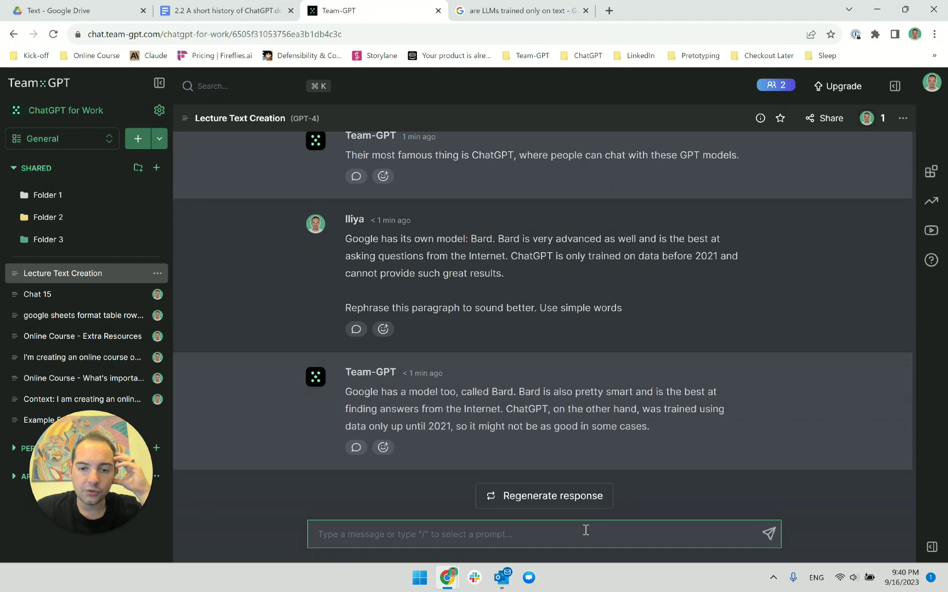
triple_click(631, 422)
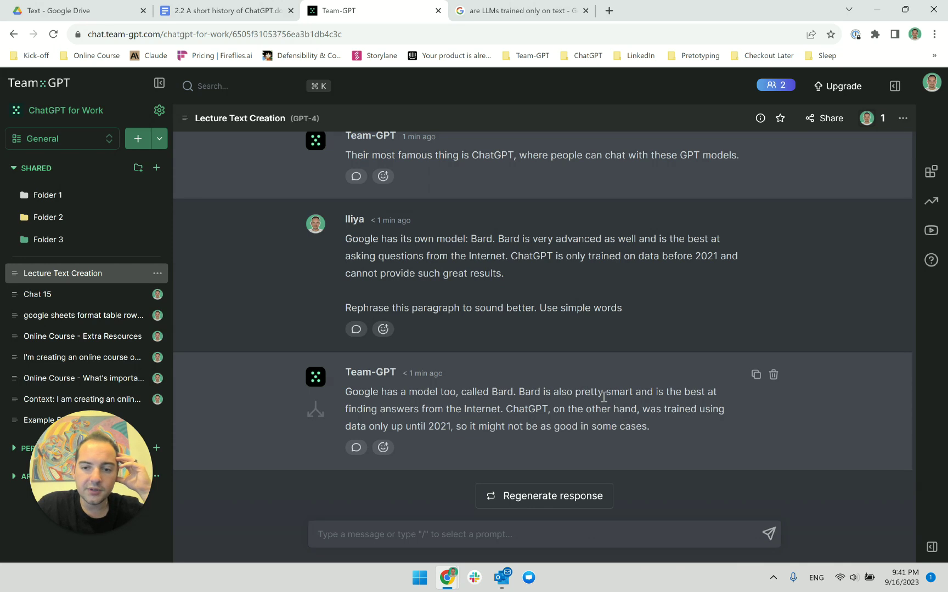
left_click(635, 423)
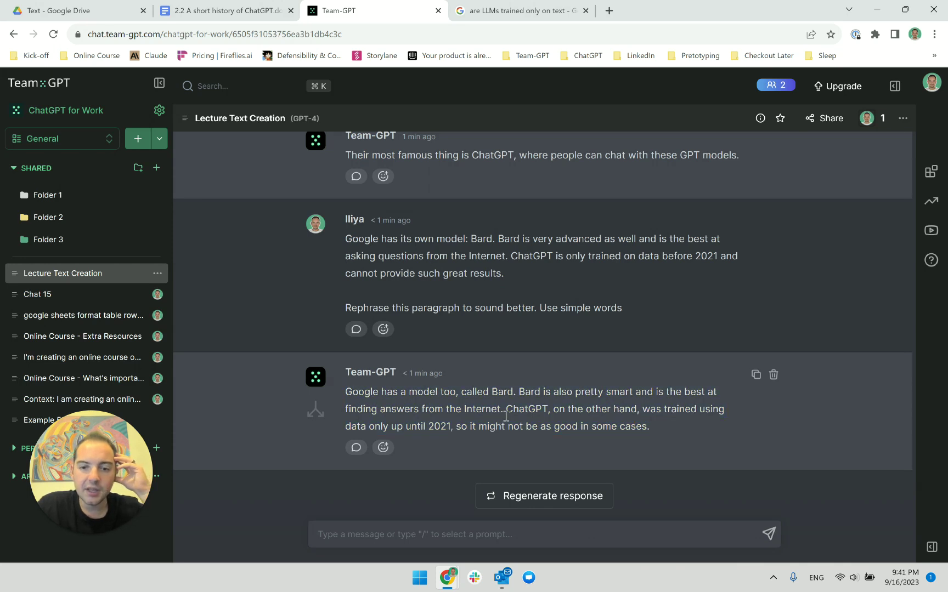
triple_click(526, 409)
left_click(619, 417)
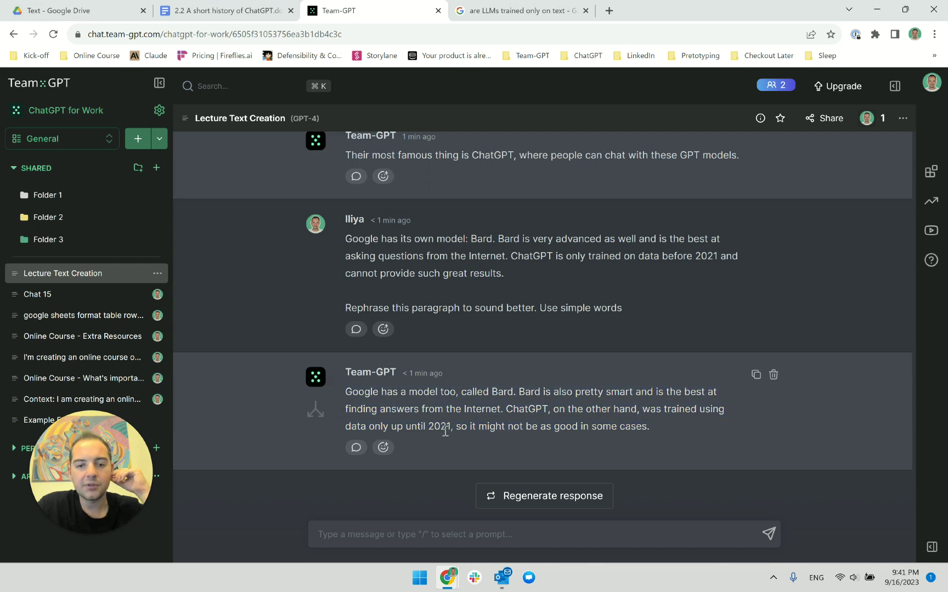
left_click_drag(459, 431, 646, 433)
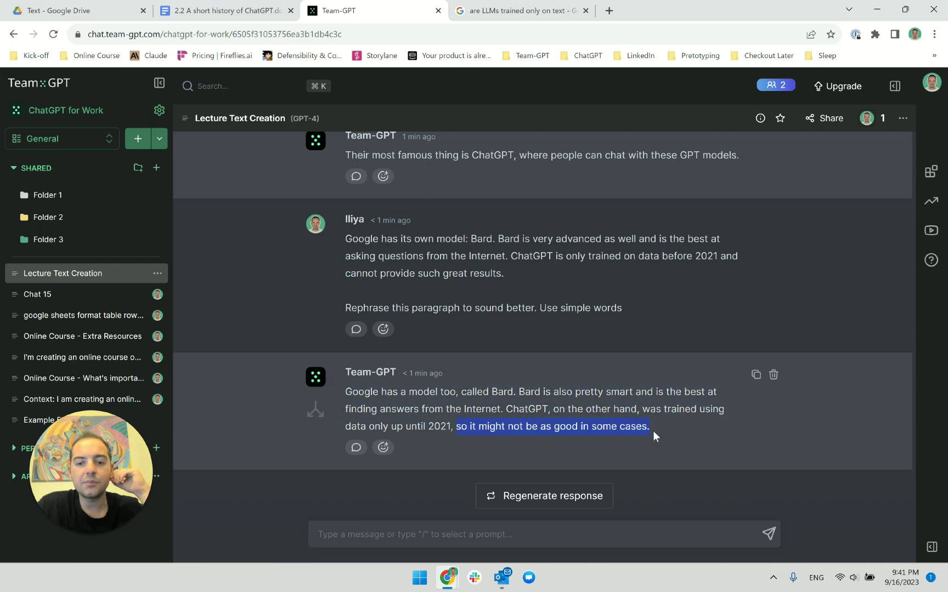
left_click(655, 430)
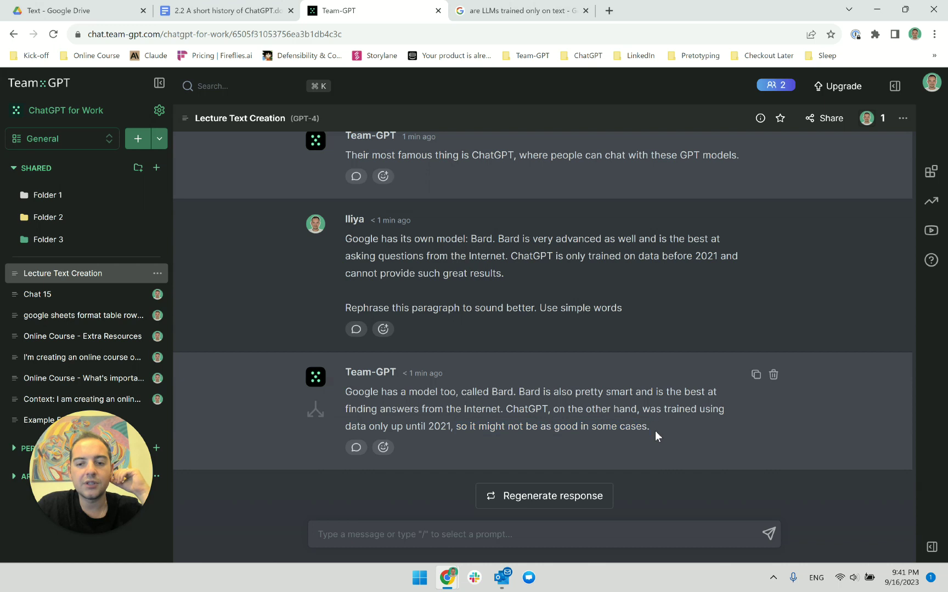
Regenerate the rephrased Google Bard paragraph and read the new version
left_click(573, 498)
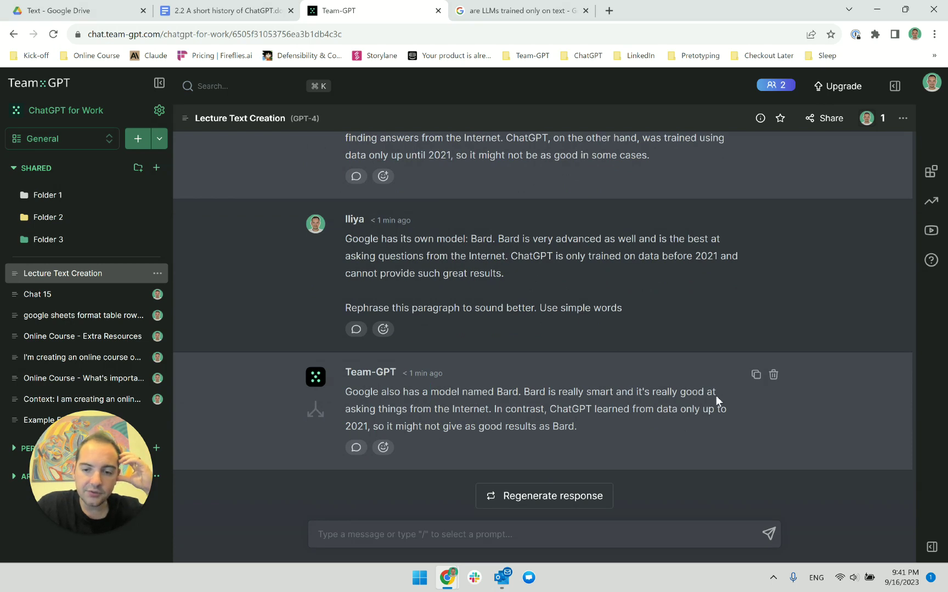
left_click(480, 415)
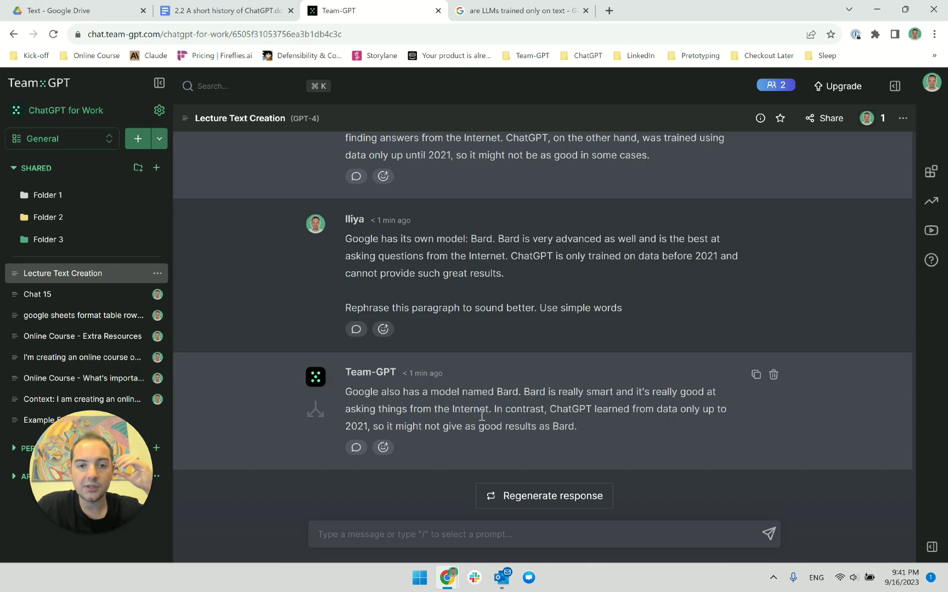
triple_click(546, 413)
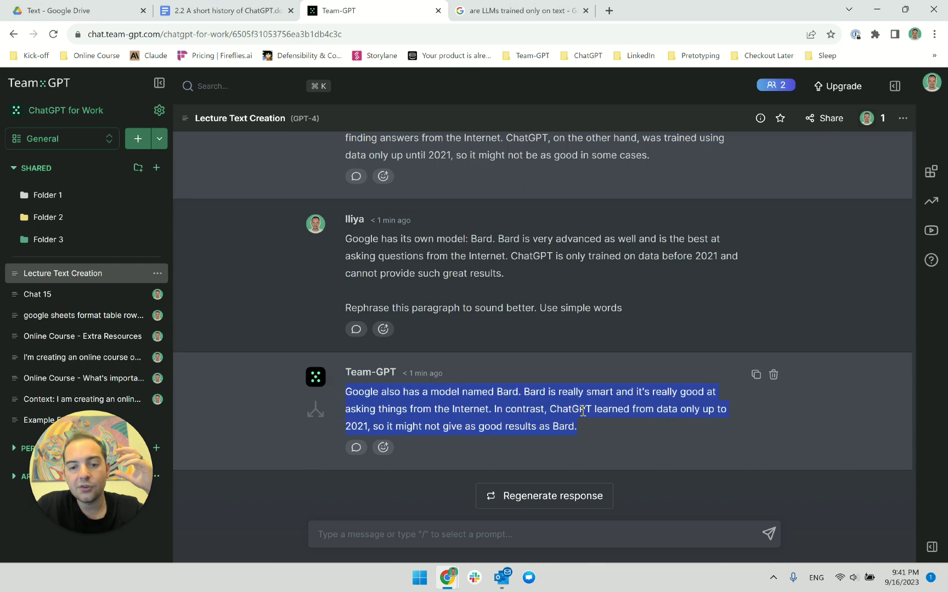
left_click(574, 426)
Send the follow-up prompt "A bit better wording (maybe not so simple)" in the lecture text chat
left_click(504, 530)
type("A bit m")
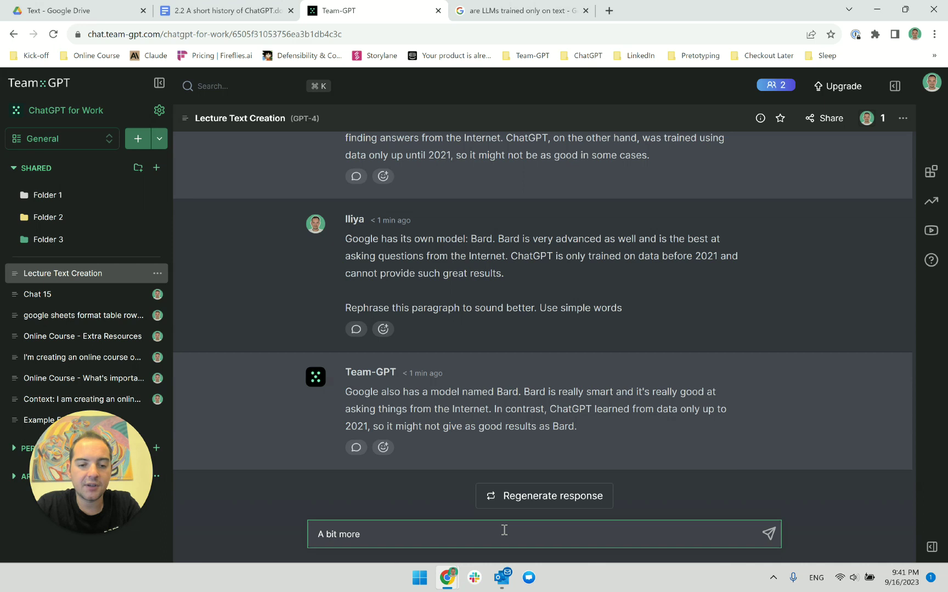
key("BackSpace")
type("better wordin")
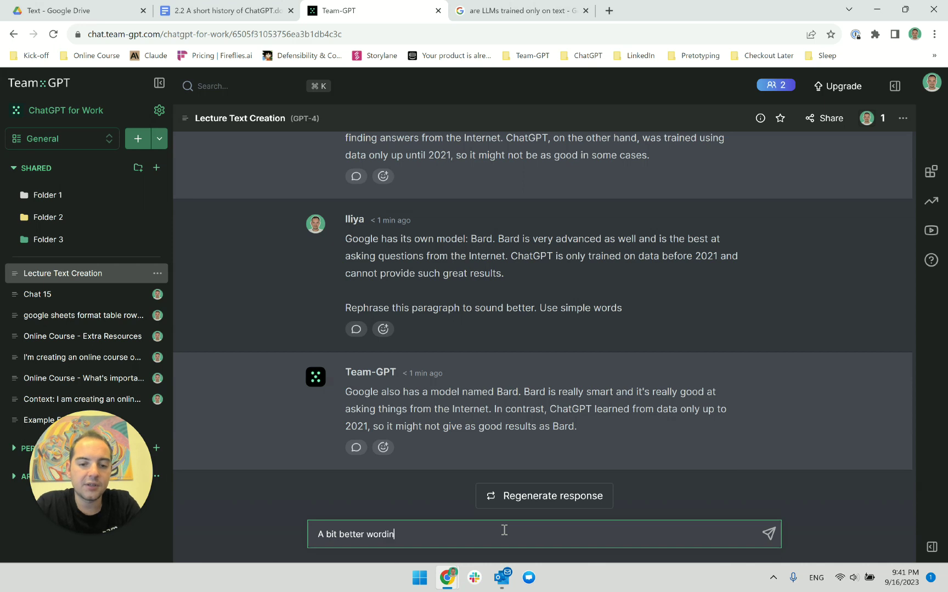
type("g (maybe not so simple)")
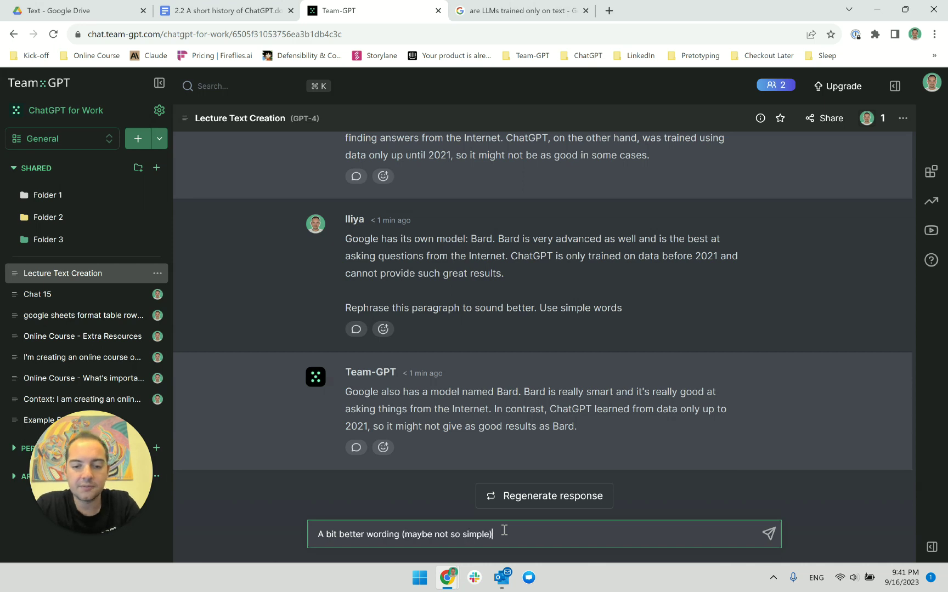
key("Return")
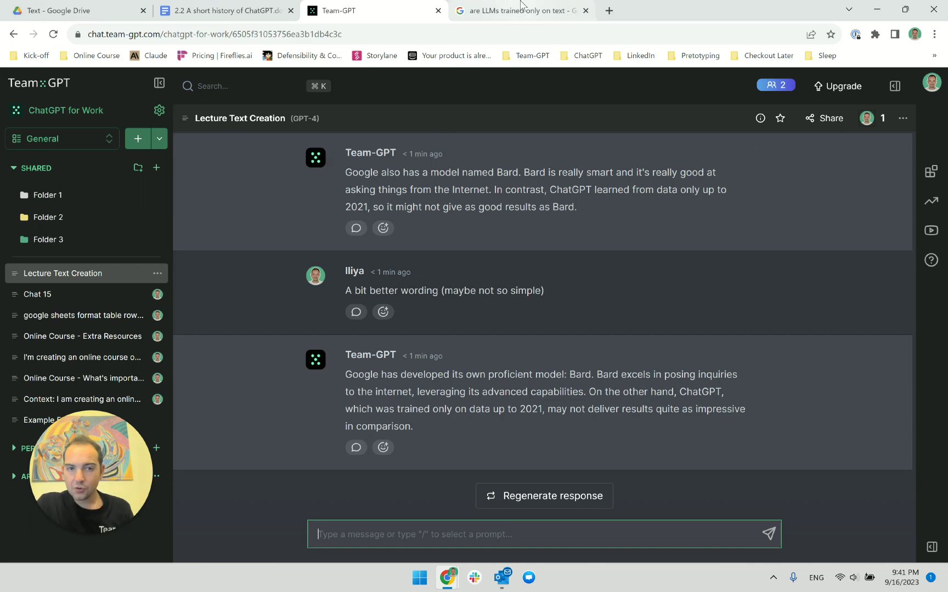
Search Google in a new browser tab for "what is model behind google bard" and read the featured answer
left_click(609, 11)
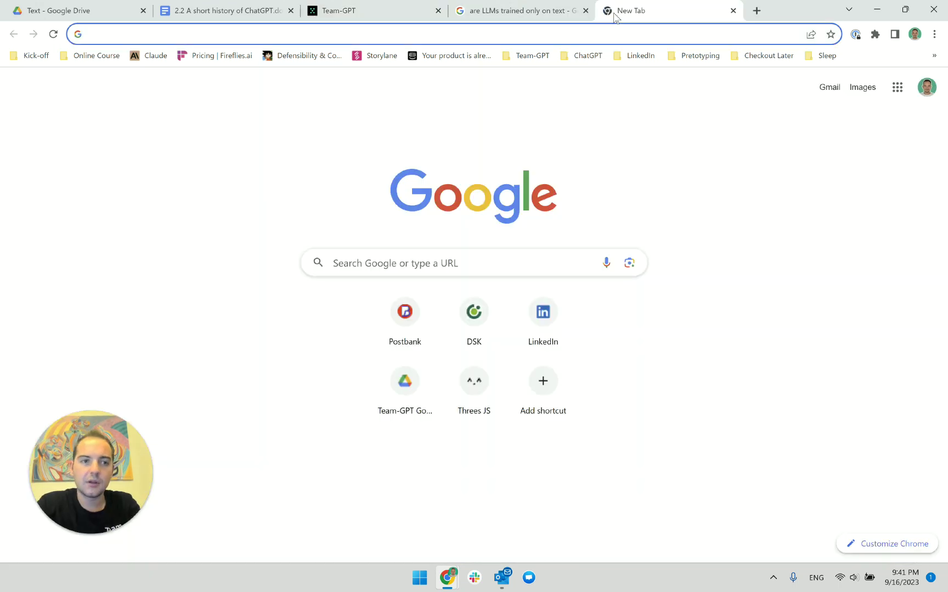
type("what is model ")
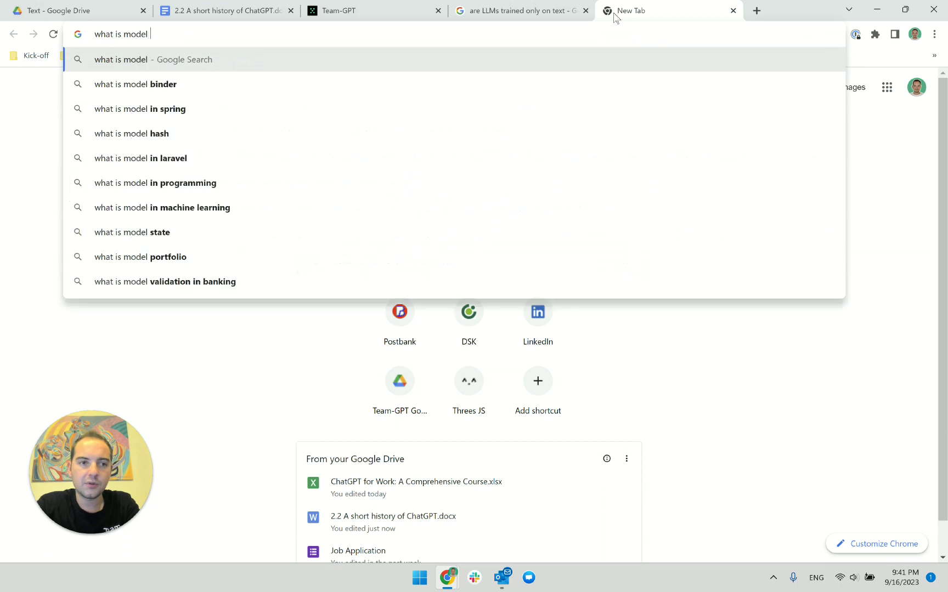
type("behind bard")
key("ctrl+Left")
type("google")
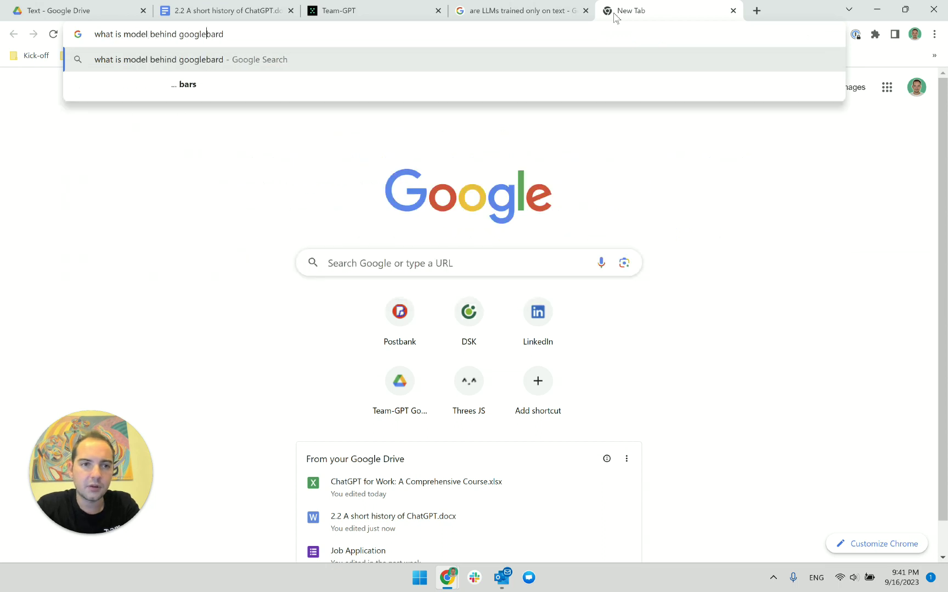
key("Return")
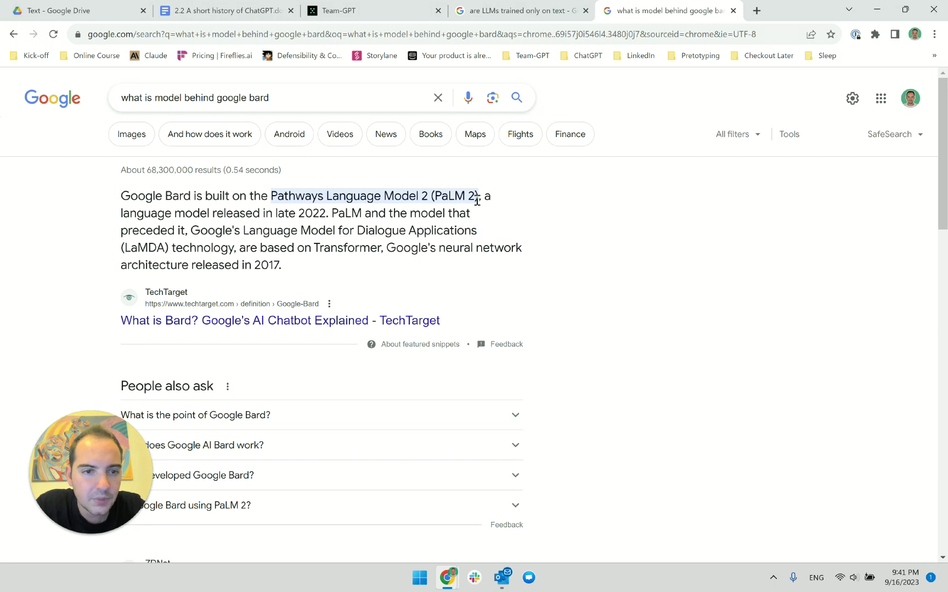
triple_click(136, 202)
left_click(171, 195)
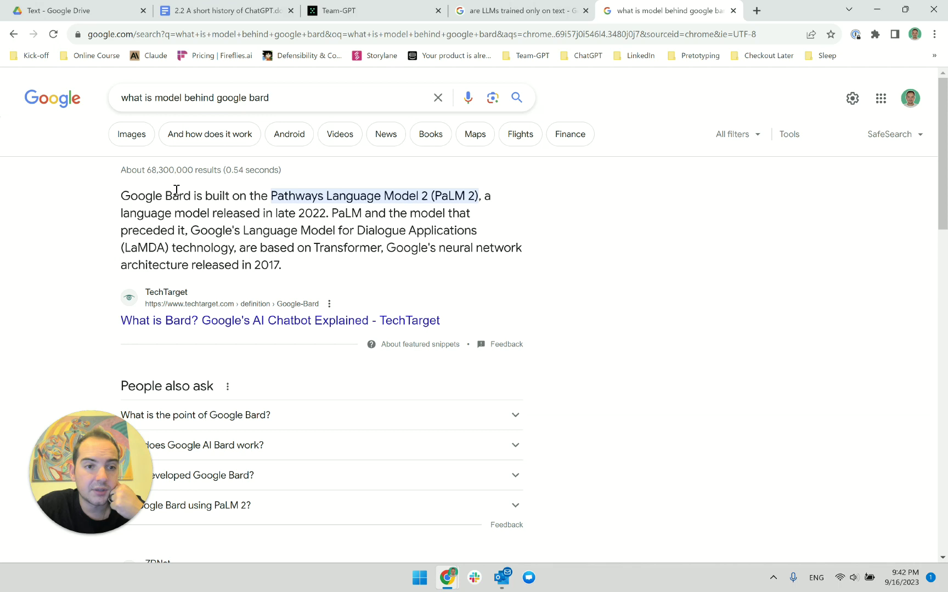
double_click(177, 196)
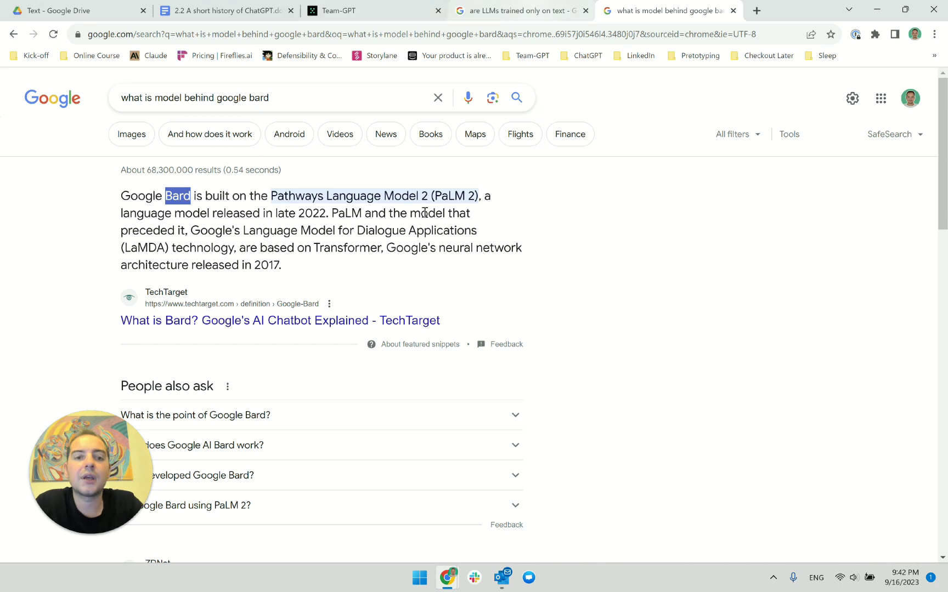
left_click_drag(476, 196, 121, 196)
left_click(282, 204)
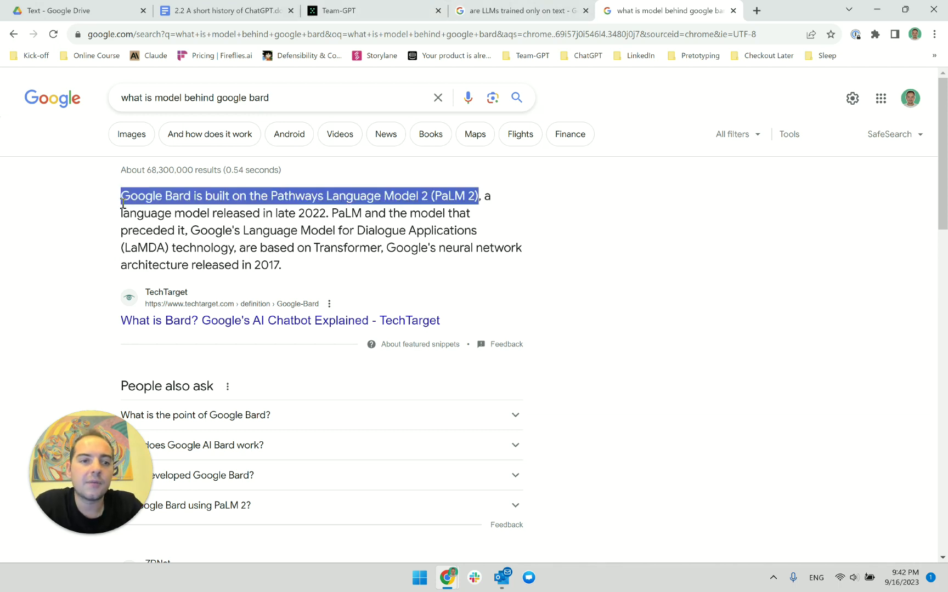
Reuse the Google query "what is model behind google bard" as the prompt in a new Team-GPT chat and read the reply
left_click(417, 10)
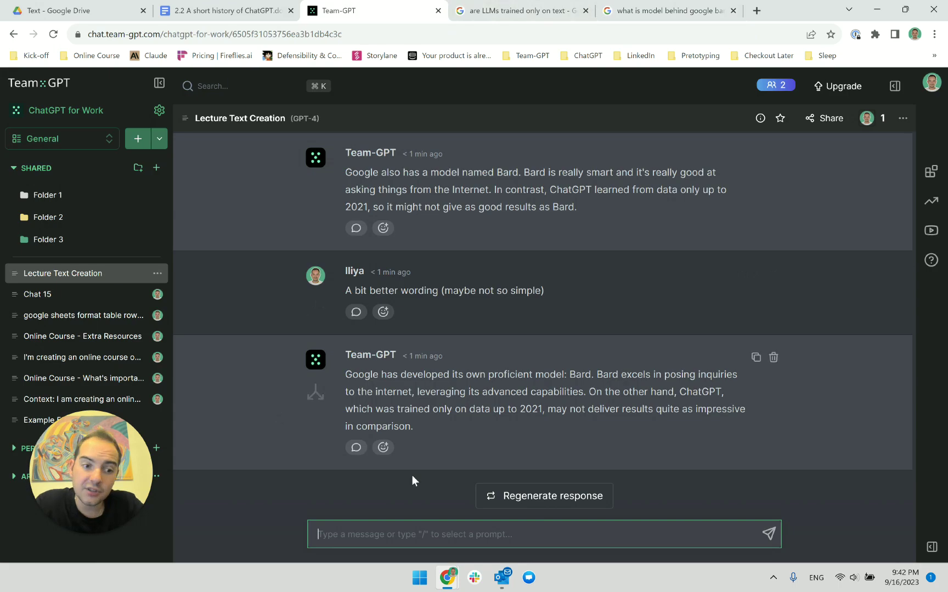
left_click(666, 11)
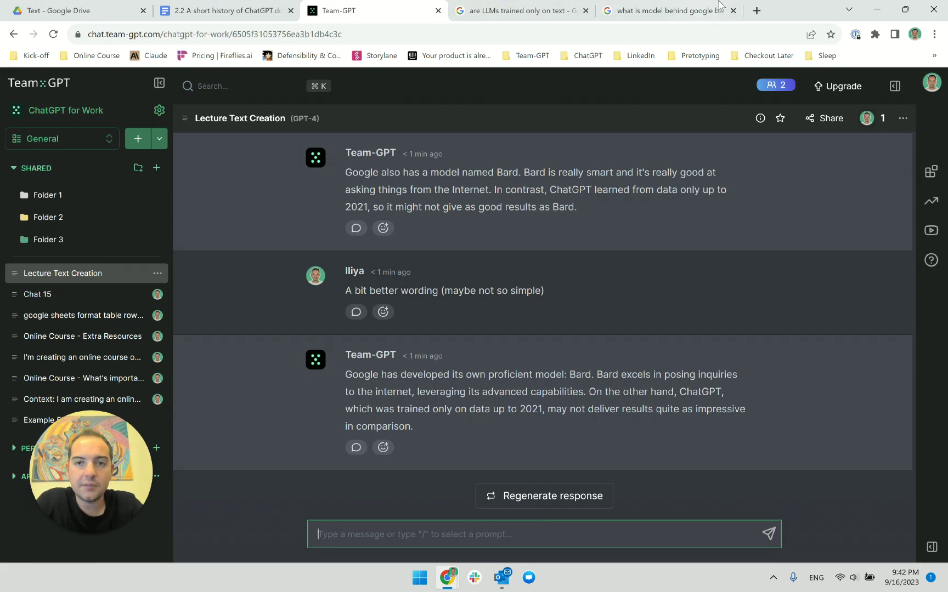
left_click(247, 97)
key("ctrl+a")
left_click(250, 98)
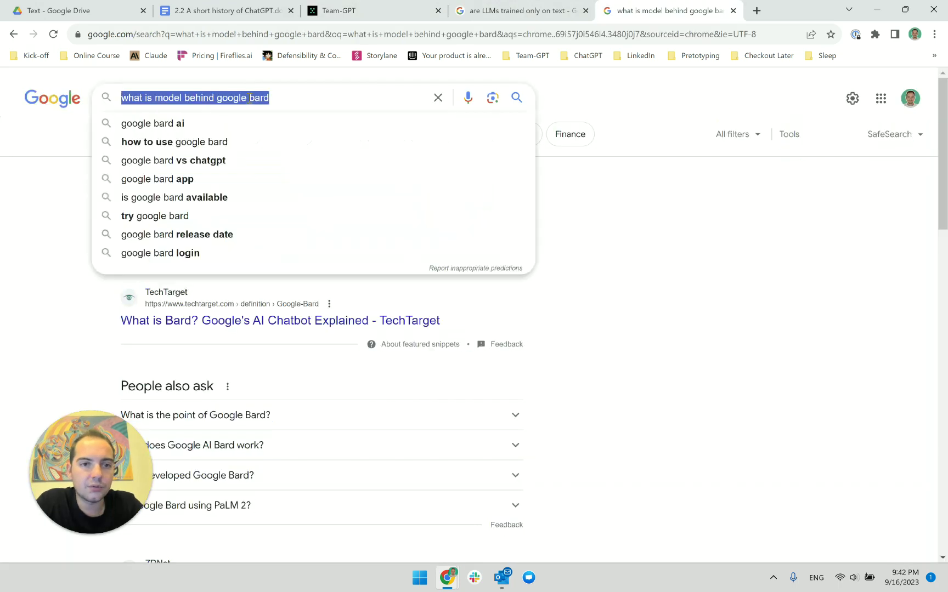
left_click(387, 10)
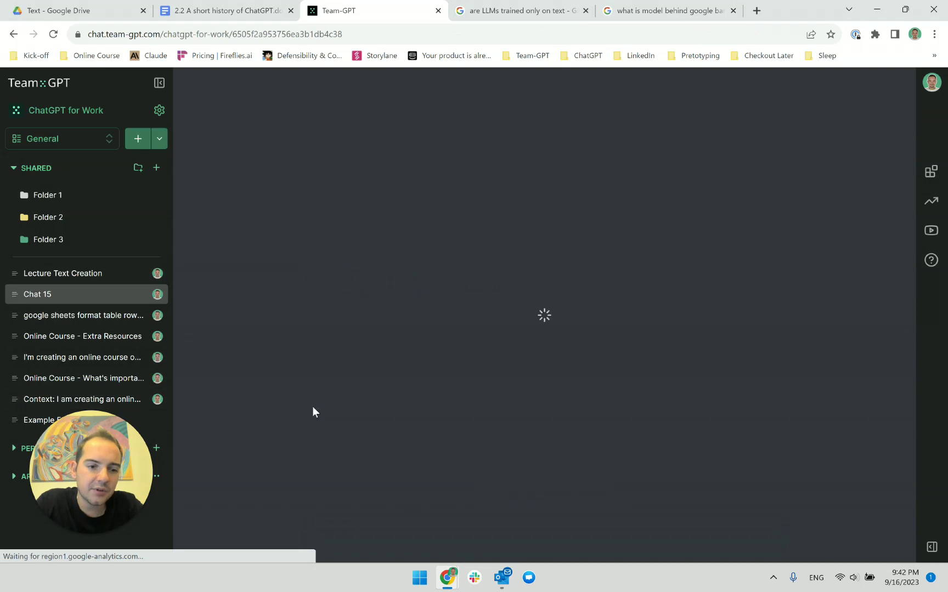
left_click(393, 547)
type("what is model behind google bard")
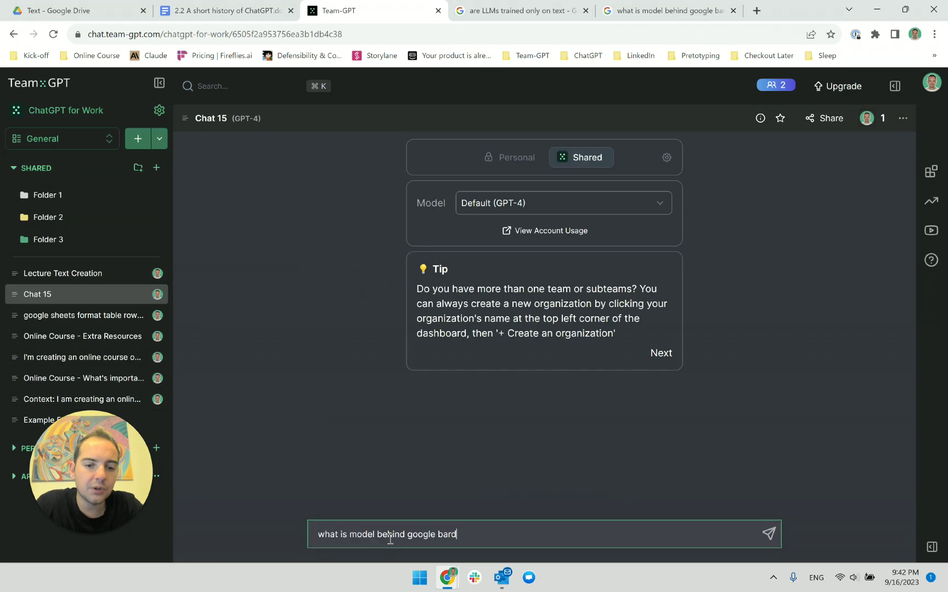
key("Return")
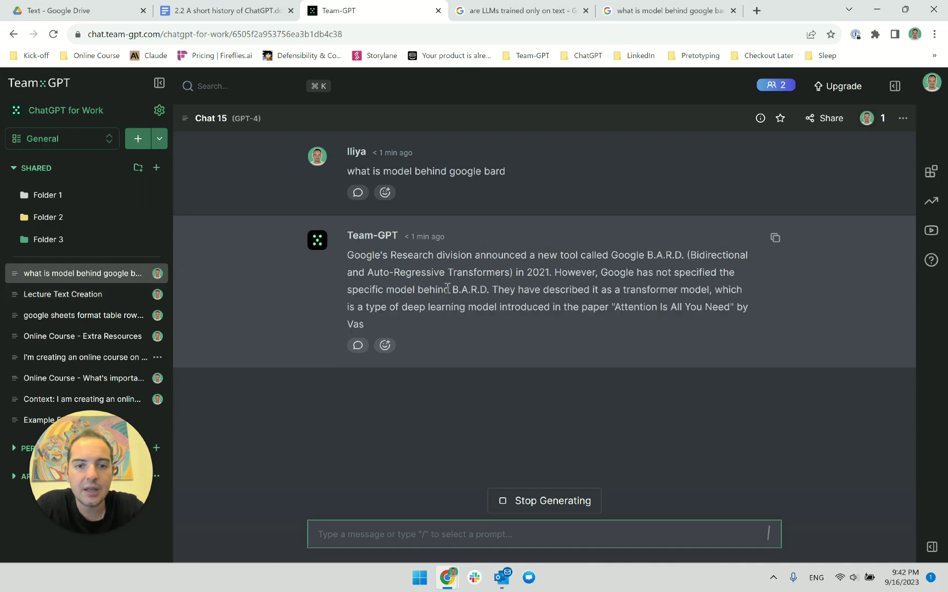
left_click_drag(657, 255, 734, 256)
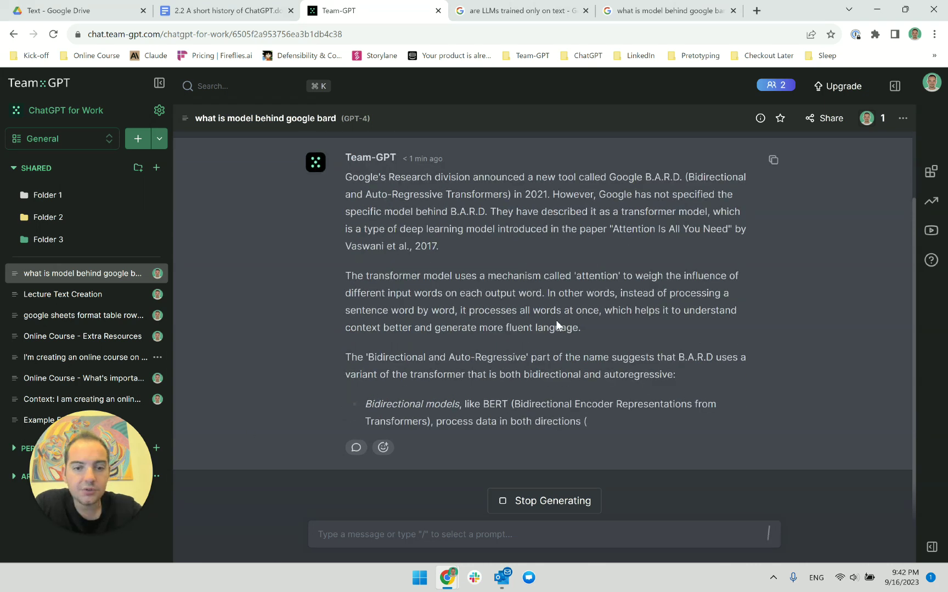
double_click(492, 370)
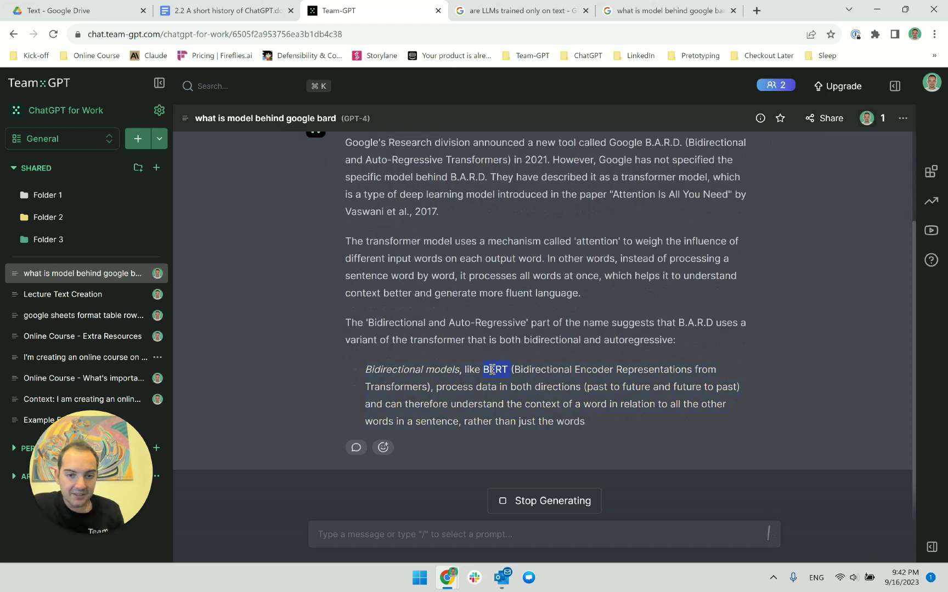
triple_click(492, 370)
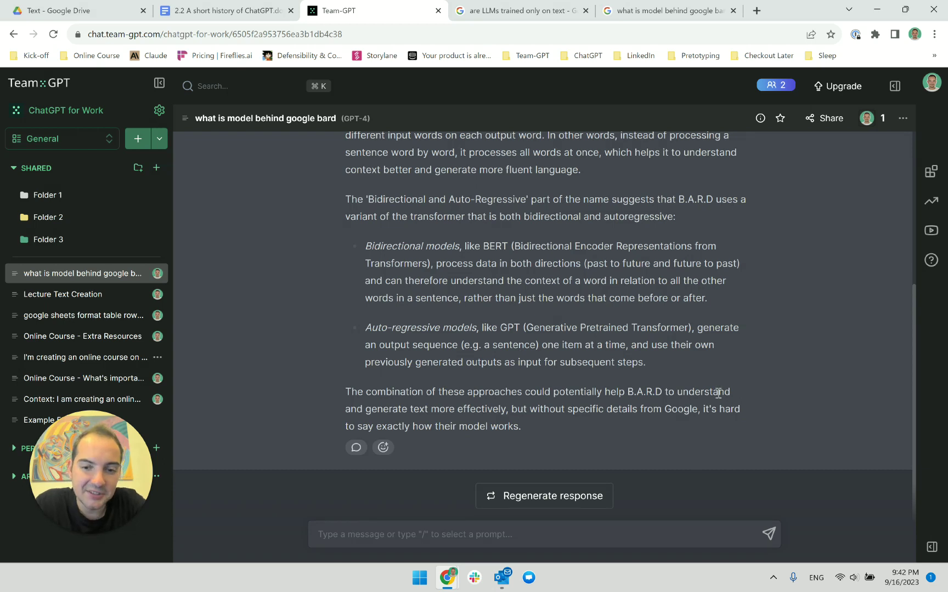
Ask the follow-up question "Did Google invent the transformer?" in the same chat and review the answer
left_click(477, 540)
type("Did ")
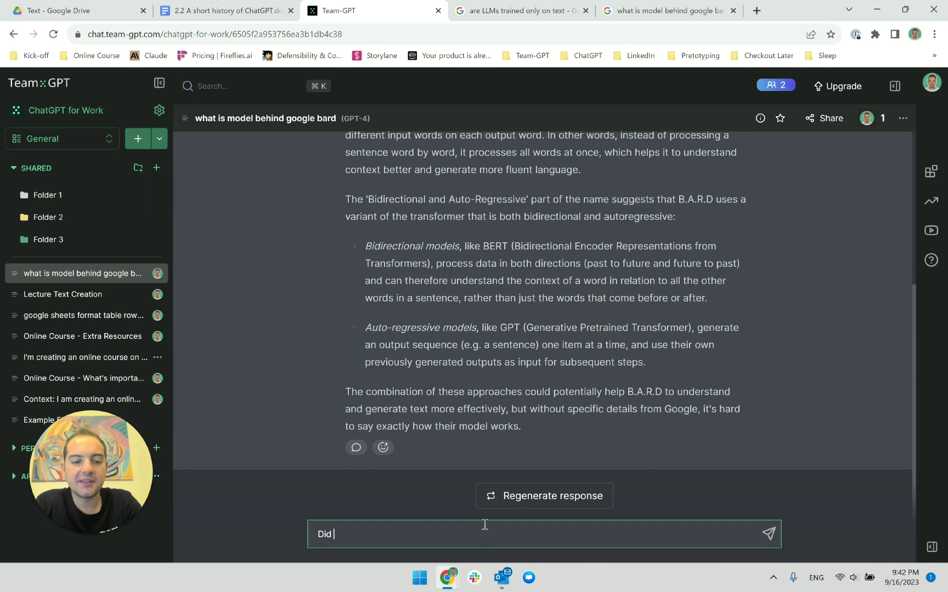
type("Google invent t")
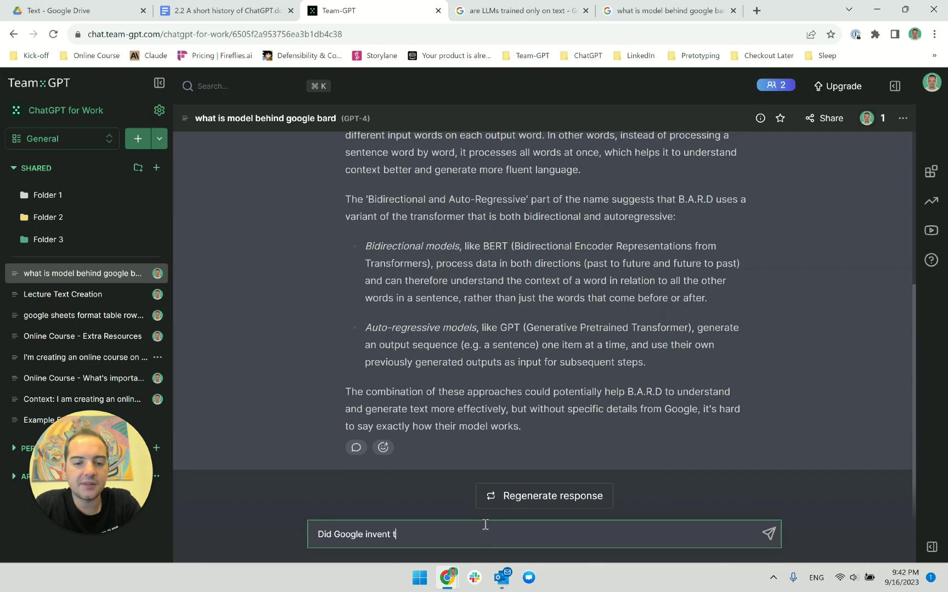
type("he transformer?")
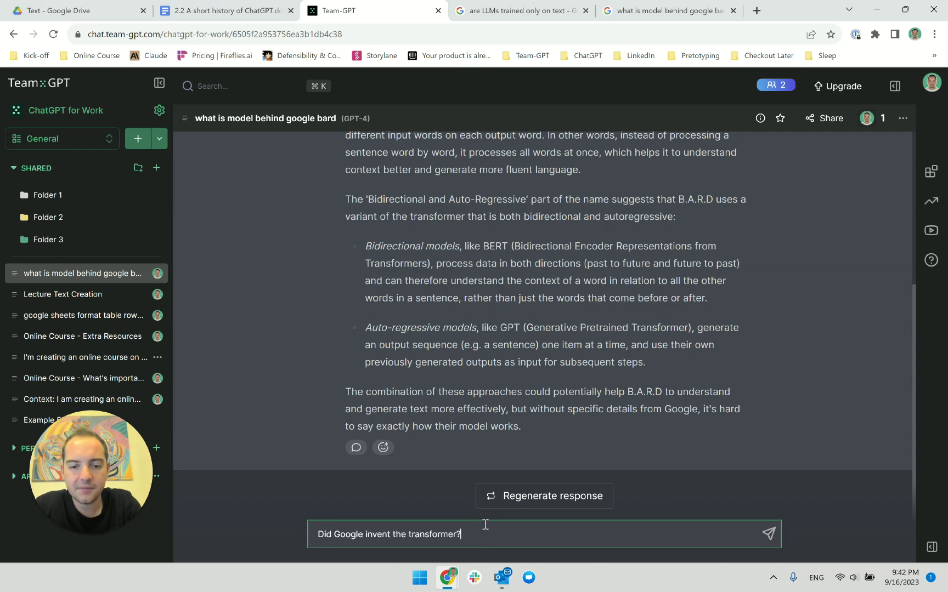
key("Return")
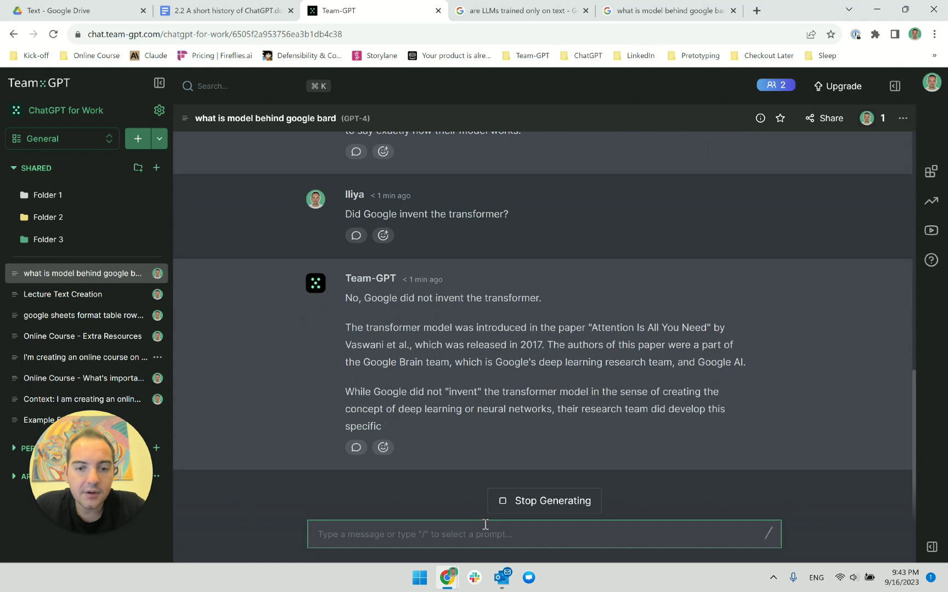
triple_click(543, 405)
scroll(543, 400, "up", 3)
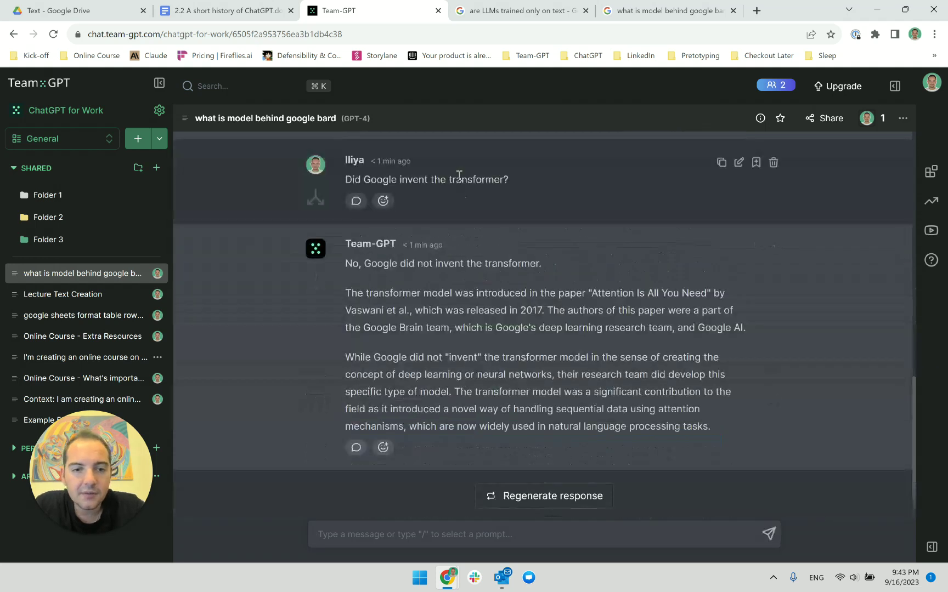
triple_click(459, 177)
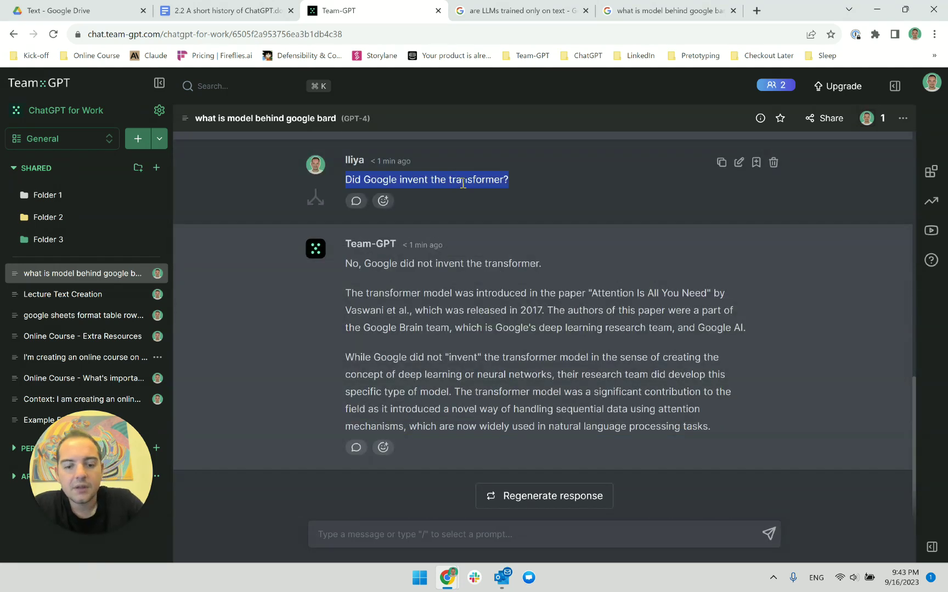
Search Google in a new browser tab for "Did Google invent the transformer?" and read the featured answer's passage on the 2017 paper
key("ctrl+c")
key("ctrl+t")
key("ctrl+v")
key("Return")
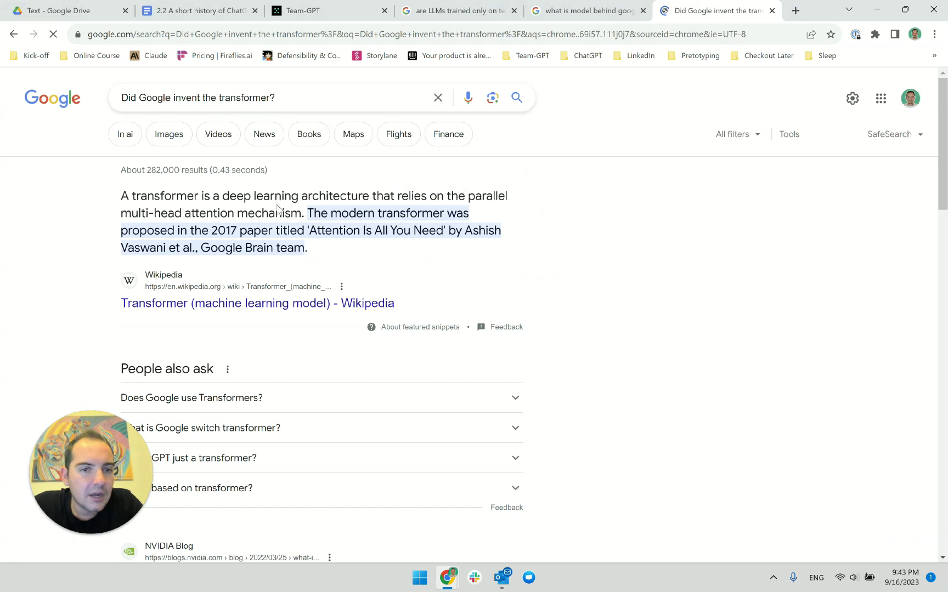
left_click_drag(310, 218, 320, 251)
Compare the Team-GPT reply's passage about the transformer paper's authors with the featured answer in the Google results
key("ctrl+shift+Tab")
key("ctrl+shift+Tab")
key("ctrl+shift+Tab")
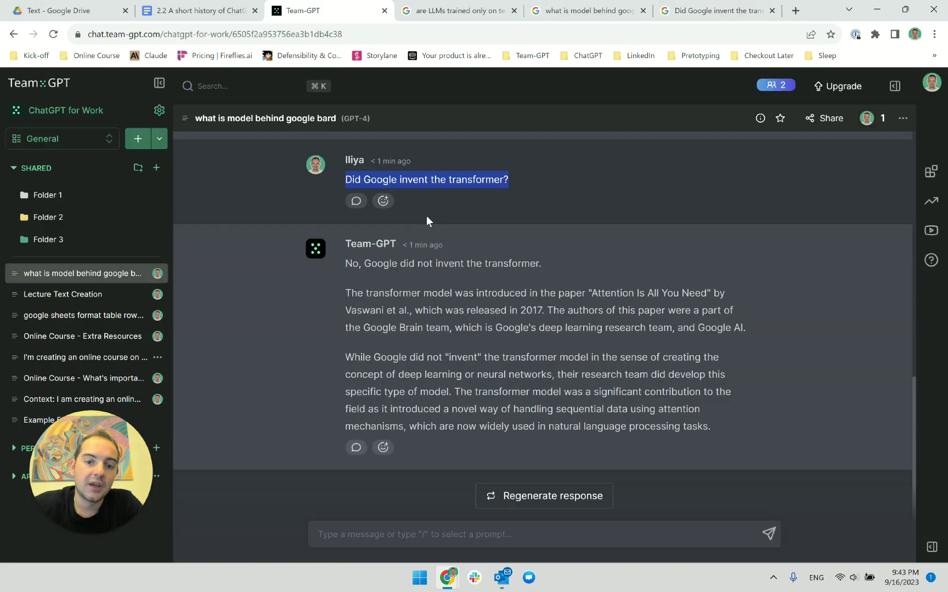
double_click(544, 397)
triple_click(718, 352)
triple_click(716, 328)
left_click(612, 340)
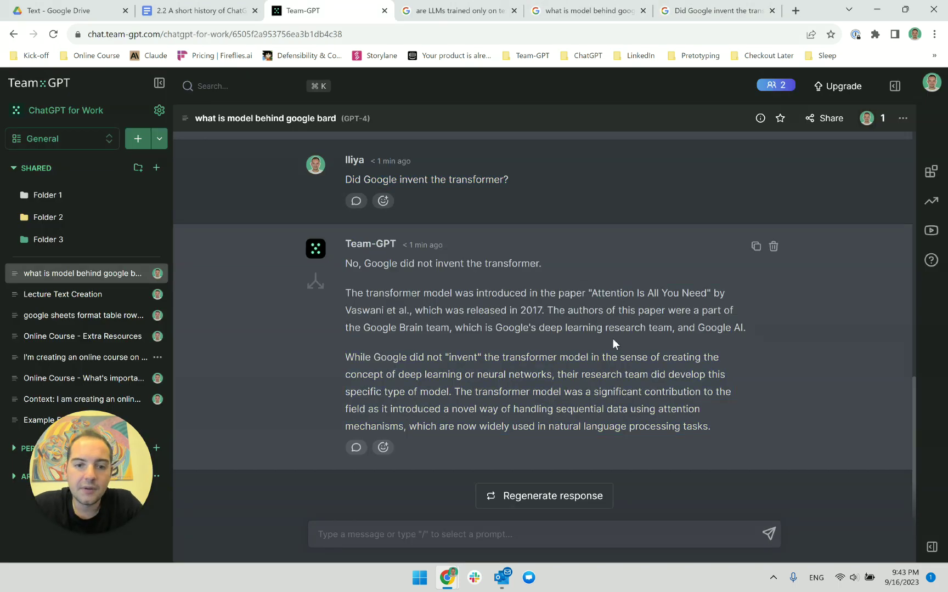
left_click_drag(549, 312, 744, 324)
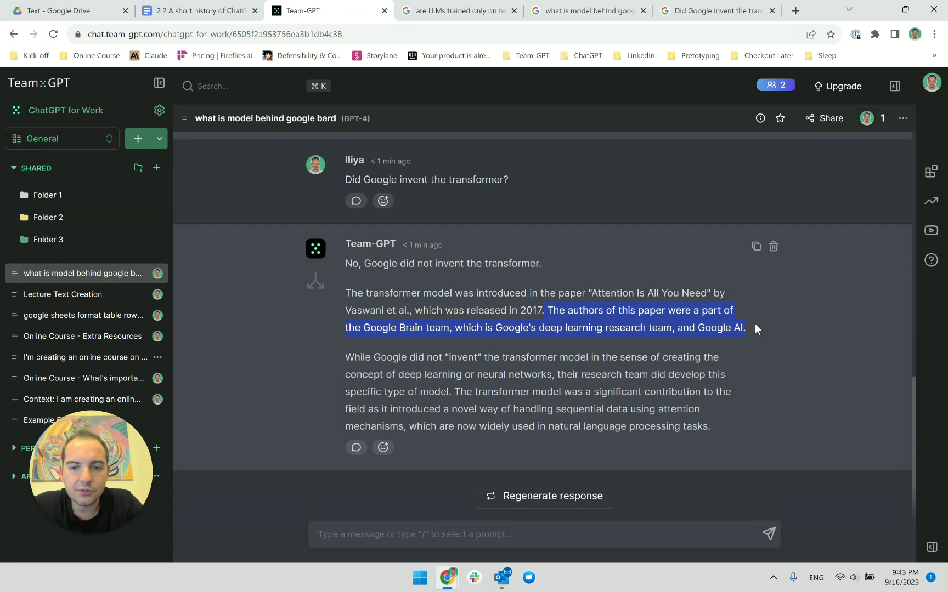
left_click(750, 327)
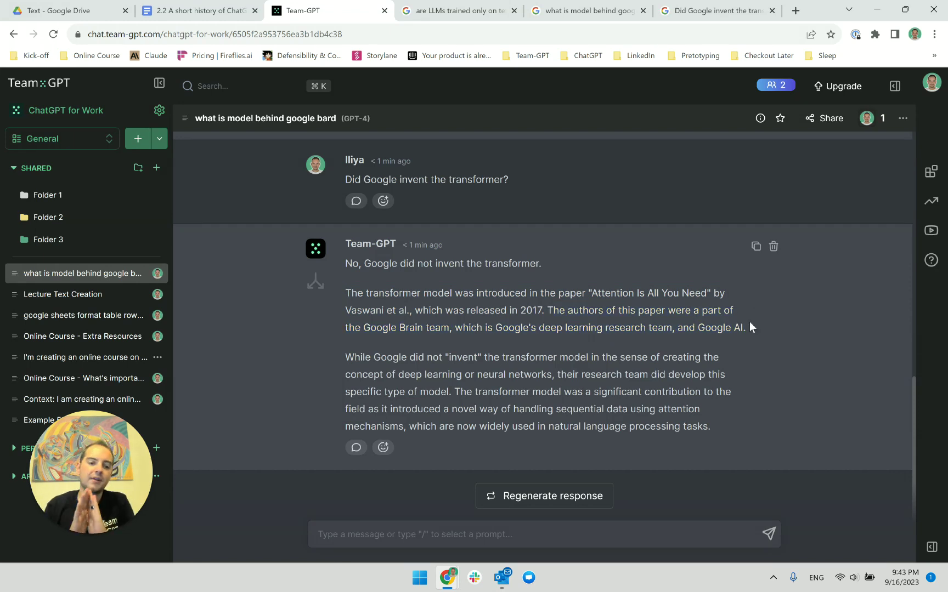
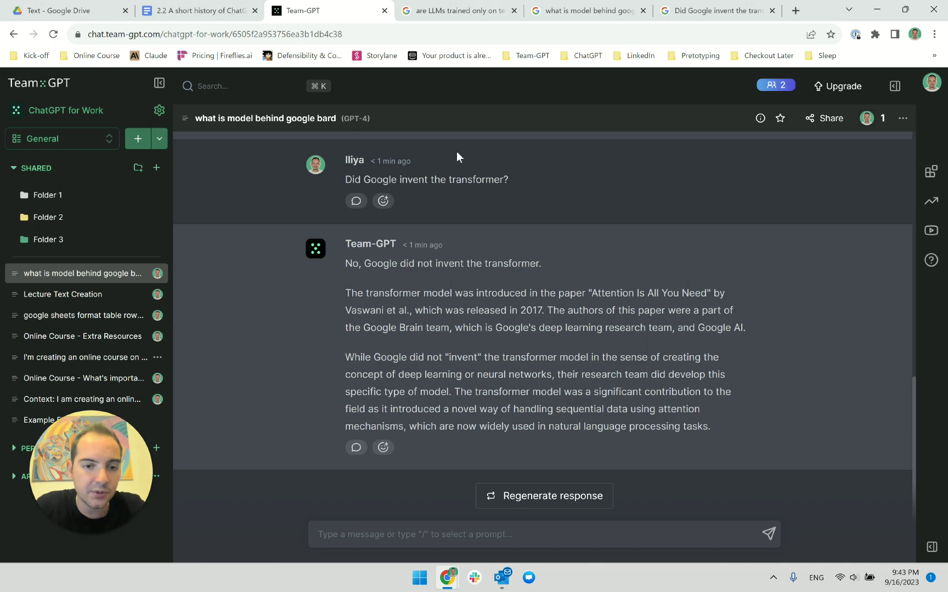
left_click(673, 8)
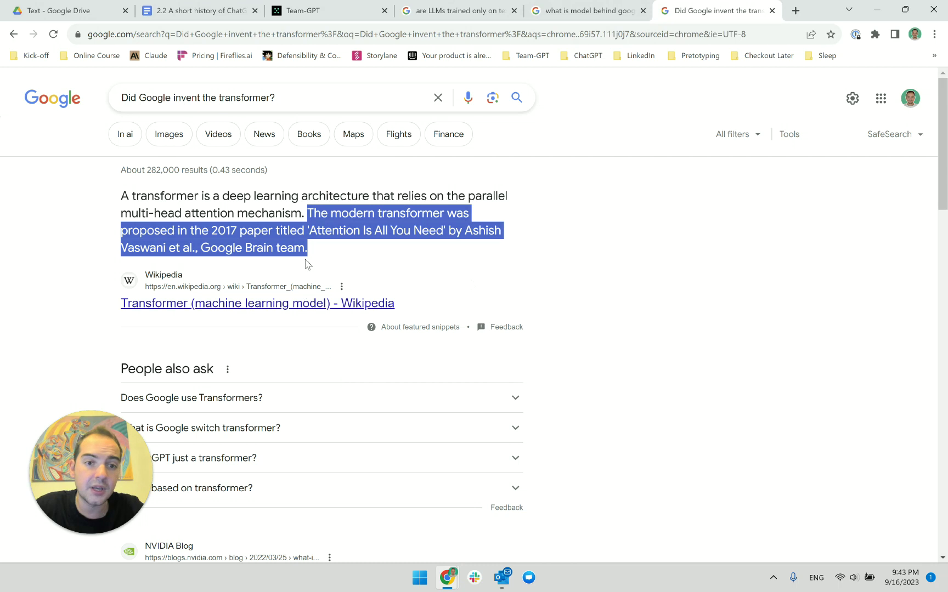
left_click(324, 11)
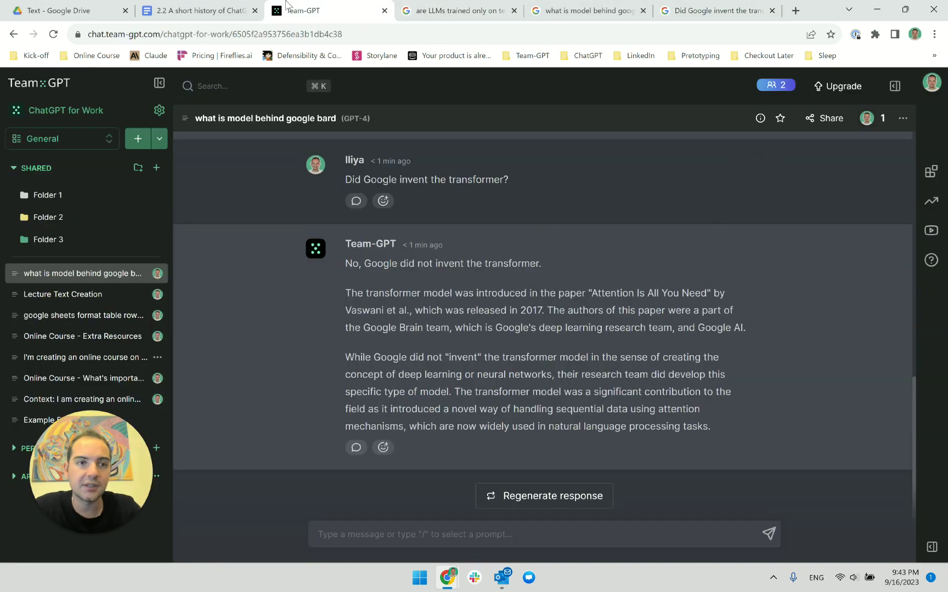
Check the Bard paragraph in the lecture document against the reworded version in the "Lecture Text Creation" chat
left_click(209, 10)
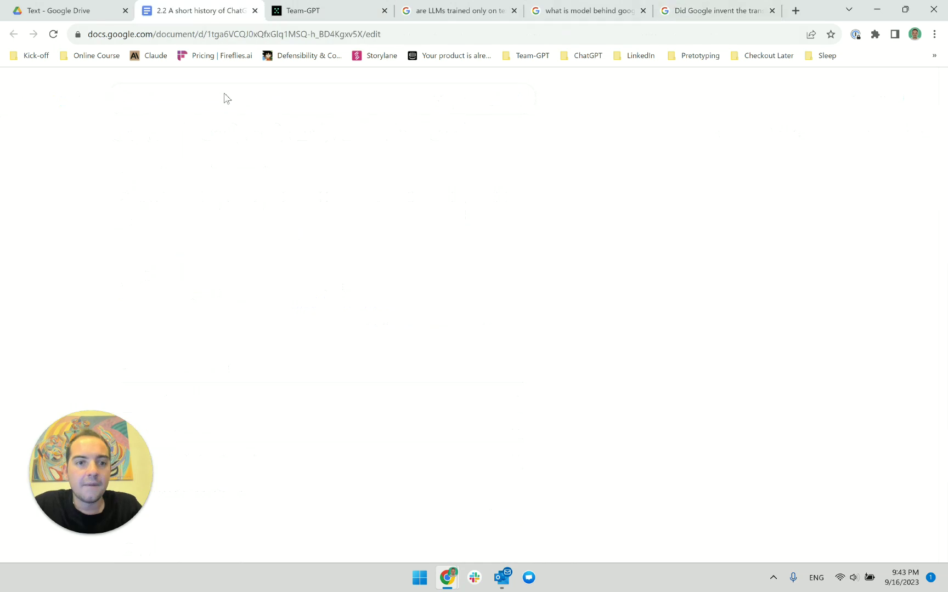
left_click(319, 293)
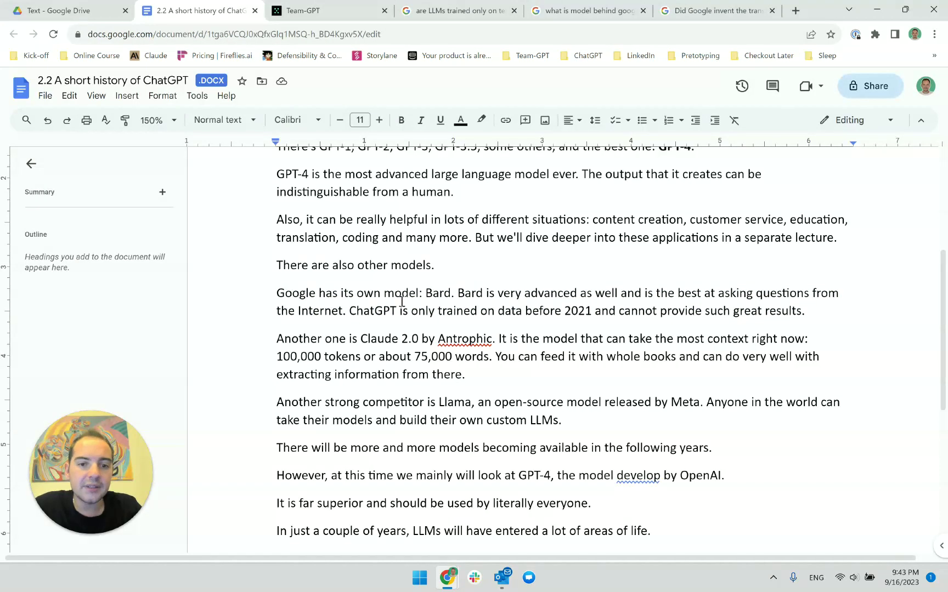
left_click(456, 11)
left_click(367, 11)
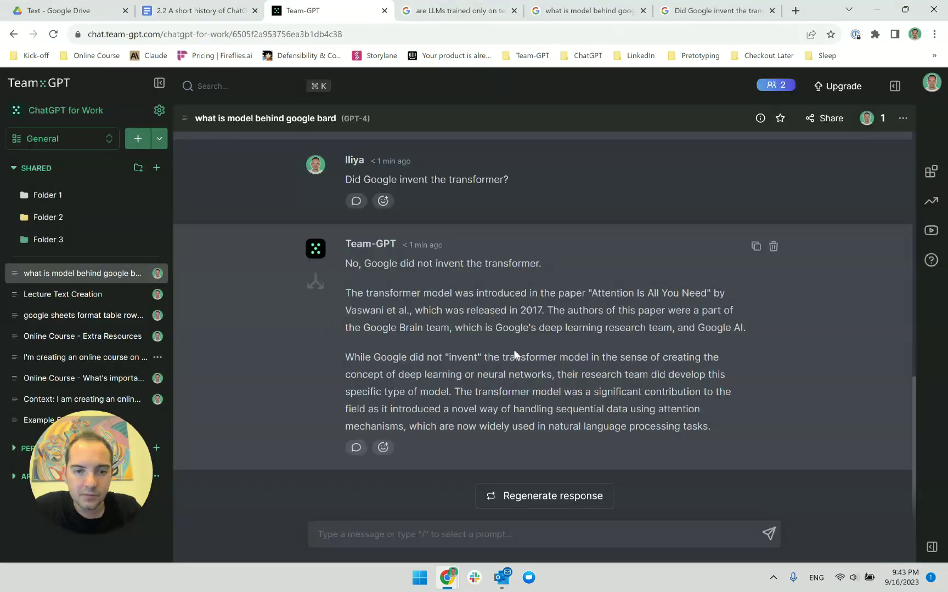
scroll(514, 353, "up", 5)
left_click(98, 293)
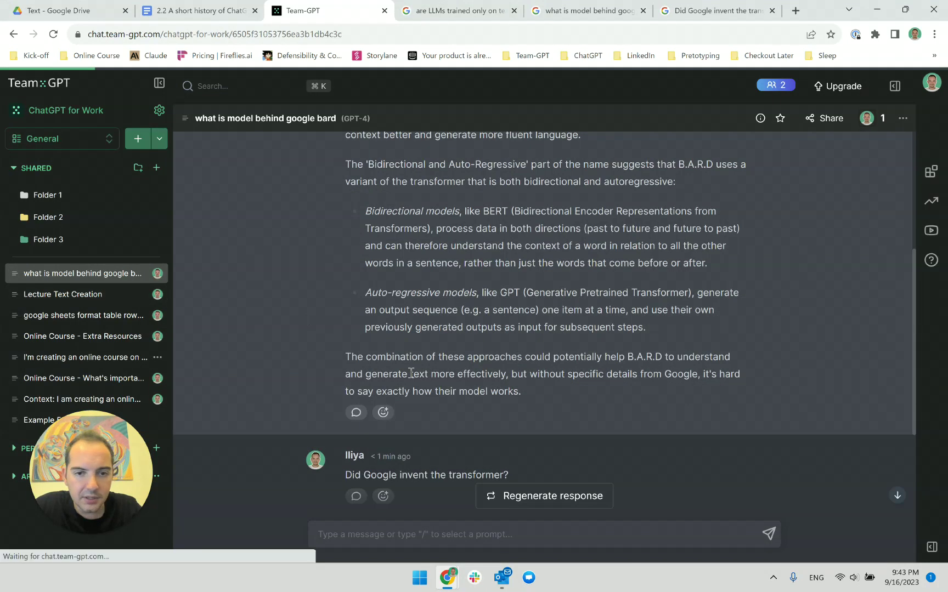
left_click(62, 298)
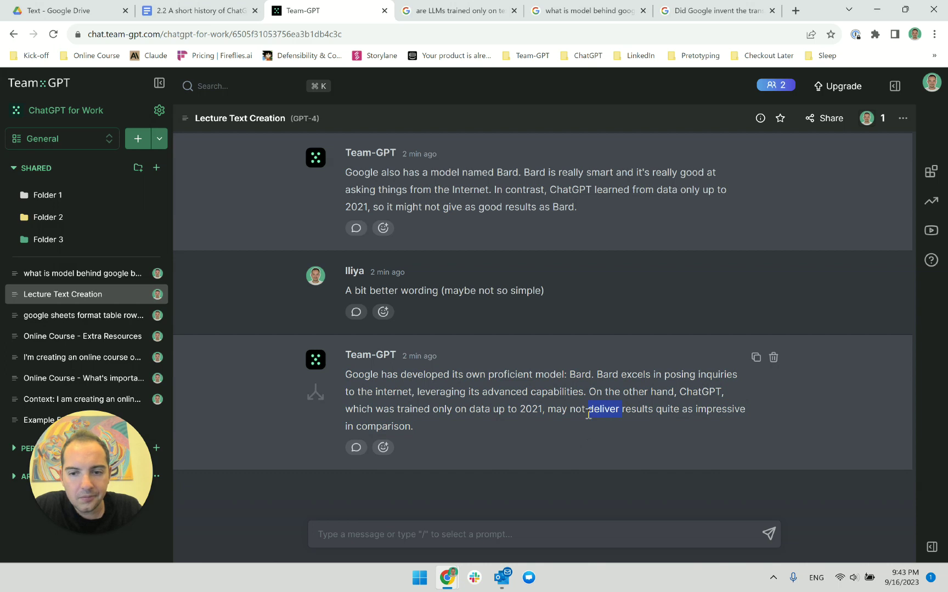
In the lecture document's Bard paragraph, change the opening to "Google has developed its own model"
left_click(204, 6)
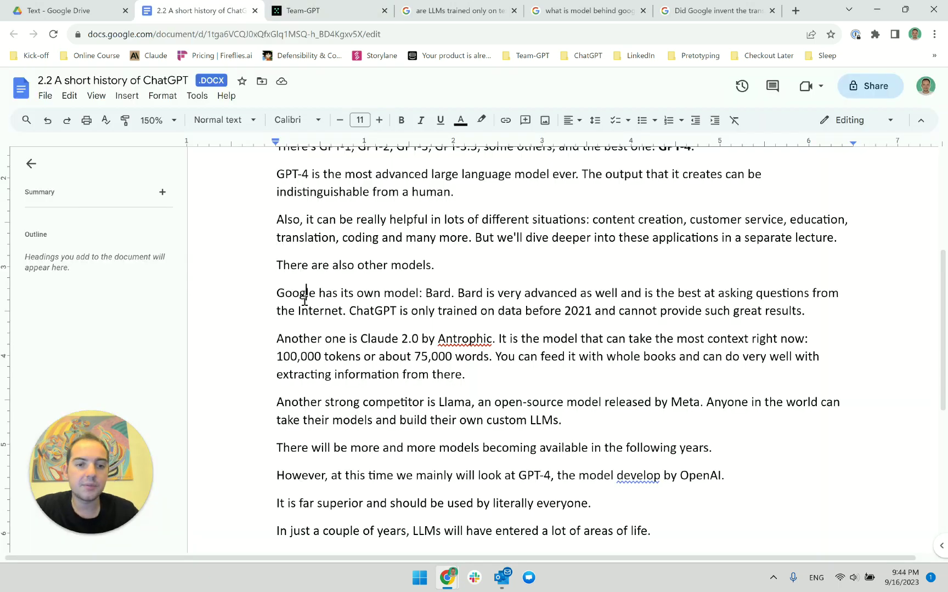
double_click(330, 295)
left_click(331, 296)
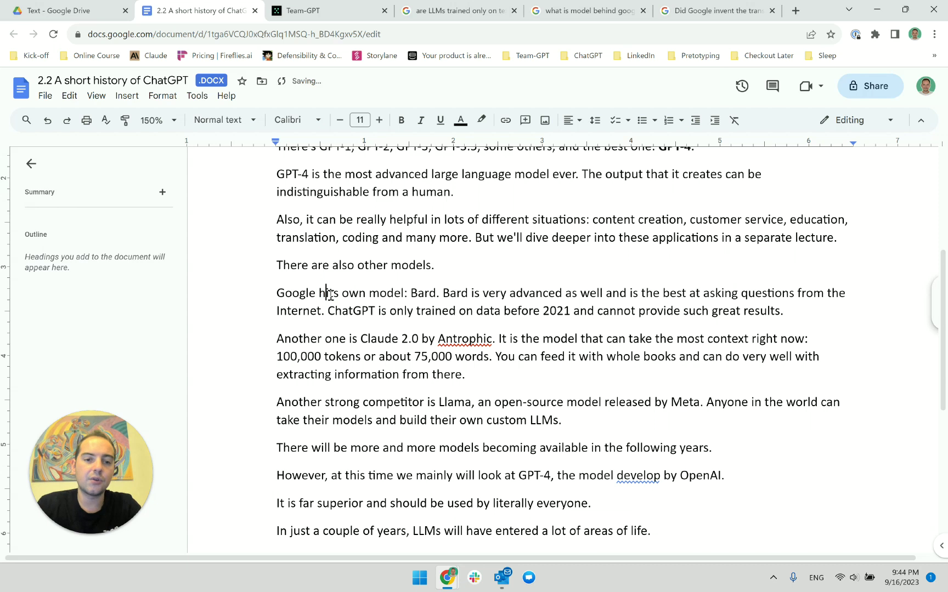
key("Right")
key("Right")
type("developed")
Replace "model:" in the Bard paragraph's first sentence with "chat-based product called", ending it with "Bard." and starting a new sentence with "Bard"
key("ctrl+Right")
key("ctrl+Right")
key("ctrl+Right")
key("ctrl+Right")
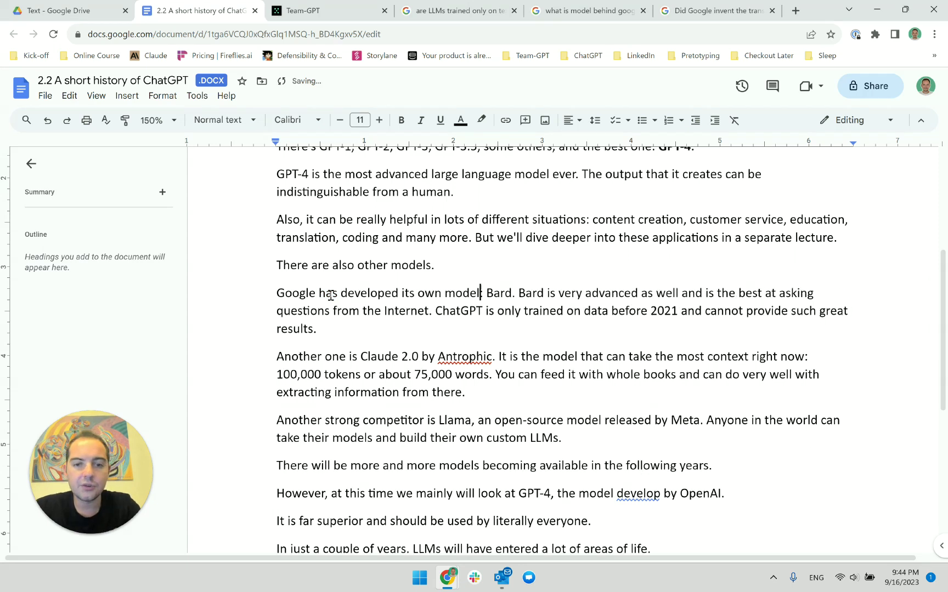
key("BackSpace")
key("BackSpace")
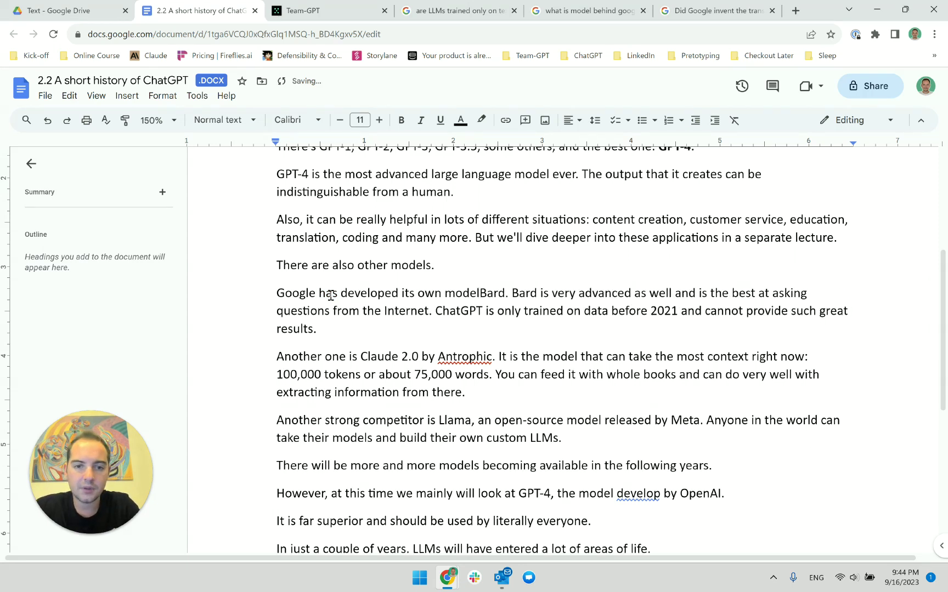
key("BackSpace")
key("BackSpace")
key("BackSpace")
key("BackSpace")
key("BackSpace")
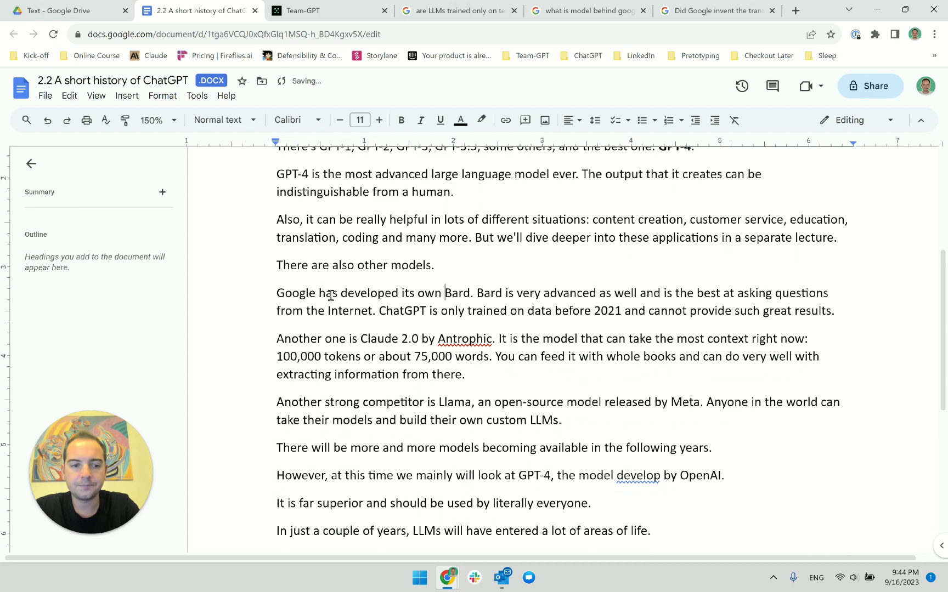
type("chat -")
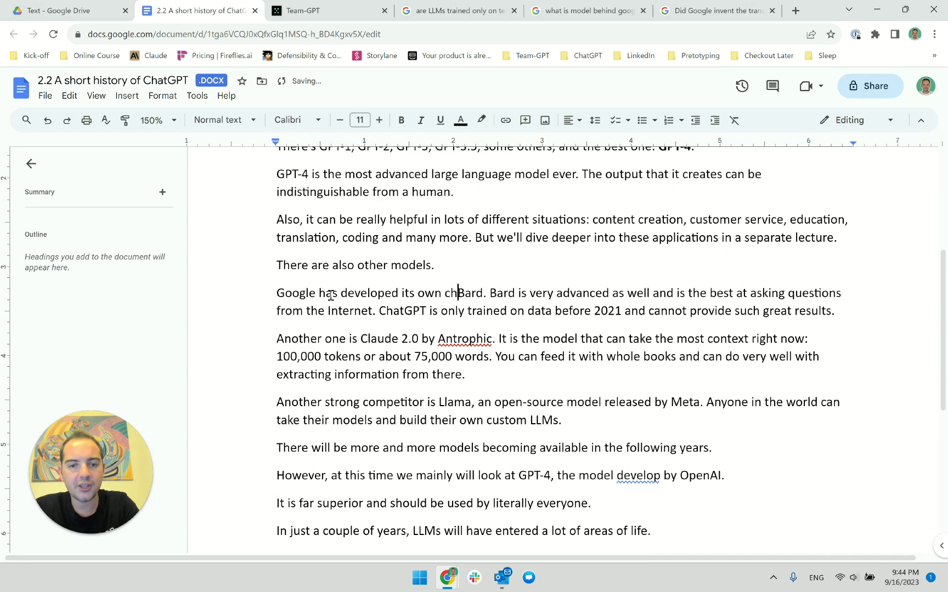
key("BackSpace")
key("BackSpace")
type("-based p")
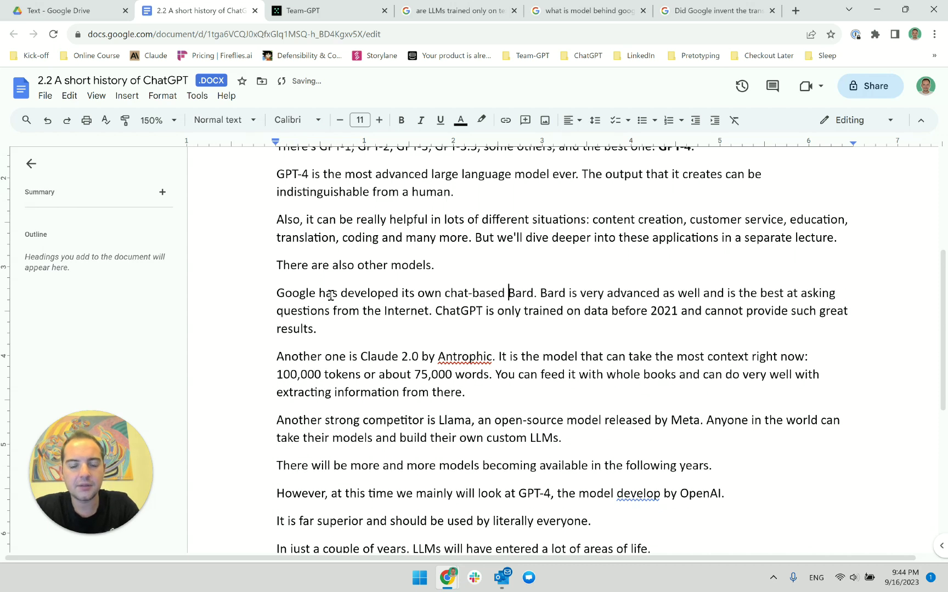
type("roduct cal")
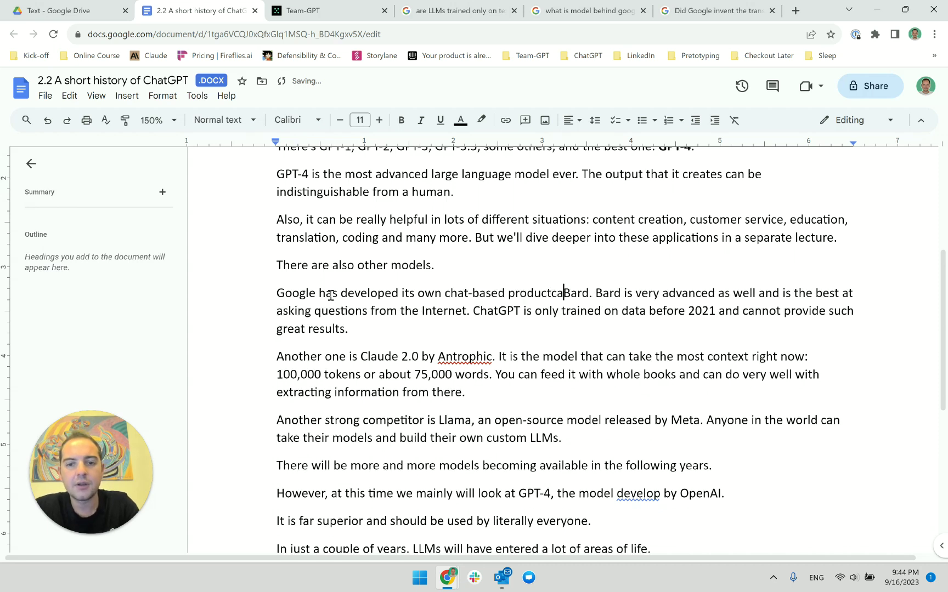
type("led Bard. Bard")
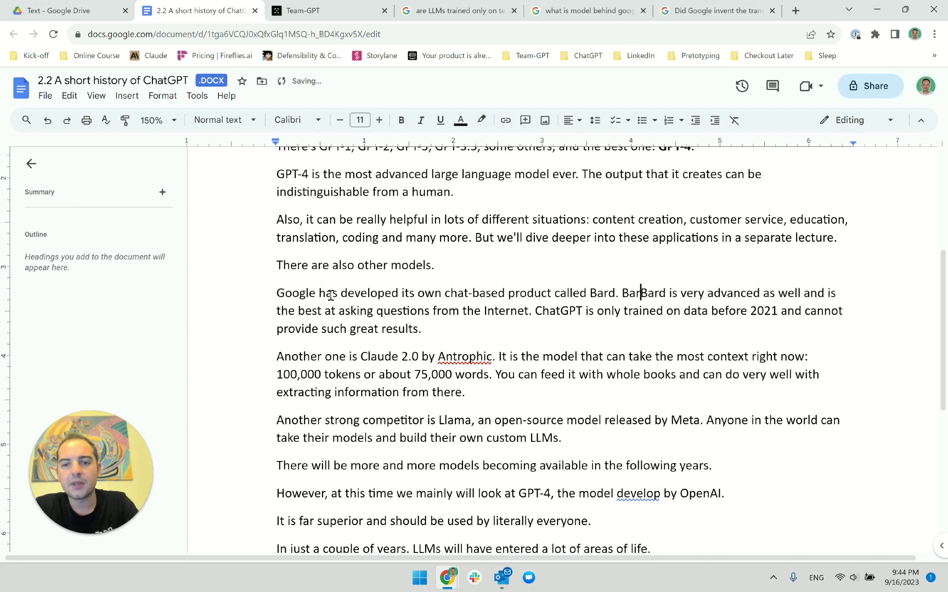
Replace the duplicated "Bard is very advanced as well" with "is also very smart" in the second sentence
key("ctrl+shift+Right")
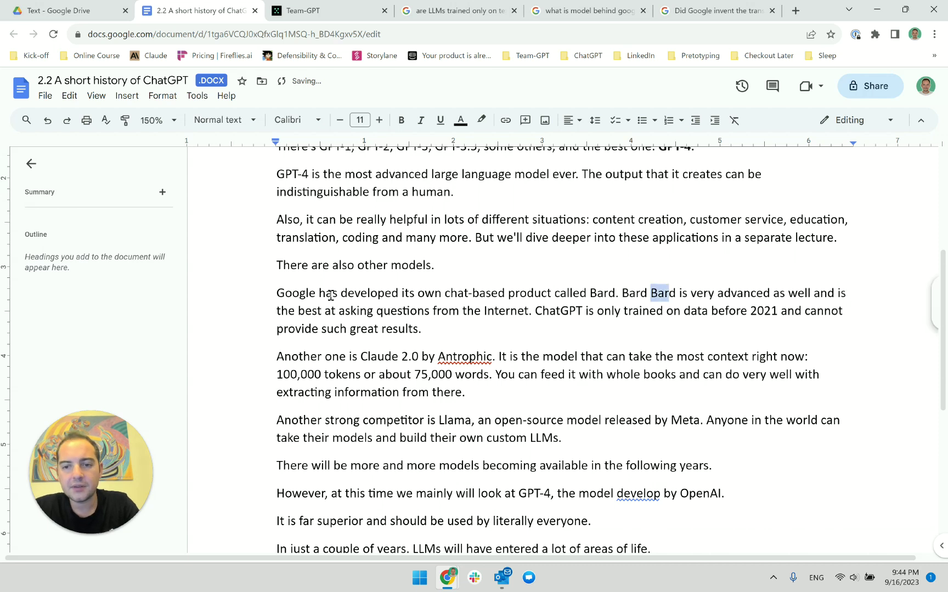
key("ctrl+shift+Right")
key("ctrl+shift+Right")
key("ctrl+shift+Right")
key("ctrl+shift+Right")
key("ctrl+shift+Right")
type("is also very smar")
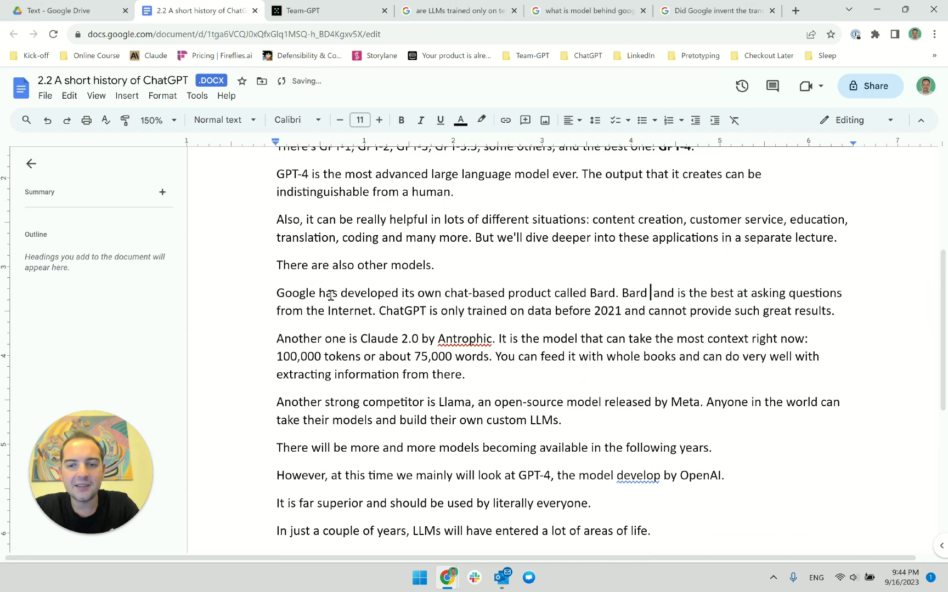
type("t")
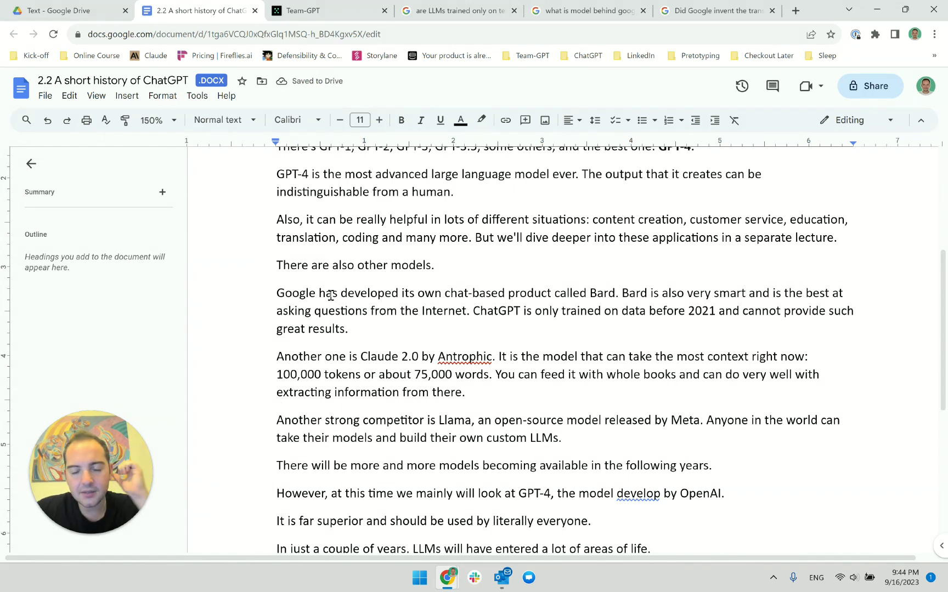
Replace "and is the best at asking questions from the Internet" with "is using Google's experience in search"
key("shift+Down")
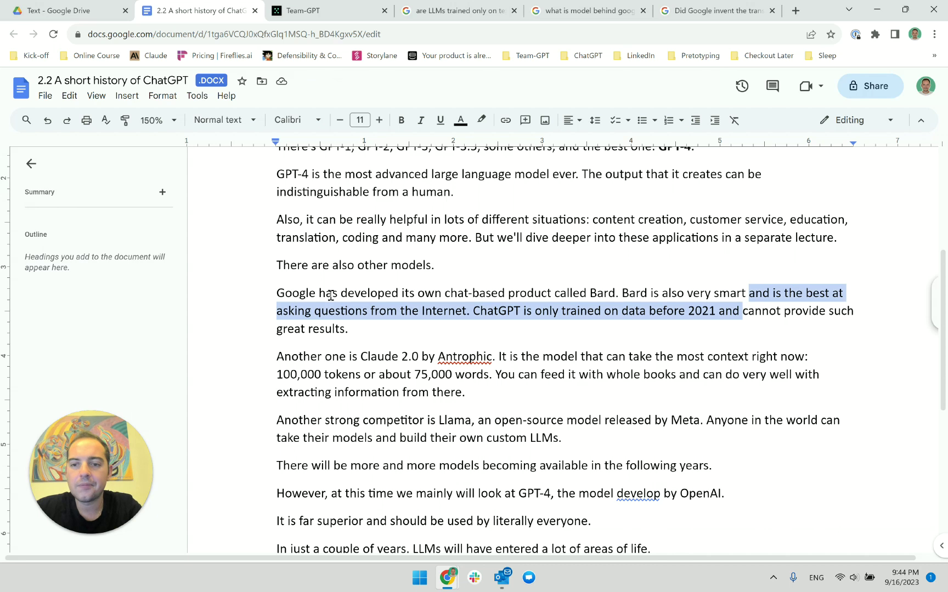
key("shift+Left")
key("shift+Left")
key("shift+Left")
key("shift+Left")
key("shift+Left")
key("shift+Left")
key("shift+Left")
key("shift+Left")
key("shift+Left")
key("shift+Left")
key("shift+Left")
key("shift+Left")
key("shift+Left")
key("shift+Left")
key("shift+Left")
key("shift+Left")
key("shift+Left")
key("shift+Left")
key("shift+Left")
key("shift+Left")
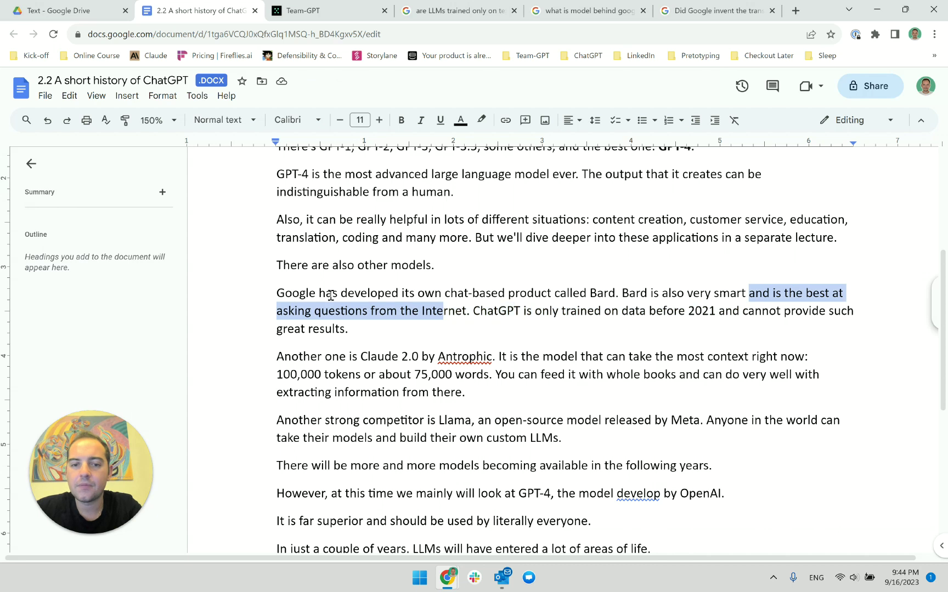
key("shift+Right")
key("shift+Right")
key("shift+Right")
key("BackSpace")
type("is using ")
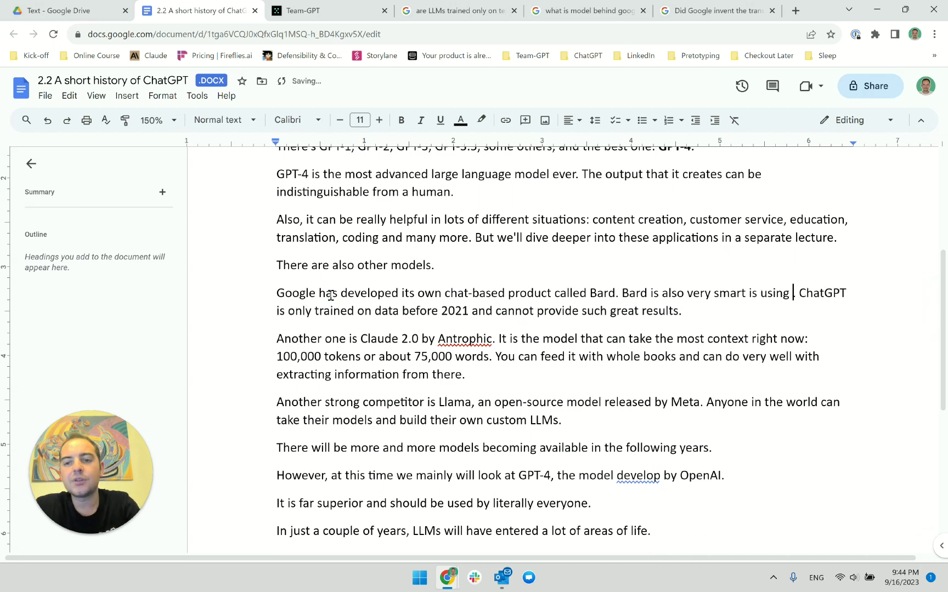
type("Google's ex")
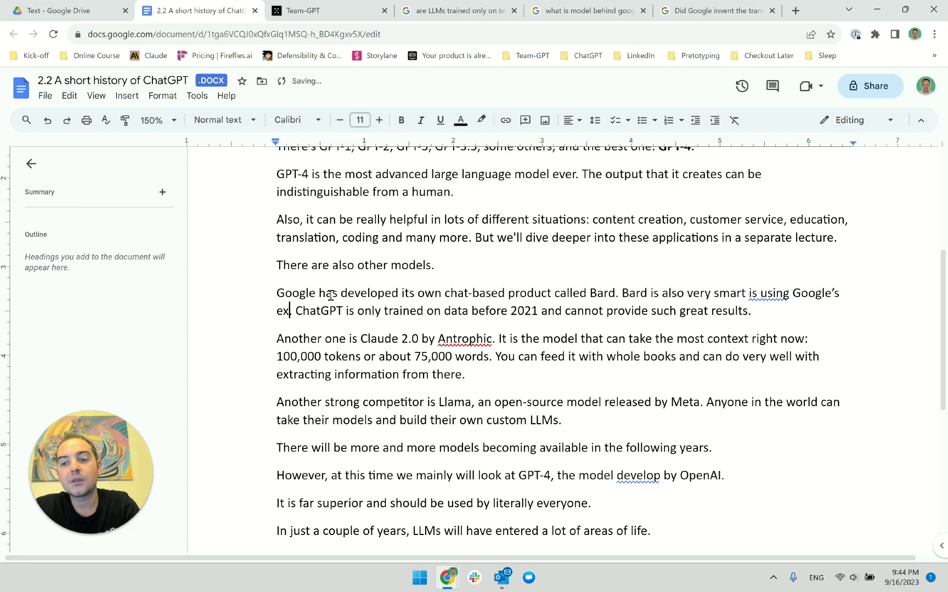
type("perience in search")
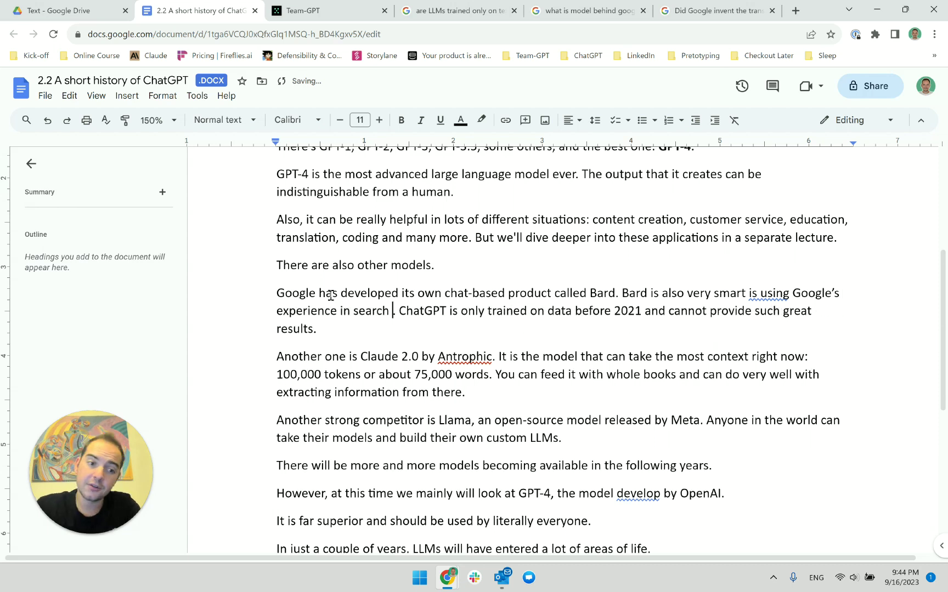
Extend the sentence after "experience in search" with ", therefore, Bard is much better than ChatGPT"
key("BackSpace")
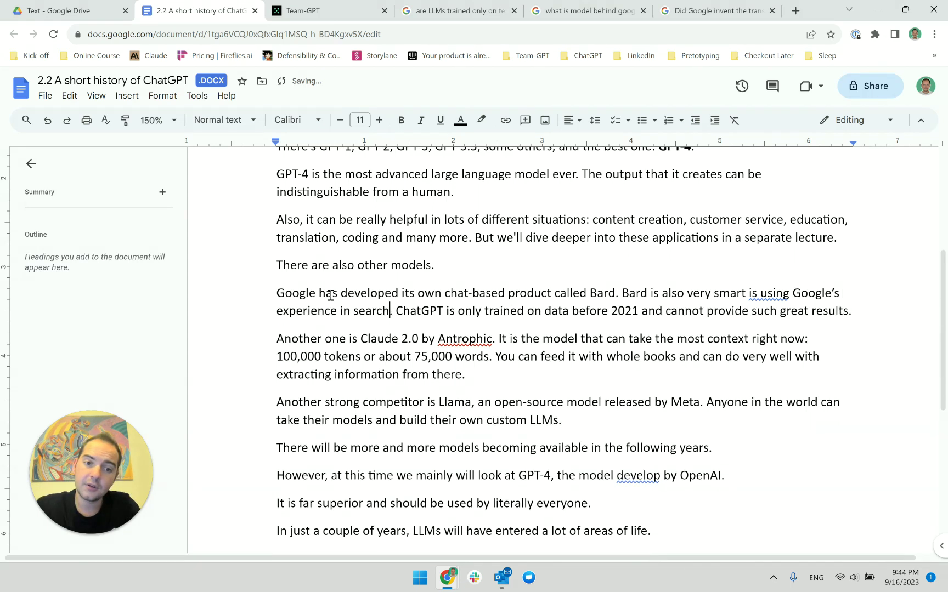
type(", ")
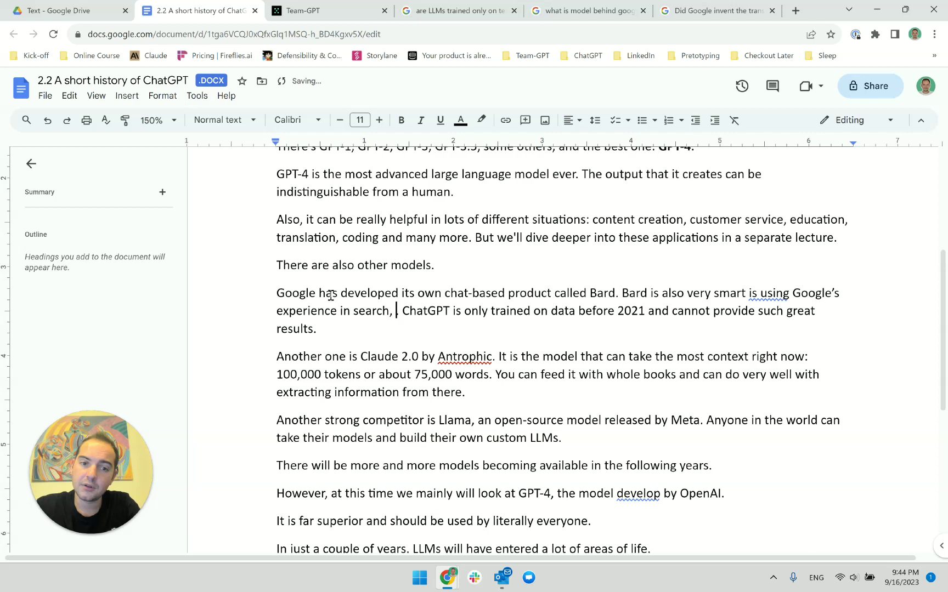
type("therefore, Bard")
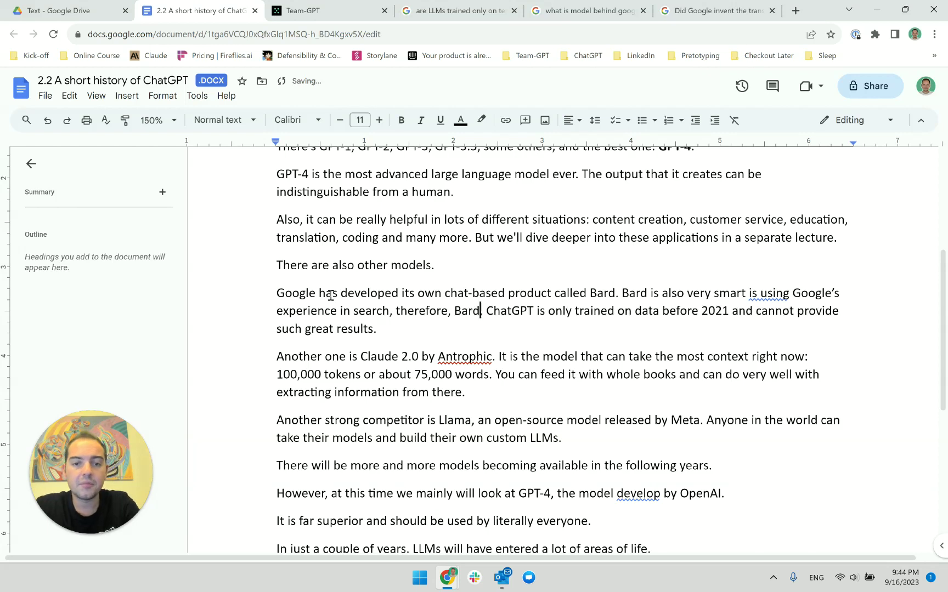
type(" is much better ")
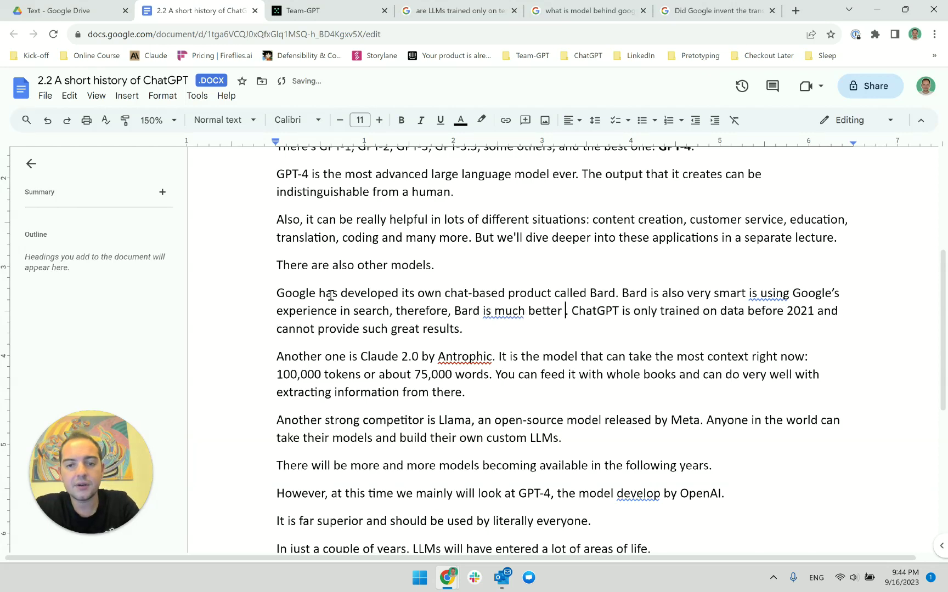
type("than ChatGPT")
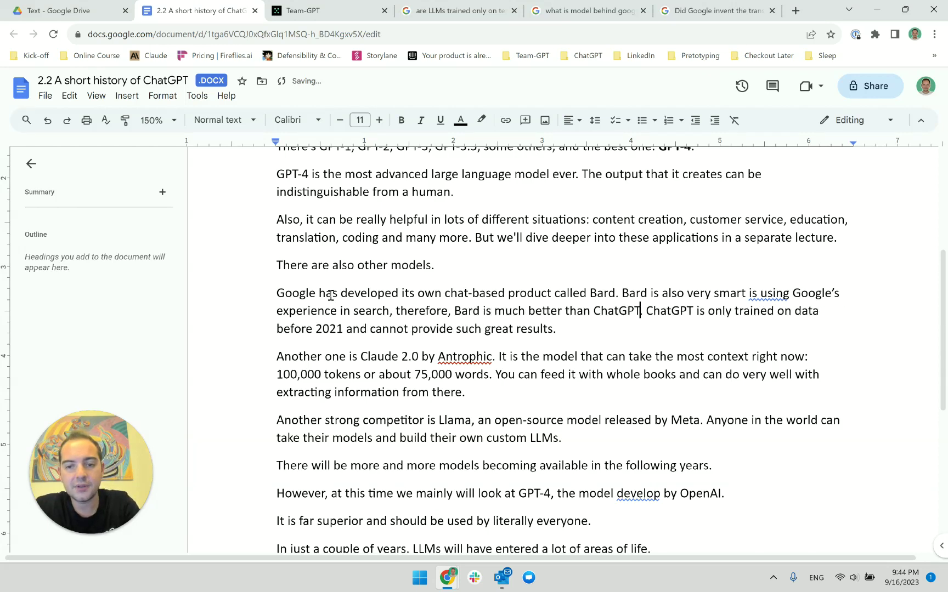
Finish the Bard comparison sentence with "when it comes to browsing the Internet." and start the following ChatGPT sentence with "Moreover,"
type(" when it comes to ")
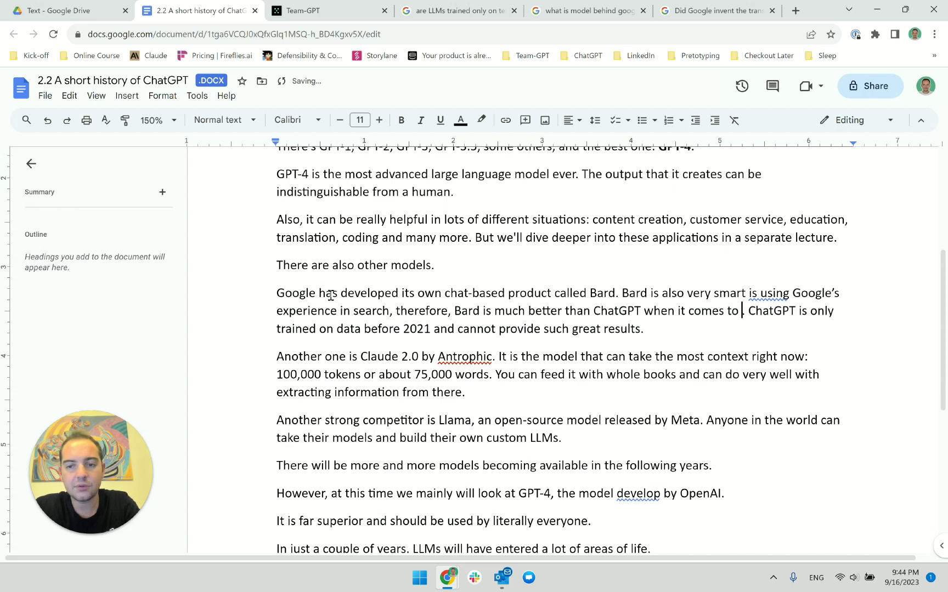
type("browsing the ")
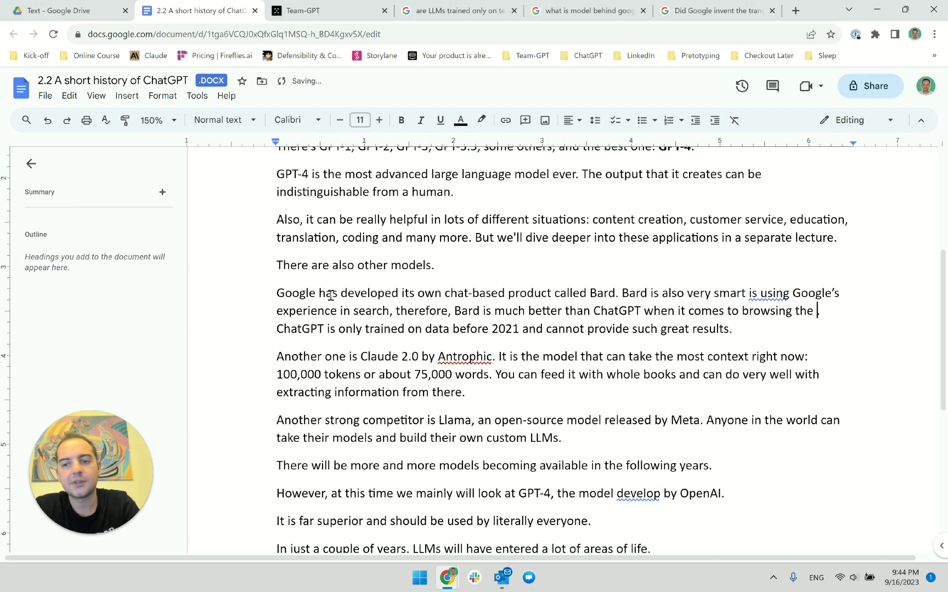
type("Internet.")
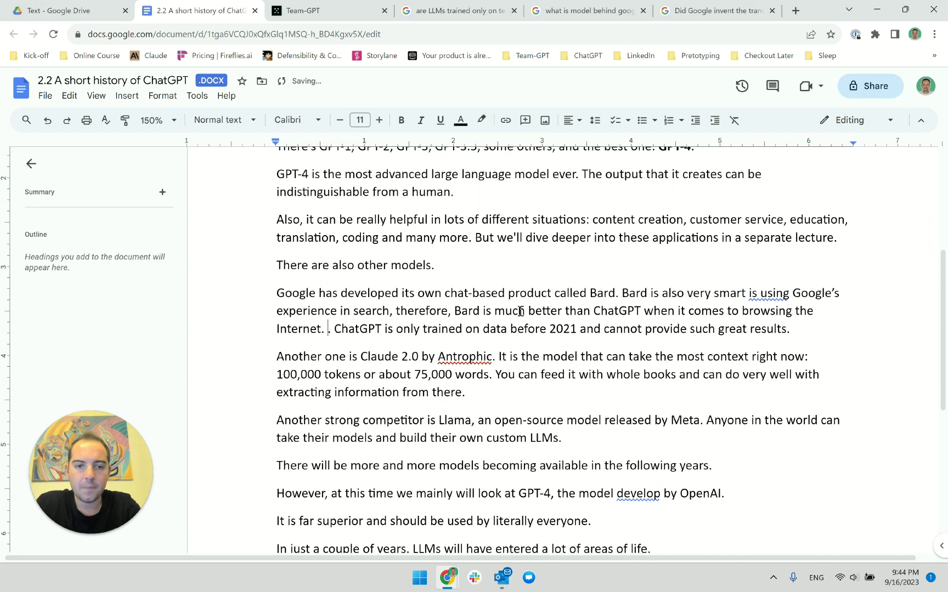
key("Delete")
key("Delete")
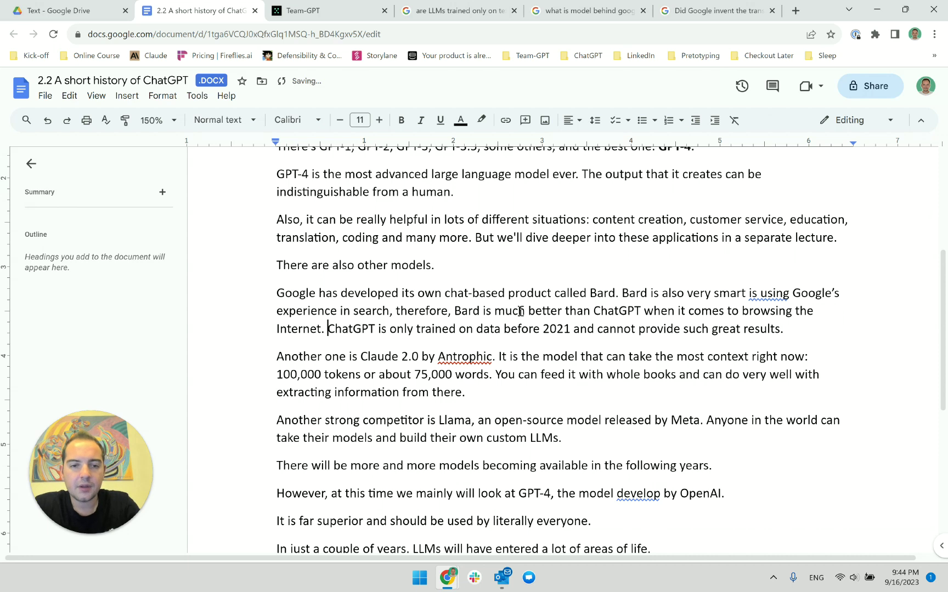
type("Moreover,")
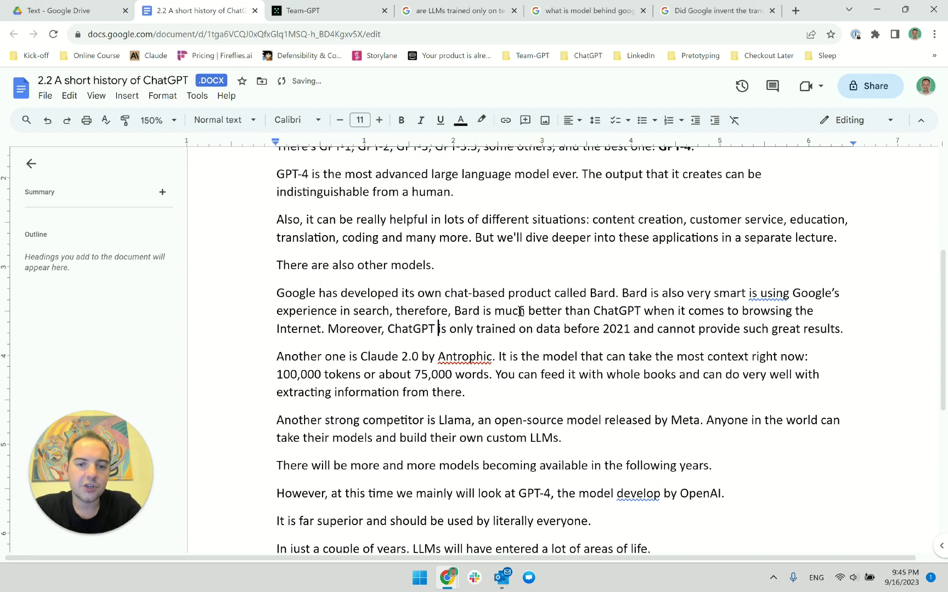
key("Delete")
type("does not ha")
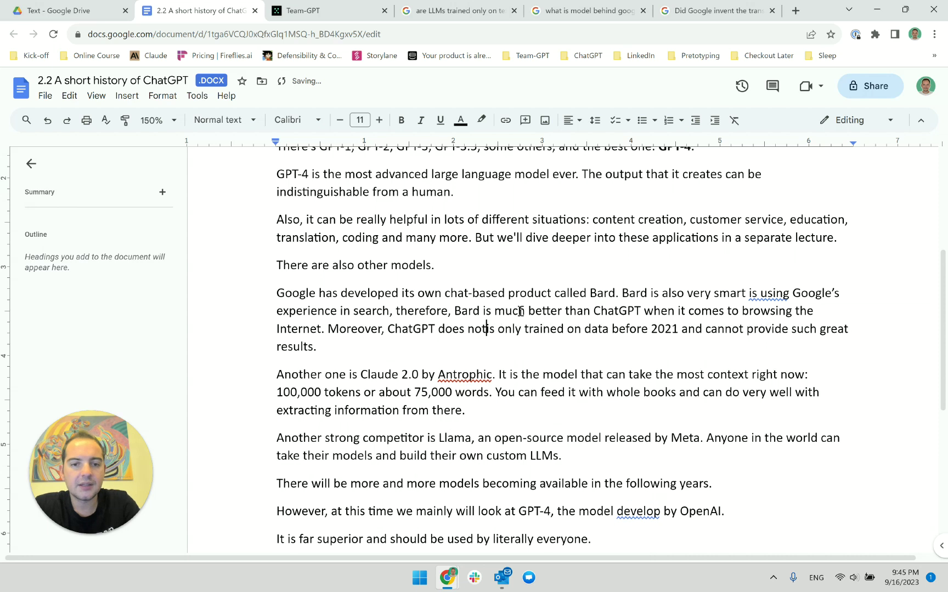
type("ve access")
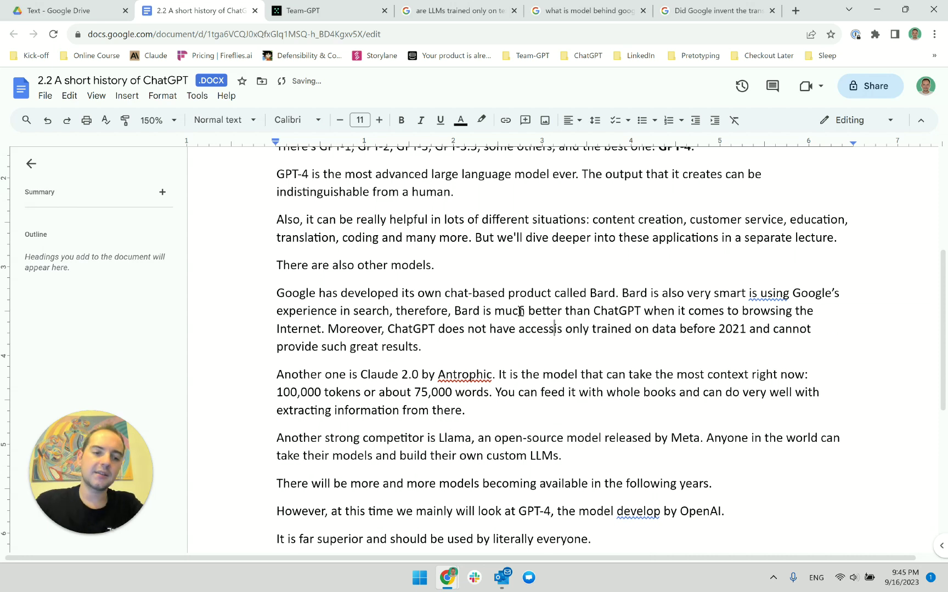
key("BackSpace")
key("BackSpace")
key("BackSpace")
key("BackSpace")
key("BackSpace")
key("BackSpace")
key("BackSpace")
key("BackSpace")
key("BackSpace")
key("BackSpace")
key("BackSpace")
key("BackSpace")
key("BackSpace")
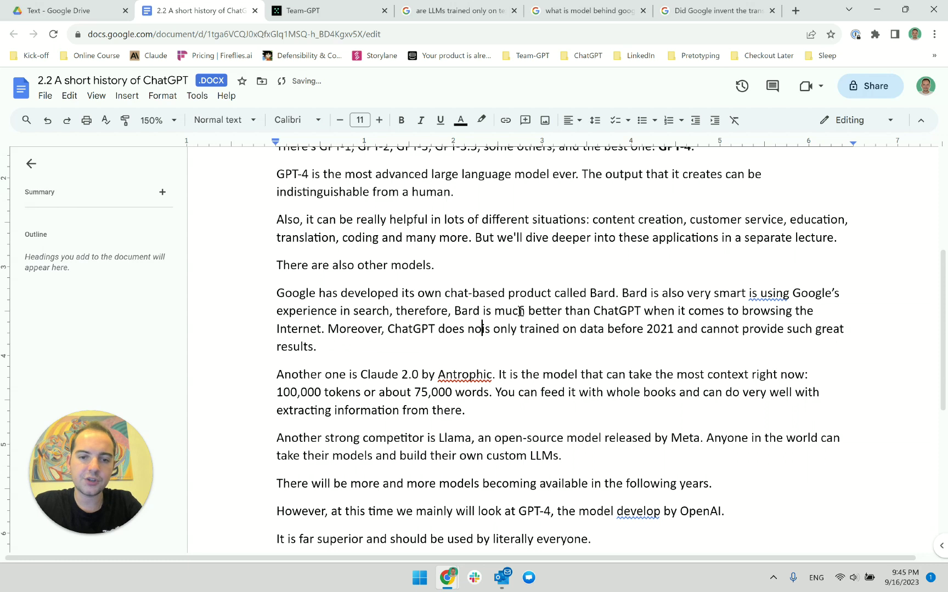
key("BackSpace")
key("BackSpace")
key("BackSpace")
key("BackSpace")
key("BackSpace")
key("BackSpace")
key("BackSpace")
Replace "is only trained on" after "Moreover, ChatGPT" with "has been trained"
type("has been train")
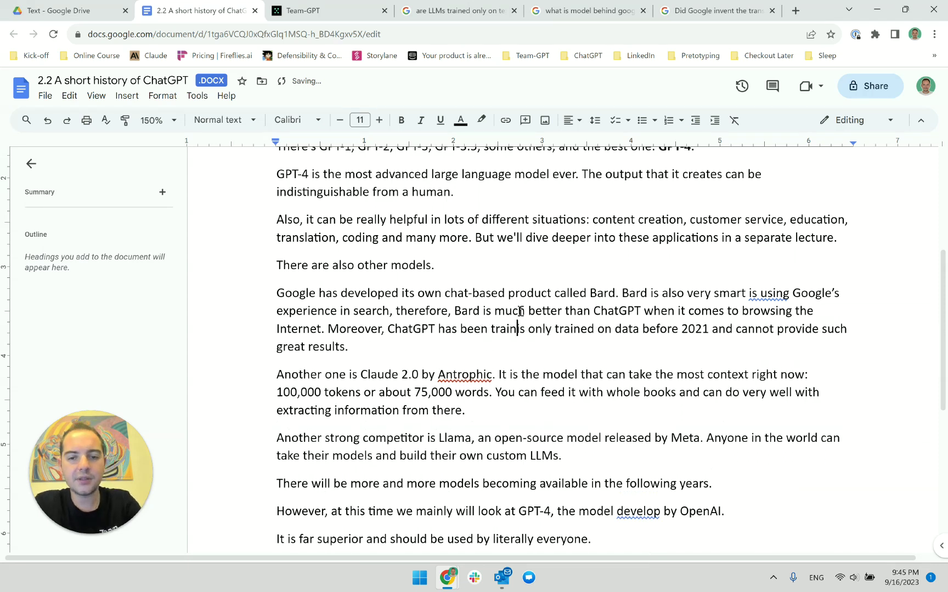
type("ed on")
key("BackSpace")
key("BackSpace")
key("shift+Right")
key("shift+Right")
key("shift+Right")
key("shift+Right")
key("shift+Right")
key("shift+Right")
key("shift+Right")
key("shift+Right")
key("shift+Right")
key("shift+Right")
key("shift+Right")
key("shift+Right")
key("shift+Right")
key("shift+Right")
key("shift+Right")
key("shift+Right")
key("shift+Right")
key("shift+Right")
key("shift+Right")
key("shift+Right")
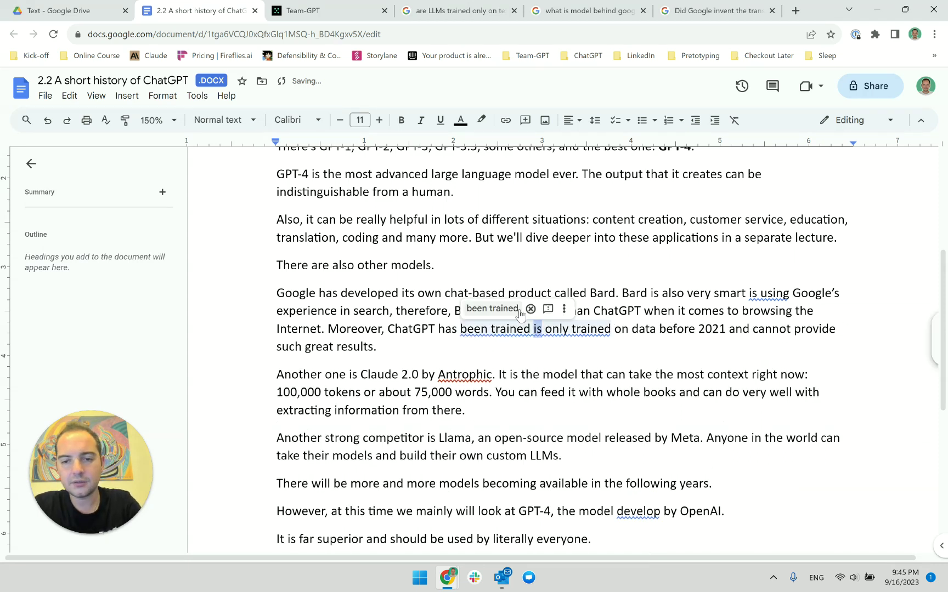
key("BackSpace")
type("d")
Replace "before" in front of 2021 with "up until" in the ChatGPT sentence
key("ctrl+Right")
key("ctrl+Right")
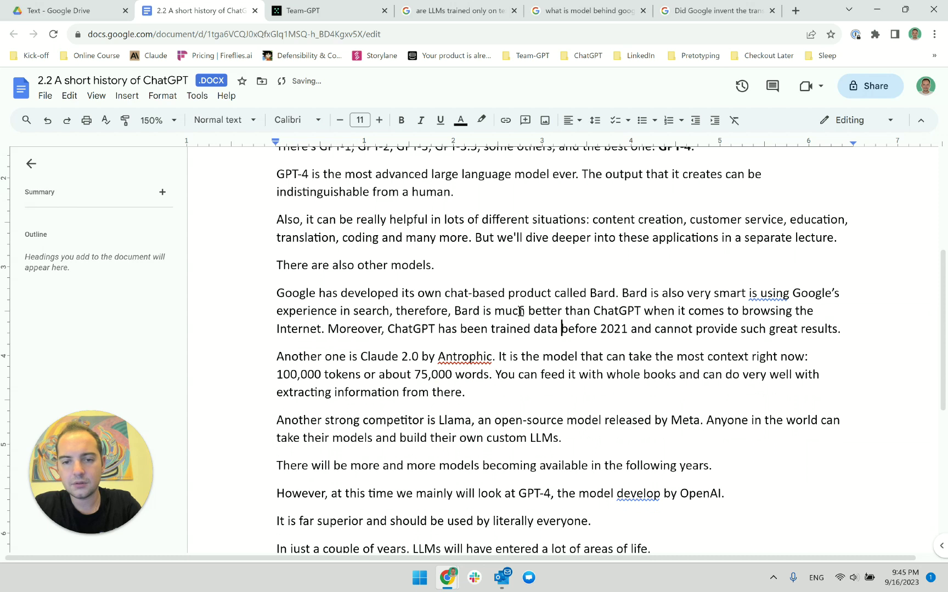
key("BackSpace")
key("BackSpace")
key("BackSpace")
key("BackSpace")
key("BackSpace")
key("BackSpace")
key("BackSpace")
type("up until")
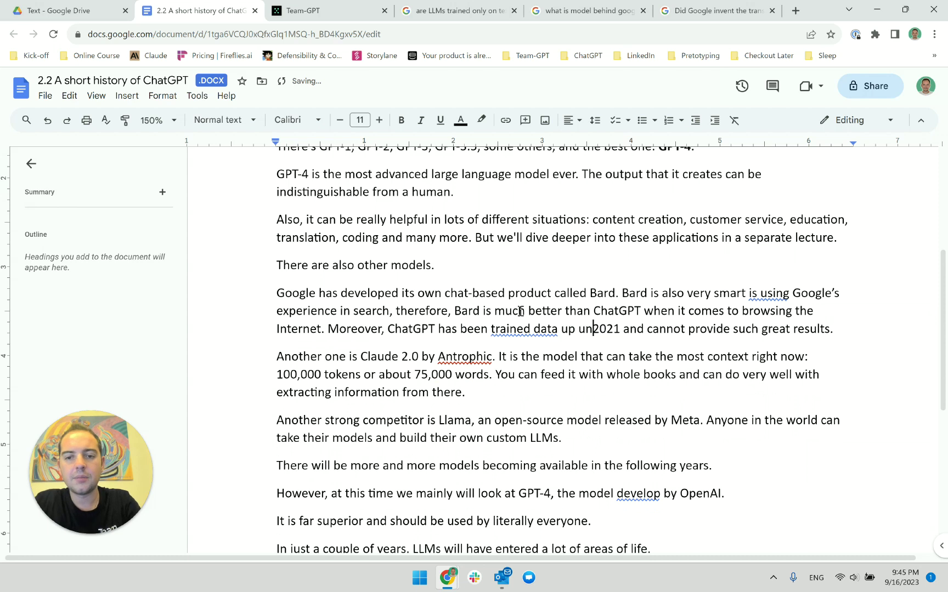
key("ctrl+Right")
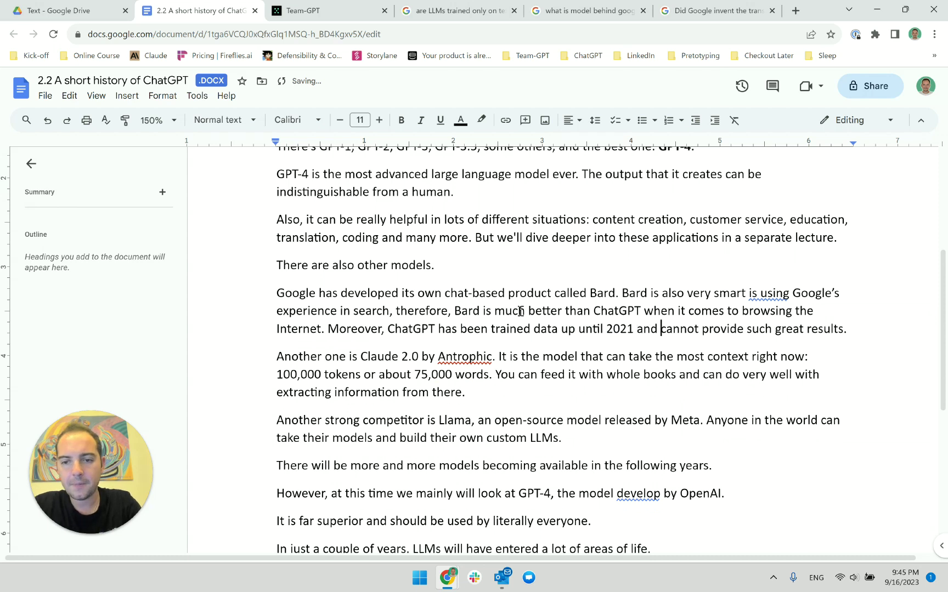
key("ctrl+Right")
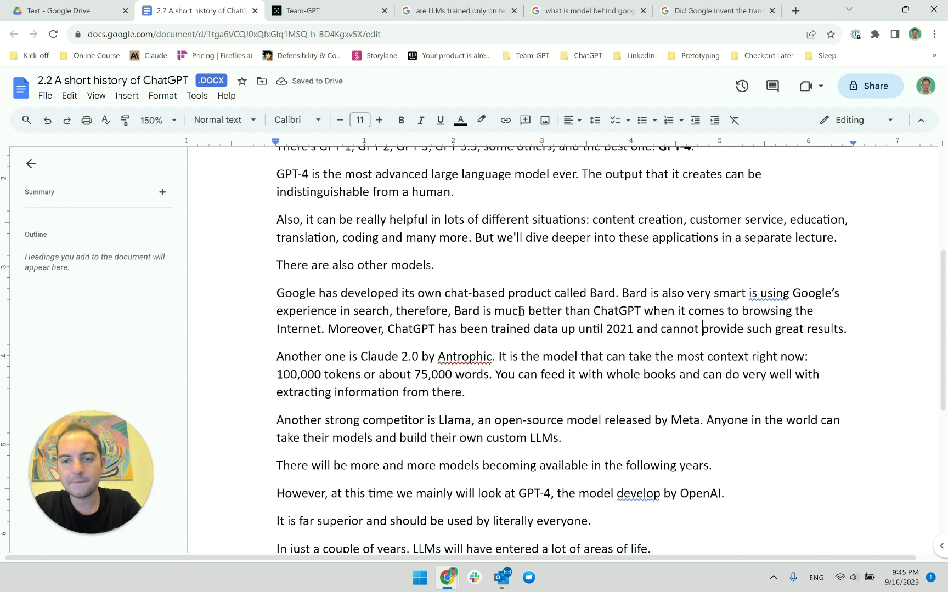
Copy the whole Bard paragraph into a new message in the Lecture Text Creation chat in Team-GPT
left_click_drag(876, 328, 241, 292)
key("ctrl+c")
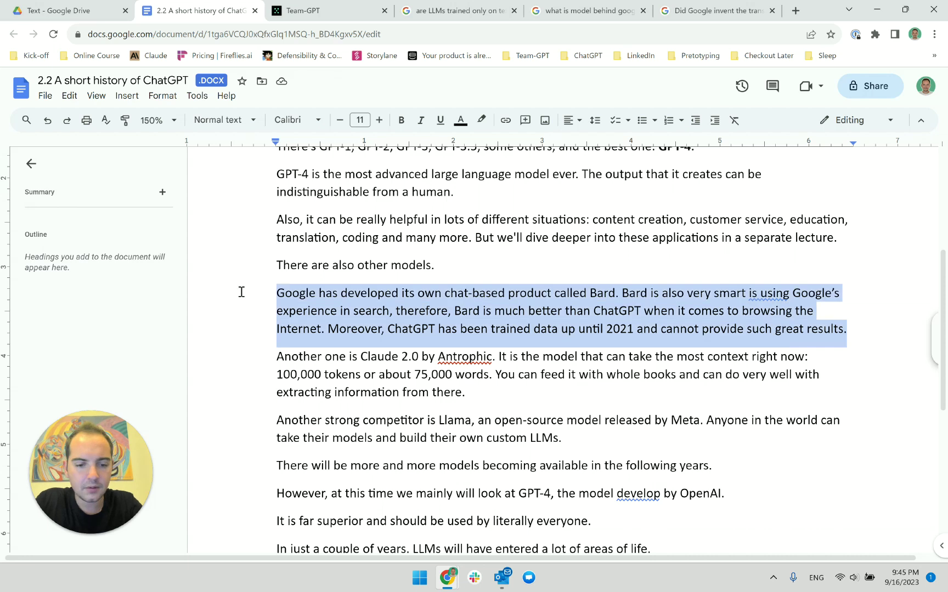
left_click(313, 9)
left_click(400, 541)
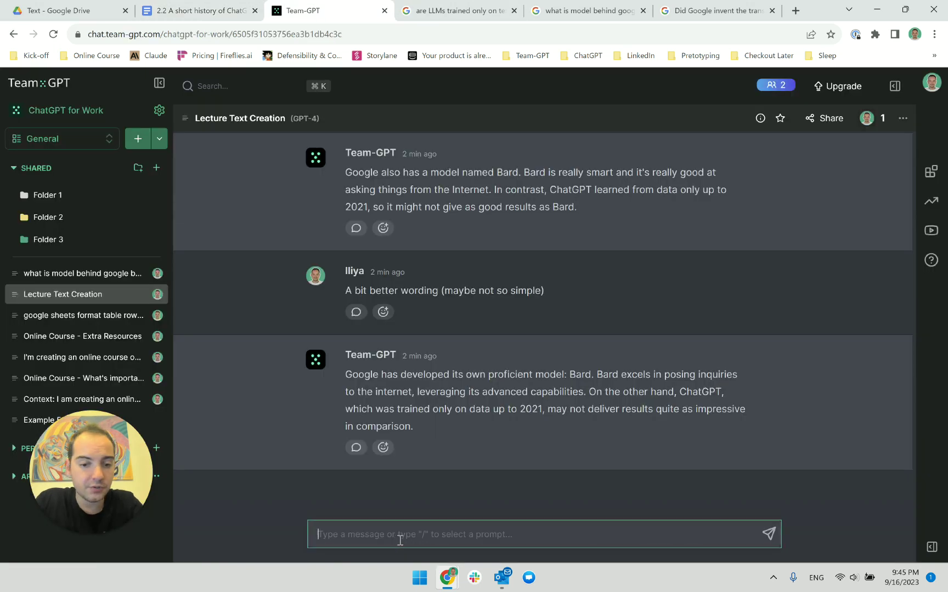
key("ctrl+v")
Add "Rephrase just this bit: and cannot provide such great results." below the pasted paragraph and send the message
left_click_drag(711, 536, 545, 537)
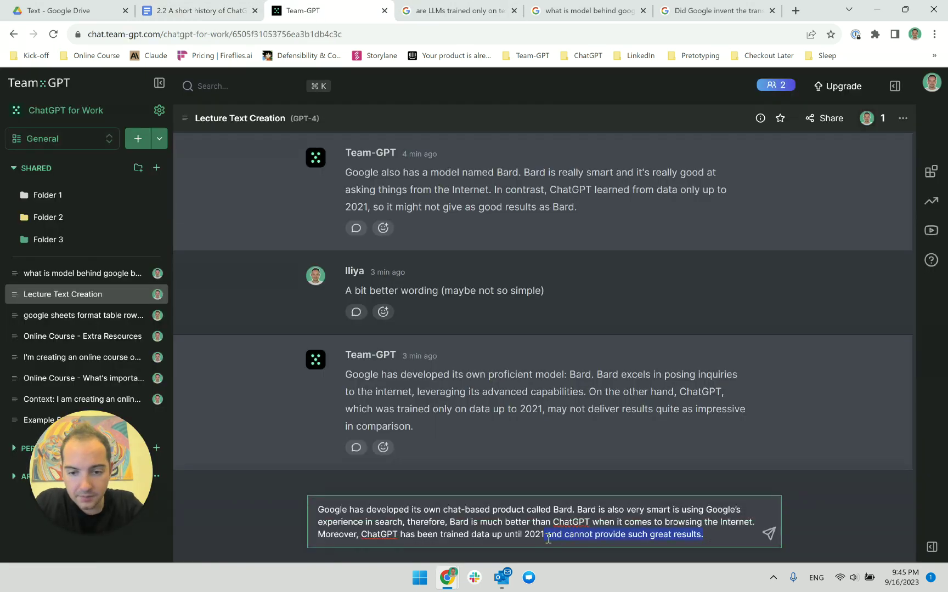
key("shift+Return")
type("Rep")
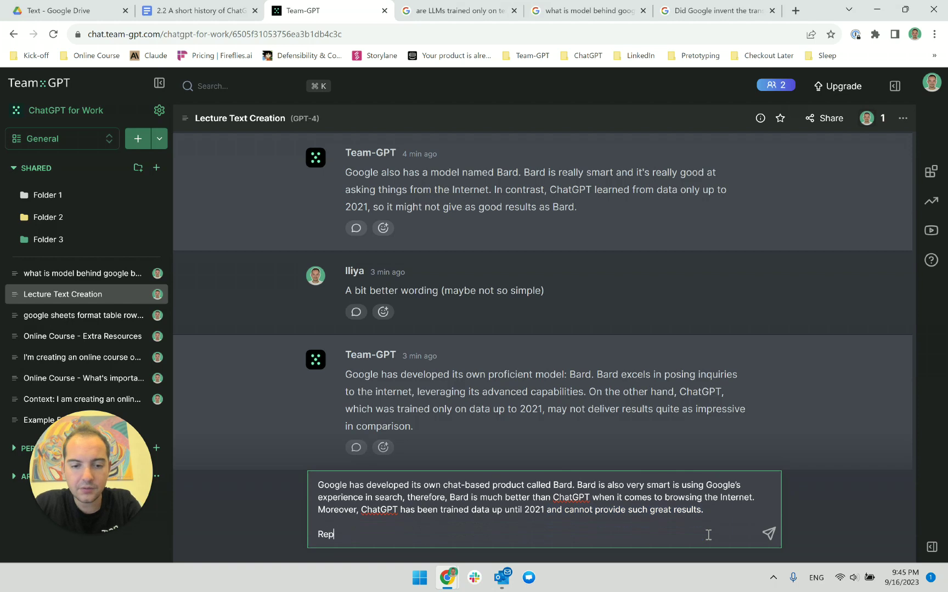
type("hrase just this bi")
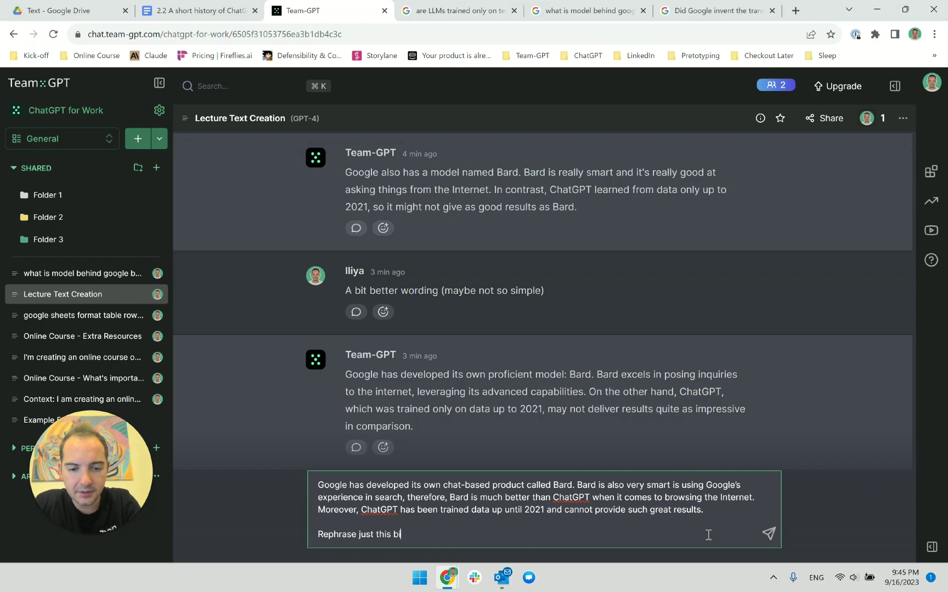
type("t:")
type("and cannot provide such great results.")
key("Return")
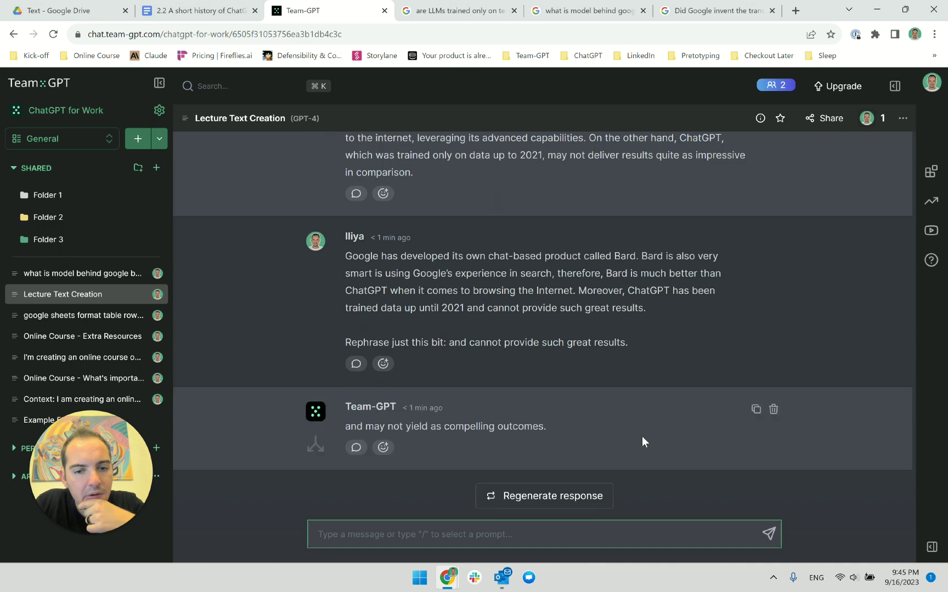
Ask the chat for more alternatives with the message "Give me 5 variations, keep it simple"
triple_click(521, 428)
double_click(521, 428)
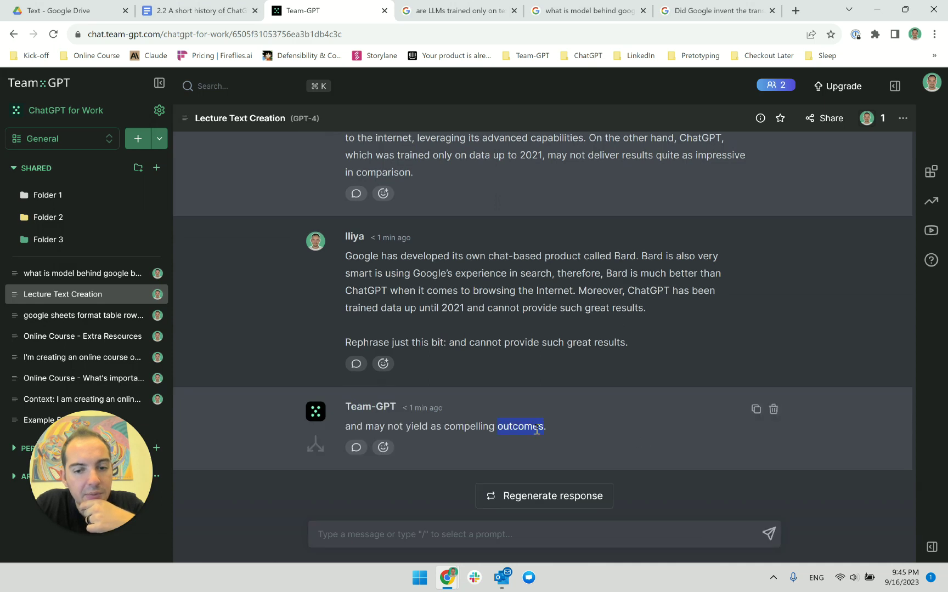
left_click(438, 535)
type("Give me")
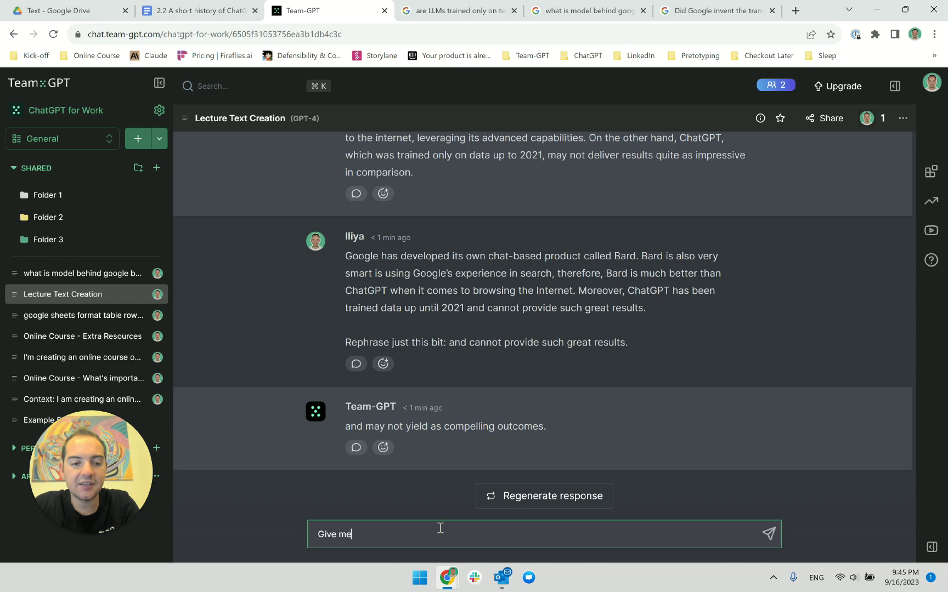
type(" 5 varit")
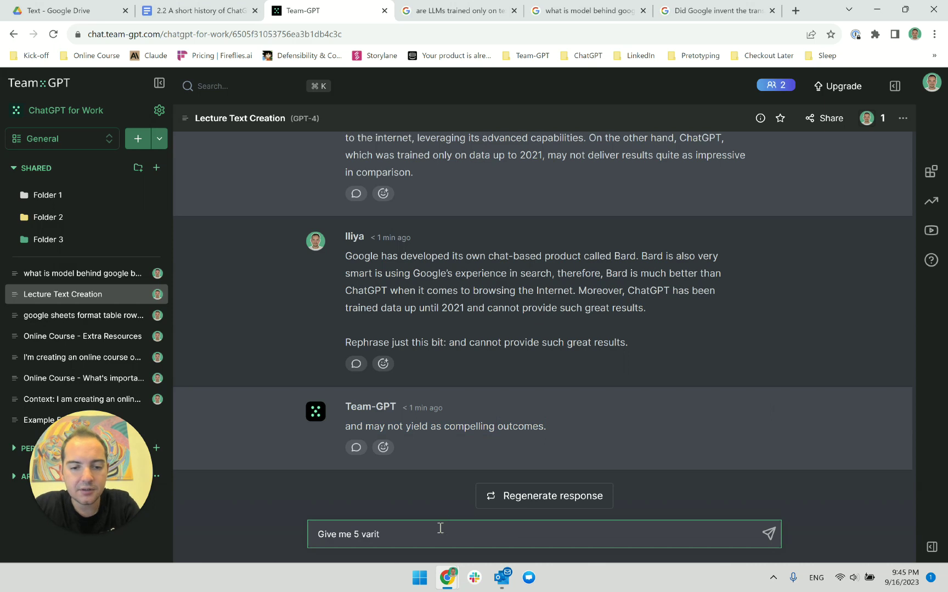
type("iions ")
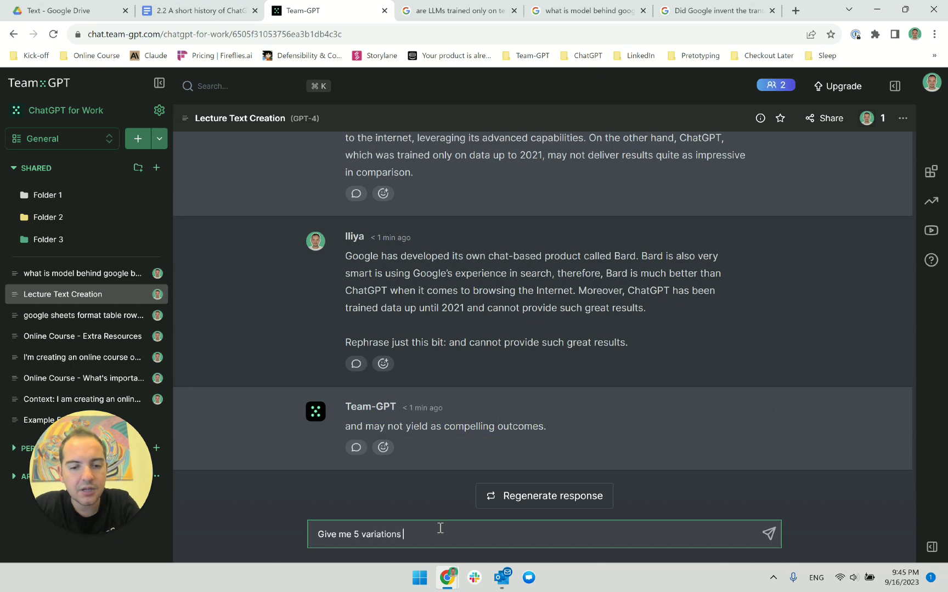
type(", keep it simple")
key("Return")
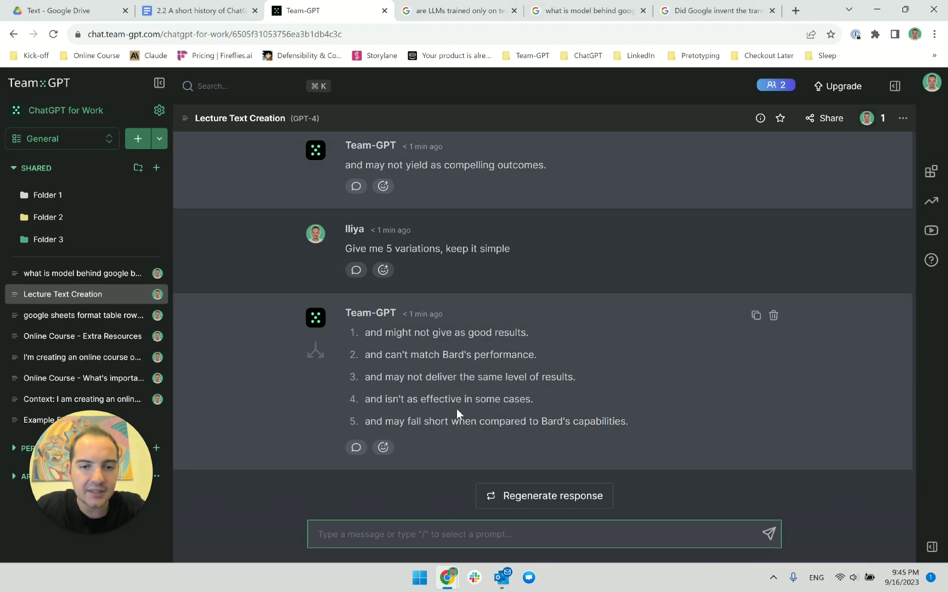
Read through the five suggested variations and compare their wording
scroll(456, 408, "up", 3)
scroll(497, 367, "down", 3)
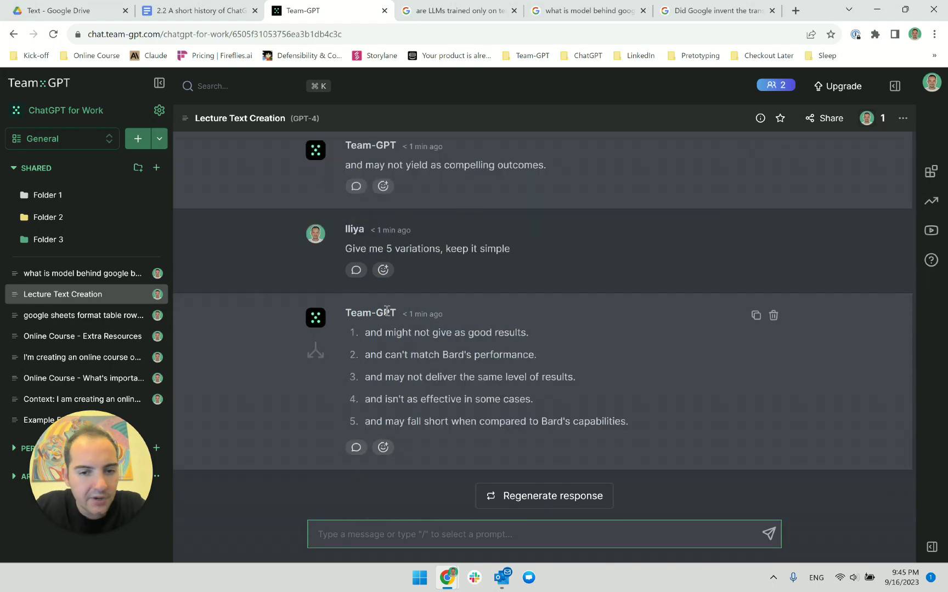
triple_click(428, 337)
triple_click(480, 338)
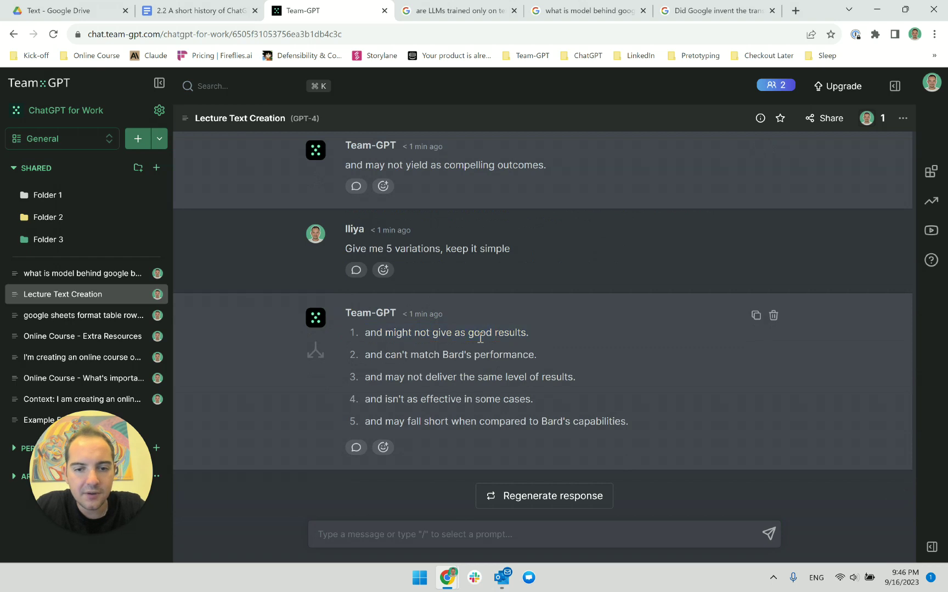
triple_click(607, 366)
left_click(607, 366)
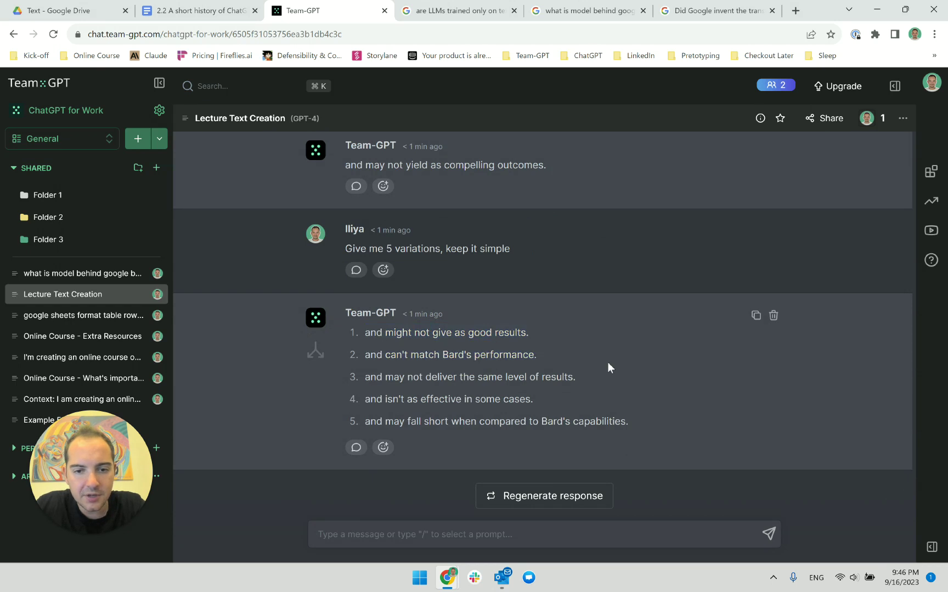
triple_click(522, 357)
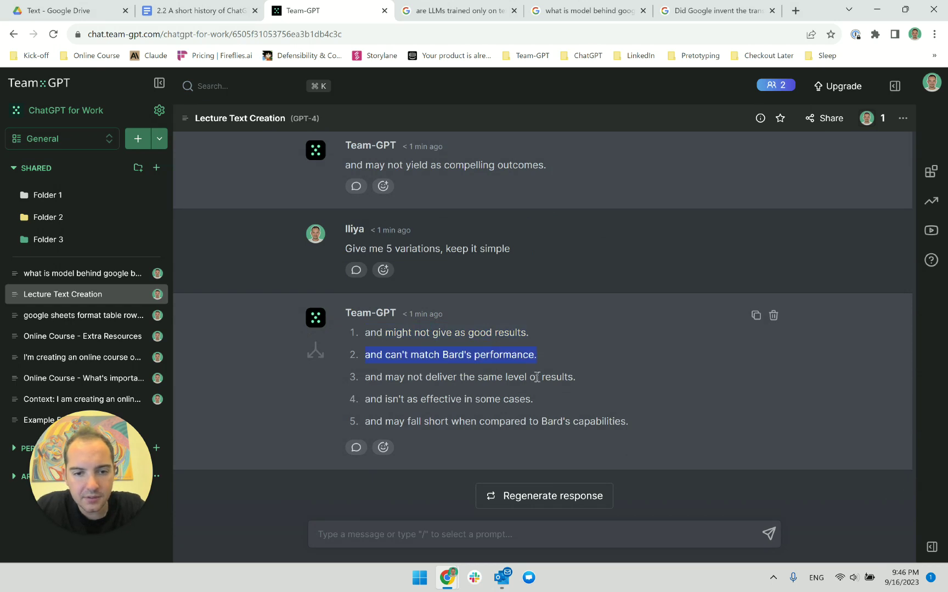
triple_click(536, 377)
triple_click(513, 401)
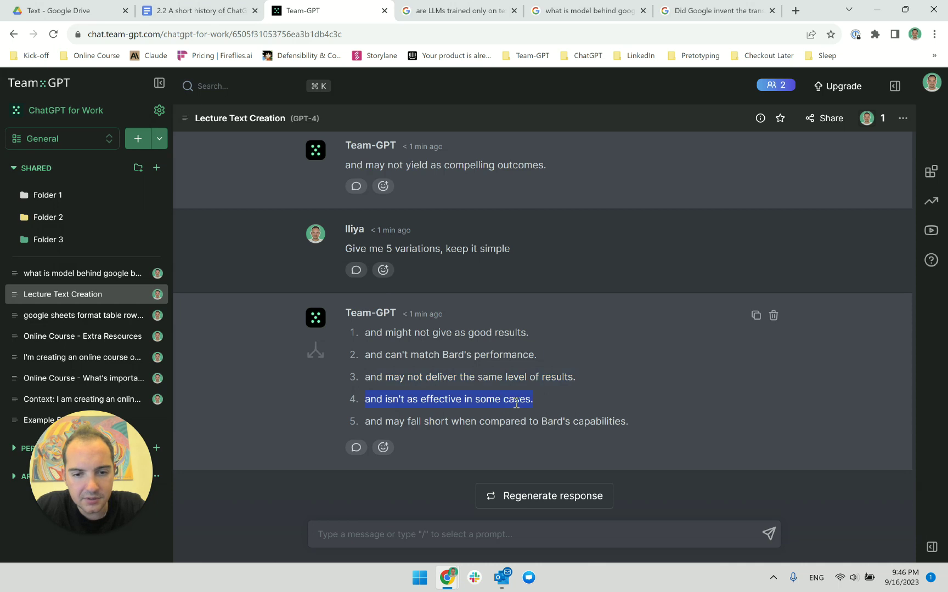
left_click(566, 401)
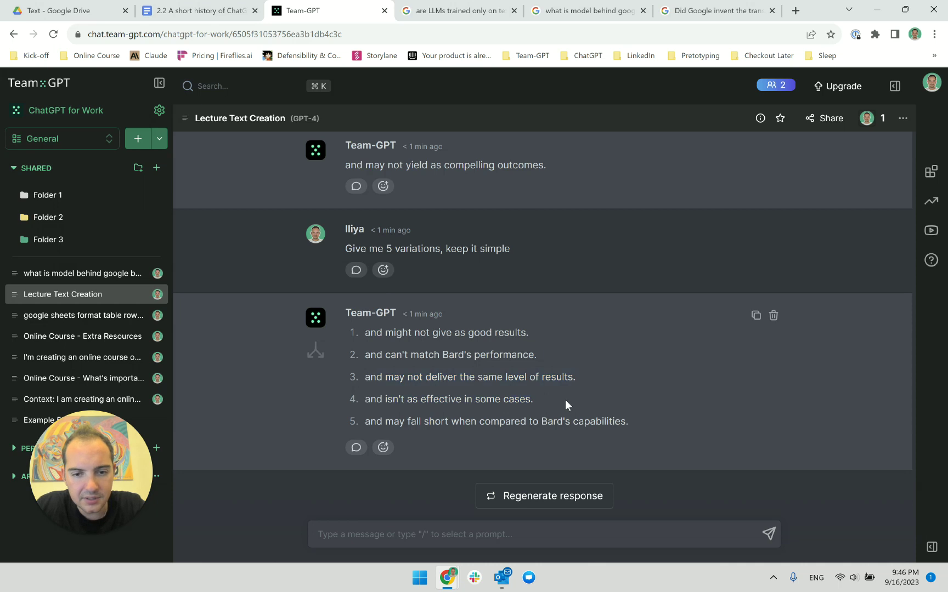
triple_click(525, 423)
triple_click(449, 330)
Copy the second suggested variation, "and can't match Bard's performance.", from the chat's reply
left_click(463, 360)
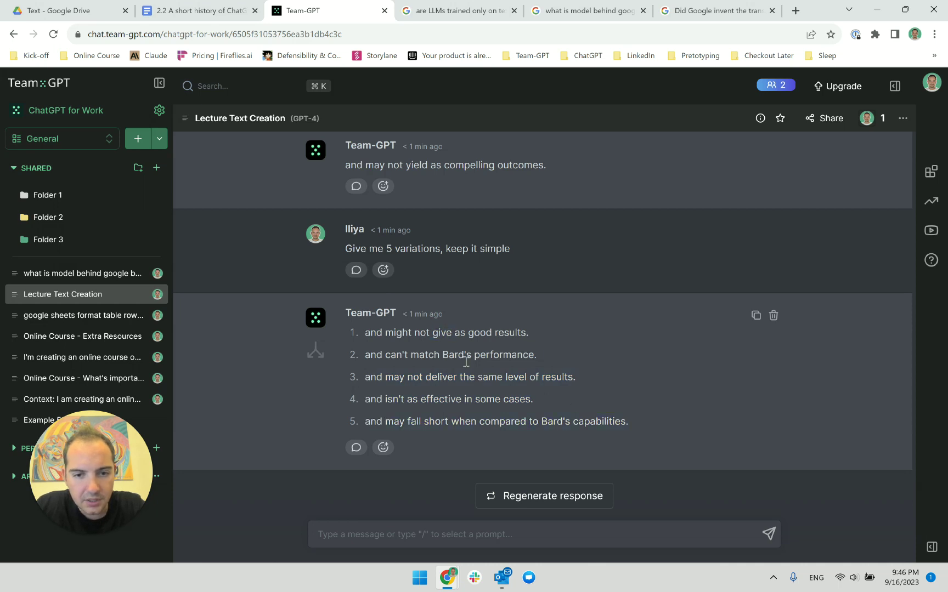
double_click(464, 360)
triple_click(463, 361)
key("ctrl+c")
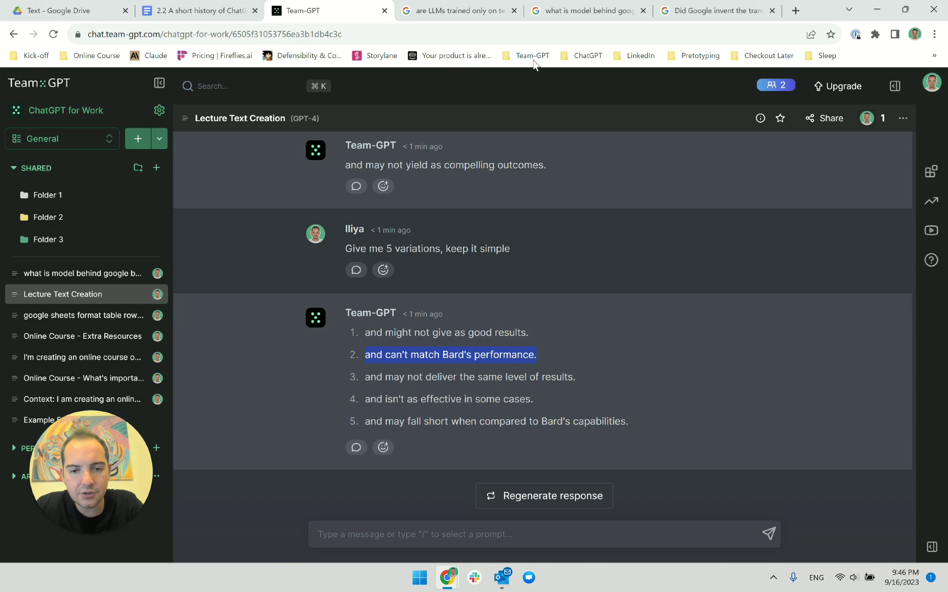
In the Google Docs lecture document, replace "cannot provide such great results" in the Bard paragraph with the copied variation as unformatted text
left_click(200, 11)
left_click(627, 329)
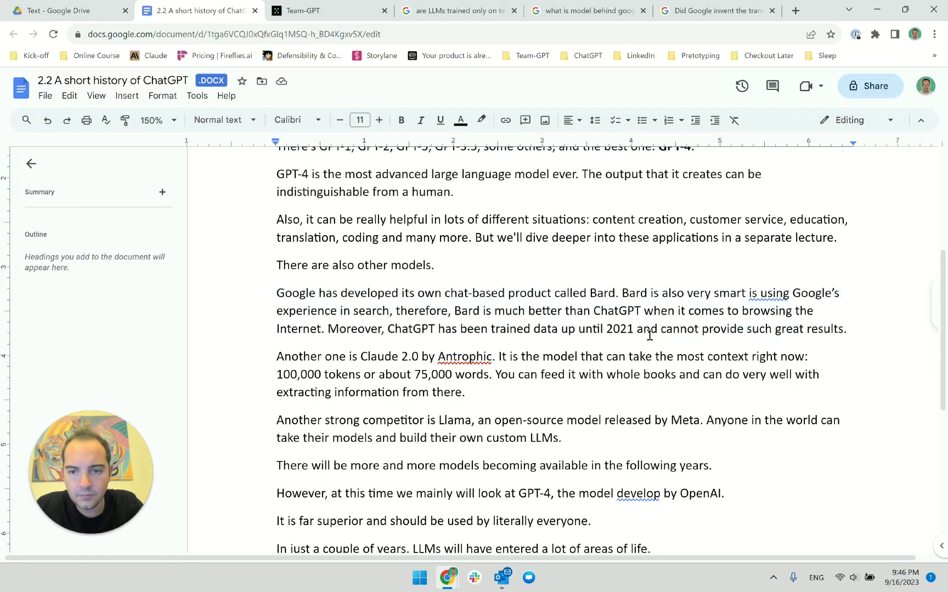
left_click_drag(660, 331, 848, 336)
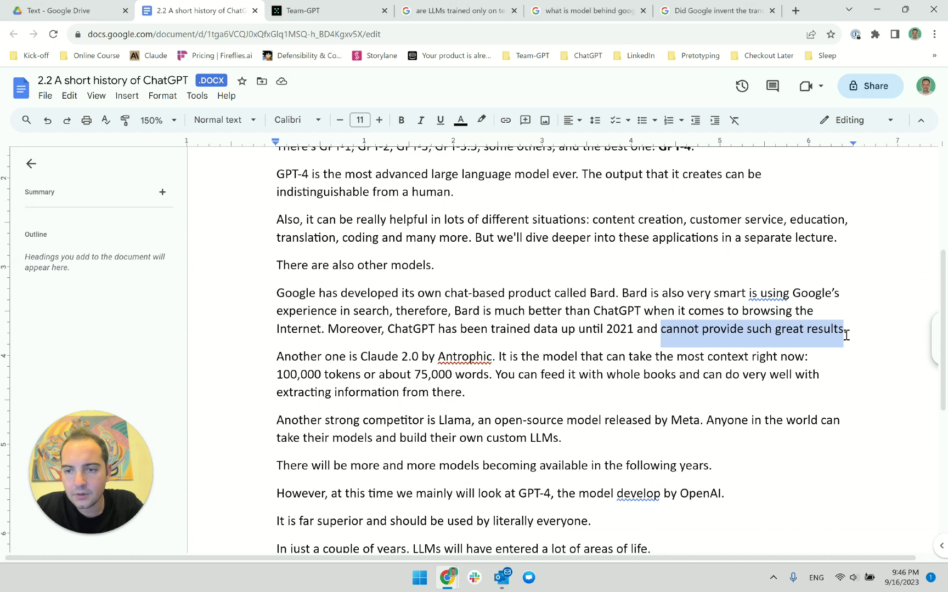
right_click(703, 330)
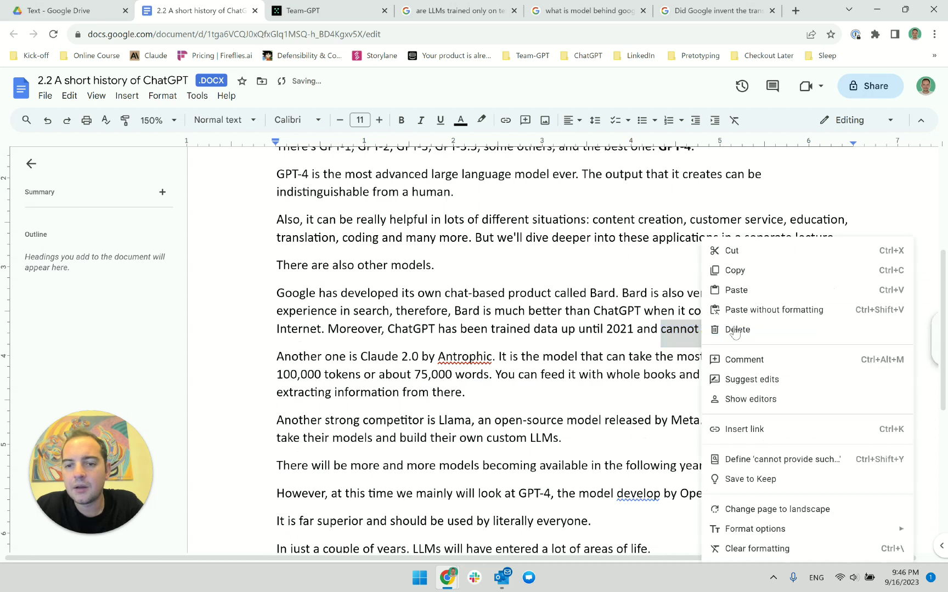
left_click(779, 310)
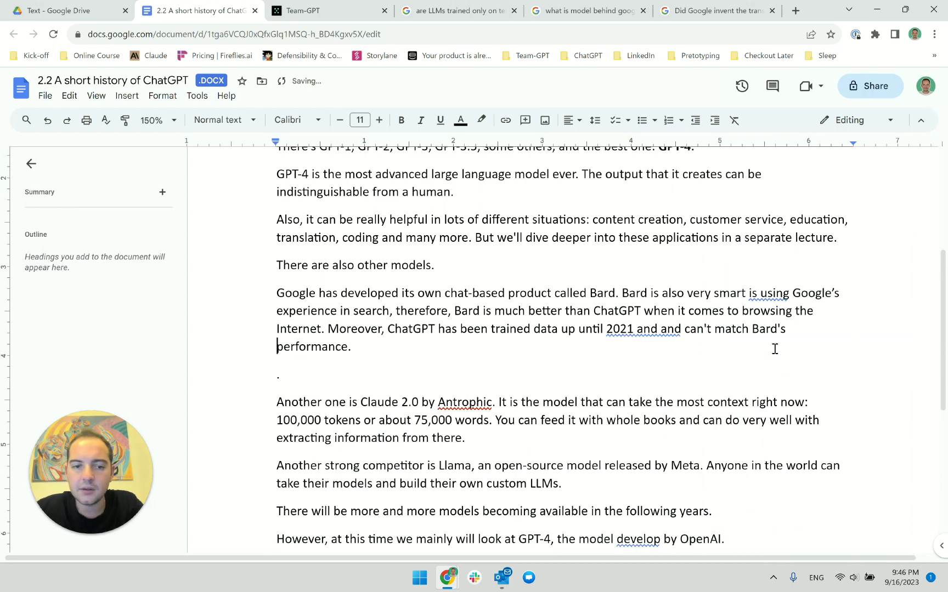
Remove "performance." and the stray line break after "Bard's", and continue the sentence with ", when it comes to"
key("shift+Right")
key("shift+Right")
key("shift+Right")
key("shift+Right")
key("shift+Right")
key("shift+Right")
key("shift+Right")
key("shift+Right")
key("shift+Right")
key("shift+Right")
key("shift+Right")
key("shift+Right")
key("BackSpace")
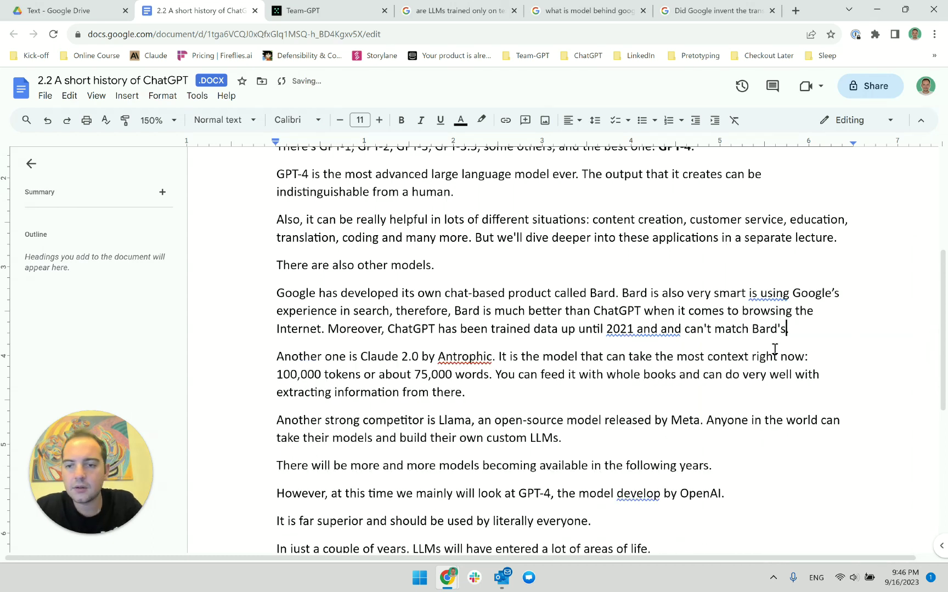
type(", when it comes to")
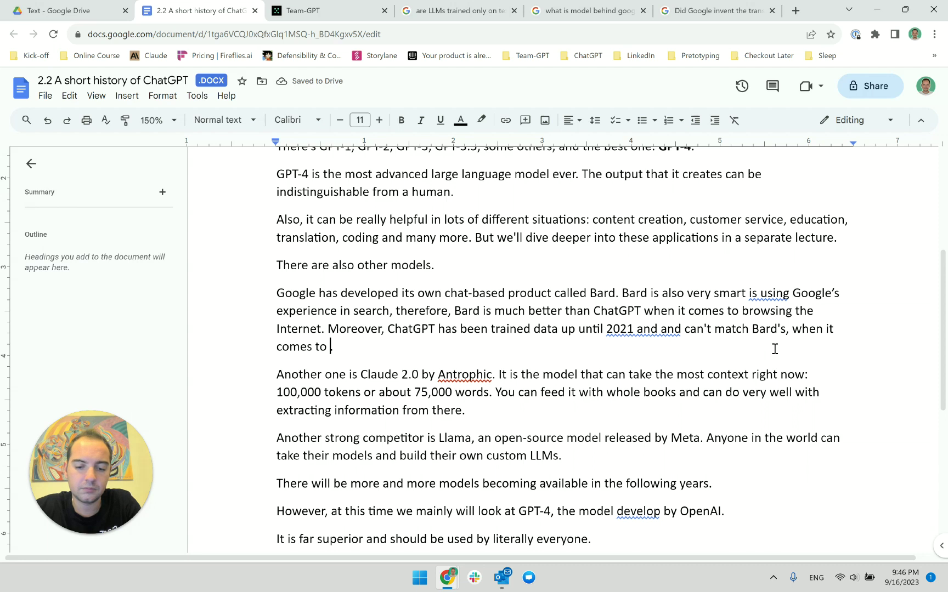
type("d")
key("BackSpace")
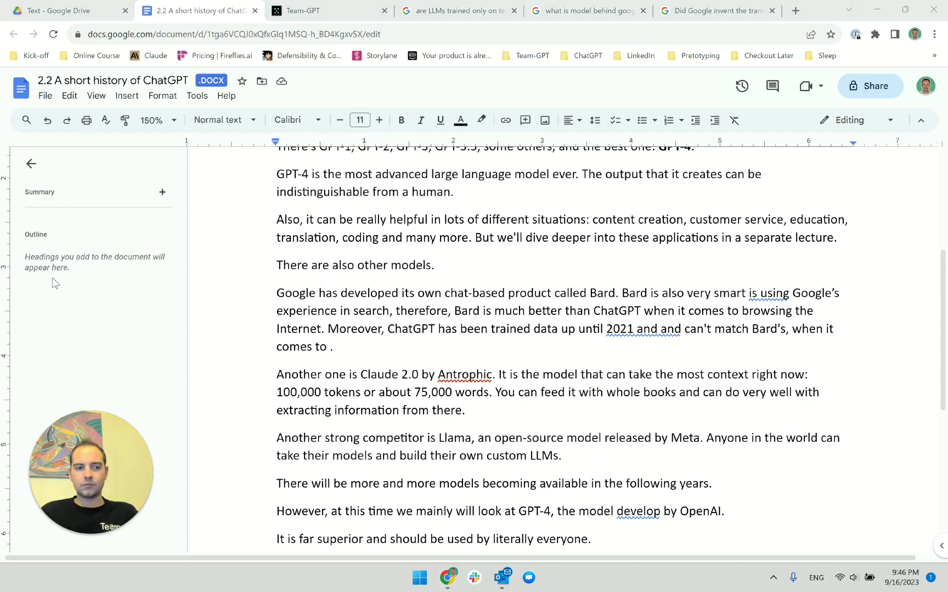
Replace the sentence ending after "up until 2021" with "and cannot be trusted for information afterwards."
key("Right")
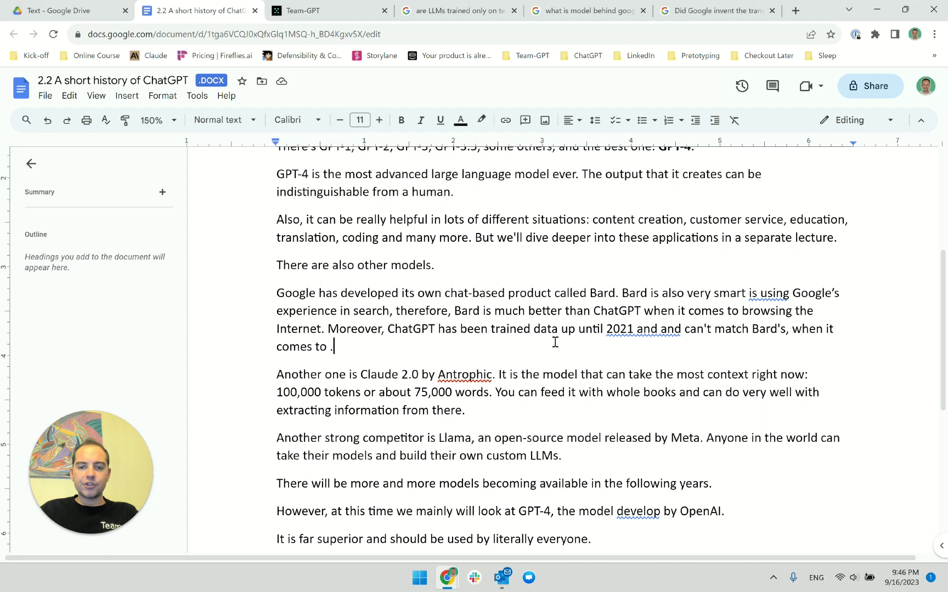
left_click(639, 331, "shift")
type("and canno")
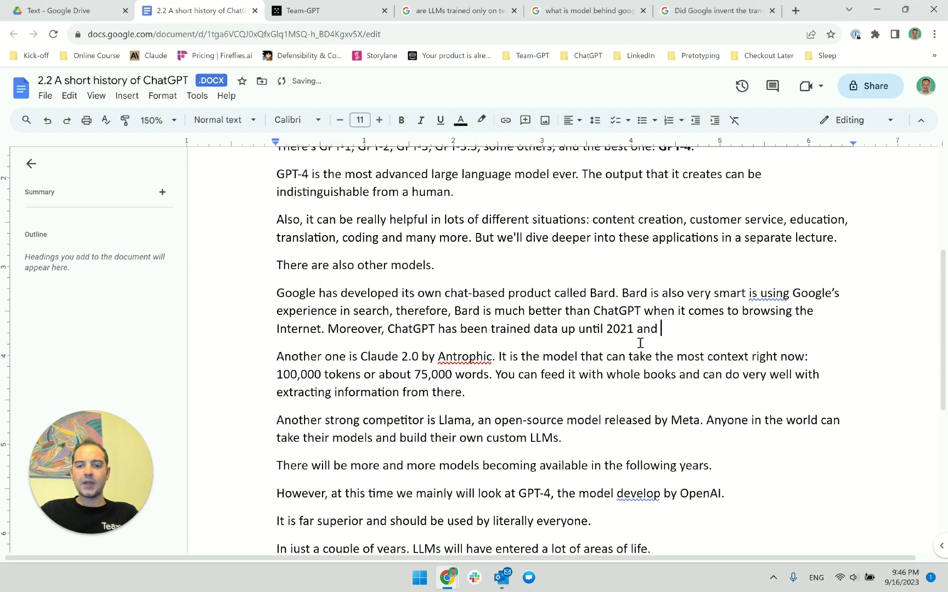
key("BackSpace")
key("BackSpace")
key("BackSpace")
key("BackSpace")
key("BackSpace")
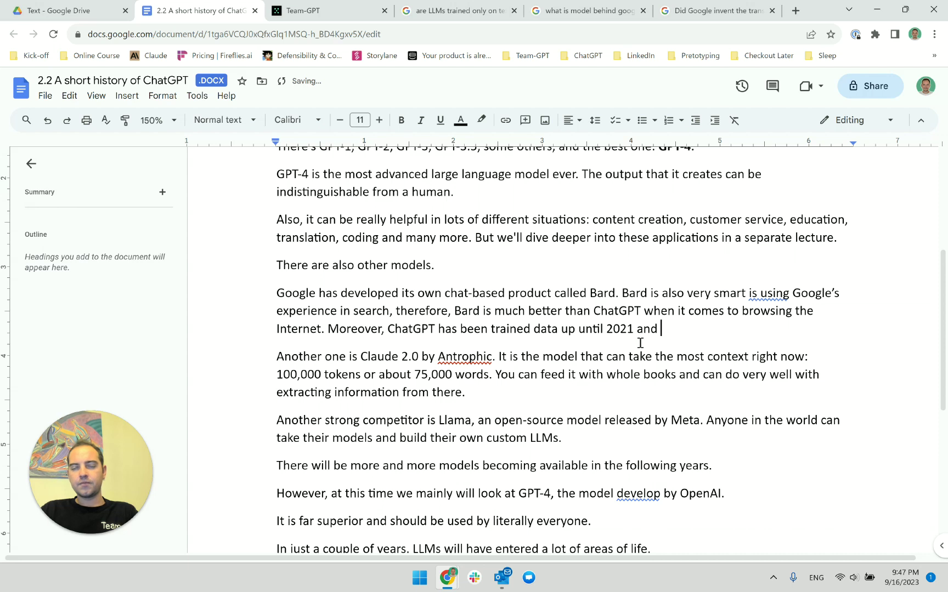
type("cannot be trusted")
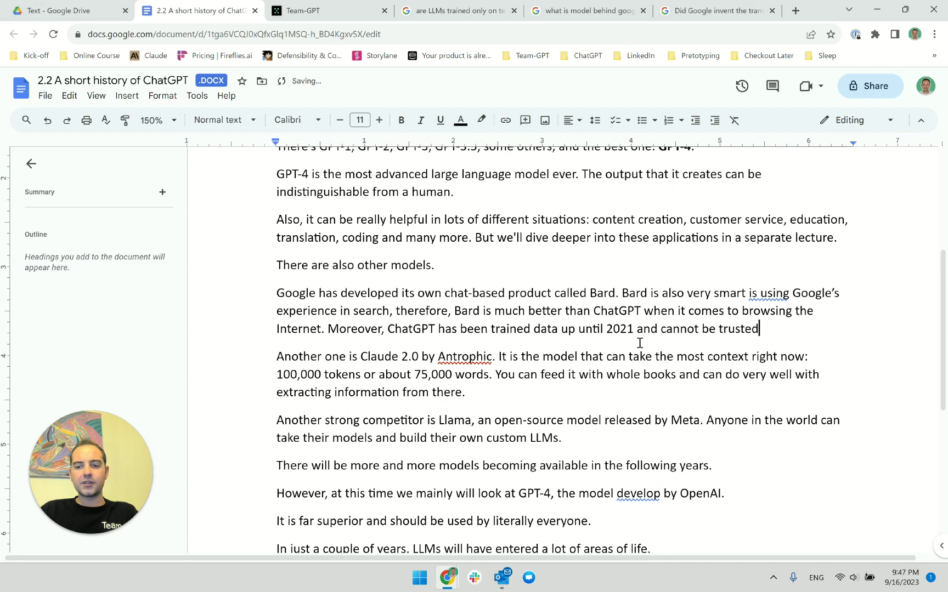
type(" for information ")
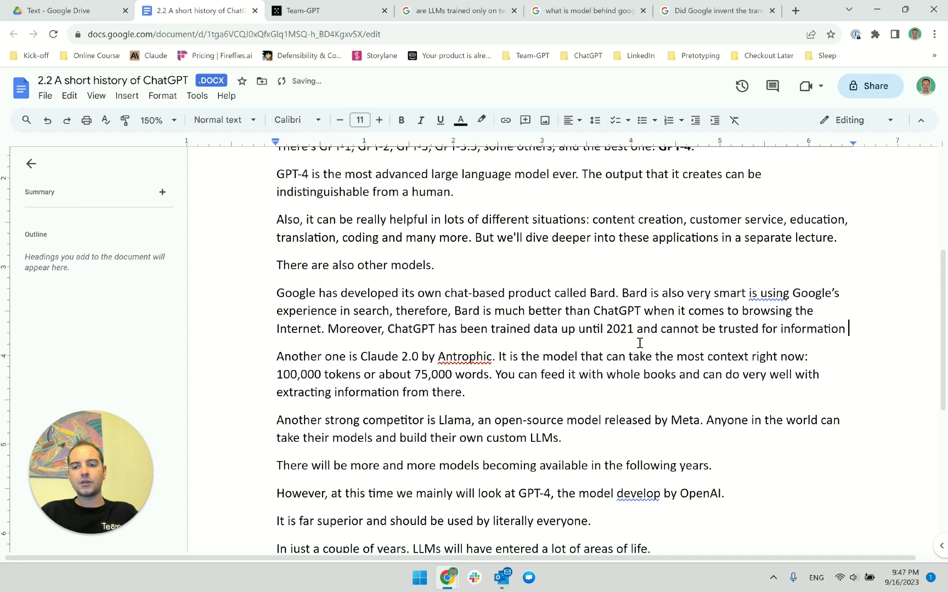
type("aftterwards.")
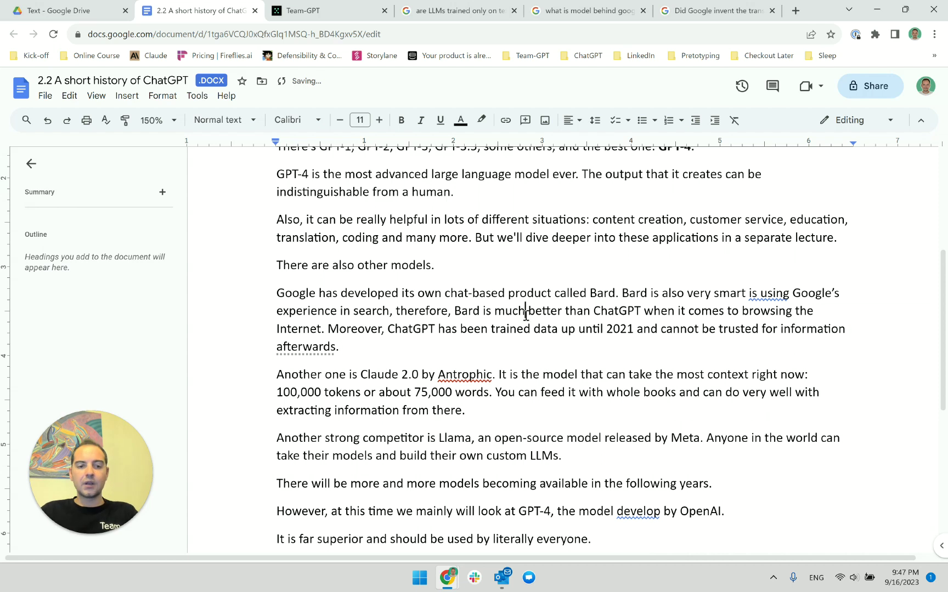
Replace "chat-based product" with "competing product" in the opening sentence about Bard
mouse_move(316, 349)
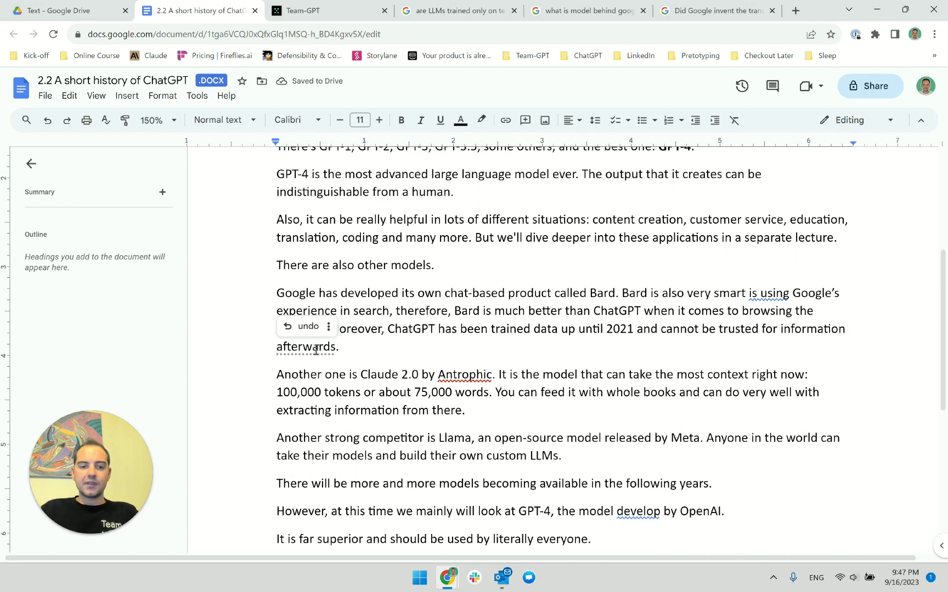
scroll(403, 371, "down", 1)
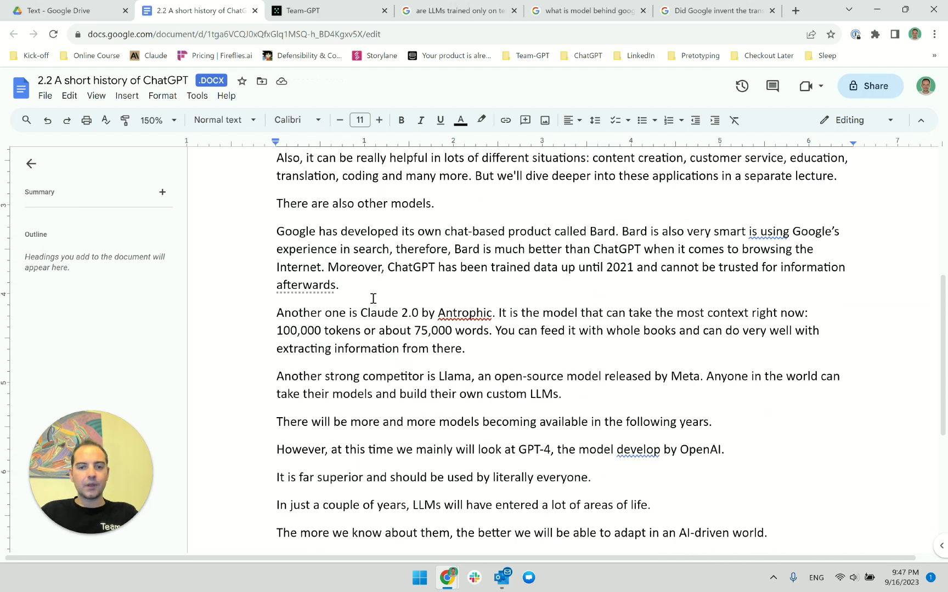
left_click_drag(306, 231, 501, 238)
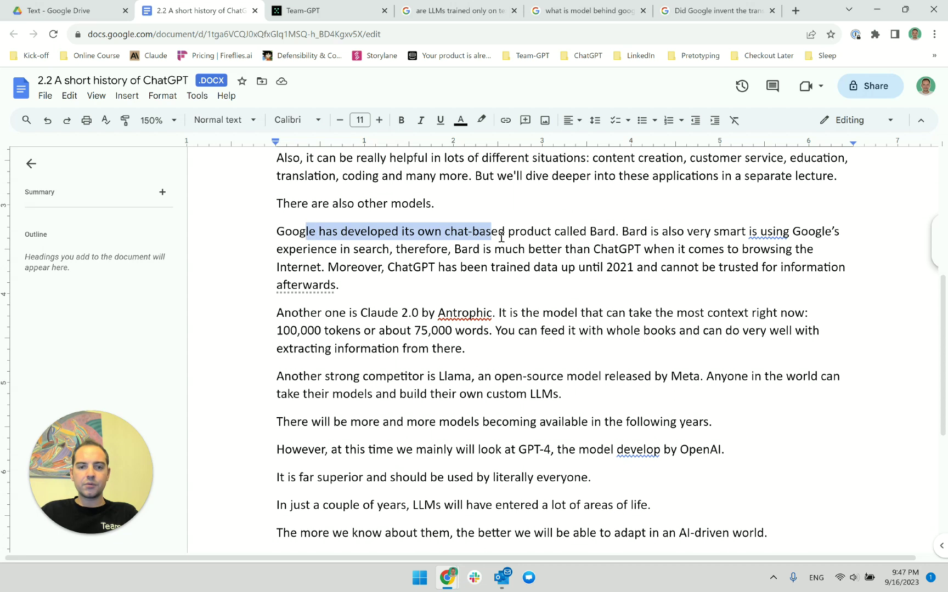
left_click(501, 237)
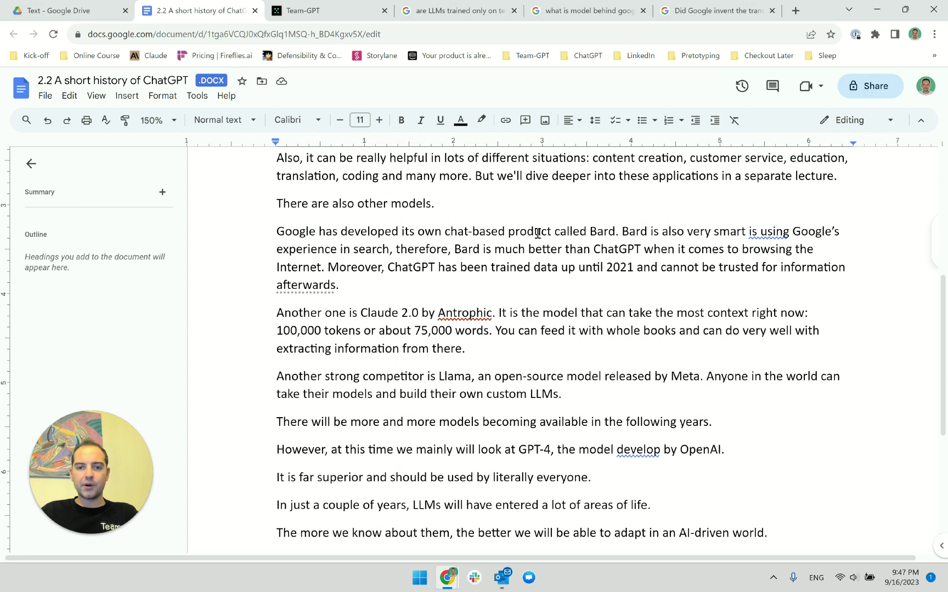
left_click_drag(446, 233, 558, 235)
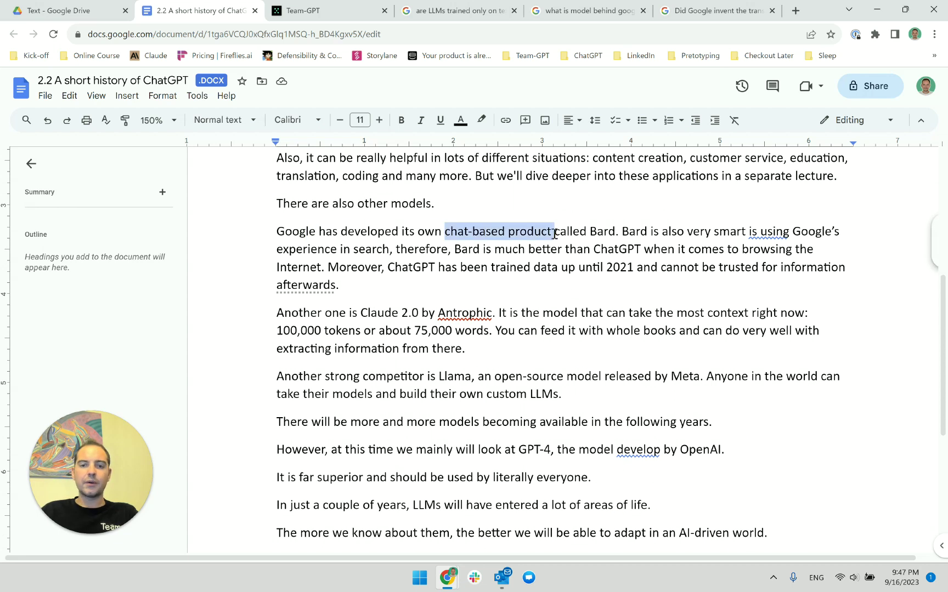
type("competing prod")
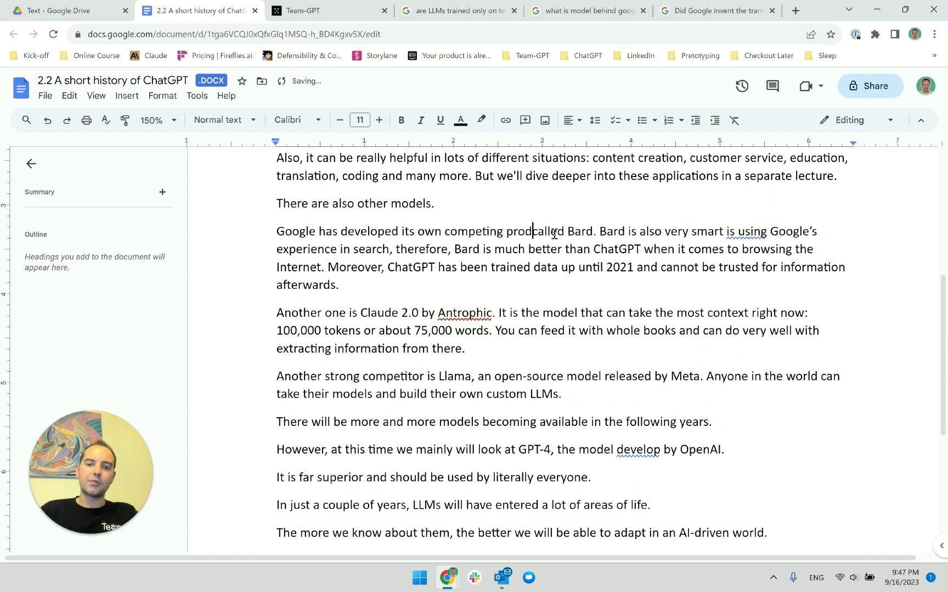
type("uct")
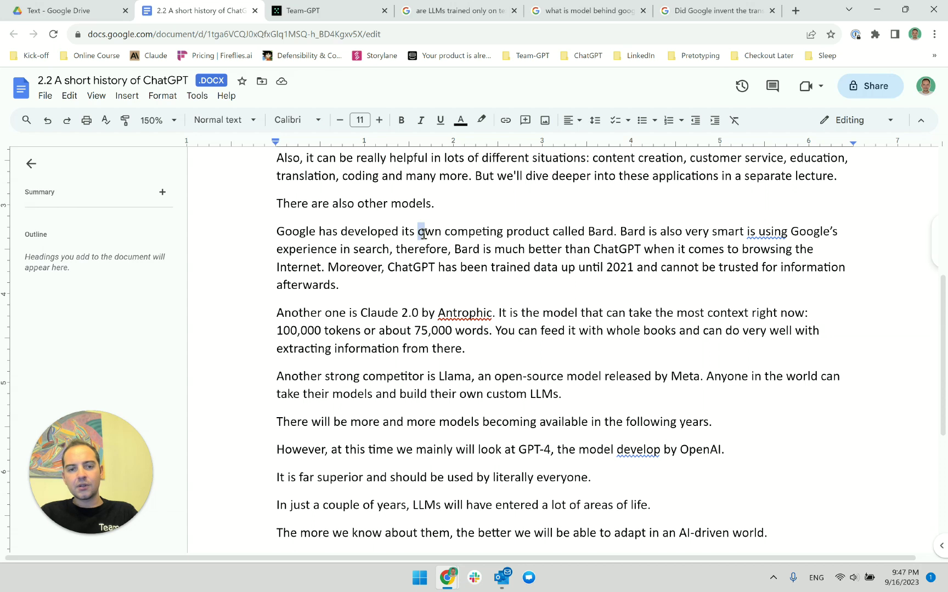
Change "its own" to "a" before "competing product" and add a colon after "called"
left_click(443, 232)
key("BackSpace")
key("BackSpace")
key("BackSpace")
key("BackSpace")
key("BackSpace")
key("BackSpace")
key("BackSpace")
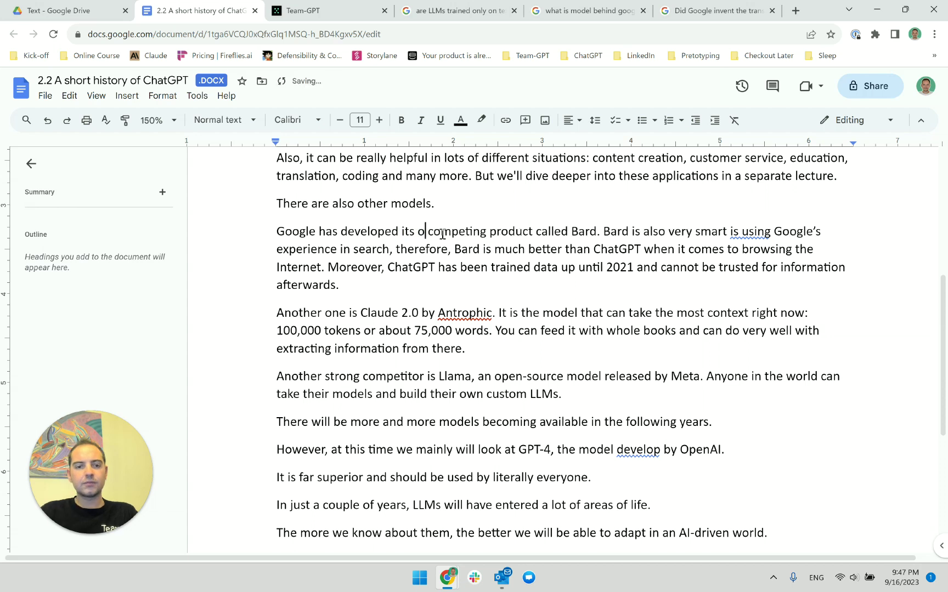
type("a")
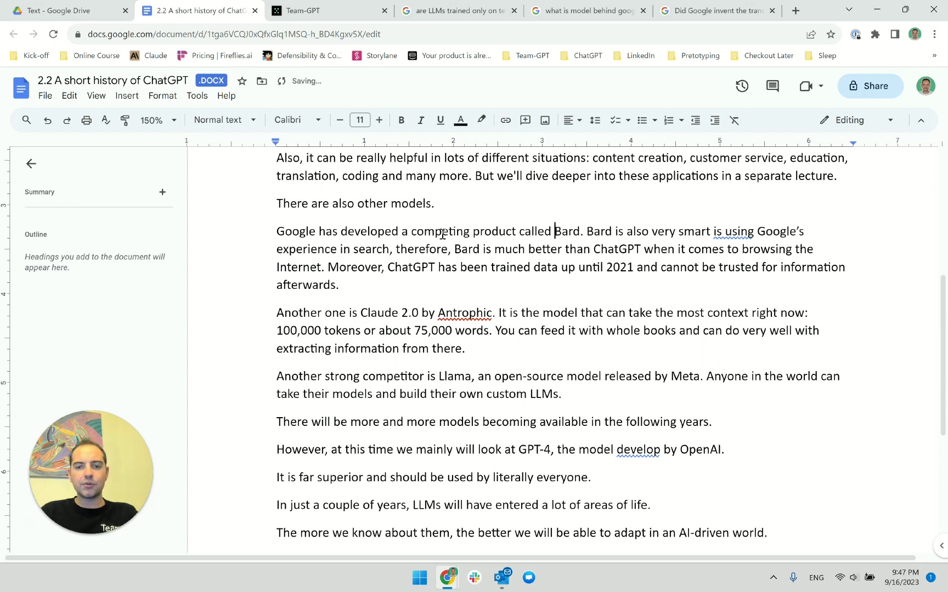
key("BackSpace")
type(":")
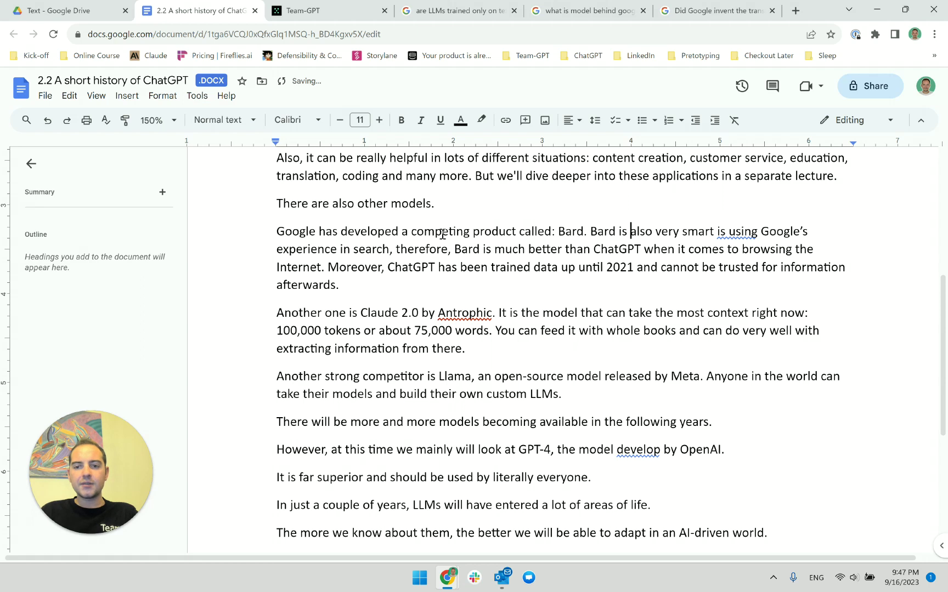
Insert "and" before "is using Google's experience" and split the sentence after "search" so a new one begins with "Therefore"
key("ctrl+Right")
key("ctrl+Right")
key("ctrl+Right")
type("and")
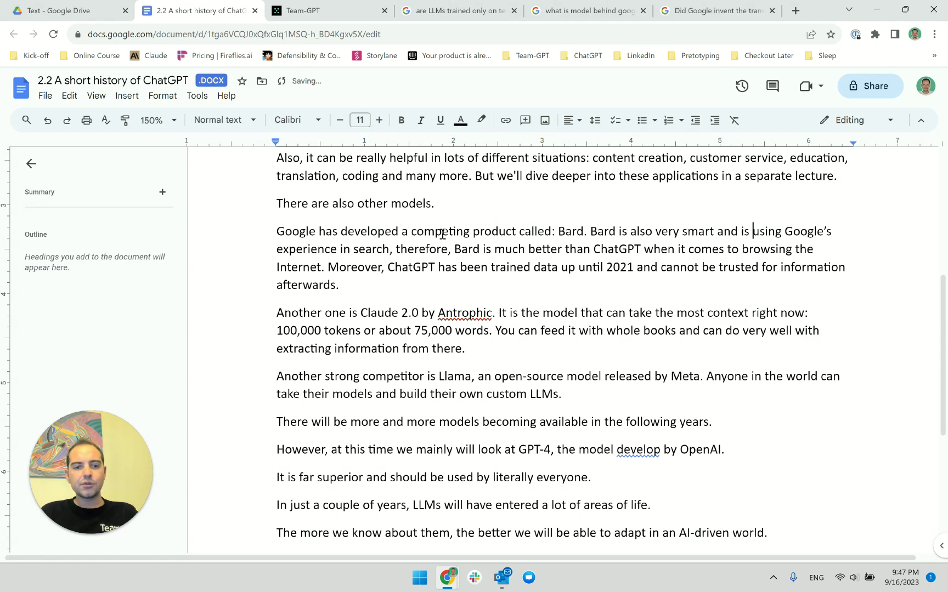
key("ctrl+Left")
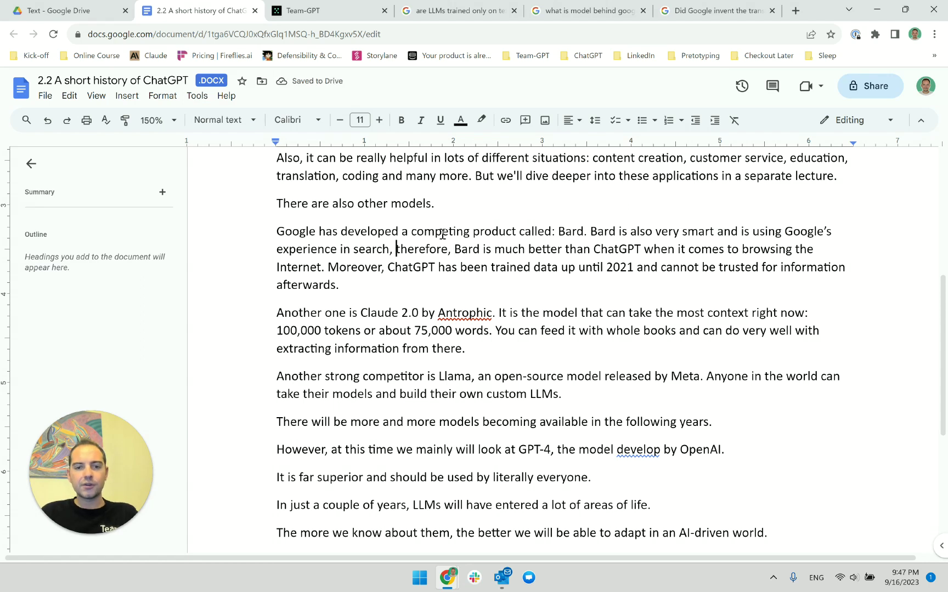
key("BackSpace")
key("BackSpace")
type(". T")
key("Delete")
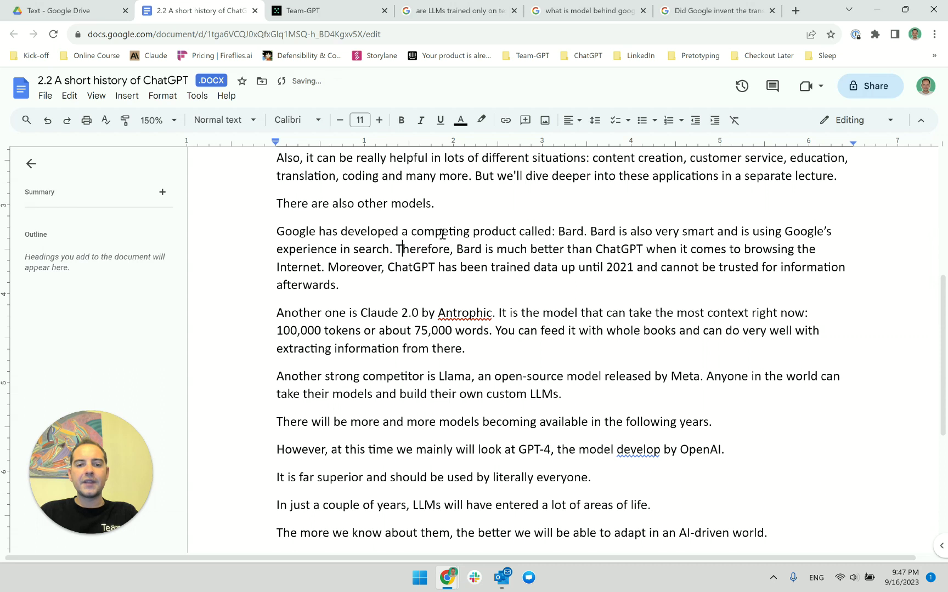
Move the sentence "Therefore, Bard is much better than ChatGPT when it comes to browsing the Internet." to the end of the Bard paragraph
key("ctrl+Right")
key("ctrl+Right")
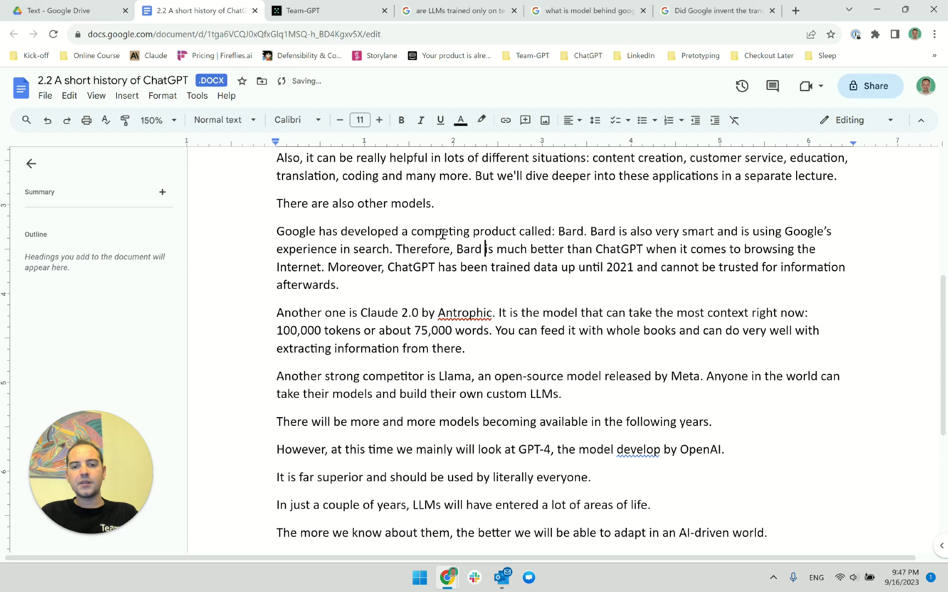
key("ctrl+Left")
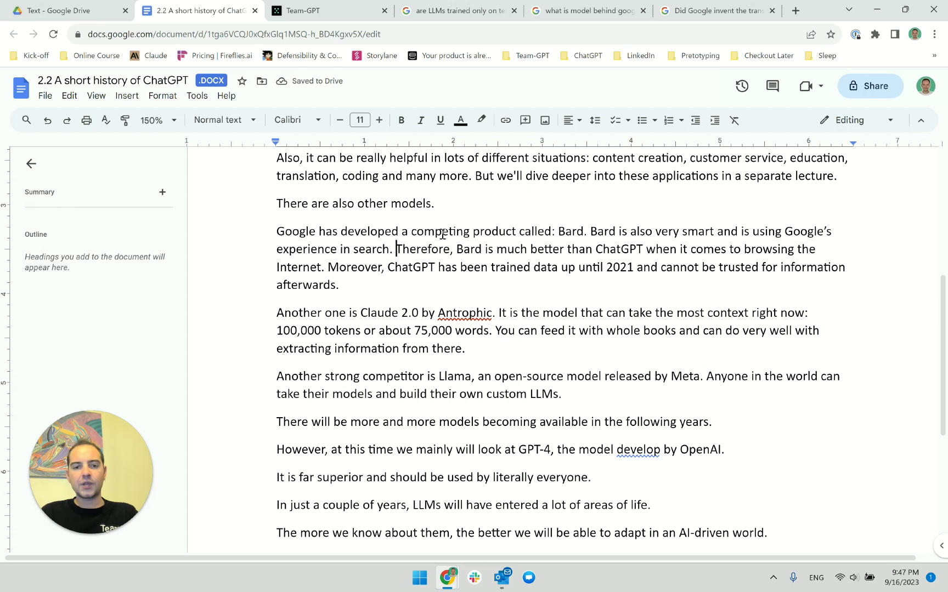
key("shift+Down")
key("shift+Left")
key("shift+Left")
key("shift+Left")
key("shift+Left")
key("shift+Left")
key("shift+Left")
key("shift+Left")
key("shift+Left")
key("shift+Left")
key("shift+Left")
key("BackSpace")
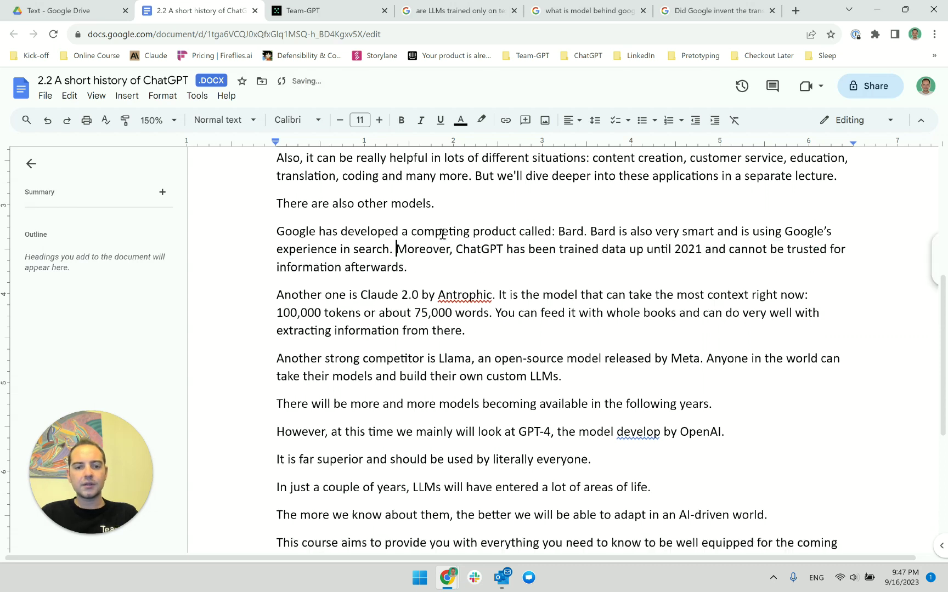
key("Down")
key("Down")
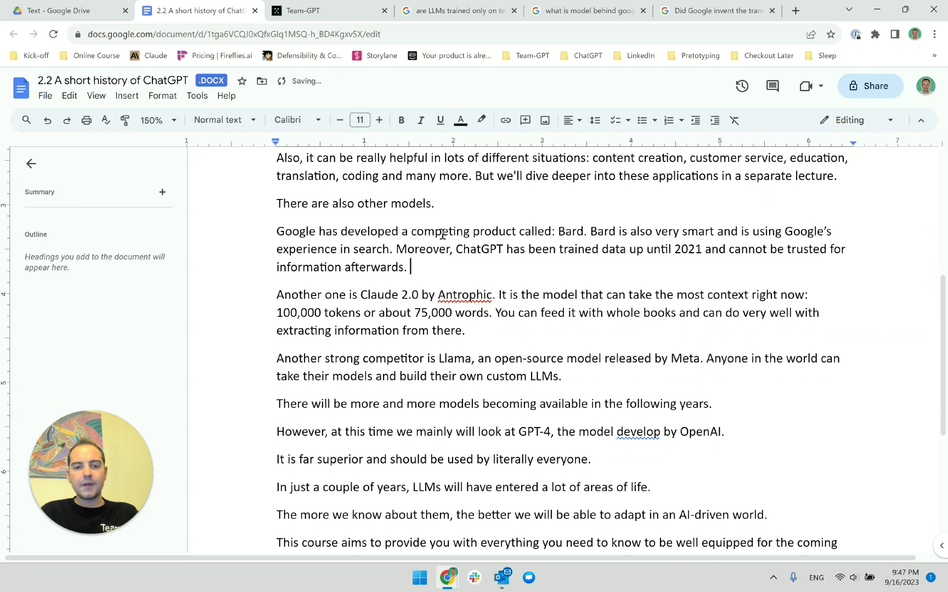
key("ctrl+z")
Replace "Moreover," with "Since" before "ChatGPT has been trained data up until 2021"
double_click(433, 250)
type("Sin")
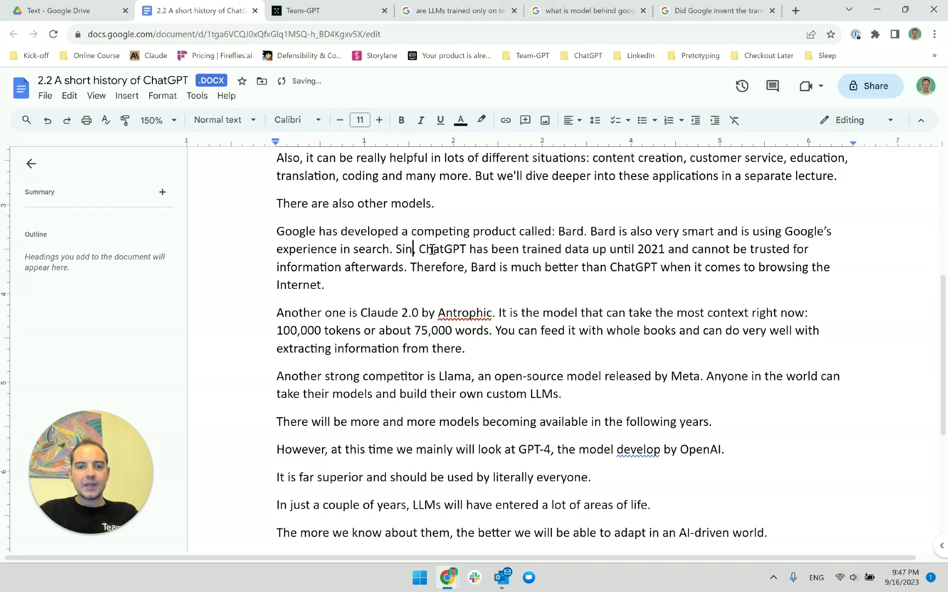
type("ce")
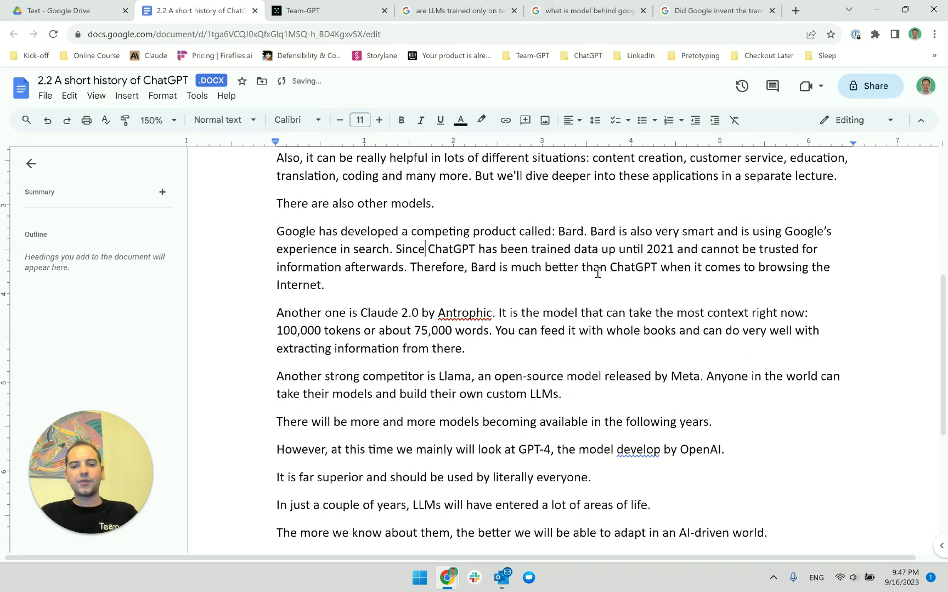
left_click(653, 251)
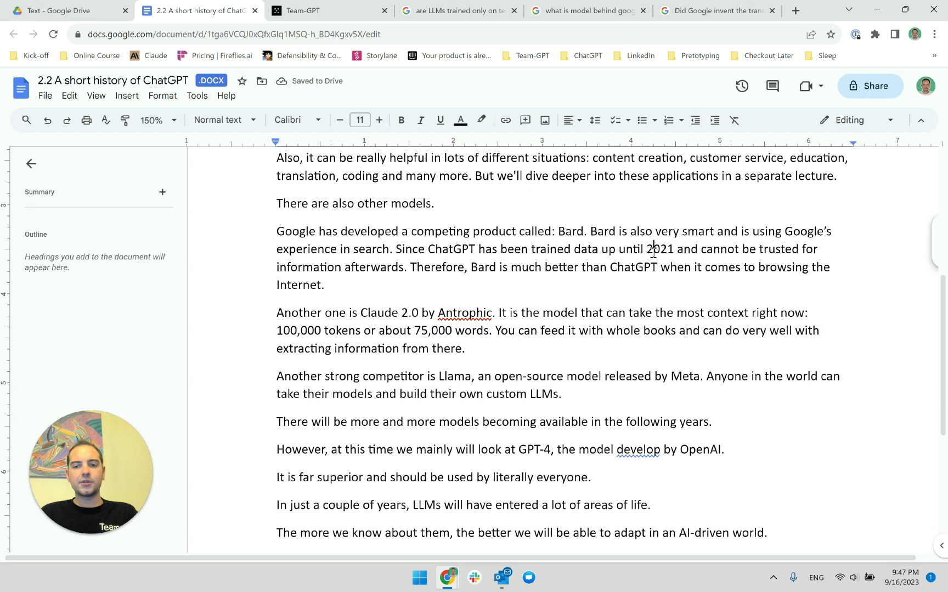
Replace "and" with ", it" after "2021" in the Bard paragraph's sentence about ChatGPT's training data
double_click(689, 255)
key("BackSpace")
key("BackSpace")
type(", it")
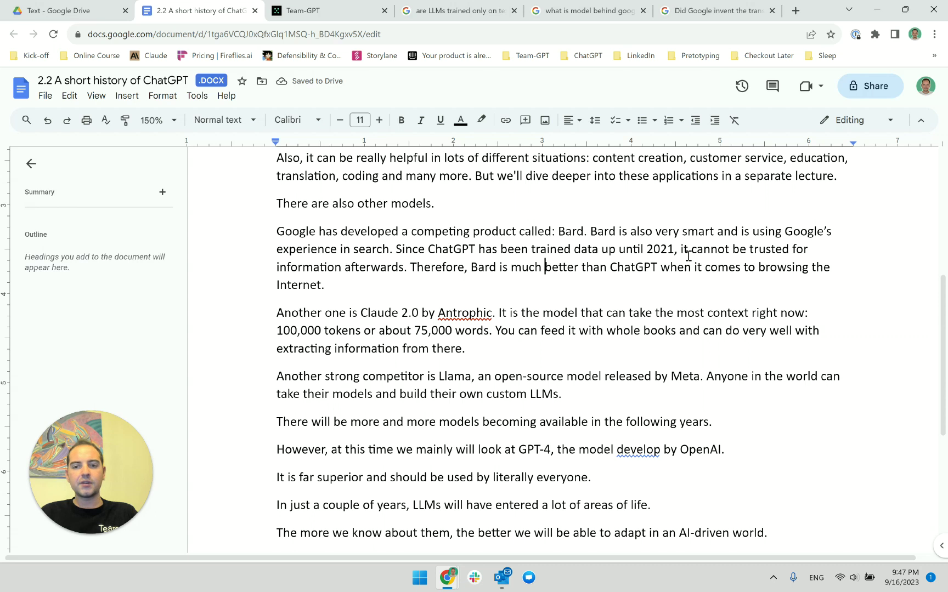
Bold the sentence "Therefore, Bard is much better than ChatGPT when it comes to browsing the Internet."
key("ctrl+Right")
key("ctrl+Right")
key("ctrl+Right")
key("ctrl+Right")
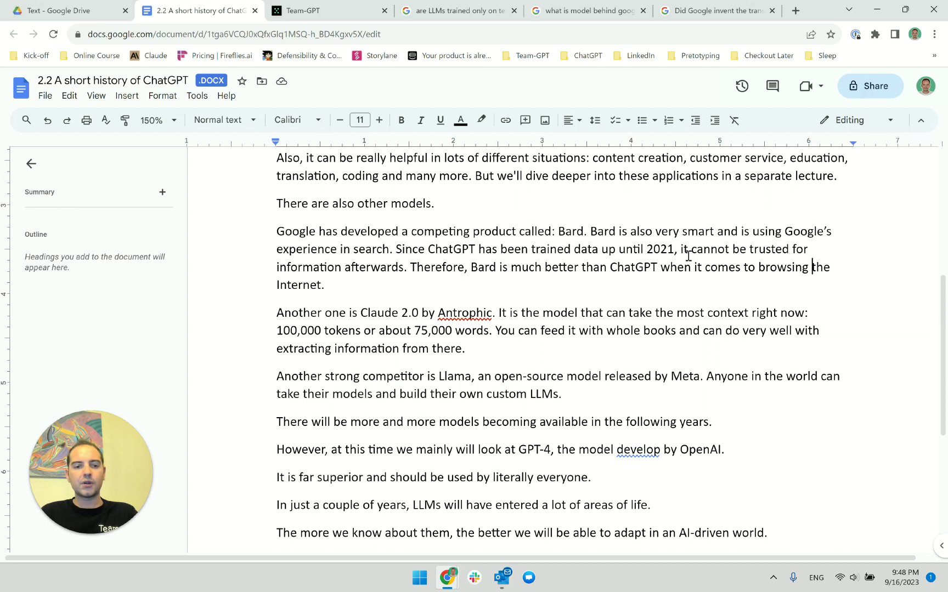
key("Down")
key("shift+Up")
key("shift+Up")
key("shift+Down")
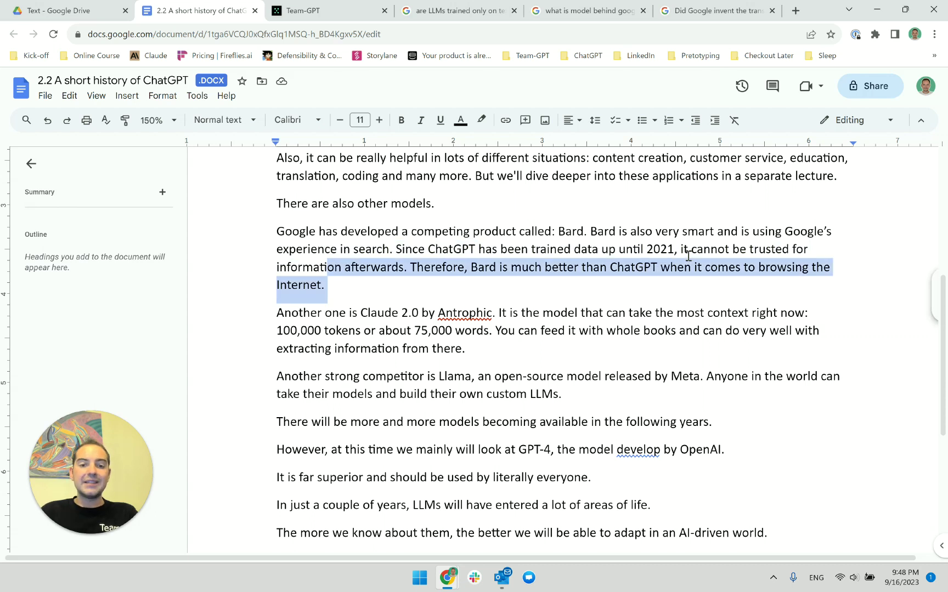
key("shift+Right")
key("shift+Right")
key("shift+Right")
key("shift+Right")
key("shift+Right")
key("shift+Right")
key("shift+Right")
key("shift+Right")
key("shift+Right")
key("shift+Right")
key("shift+Right")
key("shift+Right")
key("shift+Right")
key("shift+Right")
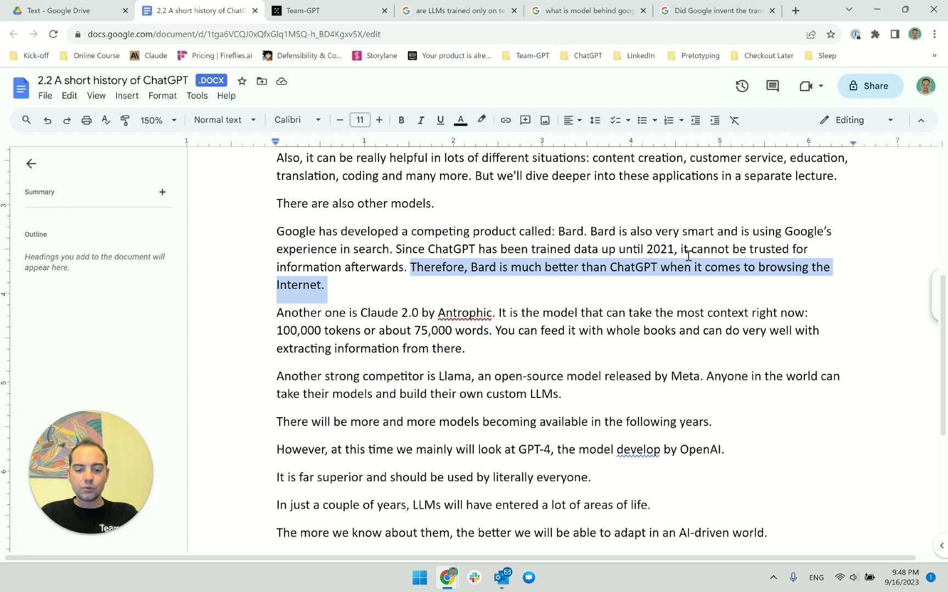
key("ctrl+b")
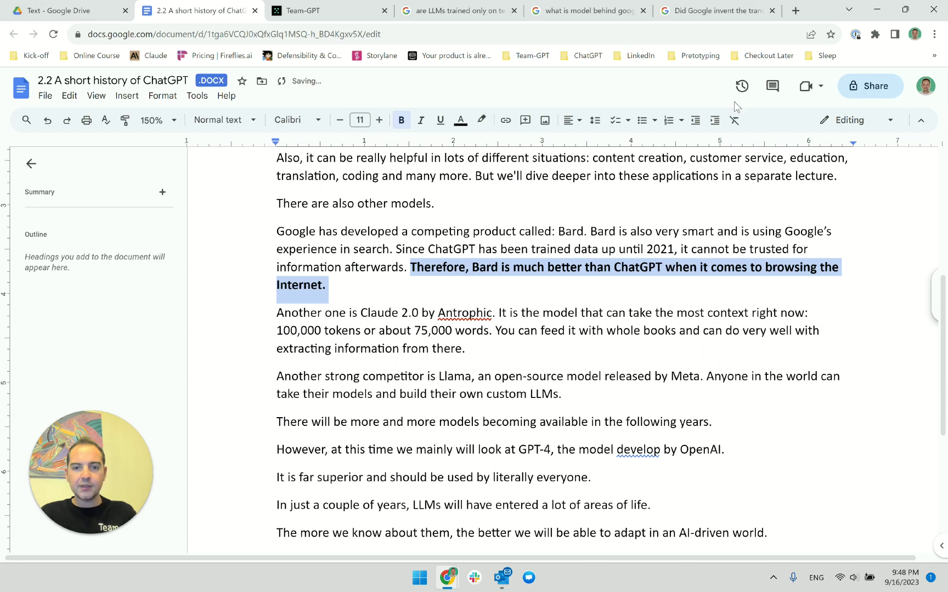
Bold the word "Bard" after "competing product called:"
double_click(571, 232)
key("ctrl+b")
left_click(601, 279)
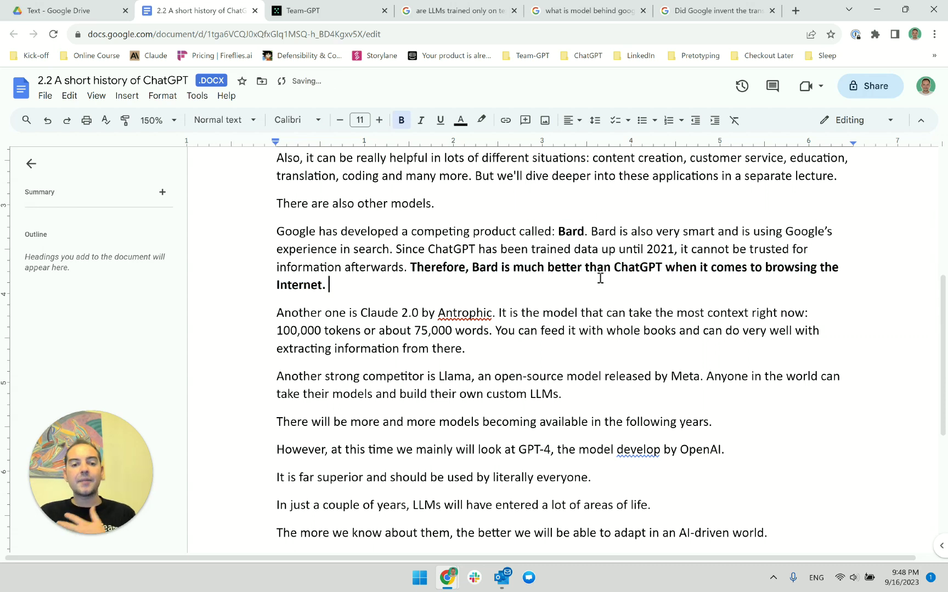
Review the lecture text from its opening through the Bard paragraph to the closing lines
scroll(578, 457, "down", 3)
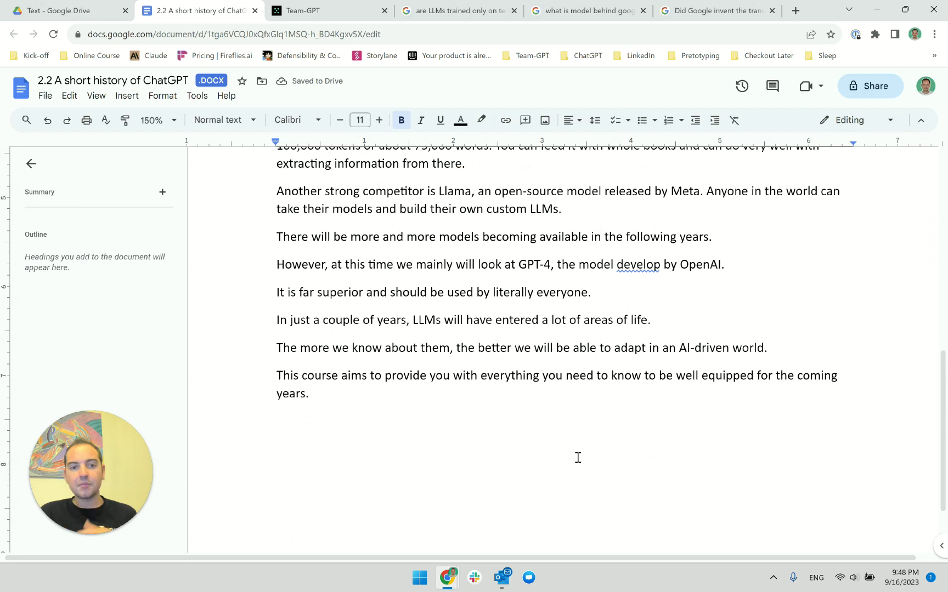
scroll(578, 458, "up", 8)
scroll(578, 458, "down", 5)
scroll(578, 457, "down", 2)
scroll(578, 458, "up", 3)
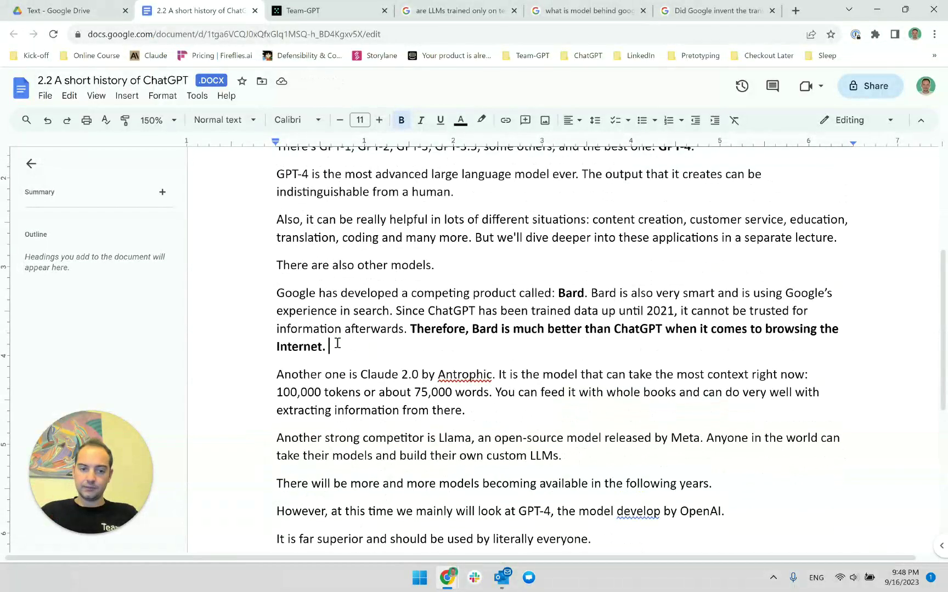
scroll(288, 269, "up", 5)
scroll(308, 296, "down", 2)
scroll(307, 299, "down", 7)
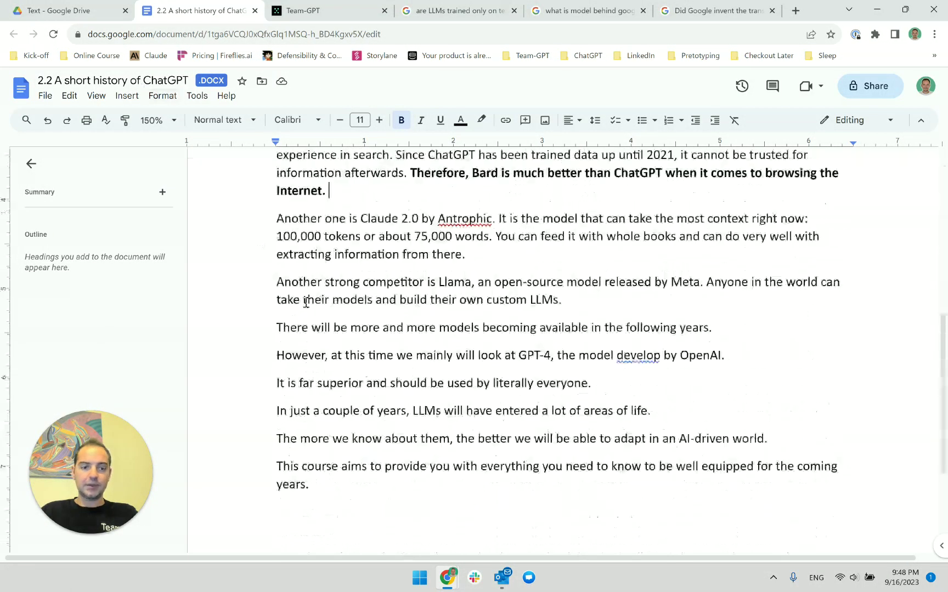
scroll(307, 299, "up", 8)
Rename the document "2.2 A Super Short History of ChatGPT"
left_click(73, 82)
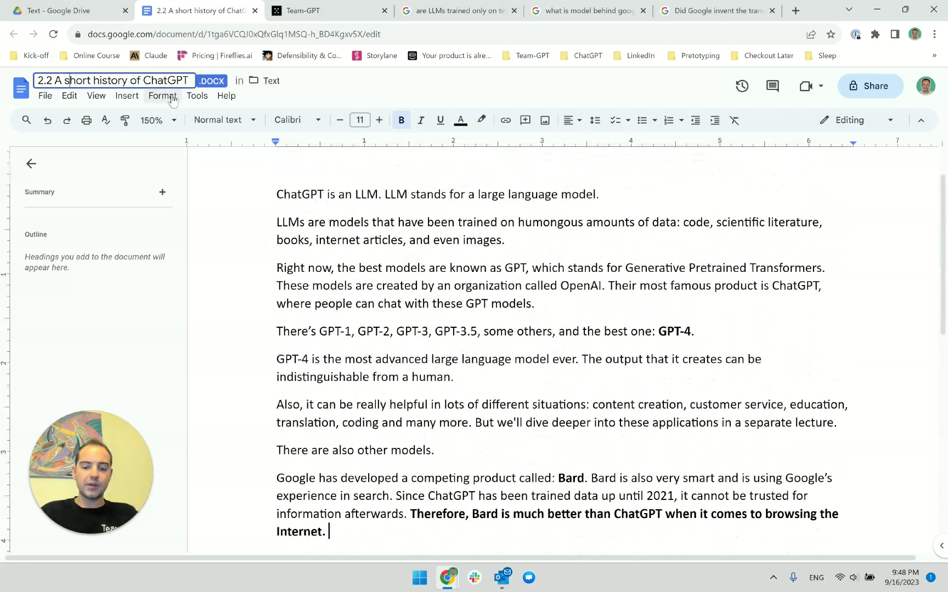
type("Super")
key("Delete")
key("Delete")
key("Delete")
key("Delete")
key("Delete")
type("Short")
key("Delete")
type("H")
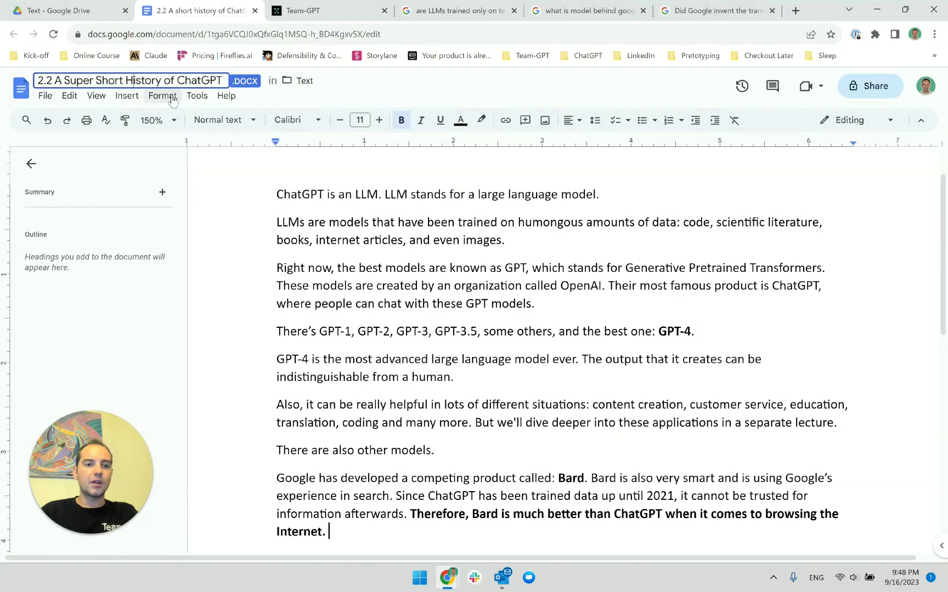
key("Return")
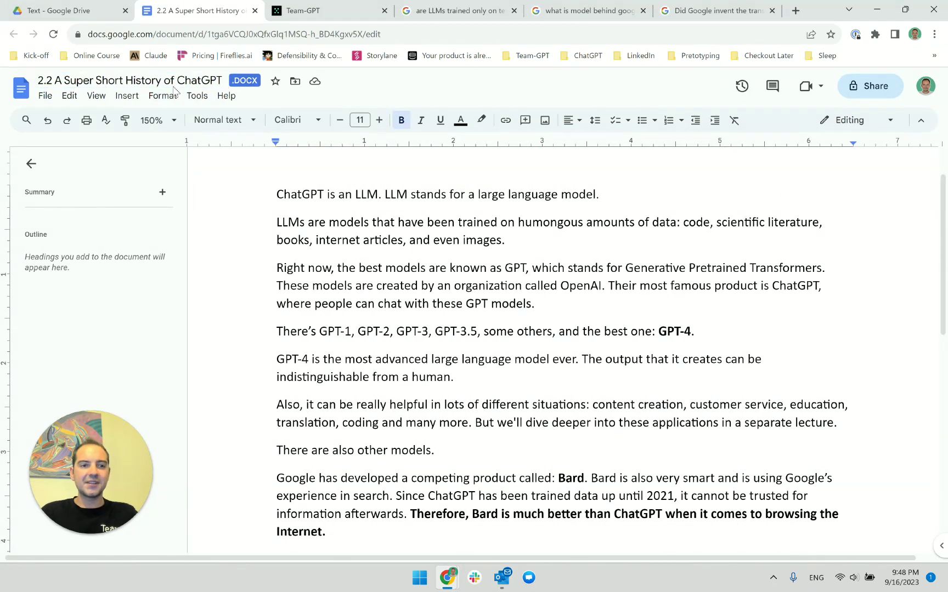
Select the document title without its number, open the matching lecture 3.1 name in the syllabus spreadsheet for editing, and return to the document
left_click(82, 81)
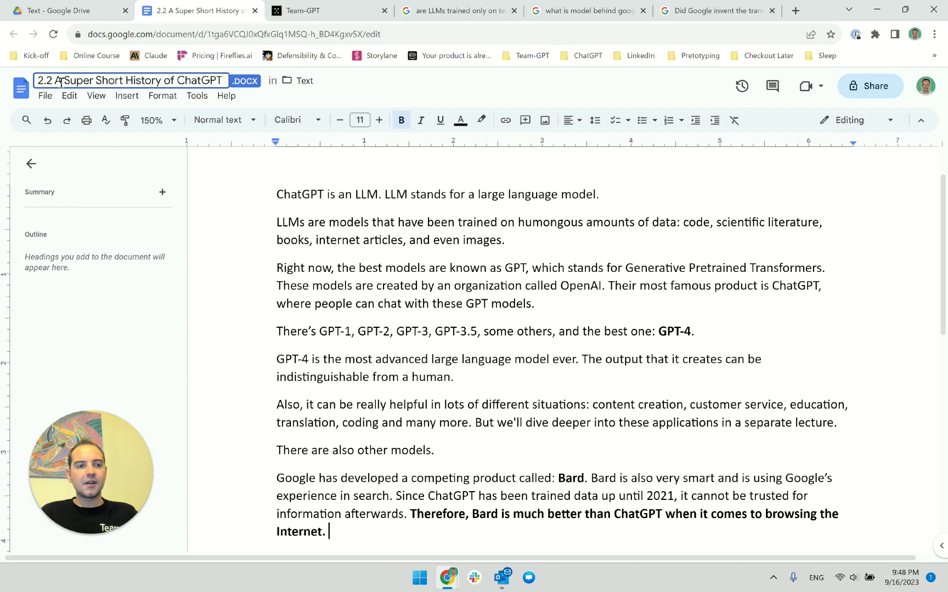
left_click_drag(55, 81, 393, 33)
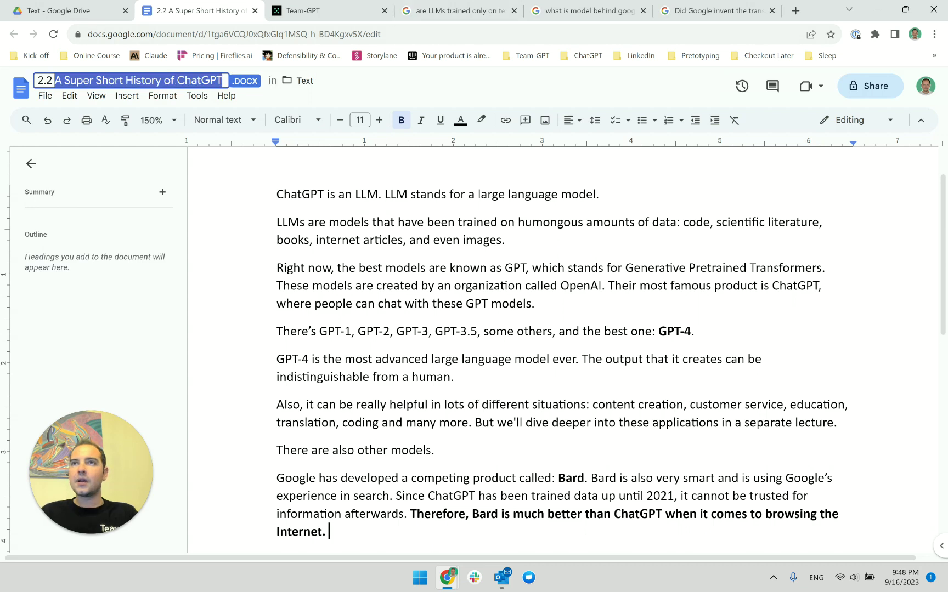
key("alt+Tab")
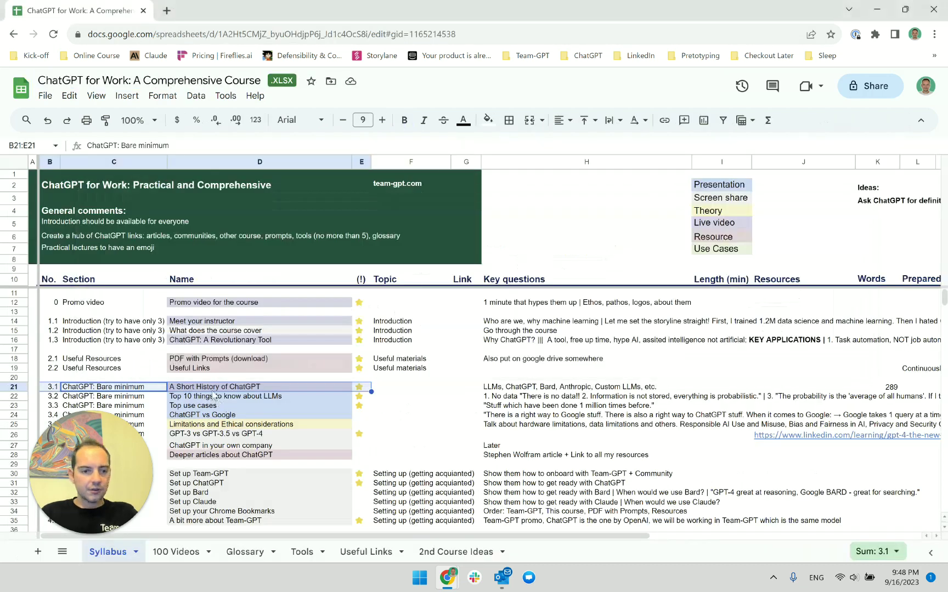
left_click(291, 388)
double_click(295, 389)
key("alt+Tab")
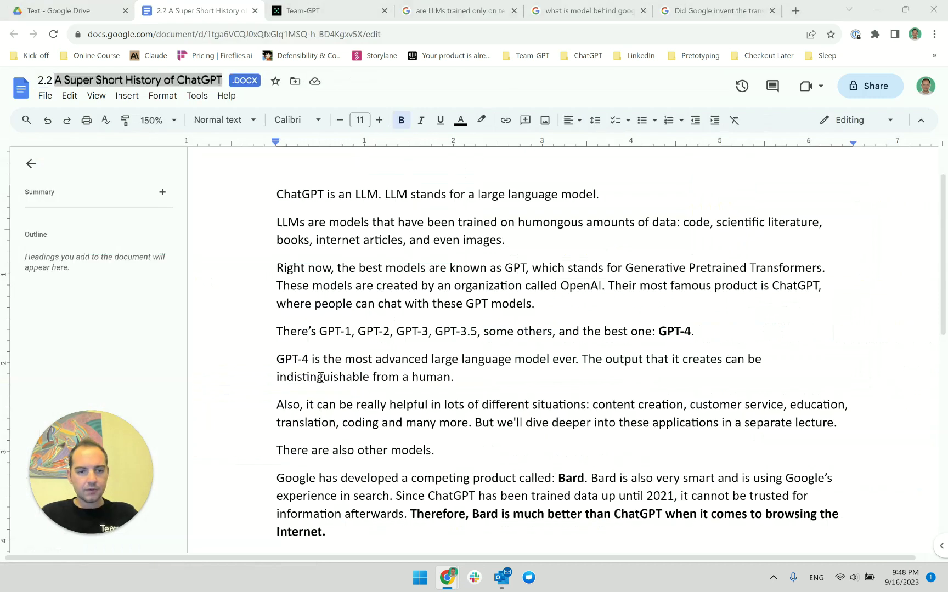
Change "Another one" to "Another ChatGPT competitor" at the start of the Claude 2.0 paragraph
scroll(406, 398, "down", 3)
scroll(406, 398, "down", 3)
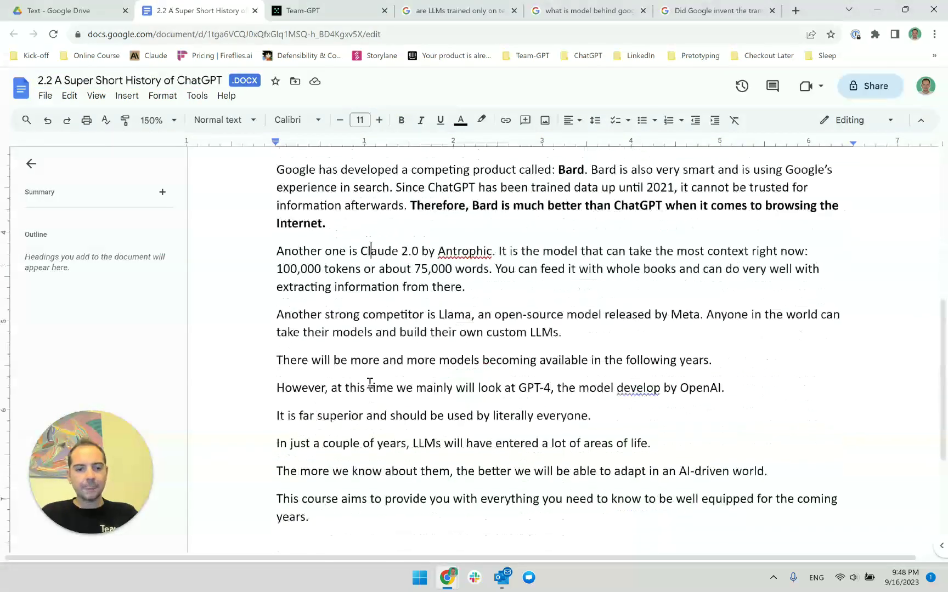
double_click(318, 256)
double_click(332, 255)
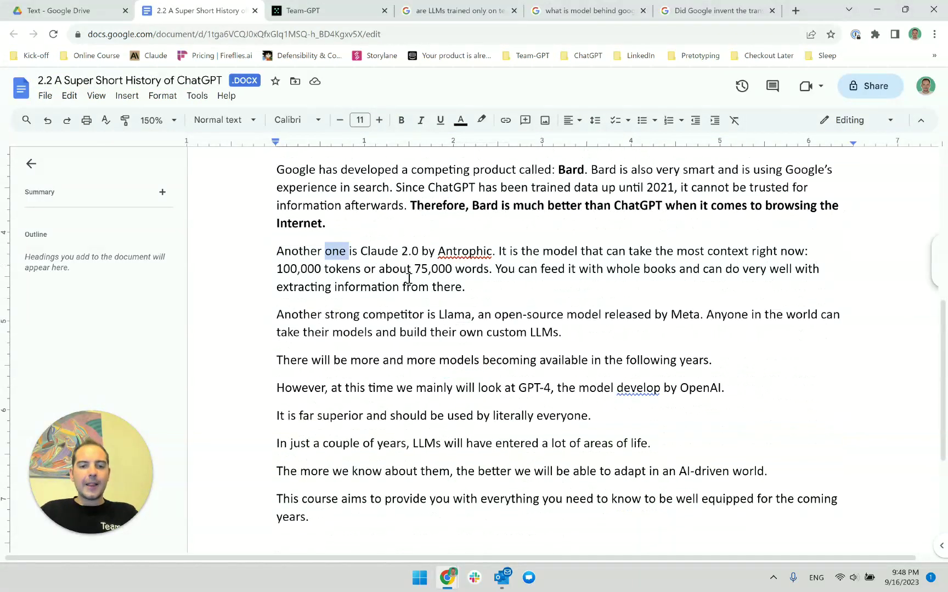
key("BackSpace")
type("competitor")
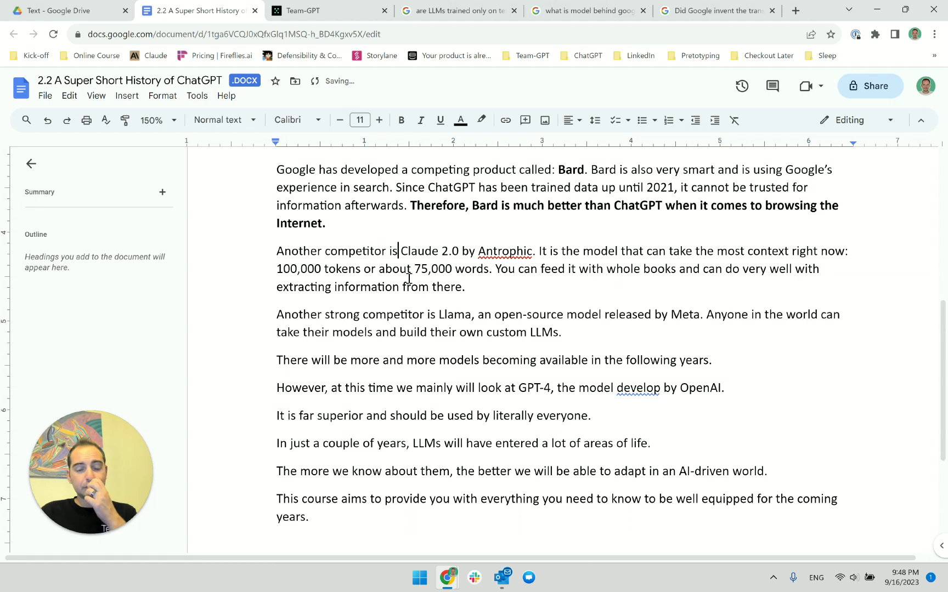
key("Left")
key("ctrl+Left")
type("ChatGPT")
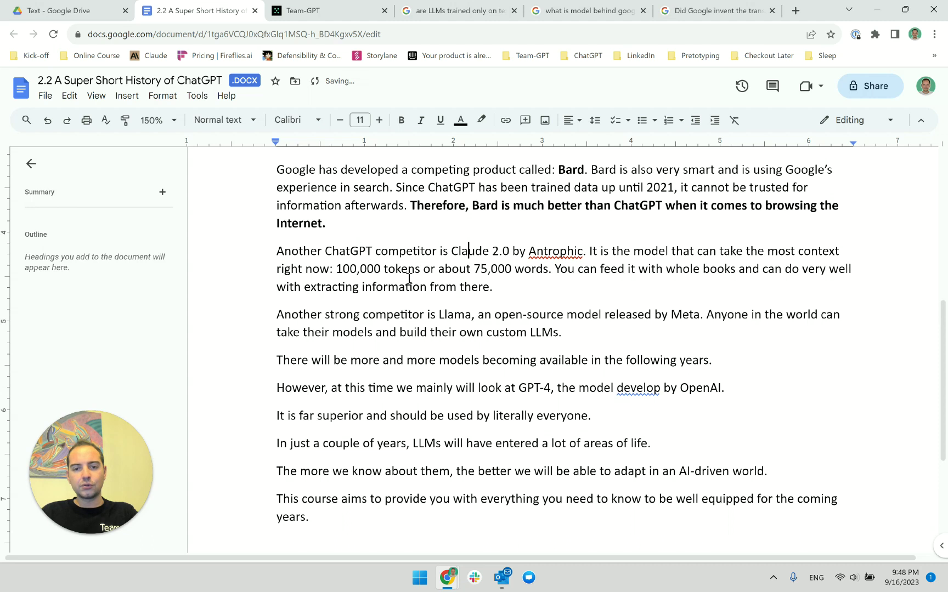
Correct the misspelled "Antrophic" to "Anthropic" by accepting the spelling suggestion
key("ctrl+Right")
key("ctrl+Right")
key("ctrl+Right")
key("Right")
key("Right")
key("Right")
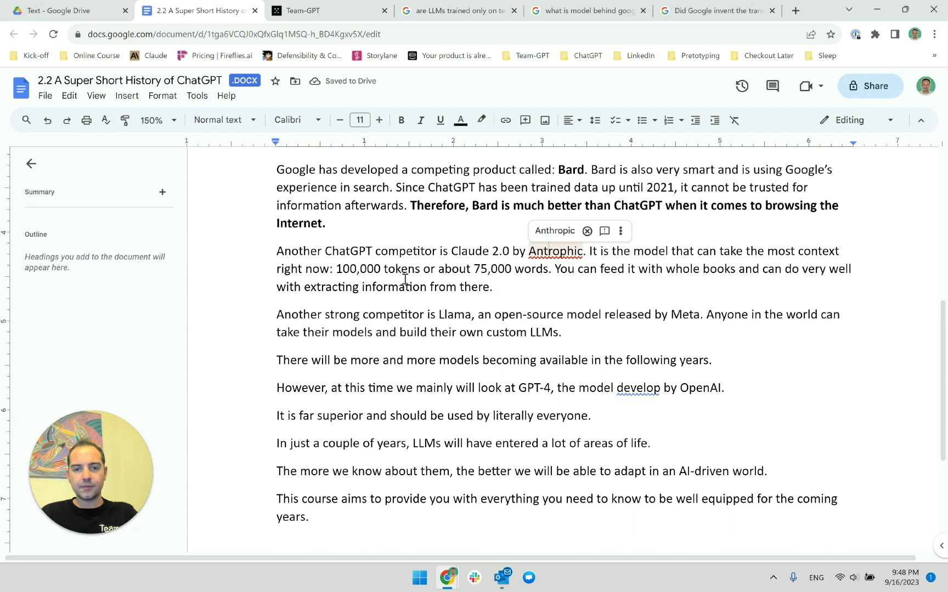
left_click(565, 231)
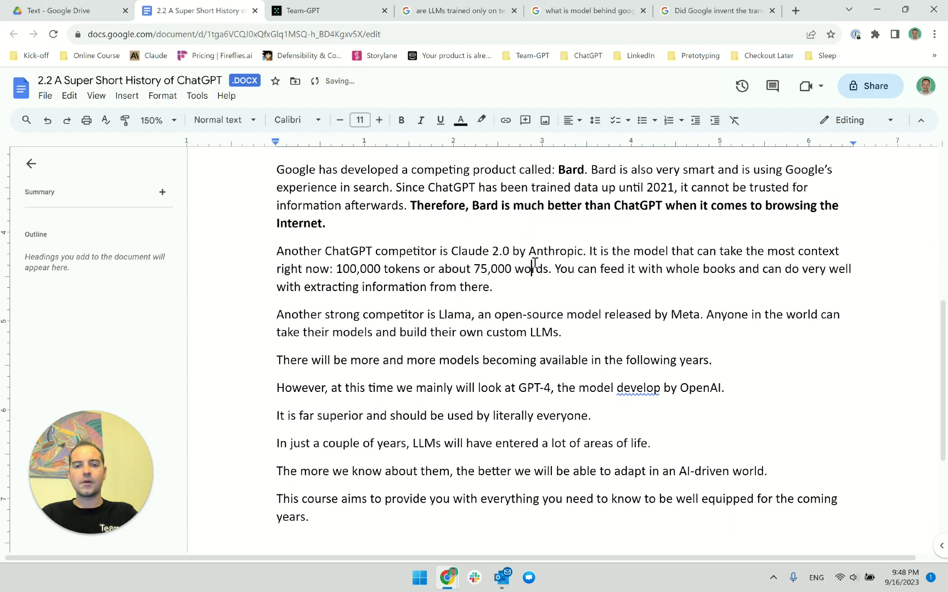
Insert ", created" between "Claude 2.0" and "by Anthropic"
left_click(511, 251)
type(", created")
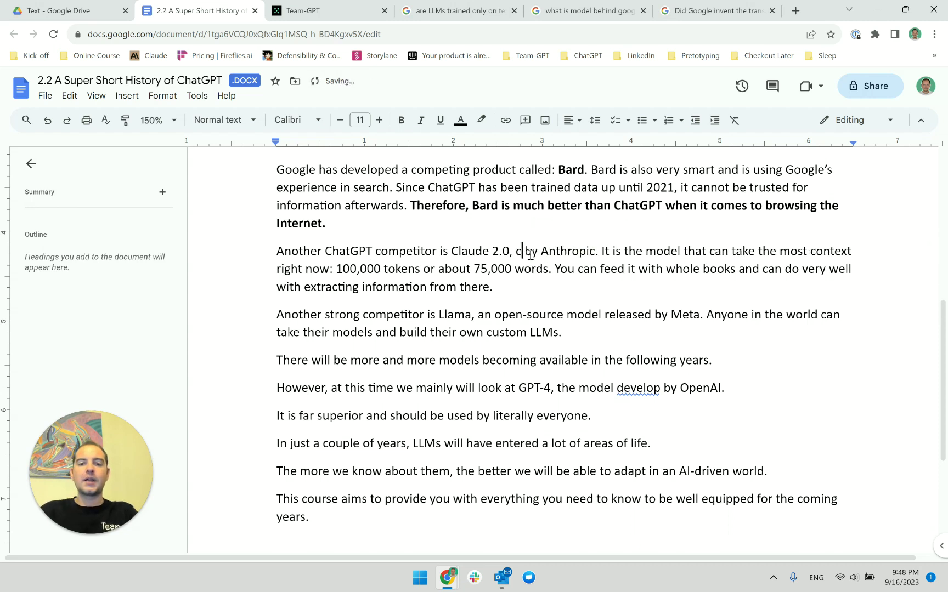
left_click(625, 334)
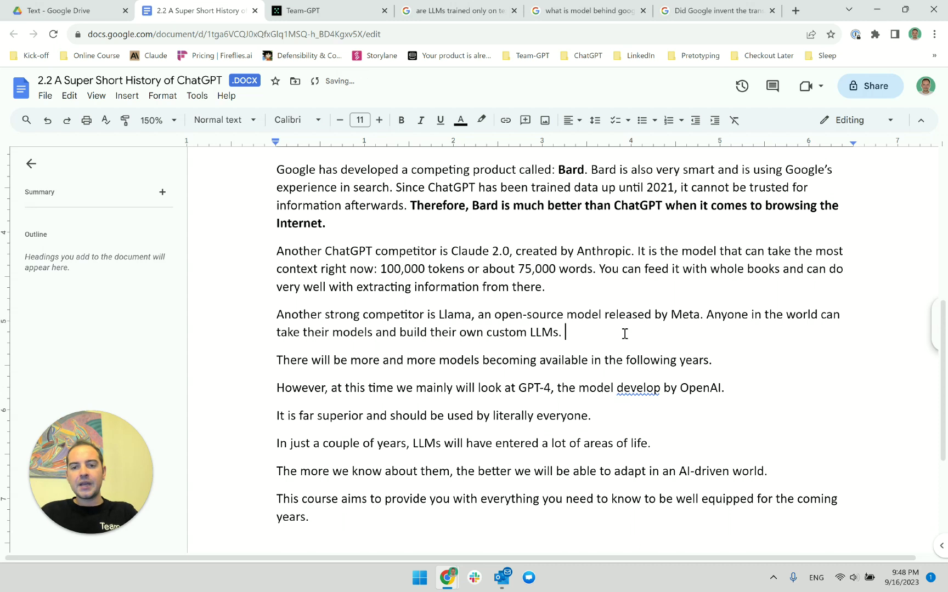
Copy the whole Claude 2.0 paragraph into a new message in the Lecture Text Creation chat in Team-GPT
left_click(706, 281)
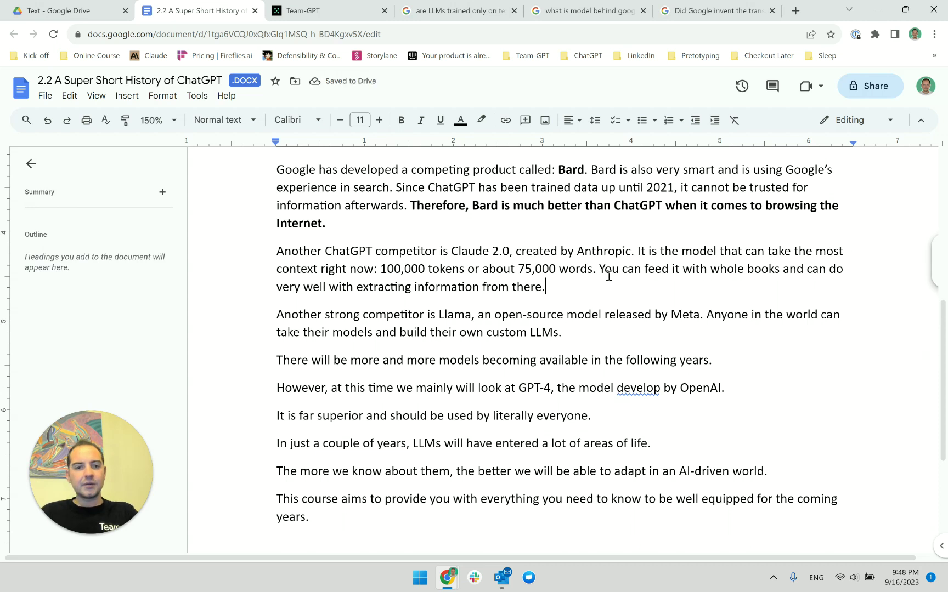
double_click(332, 269)
left_click(337, 269)
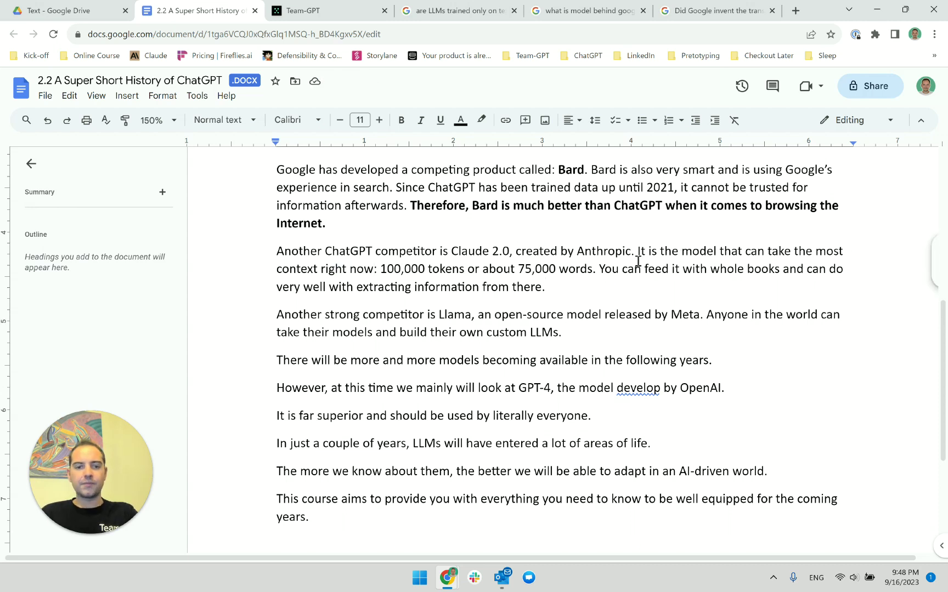
left_click(407, 287)
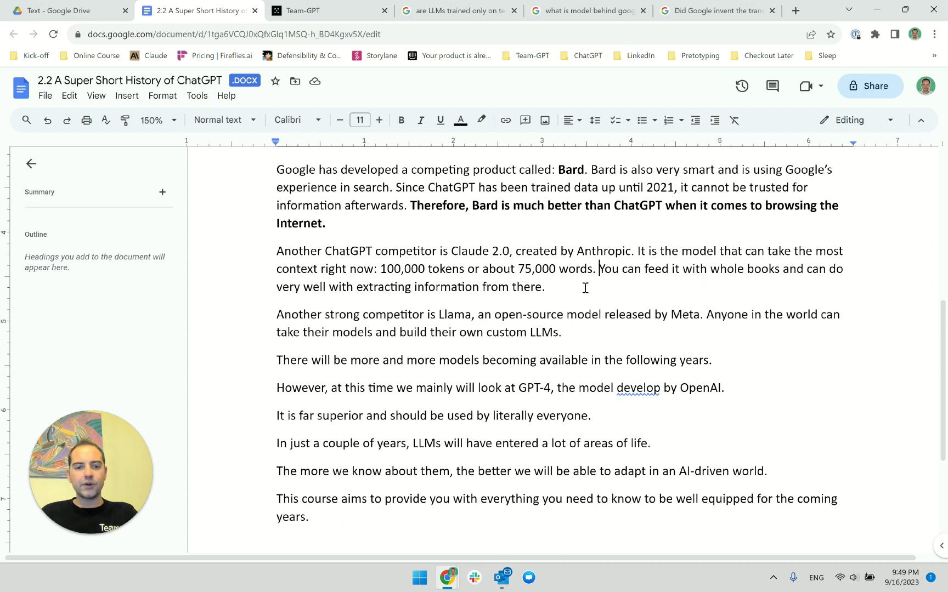
left_click_drag(566, 289, 256, 258)
key("ctrl+c")
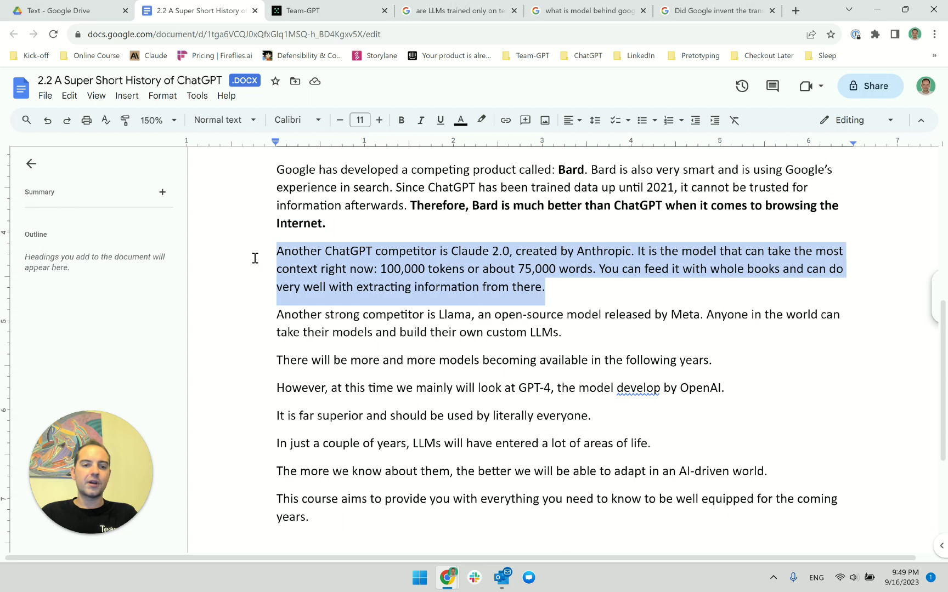
left_click(303, 10)
left_click(418, 542)
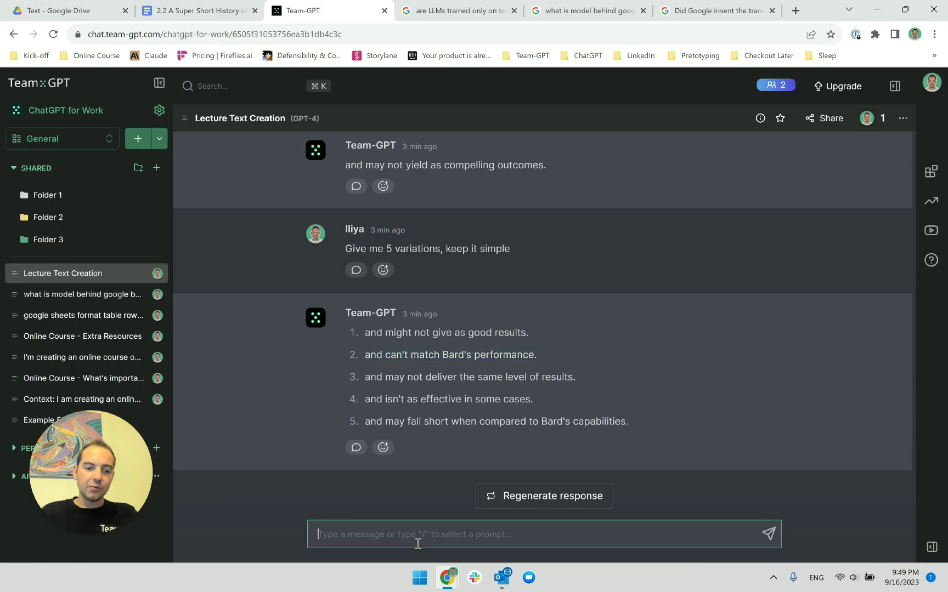
key("ctrl+v")
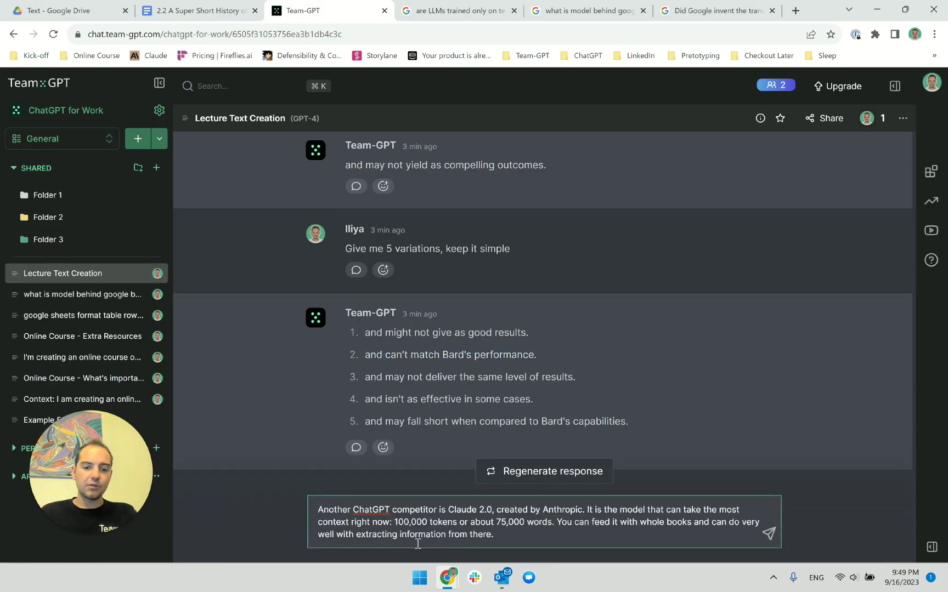
Add "Please rephrase" below the pasted paragraph, send the message, and regenerate the response
key("shift+Return")
key("shift+Return")
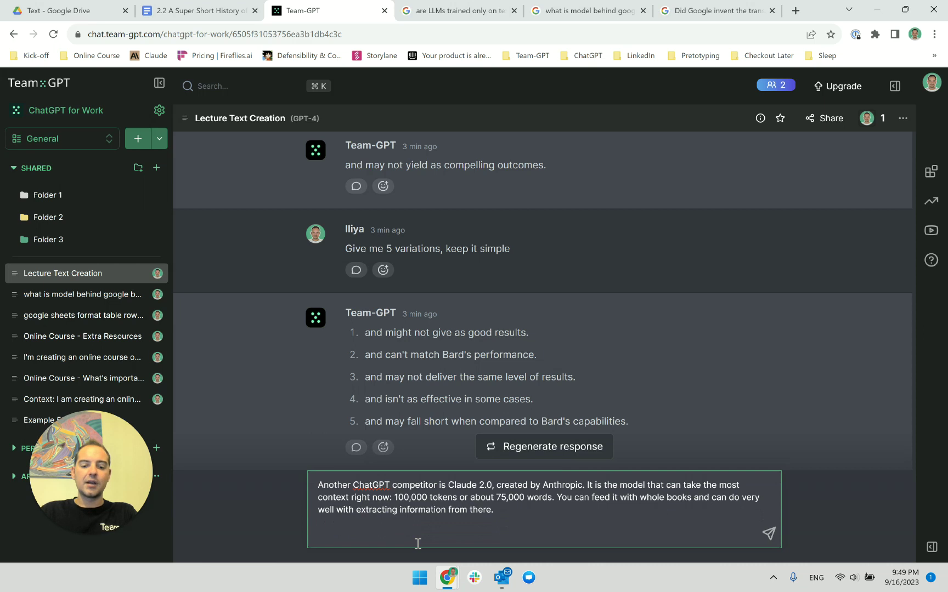
type("Plesea")
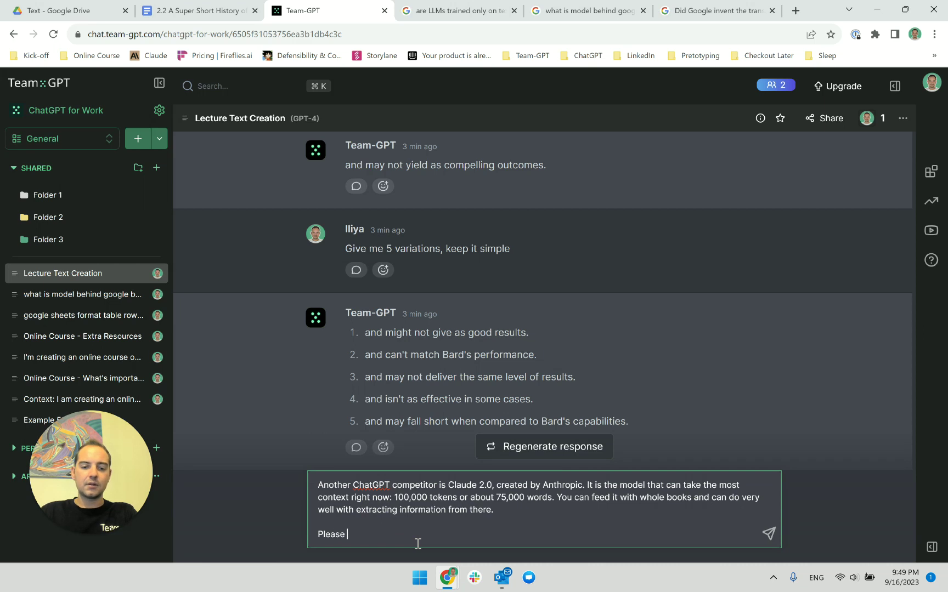
key("Return")
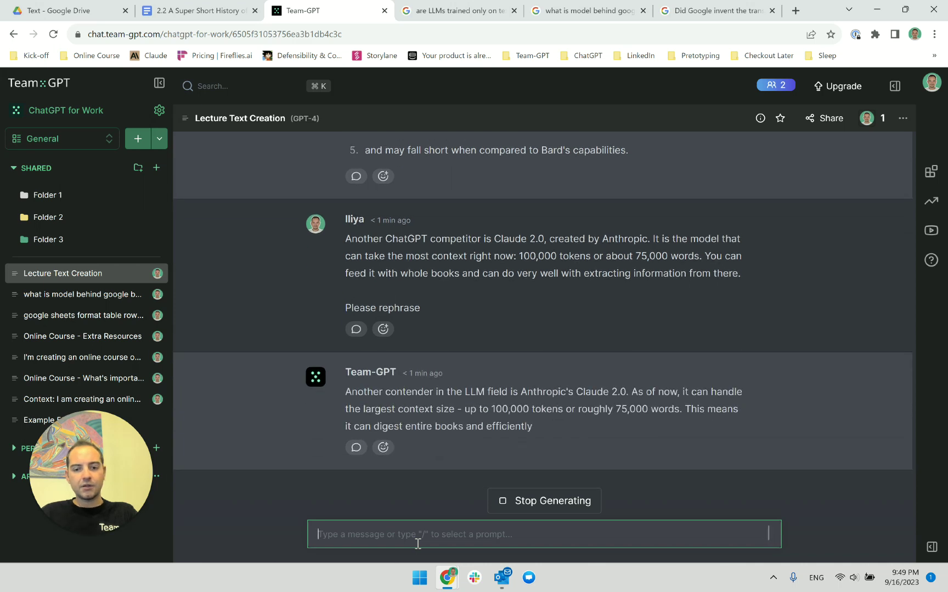
left_click(532, 496)
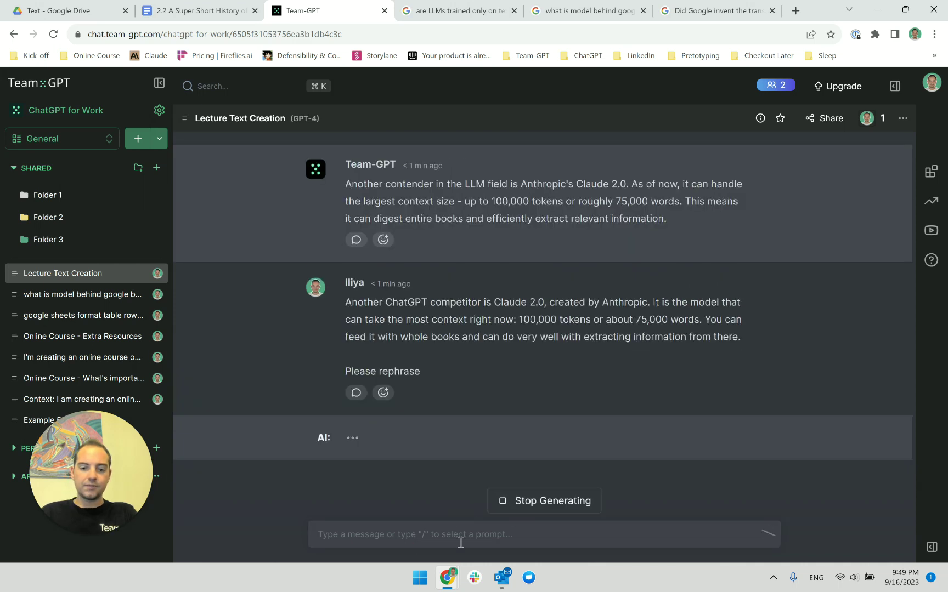
type("Simple")
key("BackSpace")
key("BackSpace")
key("BackSpace")
key("BackSpace")
key("BackSpace")
key("BackSpace")
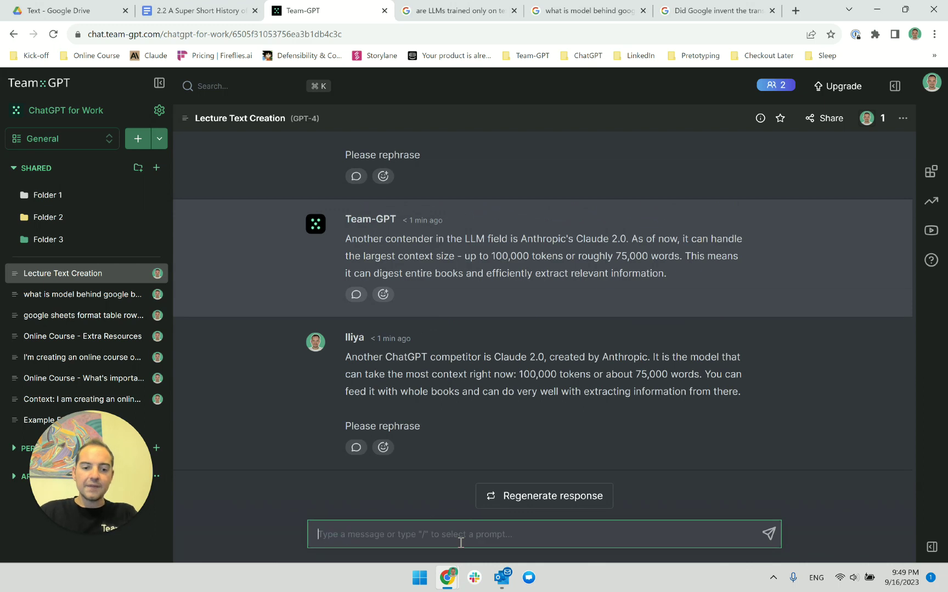
Add the line "Please use simple words when you reply." to the Lecture Text Creation chat's custom instructions
left_click(903, 118)
left_click(848, 202)
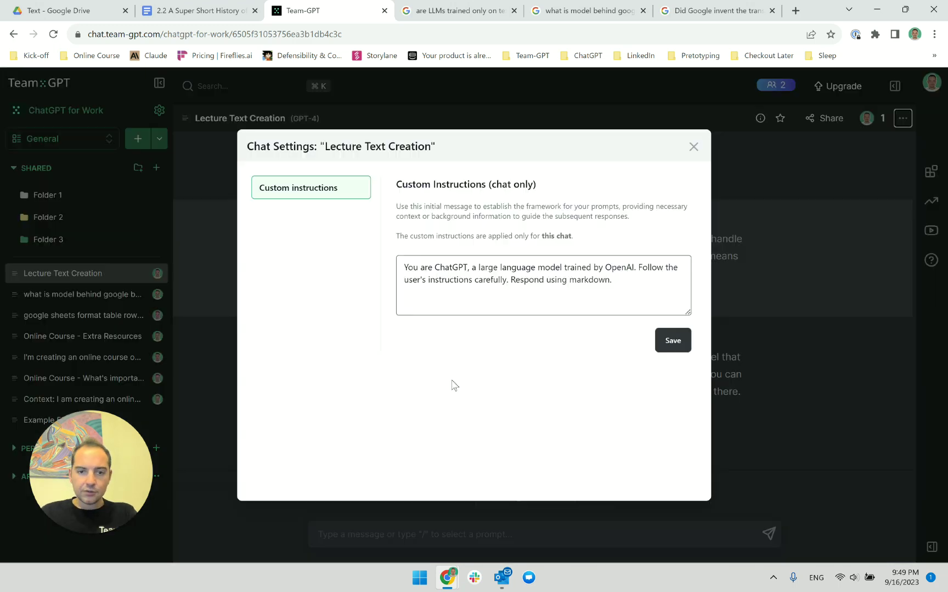
triple_click(507, 286)
left_click(622, 294)
type("Simple")
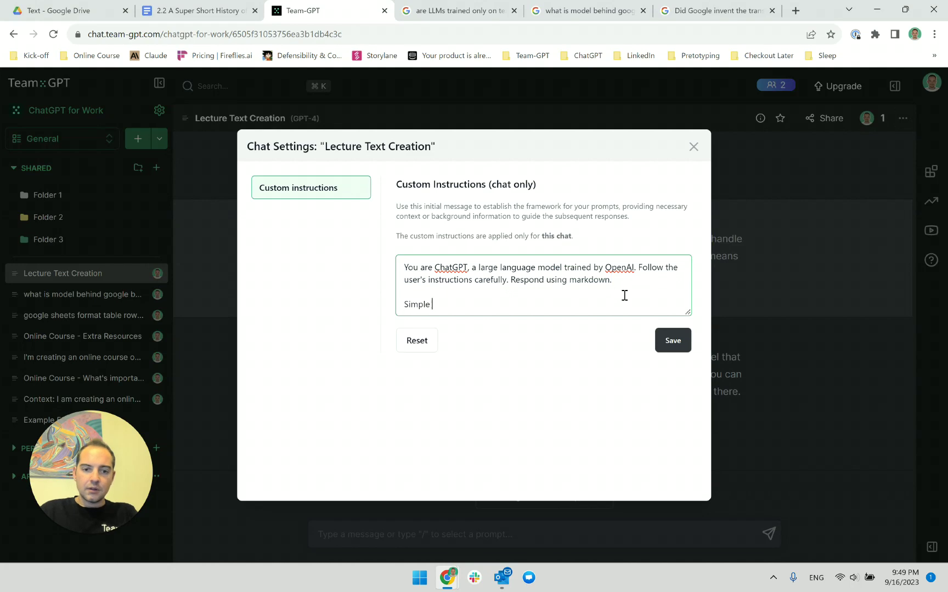
key("Down")
type("Please use")
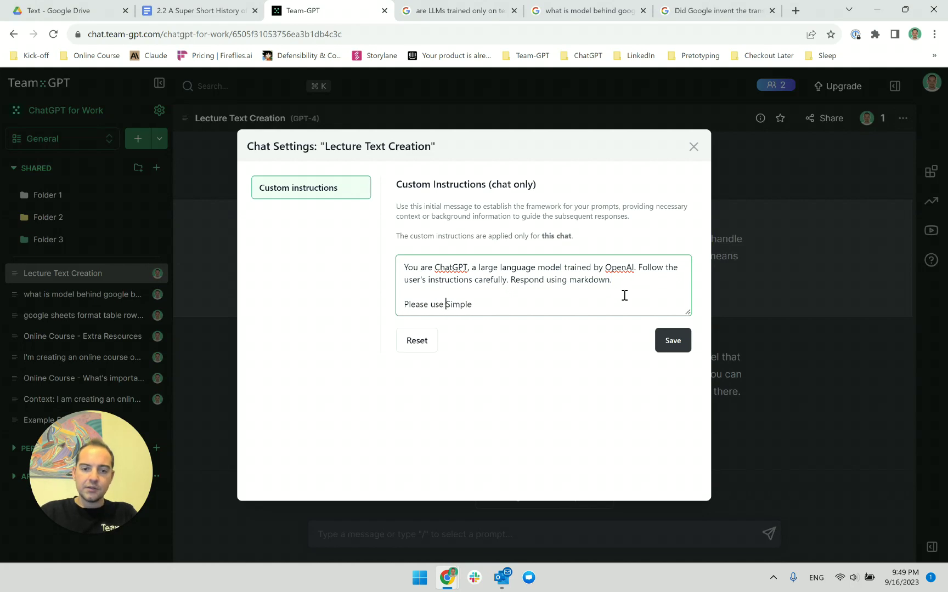
key("Delete")
type("simple words w")
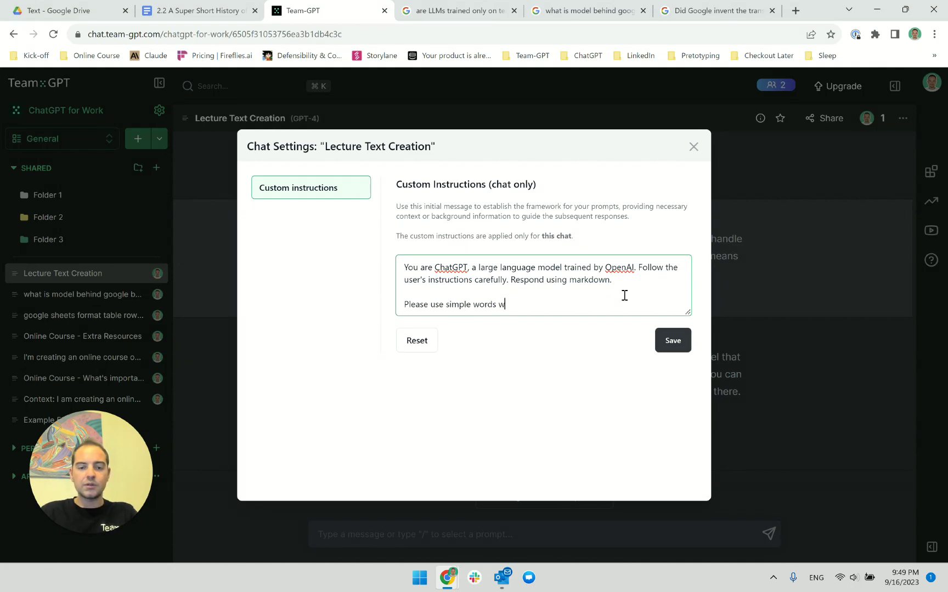
type("hen you repl")
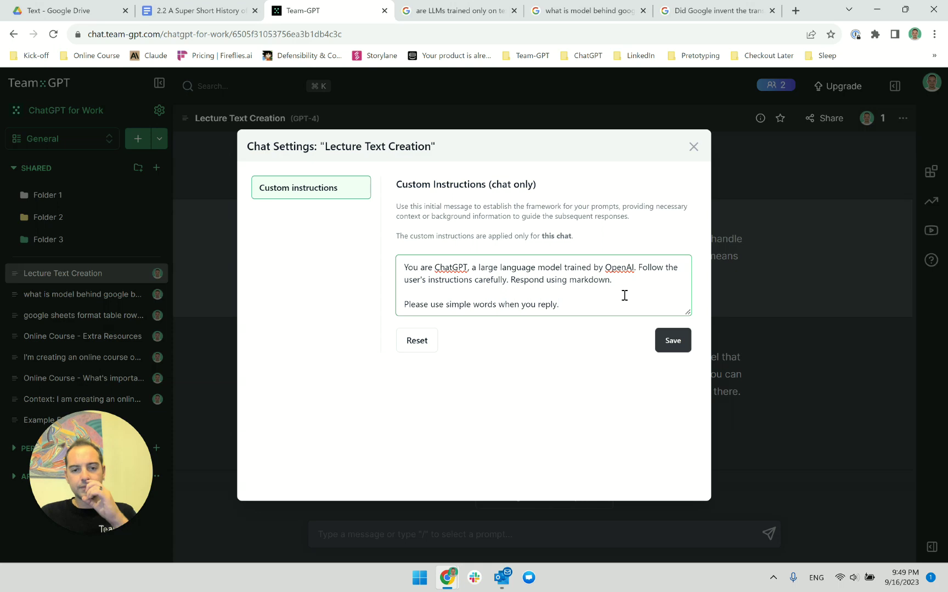
type("y.")
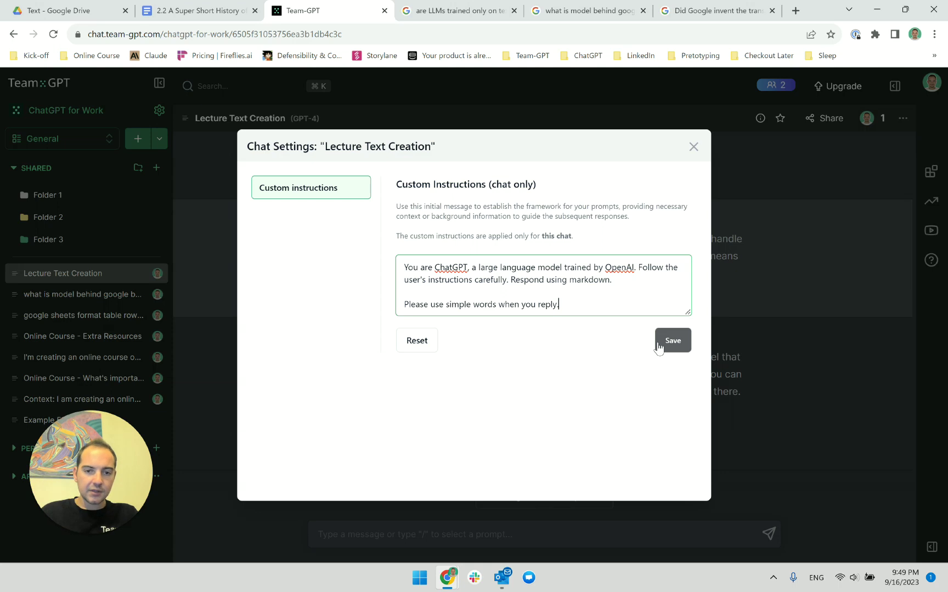
Review the wording of the chat's custom instructions, save them and close the chat settings
triple_click(546, 268)
left_click(577, 280)
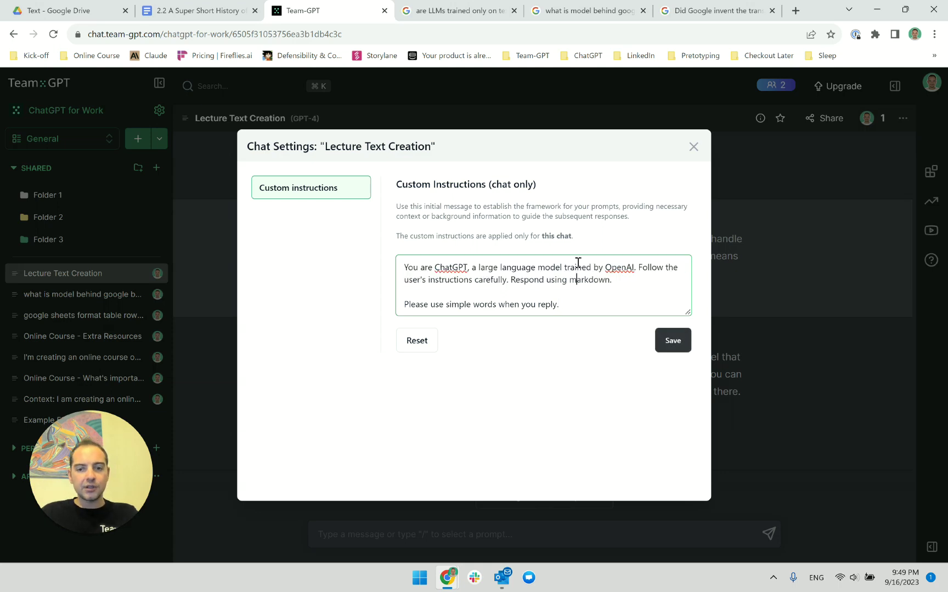
triple_click(577, 268)
left_click(584, 267)
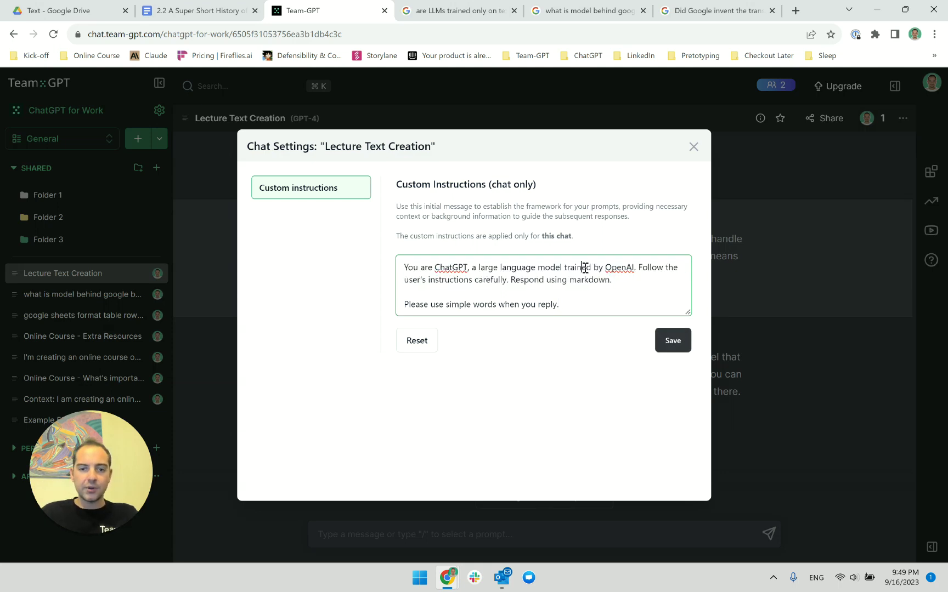
triple_click(480, 306)
left_click(576, 307)
triple_click(576, 307)
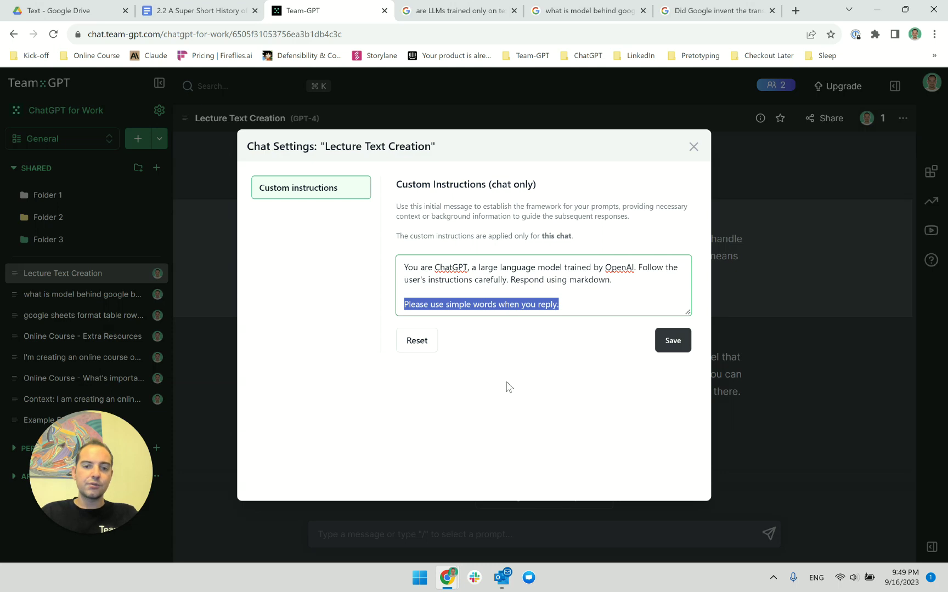
left_click(548, 307)
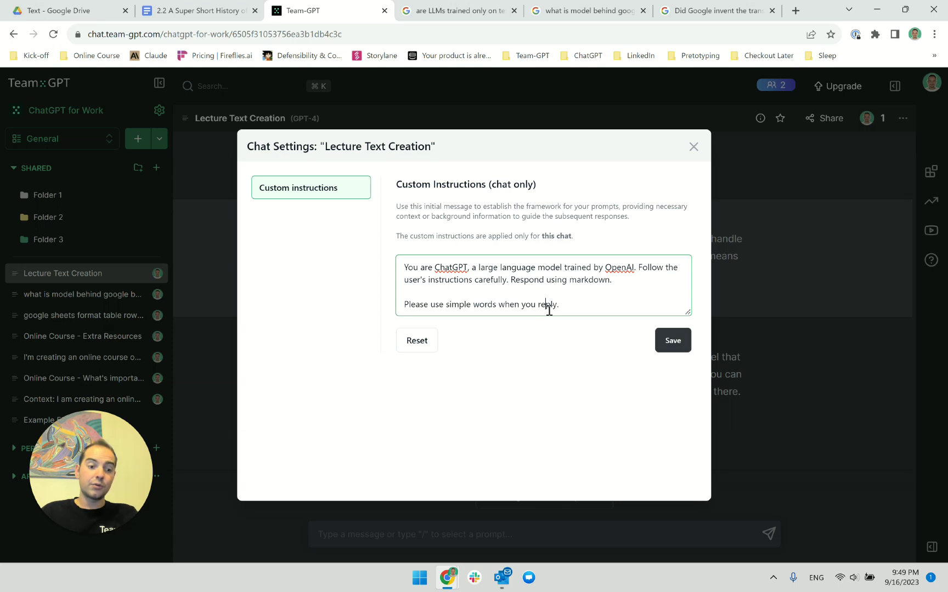
left_click(682, 345)
left_click(595, 387)
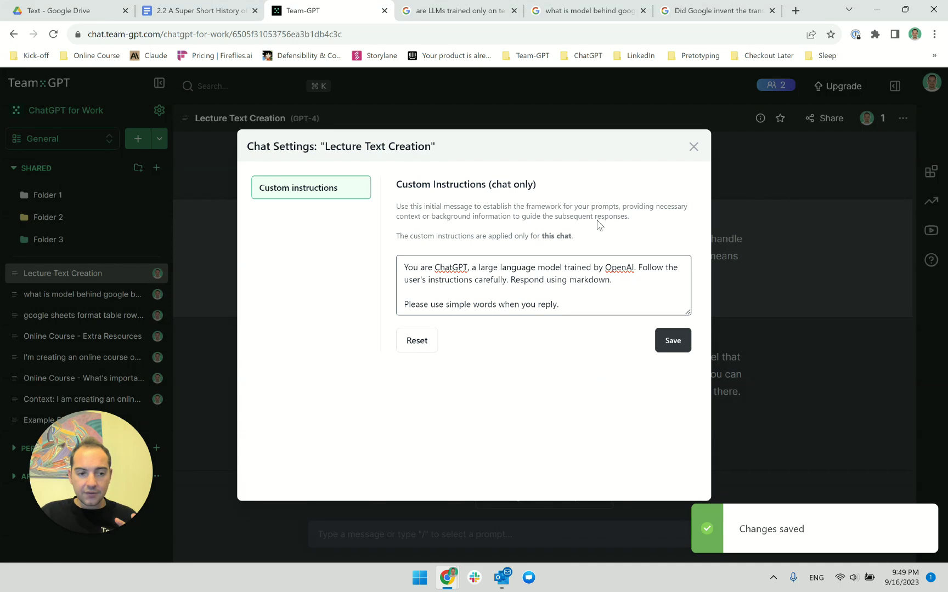
left_click(693, 147)
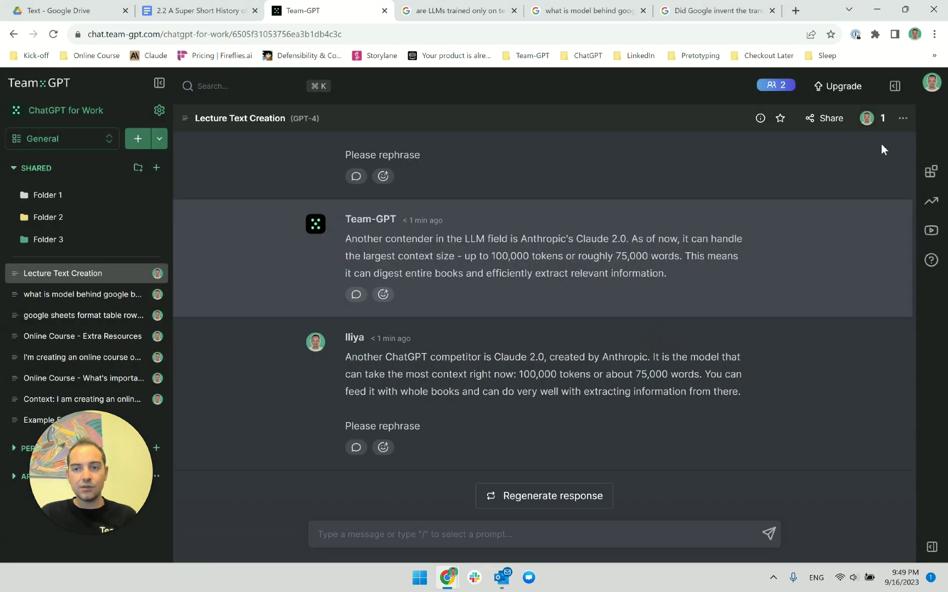
Regenerate the Claude 2.0 rephrasing and check the custom instructions shown at the start of the chat
left_click(445, 541)
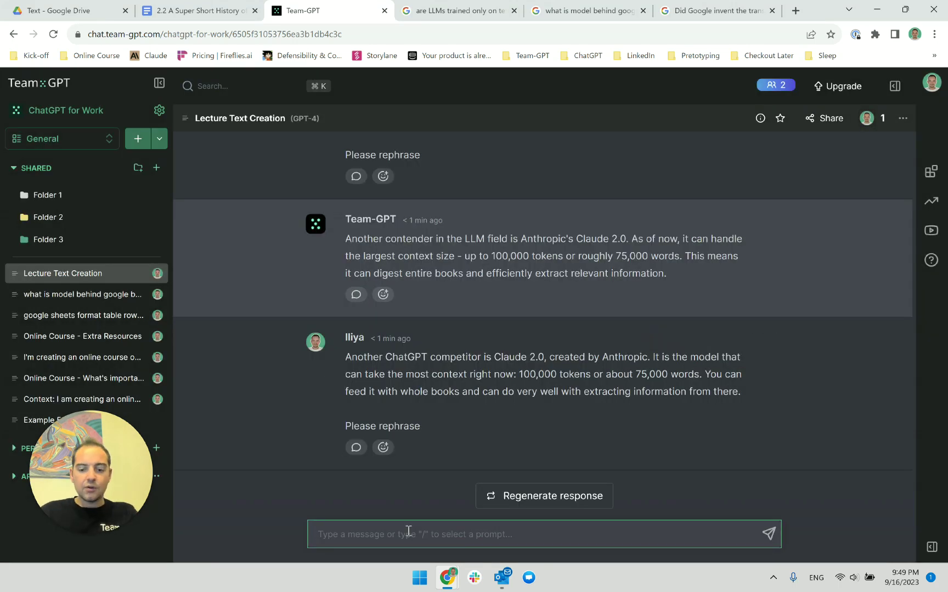
left_click(529, 497)
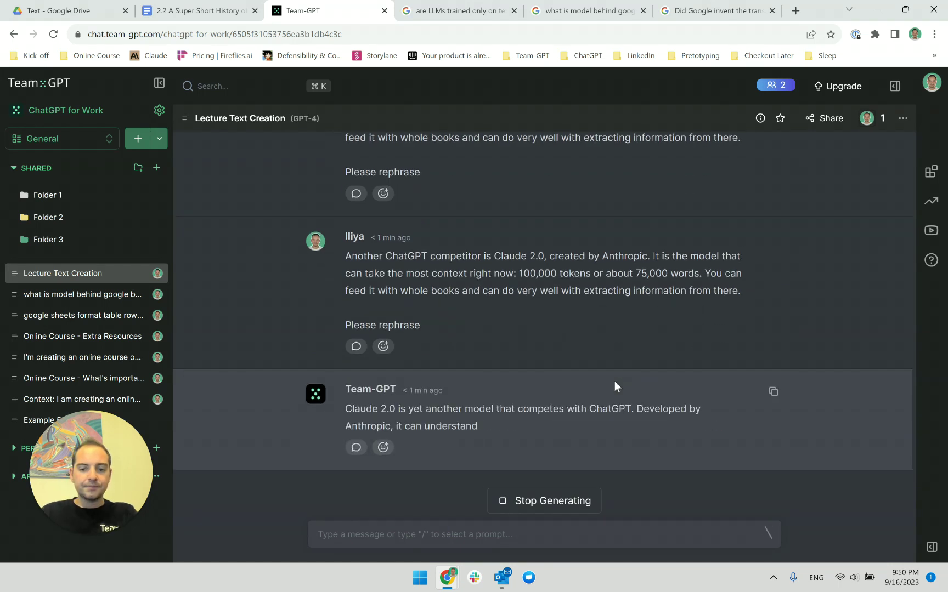
scroll(615, 381, "up", 15)
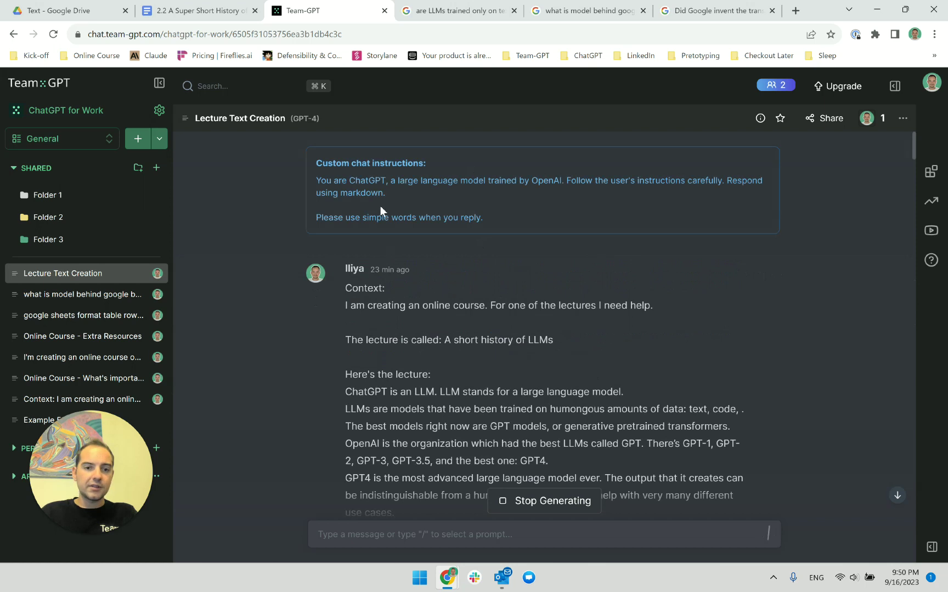
double_click(316, 163)
scroll(532, 429, "up", 15)
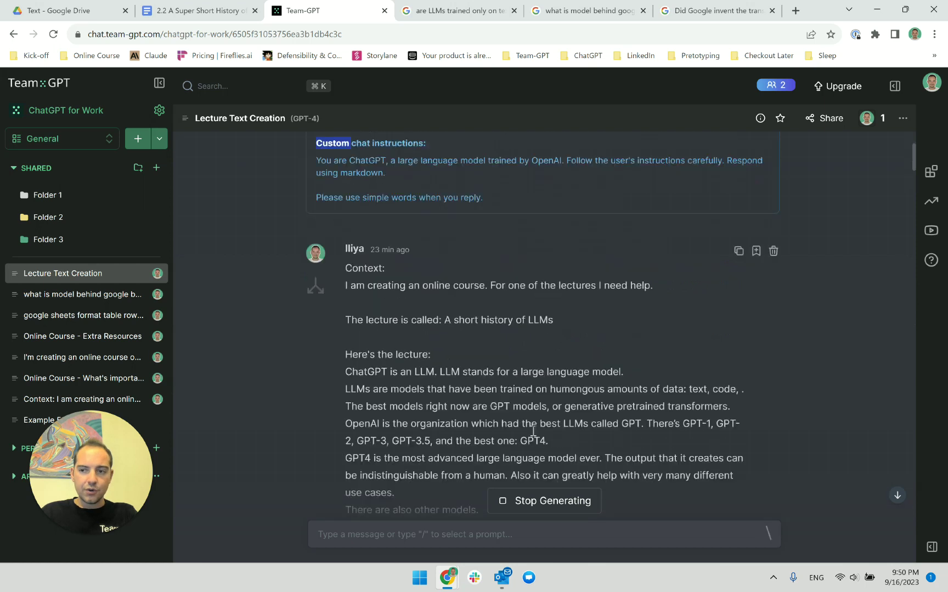
left_click_drag(388, 219, 341, 163)
left_click_drag(434, 189, 497, 209)
left_click(497, 209)
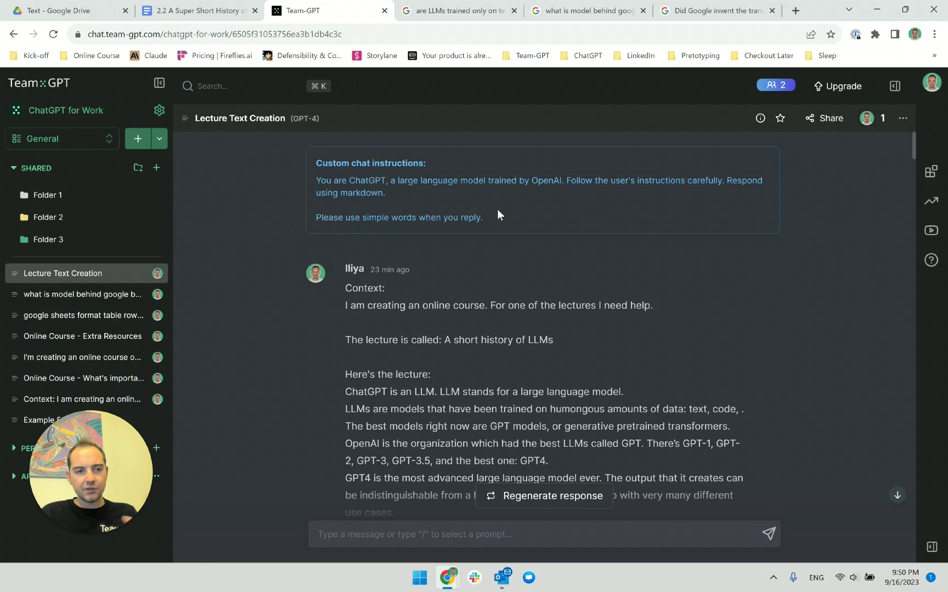
Return to the end of the chat and read the regenerated Claude 2.0 paragraph
scroll(476, 344, "down", 15)
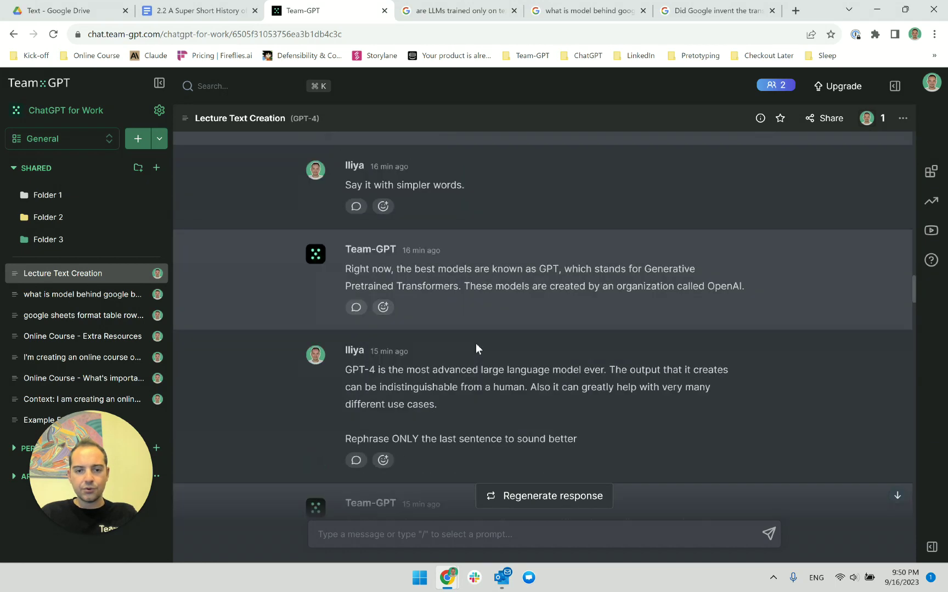
scroll(478, 365, "down", 10)
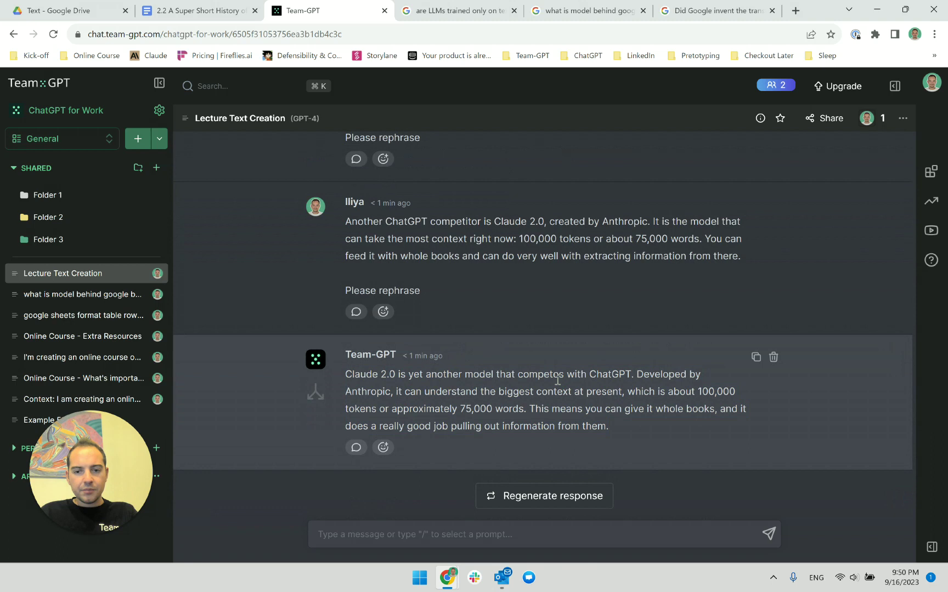
double_click(612, 377)
left_click(668, 378)
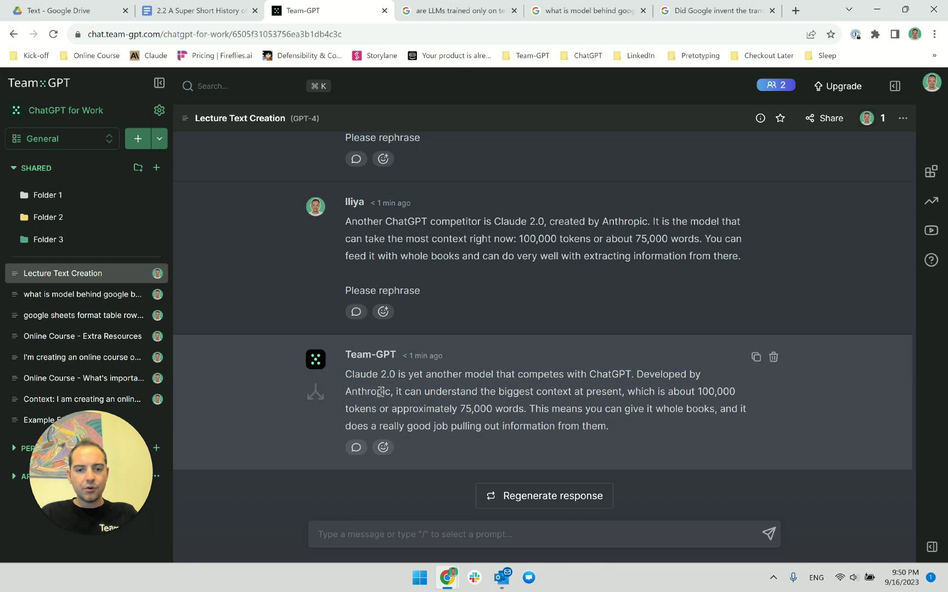
left_click_drag(443, 394, 502, 393)
left_click(539, 394)
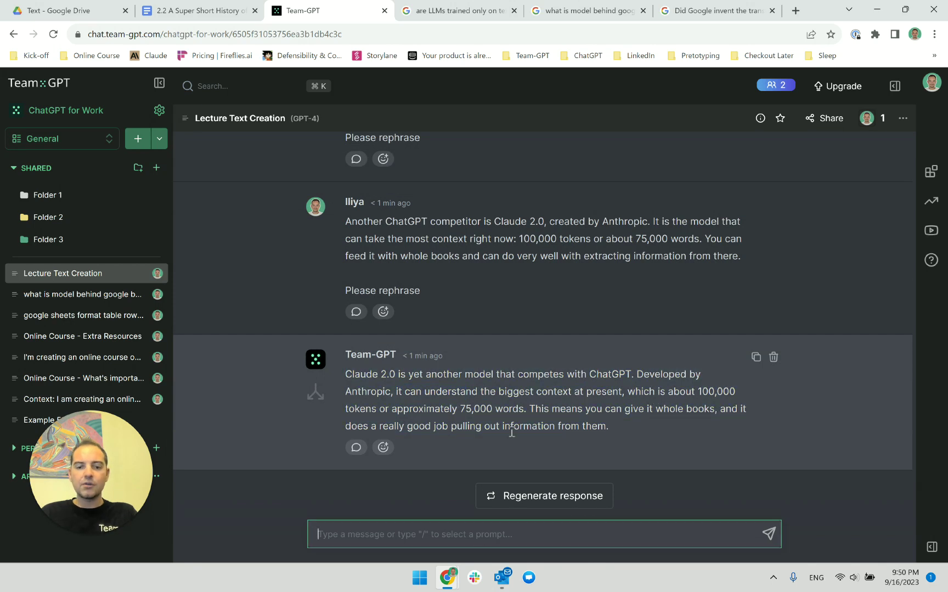
Regenerate the Claude 2.0 rephrasing again and compare the new version with the previous response
left_click(544, 498)
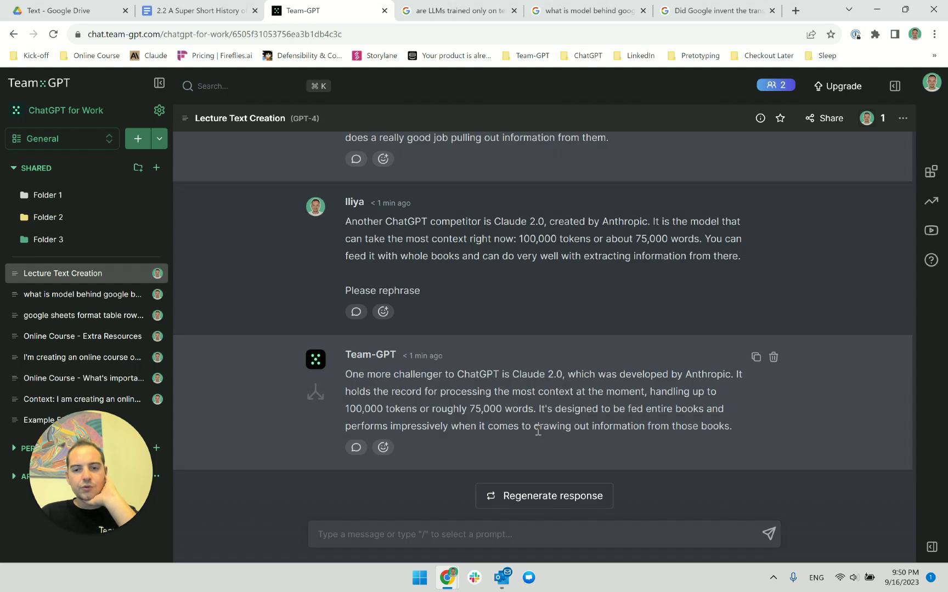
triple_click(441, 397)
left_click(583, 422)
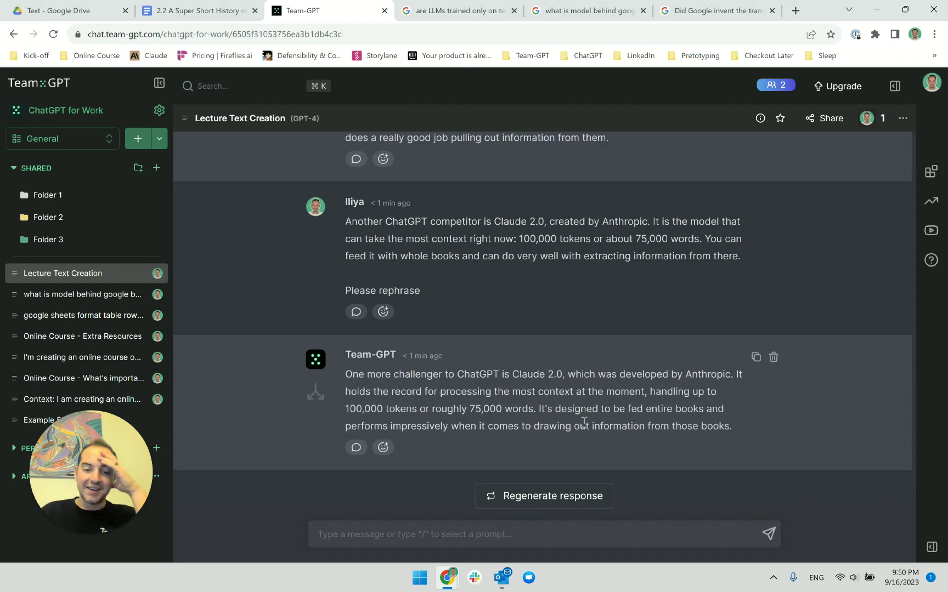
scroll(583, 423, "up", 3)
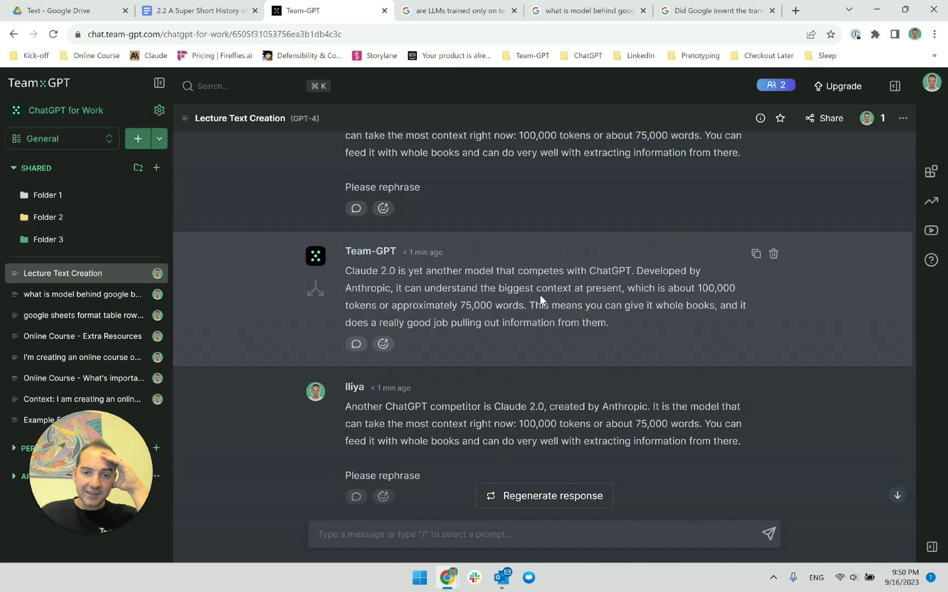
scroll(557, 310, "down", 3)
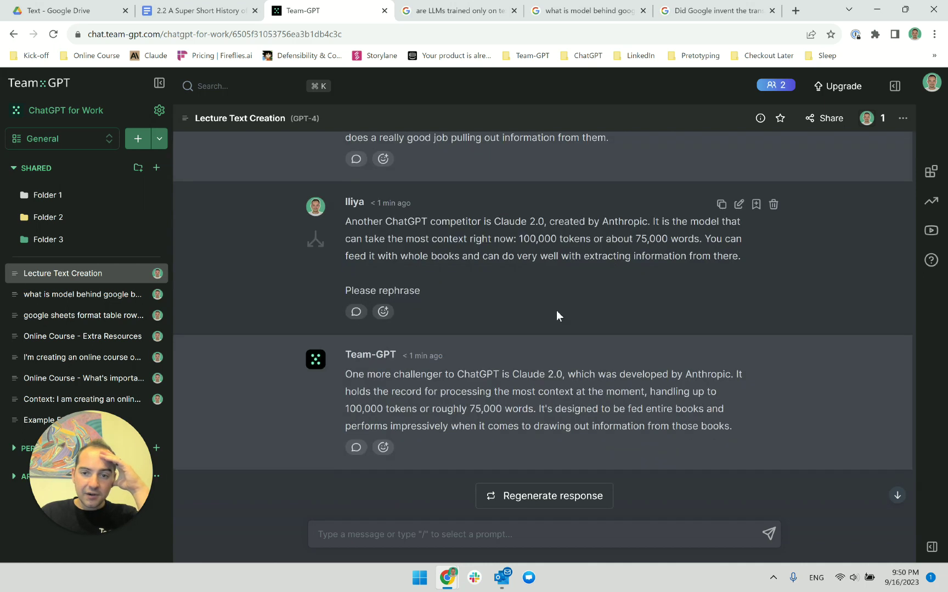
Generate one more rephrasing of the Claude 2.0 paragraph and read its opening sentences
left_click(561, 495)
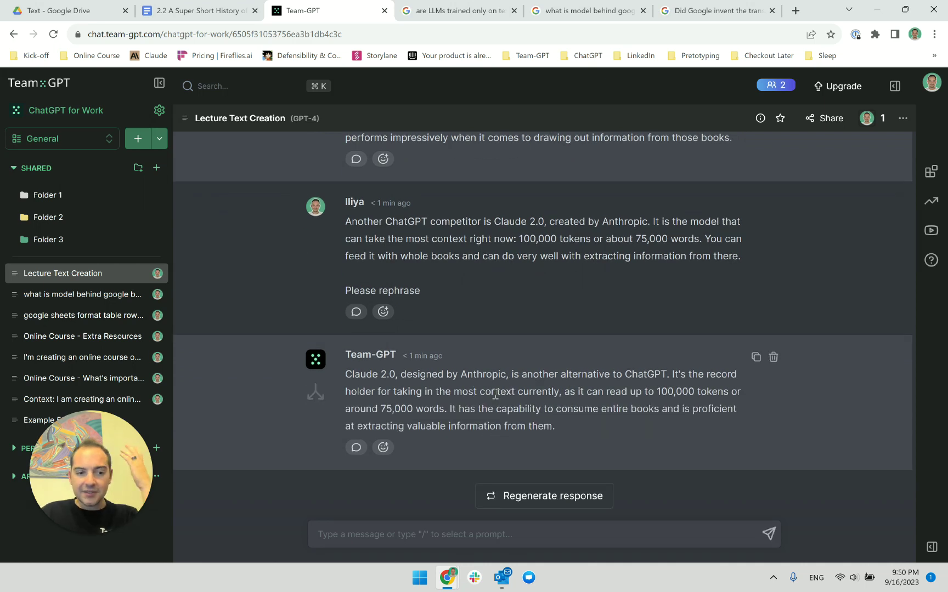
triple_click(695, 377)
double_click(696, 376)
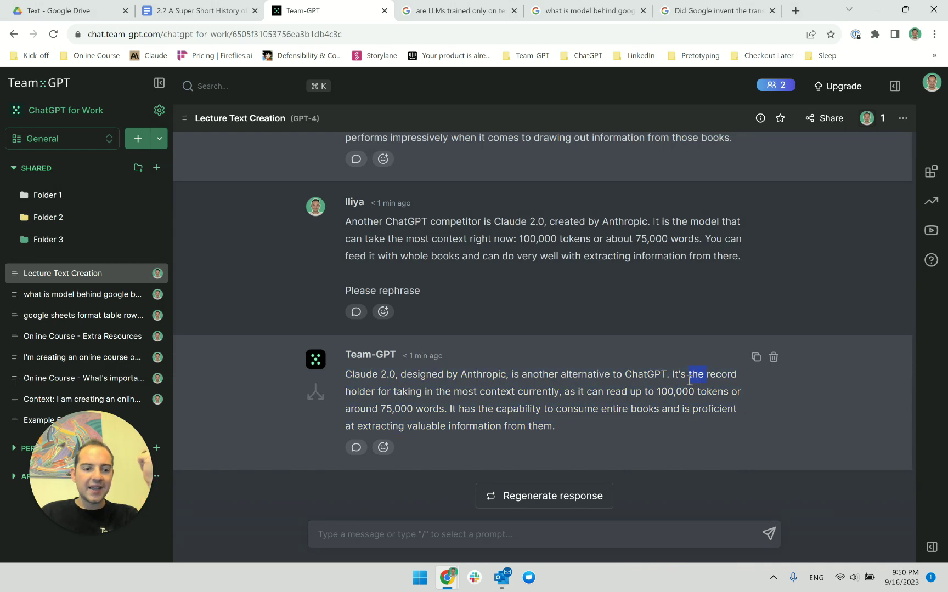
Compare the latest Claude 2.0 rephrasing with the earlier responses and the original paragraph, focusing on the context-size wording
left_click(437, 253)
scroll(450, 252, "up", 3)
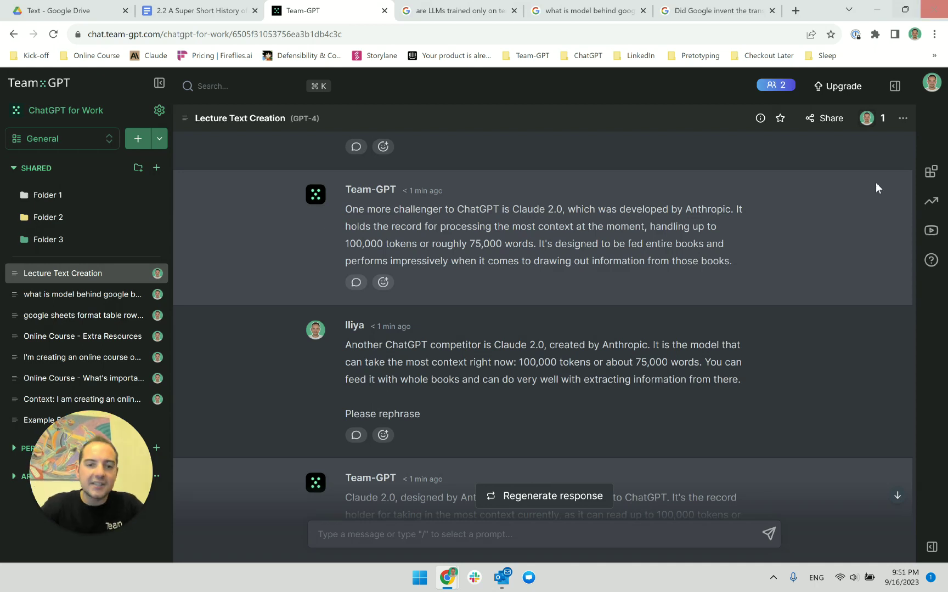
scroll(426, 387, "down", 3)
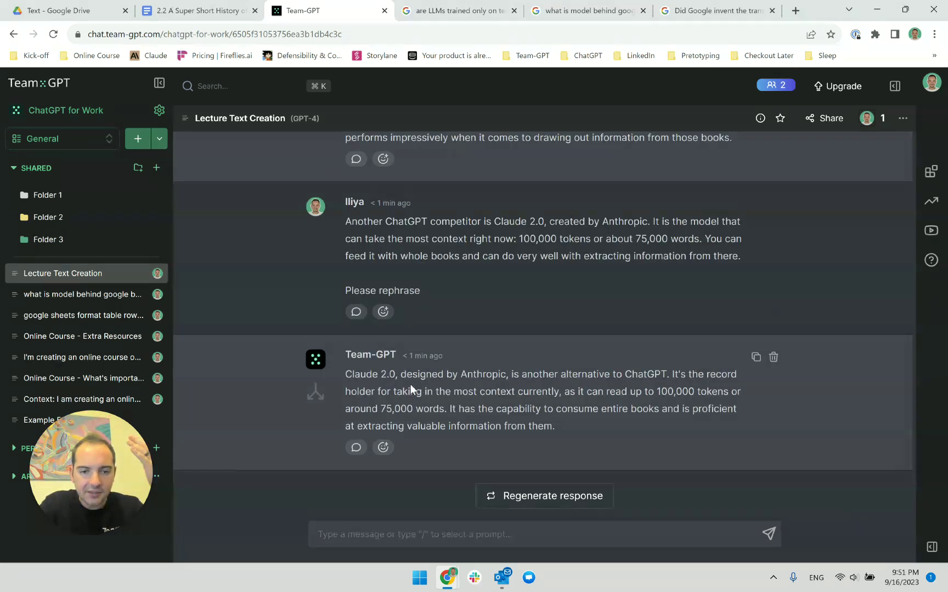
triple_click(415, 391)
left_click(445, 375)
scroll(485, 329, "up", 3)
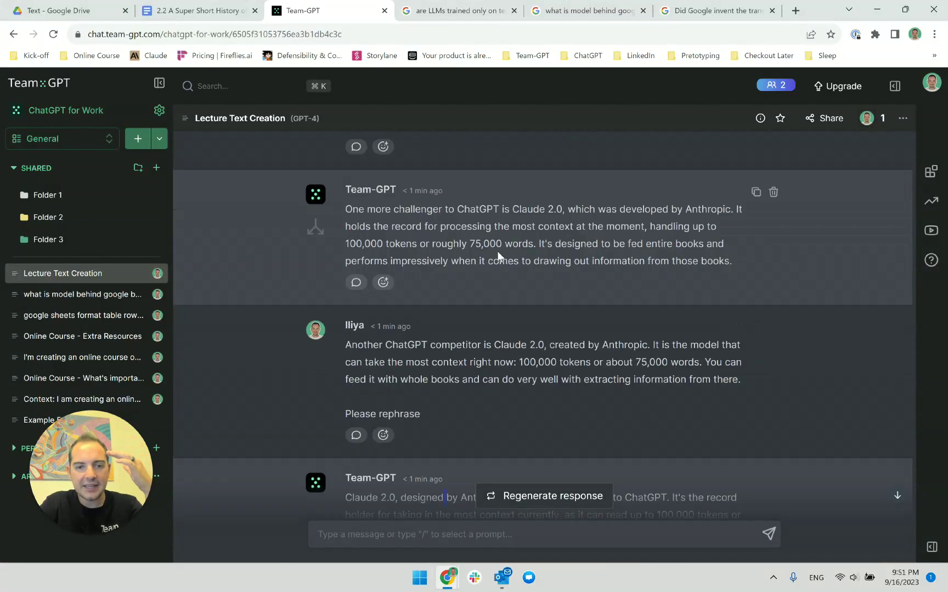
left_click_drag(525, 243, 423, 241)
scroll(455, 307, "down", 3)
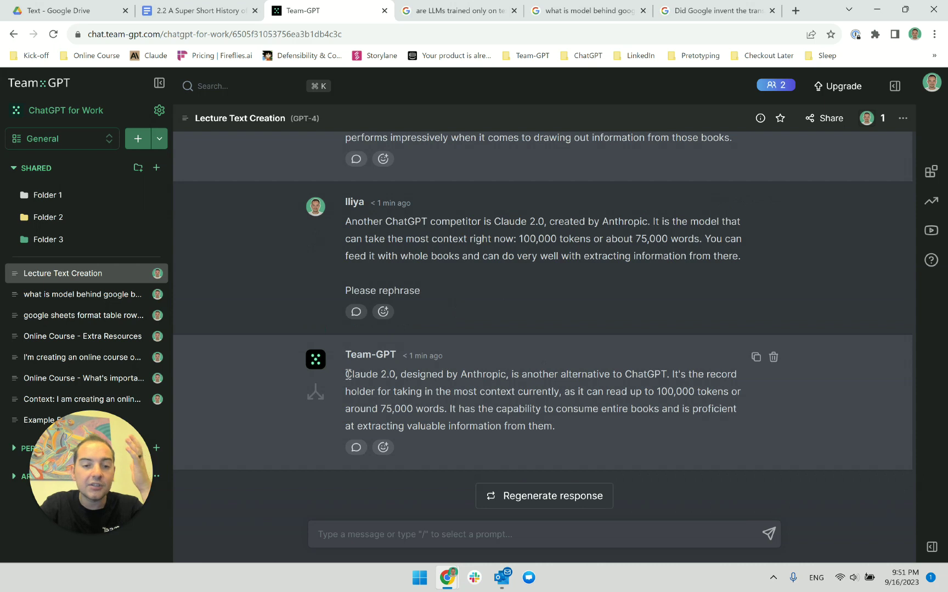
left_click_drag(348, 374, 544, 424)
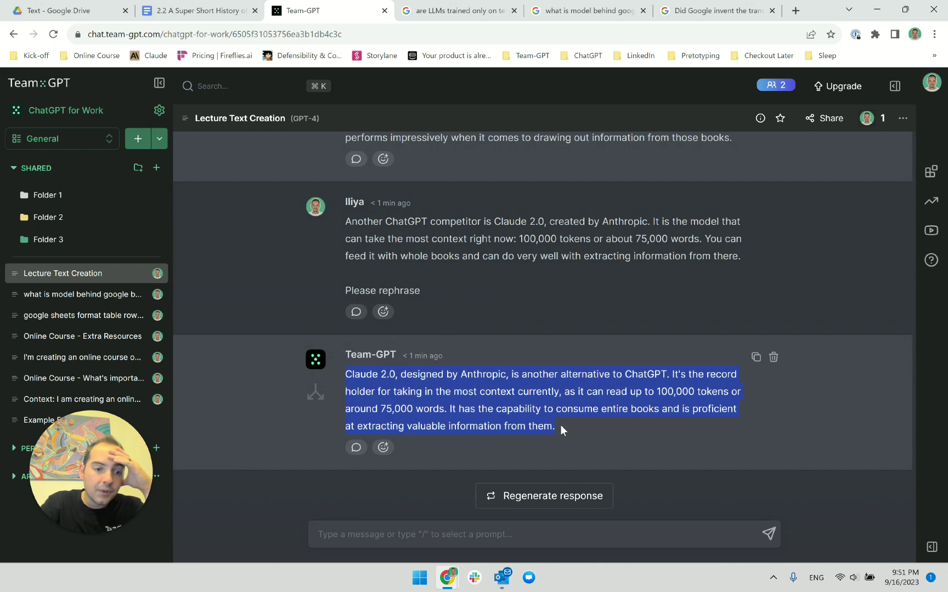
left_click(560, 424)
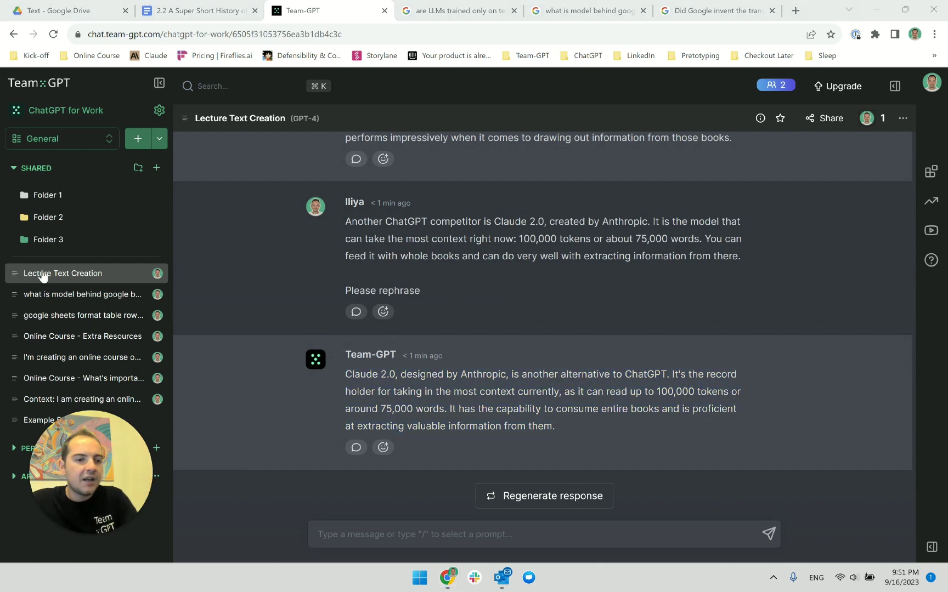
double_click(417, 240)
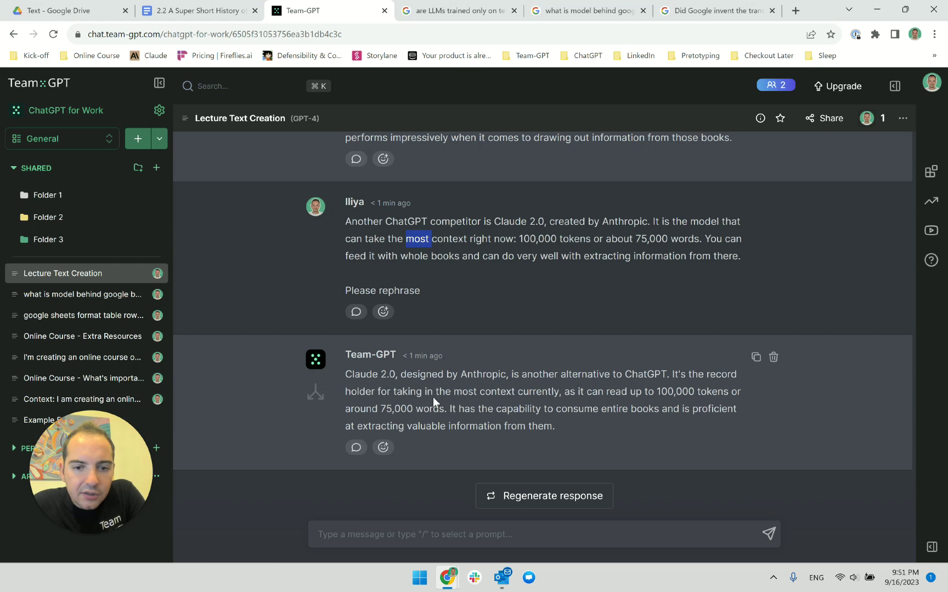
scroll(439, 292, "up", 3)
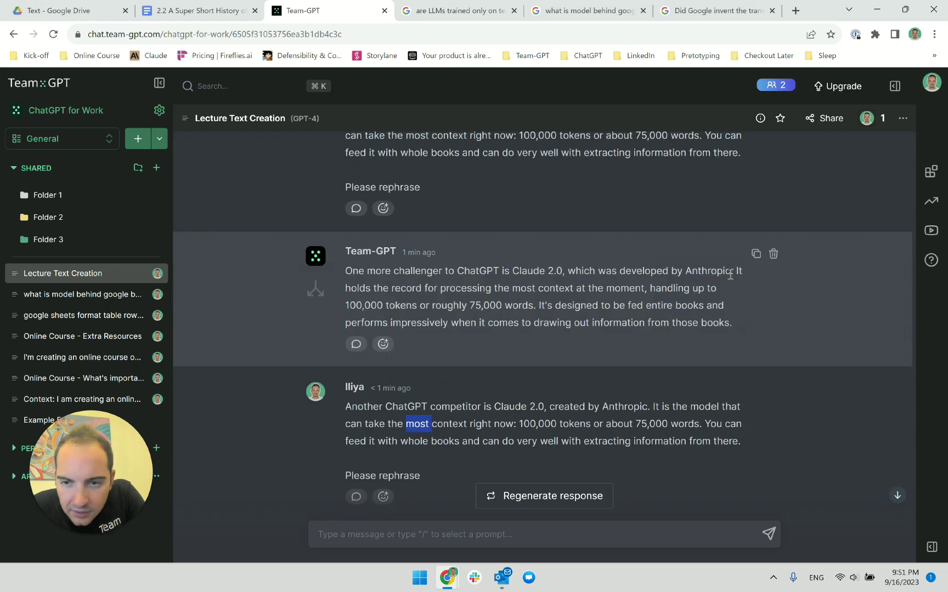
Compare how the last two Claude 2.0 rephrasings word the context-record sentence
left_click_drag(730, 275, 487, 290)
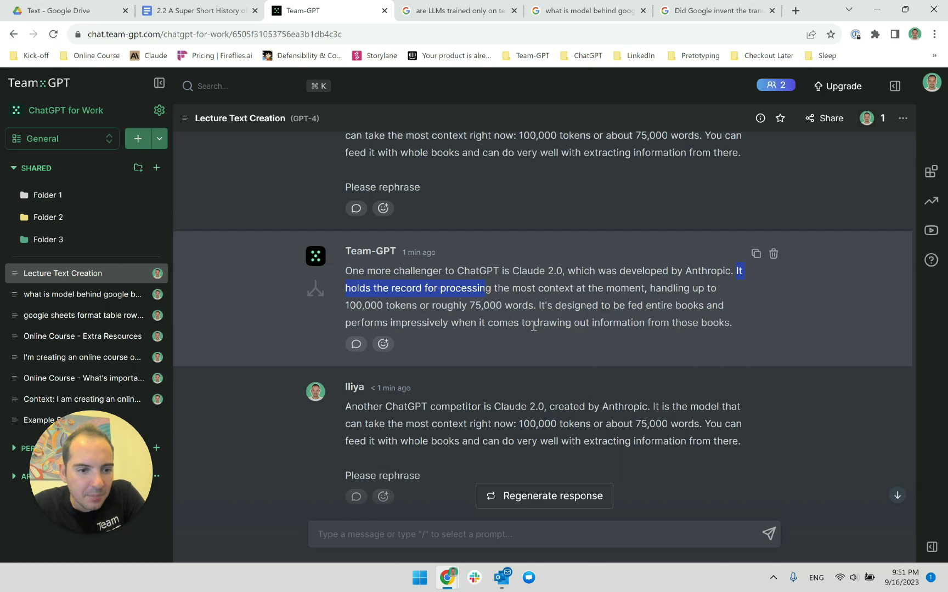
scroll(531, 328, "down", 3)
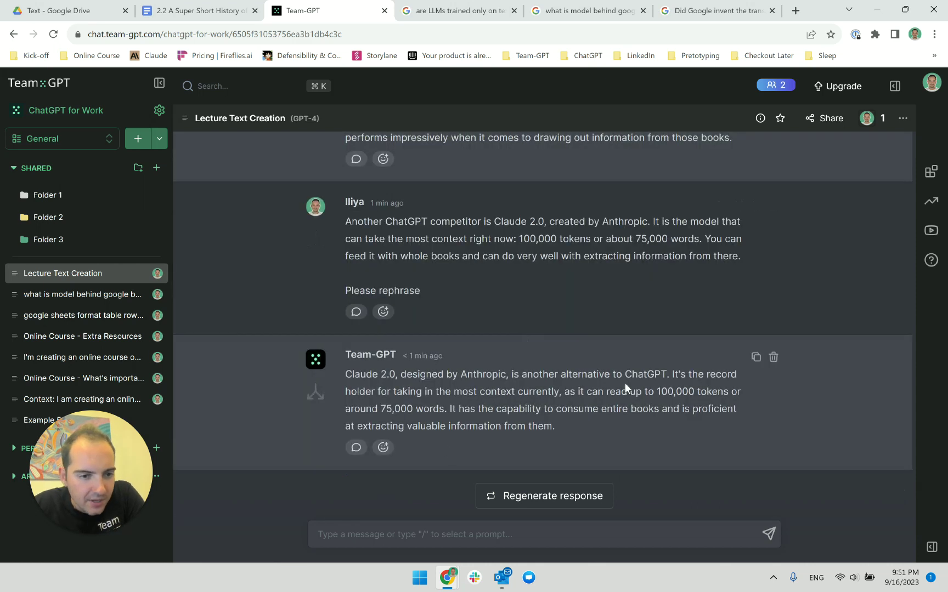
left_click_drag(672, 375, 408, 391)
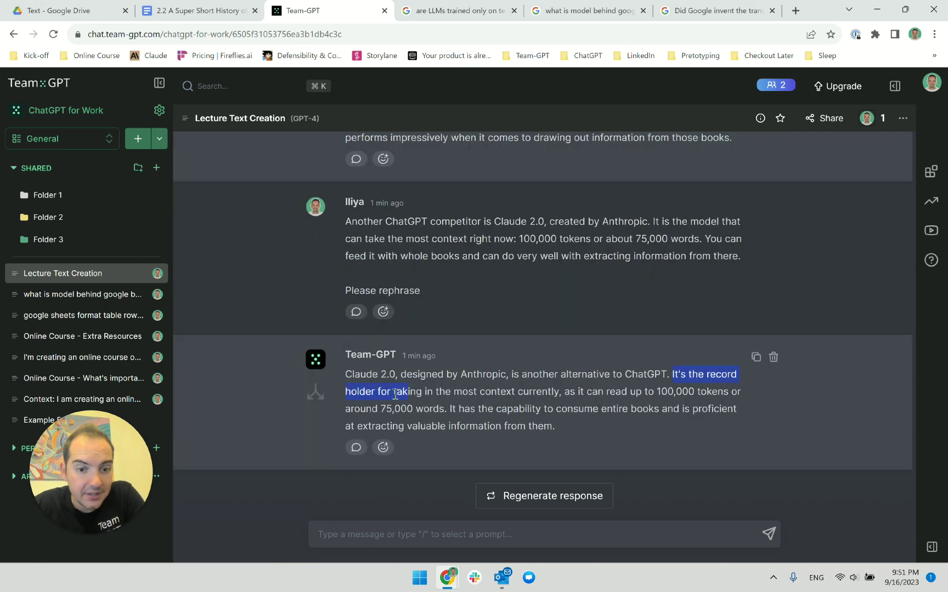
left_click(395, 394)
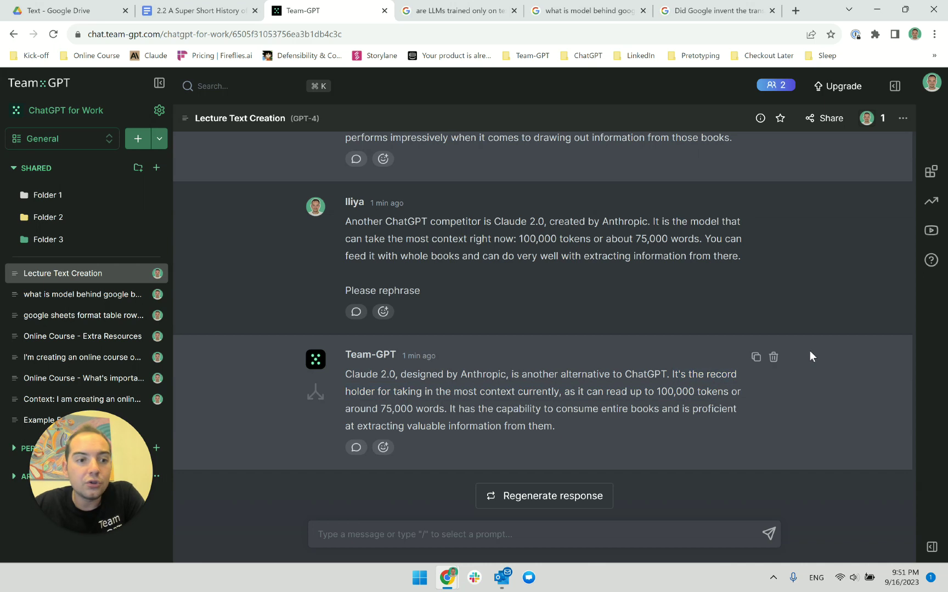
Delete the latest response, beginning "Claude 2.0, designed by Anthropic", and the duplicate rephrase prompt above it
left_click(774, 357)
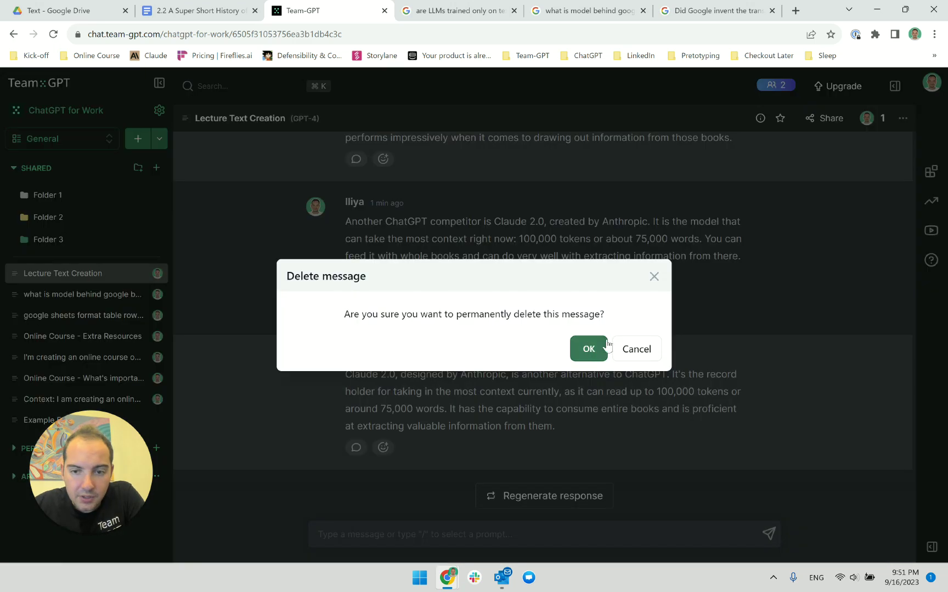
left_click(596, 352)
left_click(774, 340)
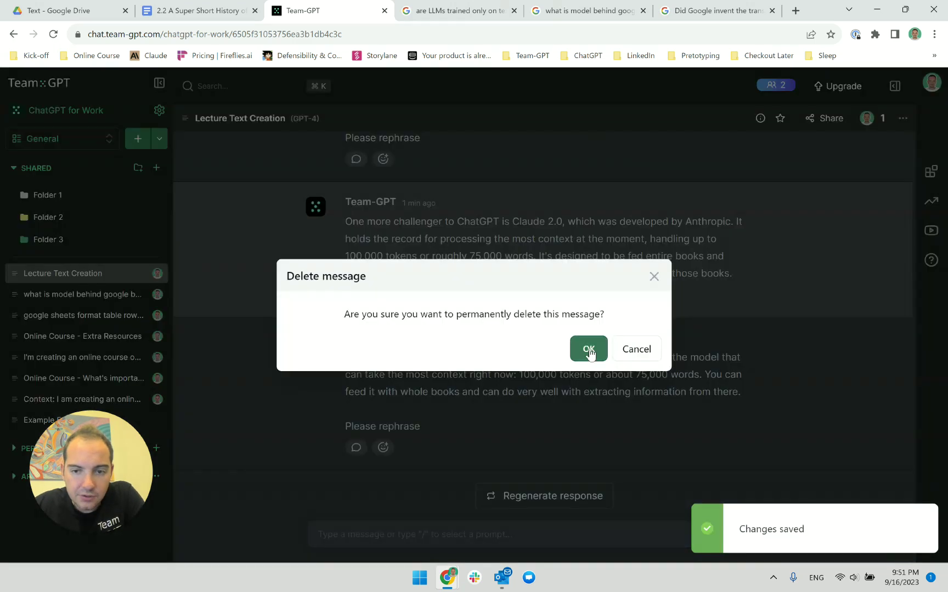
left_click(603, 345)
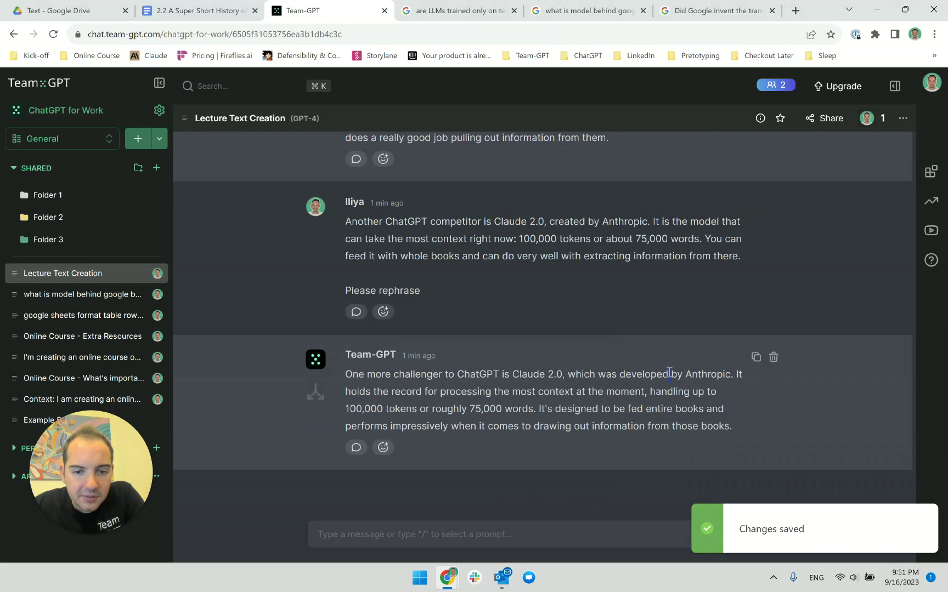
Delete the response beginning "One more challenger to ChatGPT" and the duplicate rephrase prompt above it
left_click(773, 357)
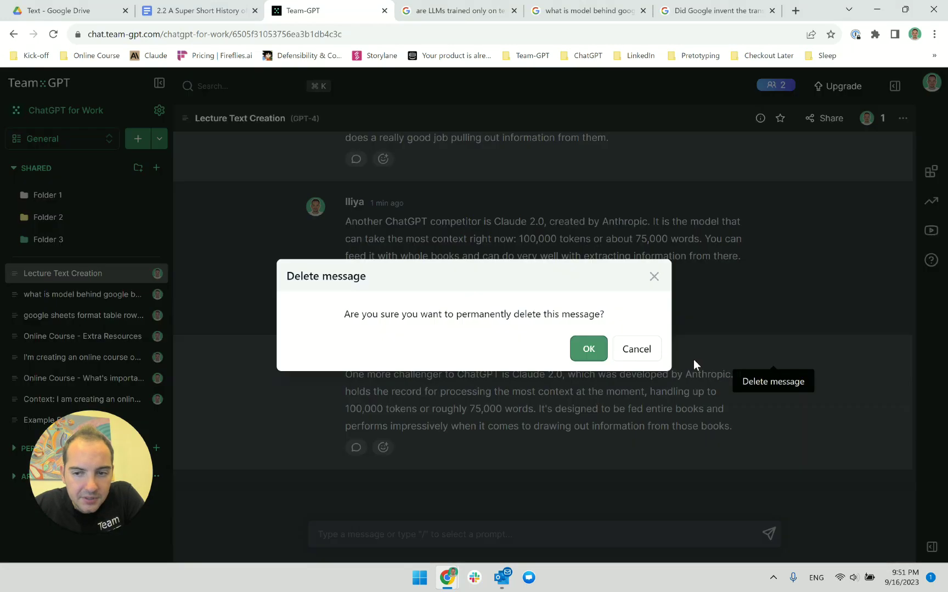
left_click(589, 349)
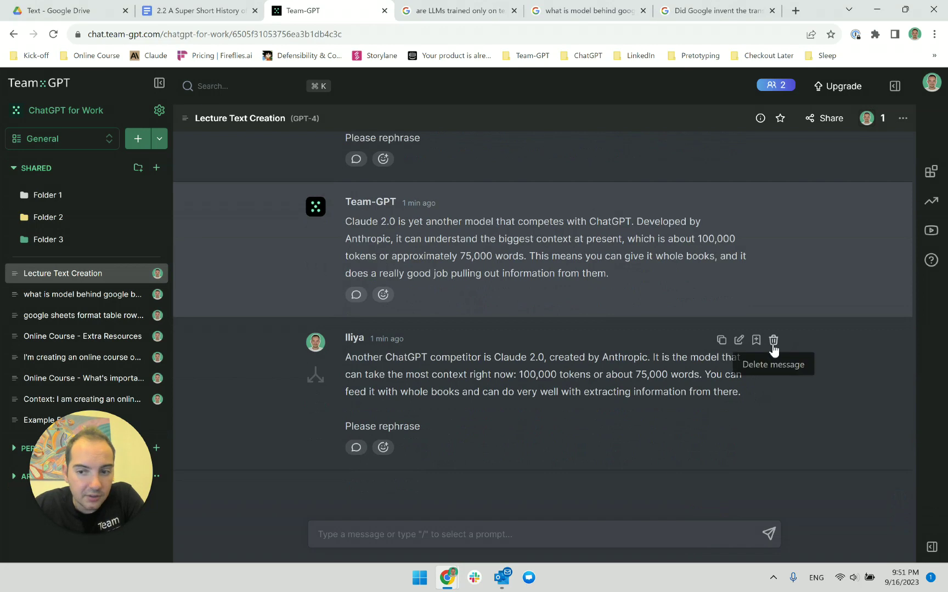
left_click(774, 340)
left_click(581, 350)
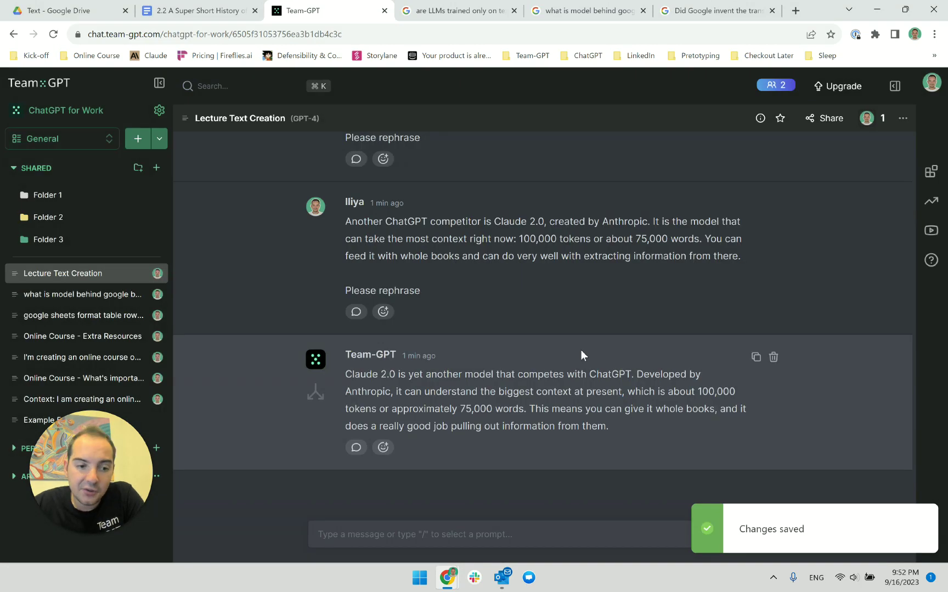
left_click(479, 536)
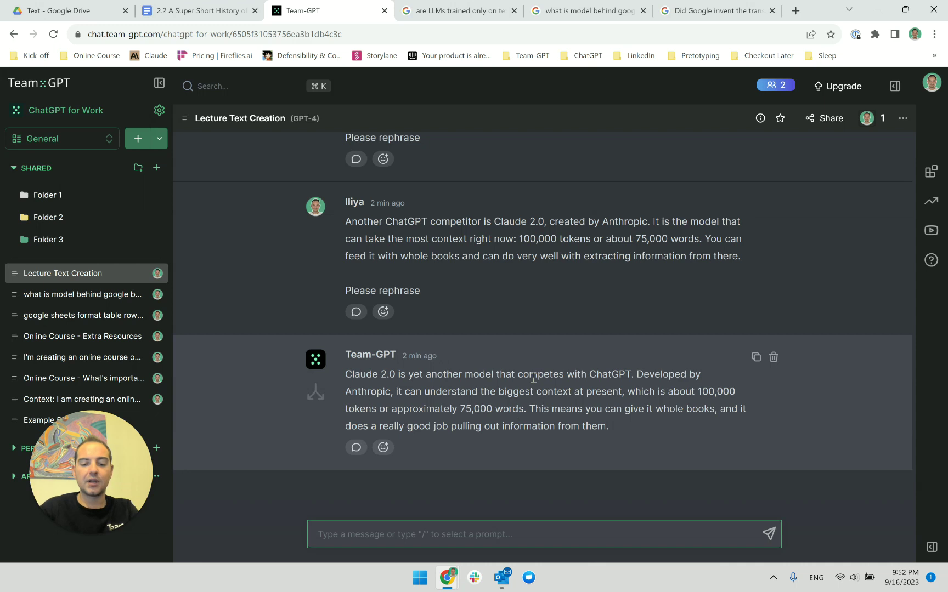
type("Try one")
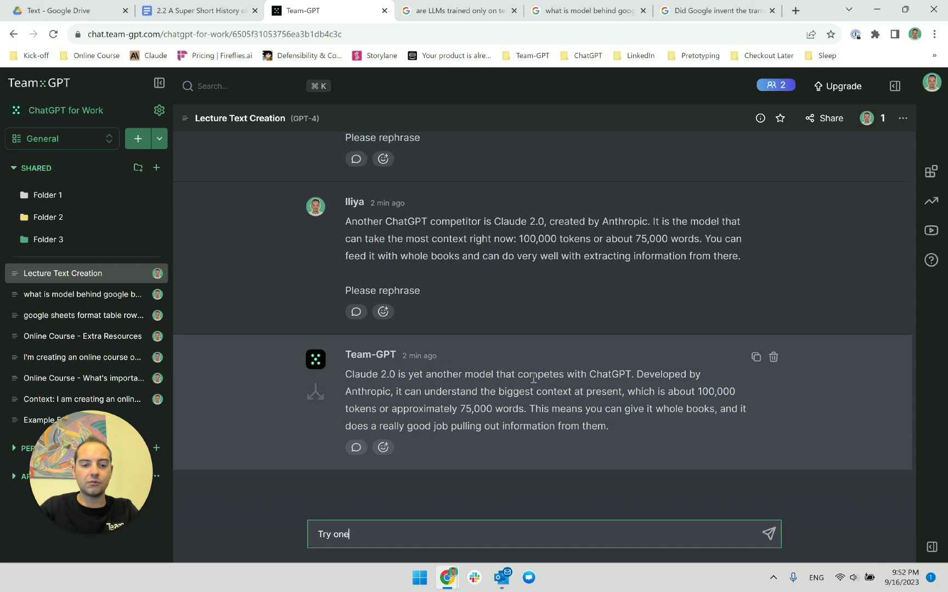
type(" more time. This time")
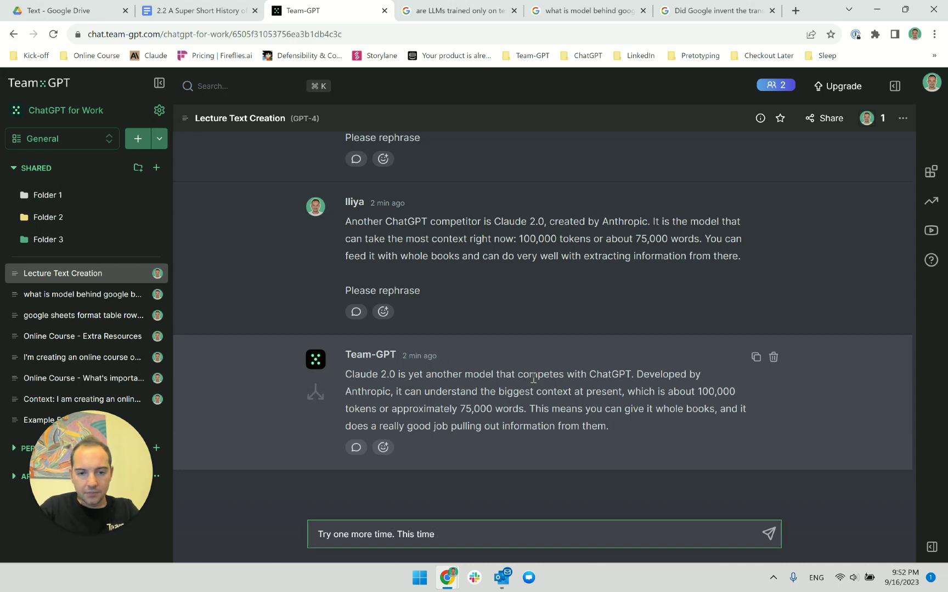
key("BackSpace")
key("BackSpace")
key("BackSpace")
key("BackSpace")
key("BackSpace")
key("BackSpace")
key("BackSpace")
key("BackSpace")
key("BackSpace")
key("BackSpace")
key("BackSpace")
key("BackSpace")
key("BackSpace")
key("BackSpace")
key("BackSpace")
key("BackSpace")
key("BackSpace")
key("BackSpace")
key("BackSpace")
key("BackSpace")
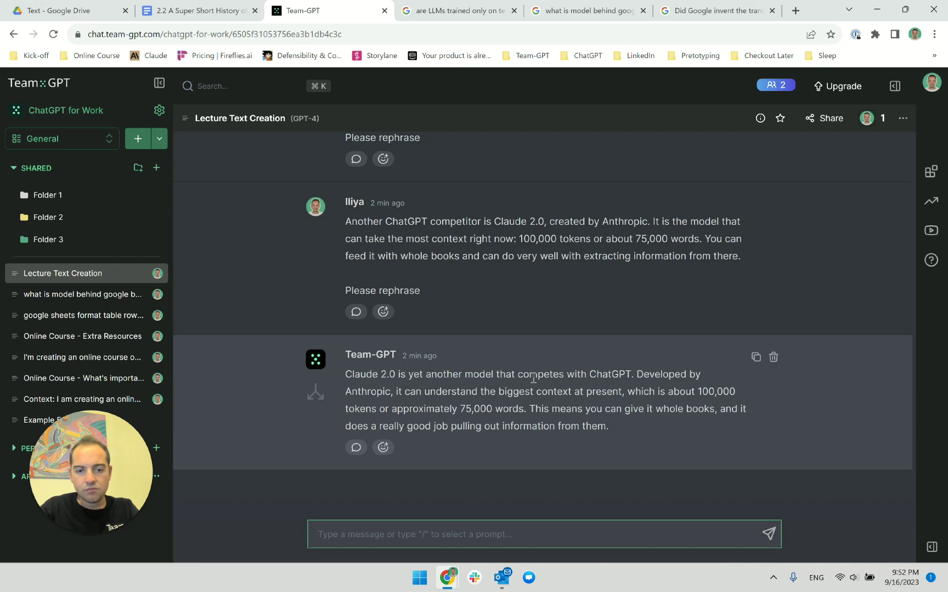
Begin a new chat message with "Try one more time." followed on a separate line by "This time start with:"
type("Try one more time.")
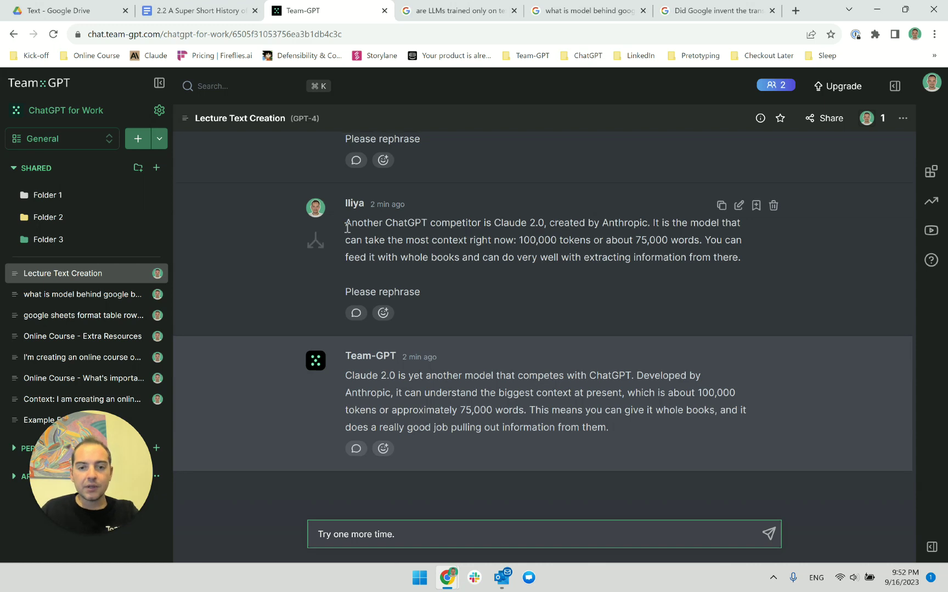
scroll(369, 247, "up", 4)
scroll(381, 262, "up", 2)
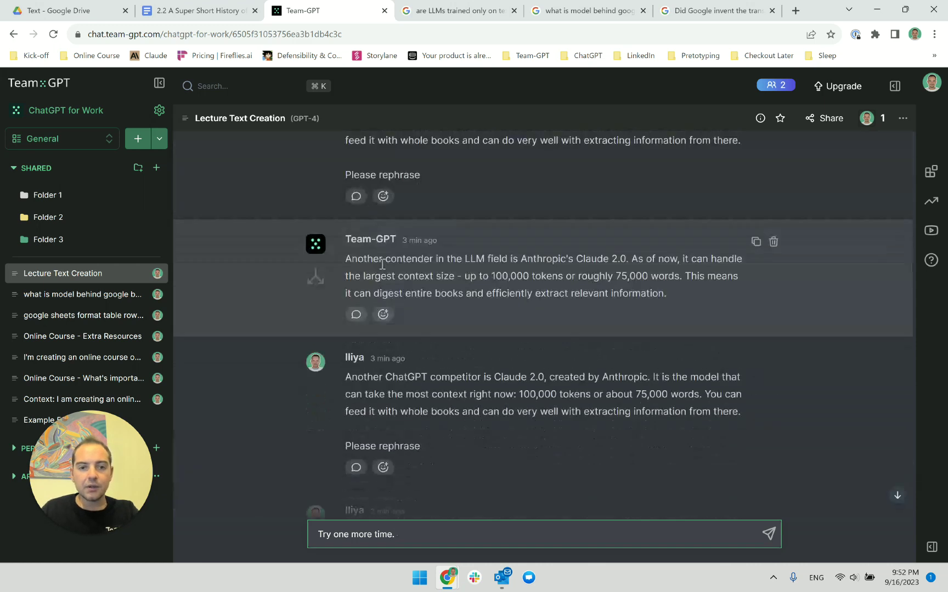
scroll(390, 338, "down", 3)
key("shift+Return")
type("T")
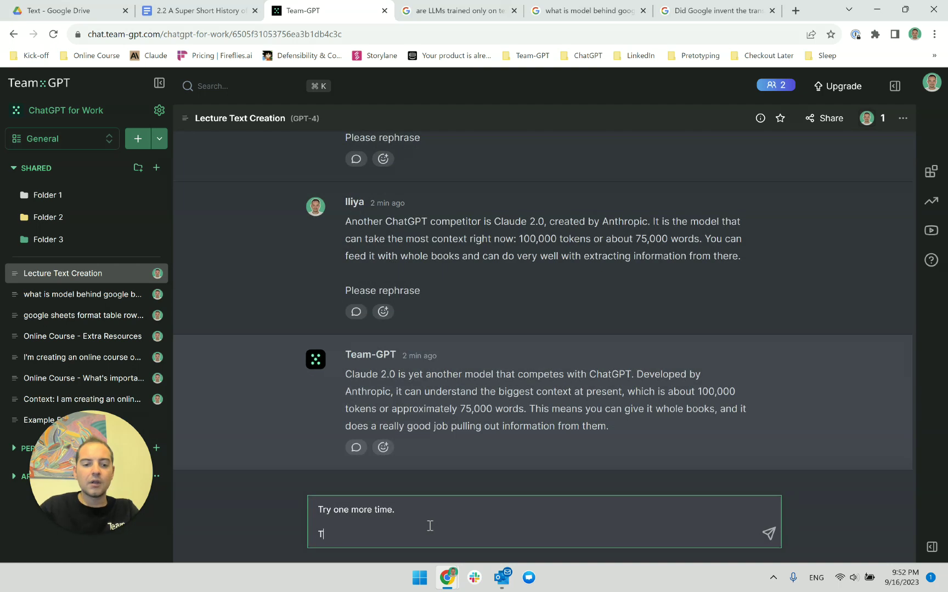
type("his time start w")
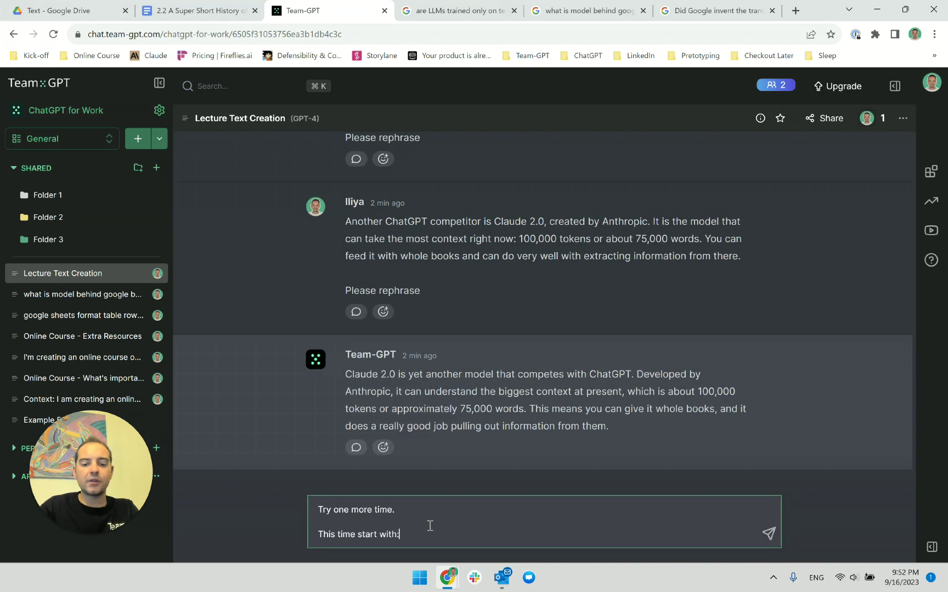
type("ith:")
key("shift+Return")
Copy the last response's opening sentence, "Claude 2.0 is yet another model that competes with ChatGPT.", into the message under "This time start with:"
left_click_drag(346, 374, 637, 376)
key("ctrl+c")
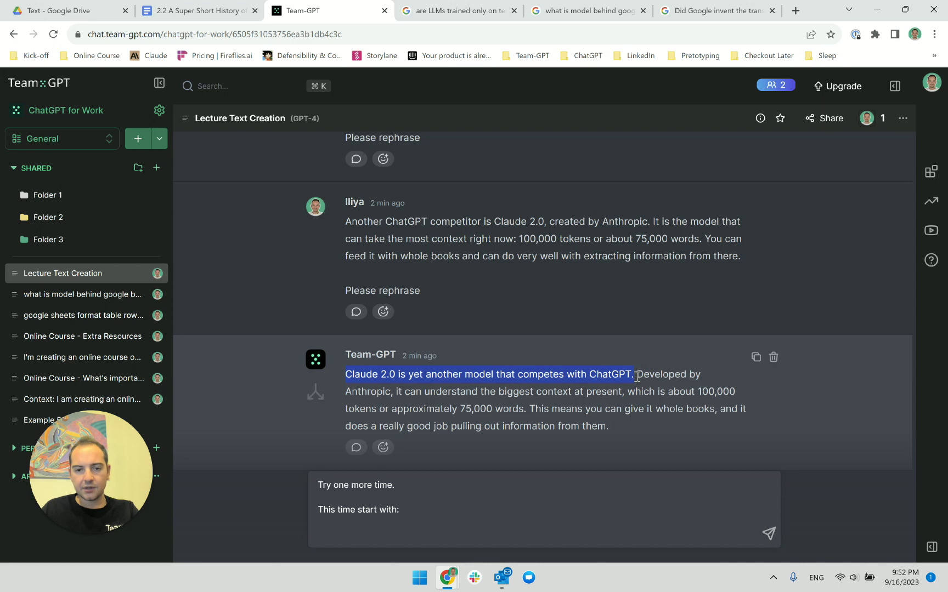
left_click(342, 529)
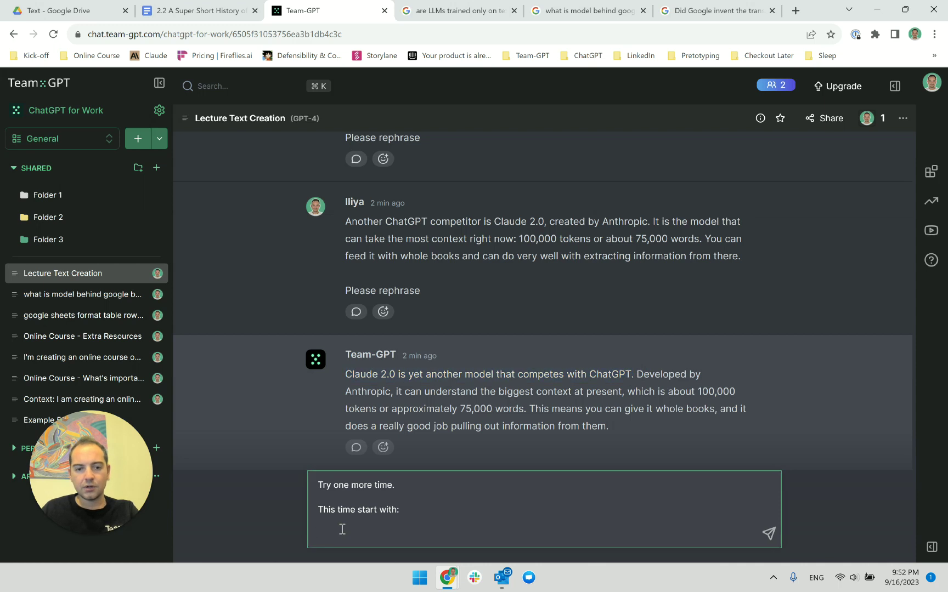
key("ctrl+v")
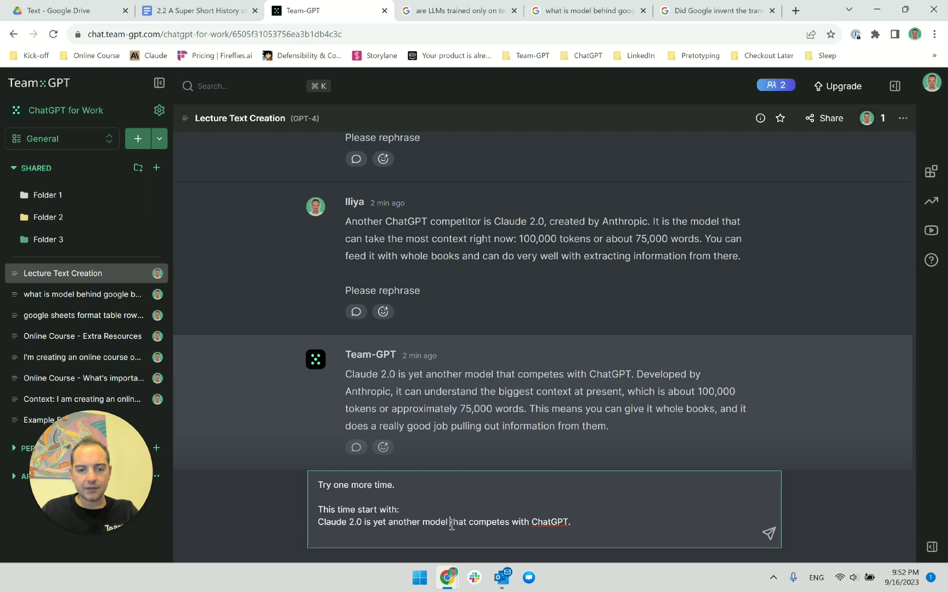
Reword the pasted sentence to "Claude 2.0 is another ChatGPT competitor. It was developed by Anthropic and"
key("BackSpace")
key("BackSpace")
key("BackSpace")
key("BackSpace")
key("BackSpace")
key("BackSpace")
key("BackSpace")
key("BackSpace")
key("BackSpace")
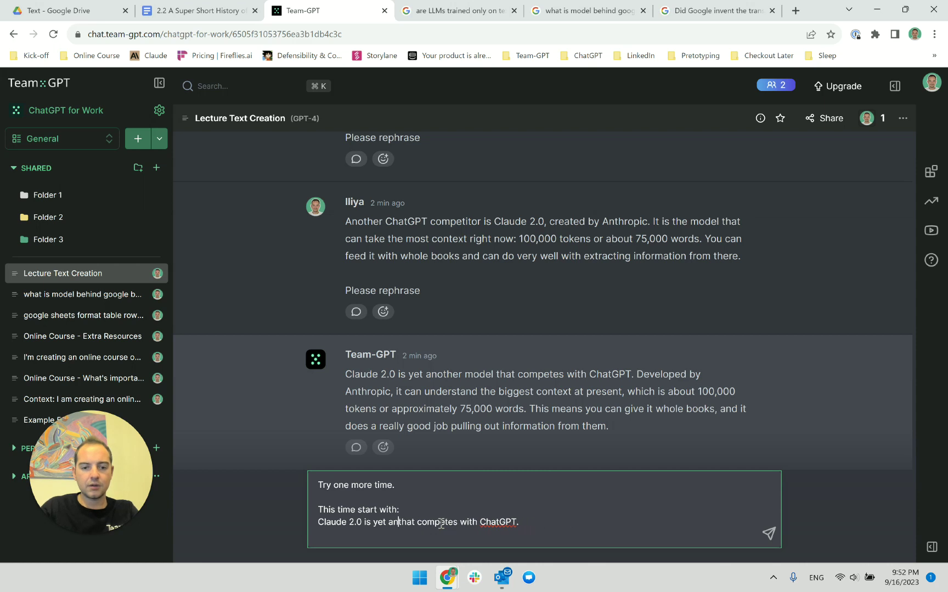
key("BackSpace")
key("BackSpace")
key("BackSpace")
key("BackSpace")
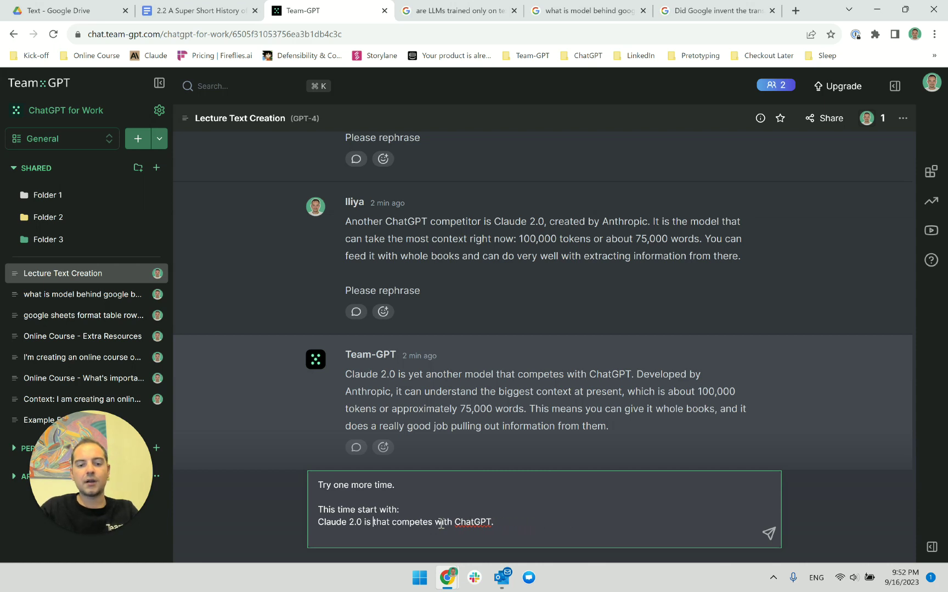
type("another ChatGPT ")
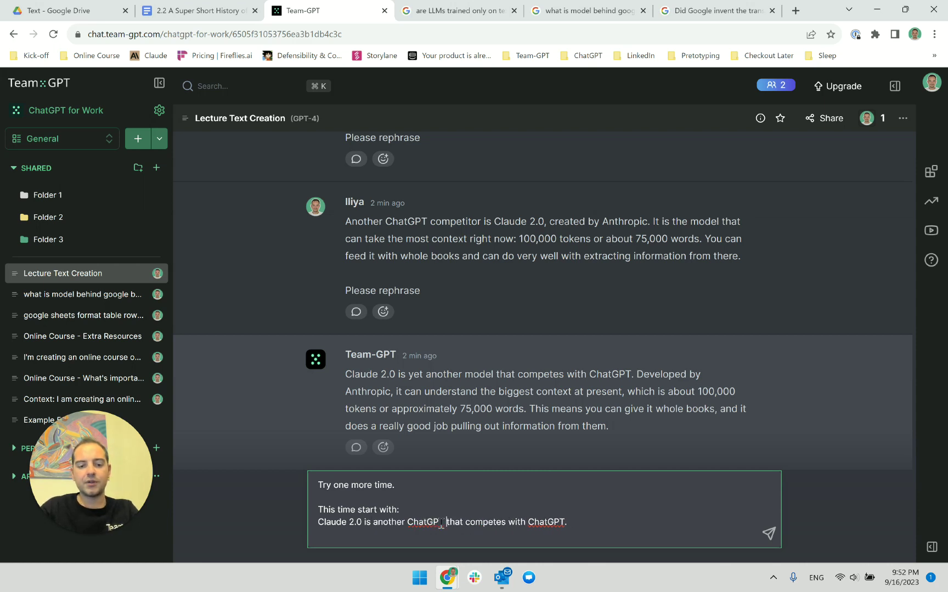
type("competitor. It was ")
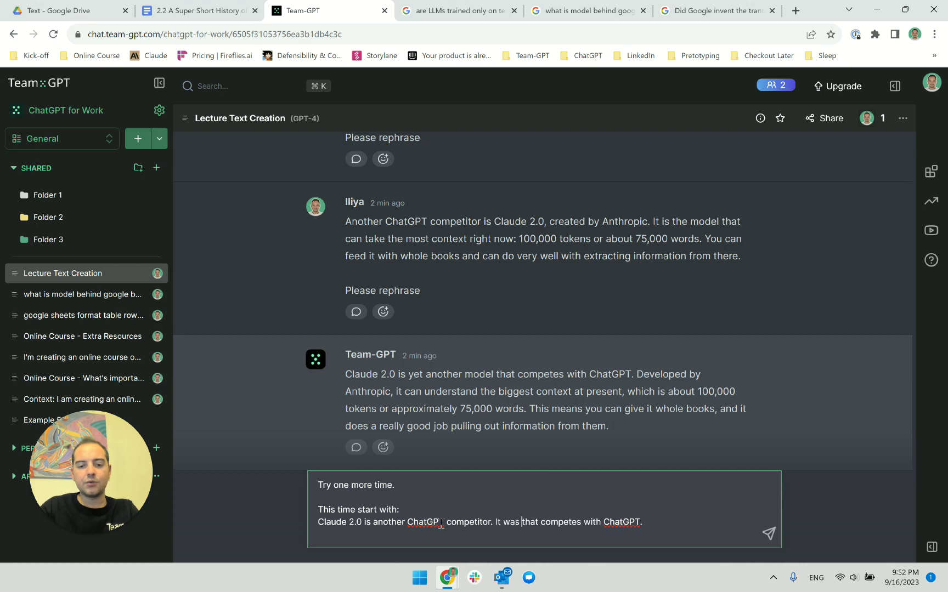
type("developed by Anthropi")
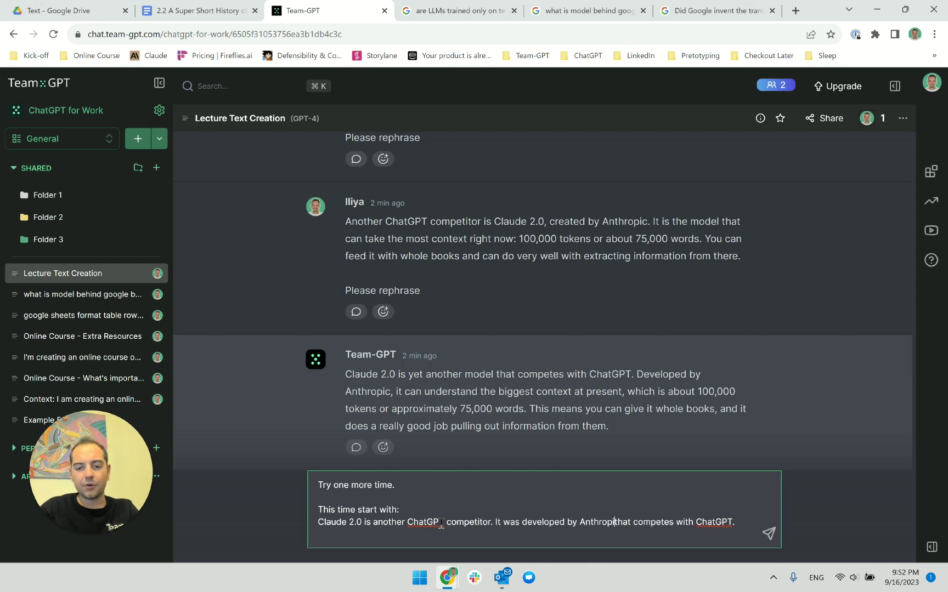
type("c and")
key("ctrl+shift+End")
key("Delete")
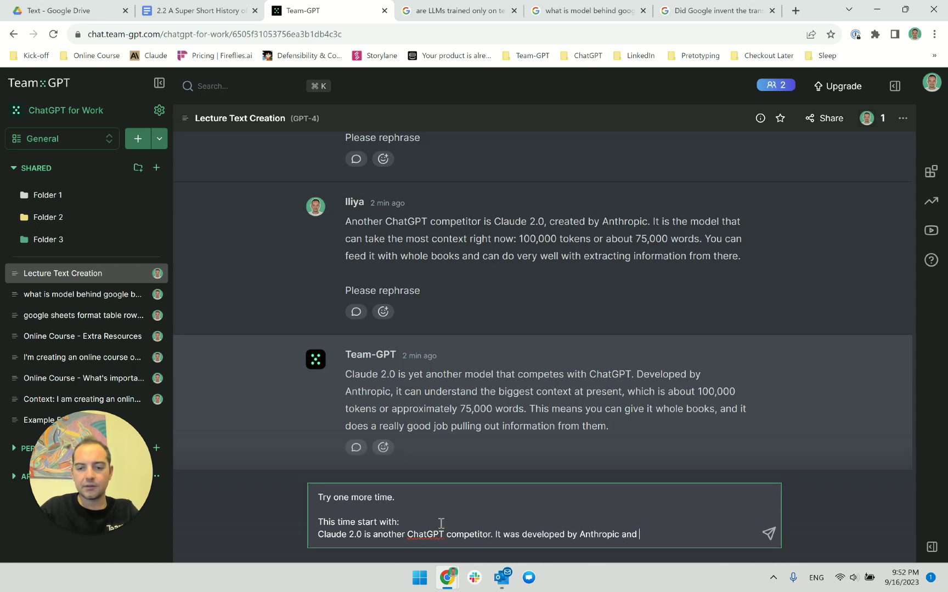
End the opening with "...", add "Finish the sentence" as a separate line, and send the message
type("...")
key("Return")
key("Return")
type("Finish t")
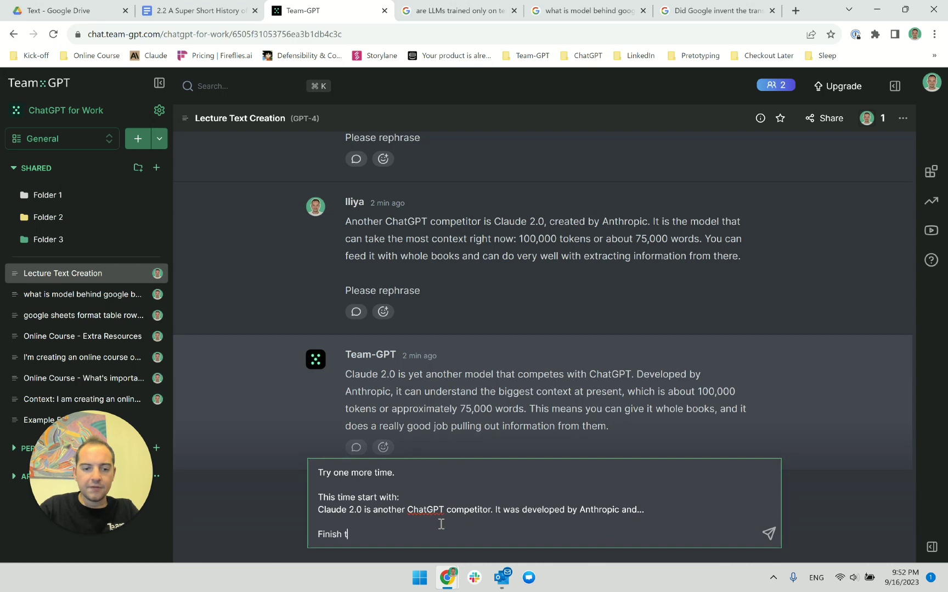
type("he sentence")
key("Return")
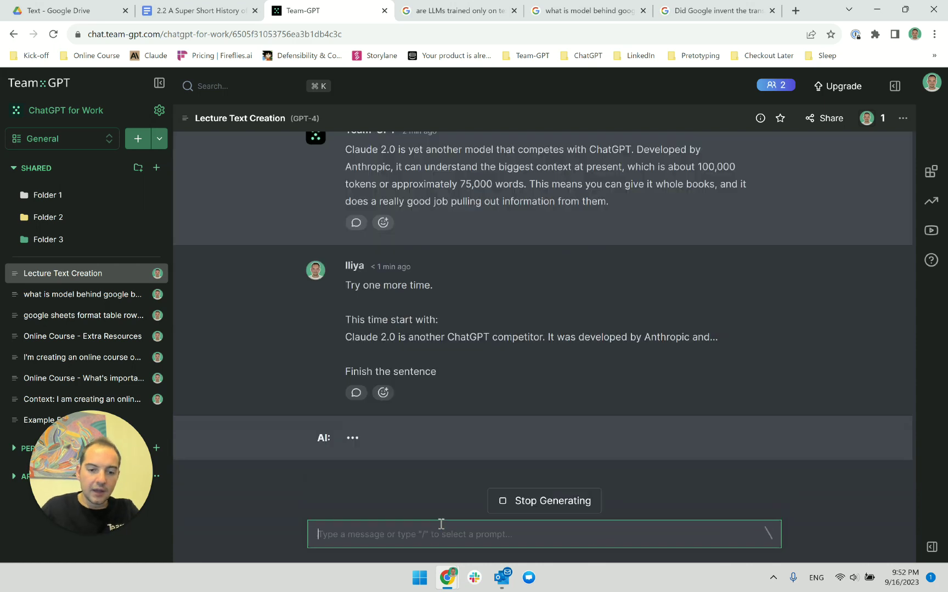
Read the new Claude 2.0 completion and compare it with the supplied opening in the prompt and the previous response
scroll(489, 473, "up", 5)
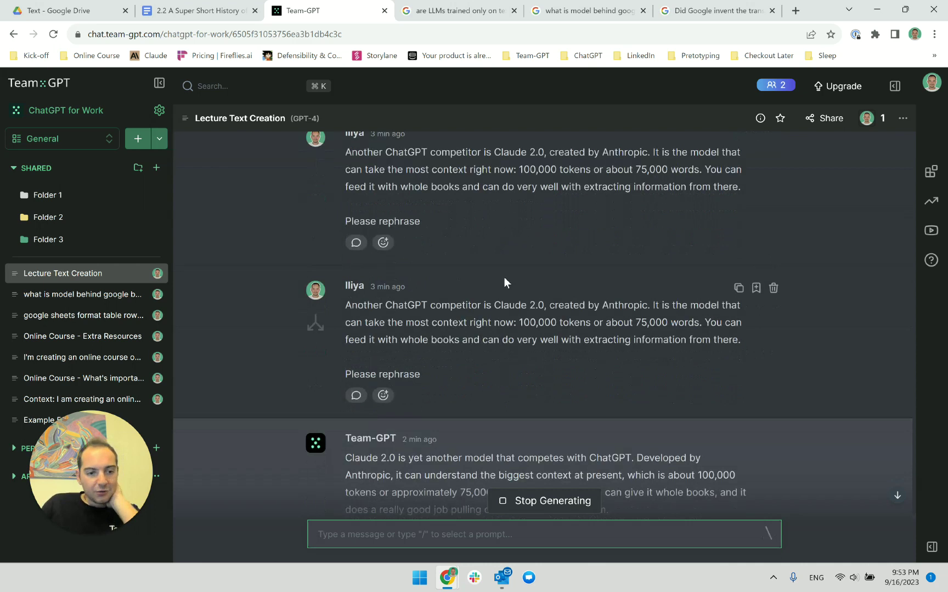
scroll(504, 278, "down", 6)
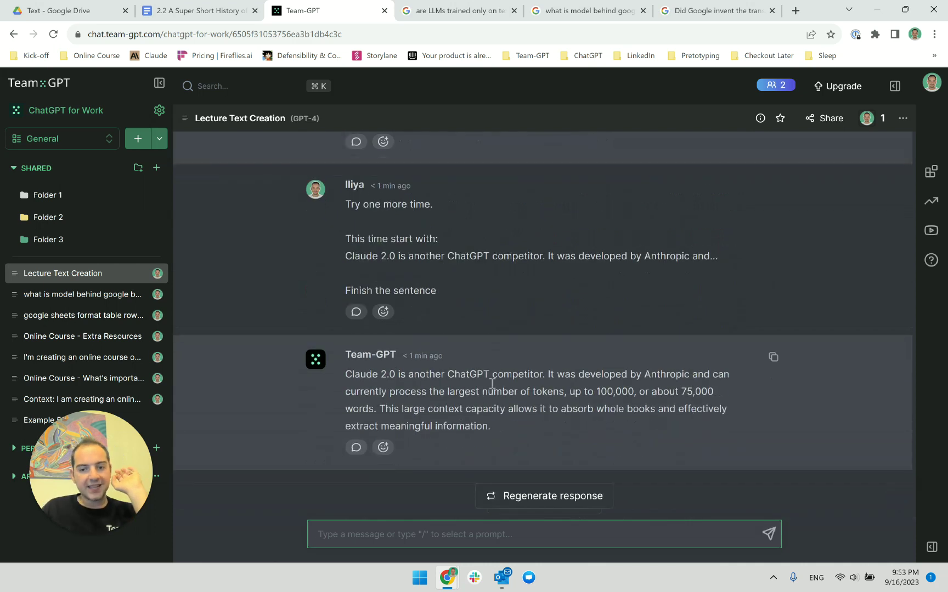
double_click(489, 410)
left_click(510, 404)
scroll(493, 384, "up", 2)
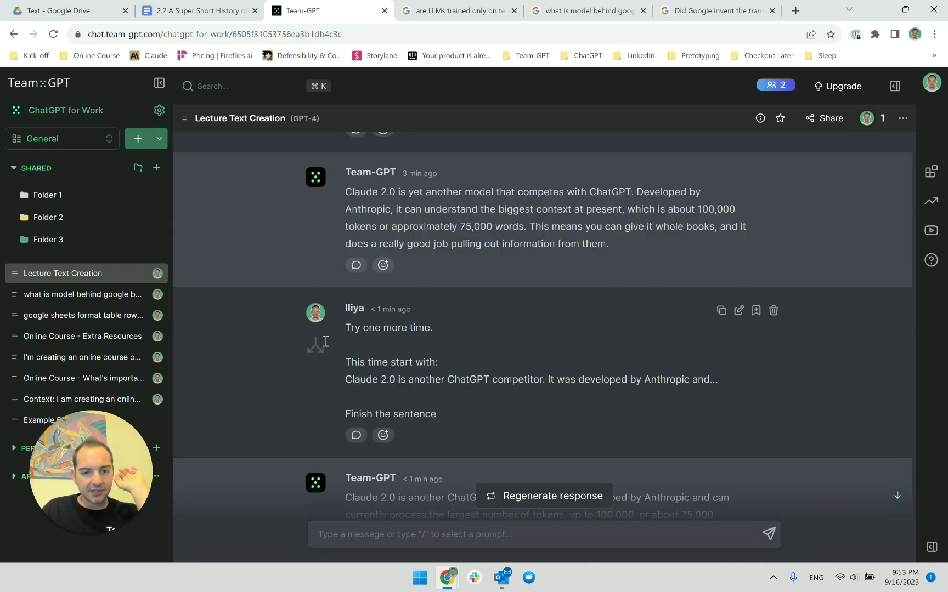
left_click_drag(326, 341, 334, 323)
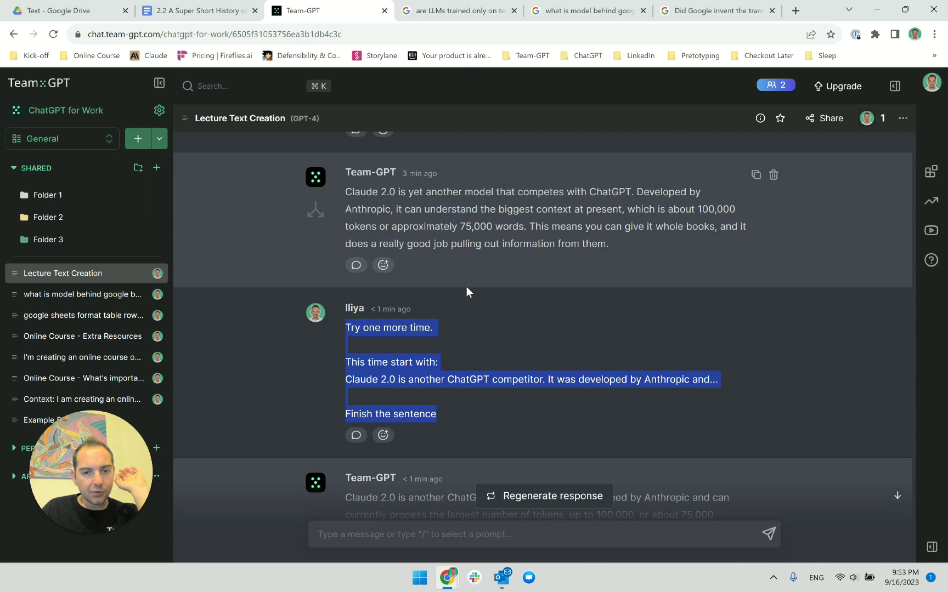
scroll(391, 288, "up", 2)
scroll(416, 323, "down", 3)
triple_click(430, 324)
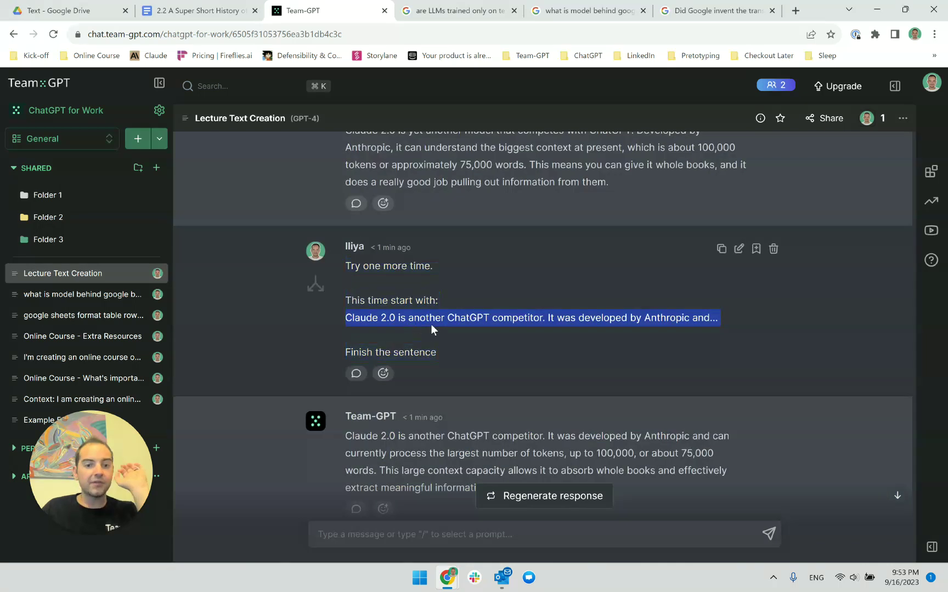
left_click(472, 320)
double_click(470, 319)
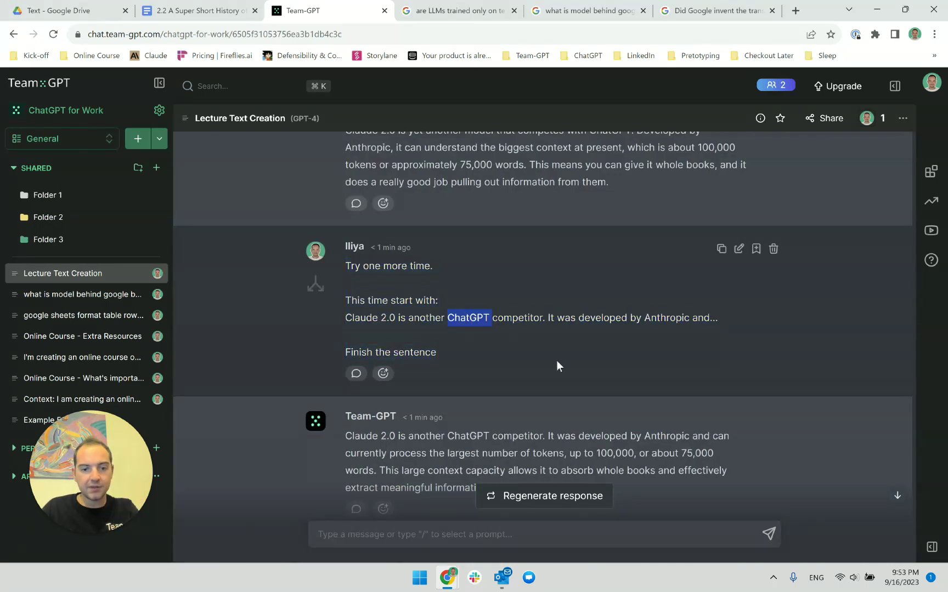
Read the latest Team-GPT response on Claude 2.0 sentence by sentence, checking the token limit and context capacity wording
scroll(556, 360, "down", 1)
left_click(526, 256)
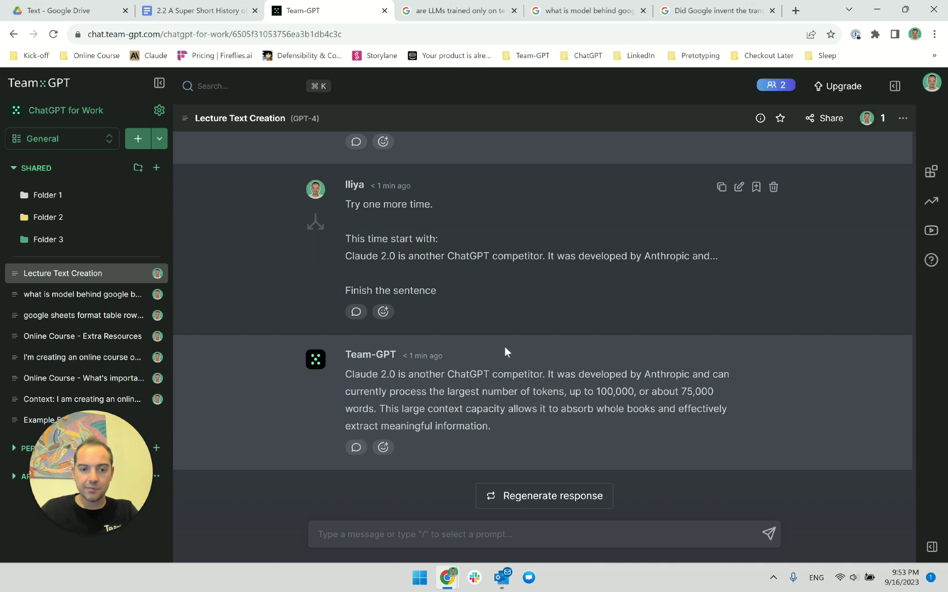
double_click(430, 375)
left_click(514, 377)
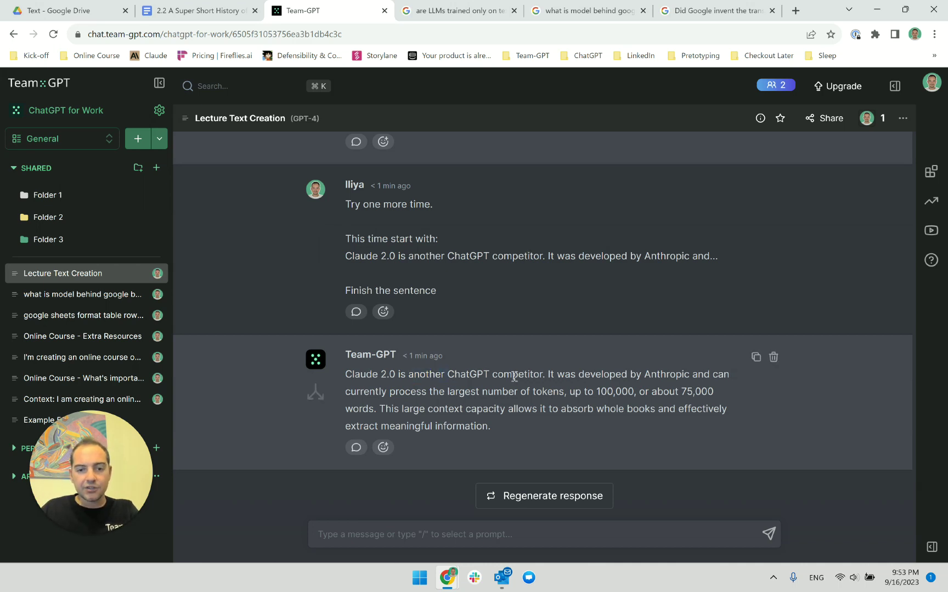
triple_click(514, 376)
left_click(588, 387)
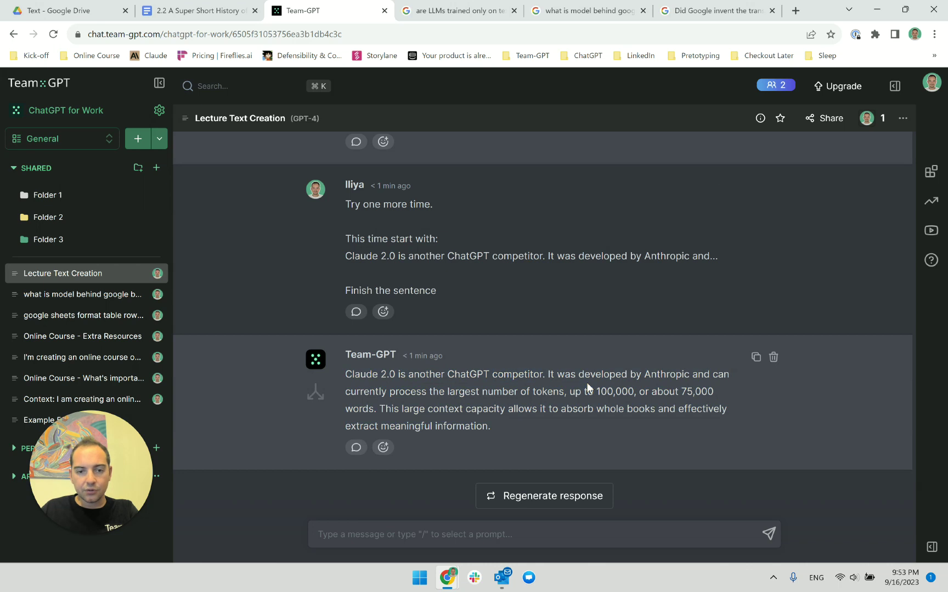
left_click_drag(369, 391, 621, 397)
left_click(550, 399)
left_click(629, 400)
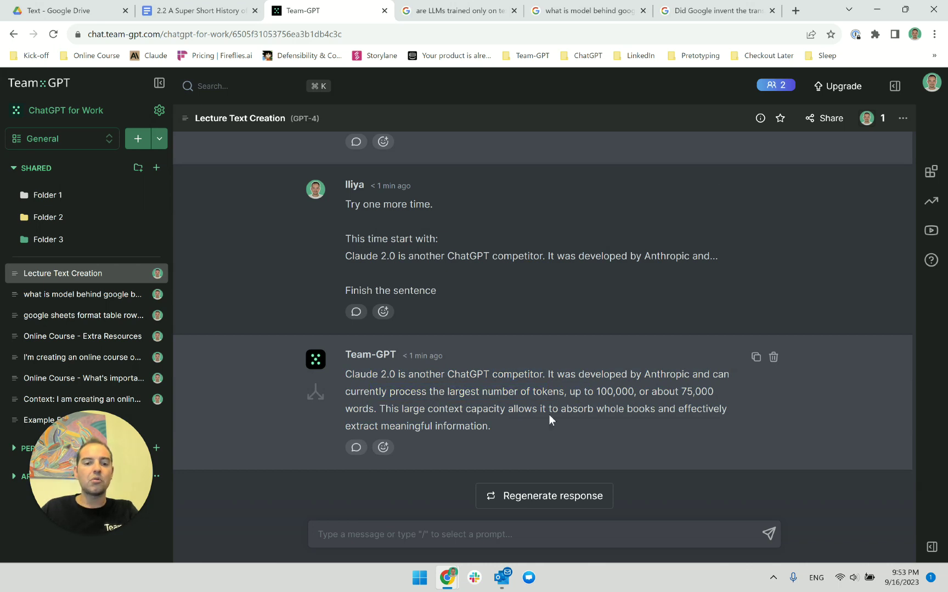
left_click_drag(380, 413, 514, 429)
left_click(514, 428)
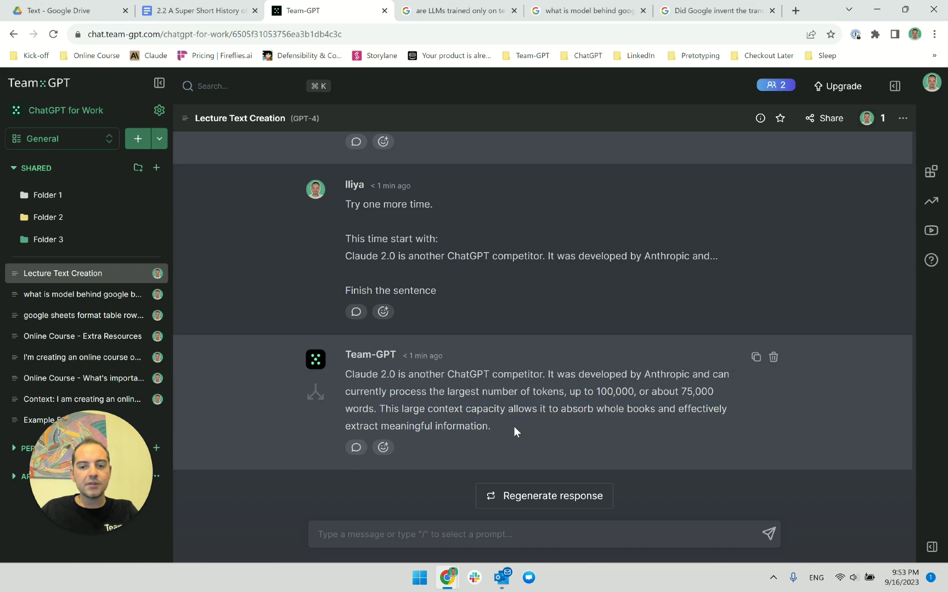
triple_click(608, 413)
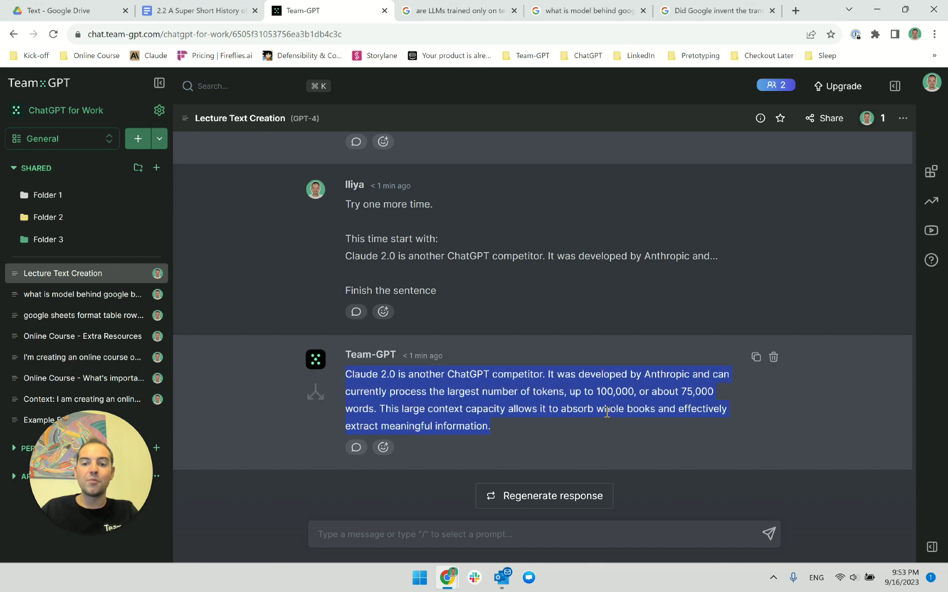
Copy the response's first two sentences and paste them over the first two sentences of the Claude paragraph in the Google Docs lecture document
left_click(373, 414)
left_click_drag(378, 412, 345, 374)
key("ctrl+c")
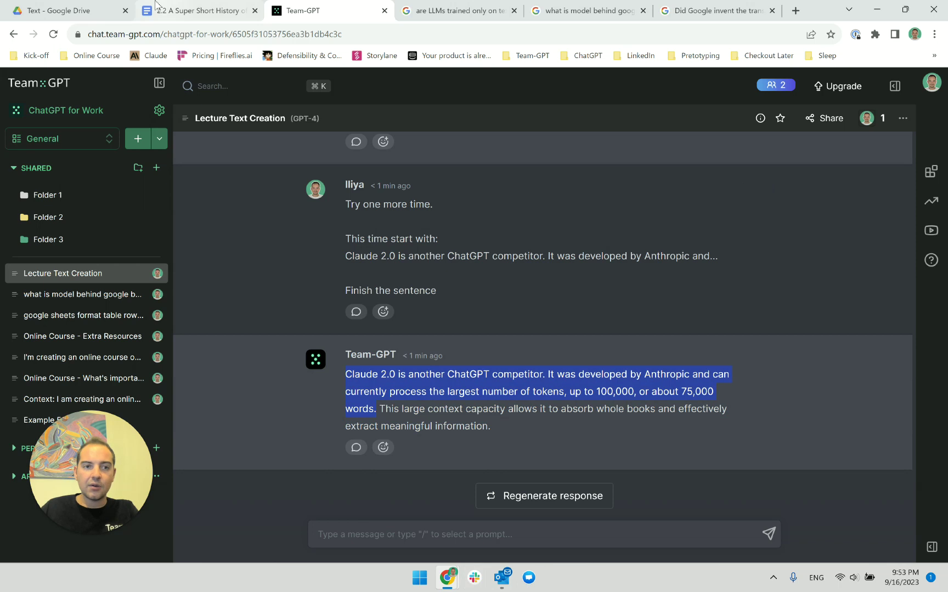
left_click(195, 11)
left_click(437, 360)
left_click_drag(278, 253, 595, 270)
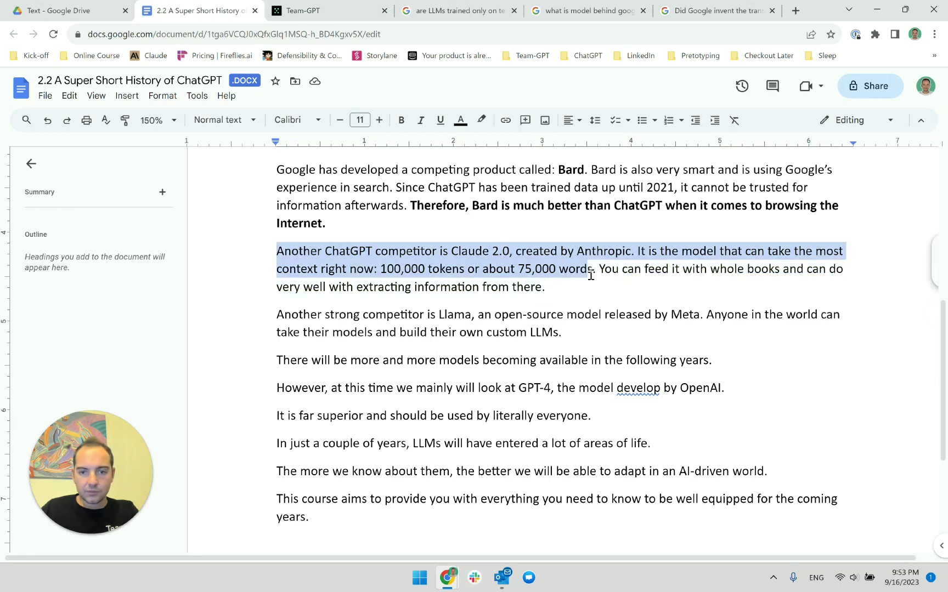
right_click(580, 270)
left_click(627, 310)
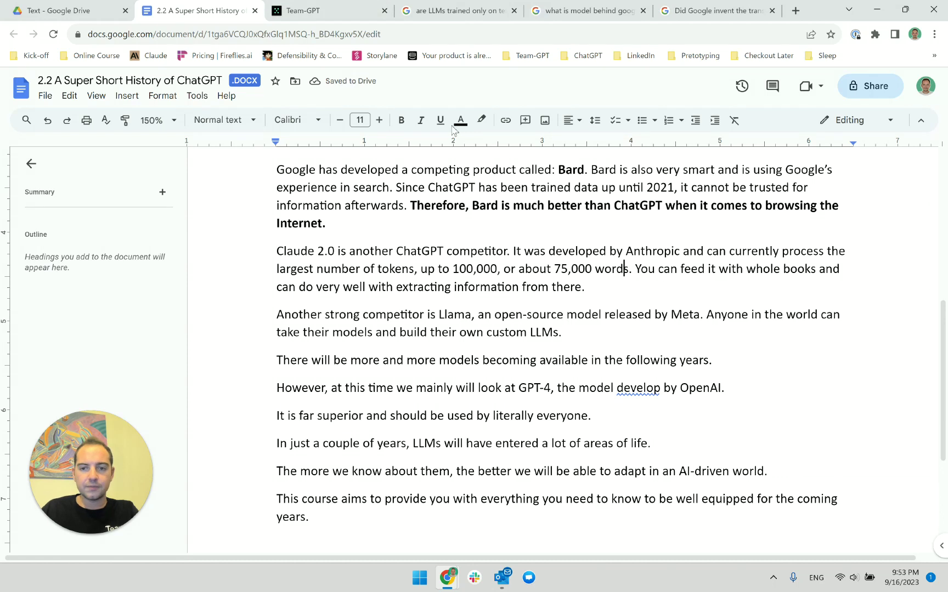
Review the response's closing sentence on large context capacity in Team-GPT, and return to the lecture document in Google Docs
left_click(300, 7)
left_click(390, 412)
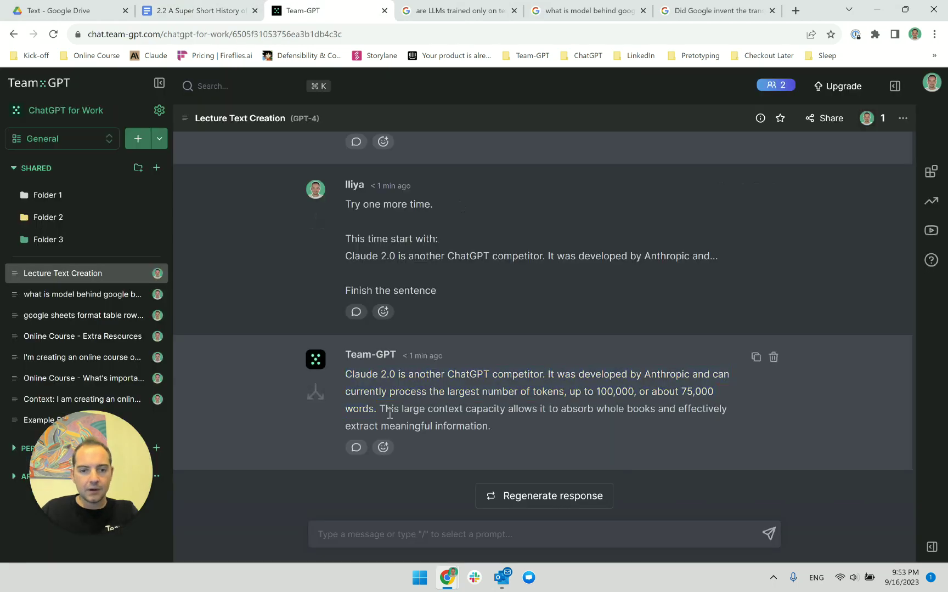
left_click_drag(380, 410, 490, 428)
left_click(197, 11)
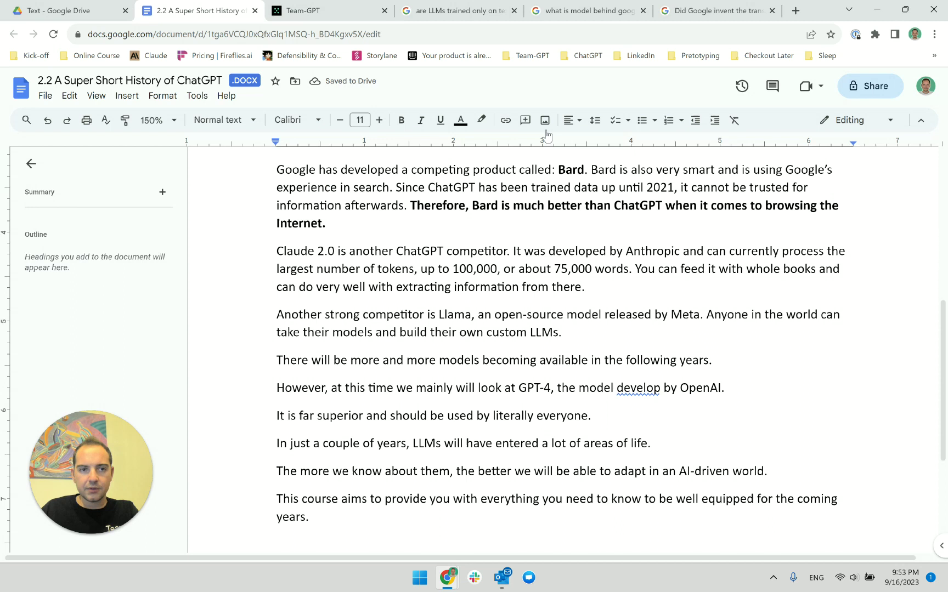
Replace the Claude paragraph's last sentence with "This context is especially useful, when you want to provide whole books as context."
left_click(640, 272, "shift")
left_click_drag(640, 271, 640, 272)
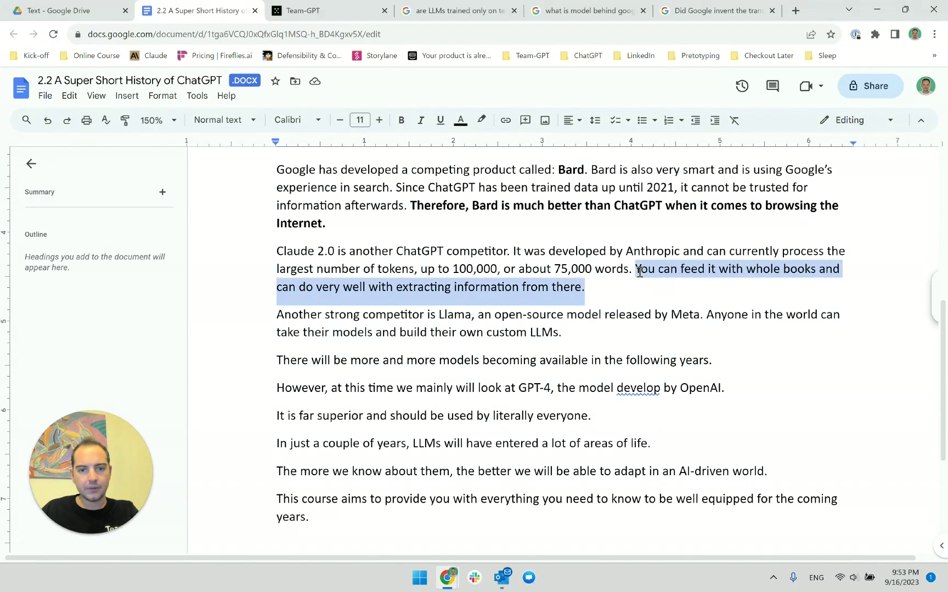
left_click(637, 272)
type("This contex")
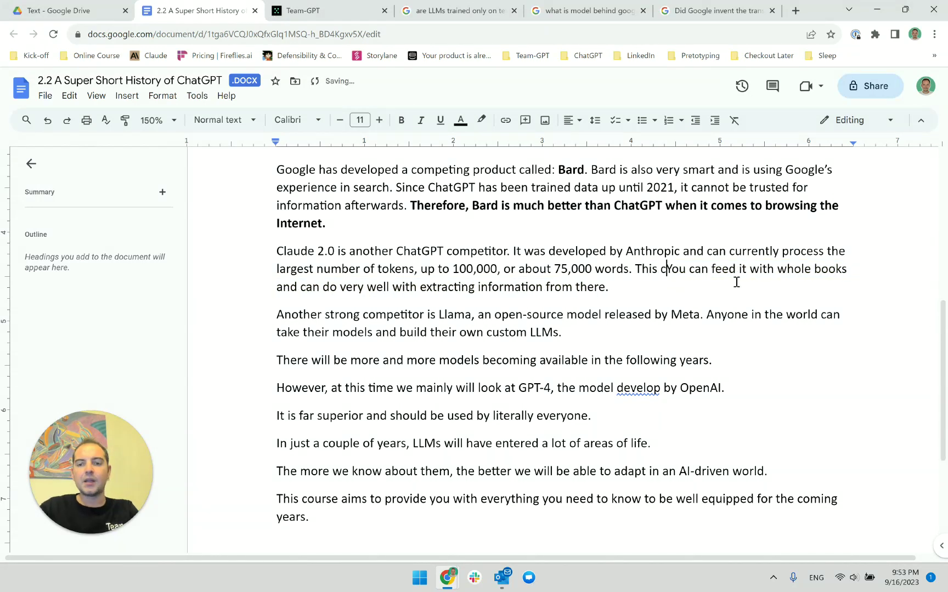
type("t is especial")
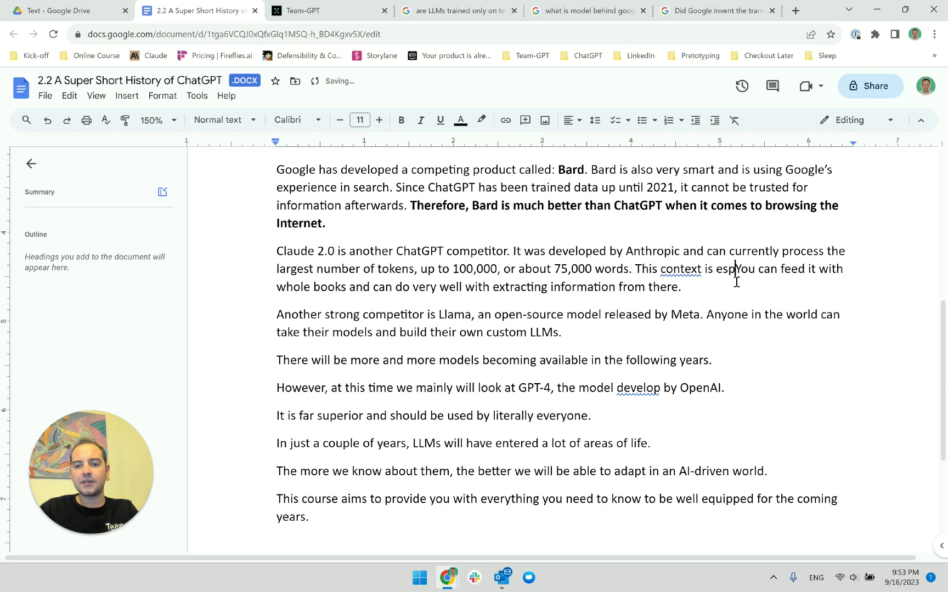
type("ly useful, ")
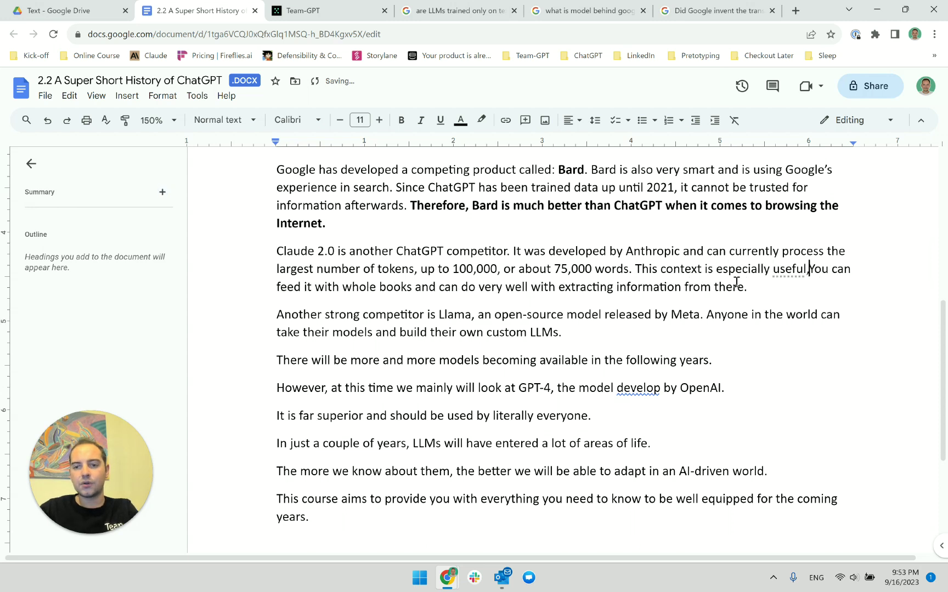
type("when you want to ")
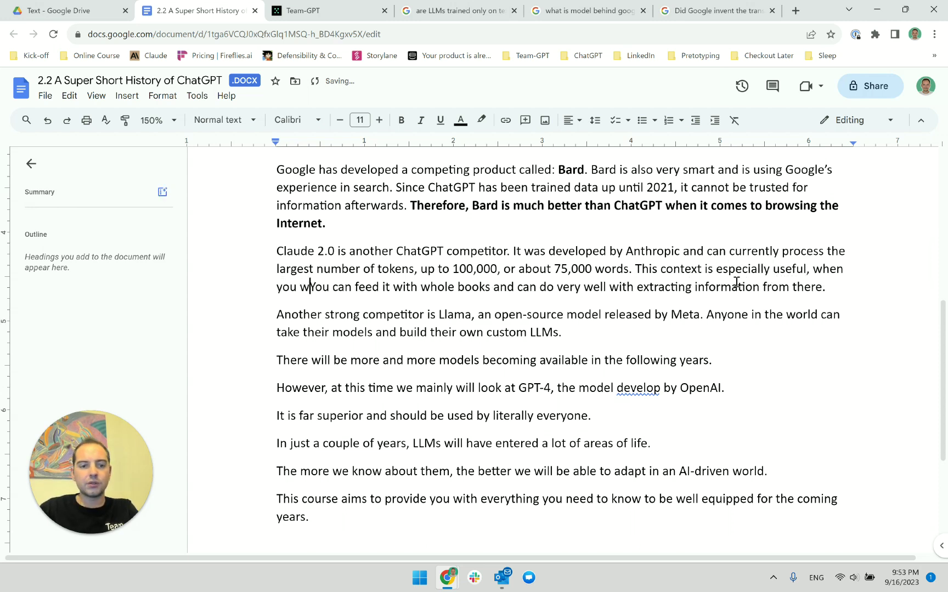
type("provide whole books")
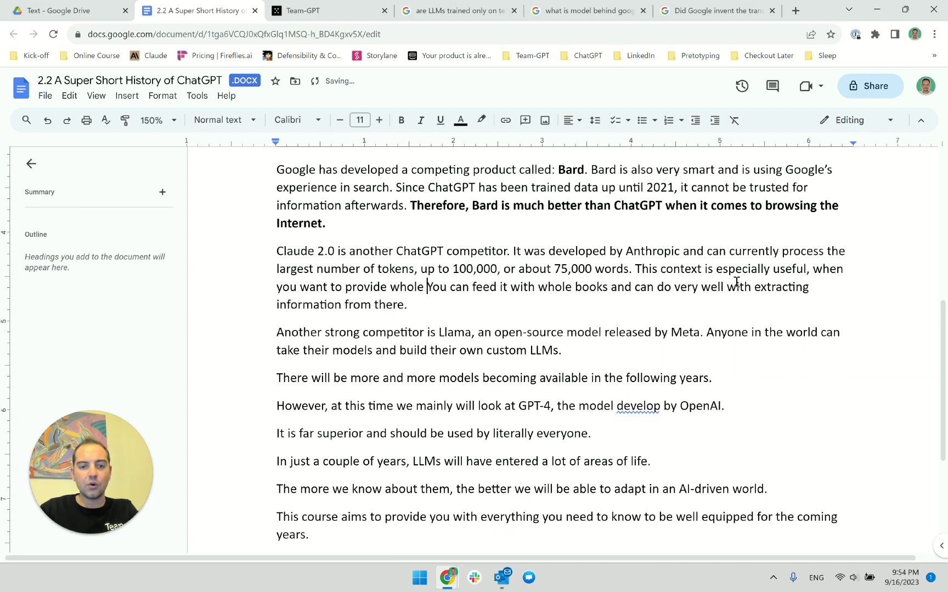
type(" as context.")
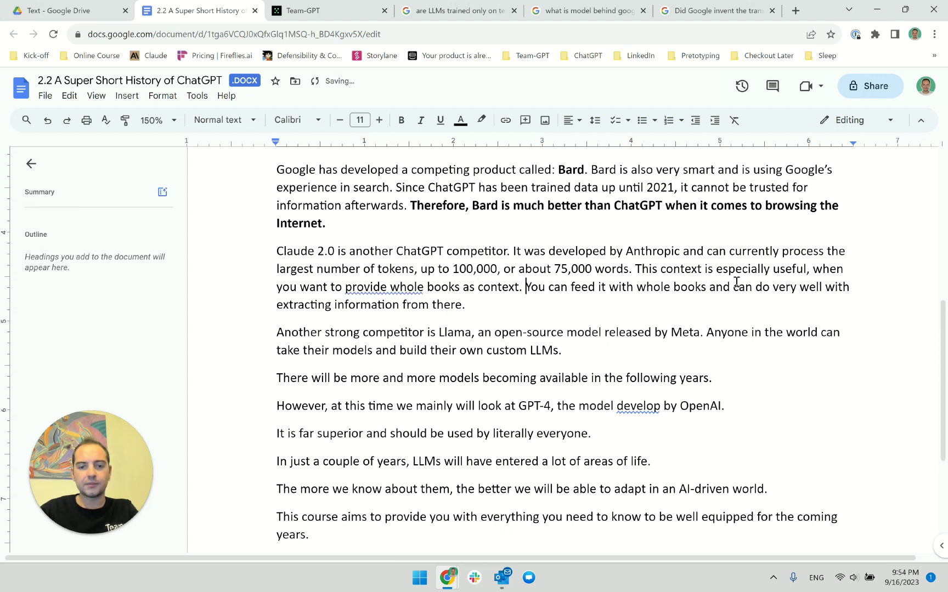
key("ctrl+shift+Down")
key("BackSpace")
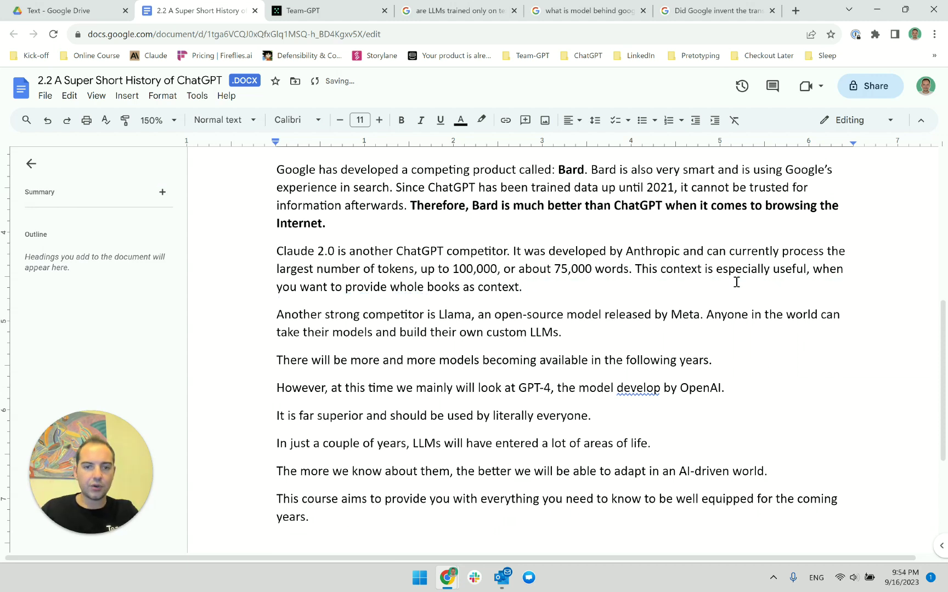
Remove the word "context" after "This" and the comma after "useful" in the Claude paragraph's last sentence
left_click(641, 332)
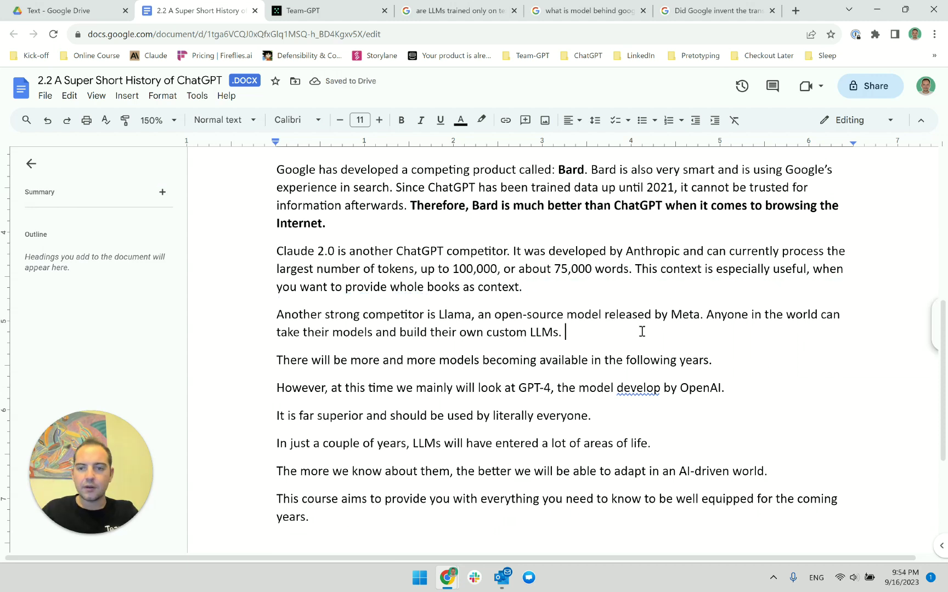
double_click(669, 271)
key("BackSpace")
left_click(727, 281)
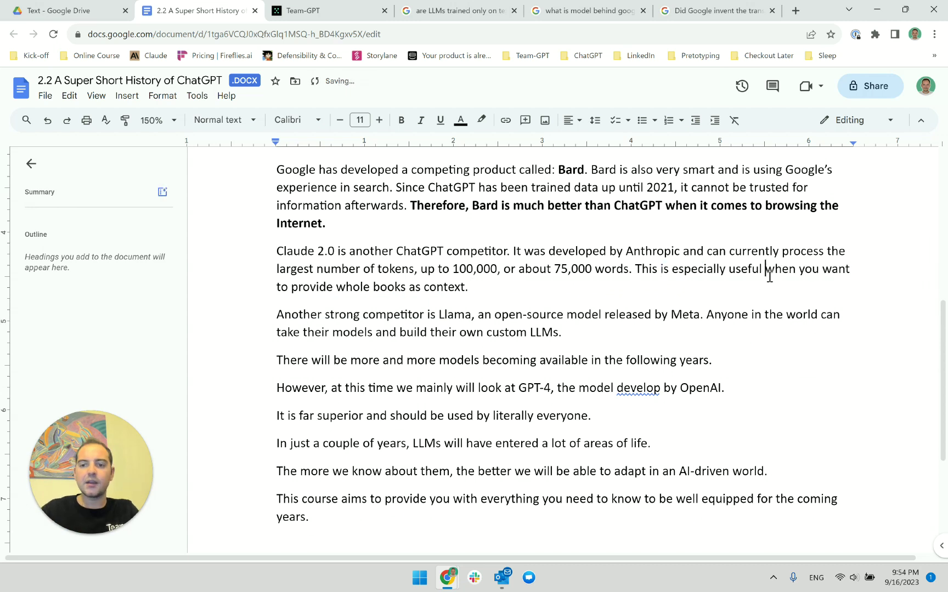
Review the Llama paragraph and add the sentence "Many companies around the world are already doing it." at its end
scroll(713, 333, "down", 3)
scroll(711, 335, "up", 2)
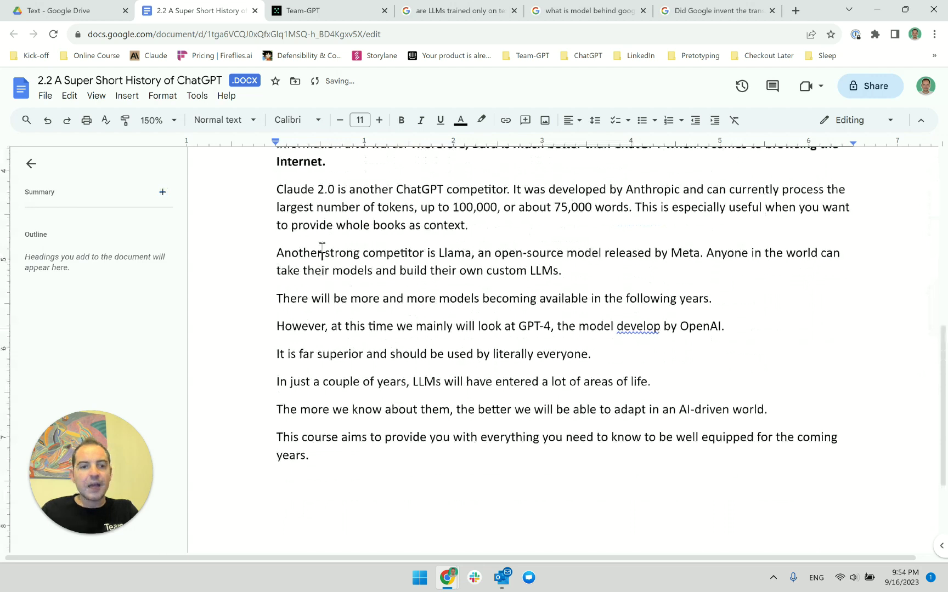
triple_click(320, 252)
double_click(393, 253)
left_click(468, 268)
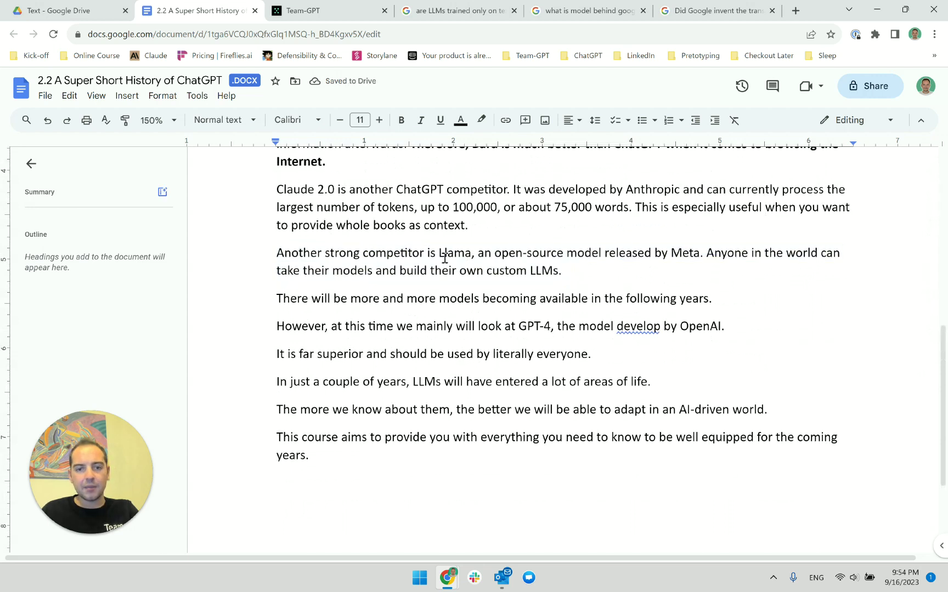
left_click(510, 255)
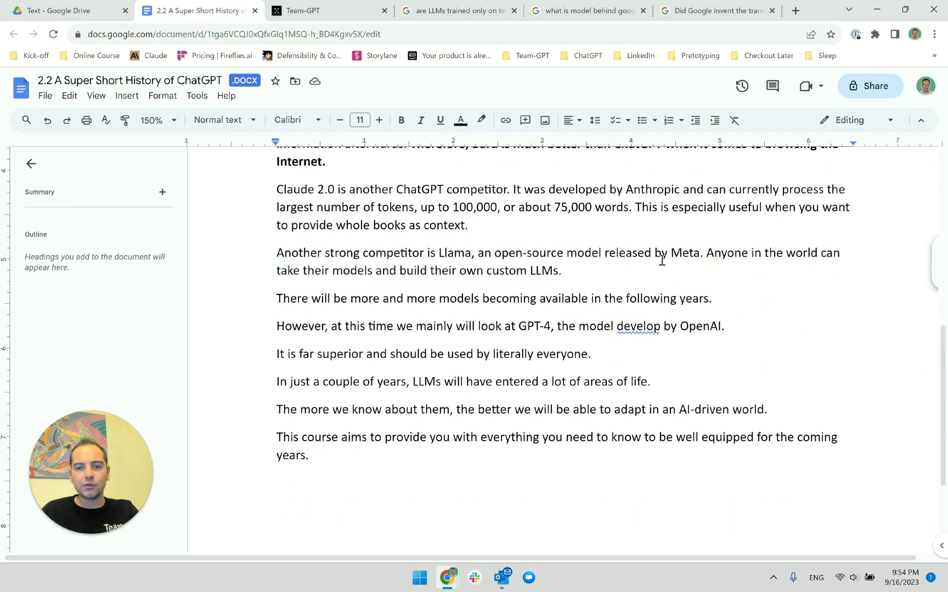
left_click(690, 269)
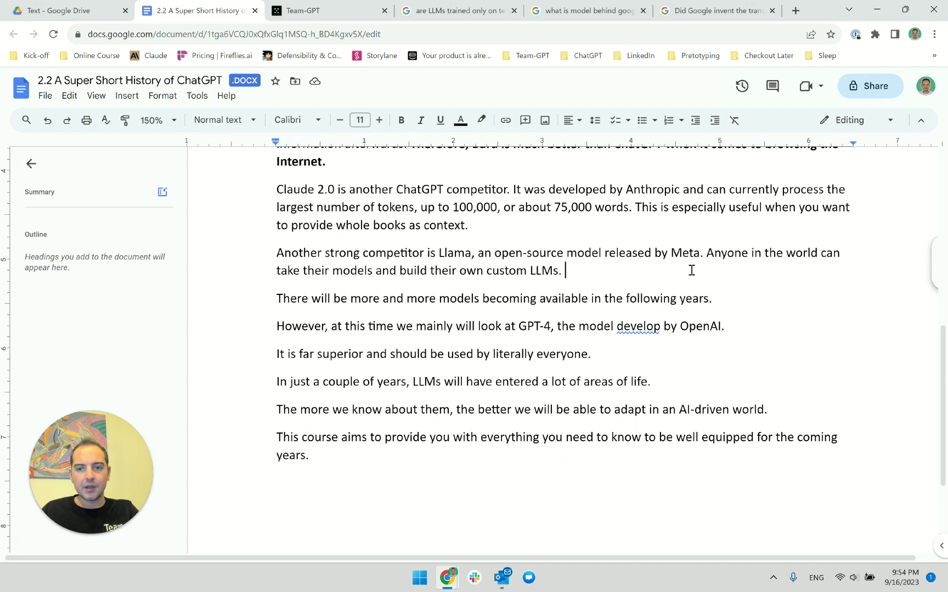
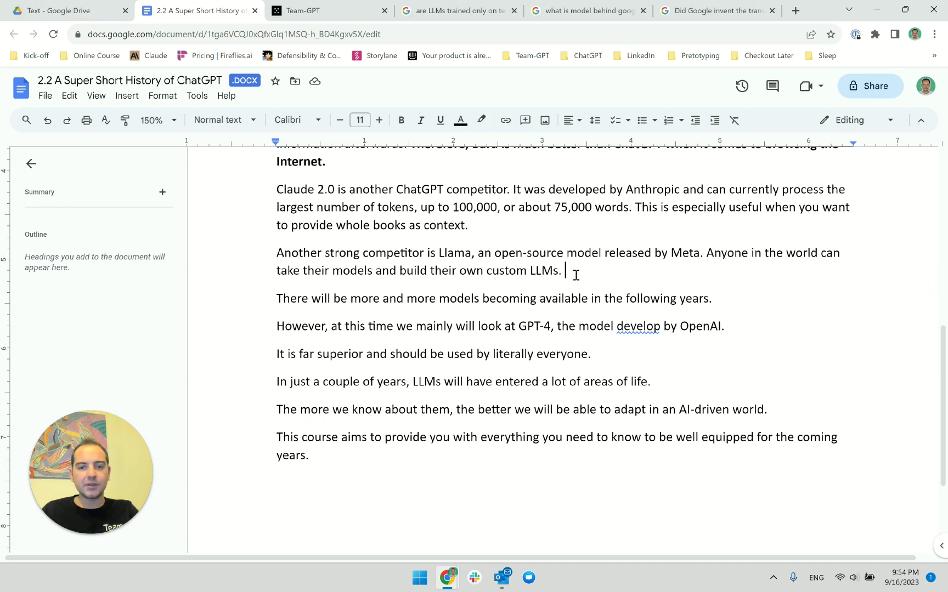
type("Many comp")
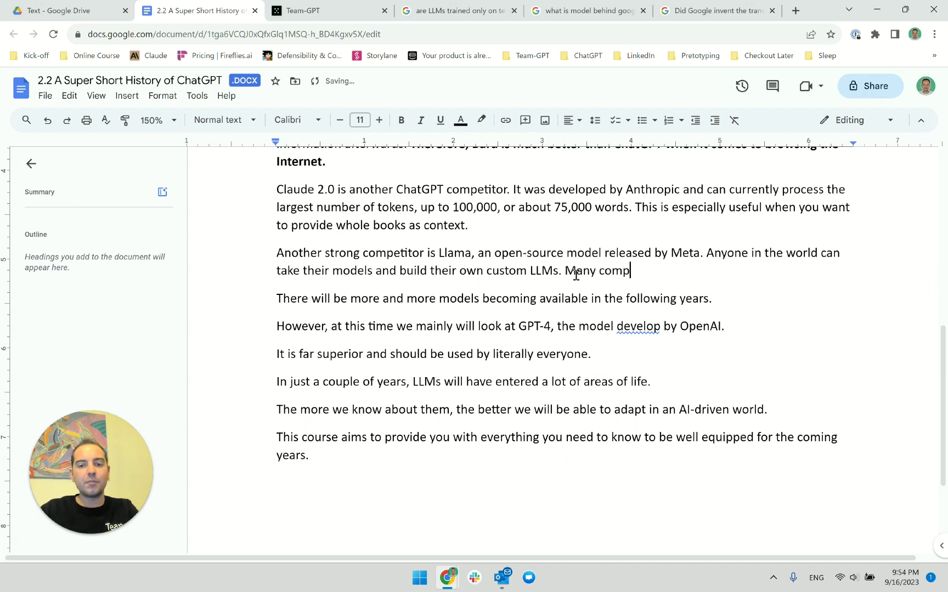
type("anies around the world a")
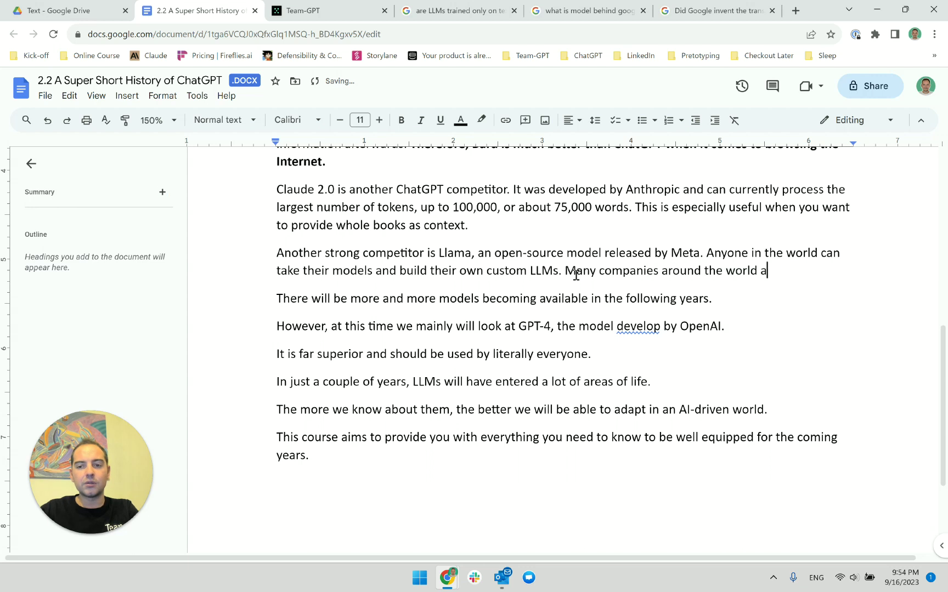
type("re already doing.")
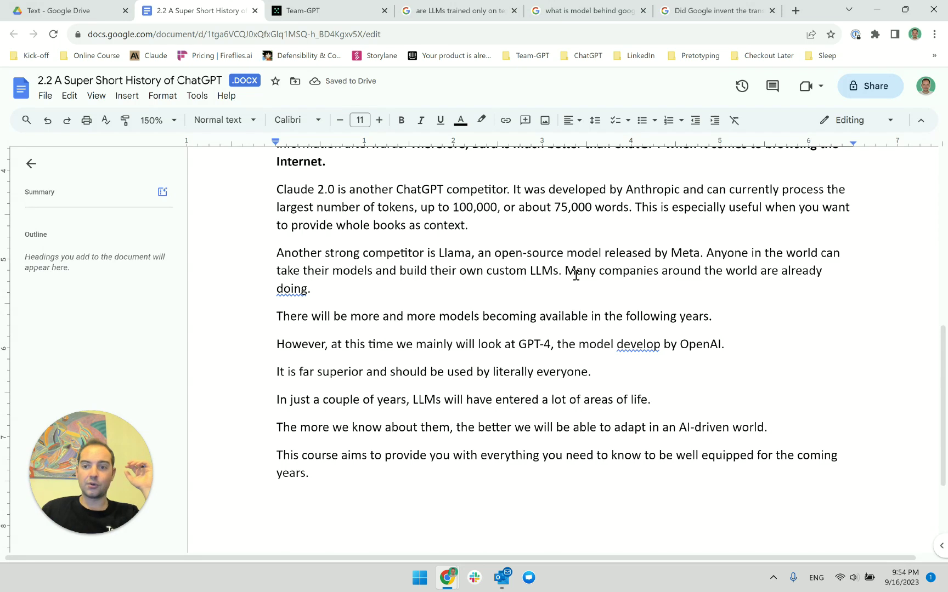
left_click(809, 271)
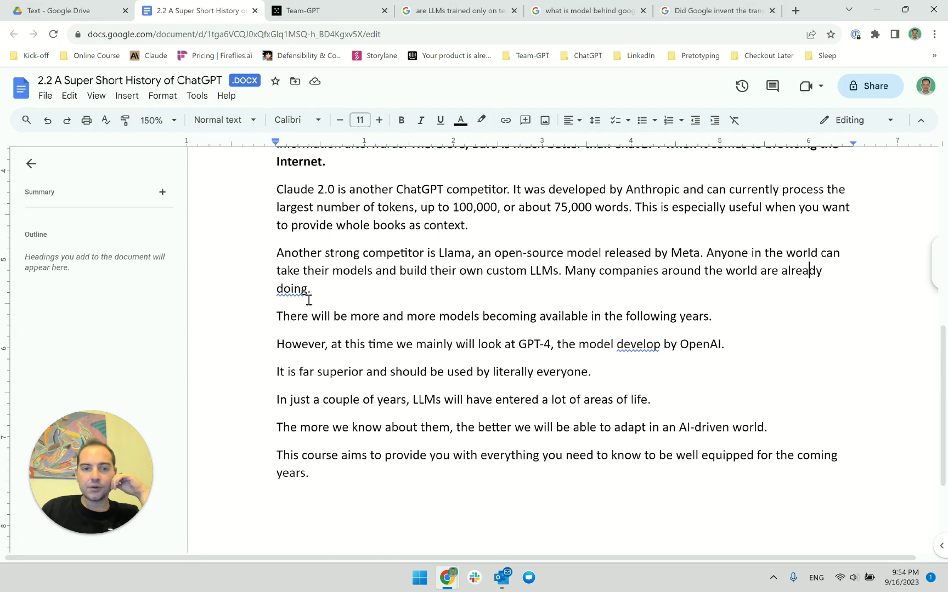
left_click(311, 291)
key("BackSpace")
type("it")
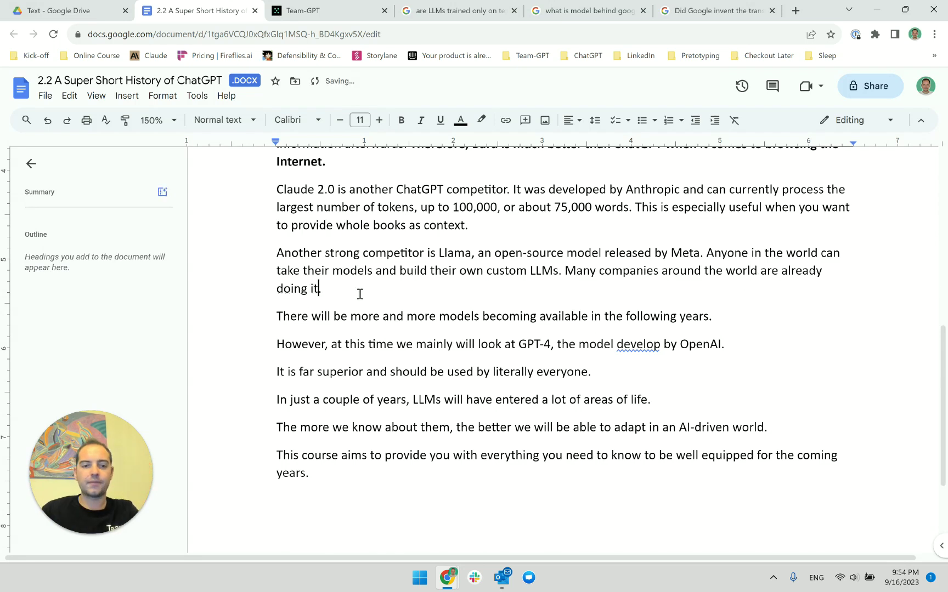
Replace "doing it" at the end of the Llama paragraph with "building their own LLMs, based on Llama"
key("BackSpace")
key("BackSpace")
key("BackSpace")
key("BackSpace")
key("BackSpace")
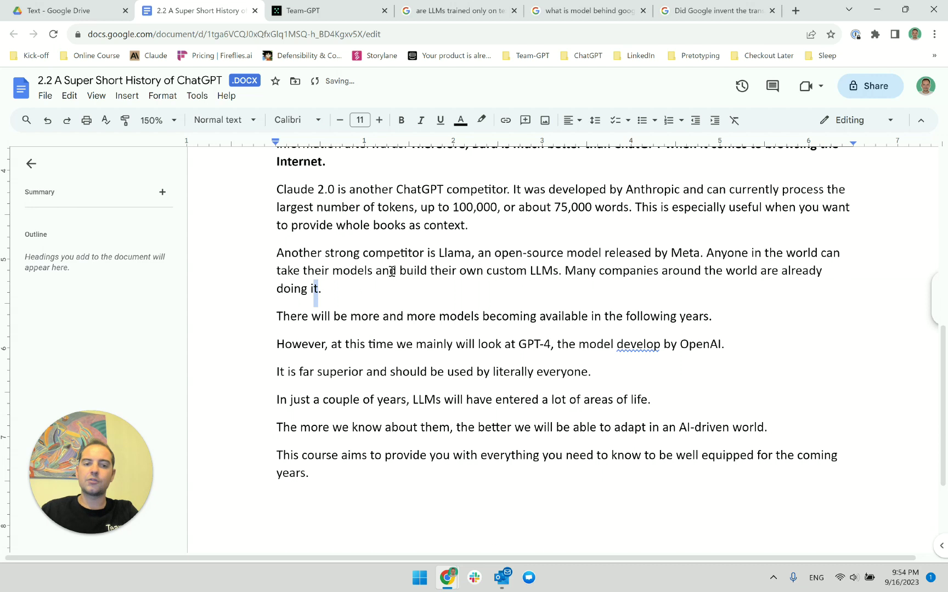
key("BackSpace")
key("BackSpace")
key("BackSpace")
key("BackSpace")
type("building thei")
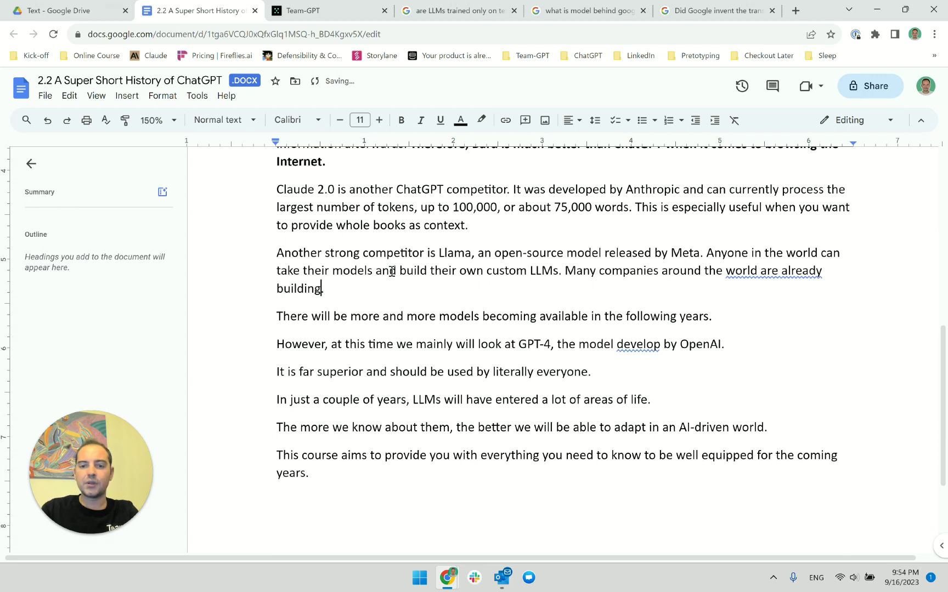
type("r own ")
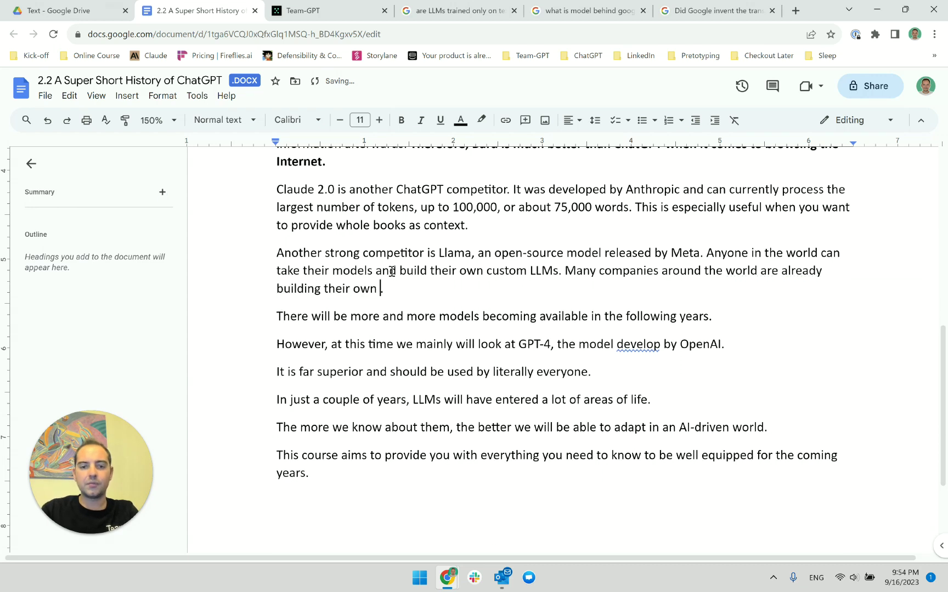
type("LLMs ,")
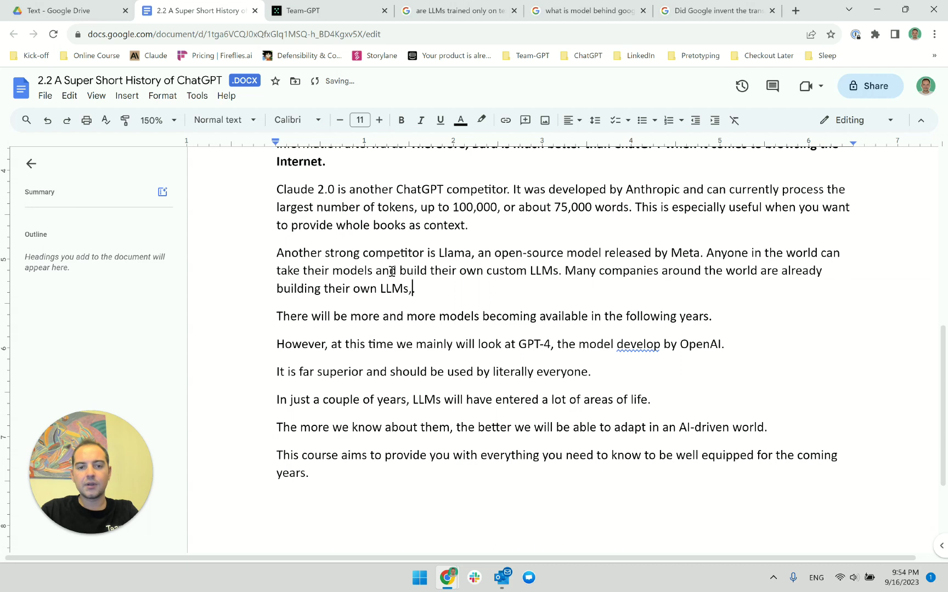
type(" based on Llama.")
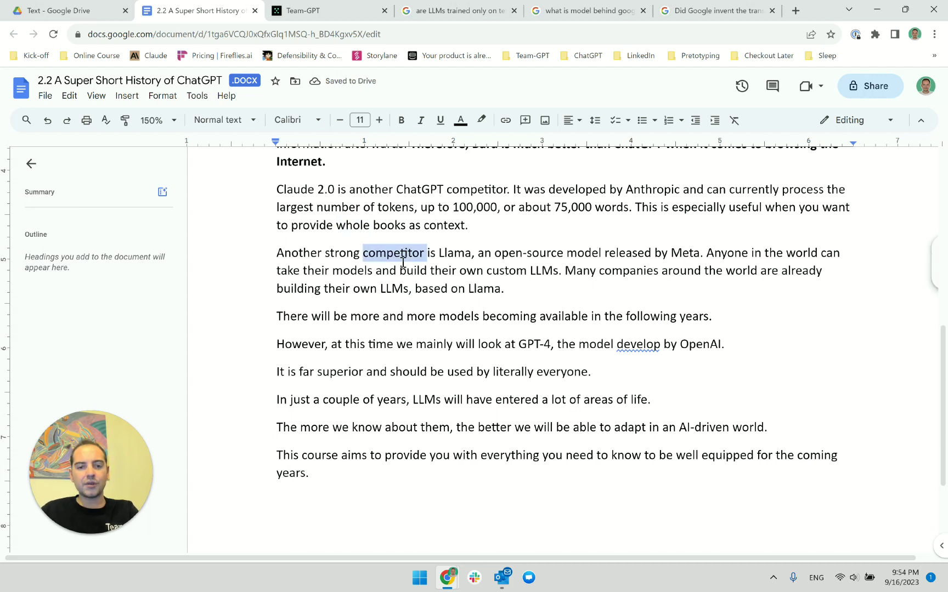
Try to delete the sentence starting with "Anyone in the world can" from the Llama paragraph, and undo the deletion
triple_click(395, 255)
left_click(516, 271)
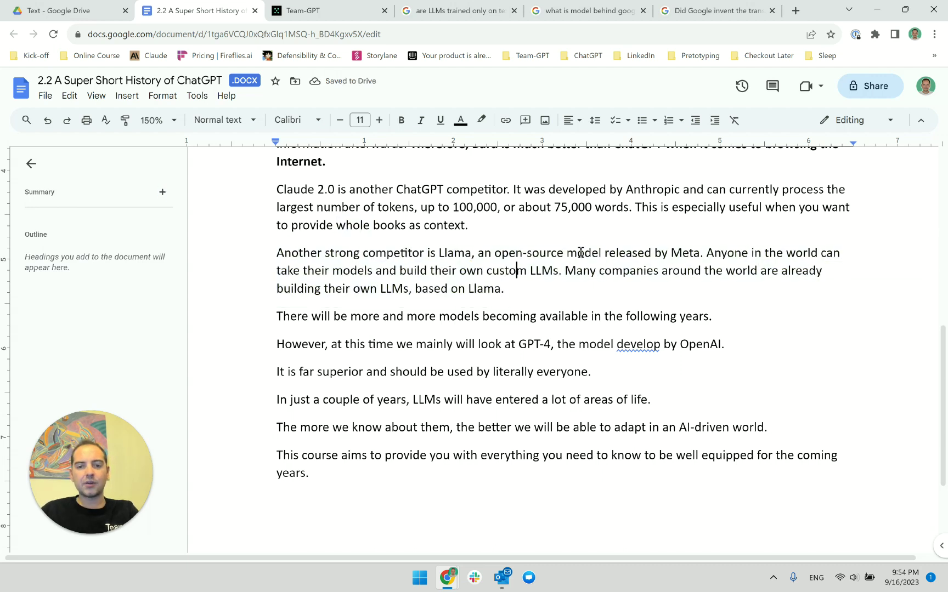
triple_click(669, 268)
left_click(668, 271)
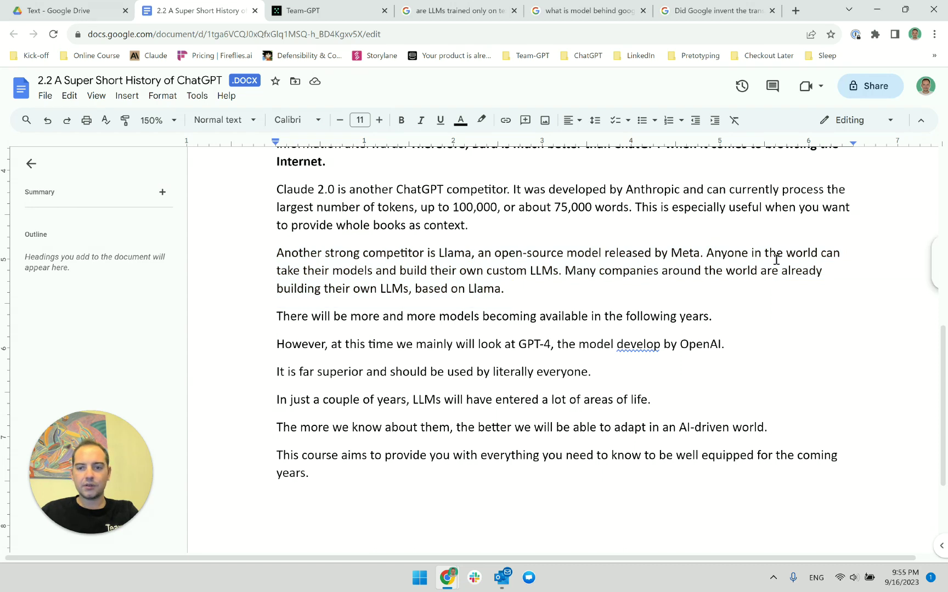
left_click_drag(277, 270, 402, 272)
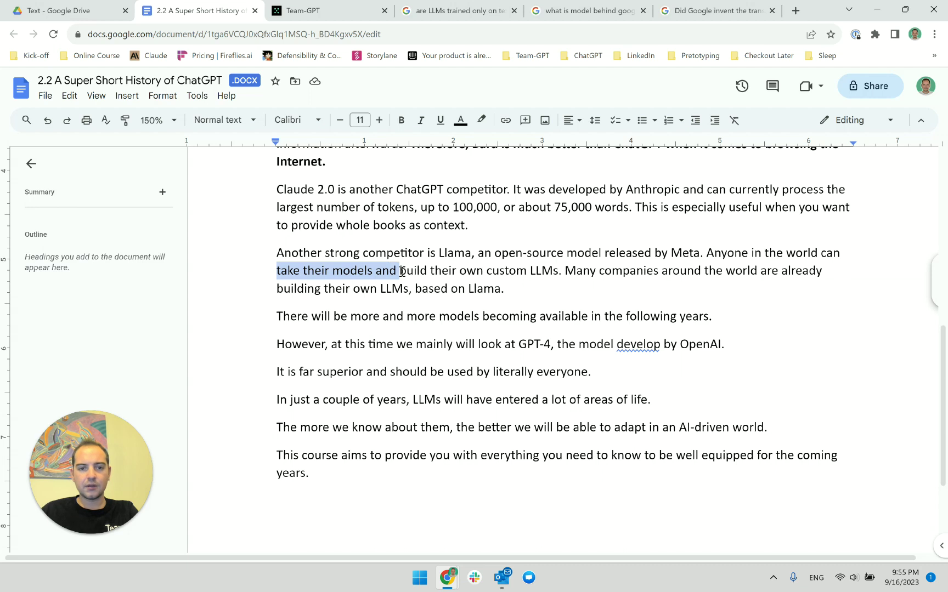
left_click_drag(565, 270, 707, 253)
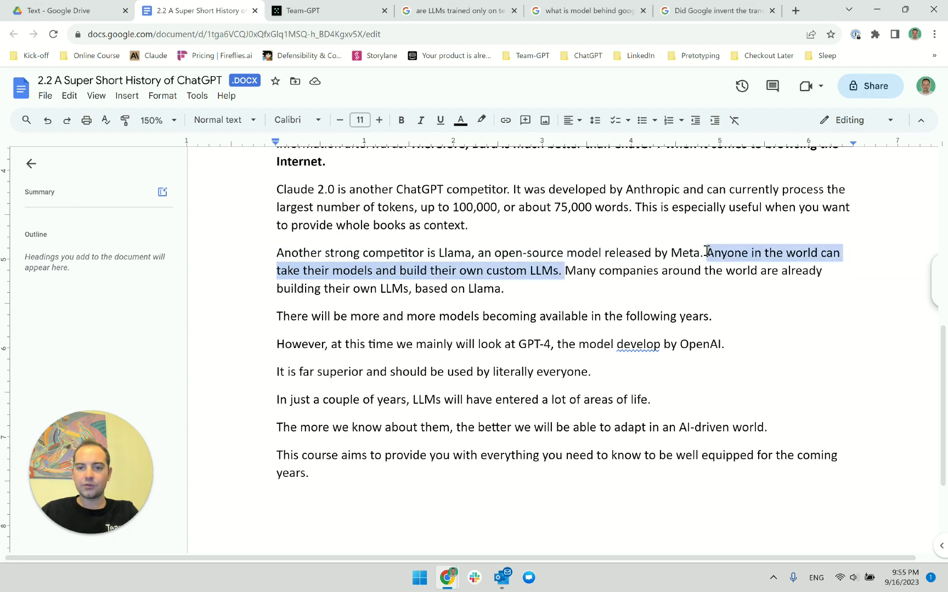
key("BackSpace")
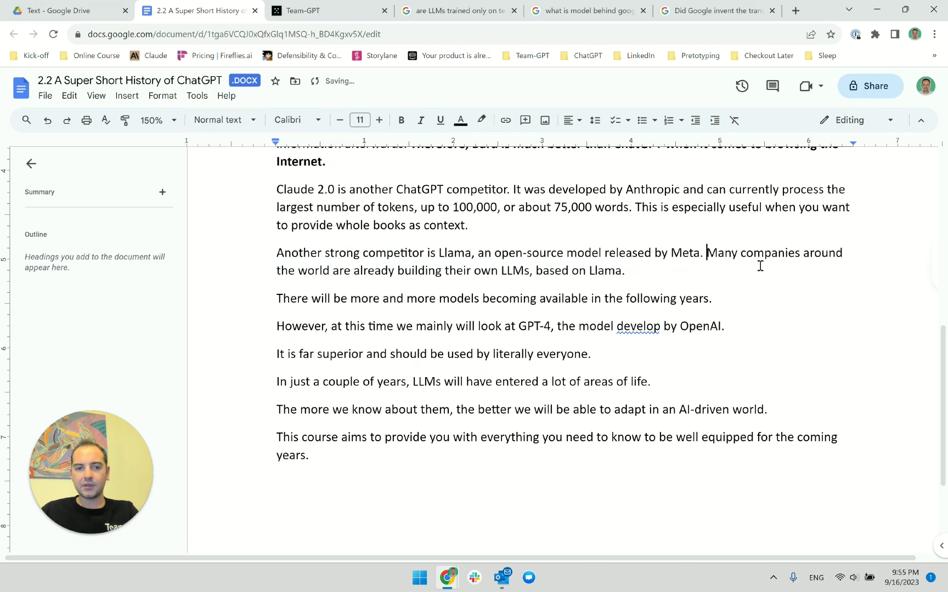
key("ctrl+z")
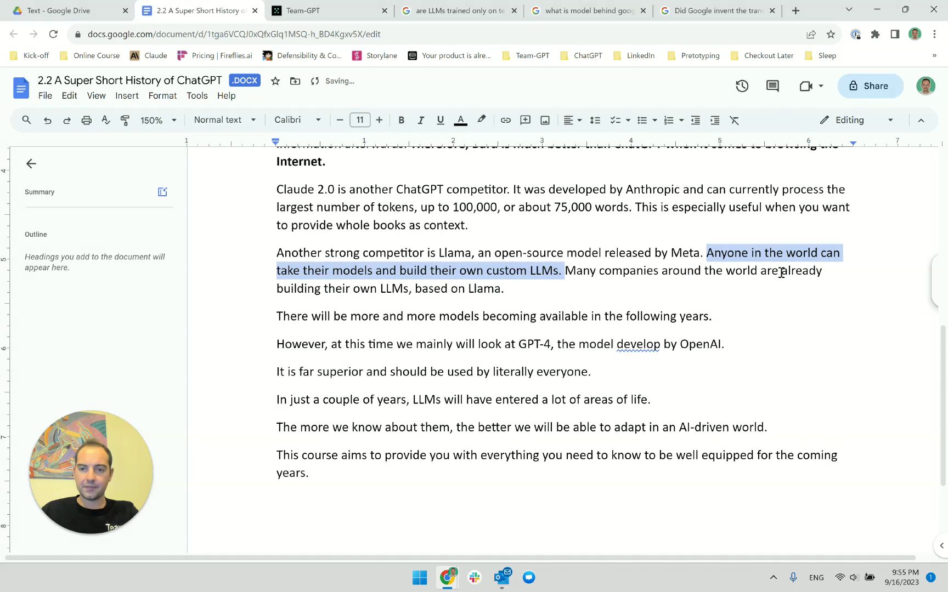
left_click(744, 271)
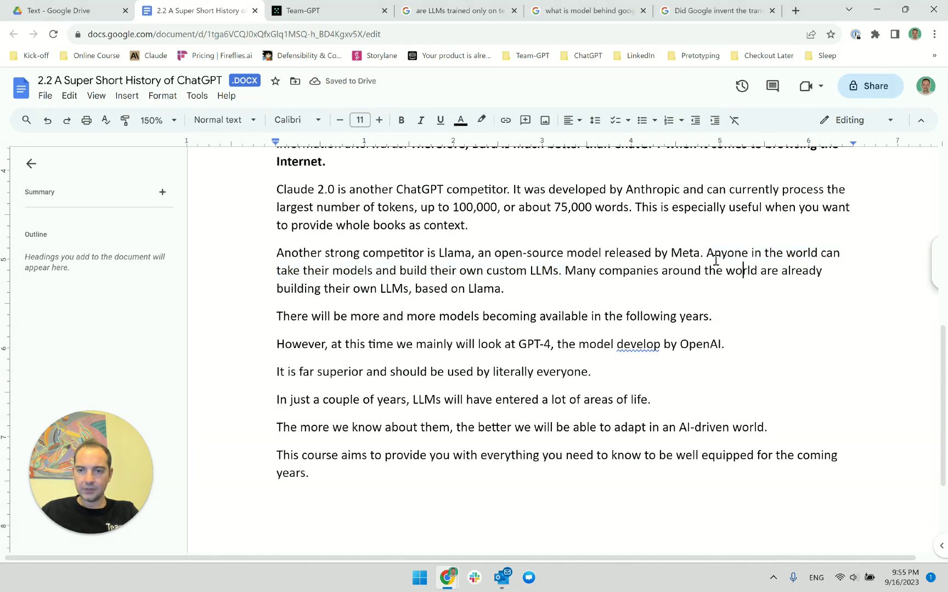
Replace "take their models" with "download Llama" in the second sentence of the Llama paragraph
left_click_drag(277, 271, 374, 278)
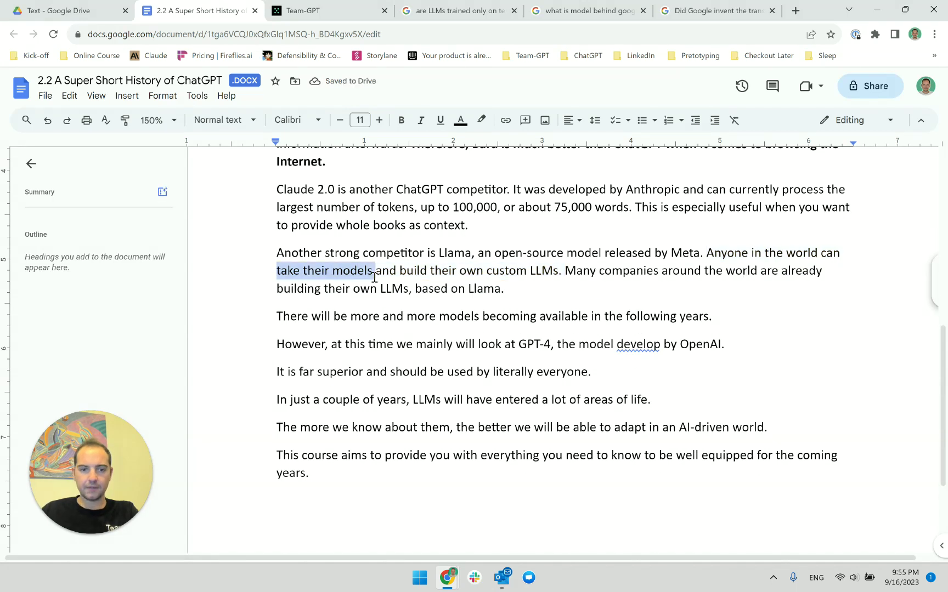
key("Left")
type("download ")
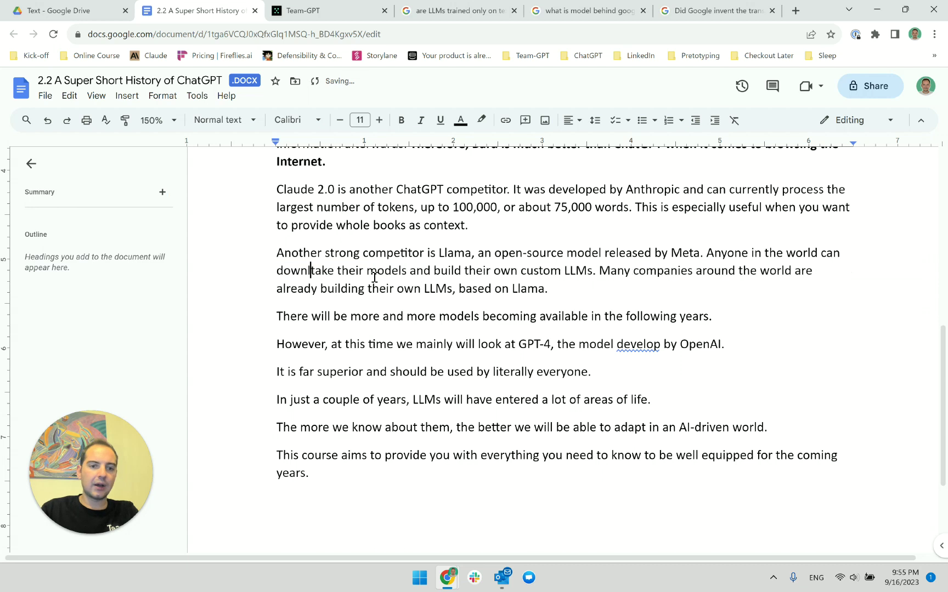
type("Llama")
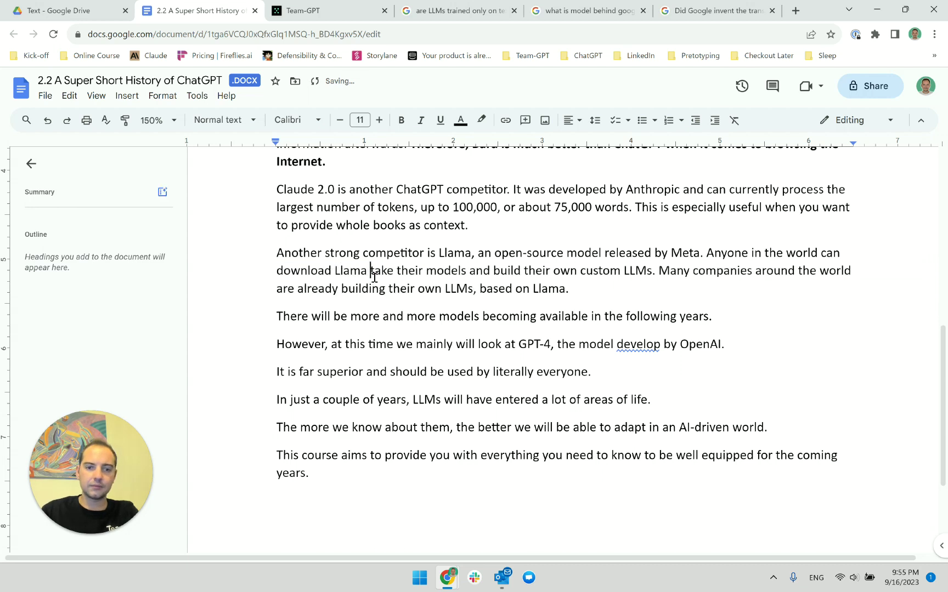
key("shift+Right")
key("shift+Right")
key("ctrl+shift+Right")
key("ctrl+shift+Right")
key("ctrl+shift+Right")
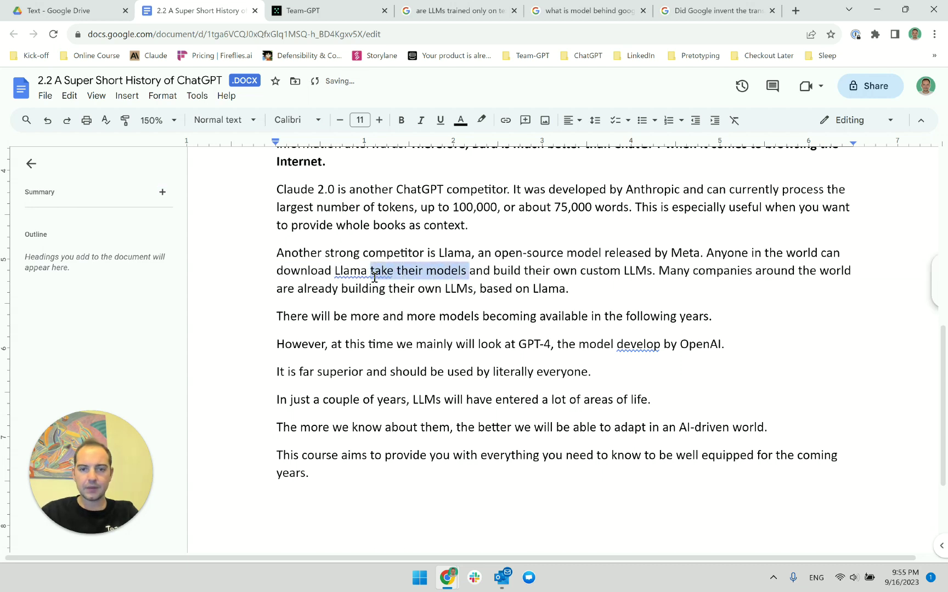
key("BackSpace")
Reword the end of the Llama paragraph's second sentence to "build their own private custom LLM based on it."
key("ctrl+Right")
key("ctrl+Left")
key("shift+Right")
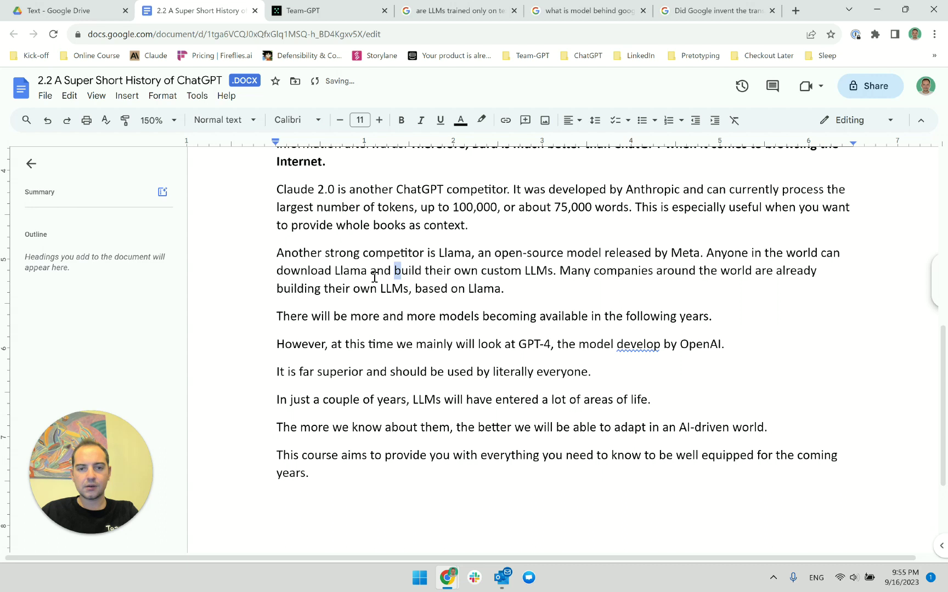
key("ctrl+shift+Right")
key("ctrl+shift+Right")
type("build their own ")
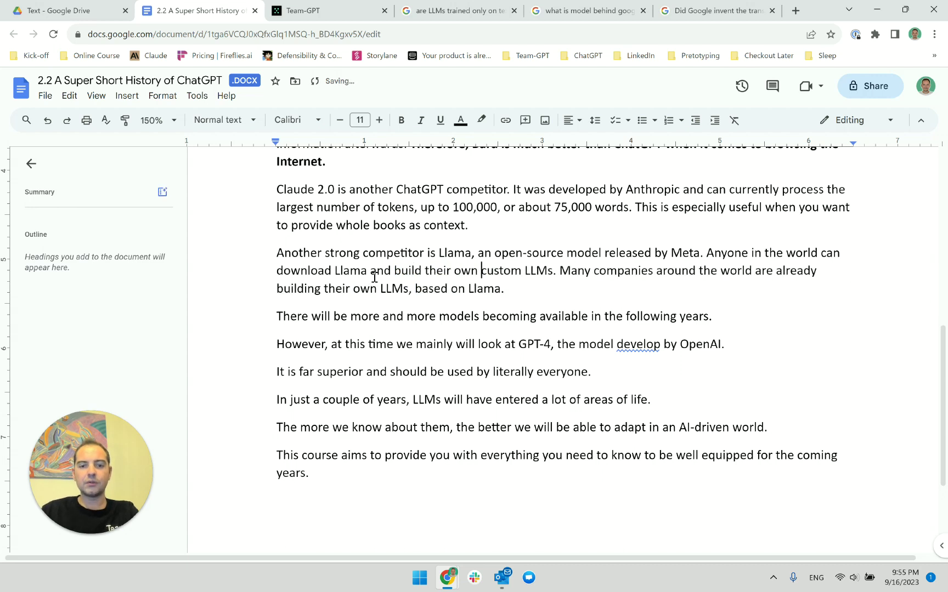
type("private")
key("ctrl+Right")
key("ctrl+Right")
key("ctrl+Right")
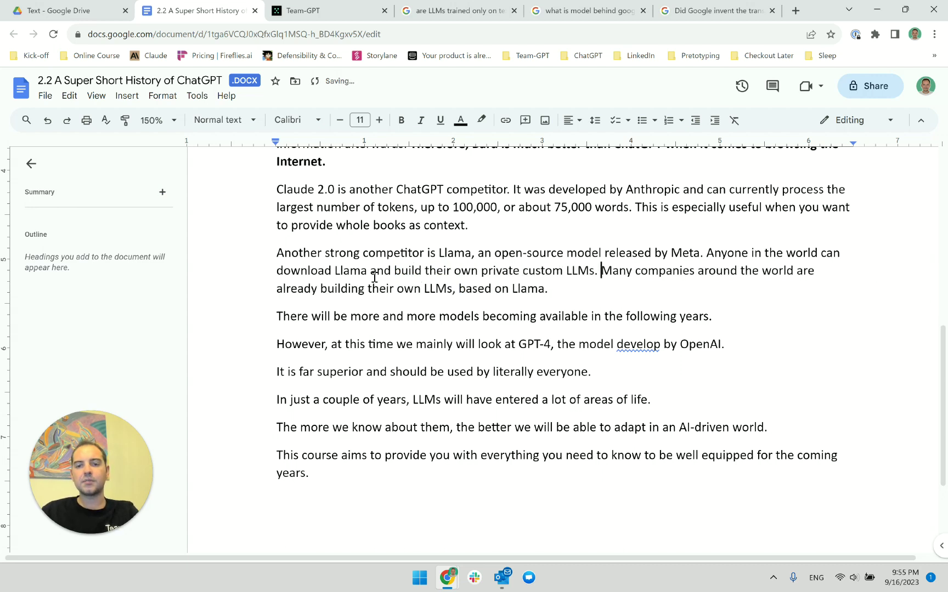
key("BackSpace")
type("based on it.")
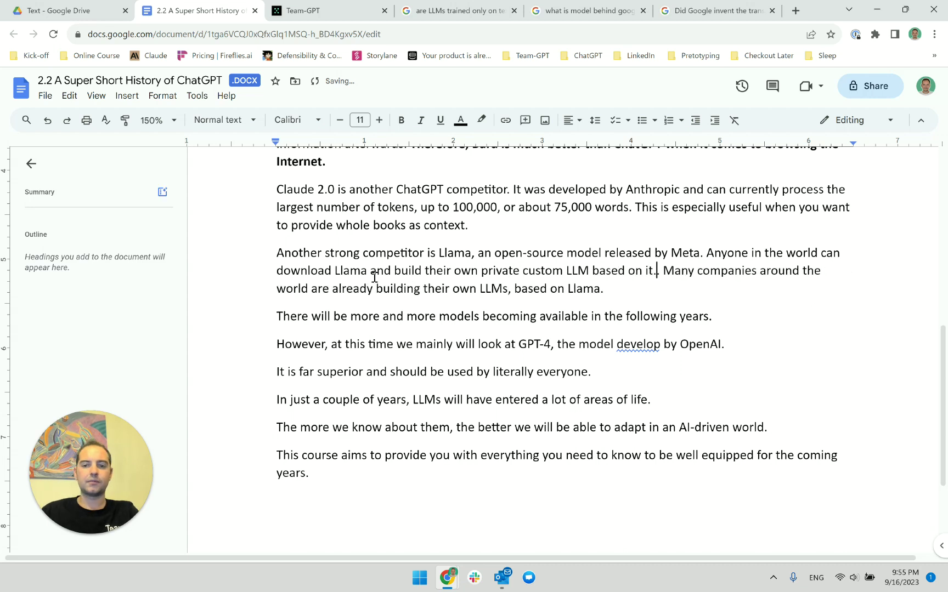
key("Delete")
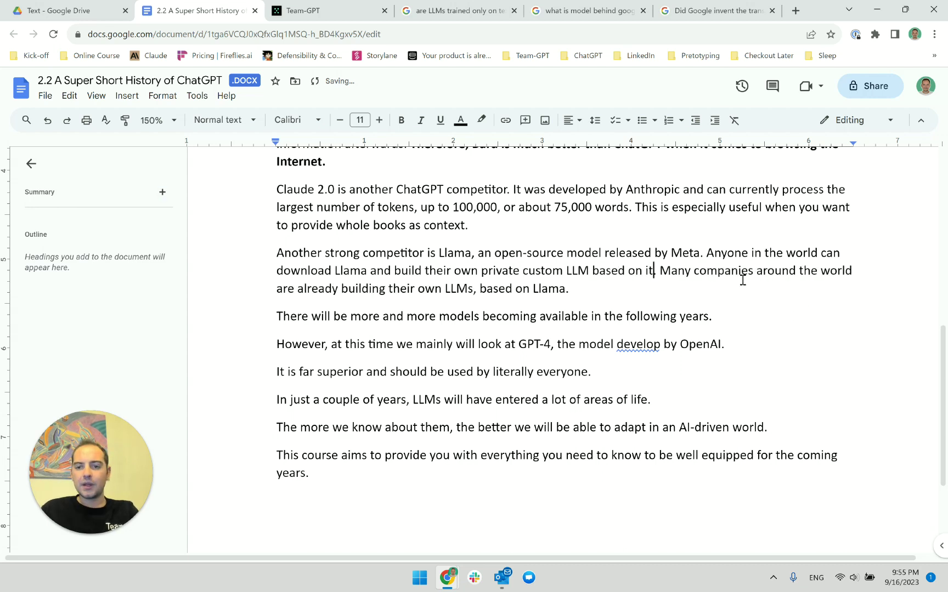
Replace "based on" with "thanks to" before "Llama" in the last sentence of the Llama paragraph
left_click(745, 279)
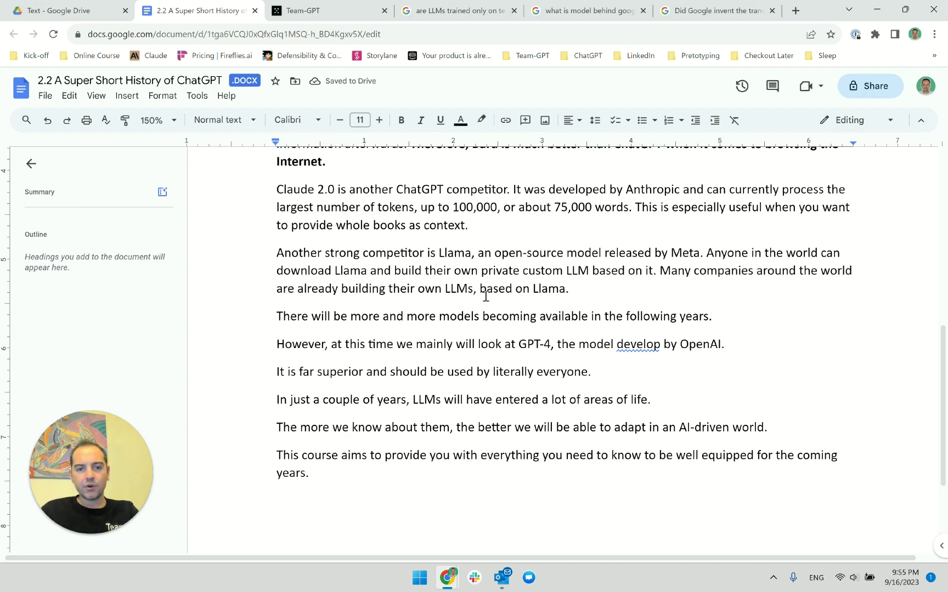
double_click(457, 289)
left_click(540, 288)
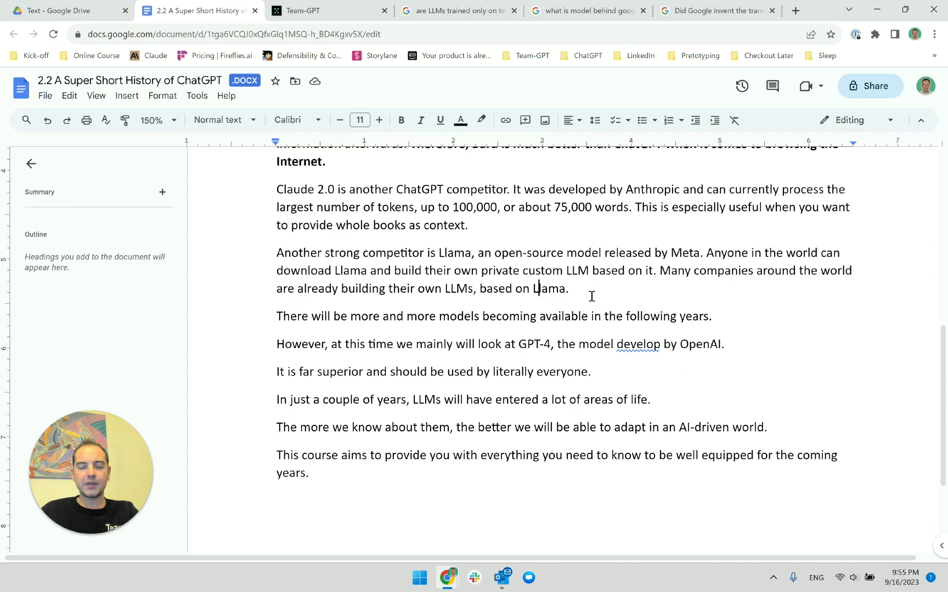
double_click(493, 288)
type("thanks to")
key("shift+Down")
key("shift+Down")
key("shift+Down")
key("shift+Down")
key("shift+Down")
scroll(494, 286, "down", 3)
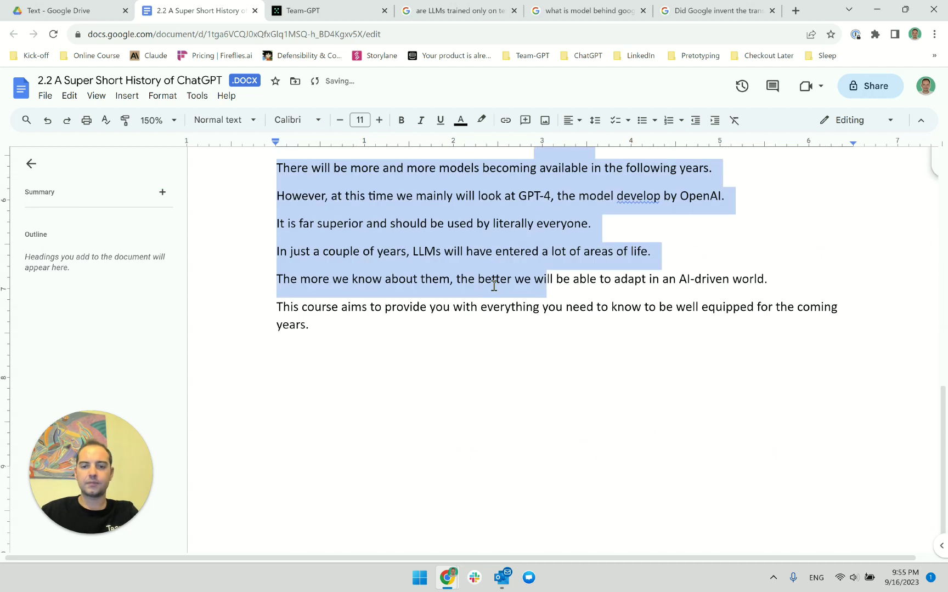
scroll(494, 286, "up", 3)
left_click(554, 266)
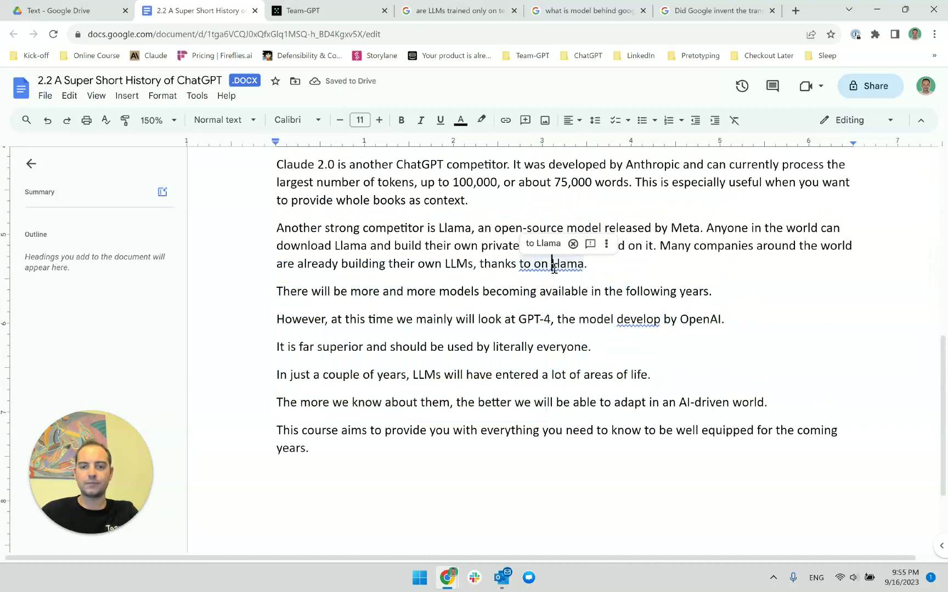
key("BackSpace")
key("BackSpace")
Copy the Llama paragraph into the Lecture Text Creation chat in Team-GPT and send it with the request "Slightly improve it"
left_click_drag(595, 266, 234, 227)
key("ctrl+c")
left_click(307, 11)
left_click(419, 540)
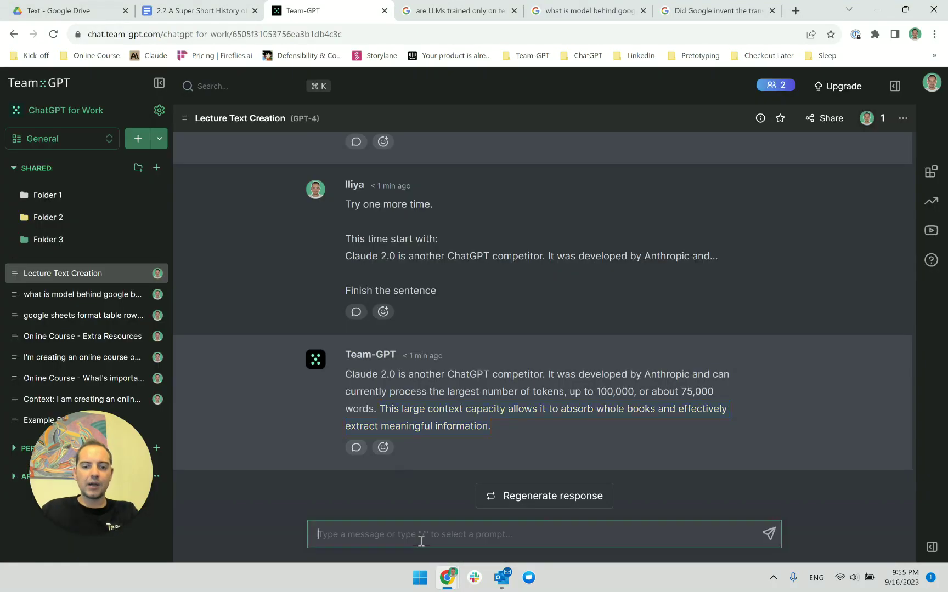
key("ctrl+v")
key("shift+Return")
key("shift+Return")
type("Slight")
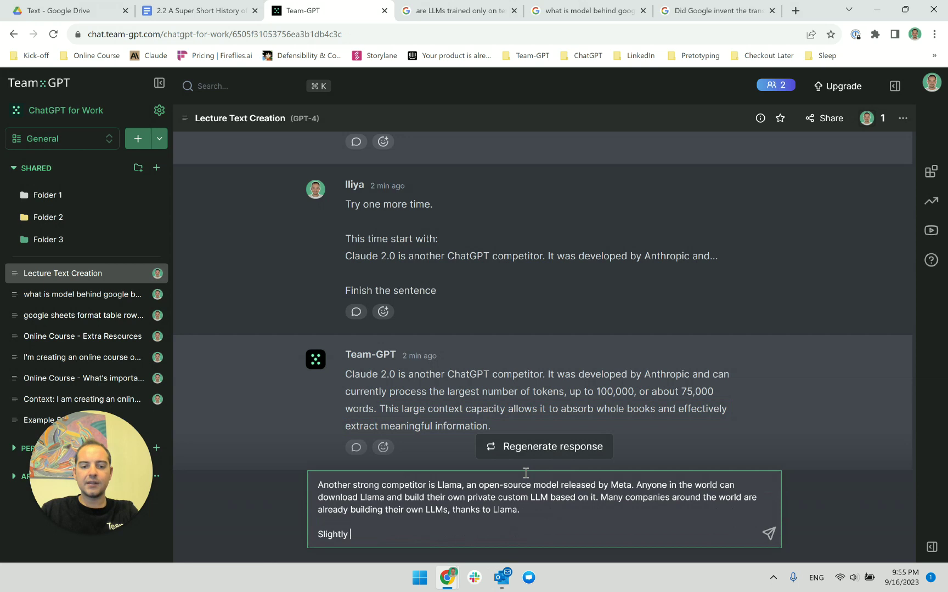
type("ly improvi")
type(" it")
key("Return")
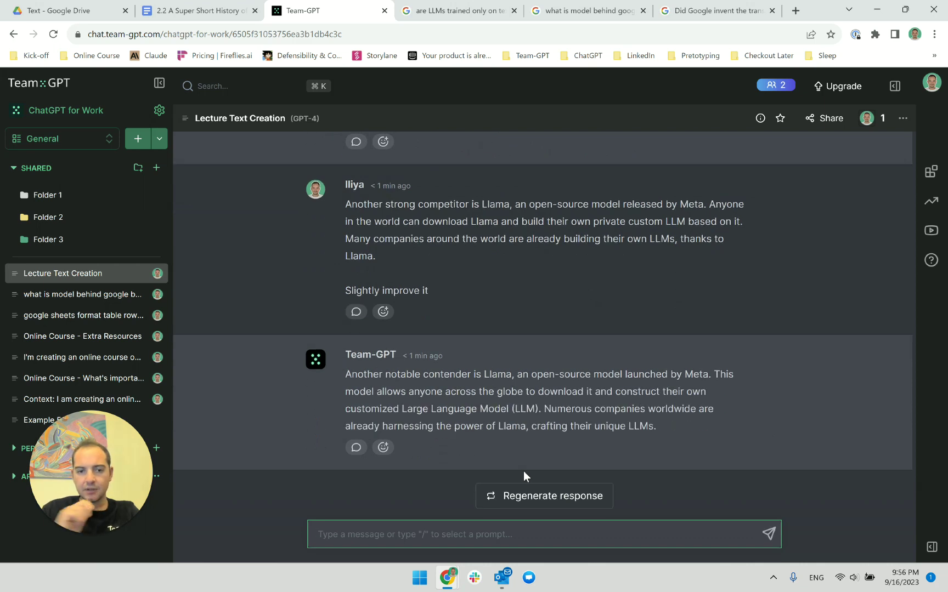
Send the follow-up message "You have changed too much" and review the newly worded Llama paragraph in the chat
type("You have c")
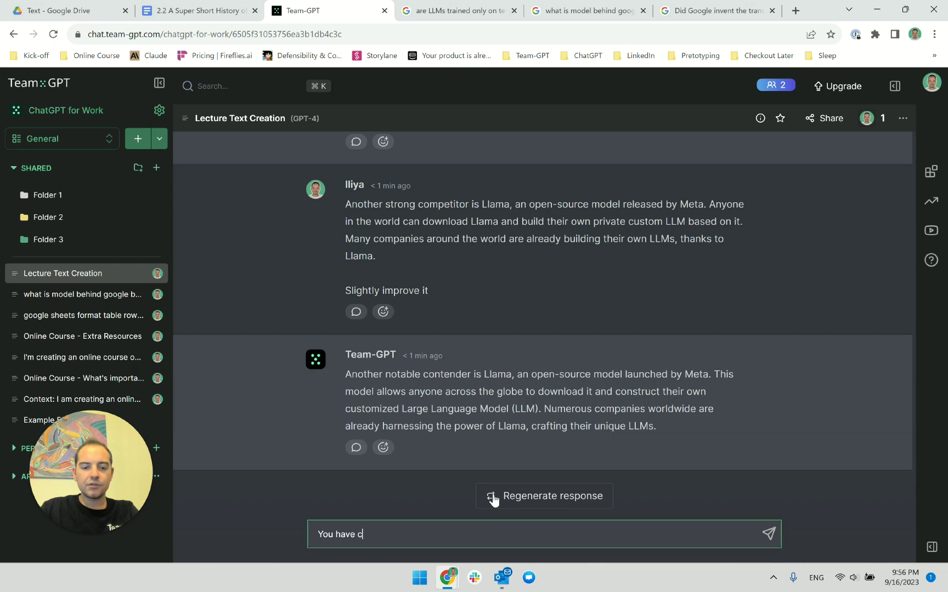
type("hanged too much")
key("Return")
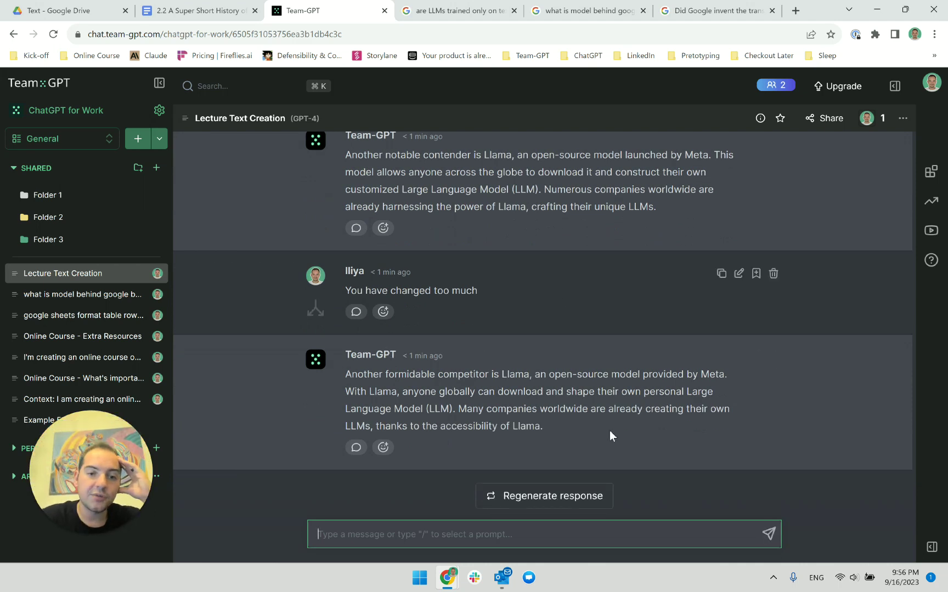
scroll(511, 401, "up", 10)
scroll(514, 402, "up", 10)
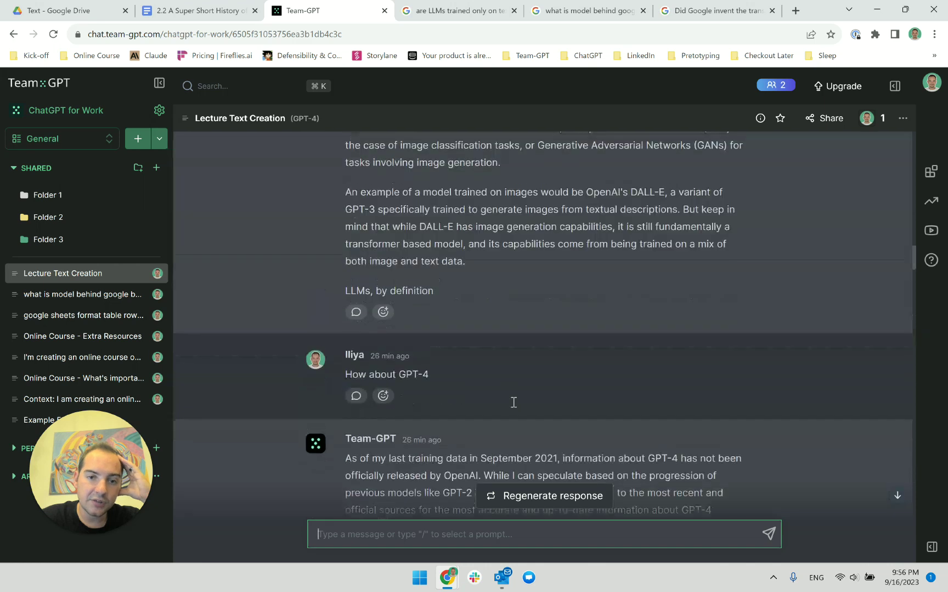
scroll(512, 403, "down", 20)
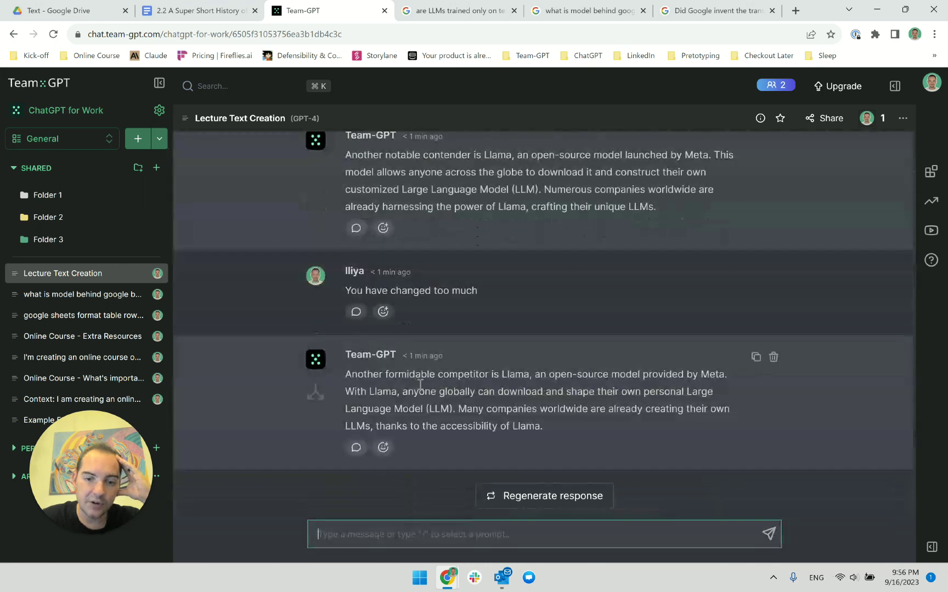
Select the earlier Llama prompt text, including "Slightly improve it", for reuse
triple_click(420, 385)
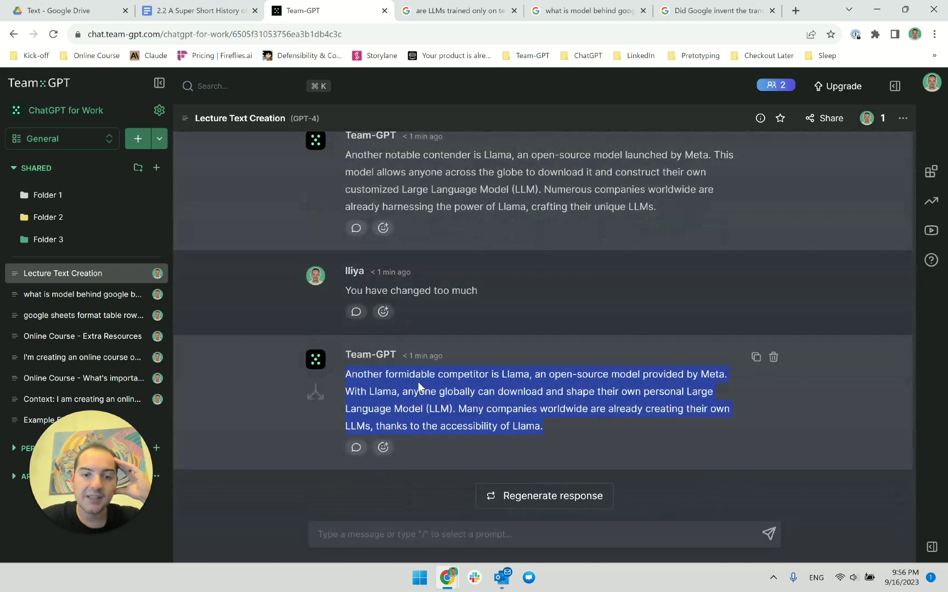
left_click(454, 406)
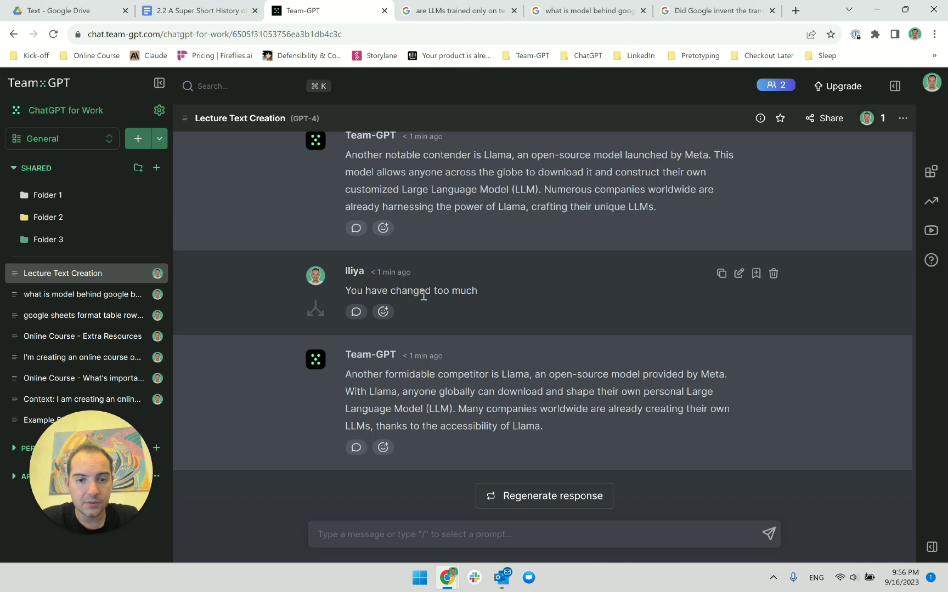
scroll(421, 329, "up", 7)
scroll(439, 379, "down", 1)
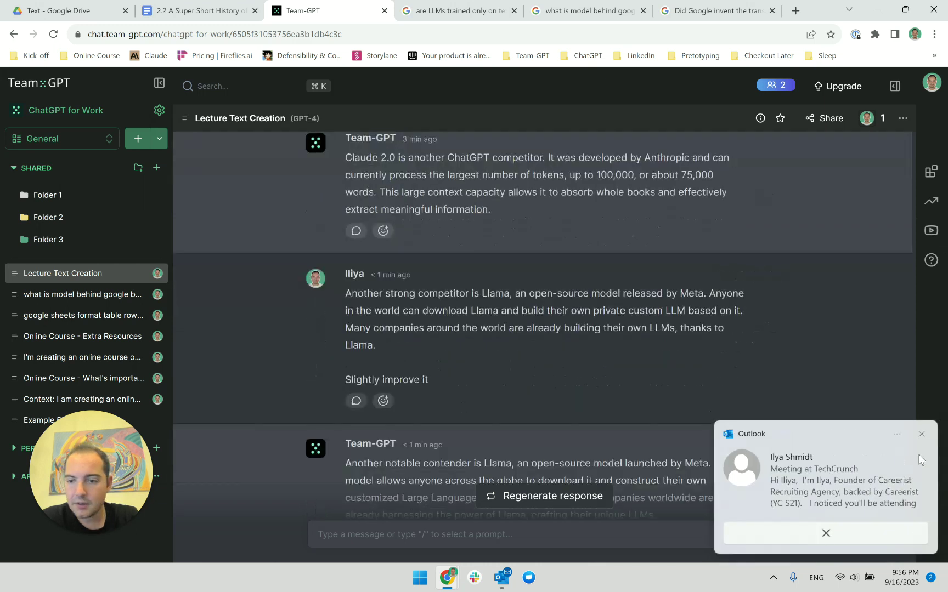
left_click(922, 434)
left_click_drag(428, 380, 346, 295)
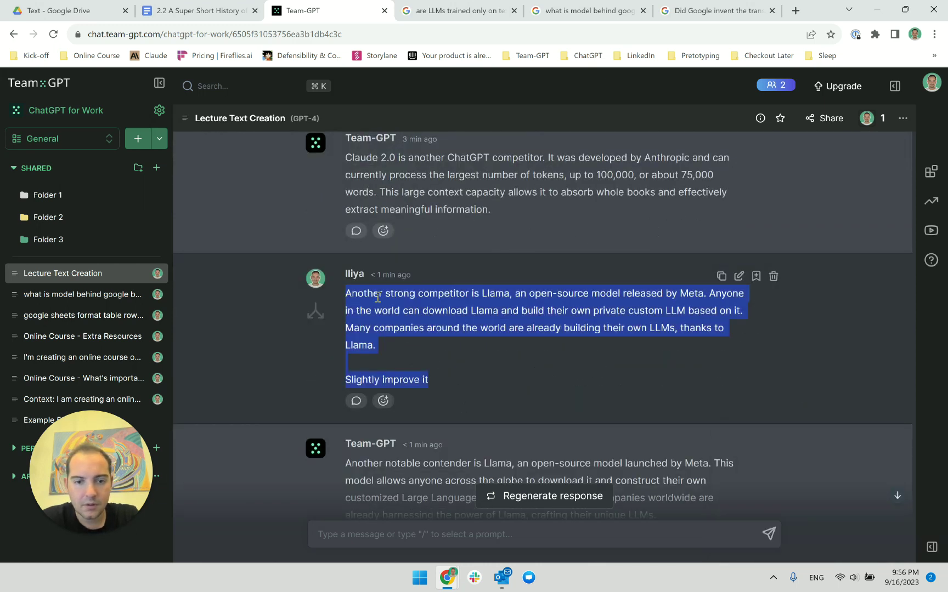
Start a fork of the lecture chat from the first "Finish the sentence" message near the beginning of the conversation
scroll(430, 319, "up", 15)
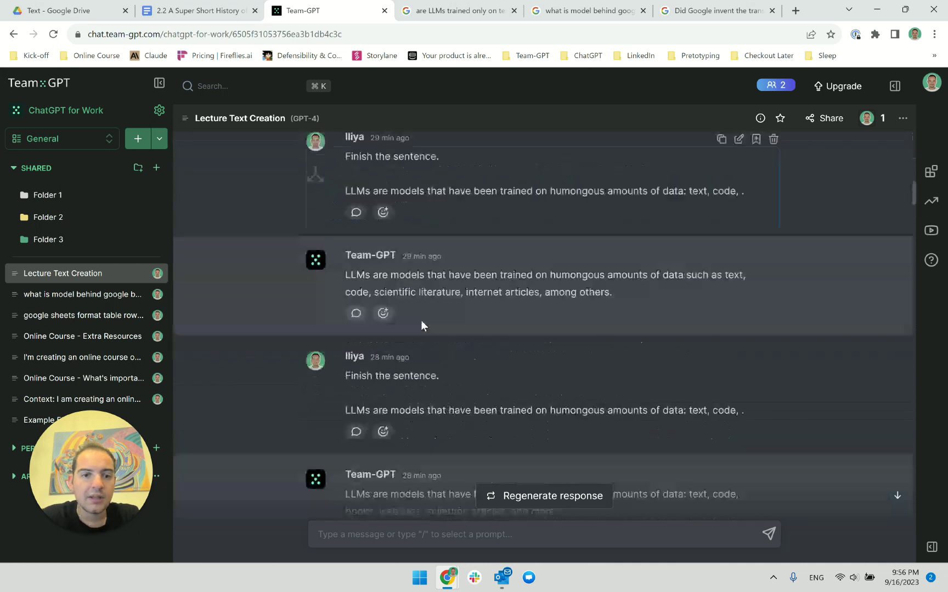
scroll(407, 314, "down", 7)
scroll(406, 327, "down", 5)
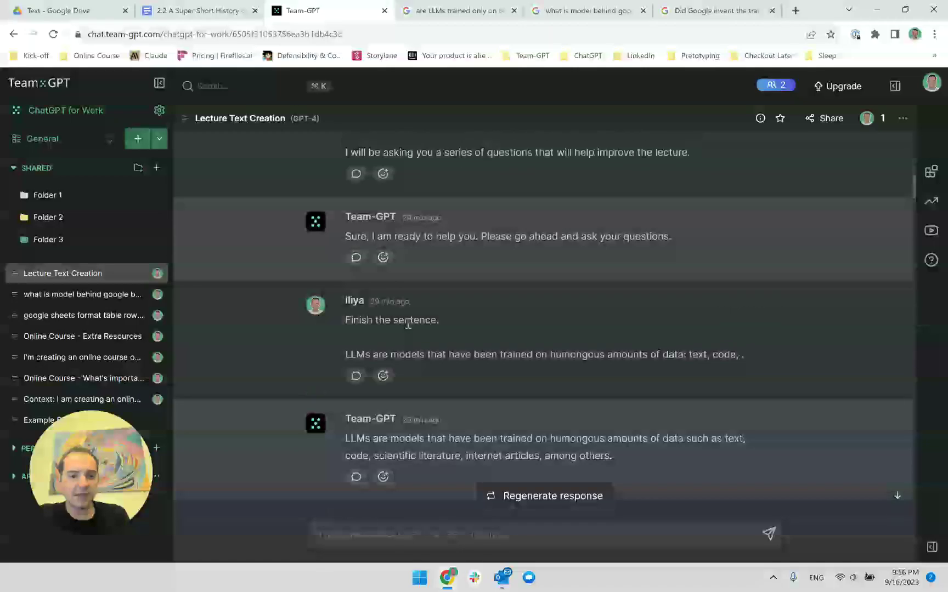
scroll(477, 341, "down", 5)
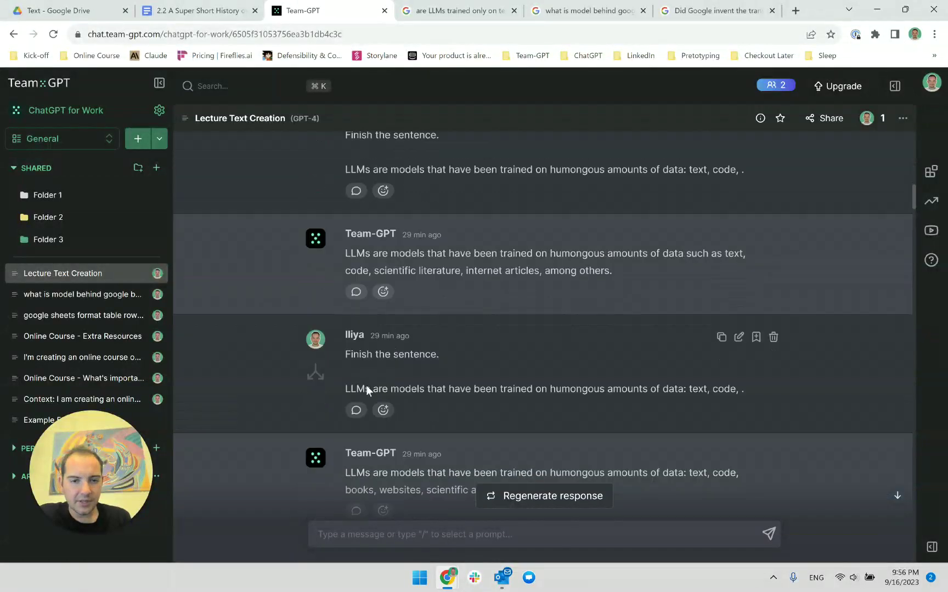
scroll(362, 374, "up", 4)
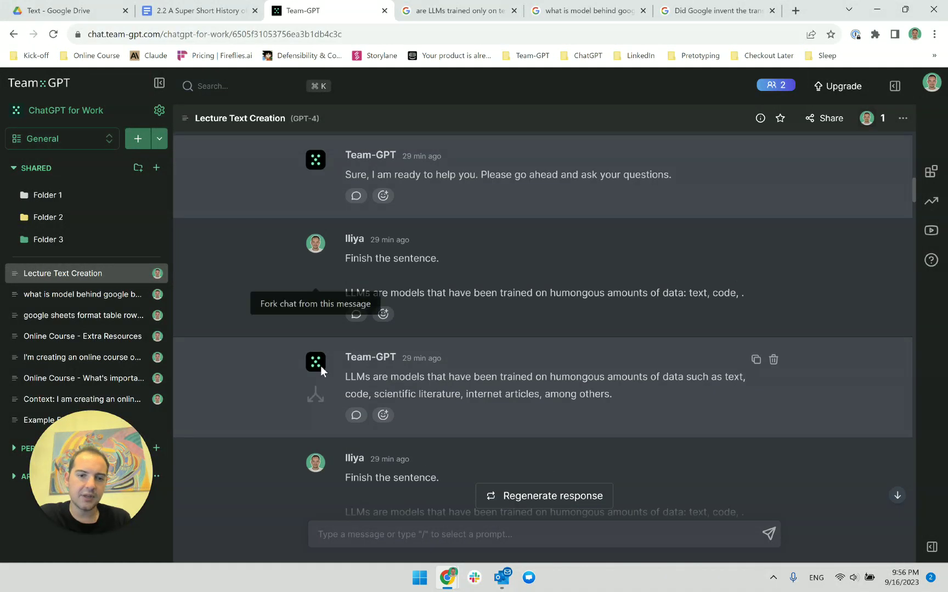
scroll(329, 417, "down", 2)
scroll(321, 329, "up", 3)
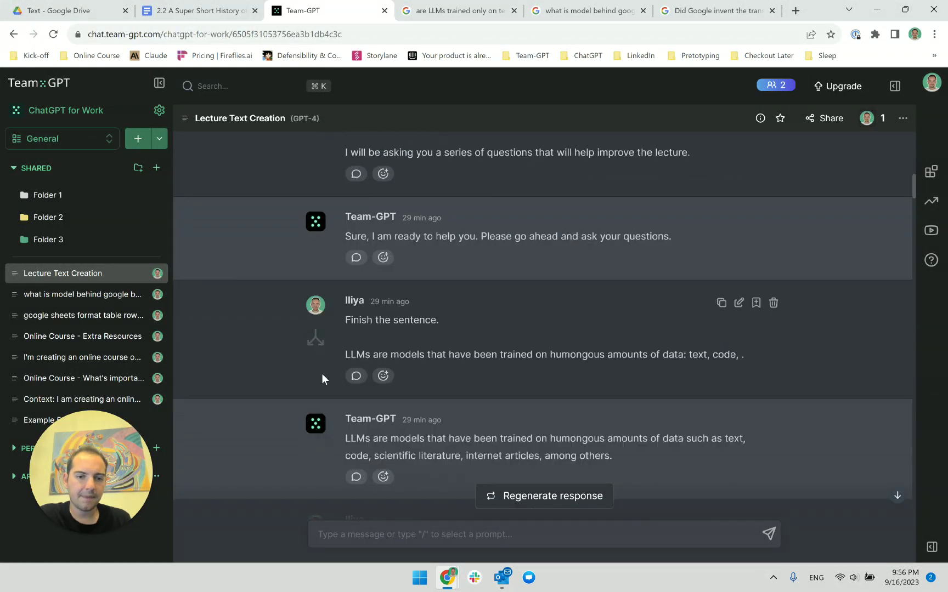
left_click(314, 336)
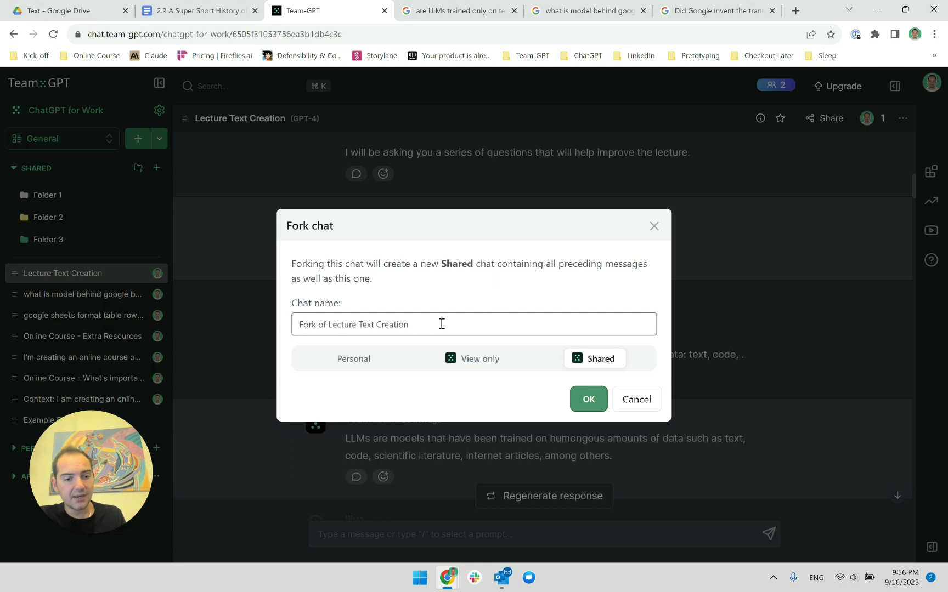
Name the fork "Lecture Text Creation - Part 2" and create it as a shared chat
double_click(442, 323)
left_click(441, 323)
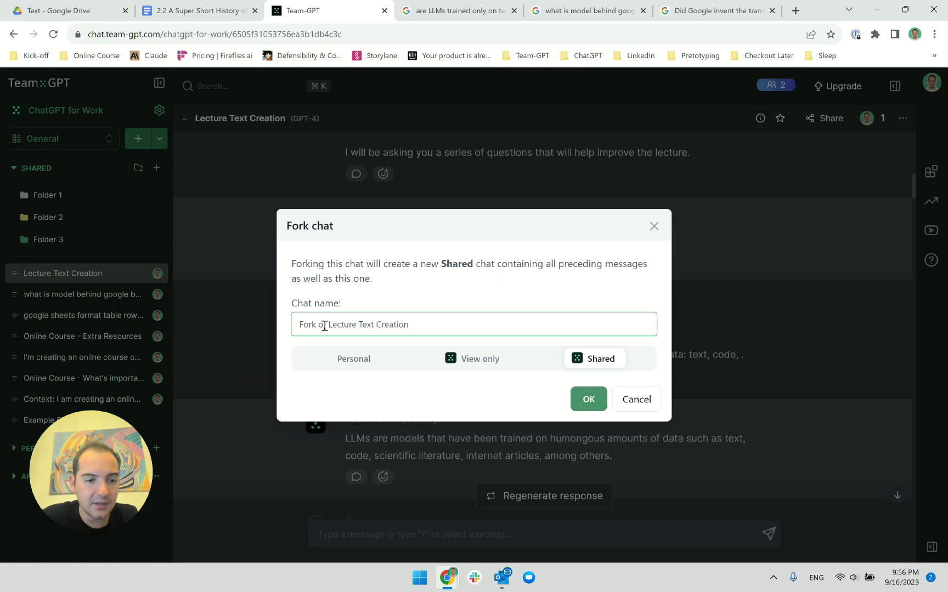
left_click_drag(329, 326, 262, 325)
key("BackSpace")
key("End")
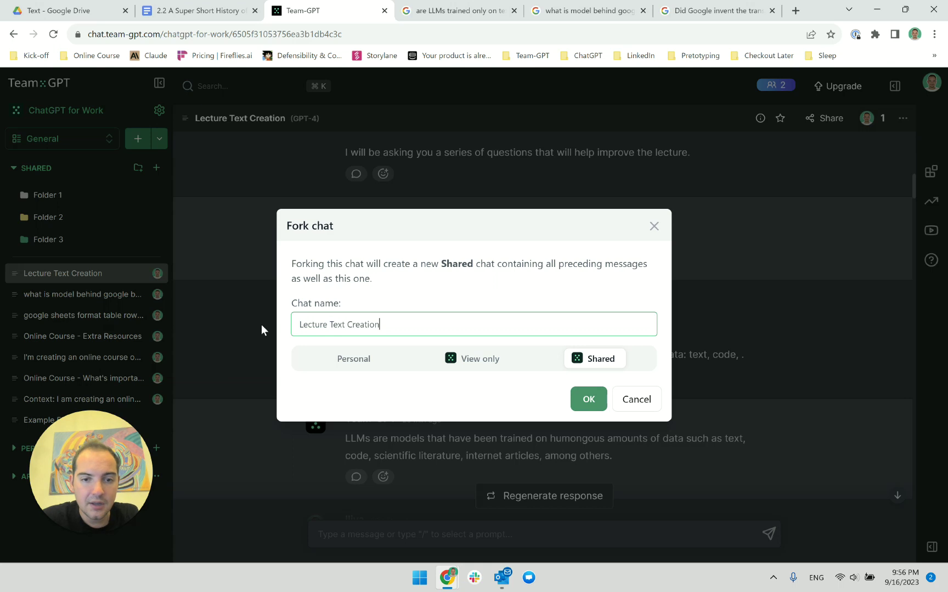
type("- Part 2")
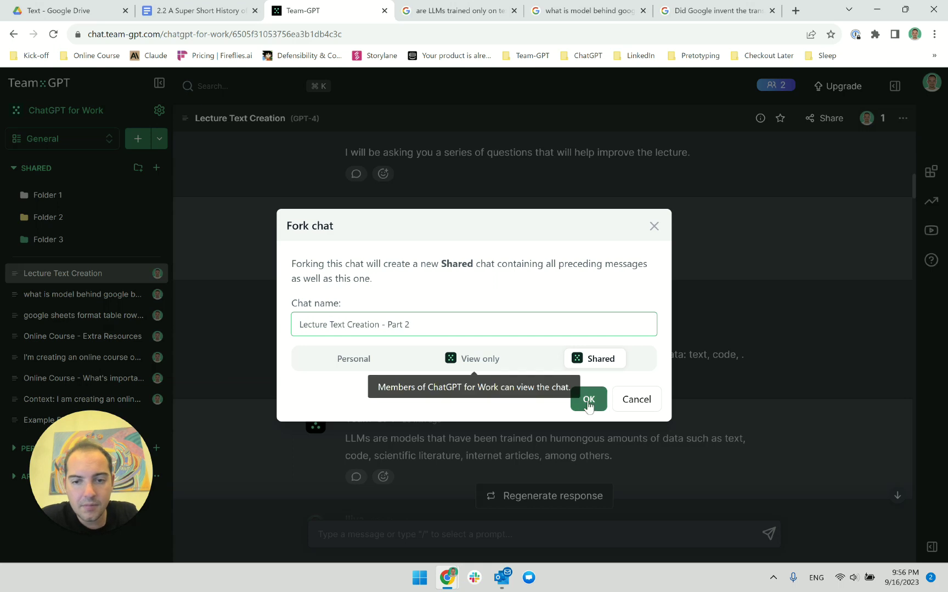
left_click(589, 400)
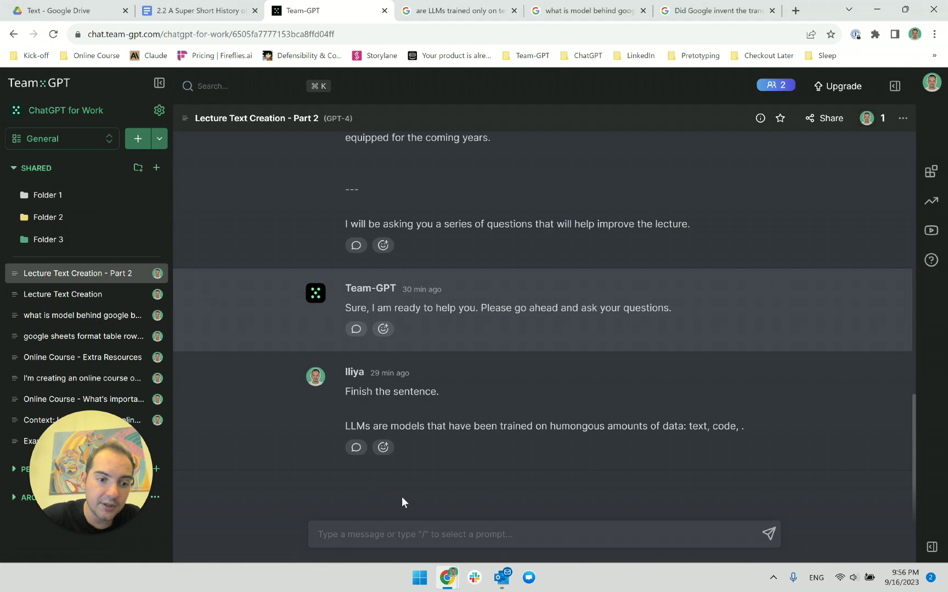
Try to submit the Llama paragraph with the request "Slightly improve it" in the forked chat
left_click(401, 532)
type("Another strong competitor is Llama, an open-source model released by Meta. Anyone in the world can download Llama and build their own private custom LLM based on it. Many companies around the world are already building their own LLMs, thanks to Llama.")
key("shift+Return")
key("shift+Return")
type("Slightly improve it")
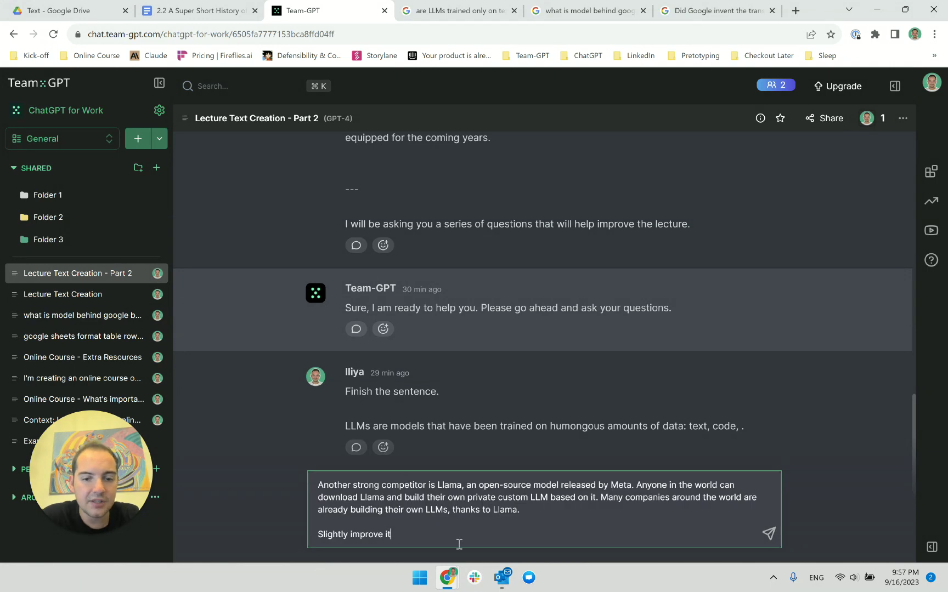
key("Return")
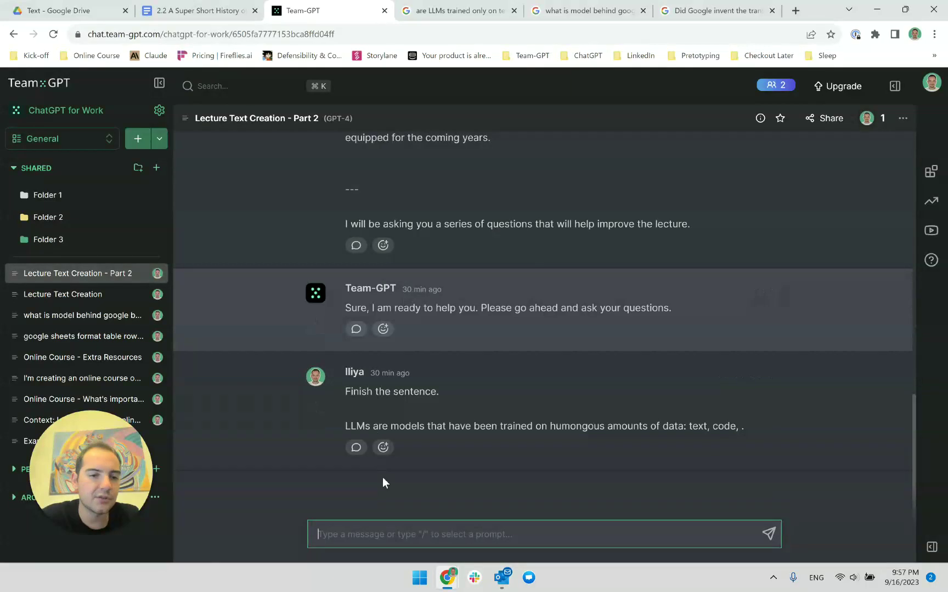
Examine the custom instructions and the lecture context message at the start of the original Lecture Text Creation chat
left_click(82, 297)
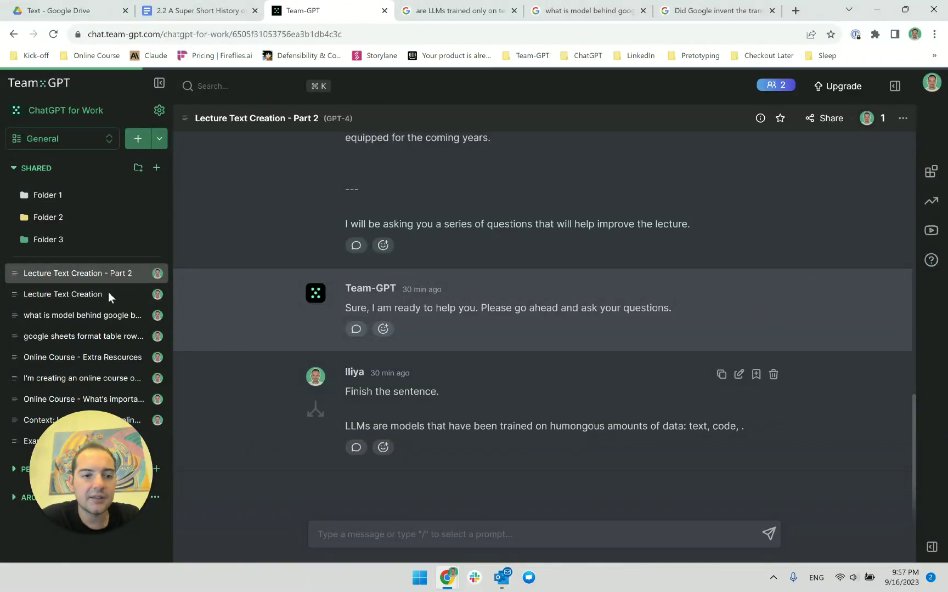
scroll(303, 402, "up", 5)
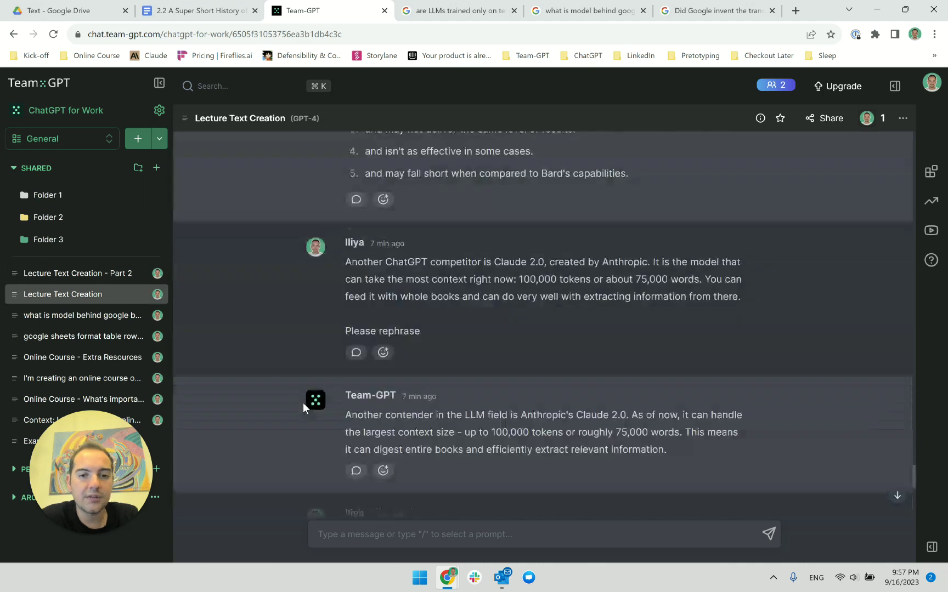
scroll(302, 403, "up", 15)
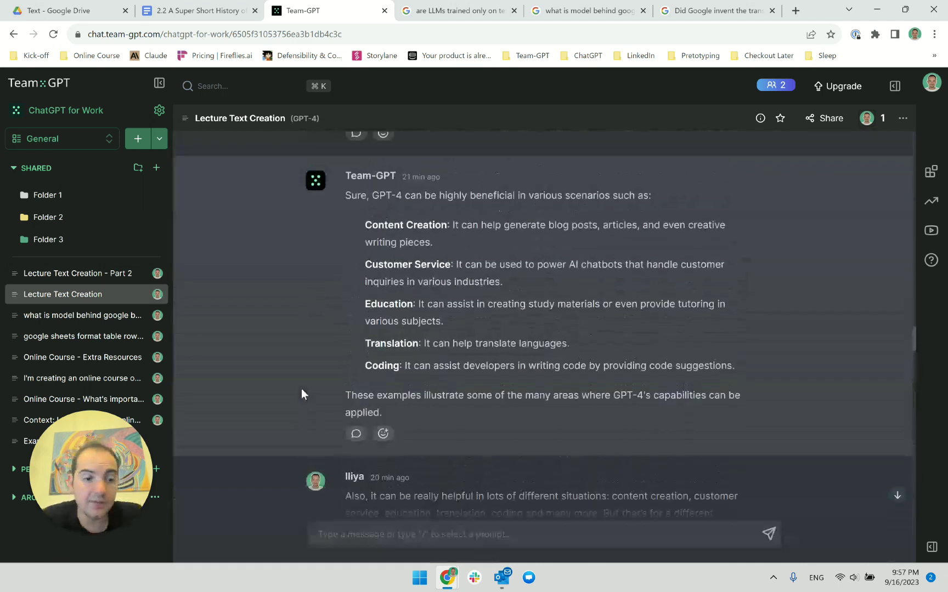
scroll(301, 394, "up", 15)
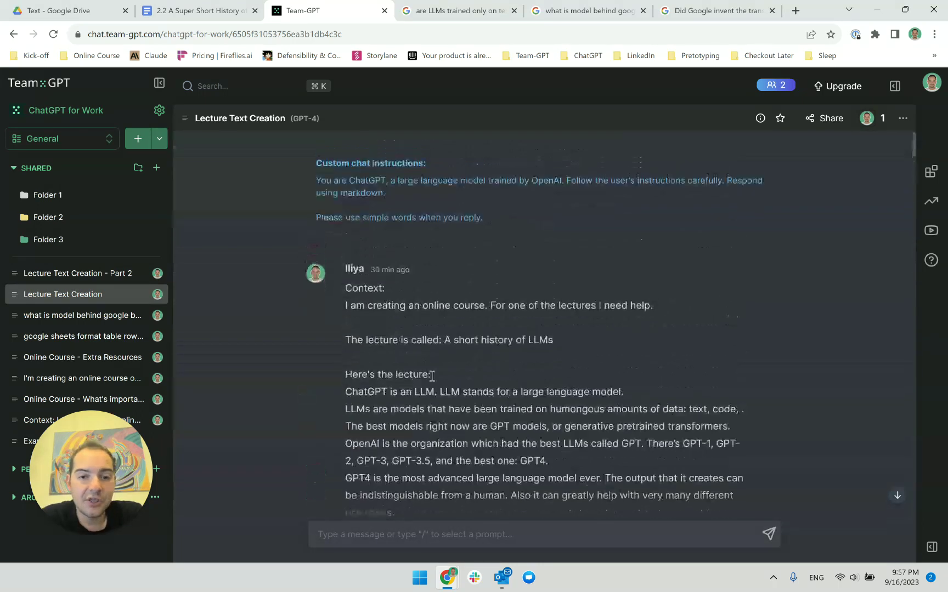
scroll(397, 402, "down", 10)
scroll(379, 400, "up", 4)
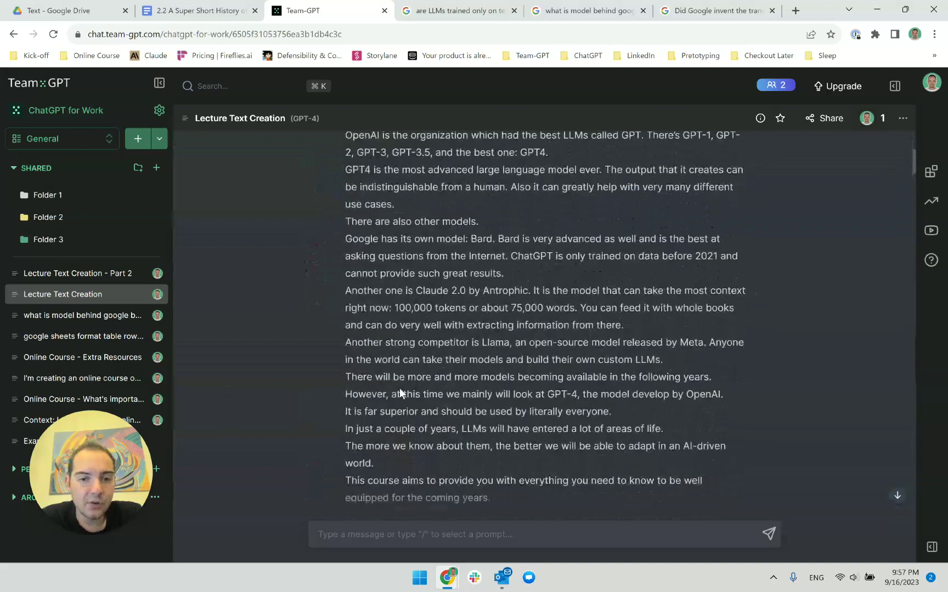
scroll(400, 387, "up", 10)
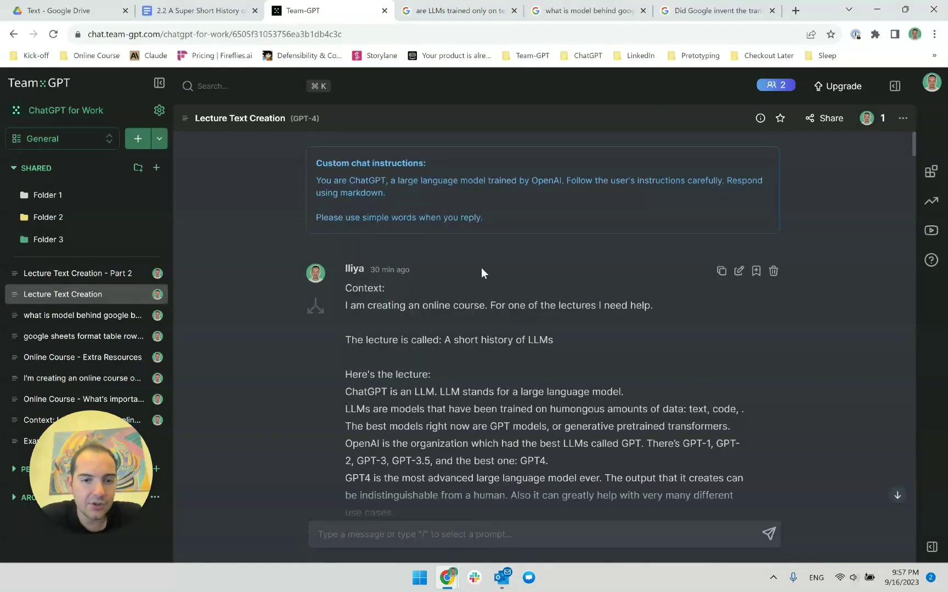
scroll(417, 236, "down", 2)
left_click_drag(346, 160, 503, 449)
scroll(529, 456, "down", 4)
left_click(530, 457)
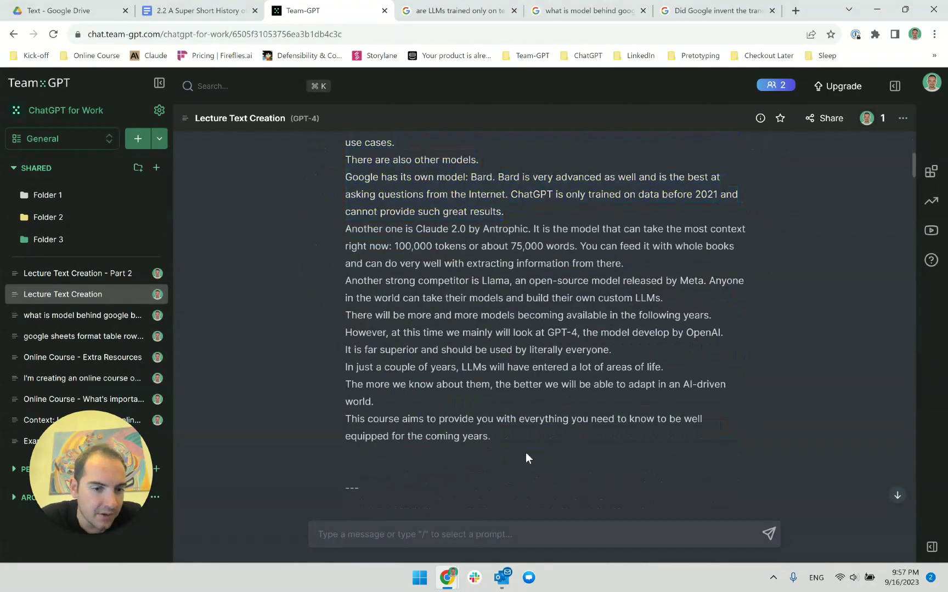
Return to the Part 2 chat and send the Llama paragraph again with the instruction "Slightly improve it"
left_click(110, 273)
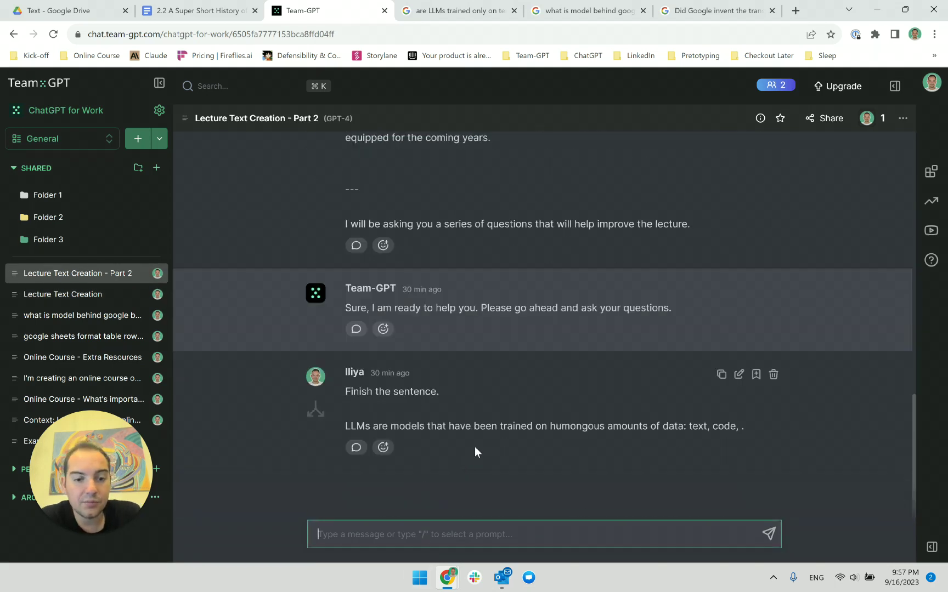
type("Another strong competitor is Llama, an open-source model released by Meta. Anyone in the world can download Llama and build their own private custom LLM based on it. Many companies around the world are already building their own LLMs, thanks to Llama.  Slightly improve it")
key("Return")
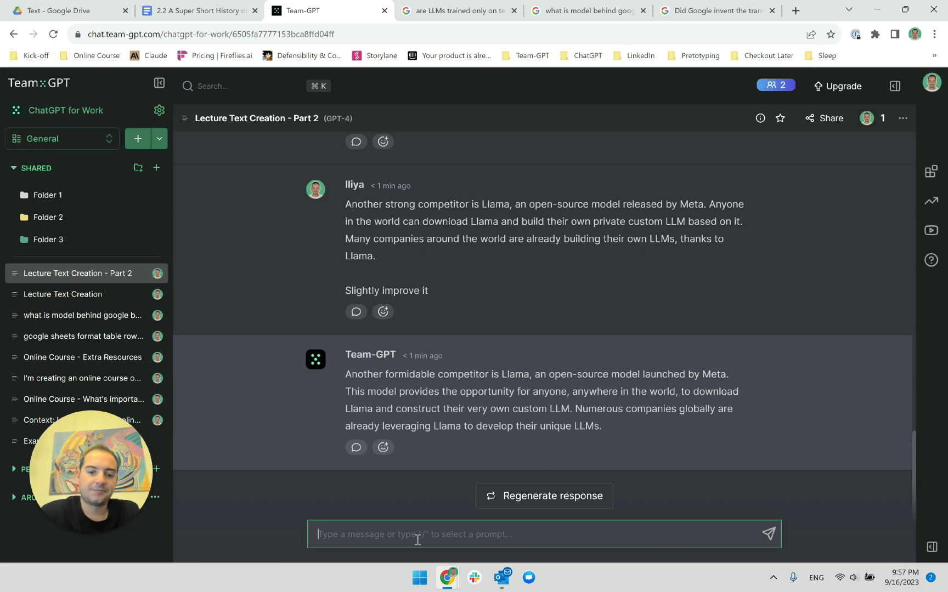
Ask for a revision of the Llama reply with the message "Use less adjectives"
type("Us")
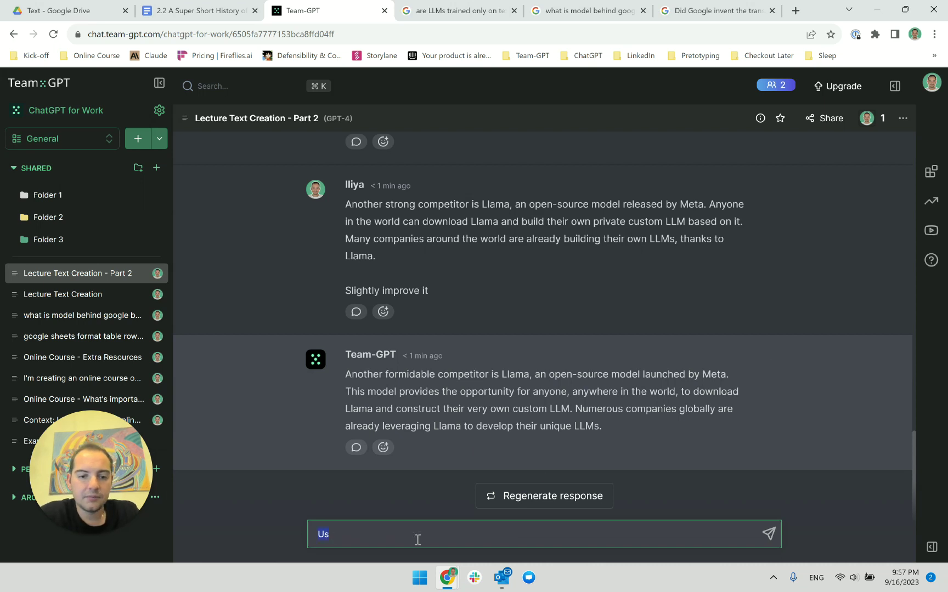
type("e less adjec")
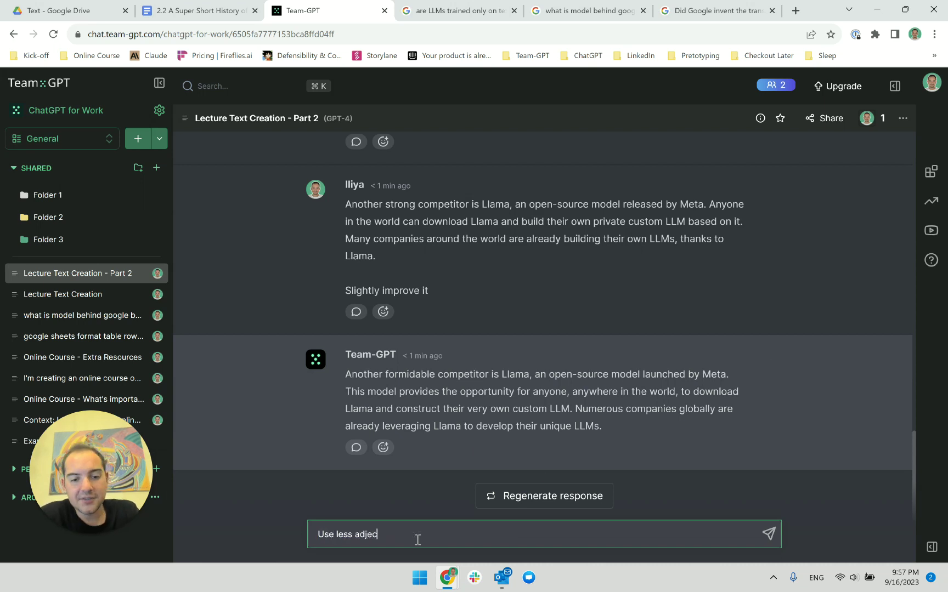
type("tives")
key("Return")
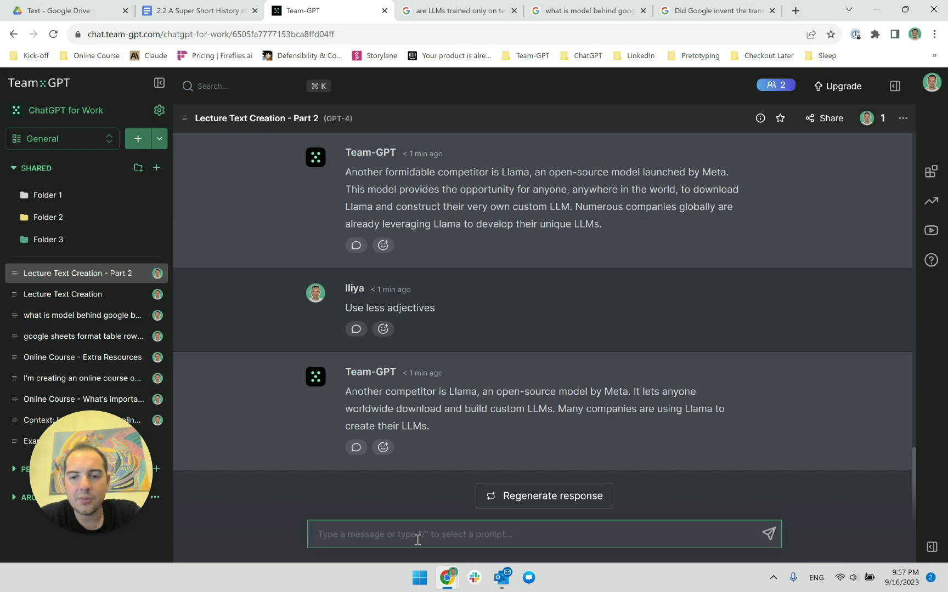
Replace the selected Llama paragraph in the Google Docs lecture document with the shortened chat reply, pasted without formatting
left_click_drag(467, 427, 351, 393)
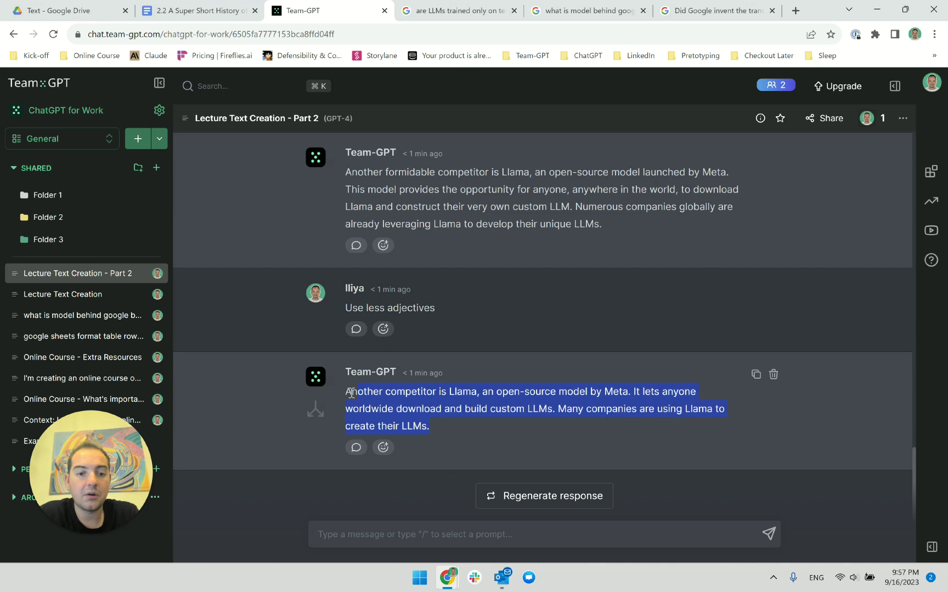
left_click(192, 11)
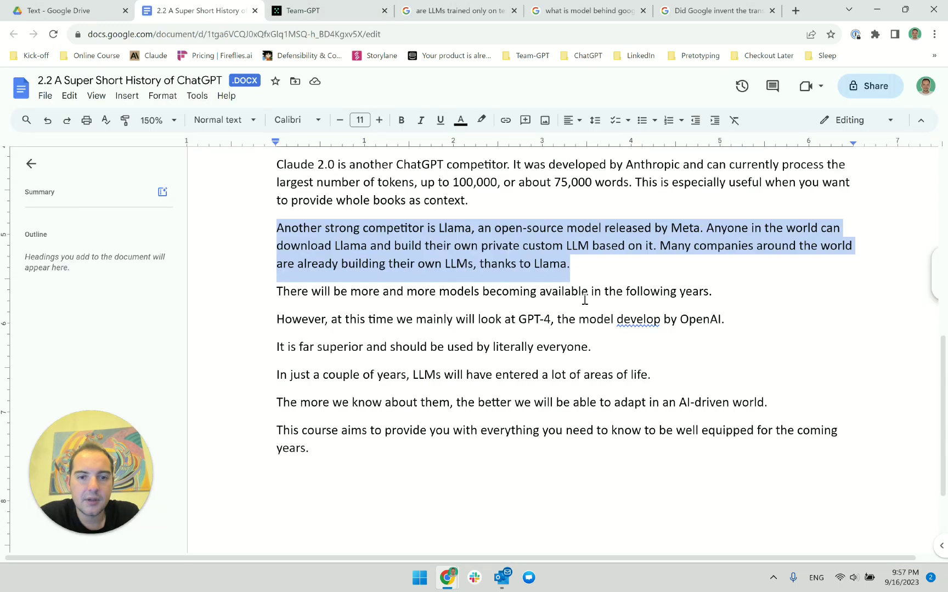
right_click(318, 238)
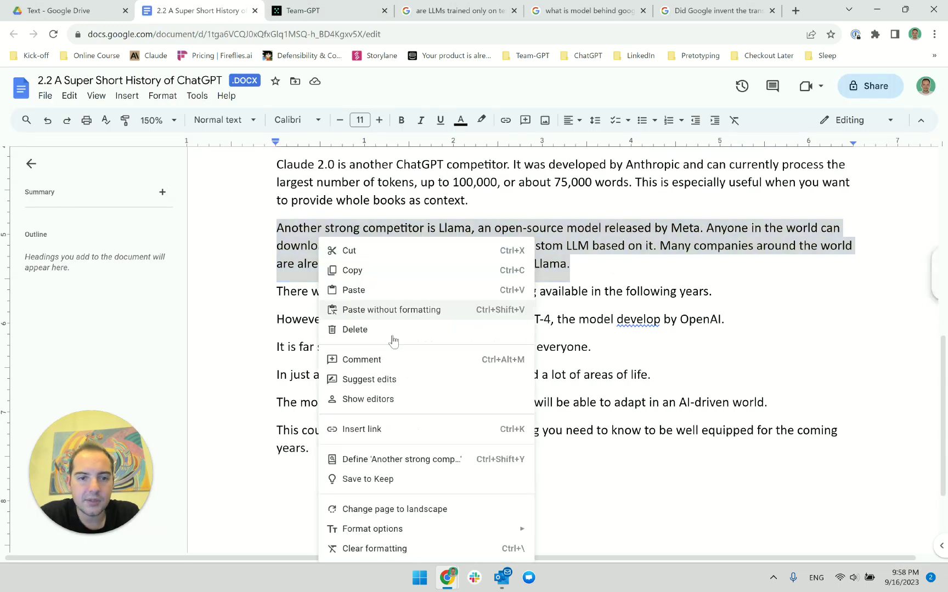
left_click(392, 308)
scroll(637, 273, "up", 1)
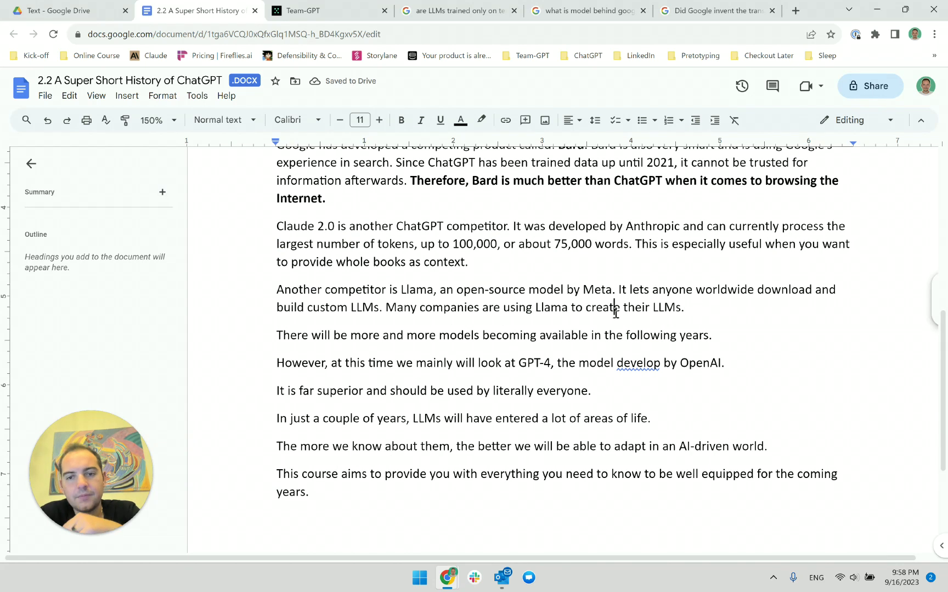
Insert "own private" before "LLMs" in the last sentence of the Llama paragraph
left_click(652, 309)
type("own priva")
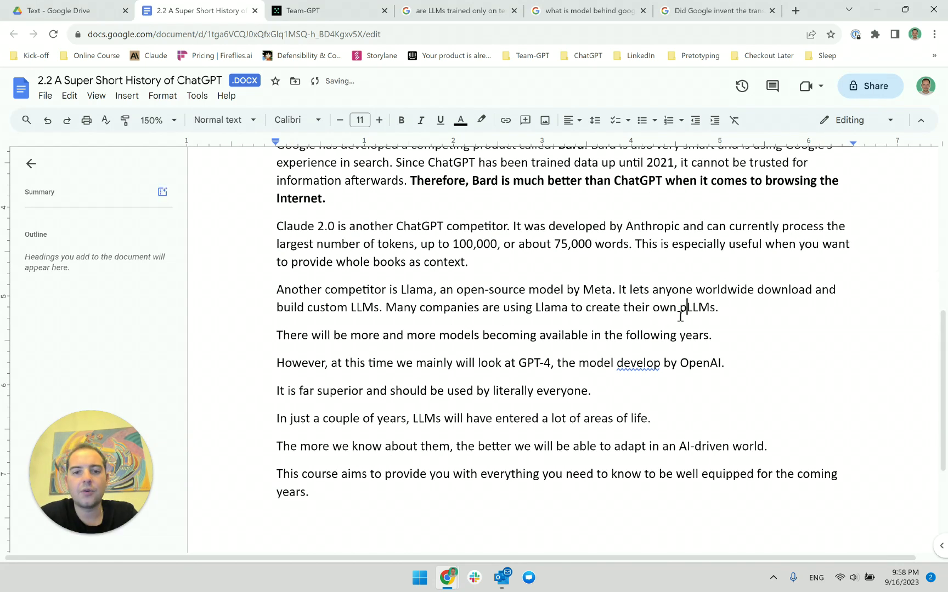
type("te")
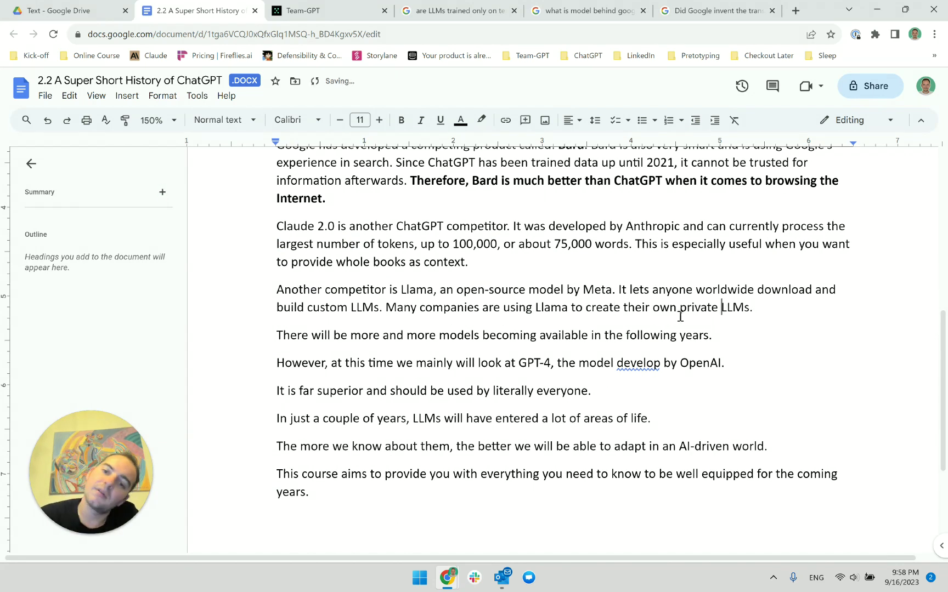
Replace the word "LLMs" at the end of the Llama paragraph with "language models."
key("BackSpace")
key("BackSpace")
key("BackSpace")
key("BackSpace")
key("BackSpace")
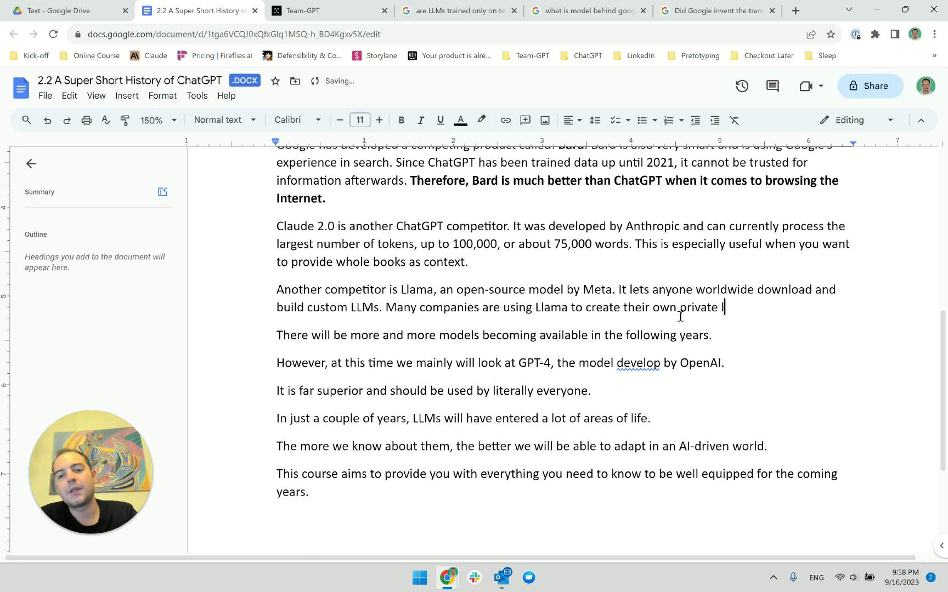
type("lanug")
key("BackSpace")
key("BackSpace")
key("BackSpace")
type("nguage ")
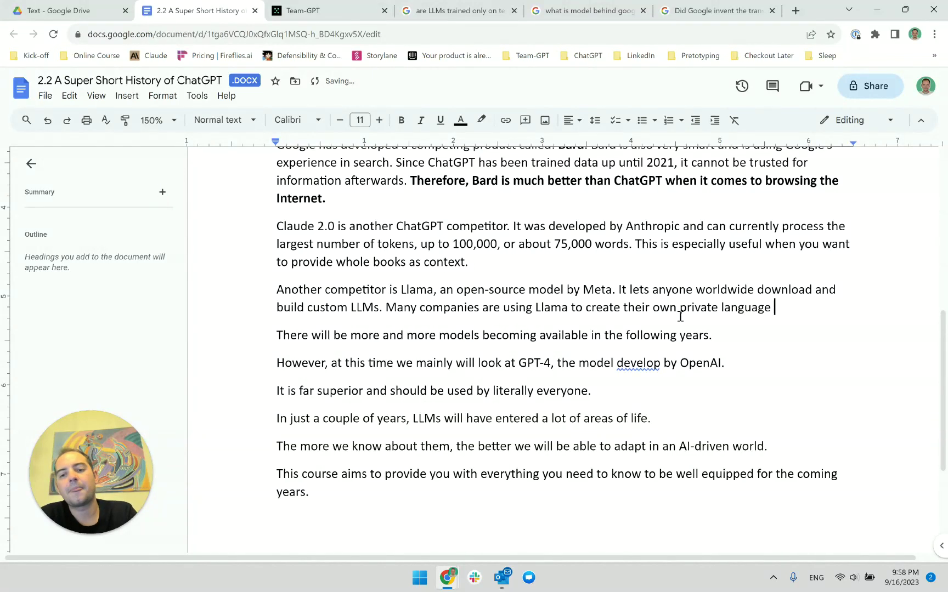
type("models.")
Insert a new line containing "-" between the Llama paragraph and the sentence about more models becoming available
key("Right")
key("shift+Down")
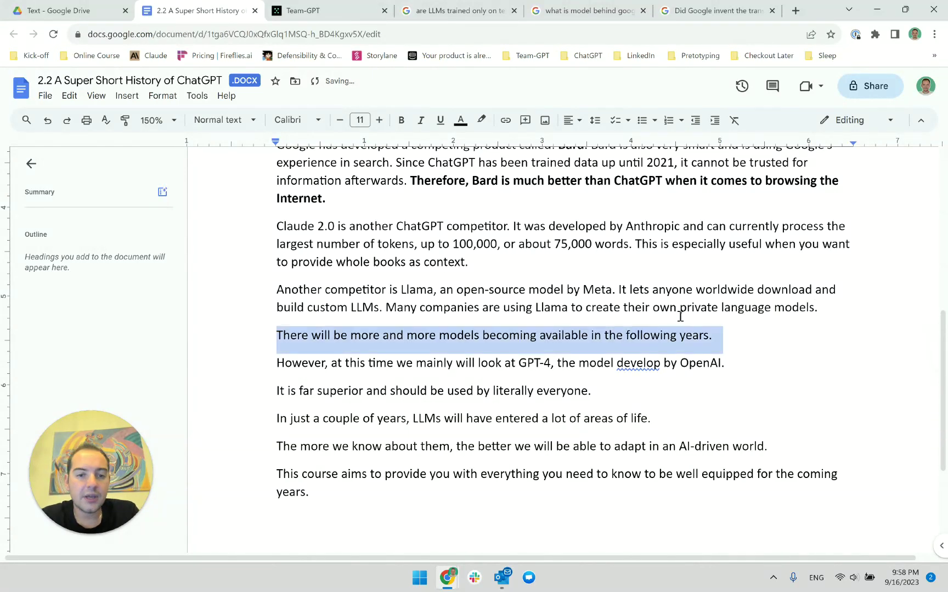
key("shift+Up")
key("shift+Down")
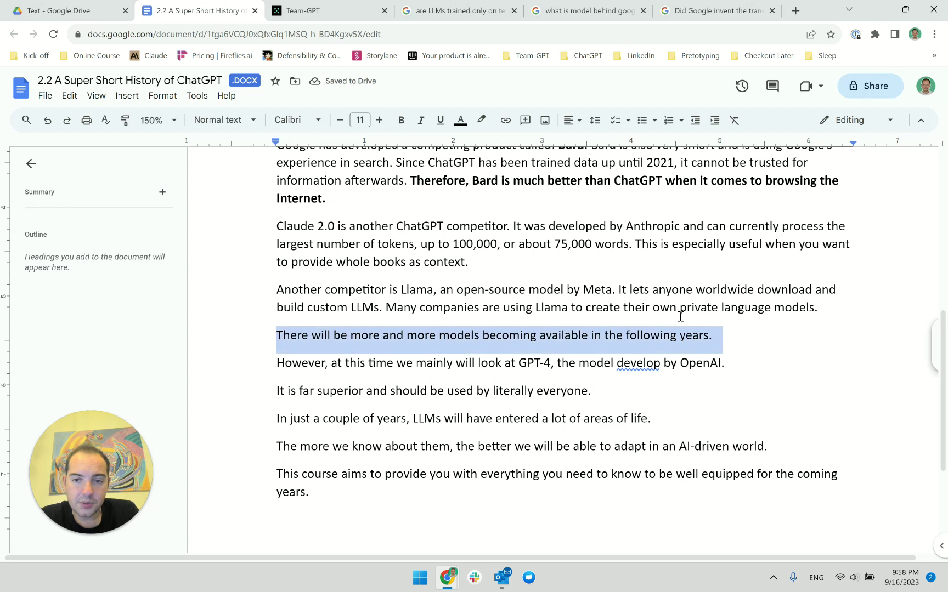
key("shift+Up")
key("Left")
key("Return")
type("-")
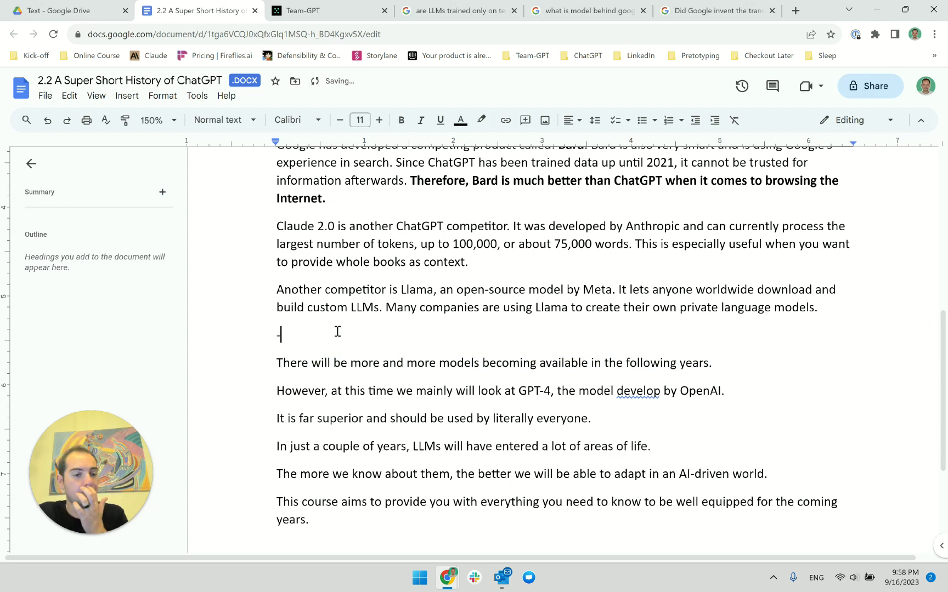
Review the lecture document, focusing on the sentences about upcoming models and the focus on GPT-4
scroll(339, 329, "up", 5)
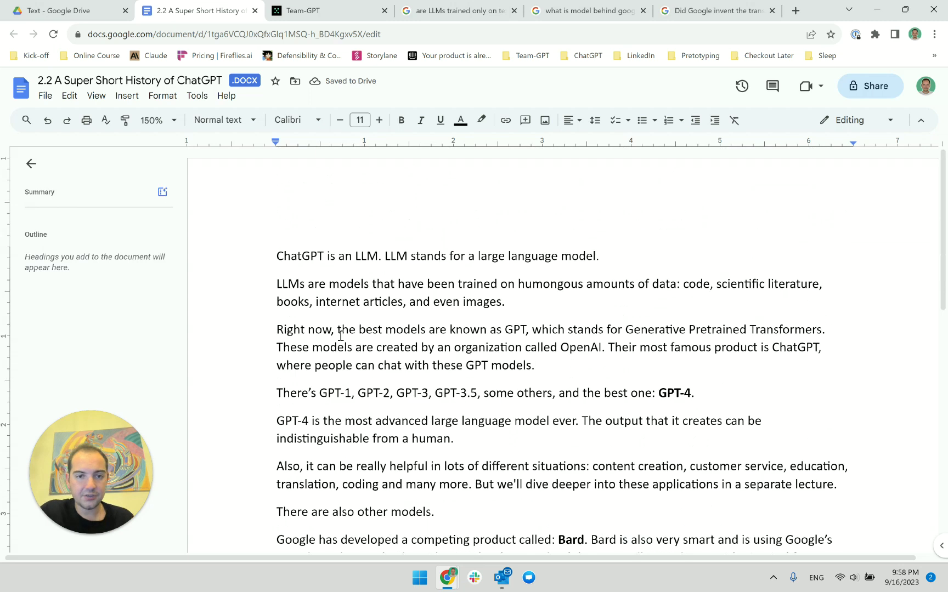
scroll(340, 335, "down", 2)
scroll(339, 334, "down", 4)
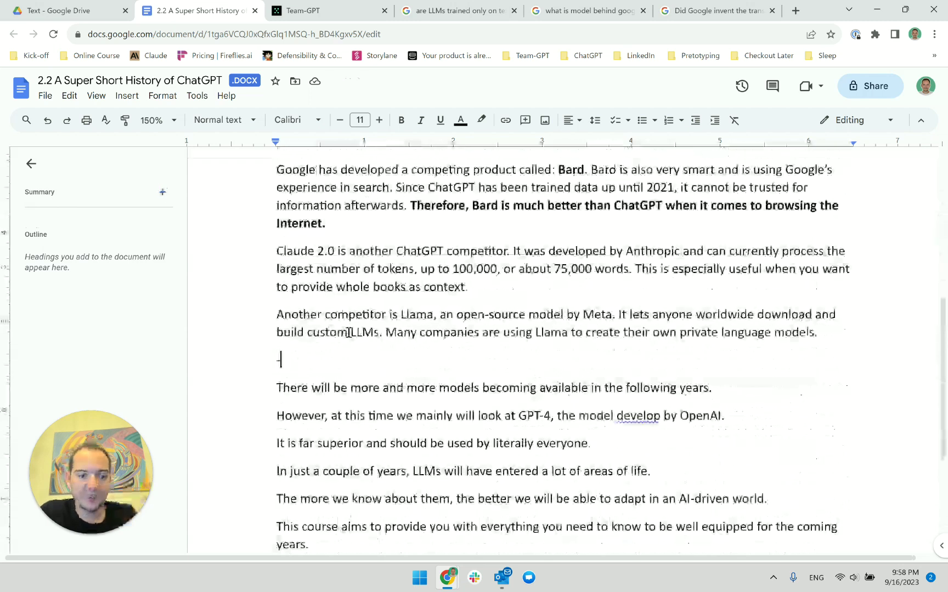
scroll(419, 357, "down", 2)
left_click(271, 259)
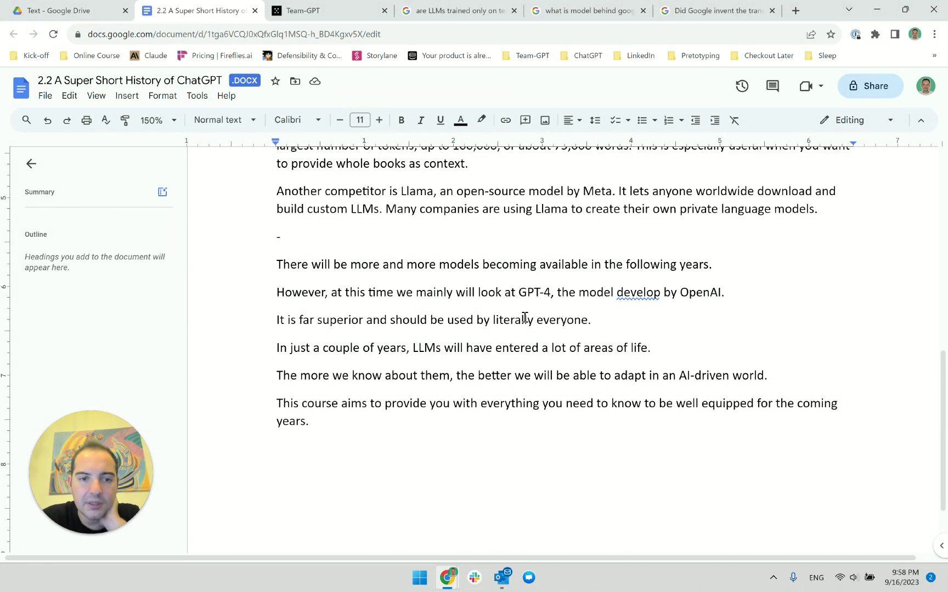
triple_click(375, 271)
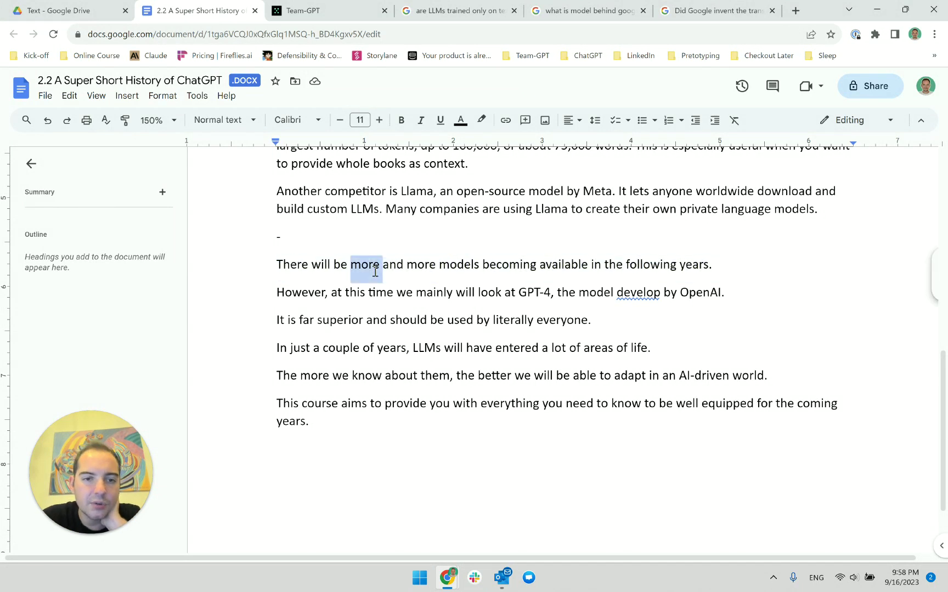
left_click(375, 271)
left_click(303, 269)
left_click(389, 271)
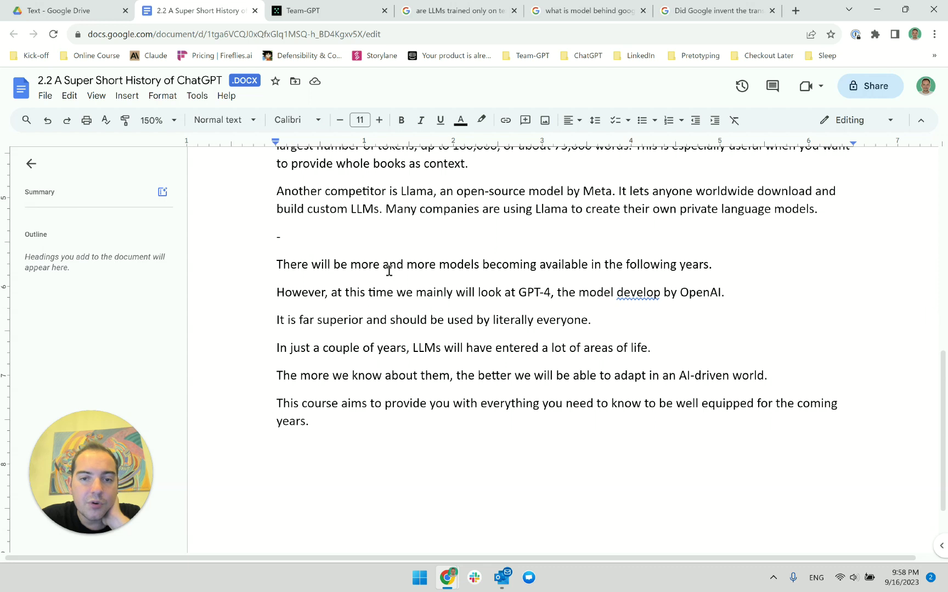
left_click(571, 269)
left_click(653, 269)
left_click(726, 273)
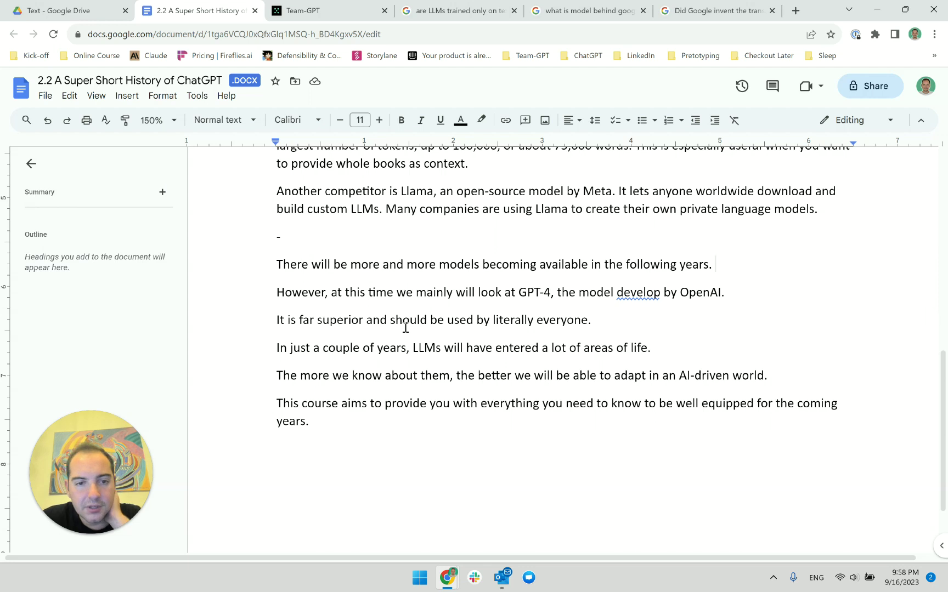
left_click(315, 295)
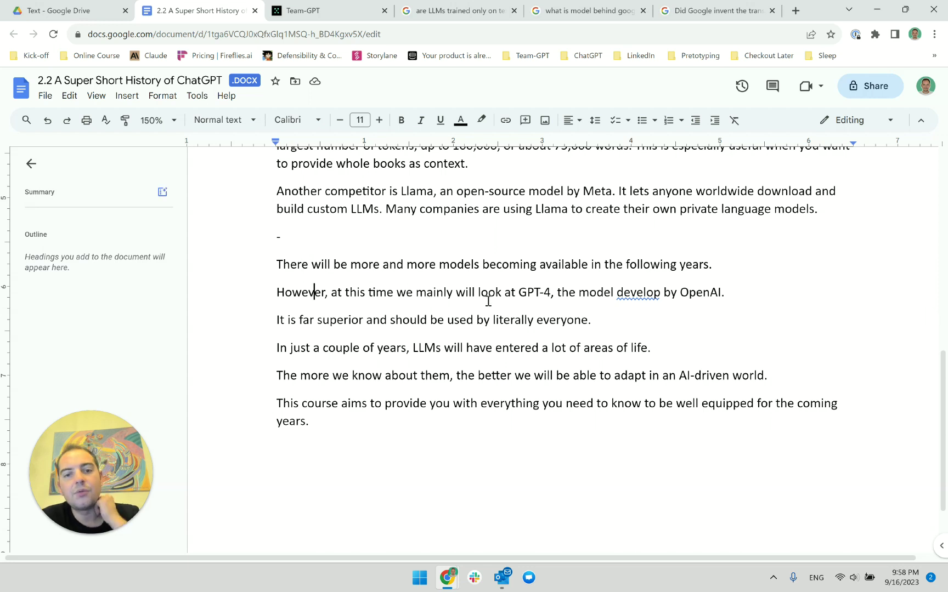
left_click(518, 298)
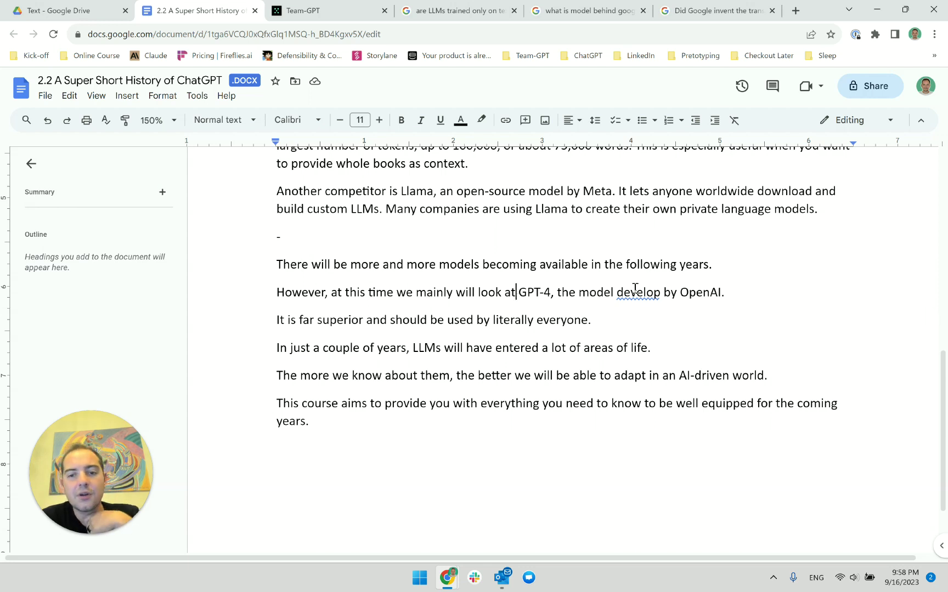
Correct "develop" to "developed" in the sentence about GPT-4 and OpenAI
left_click(661, 296)
type("eed")
key("BackSpace")
key("BackSpace")
type("d")
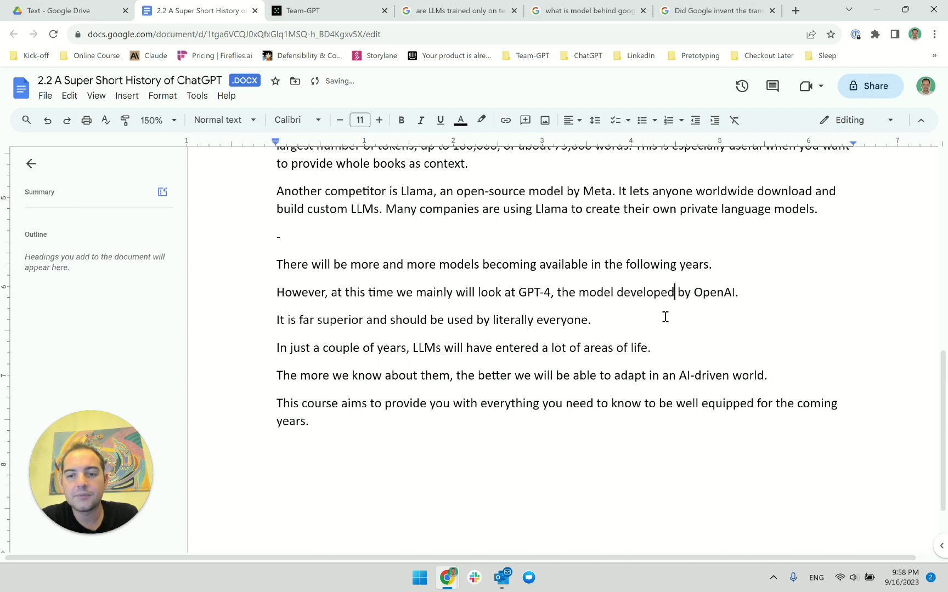
Copy the sentence about more models becoming available into the Team-GPT Part 2 chat and send it with the instruction "rephrase"
triple_click(464, 264)
key("ctrl+c")
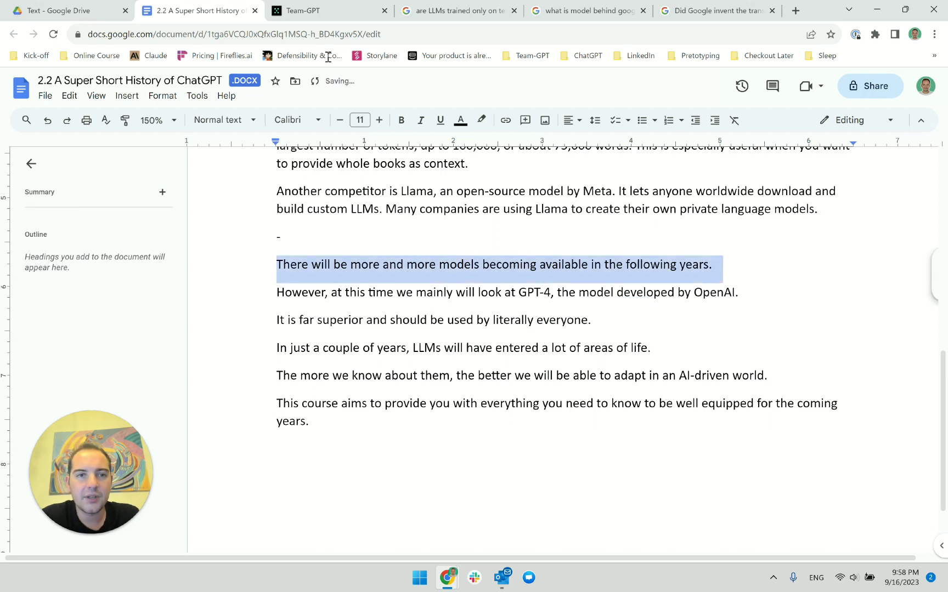
left_click(307, 10)
left_click(438, 546)
key("ctrl+v")
type("rephrase")
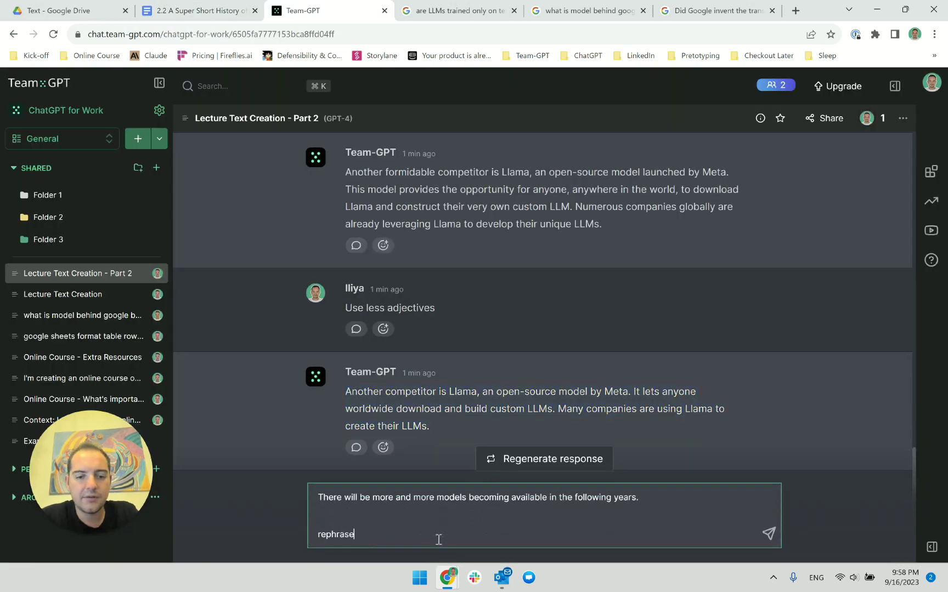
key("Return")
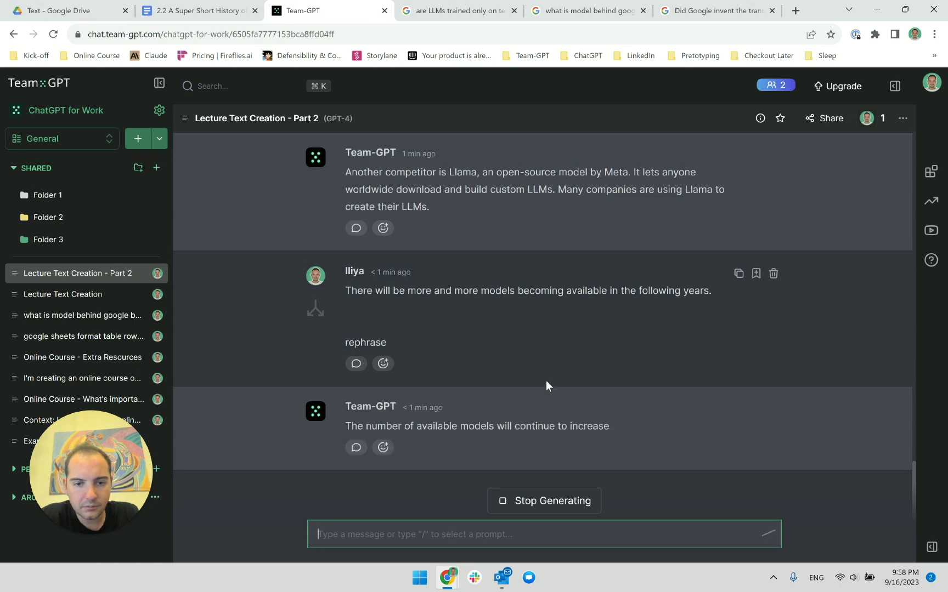
Draft a chat message reading "I'm trying to say: there will be more and more models available, more competition for ChatGPT, they might be better."
triple_click(432, 430)
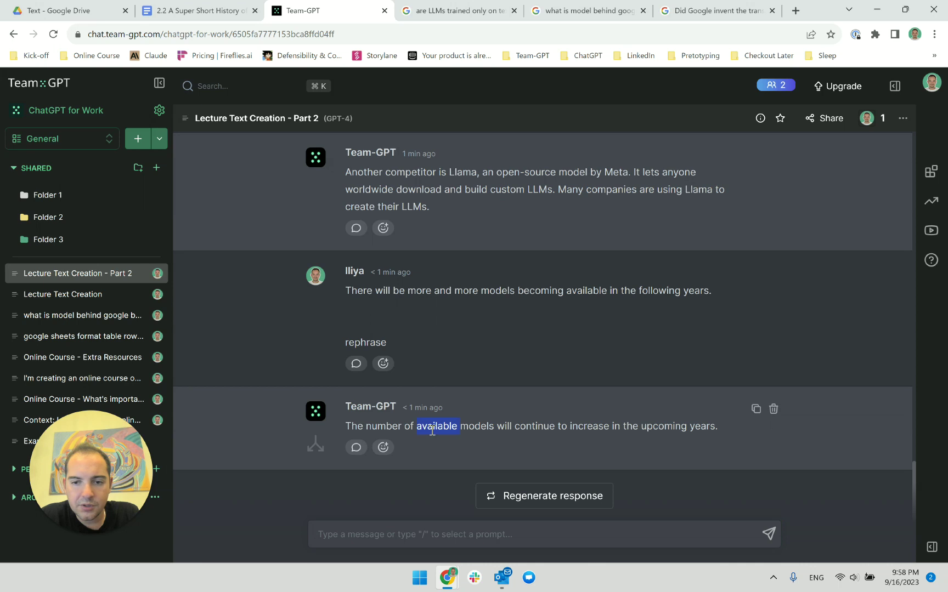
left_click(519, 428)
left_click(431, 538)
mouse_move(636, 272)
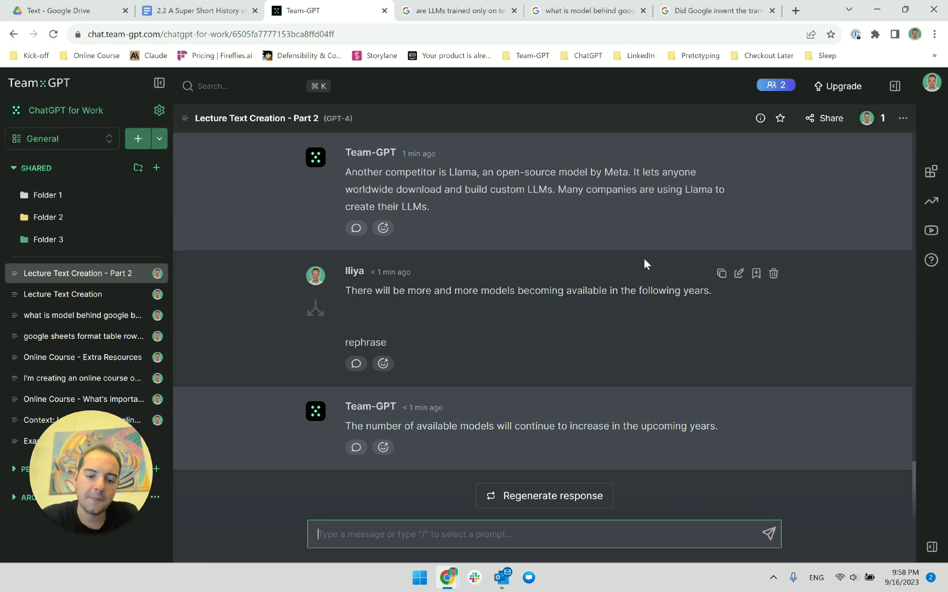
type("I'm trying to say")
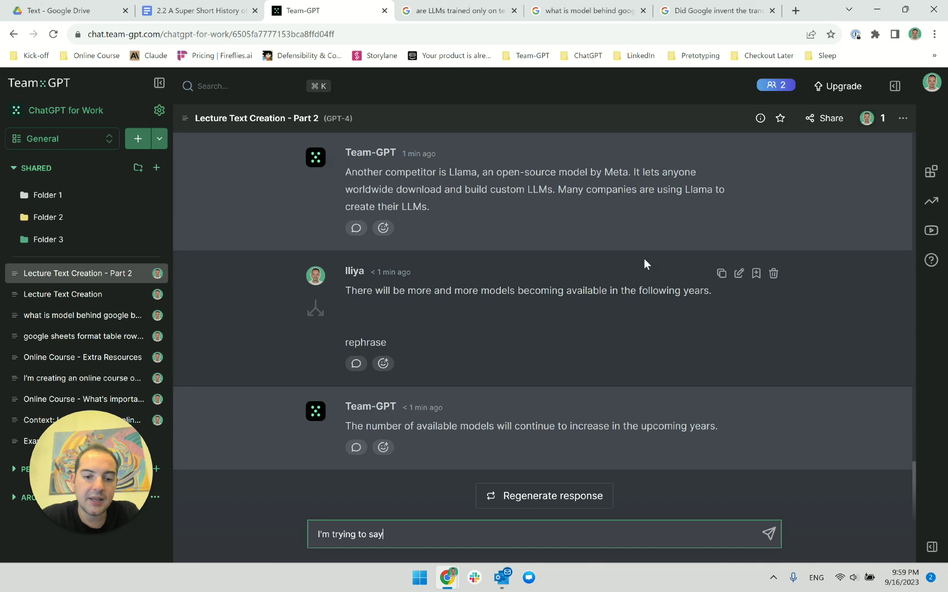
type(":")
key("shift+Return")
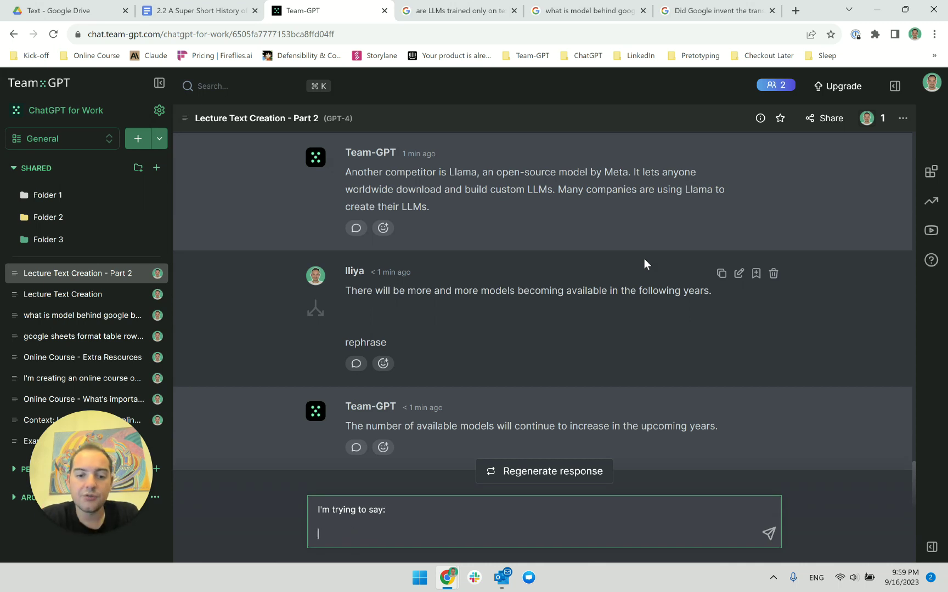
type("the ")
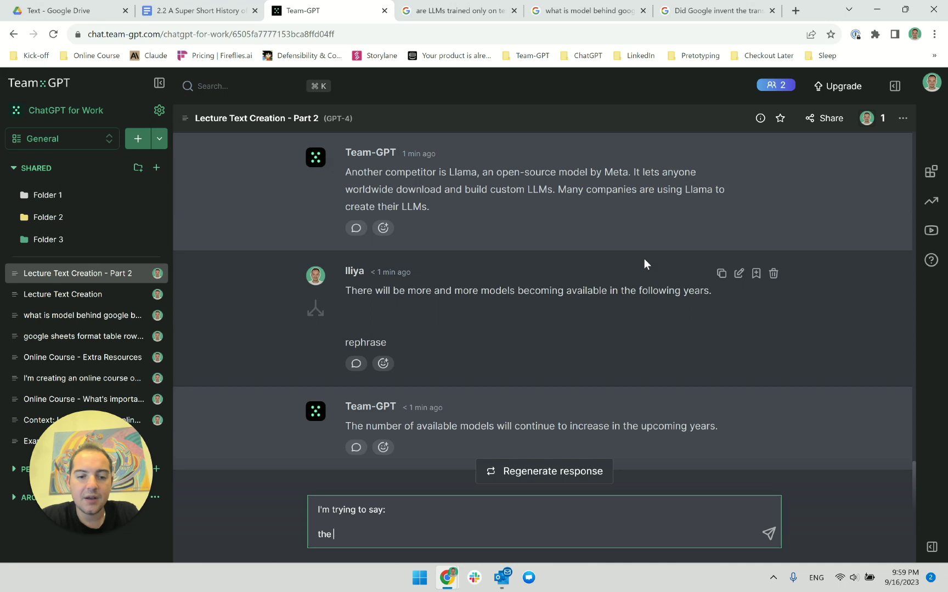
type("here will be more")
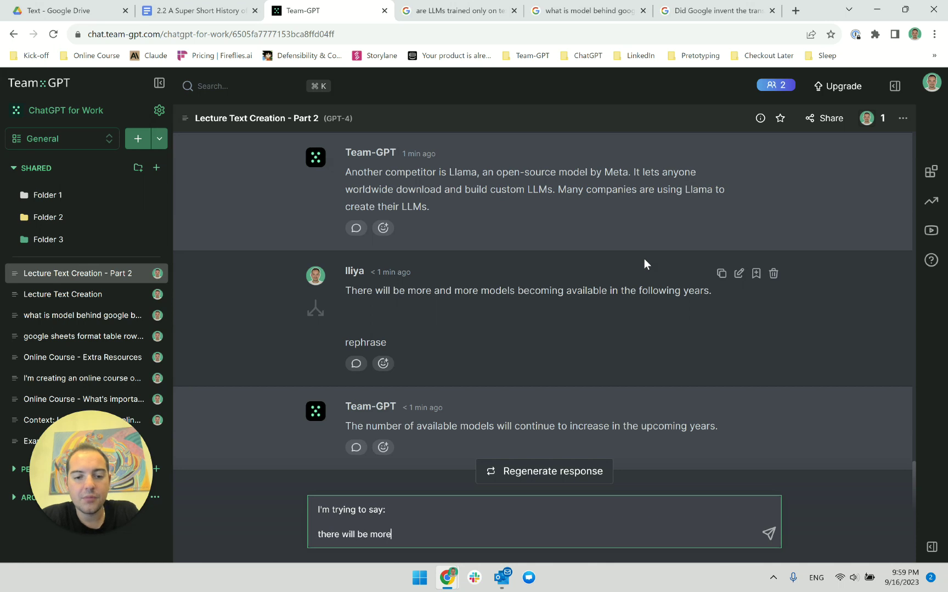
type(" and more models a")
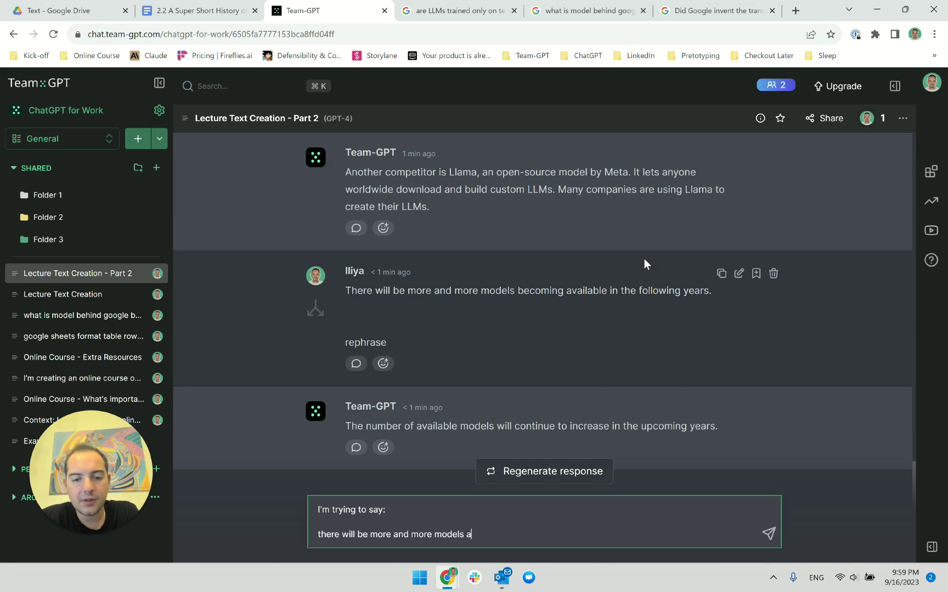
type("vailable , mo")
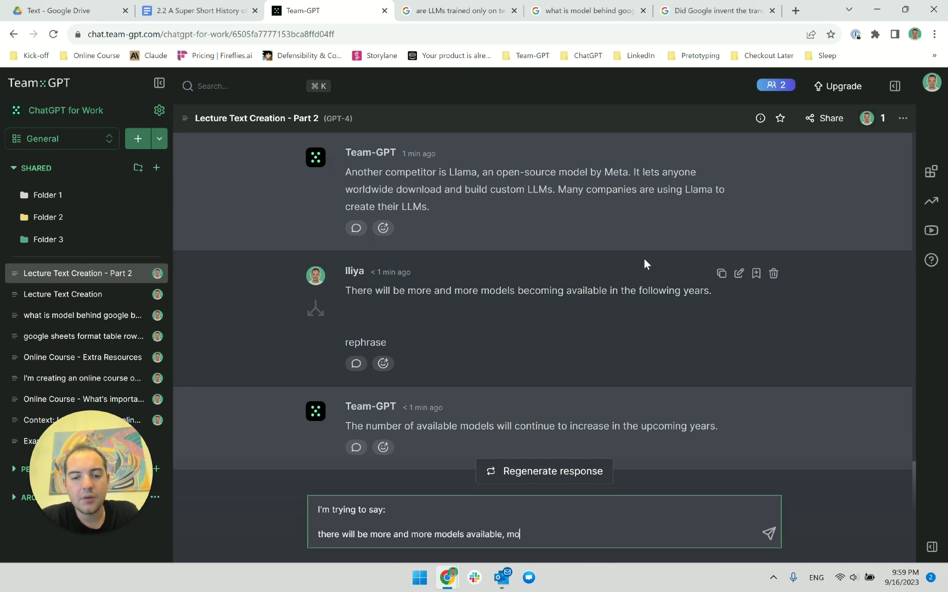
type("re competition for ChatGPT, ")
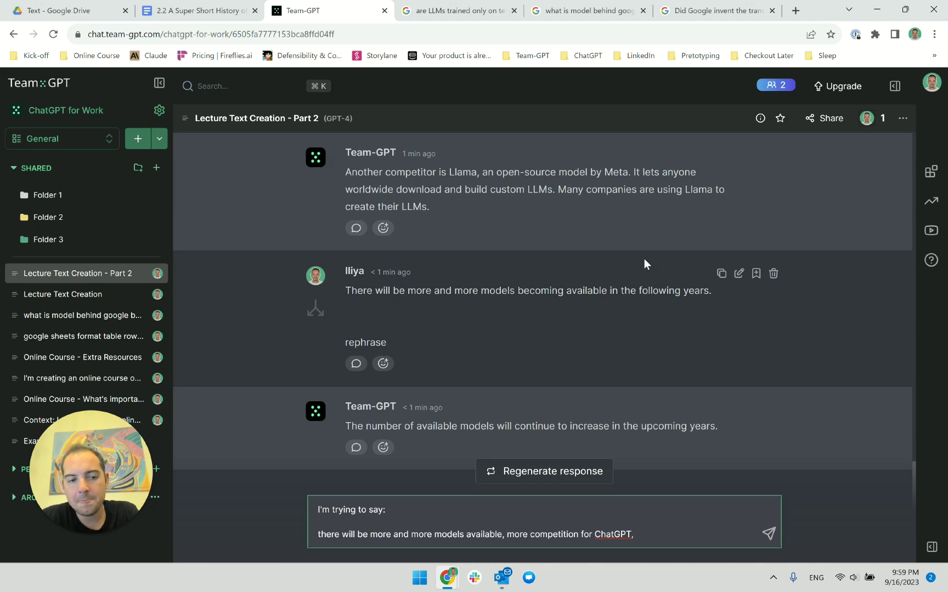
type("they might be btter.")
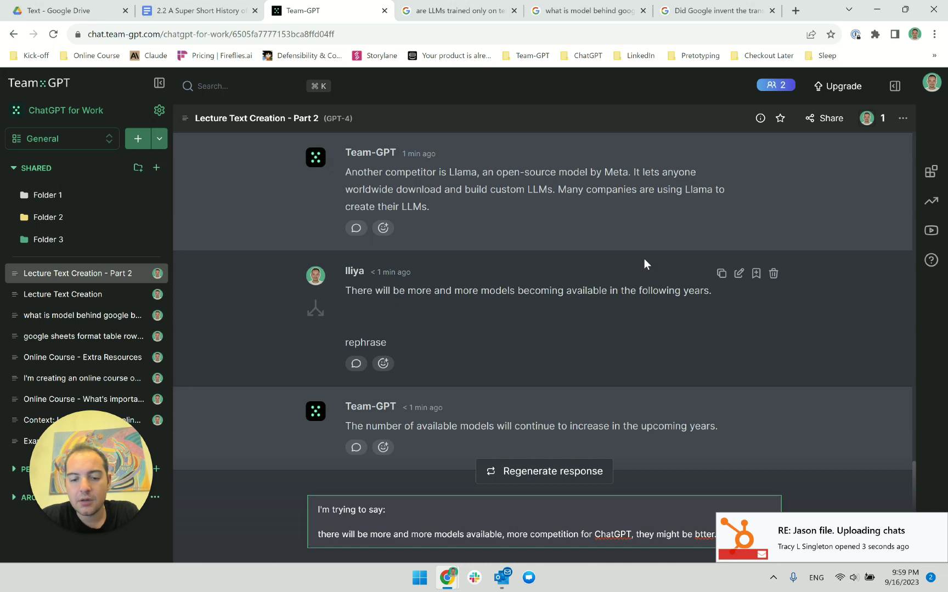
Correct "btter" to "better" in the chat draft and finish it with "Either way we will be focusing on GPt-4 at this time."
type("way")
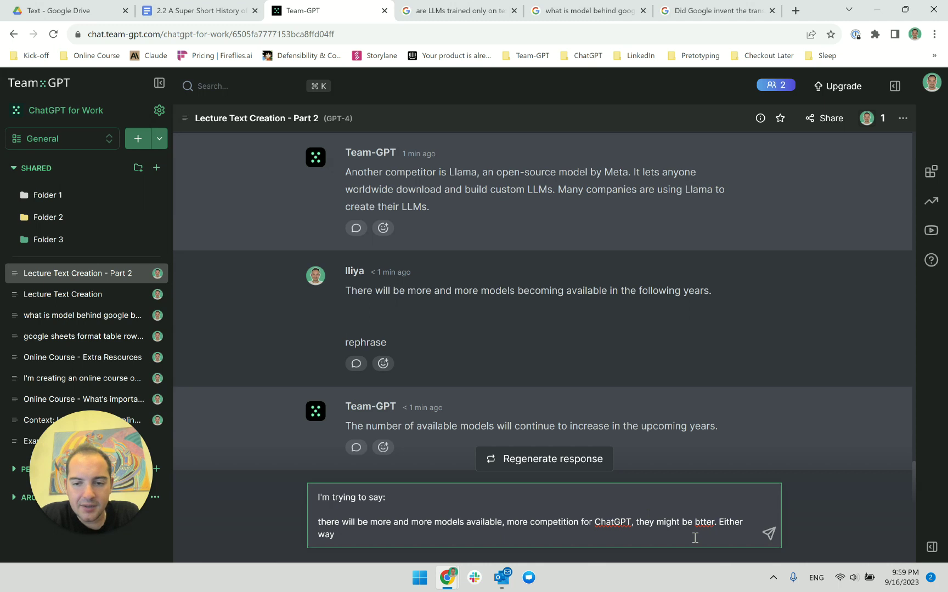
left_click(701, 523)
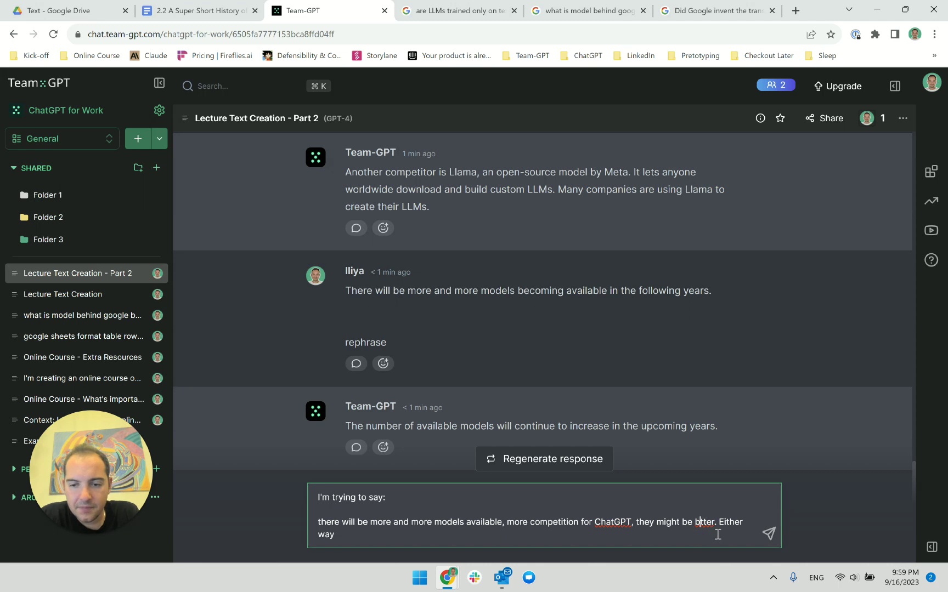
type("ther")
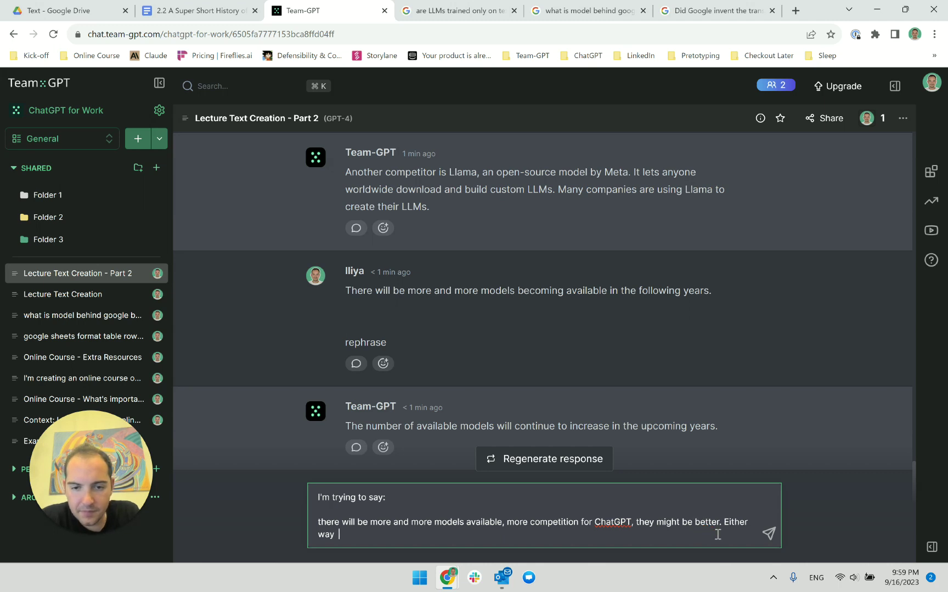
type(" way we will be foc")
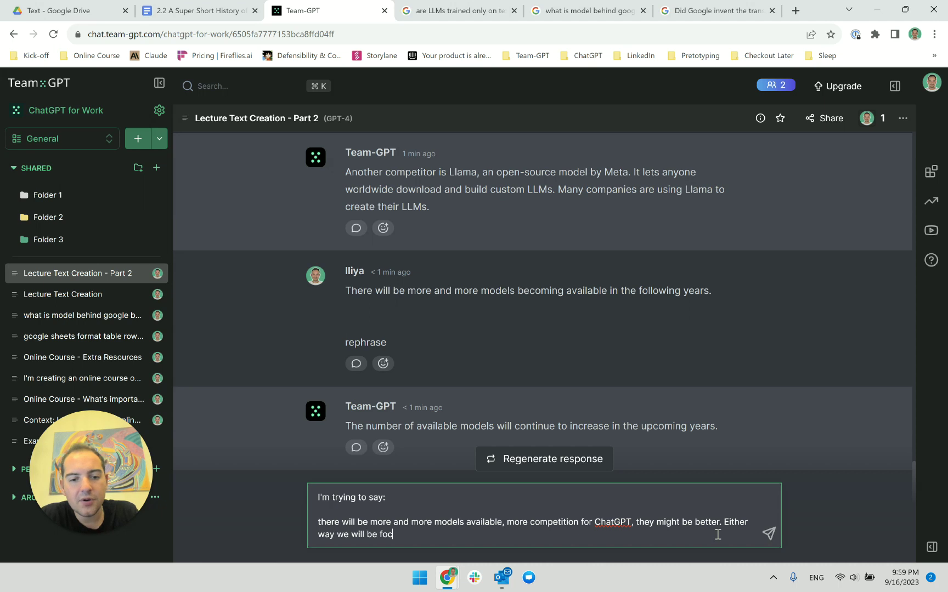
type("using on GPt-4")
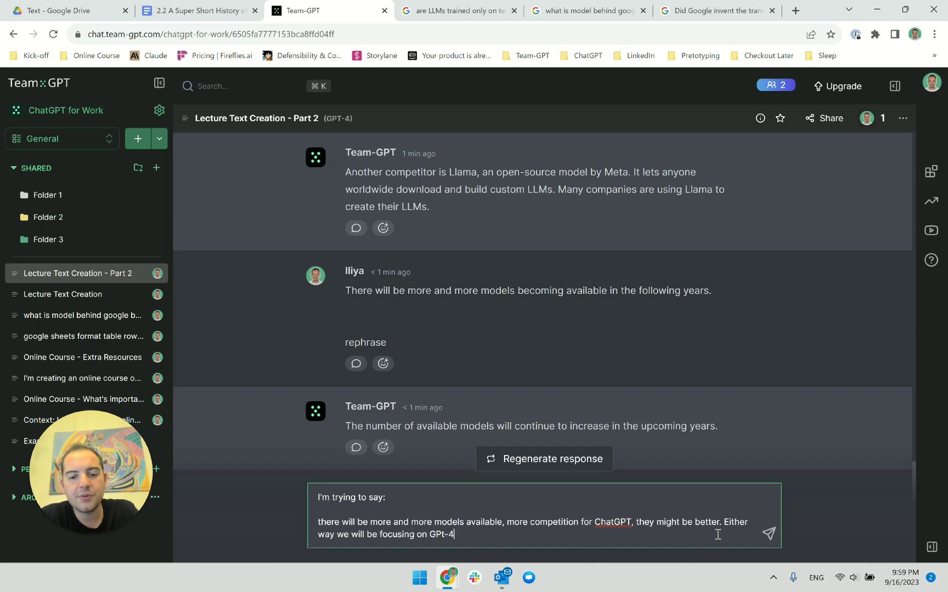
type(" at this time.")
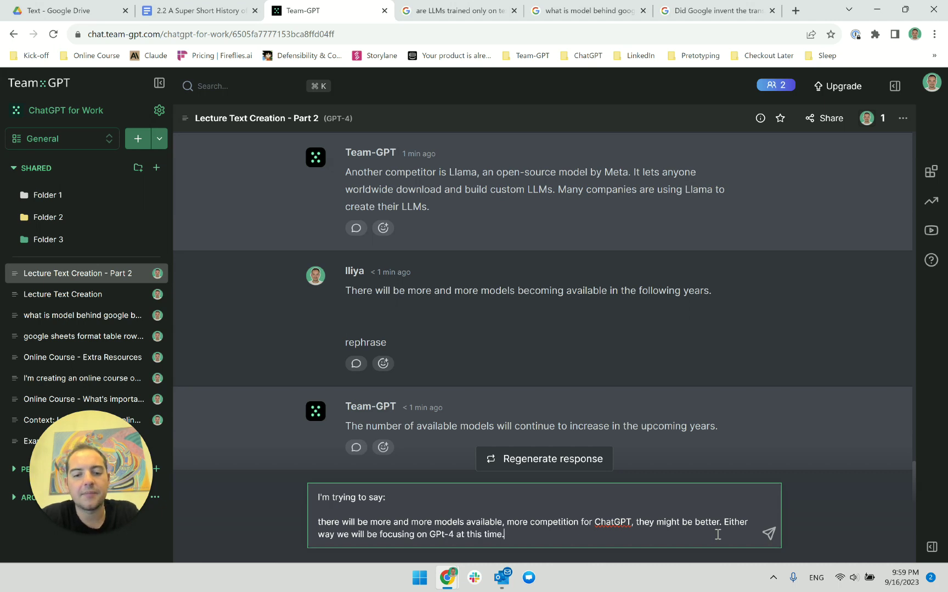
Add "Finish with:" to the draft, followed by the document's sentence about mainly looking at GPT-4, and send the message
key("shift+Return")
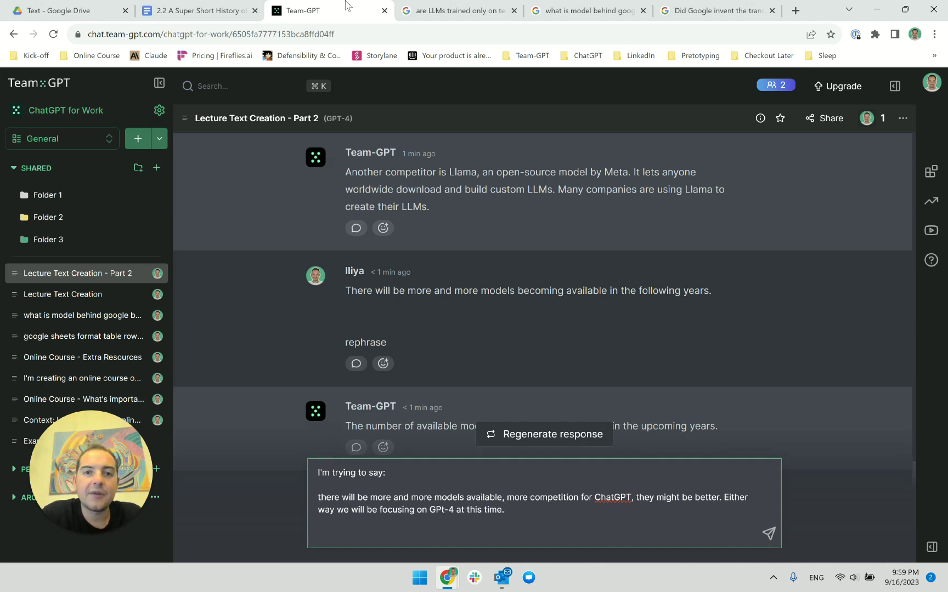
left_click(198, 11)
triple_click(482, 296)
key("ctrl+c")
left_click(302, 8)
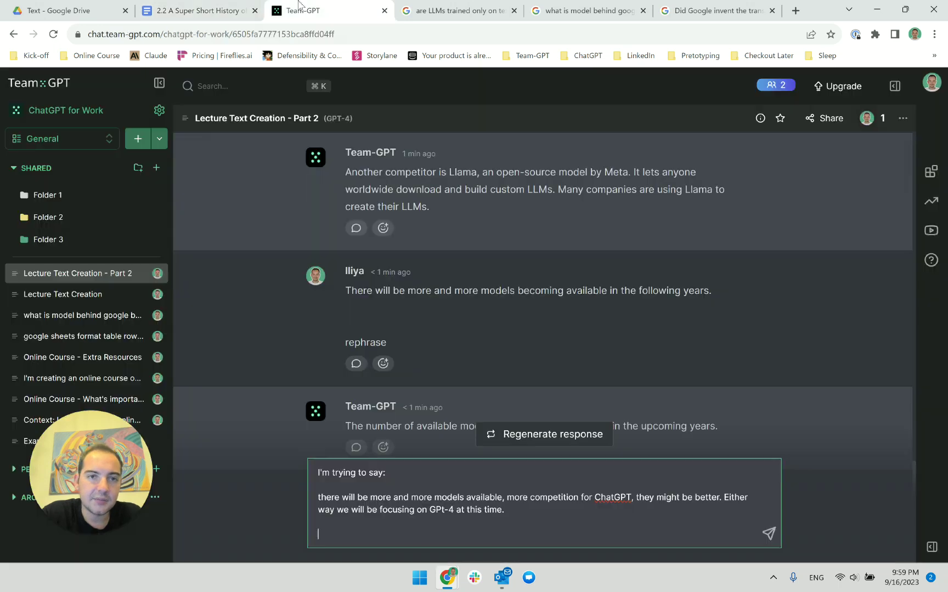
type("Finis")
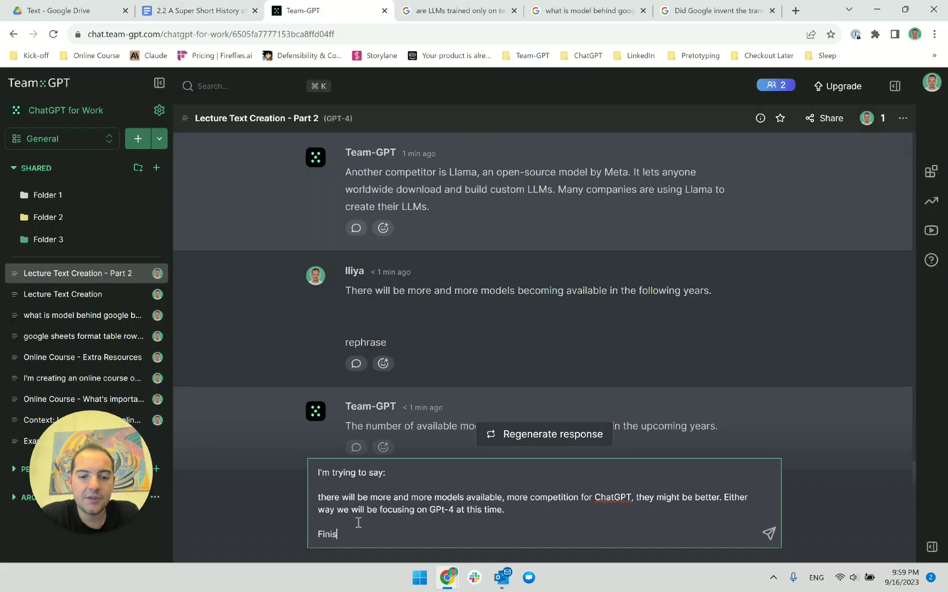
type("h with:")
key("Return")
key("Return")
key("ctrl+v")
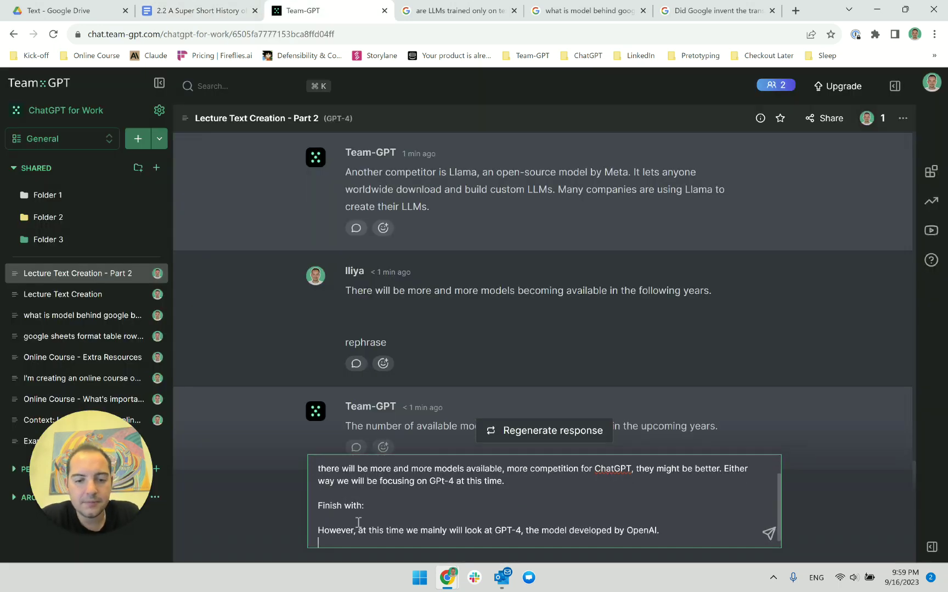
key("Return")
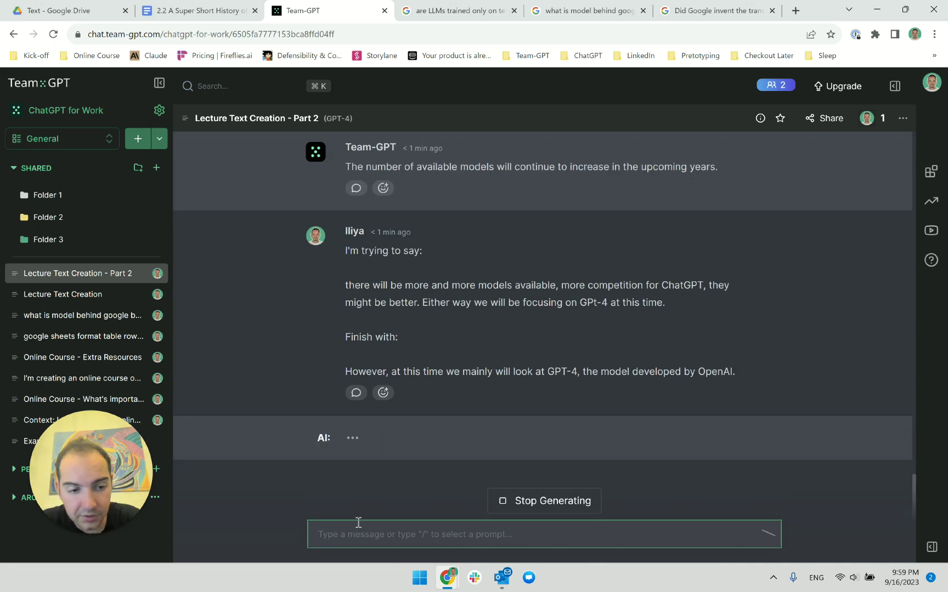
Try joining the GPT-4 sentence to the sentence about more models in the lecture document
left_click(214, 12)
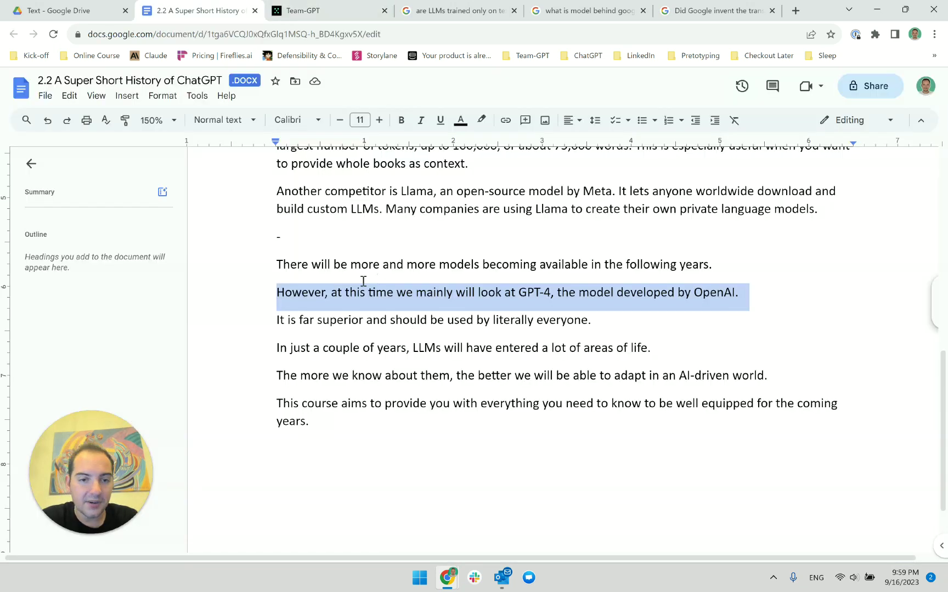
left_click(275, 298)
key("BackSpace")
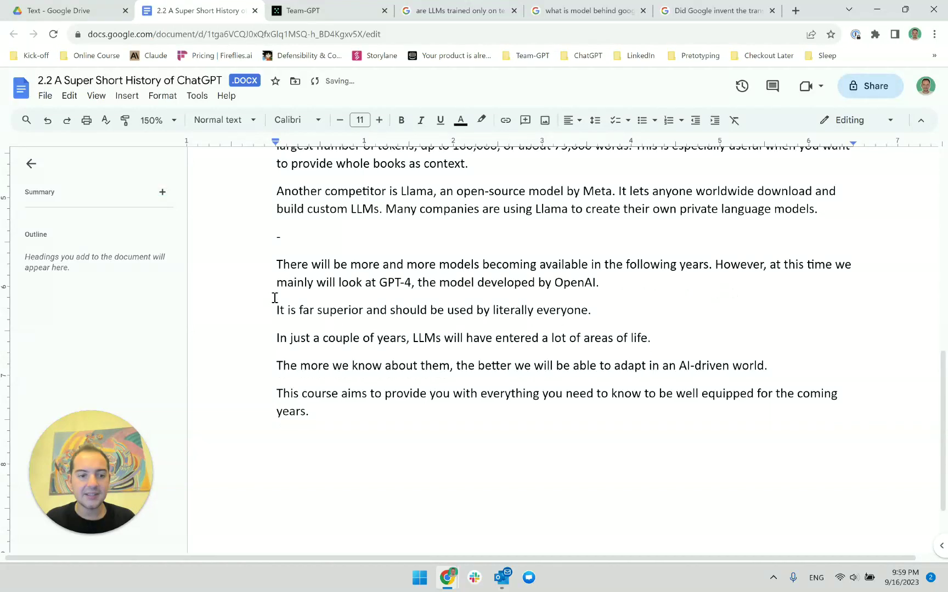
key("Return")
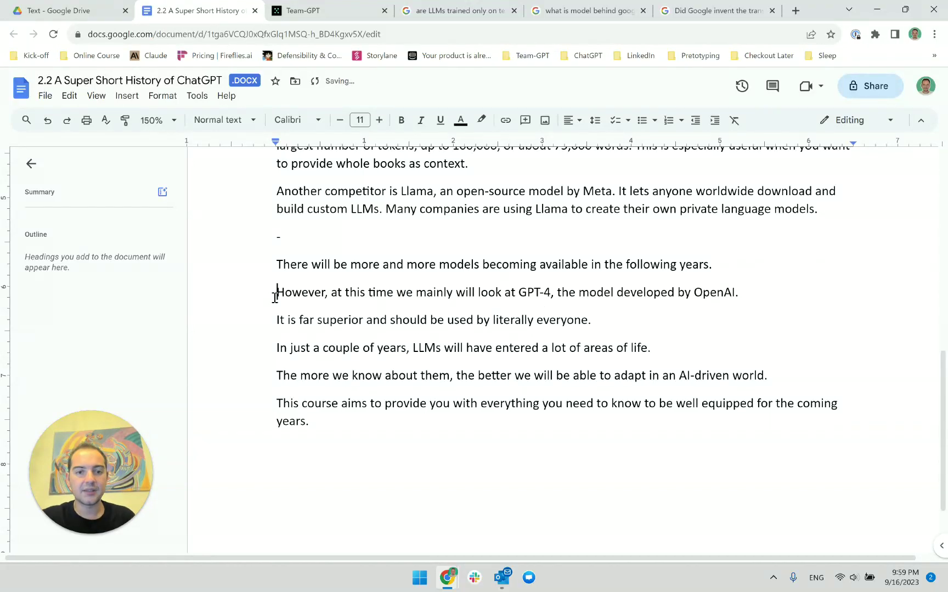
triple_click(305, 268)
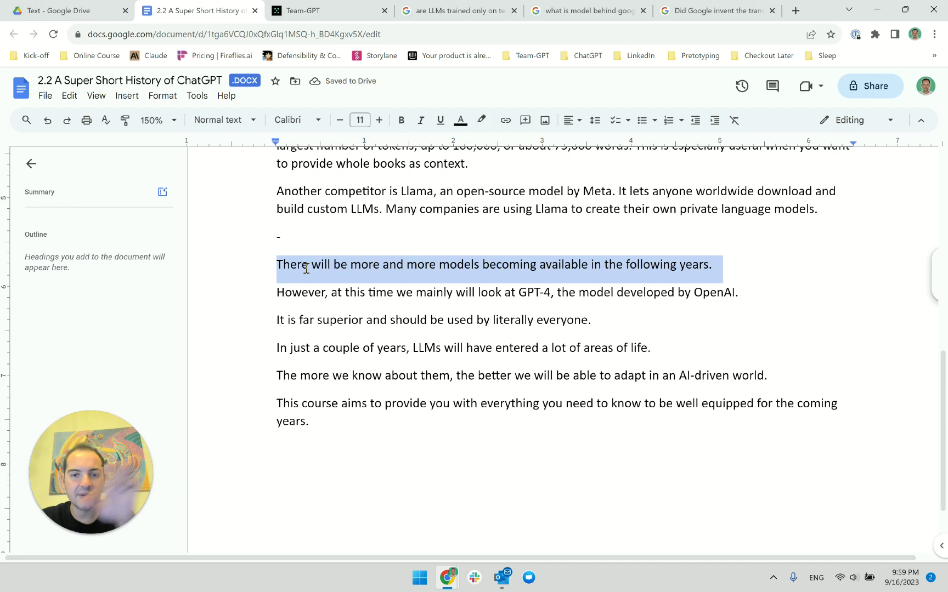
triple_click(368, 292)
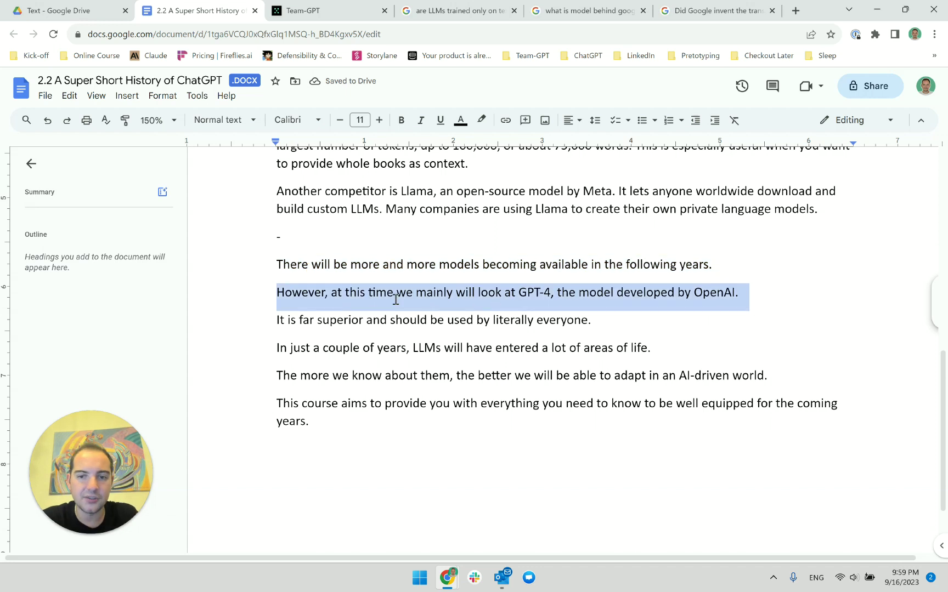
Review the Team-GPT reply about upcoming models, competition for ChatGPT and the focus on GPT-4
left_click(310, 5)
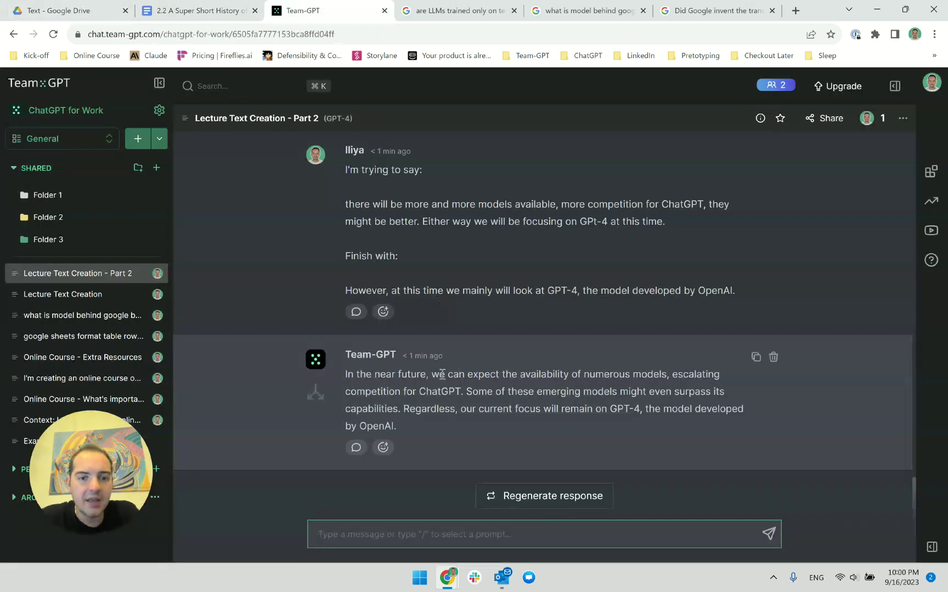
double_click(439, 374)
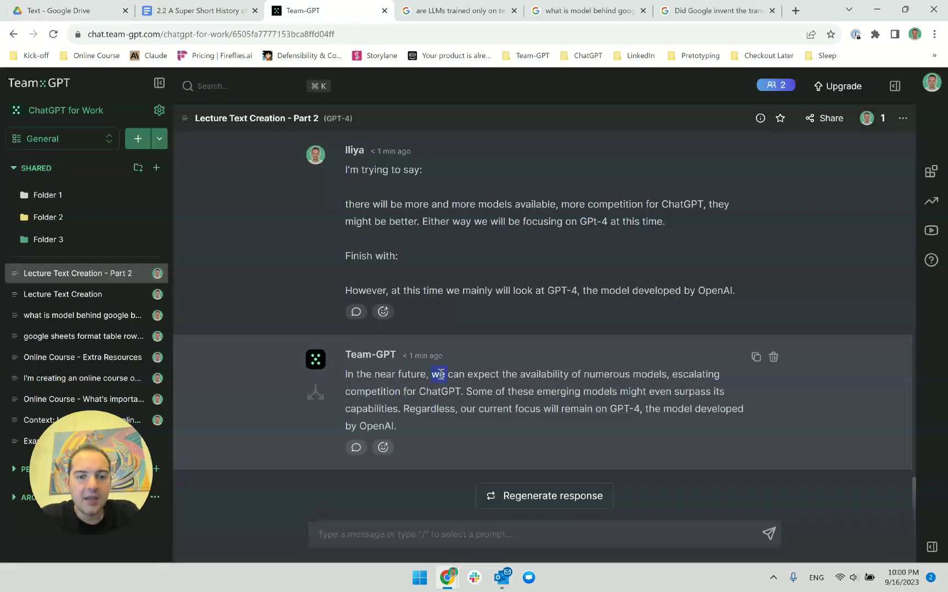
left_click(438, 398)
triple_click(462, 398)
left_click(473, 394)
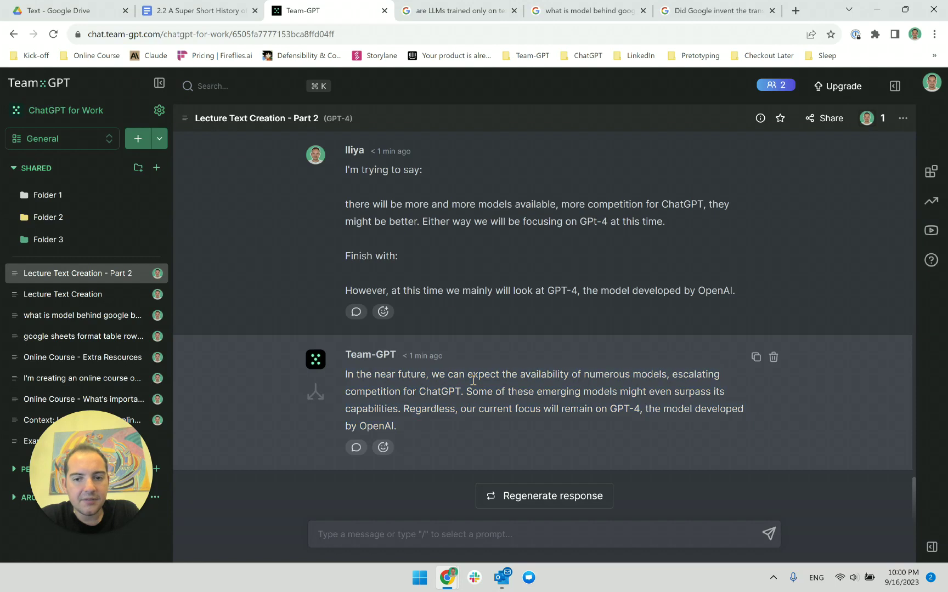
triple_click(489, 391)
left_click(518, 383)
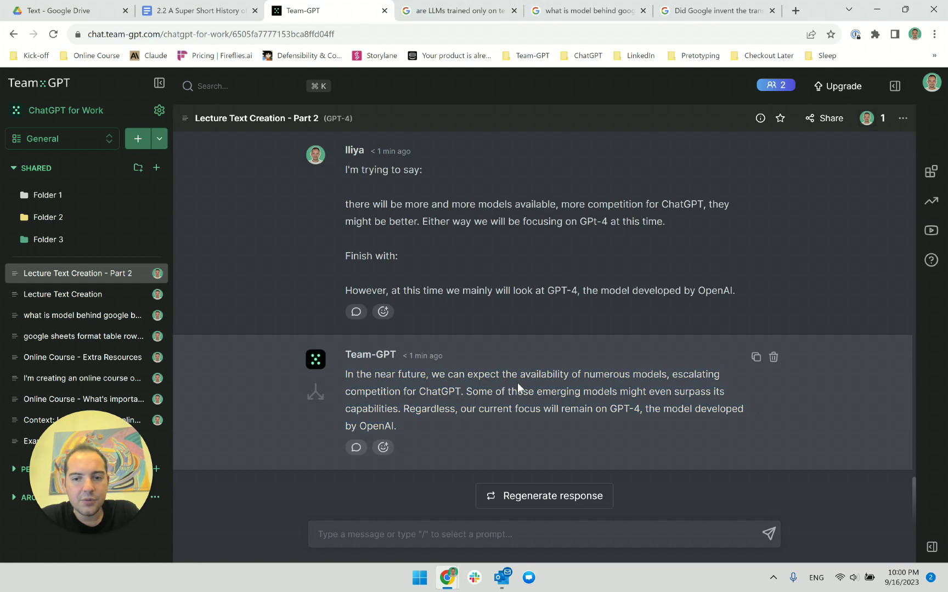
double_click(455, 393)
left_click(459, 399)
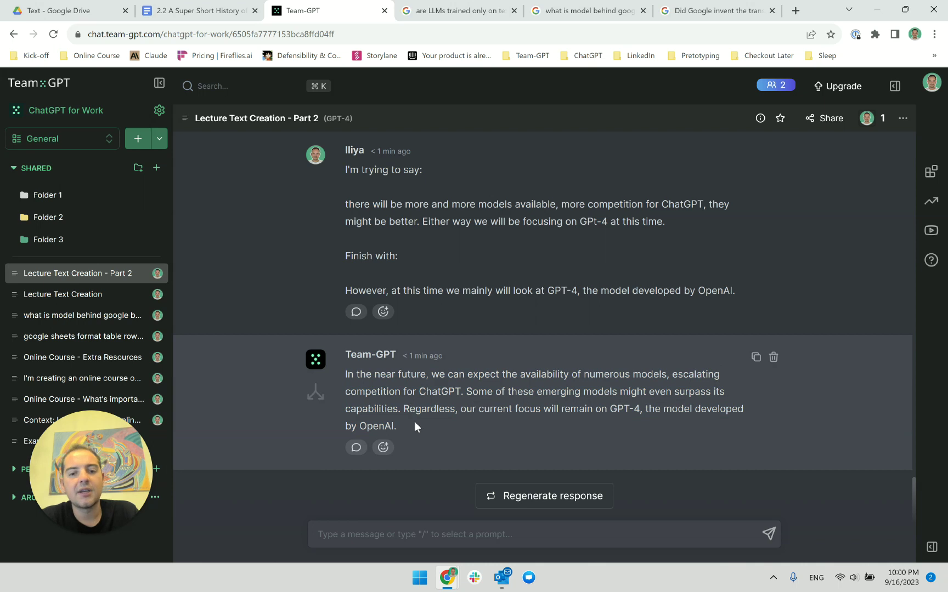
triple_click(516, 425)
left_click(540, 423)
triple_click(561, 426)
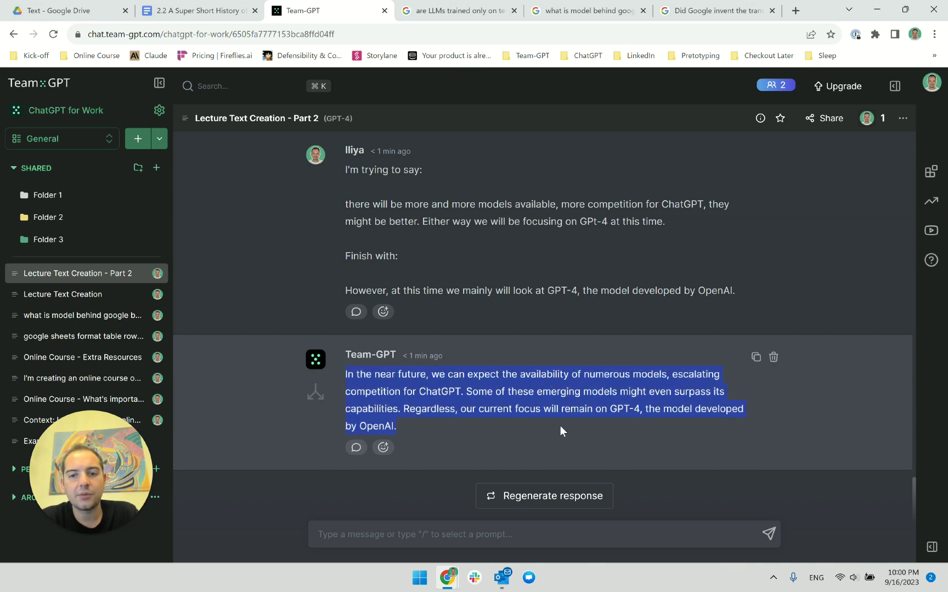
left_click(580, 435)
Regenerate the last chat response and stop the generation partway through
left_click(437, 541)
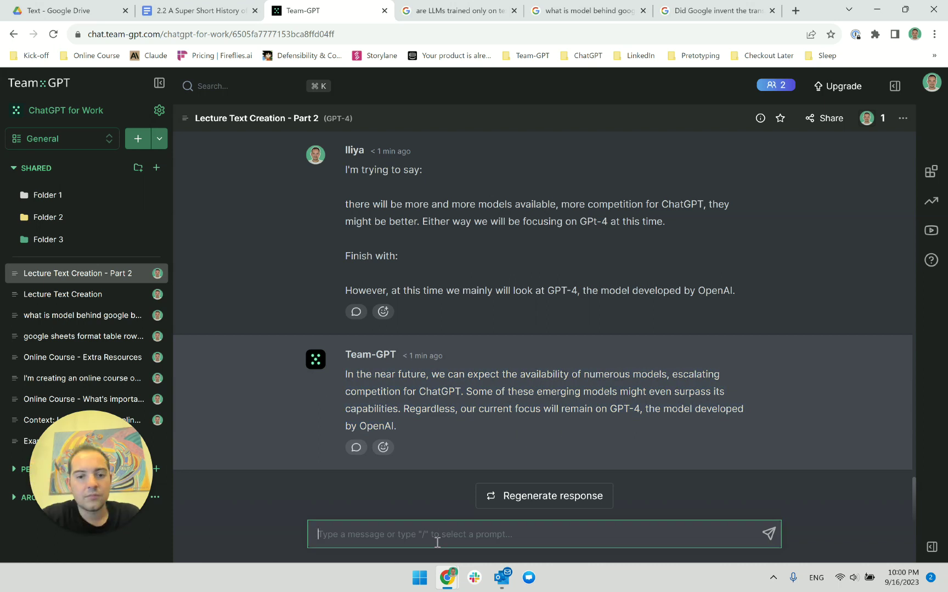
type("sss")
key("BackSpace")
key("BackSpace")
key("BackSpace")
left_click(528, 497)
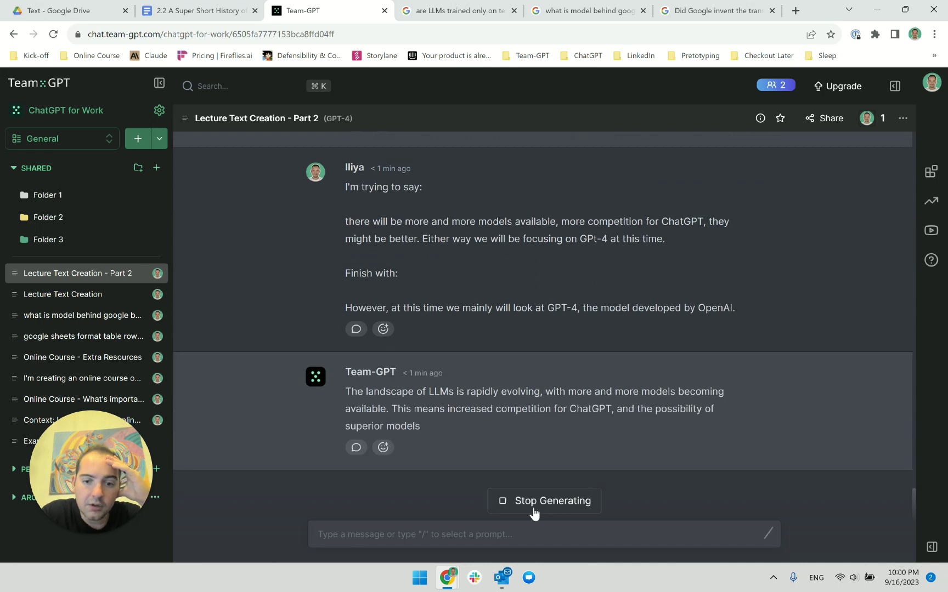
left_click(533, 508)
Send the chat instruction "Simple words less adjectives" to get a plainer version of the text
left_click(470, 542)
type("Simple words less adjectives")
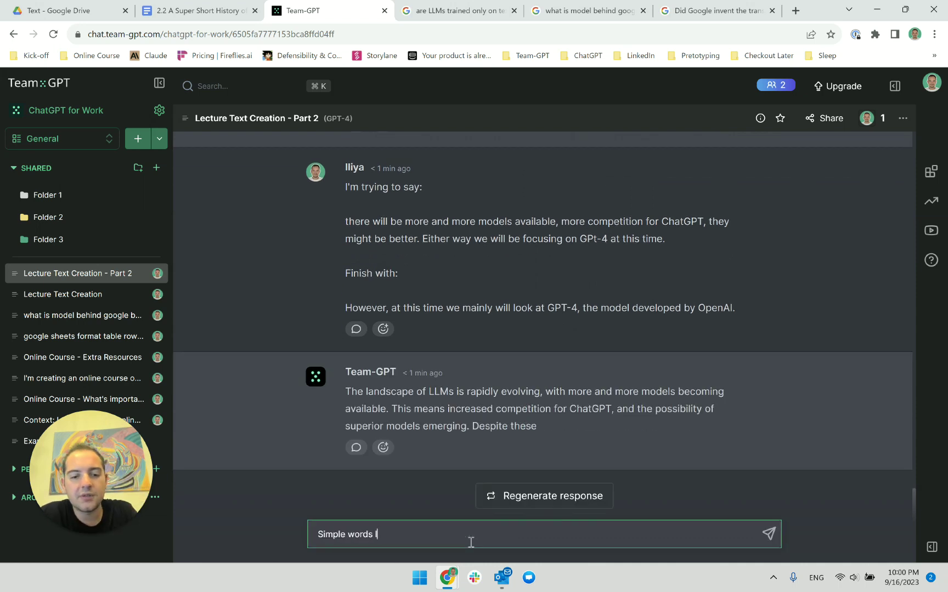
key("Return")
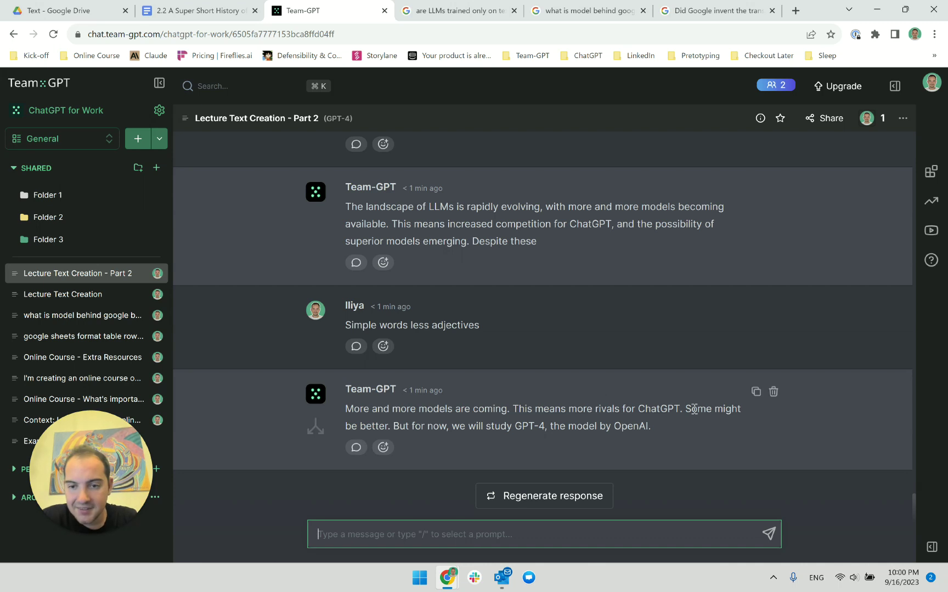
Replace the document's two sentences about upcoming models and GPT-4 with the simplified chat reply, pasted from Team-GPT
left_click_drag(346, 409, 667, 423)
key("ctrl+c")
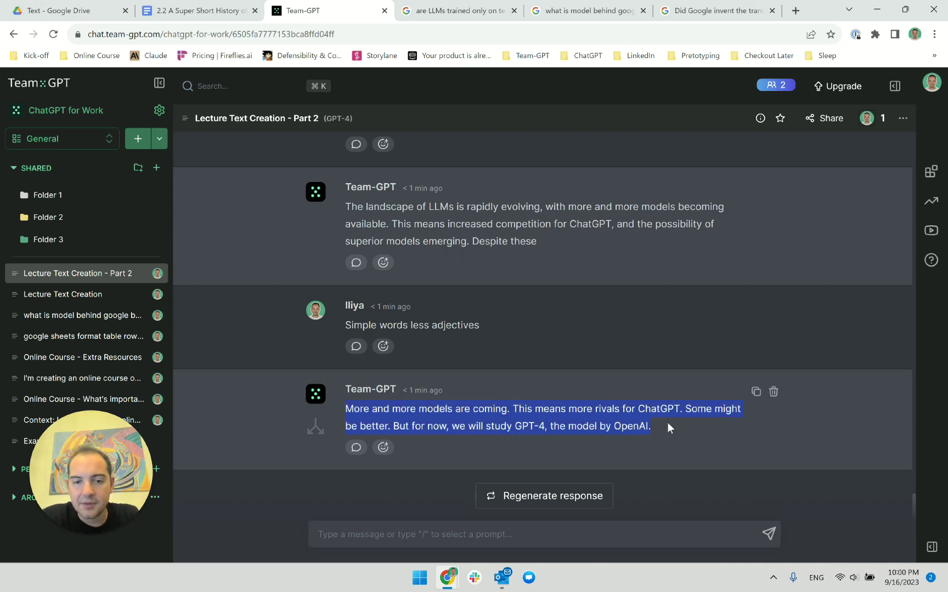
left_click(225, 10)
left_click_drag(277, 282, 752, 295)
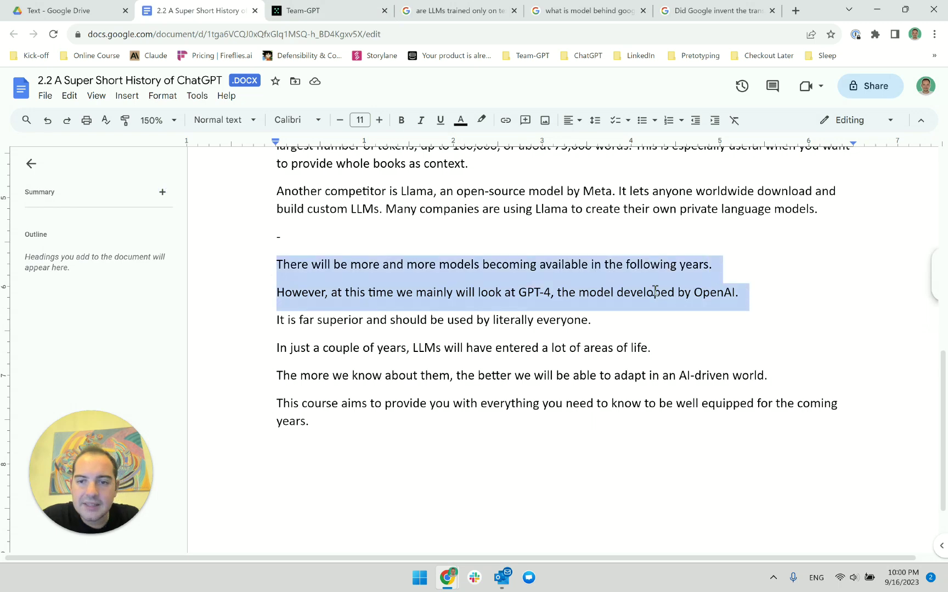
right_click(654, 290)
left_click(708, 310)
left_click(453, 265)
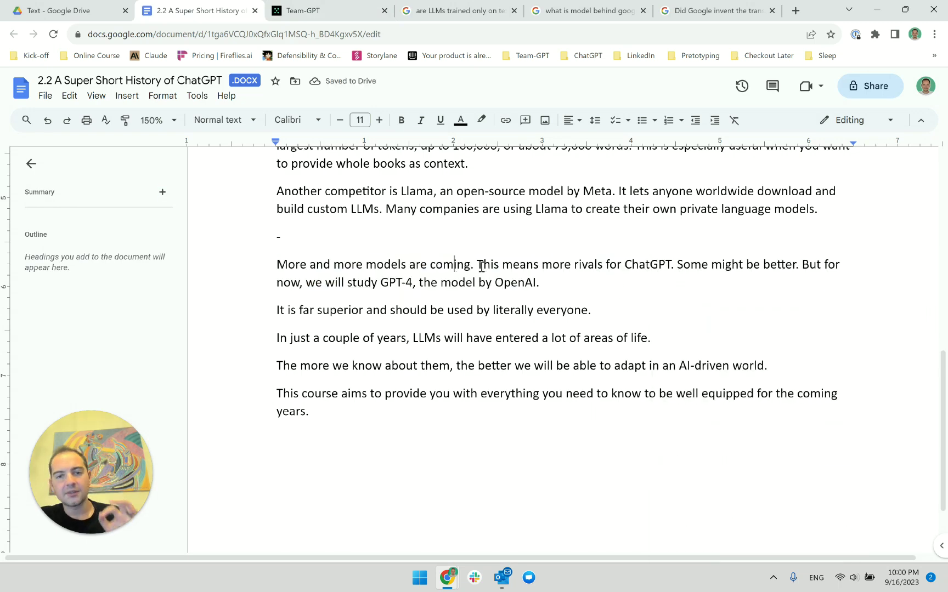
left_click(479, 266)
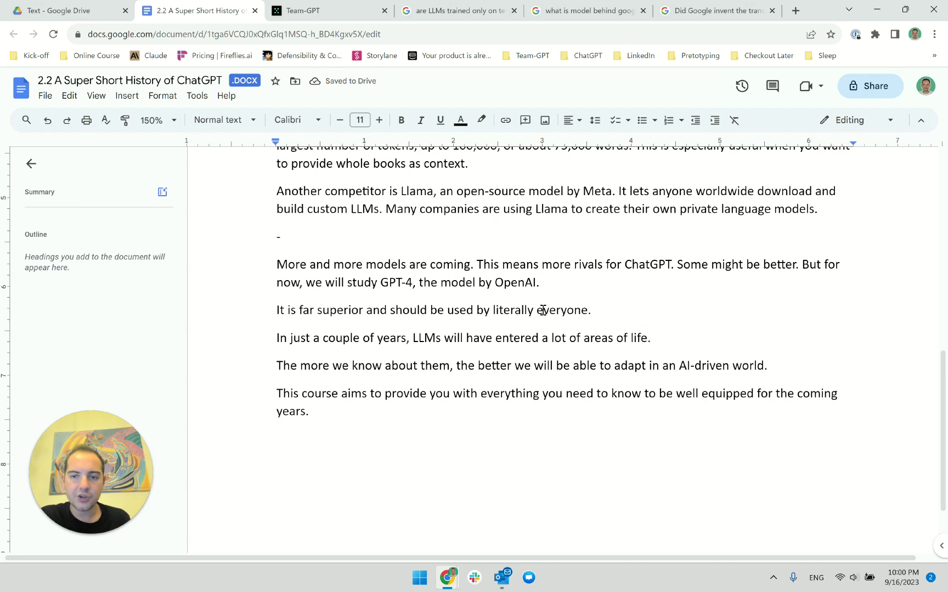
left_click(608, 285)
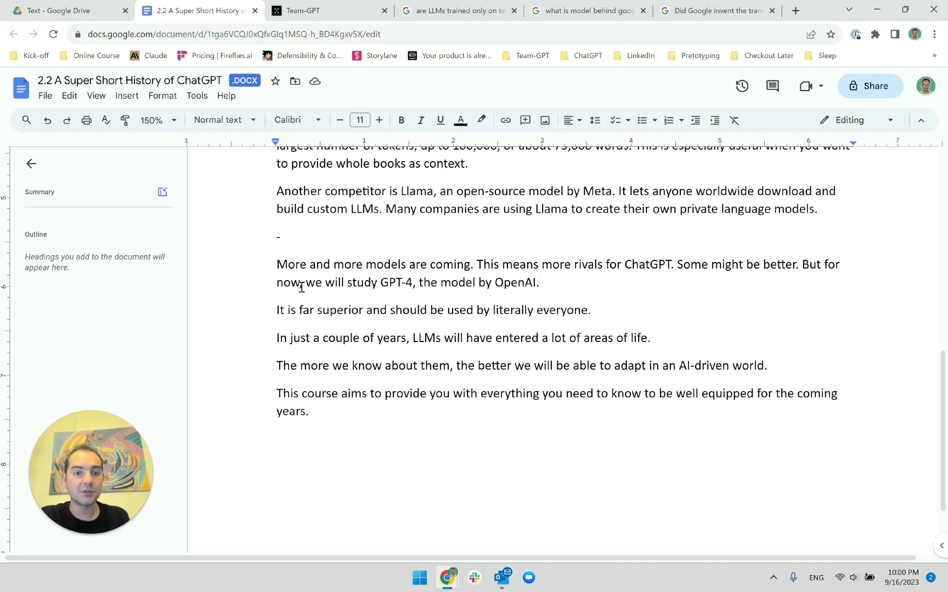
Move the sentence starting "But for now" into its own paragraph and make it bold
left_click(803, 264)
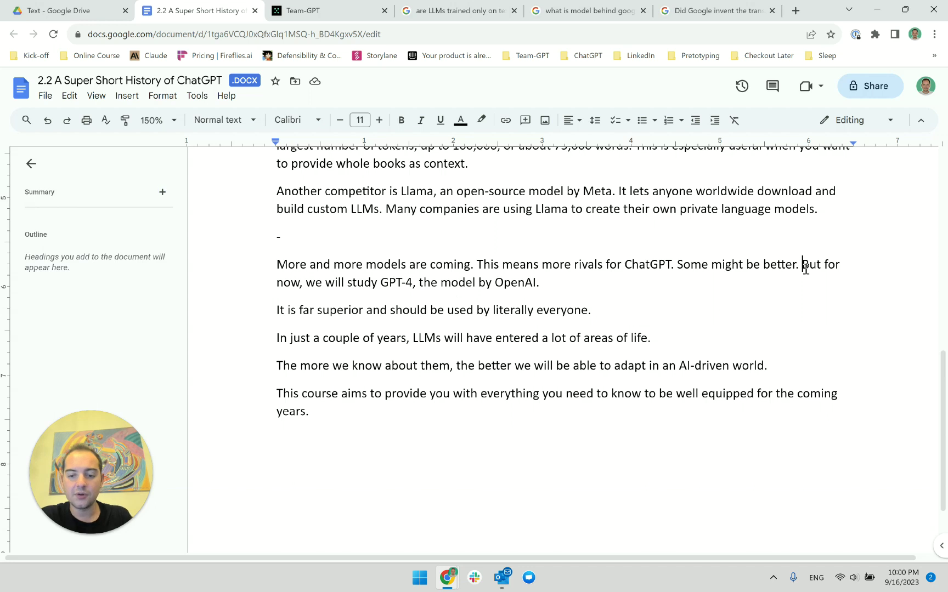
key("Return")
key("shift+End")
key("ctrl+b")
key("Left")
Reword the bold sentence by replacing "now" with "this course" and inserting "developed" before "by OpenAI"
key("ctrl+Right")
key("ctrl+Right")
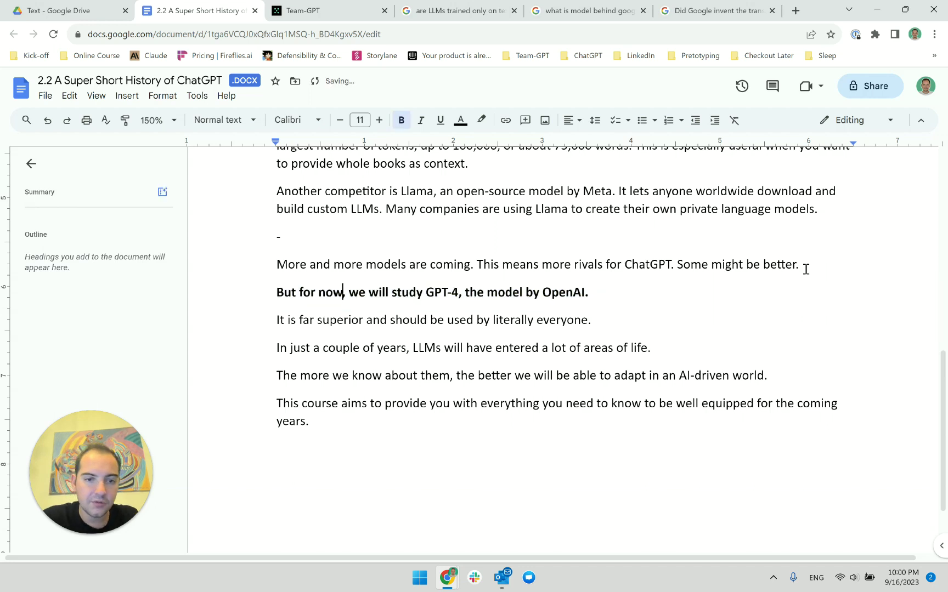
key("BackSpace")
key("BackSpace")
key("BackSpace")
type("this course")
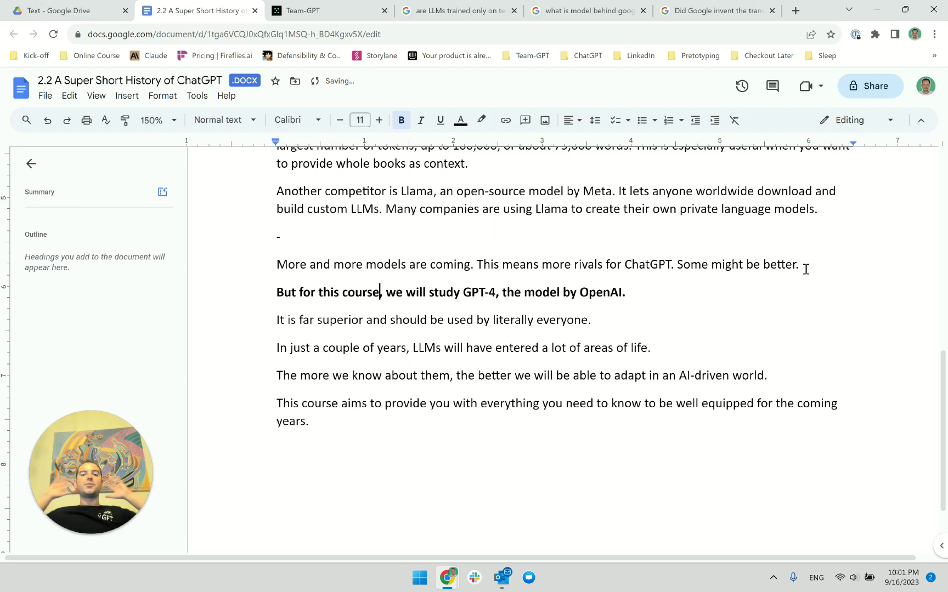
left_click(564, 296)
type("developed")
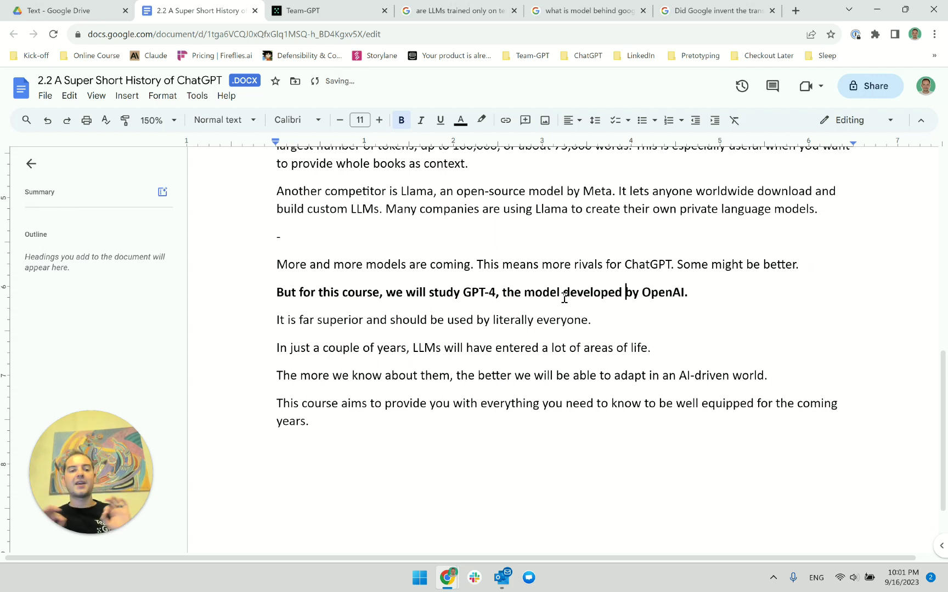
Switch to Team-GPT and review the Part 2 chat history from the original lecture draft through to the latest reply
left_click(324, 10)
left_click(187, 10)
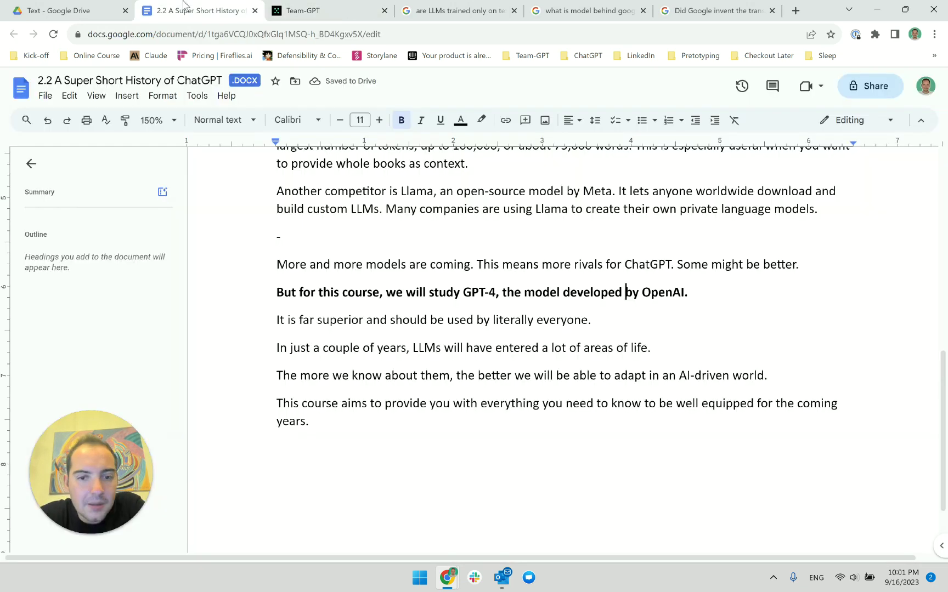
left_click(834, 265)
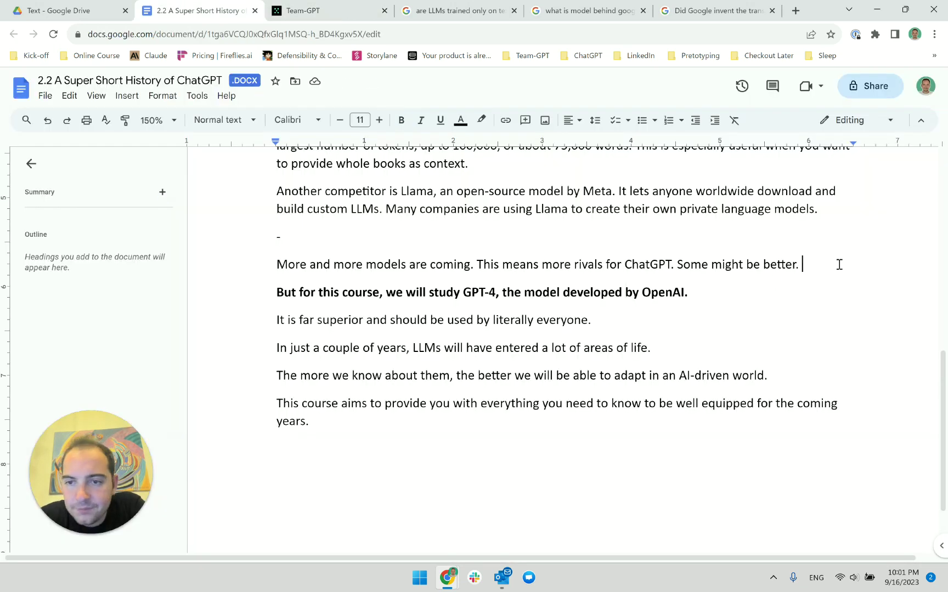
left_click(307, 11)
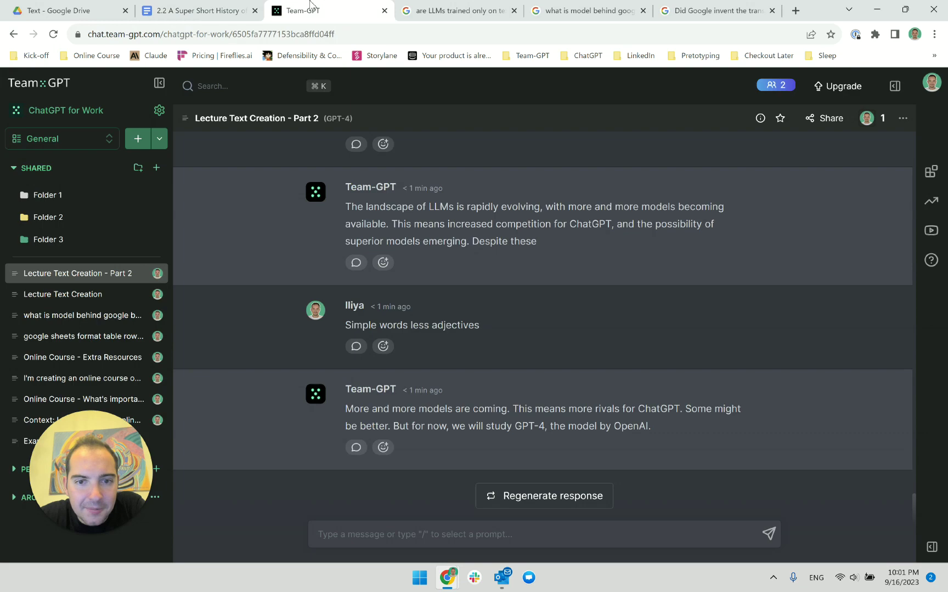
scroll(474, 415, "up", 10)
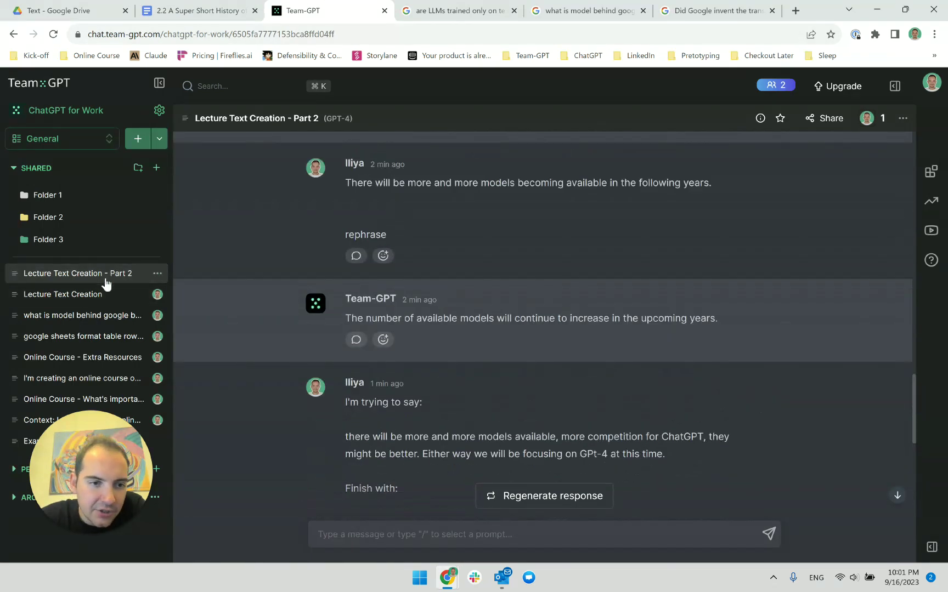
scroll(440, 340, "up", 15)
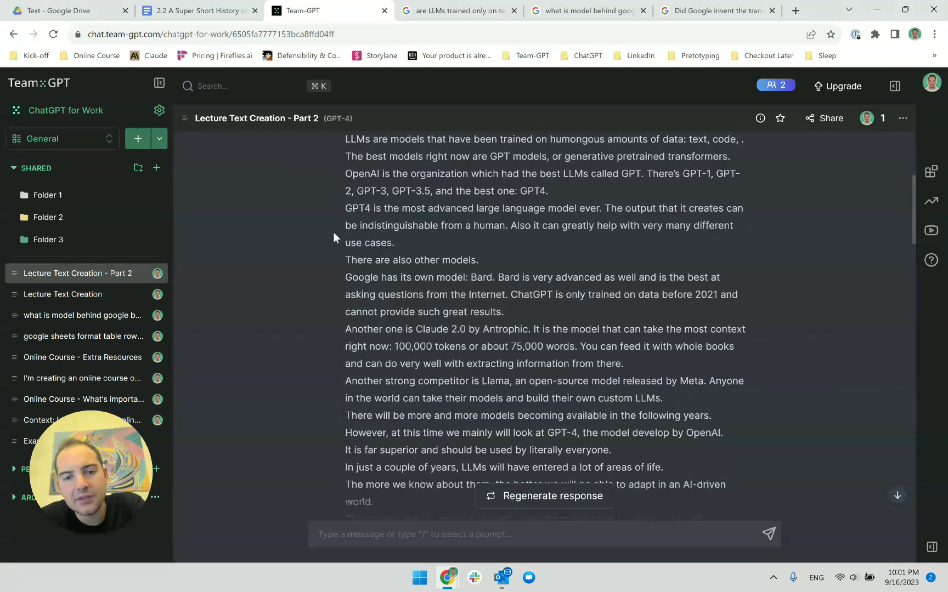
scroll(546, 282, "up", 4)
scroll(413, 278, "down", 12)
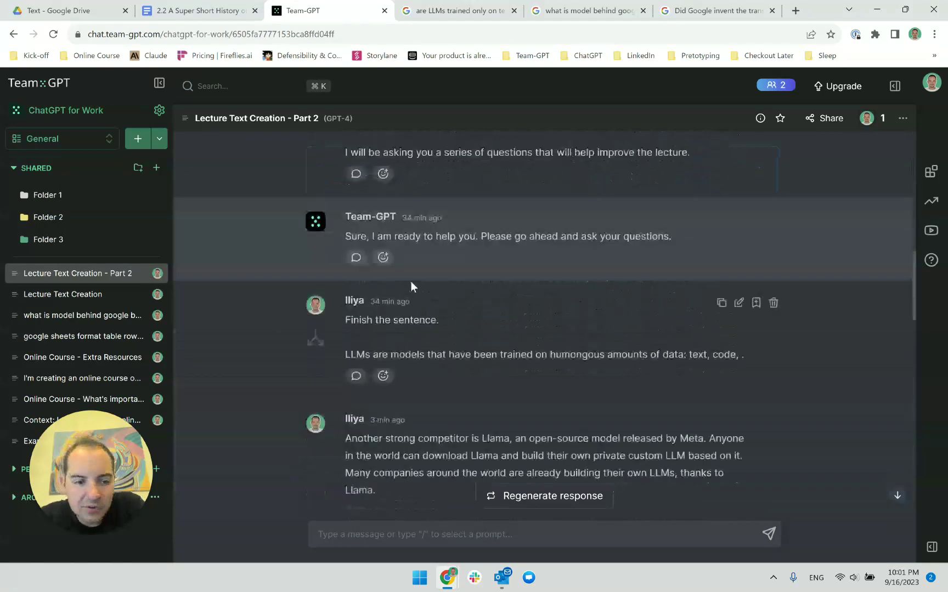
scroll(410, 281, "down", 15)
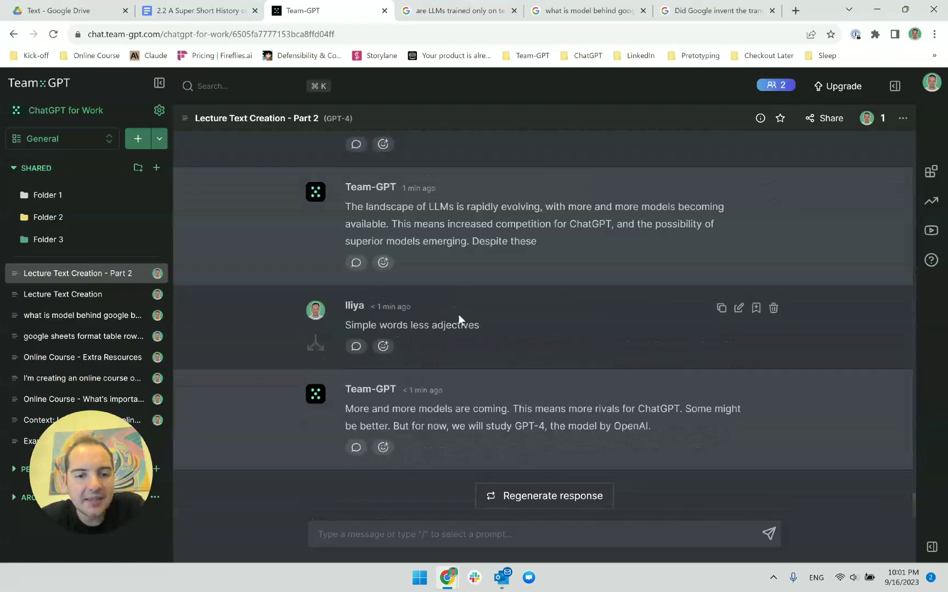
Reread the "I'm trying to say" message and its "Finish with" line, and compare them with the latest simplified reply
scroll(459, 320, "up", 3)
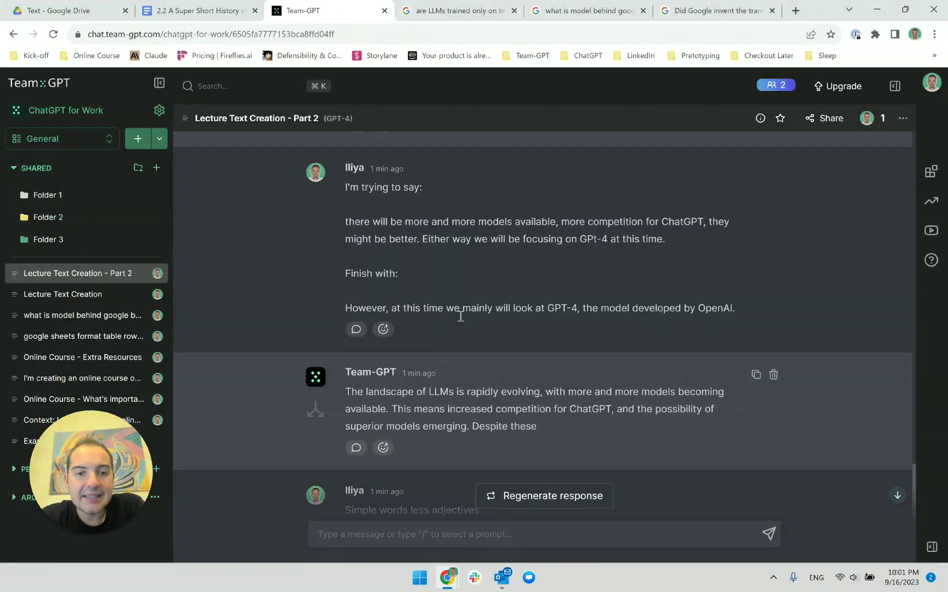
left_click_drag(346, 195, 703, 254)
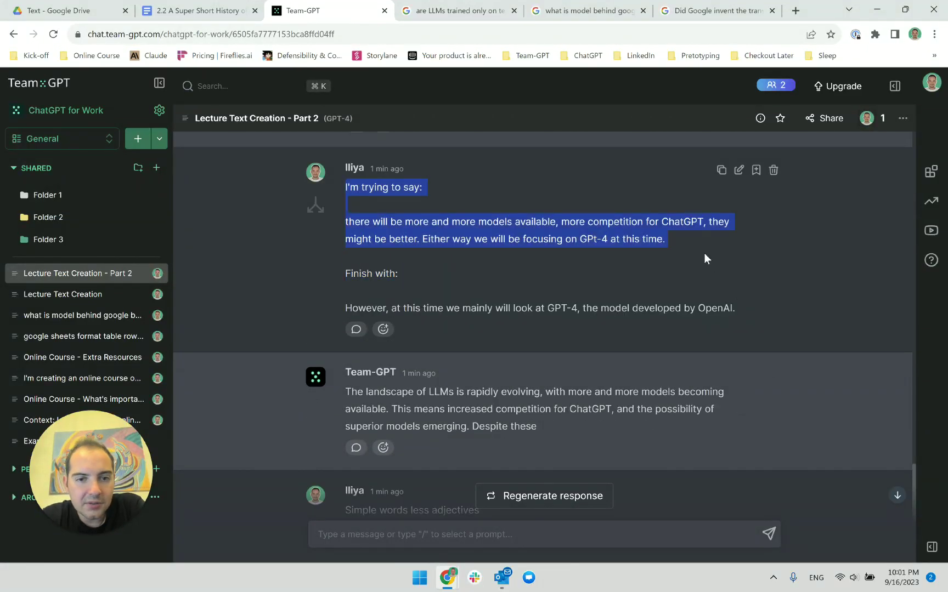
left_click(704, 254)
triple_click(404, 230)
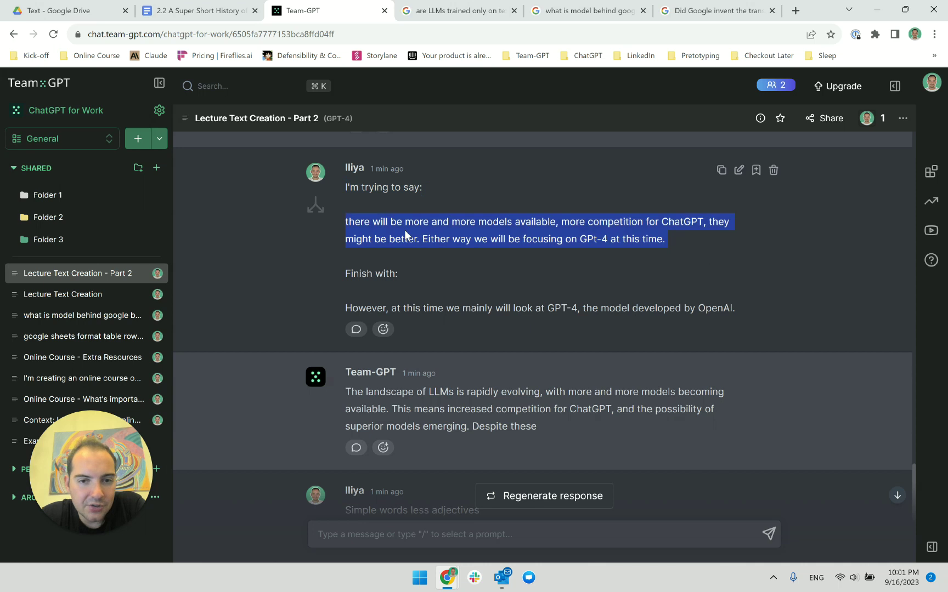
double_click(406, 230)
left_click(399, 223)
triple_click(484, 234)
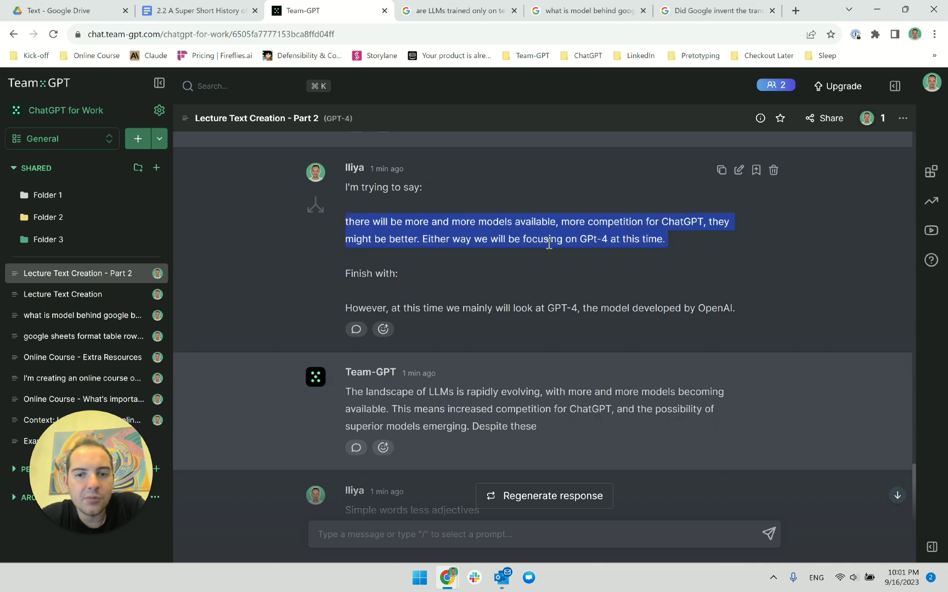
left_click(549, 241)
triple_click(660, 224)
left_click(375, 245)
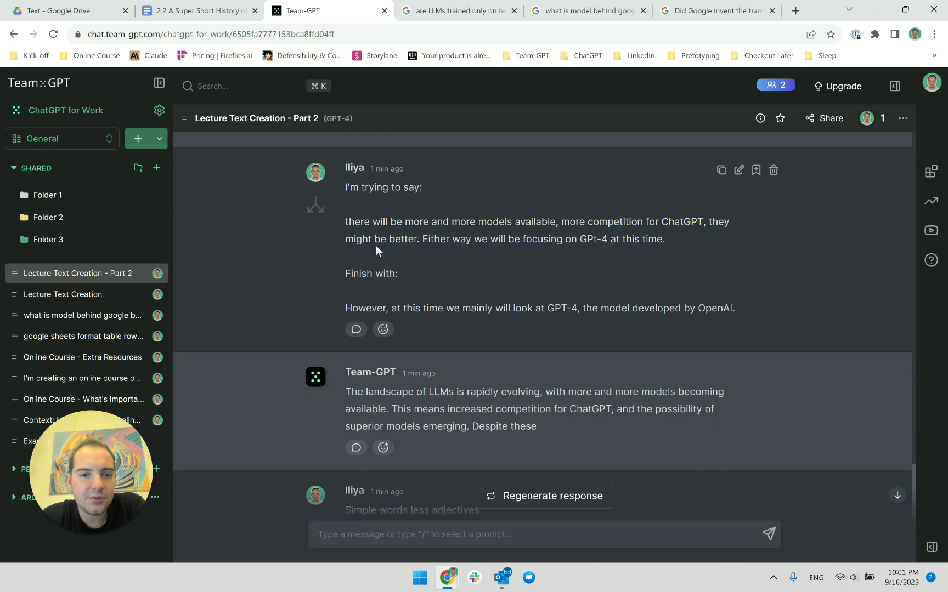
left_click_drag(413, 241, 347, 222)
left_click(356, 223)
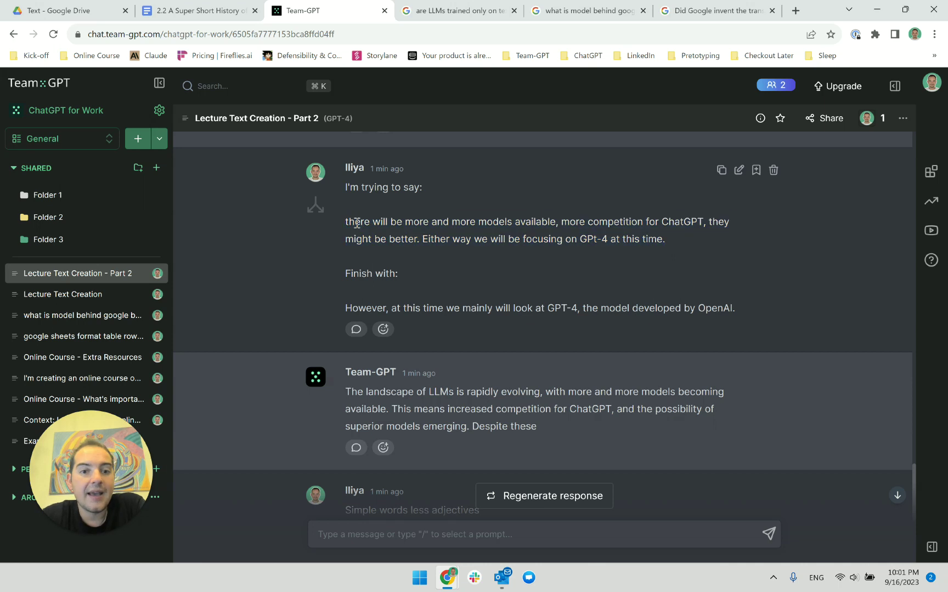
triple_click(369, 307)
left_click(369, 308)
scroll(471, 318, "down", 3)
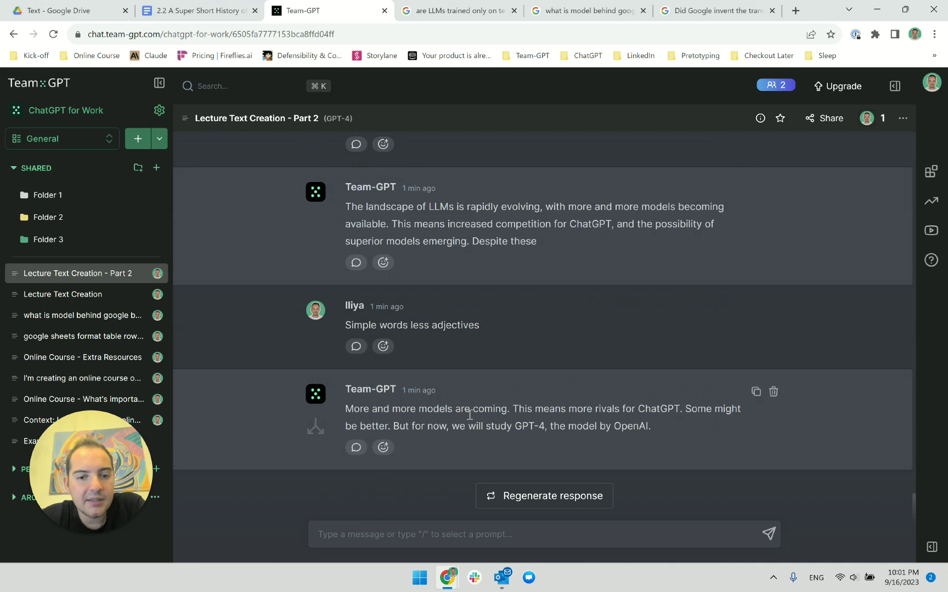
triple_click(501, 409)
left_click(511, 409)
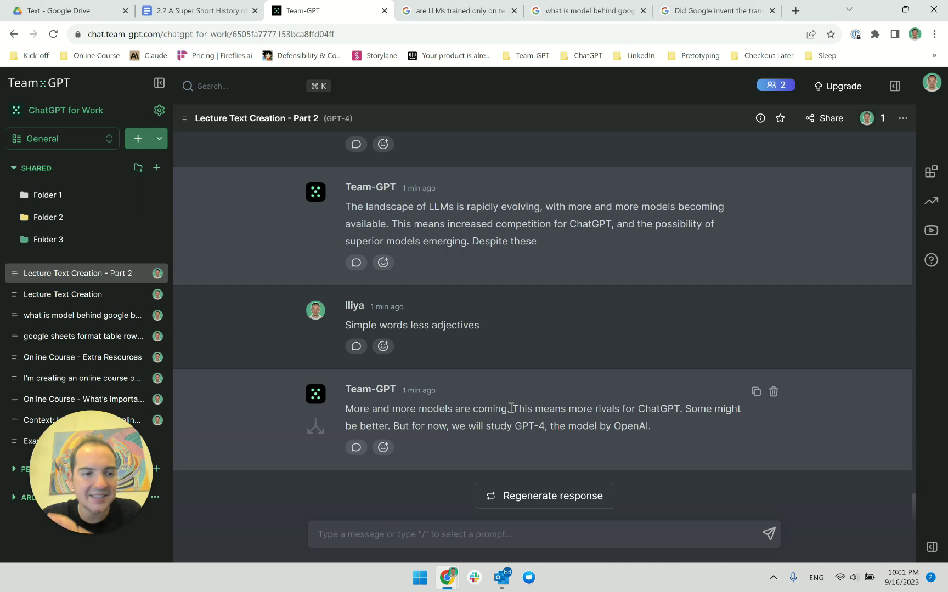
Copy the document's "It is far superior" sentence into the Team-GPT chat, change "should" to "will", and send it with the instruction "rephrase"
left_click(208, 10)
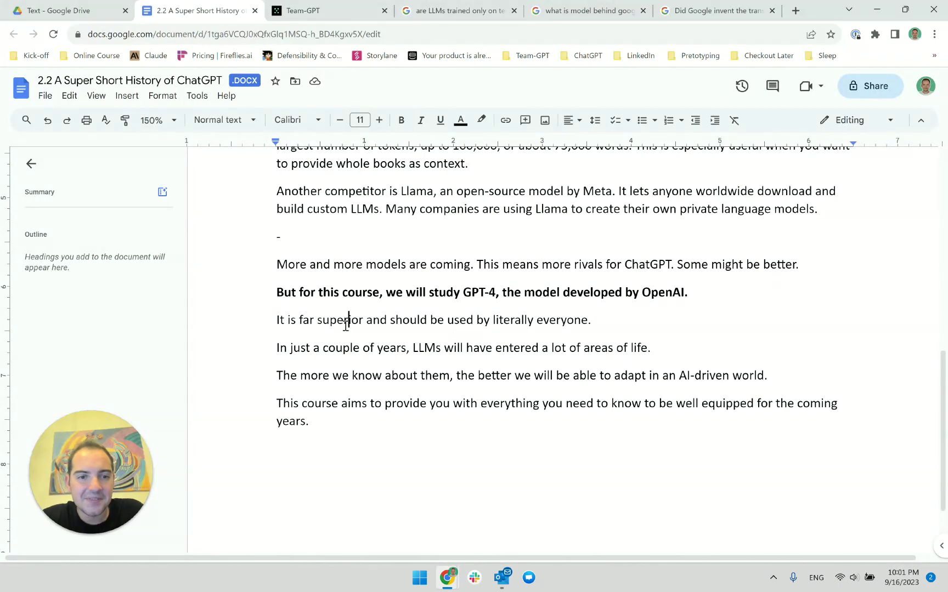
left_click(278, 323)
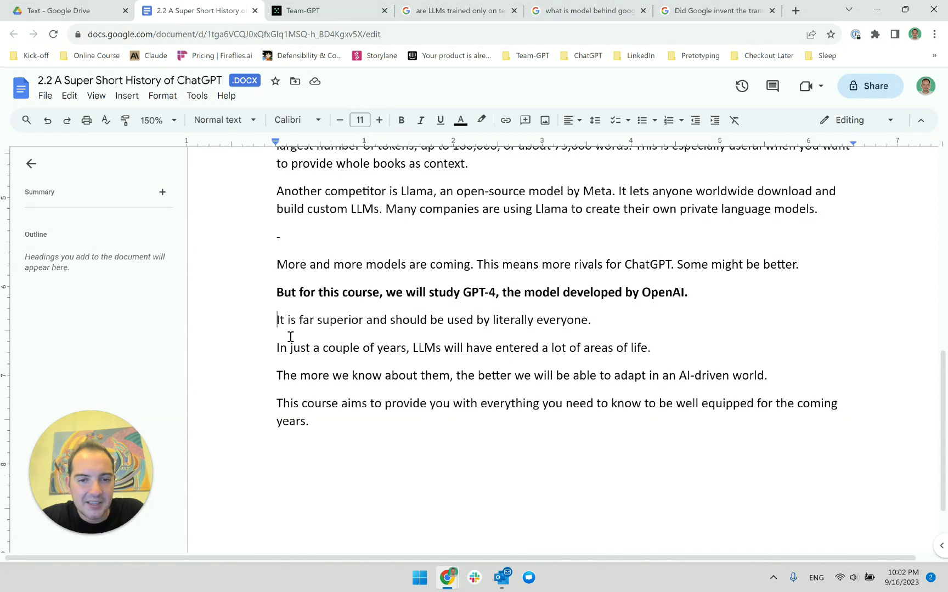
triple_click(470, 323)
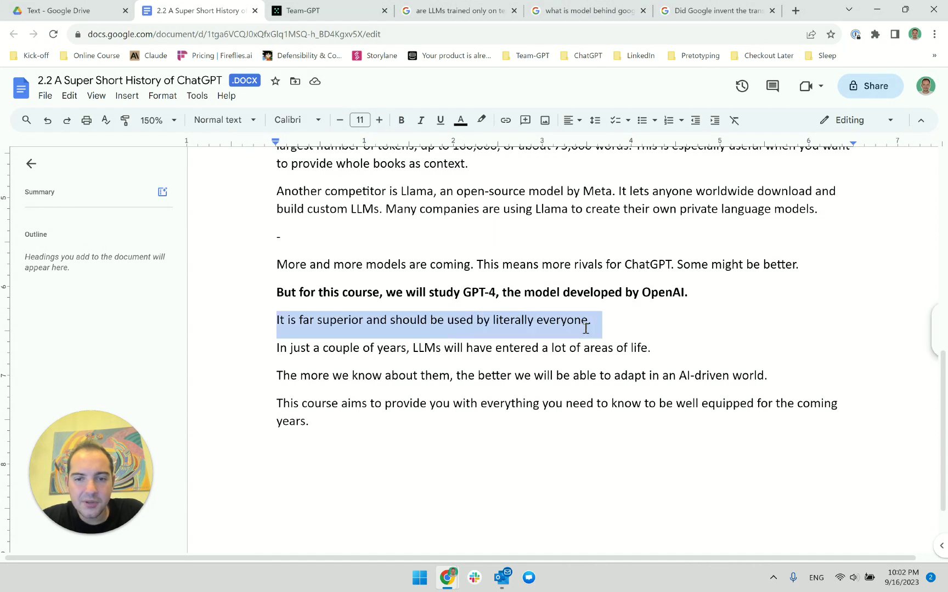
left_click(586, 328)
triple_click(586, 328)
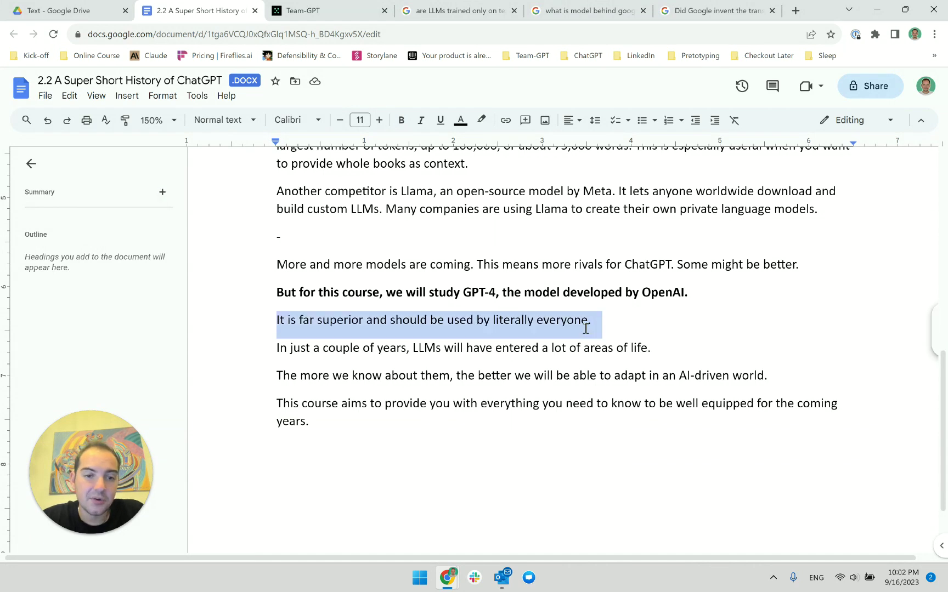
left_click(296, 10)
left_click(443, 533)
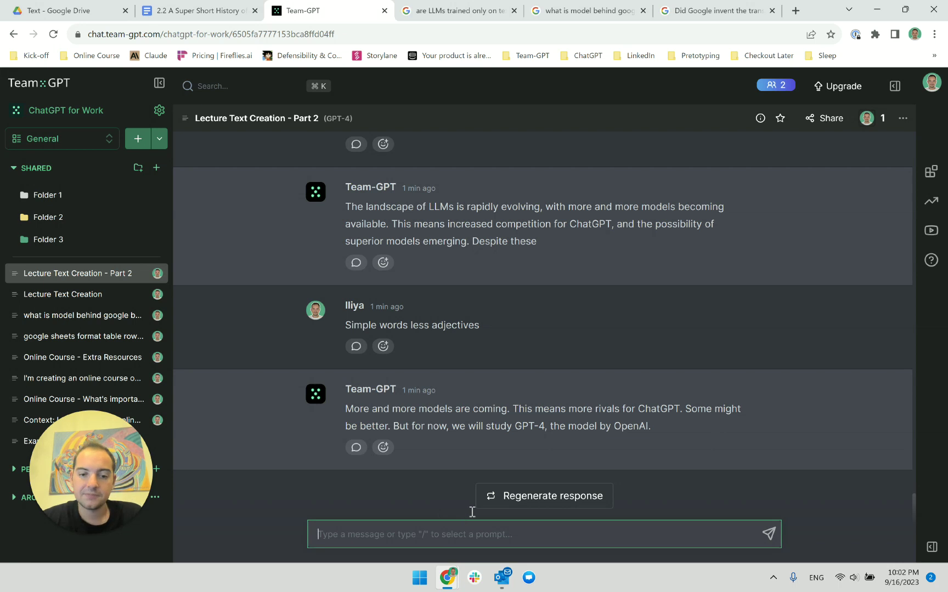
key("ctrl+v")
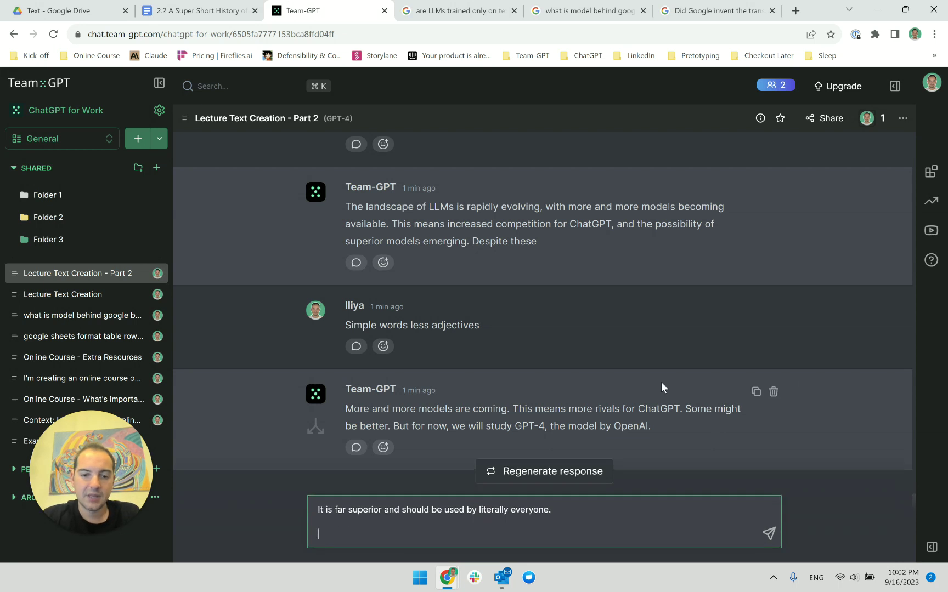
double_click(417, 508)
type("will")
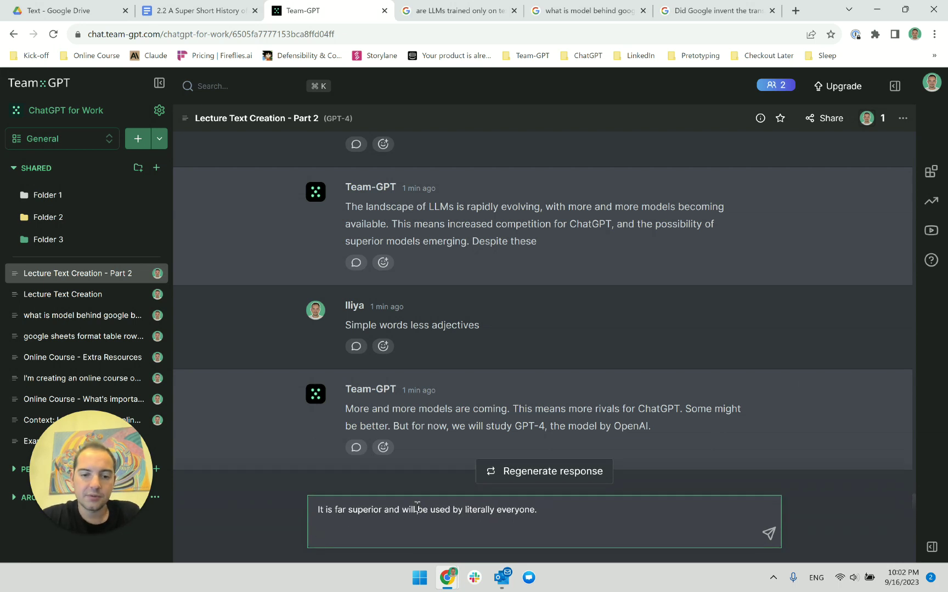
type("rephrase")
key("Return")
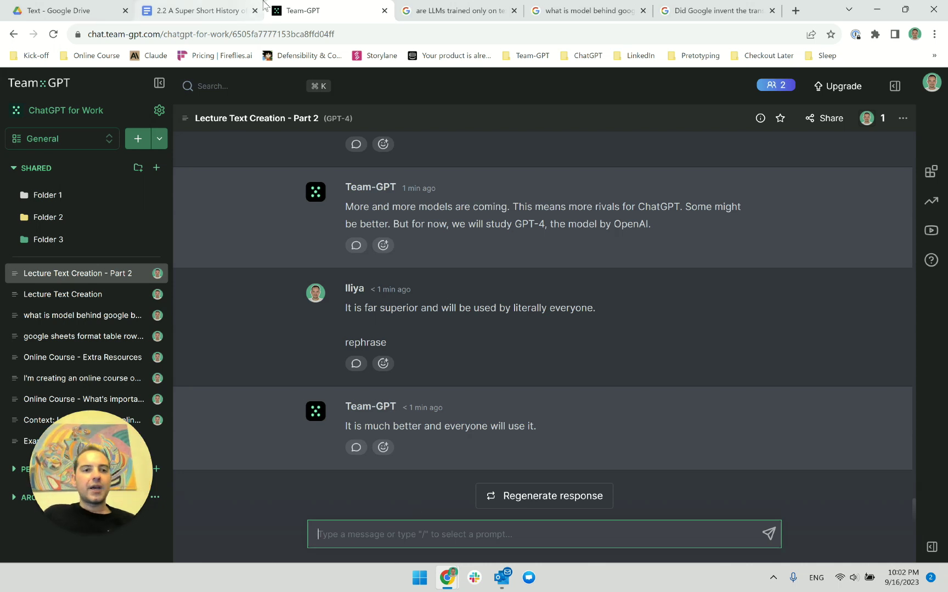
Return to the Google Docs document and change "adapt in" to "adapt to" in the sentence about an AI-driven world
left_click(197, 11)
left_click(389, 377)
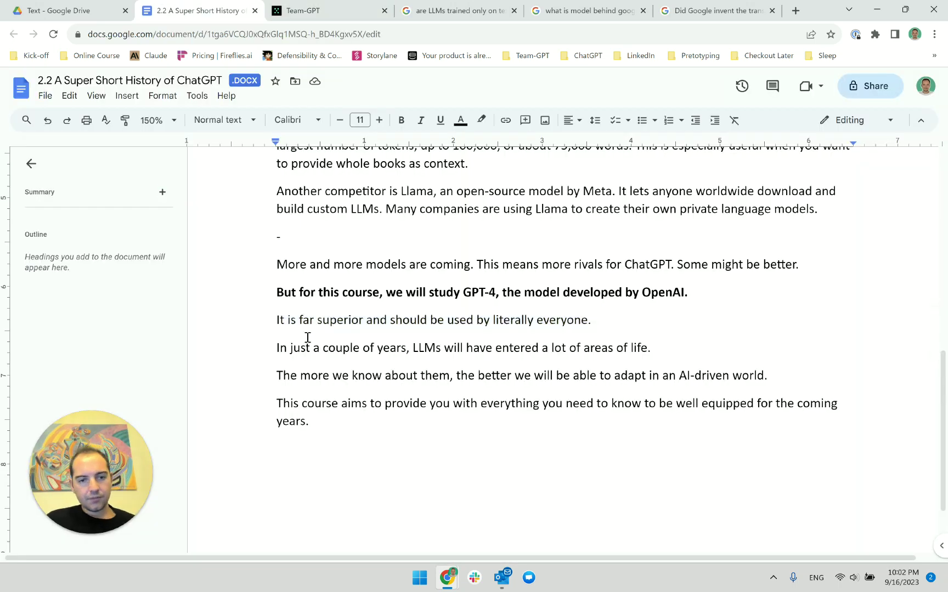
double_click(307, 318)
triple_click(323, 324)
left_click(278, 323)
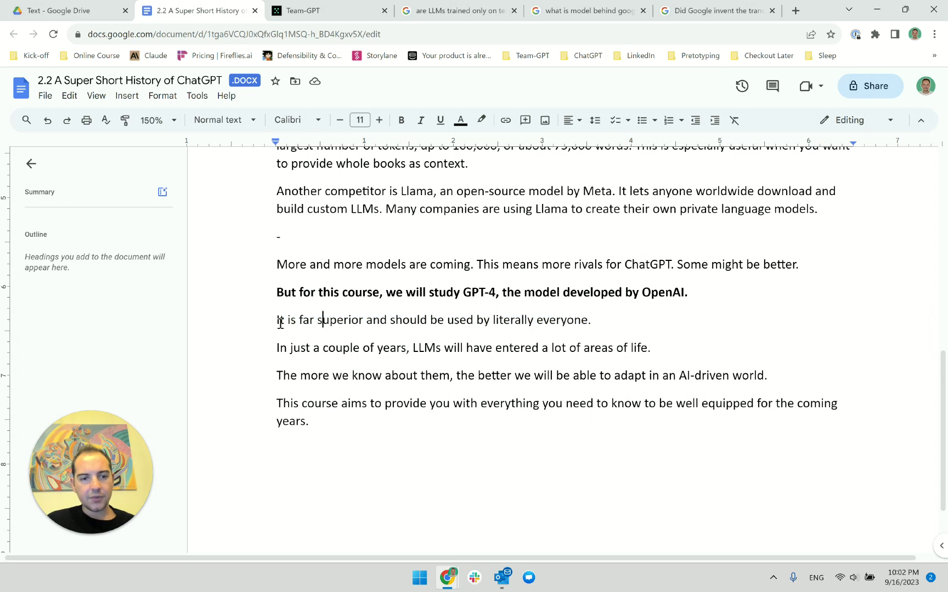
left_click_drag(274, 328, 672, 352)
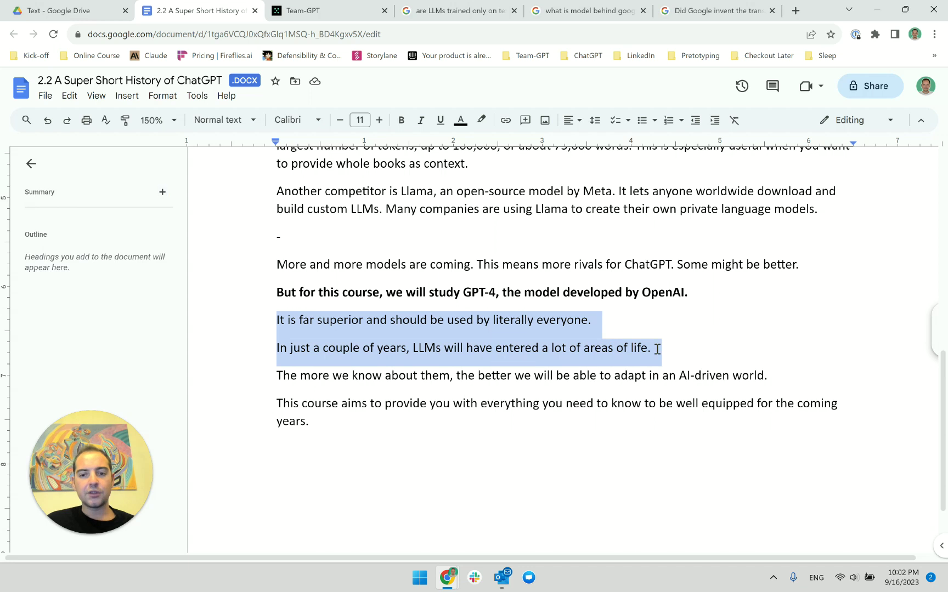
left_click_drag(279, 376, 665, 385)
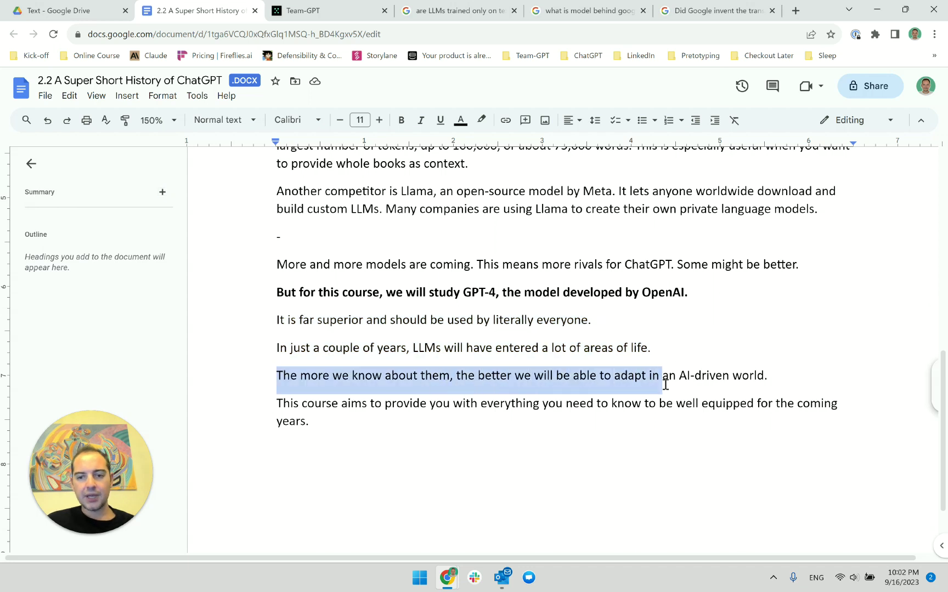
left_click(665, 383)
key("BackSpace")
key("BackSpace")
key("BackSpace")
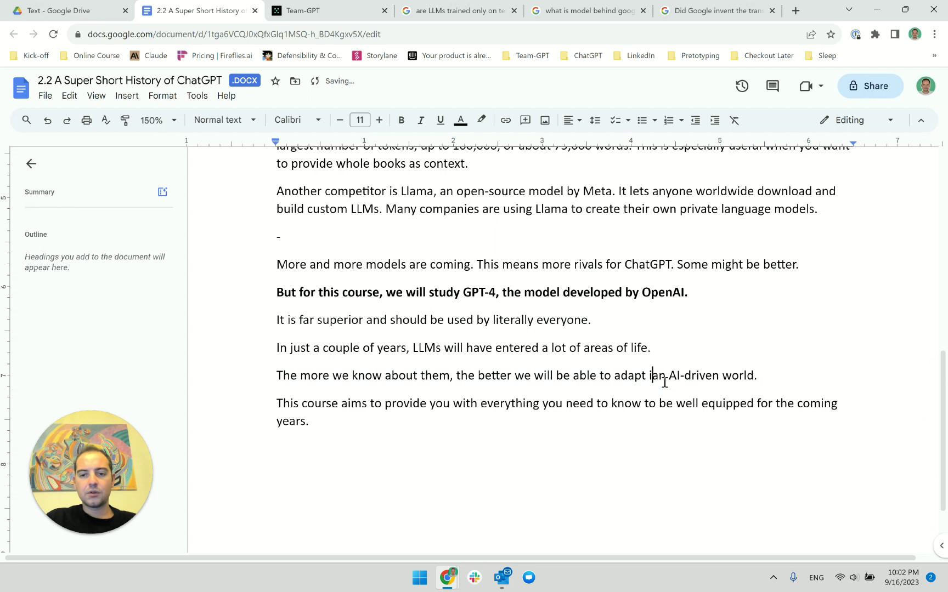
type("to")
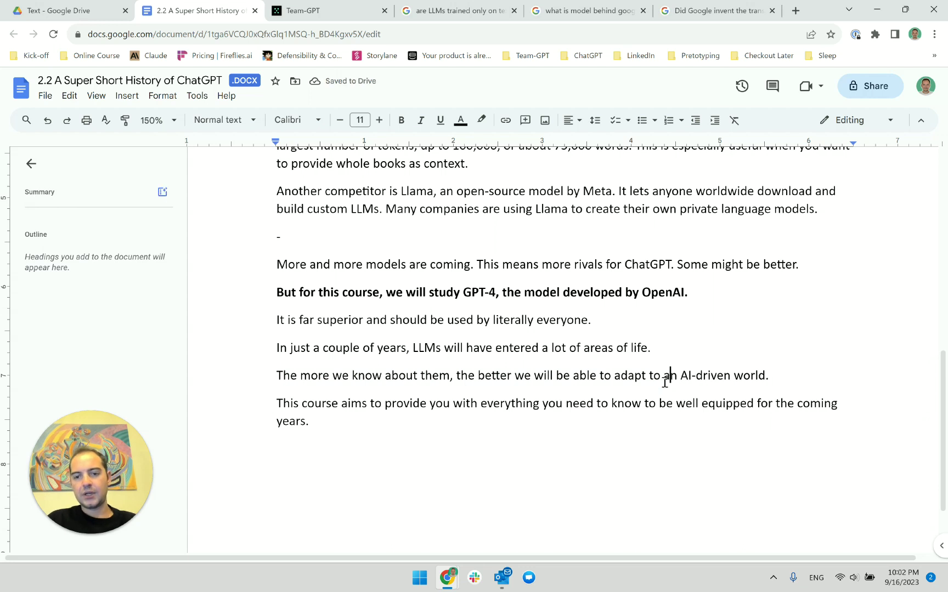
Read through the document's closing sentences, from "It is far superior" to the paragraph on what the course aims to provide
key("Right")
key("Right")
key("Right")
key("Right")
key("Right")
key("Right")
key("Right")
key("Right")
key("Right")
key("Right")
key("Right")
key("Right")
key("Right")
key("Right")
key("Right")
key("Right")
key("Right")
key("Right")
key("Right")
key("Right")
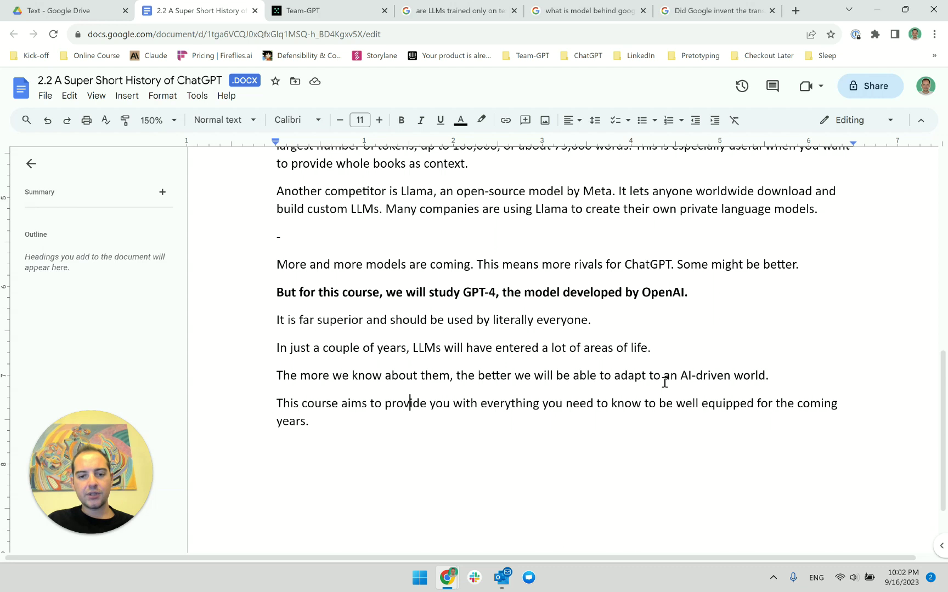
key("Right")
key("Right")
key("Right")
key("Right")
key("Right")
key("Right")
key("Right")
key("Right")
key("Right")
key("Right")
key("Right")
key("Right")
key("Right")
key("Right")
key("Right")
key("Right")
key("Right")
key("Right")
key("Right")
key("Right")
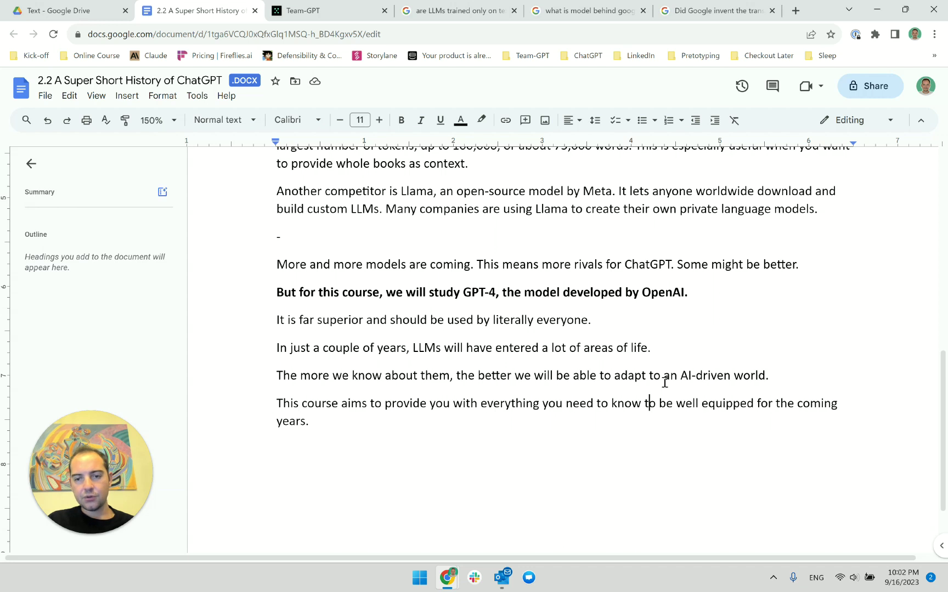
key("Right")
key("Right")
key("Right")
key("Right")
key("Right")
key("Right")
key("Right")
key("Right")
key("Right")
key("Right")
key("Right")
key("Right")
key("Right")
key("Right")
key("Right")
key("Right")
key("Right")
key("Right")
key("Right")
key("Right")
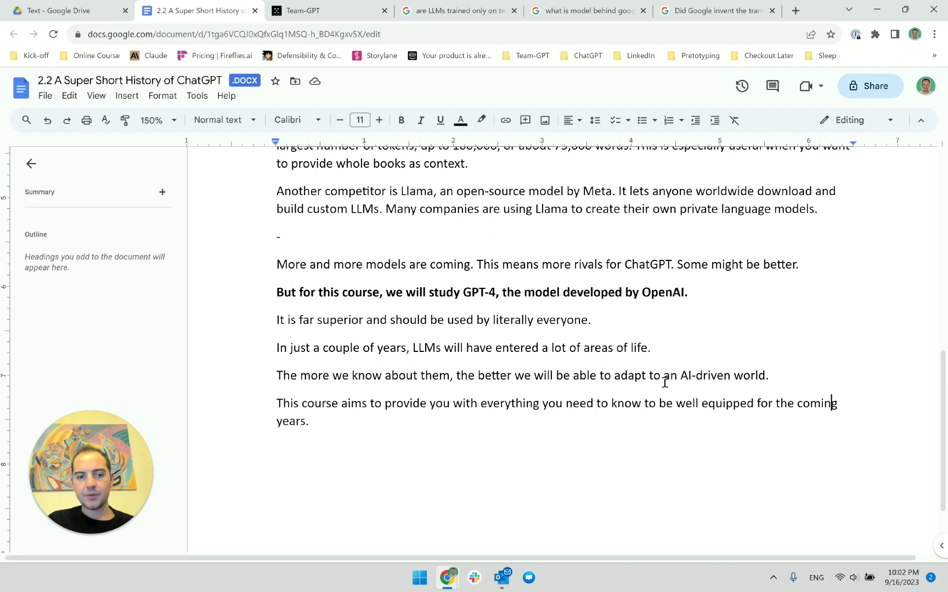
key("Up")
key("Up")
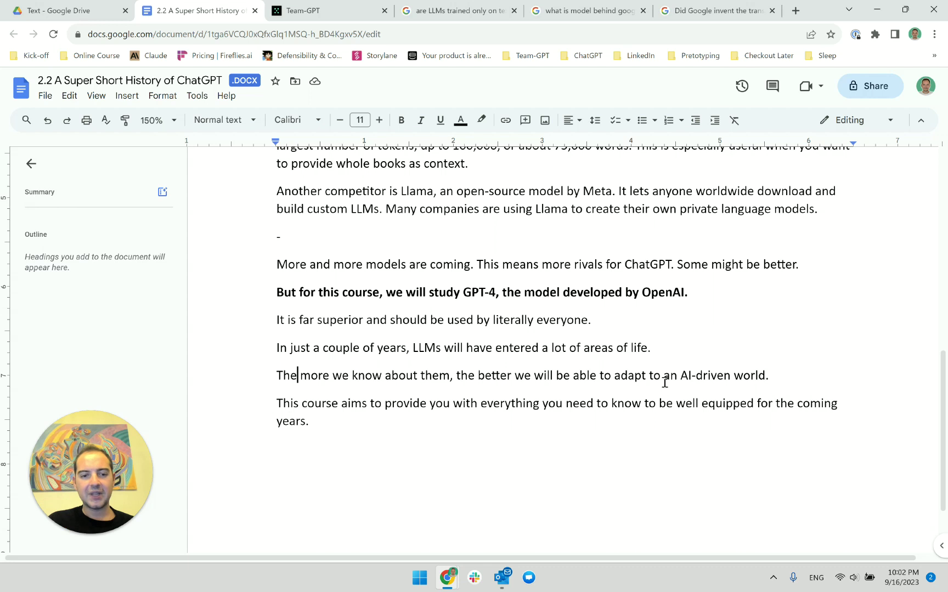
left_click_drag(373, 436, 256, 328)
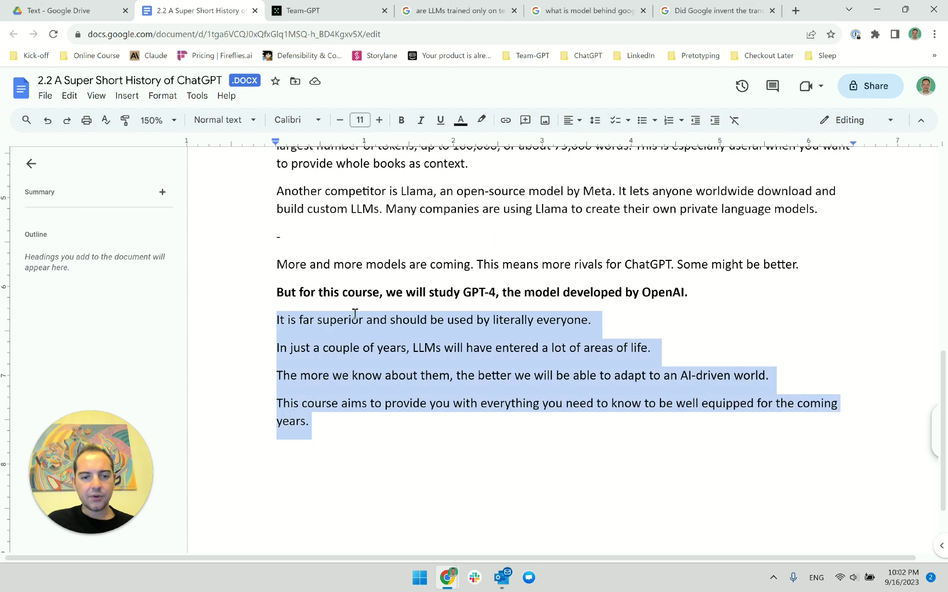
left_click(271, 346)
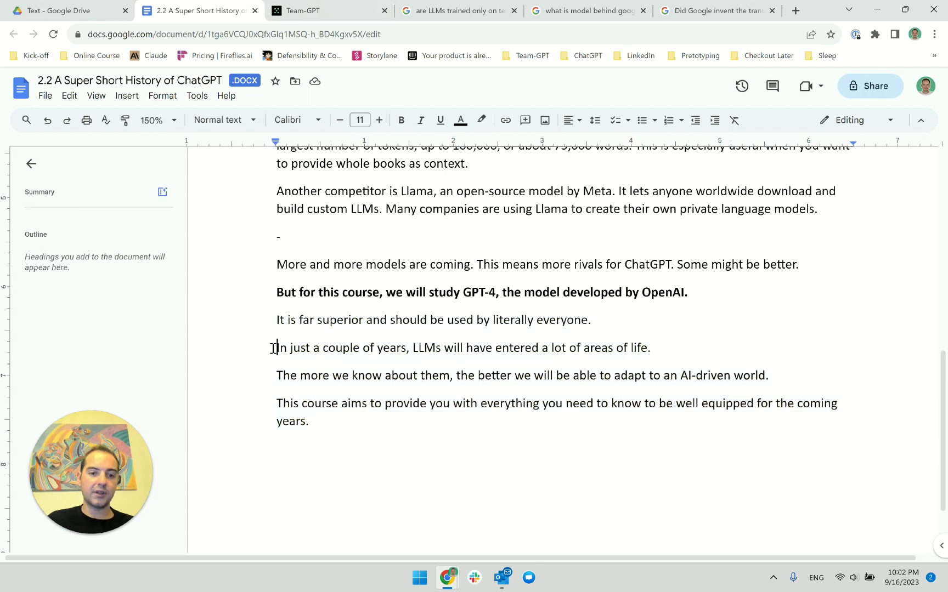
Copy the document's last four sentences, starting at "It is far superior", into the Team-GPT chat message and add "Leave the last sentence in there."
left_click_drag(273, 331, 370, 448)
key("ctrl+c")
left_click(303, 7)
left_click(402, 542)
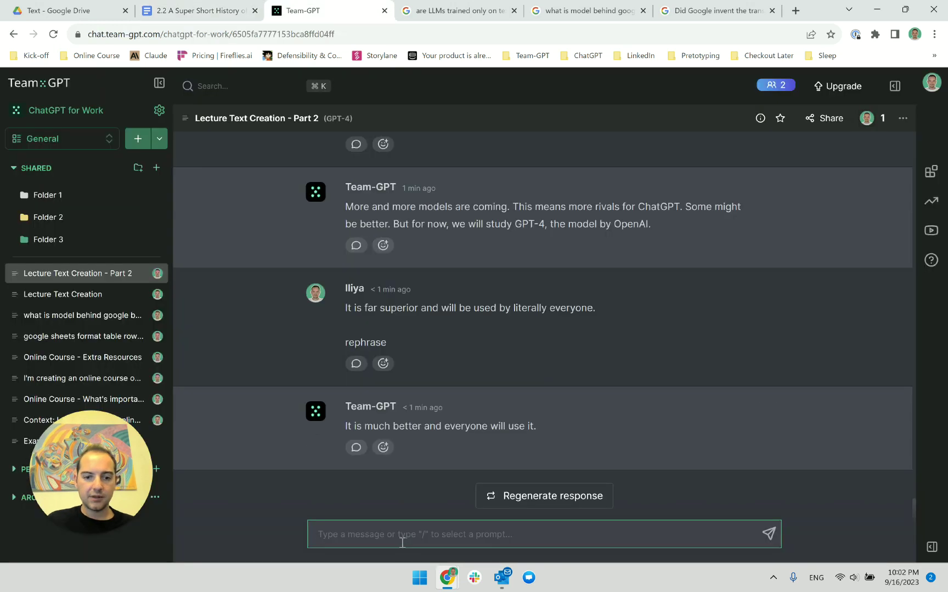
key("ctrl+v")
key("shift+Return")
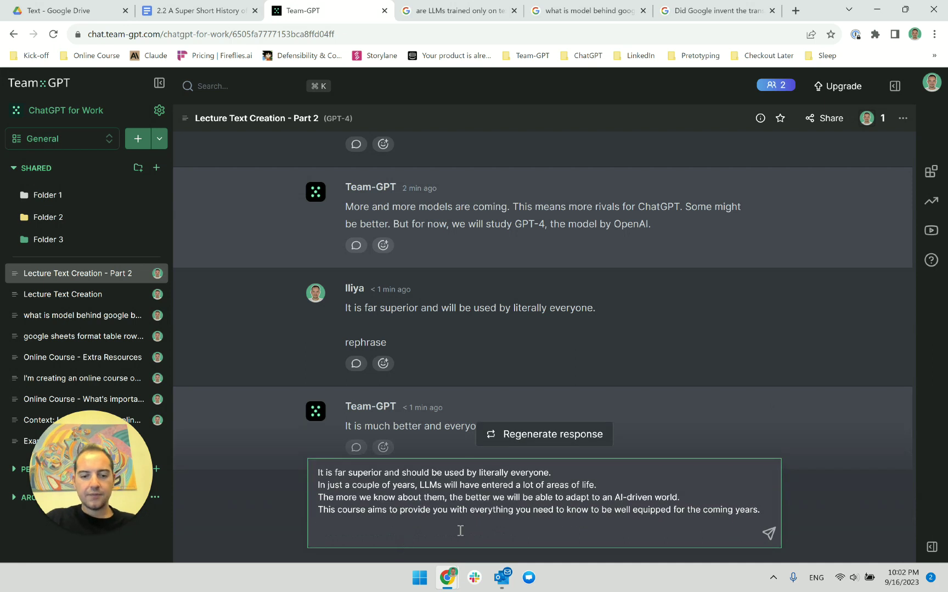
type("Leave the las")
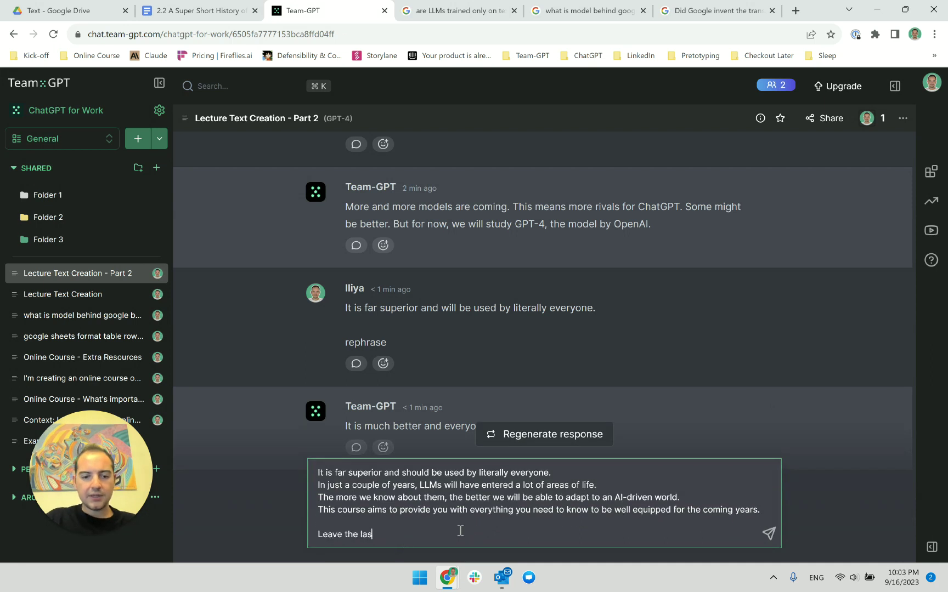
type("t sentence in there.")
key("shift+Return")
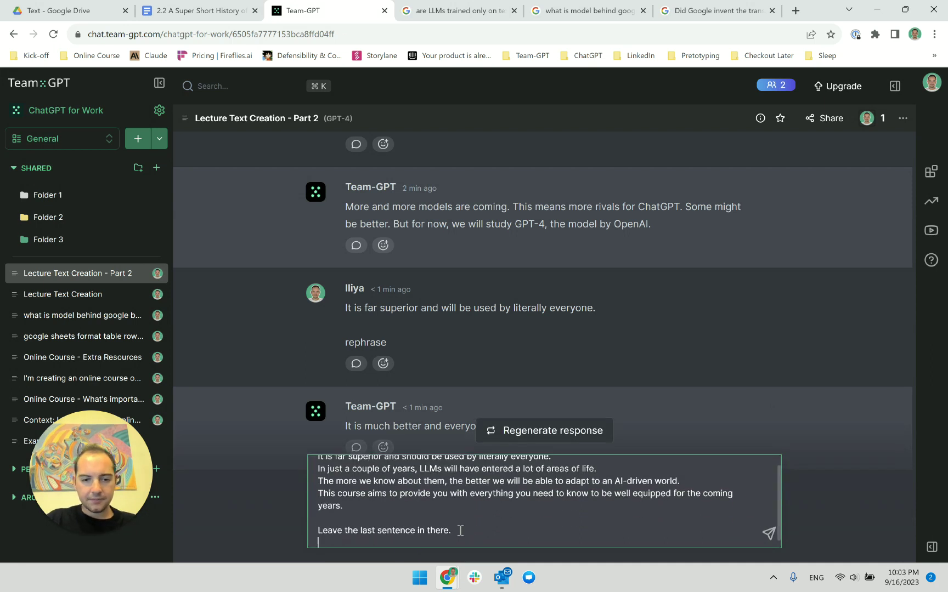
Above the last-sentence request, insert an "Instructions:" heading with item 1 "Rephrase the first sentence"
scroll(462, 497, "up", 1)
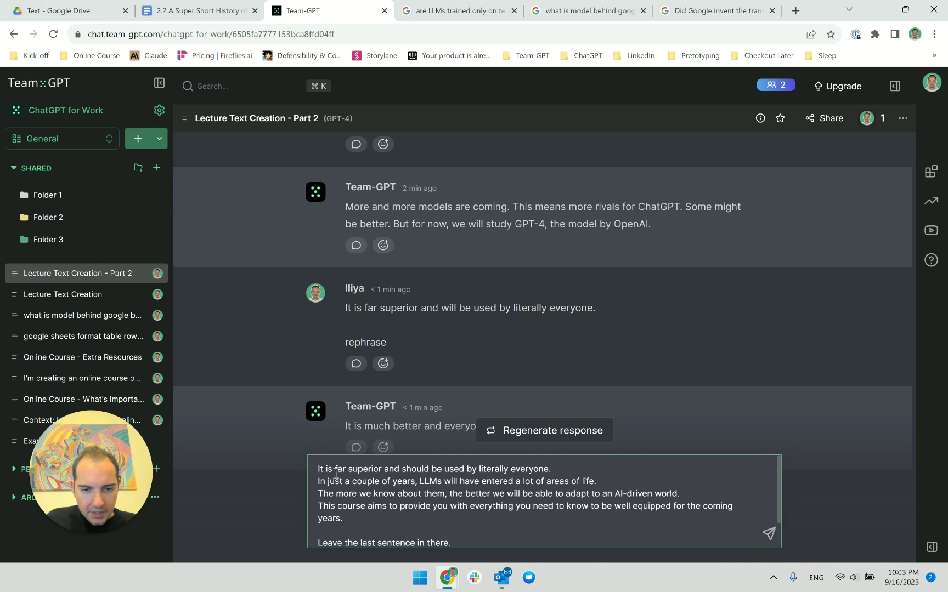
scroll(447, 505, "down", 1)
left_click(350, 500)
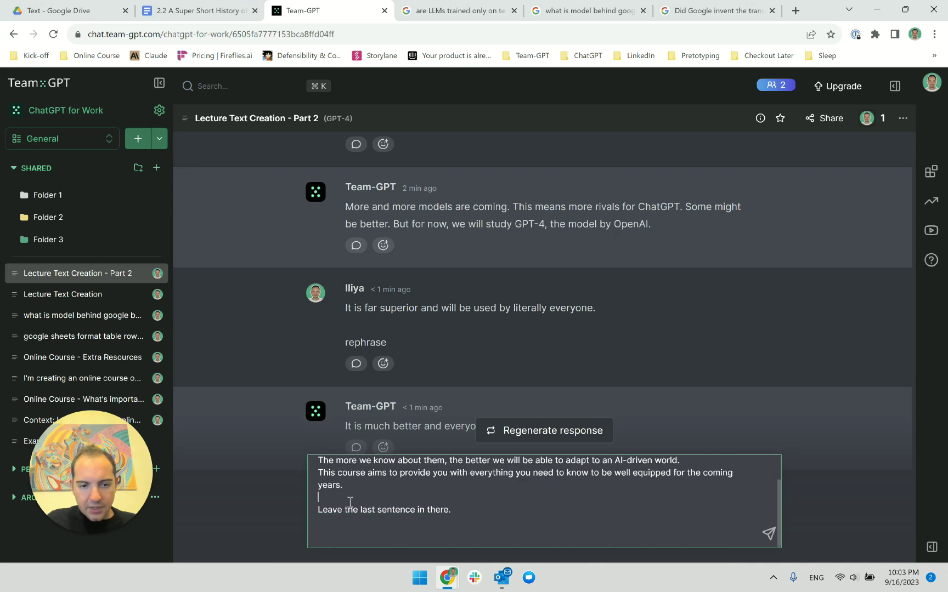
key("shift+Return")
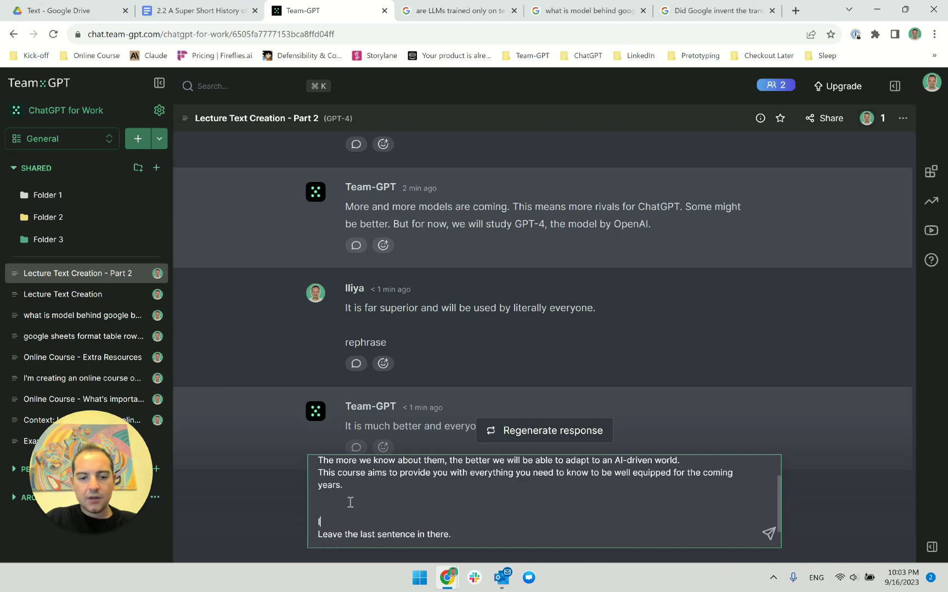
type("Instructions:")
key("shift+Return")
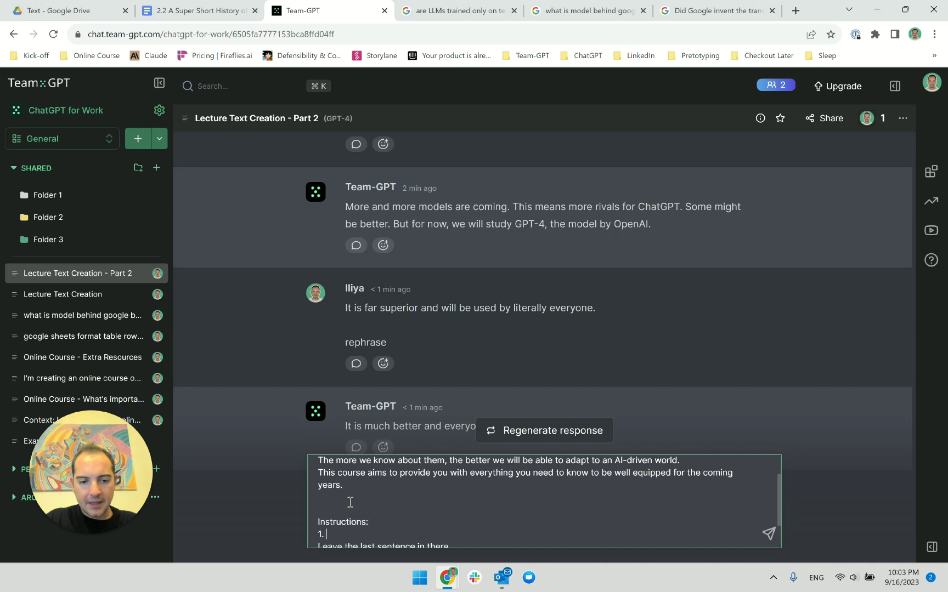
scroll(394, 506, "up", 1)
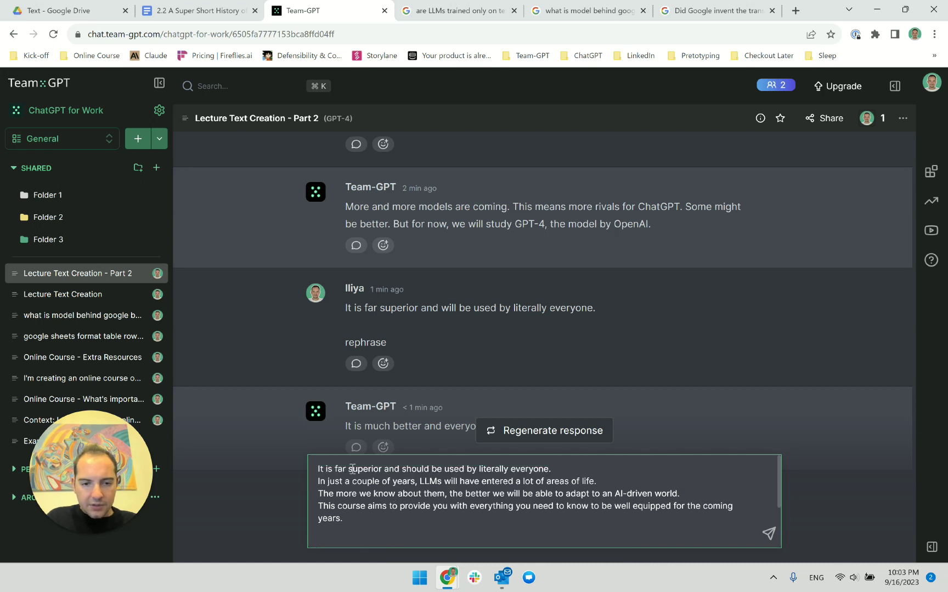
scroll(446, 506, "down", 2)
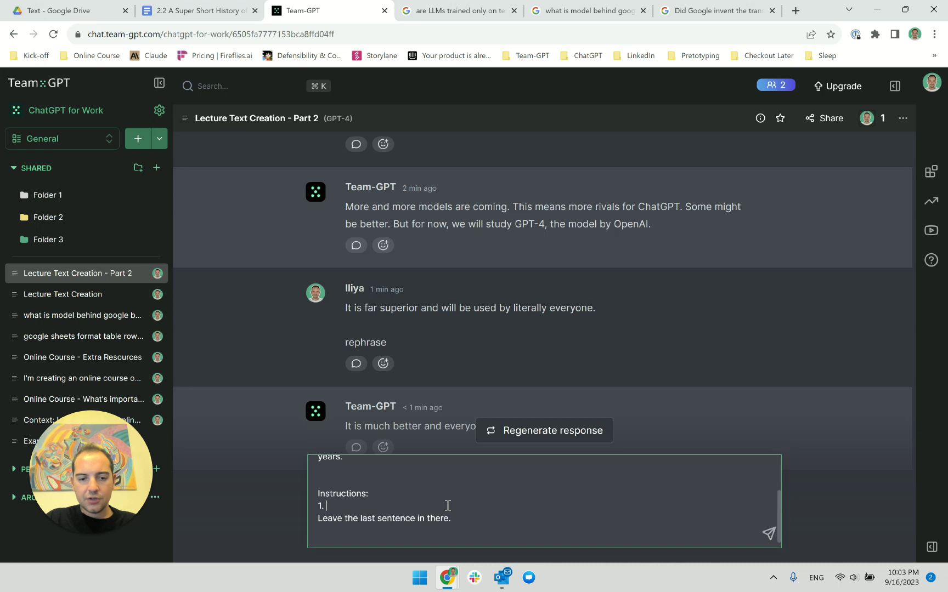
type("Rephrase the first sente")
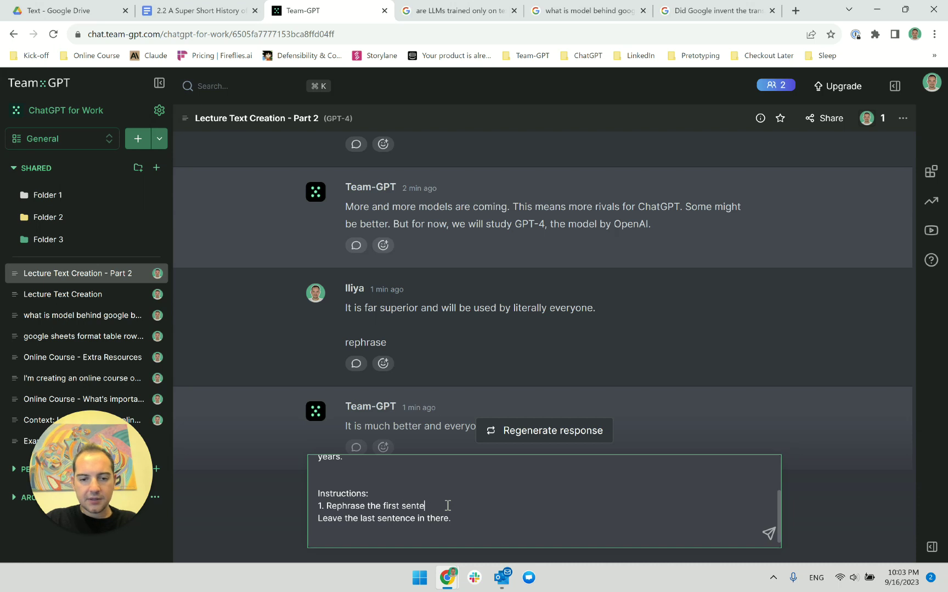
type("nce")
key("shift+Return")
type("3.")
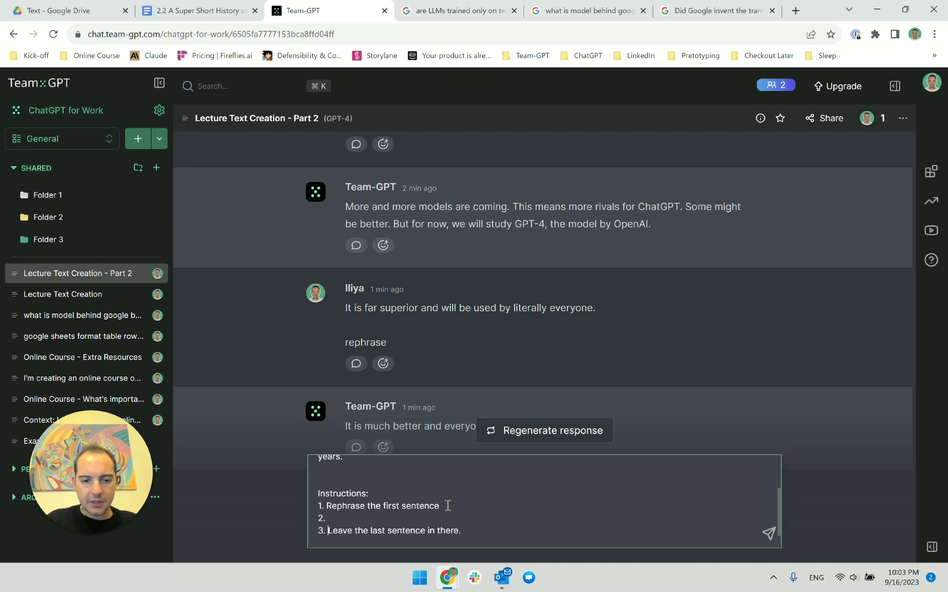
Make "Leave the last sentence in there." instruction 2 and add instruction 3 "Help with the overall flow"
scroll(417, 529, "up", 3)
scroll(406, 521, "down", 3)
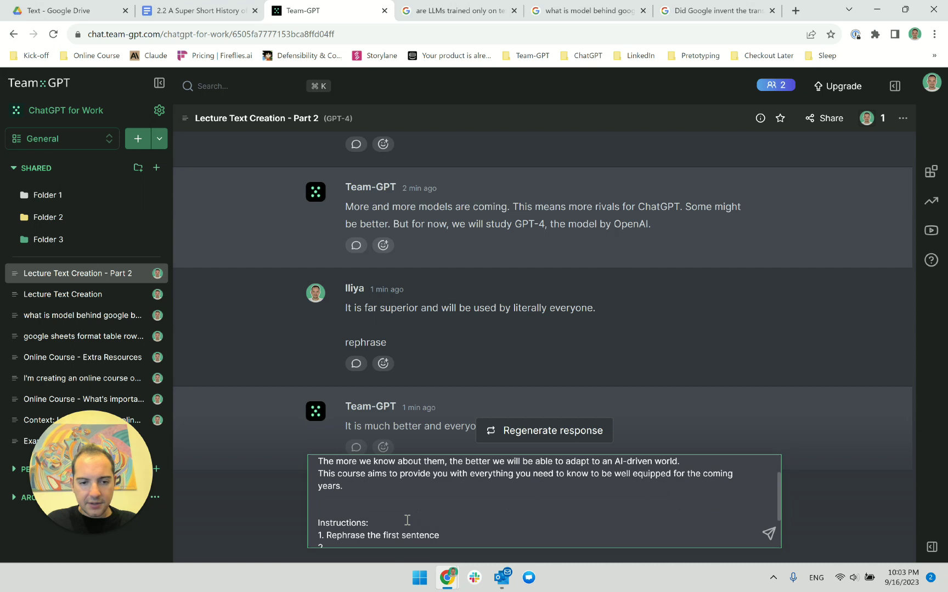
key("shift+End")
key("BackSpace")
left_click(386, 497)
scroll(406, 505, "up", 3)
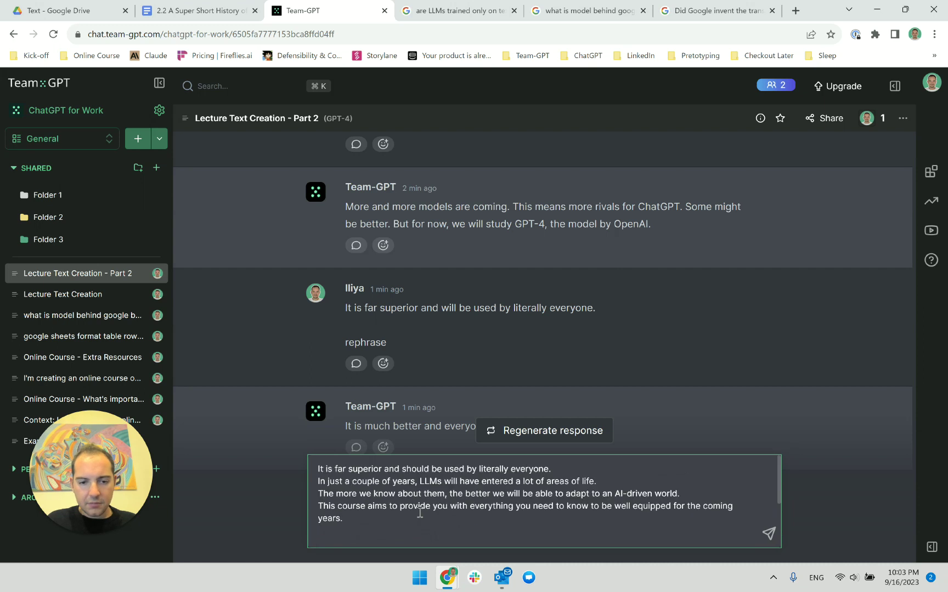
scroll(370, 486, "down", 3)
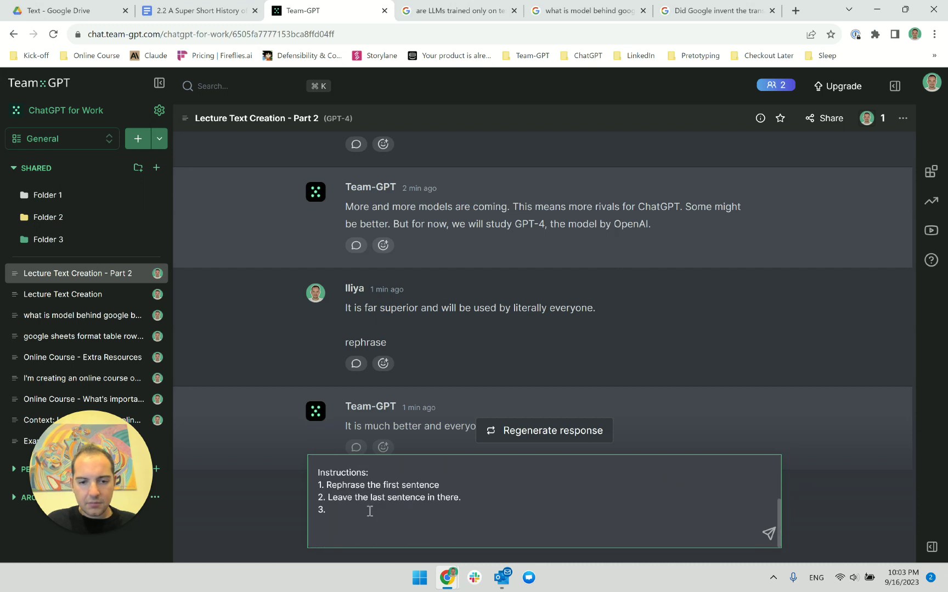
type("Help with the of")
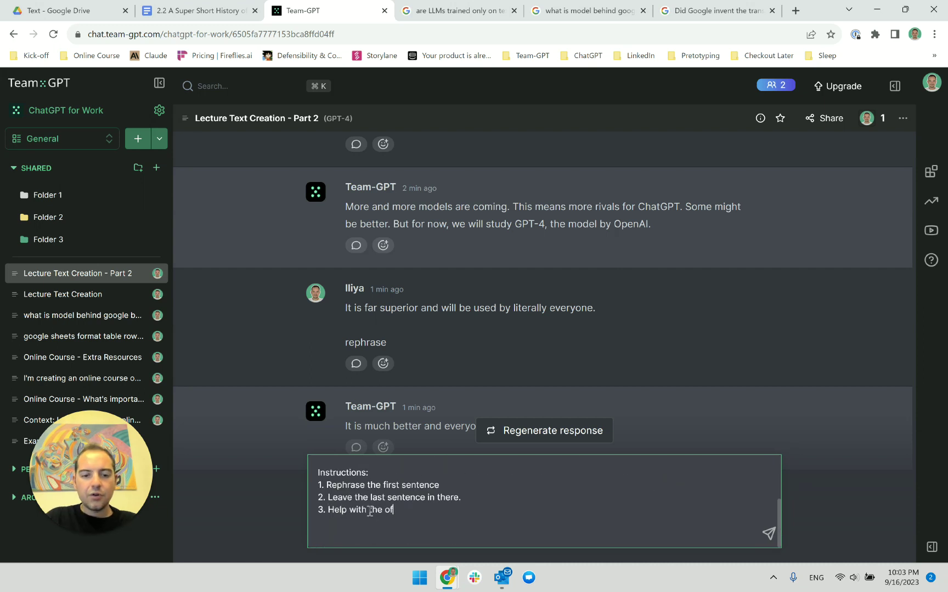
key("BackSpace")
type("verall flow.")
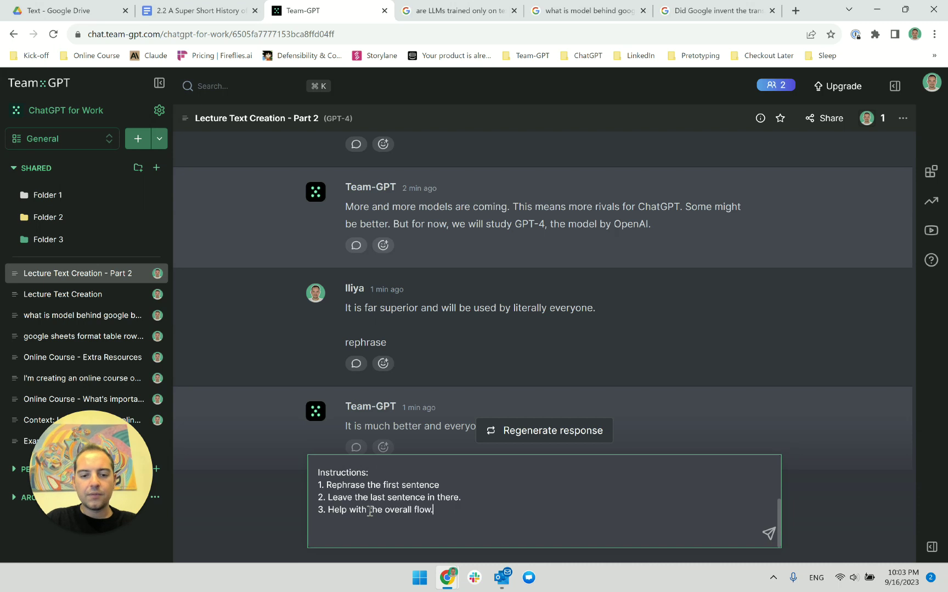
End the message with a separate line "Use simple words and sound nice" and send it
type("Use sim")
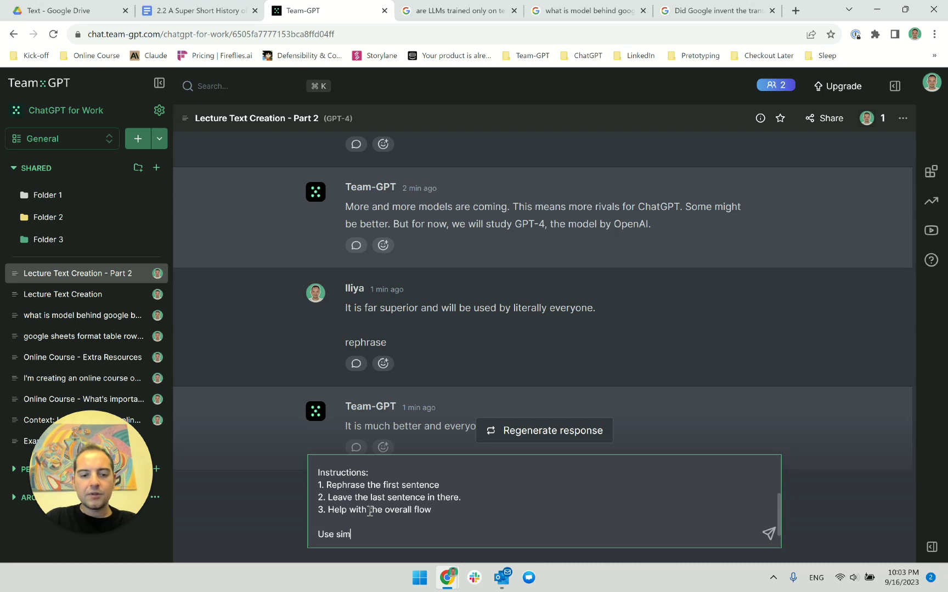
type("ple words")
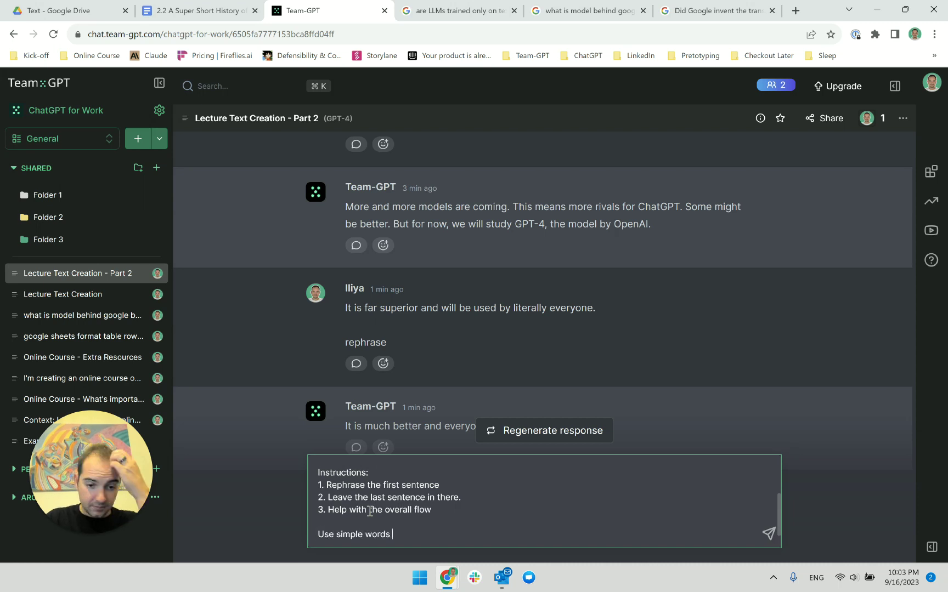
type(" and")
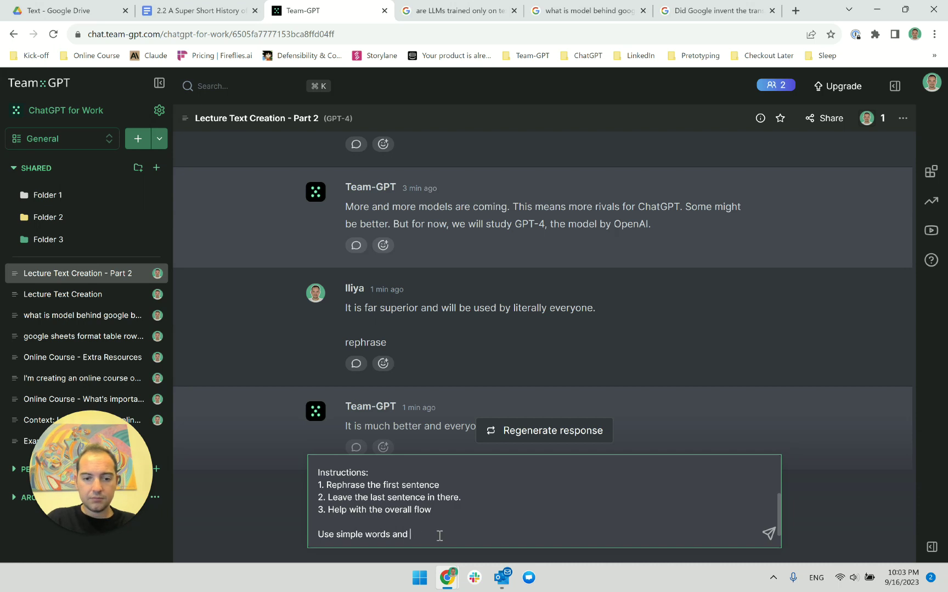
type(" sound nice")
key("Return")
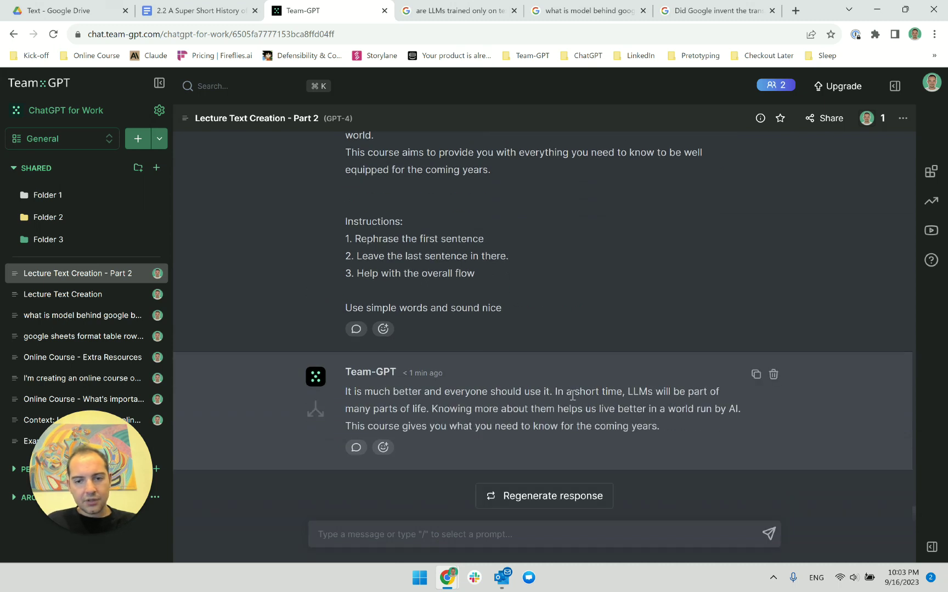
Read the new reply sentence by sentence, checking the wording about a world run by AI and the closing course sentence
triple_click(572, 395)
left_click(649, 394)
left_click_drag(428, 413, 692, 416)
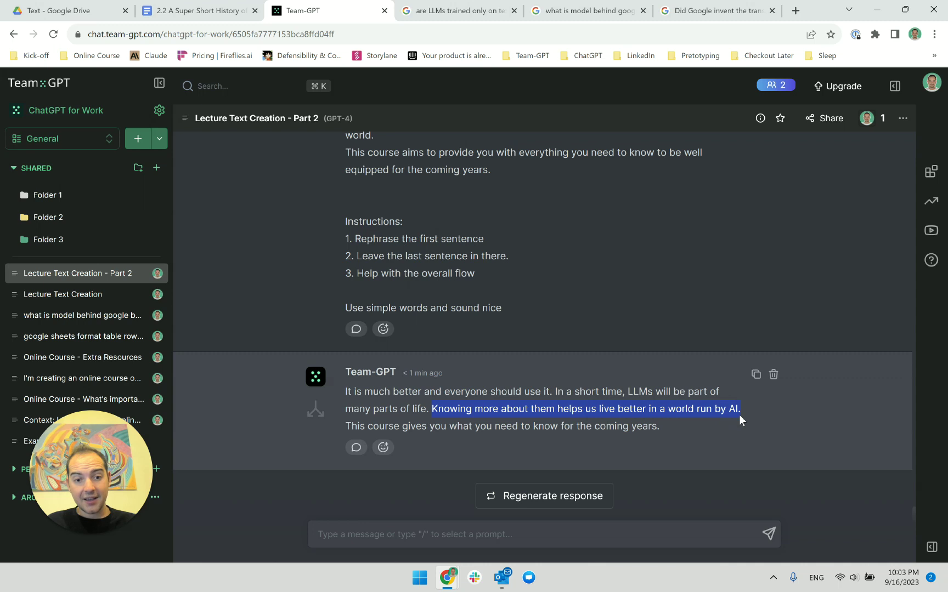
left_click(683, 432)
triple_click(461, 426)
left_click(482, 430)
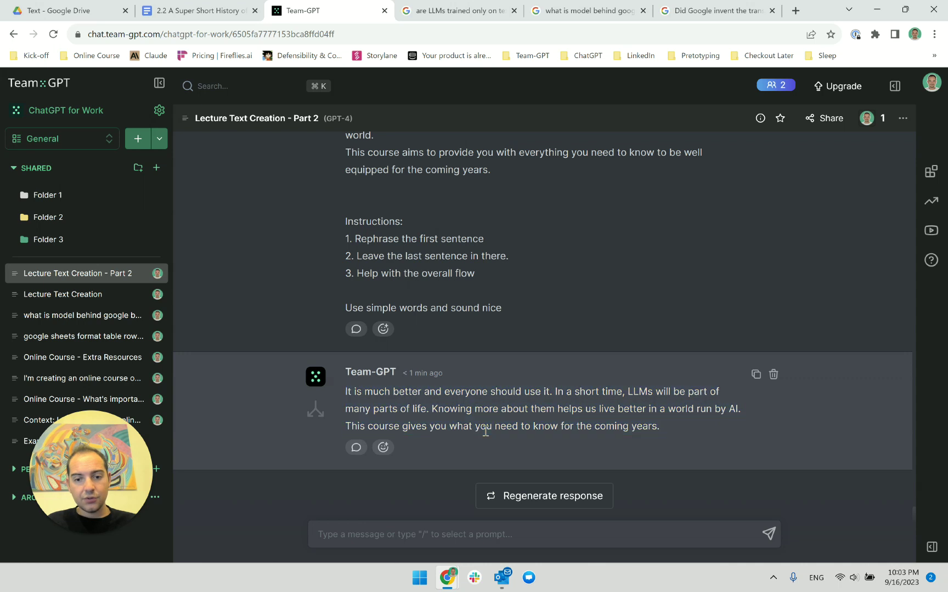
triple_click(486, 431)
Send the message "Last sentence should be:" followed by the "This course aims to provide you" sentence copied from the previous message
scroll(518, 429, "up", 2)
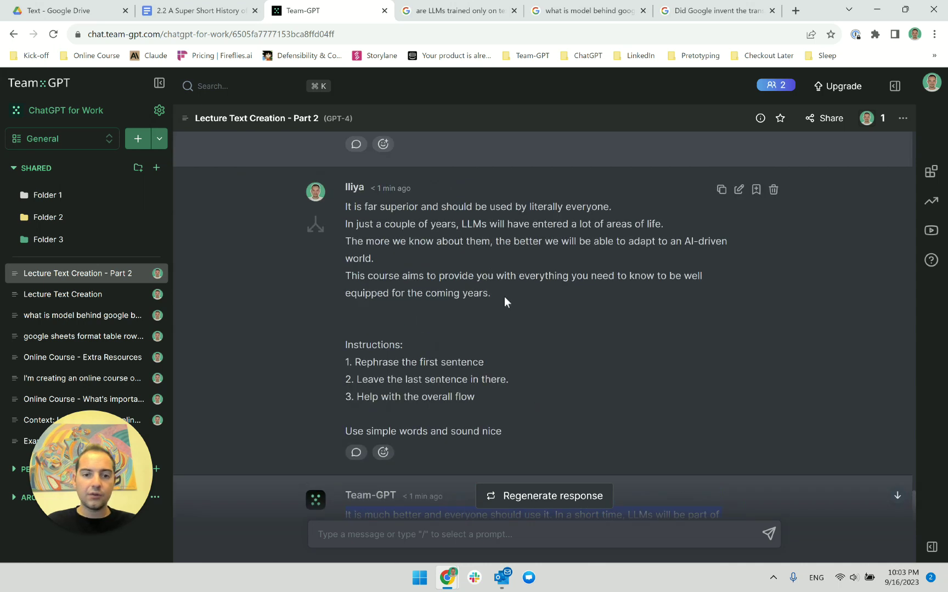
left_click_drag(504, 296, 341, 276)
key("ctrl+c")
scroll(428, 493, "down", 2)
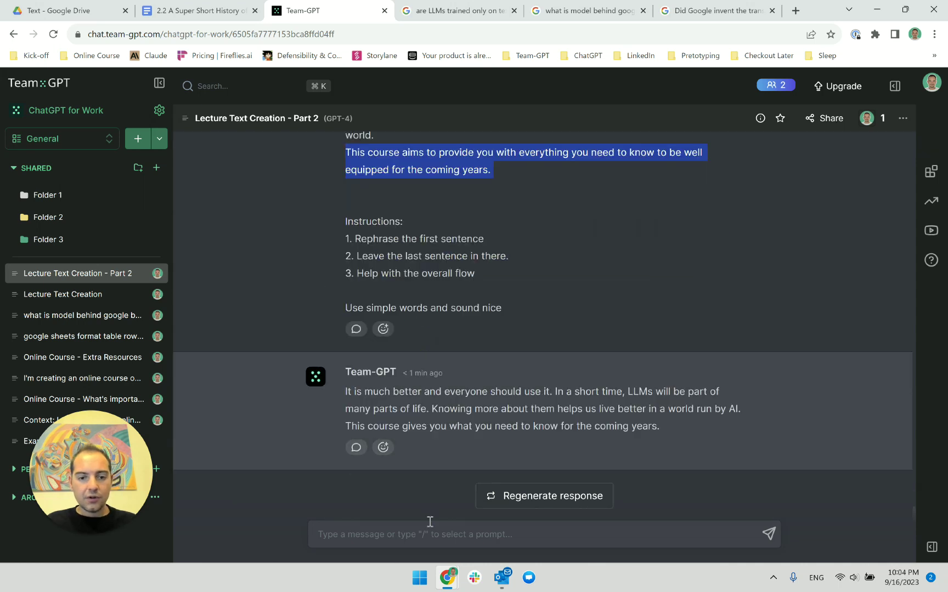
left_click(429, 530)
type("Last setn")
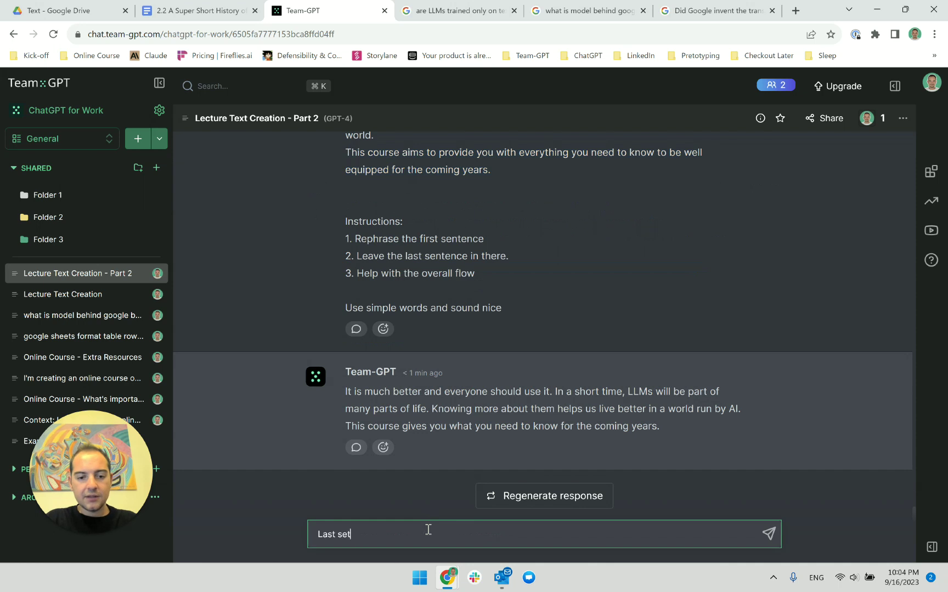
key("BackSpace")
type("ntence should be:")
key("ctrl+v")
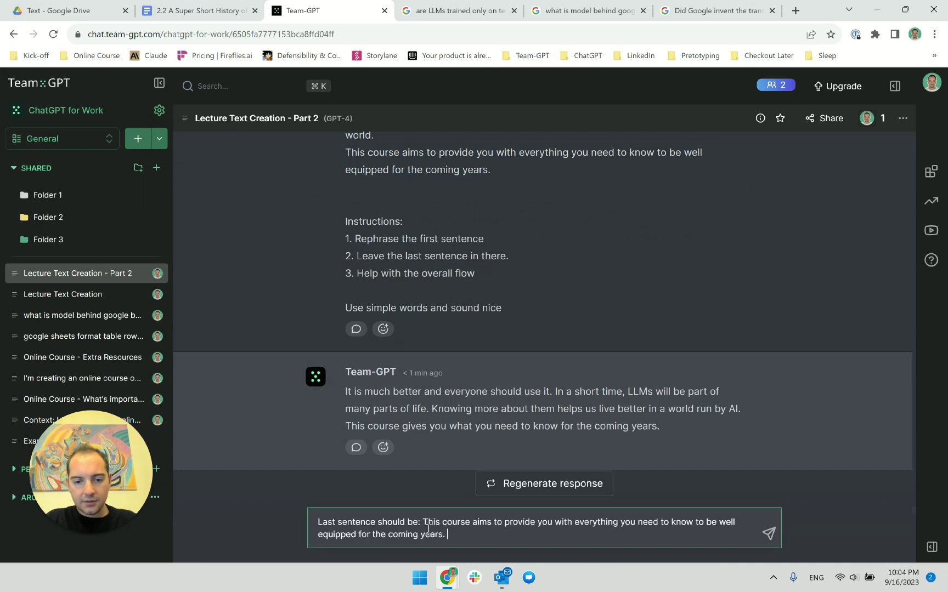
key("Return")
Reread the numbered instructions in the earlier message, especially item 2 about the last sentence
scroll(437, 301, "up", 5)
double_click(392, 365)
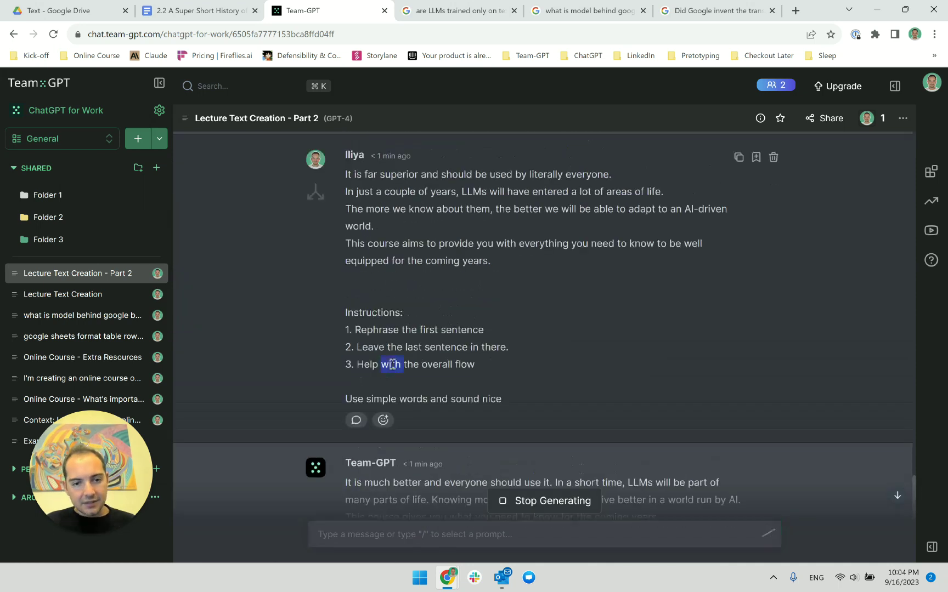
triple_click(395, 347)
triple_click(449, 349)
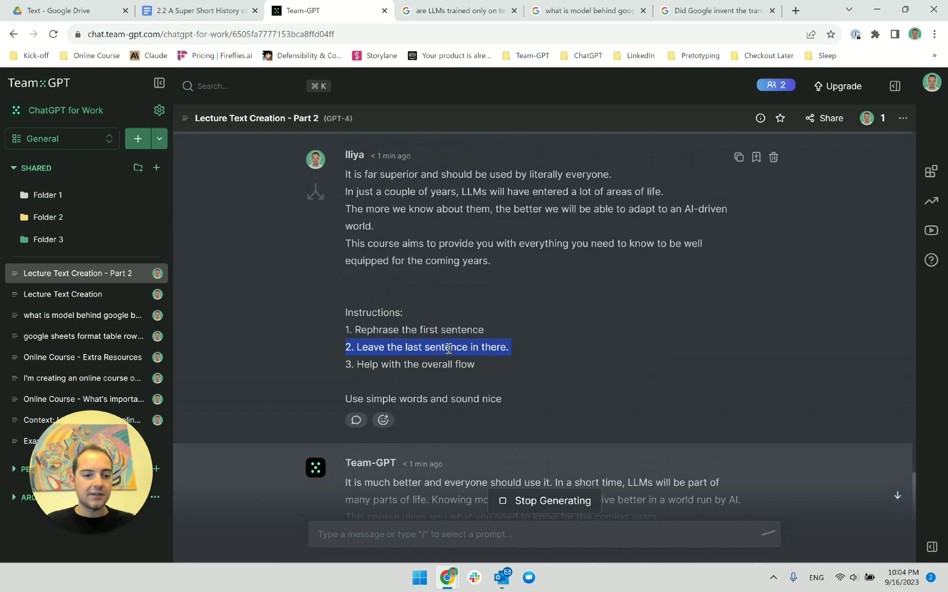
left_click(449, 348)
Read through the regenerated reply and examine its opening sentence "It's much better and everyone should use it."
scroll(446, 355, "down", 6)
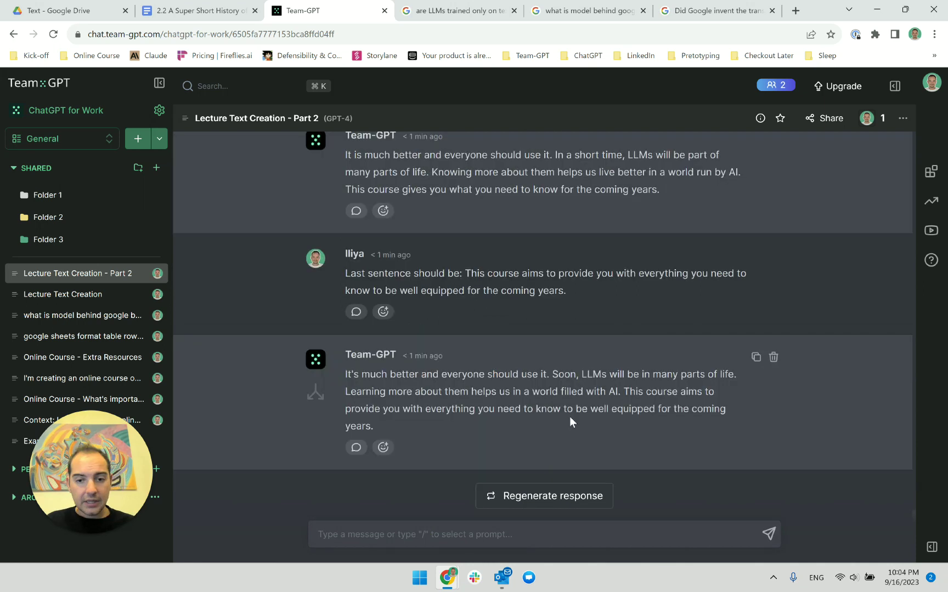
left_click_drag(342, 374, 479, 383)
left_click(526, 373)
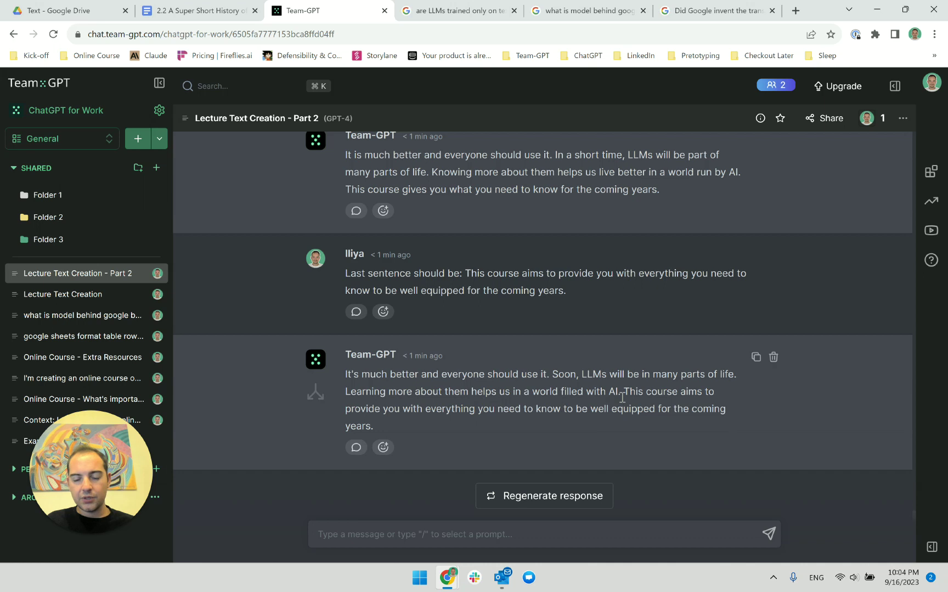
left_click_drag(375, 427, 350, 379)
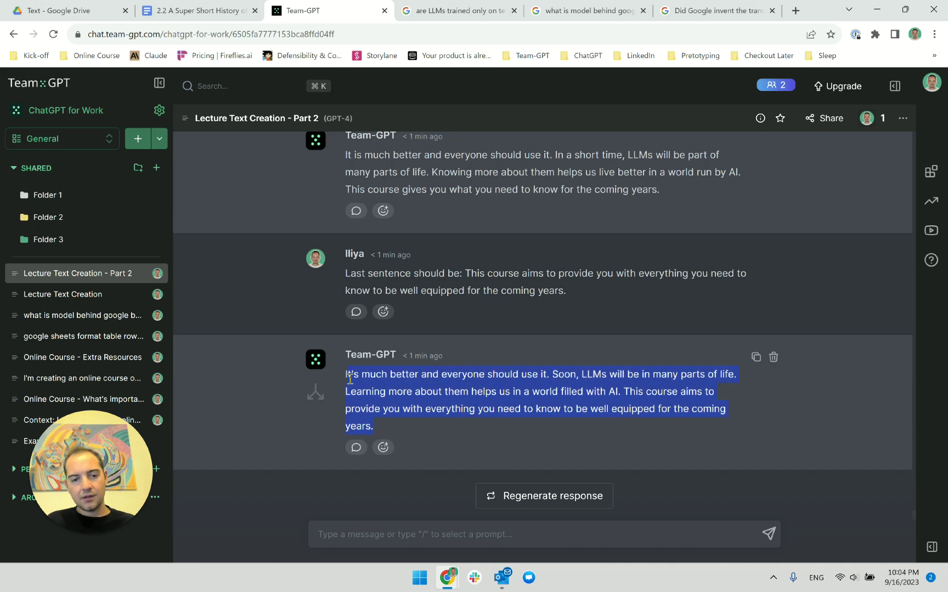
left_click(500, 378)
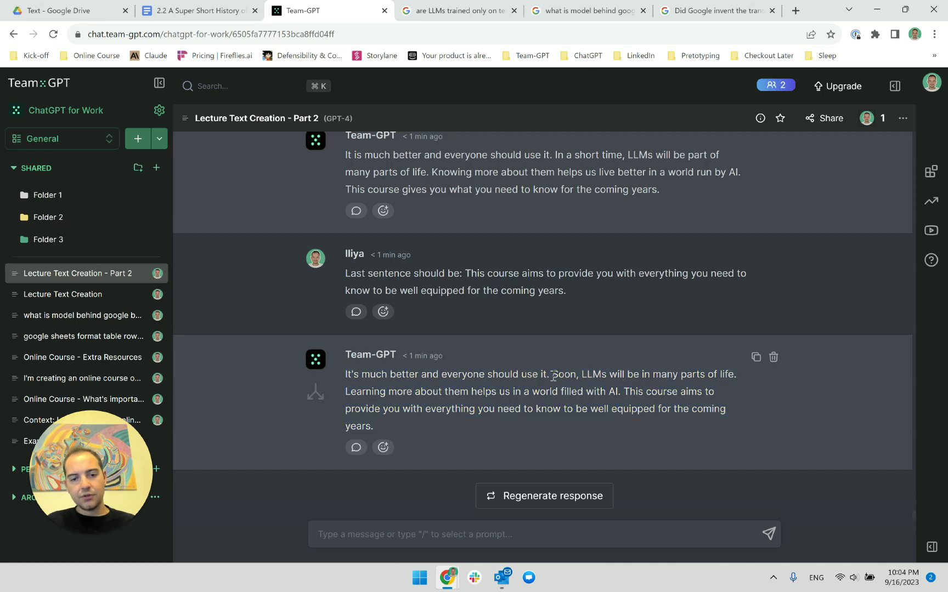
left_click_drag(552, 376, 333, 374)
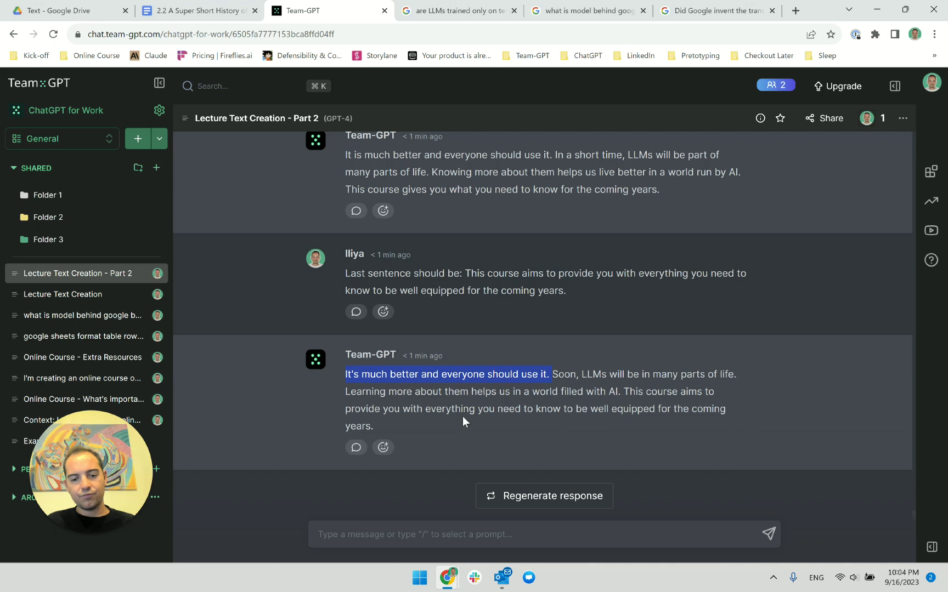
Switch to the lecture document in Google Docs and delete the sentence "It is far superior and should be used by literally everyone."
left_click(181, 8)
left_click(407, 347)
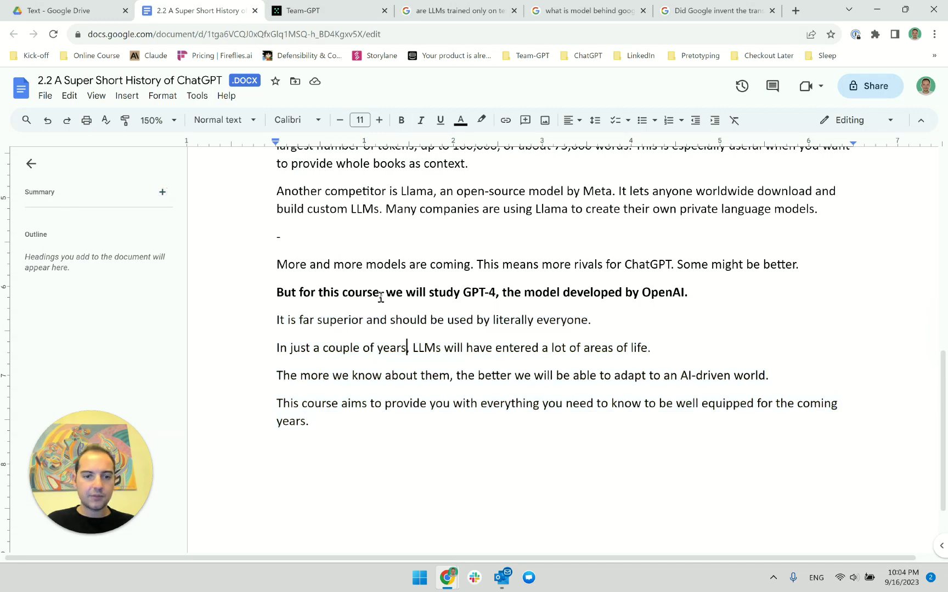
left_click(380, 292)
left_click(707, 296)
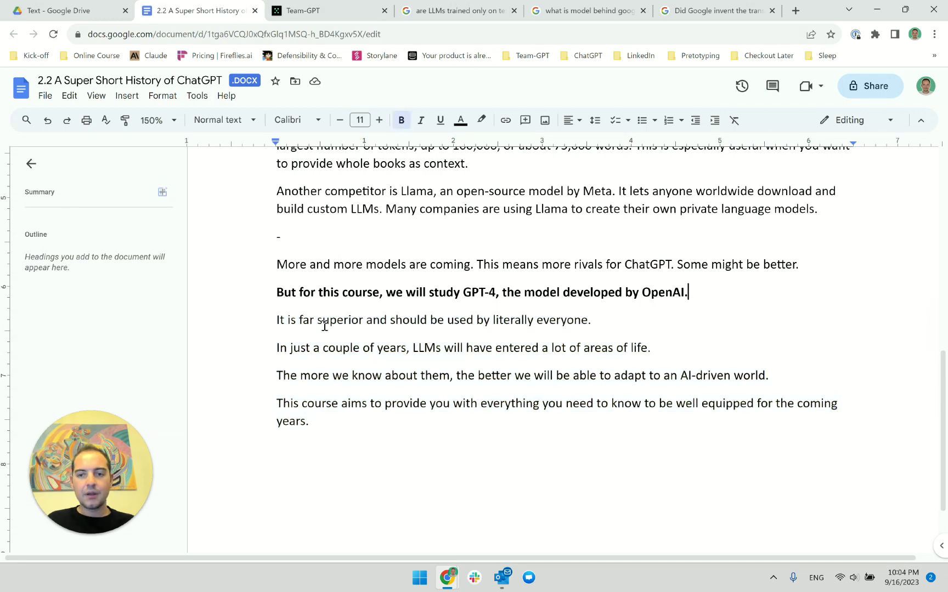
triple_click(277, 321)
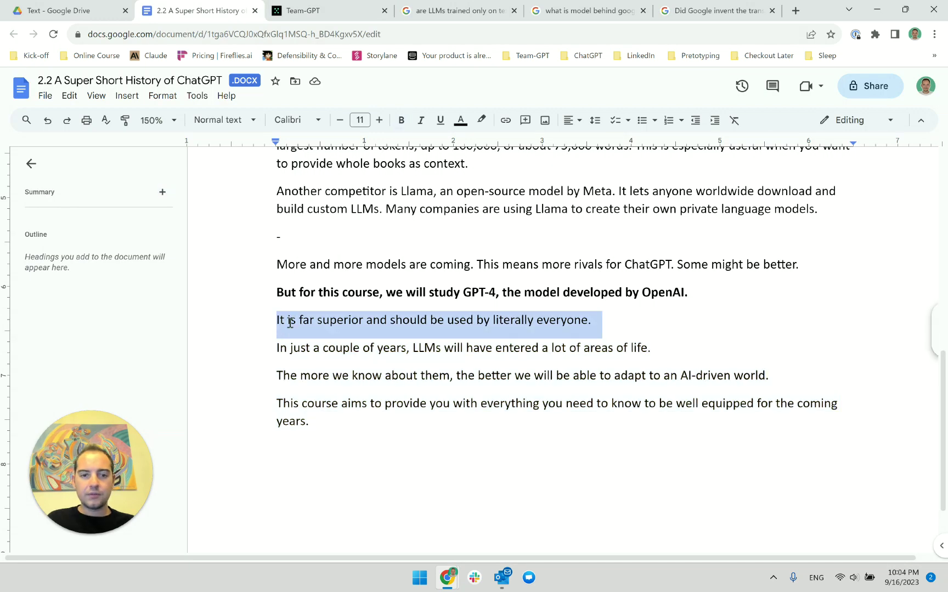
double_click(290, 323)
double_click(280, 323)
triple_click(311, 326)
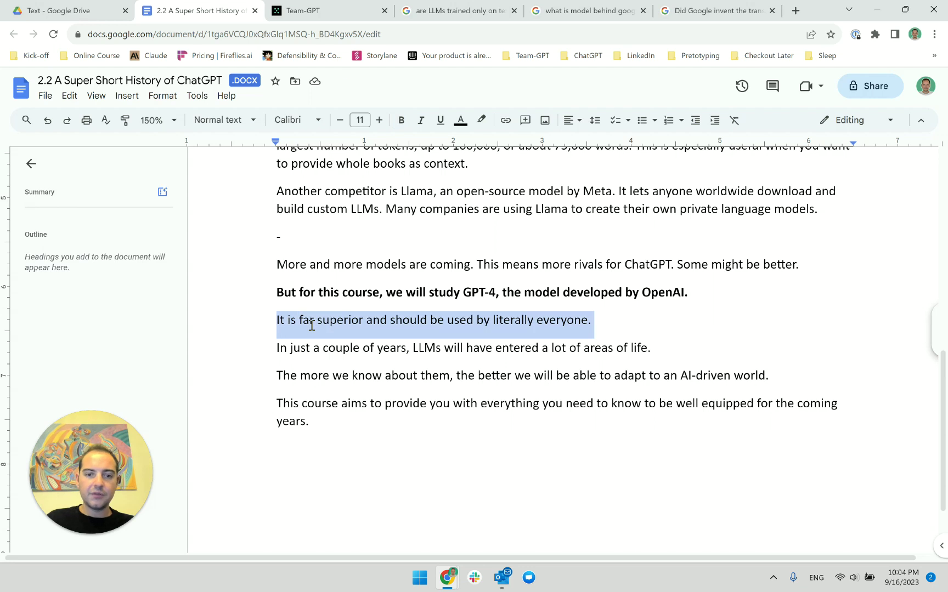
key("BackSpace")
Extend the bold GPT-4 sentence with ", as it is the best one right now." after "OpenAI"
key("Left")
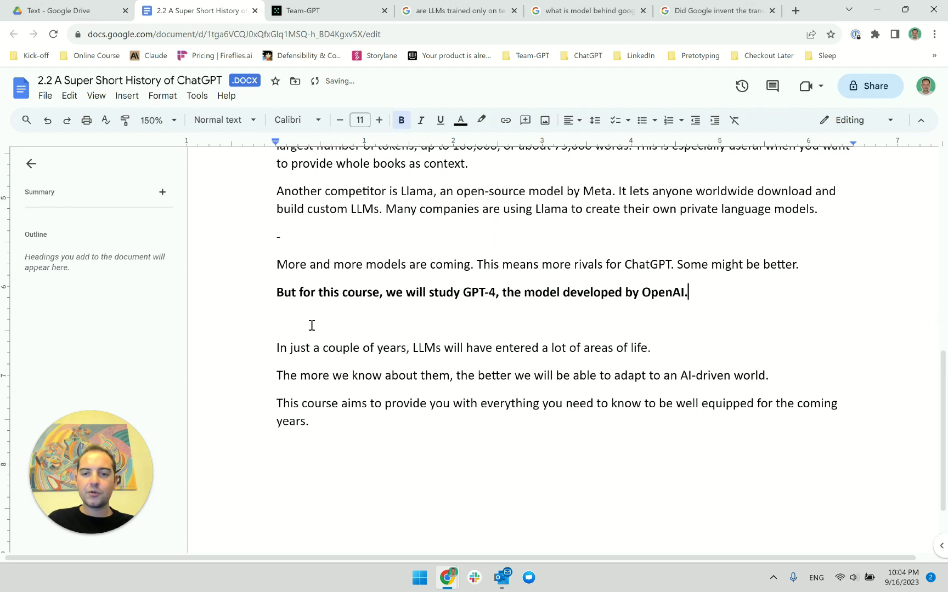
key("BackSpace")
type(", a")
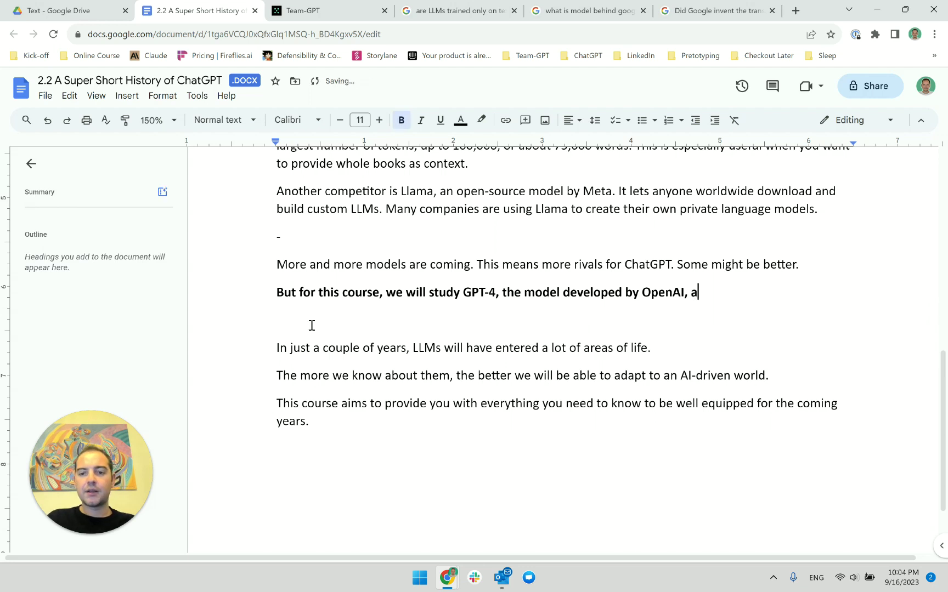
type("s it is the b")
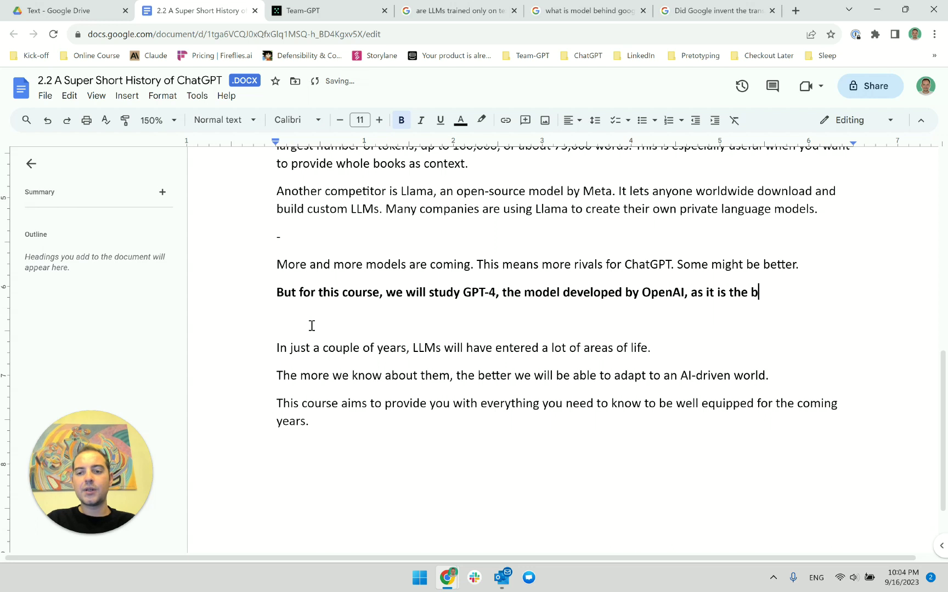
type("est one right now.")
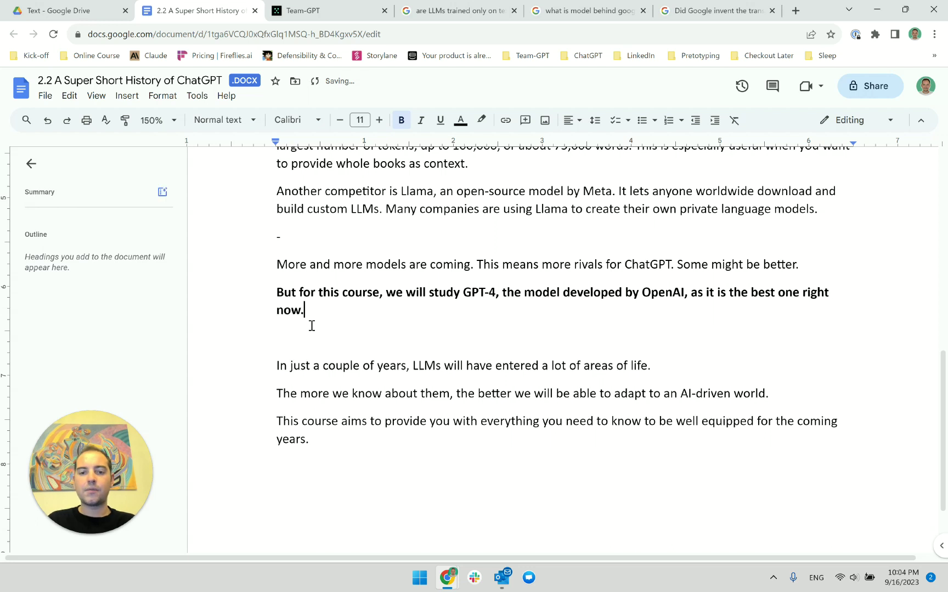
Reword the bold sentence's ending after "GPT-4, the" as "best model right now." and remove the empty paragraph below it
key("ctrl+Left")
key("ctrl+Left")
key("ctrl+Left")
key("ctrl+Left")
key("ctrl+Left")
key("ctrl+Left")
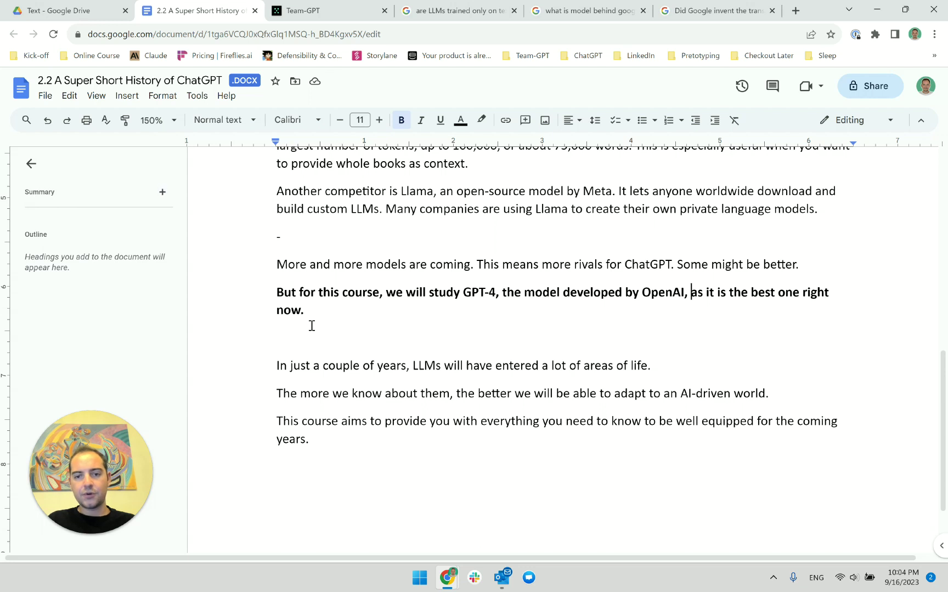
key("ctrl+shift+Down")
key("Left")
key("ctrl+Left")
key("ctrl+Left")
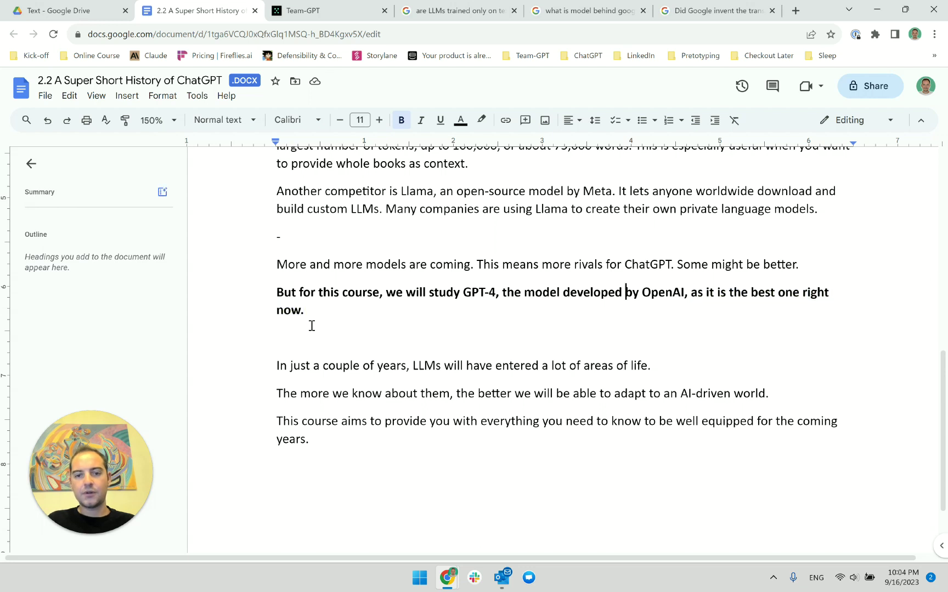
key("ctrl+shift+Down")
type("best ")
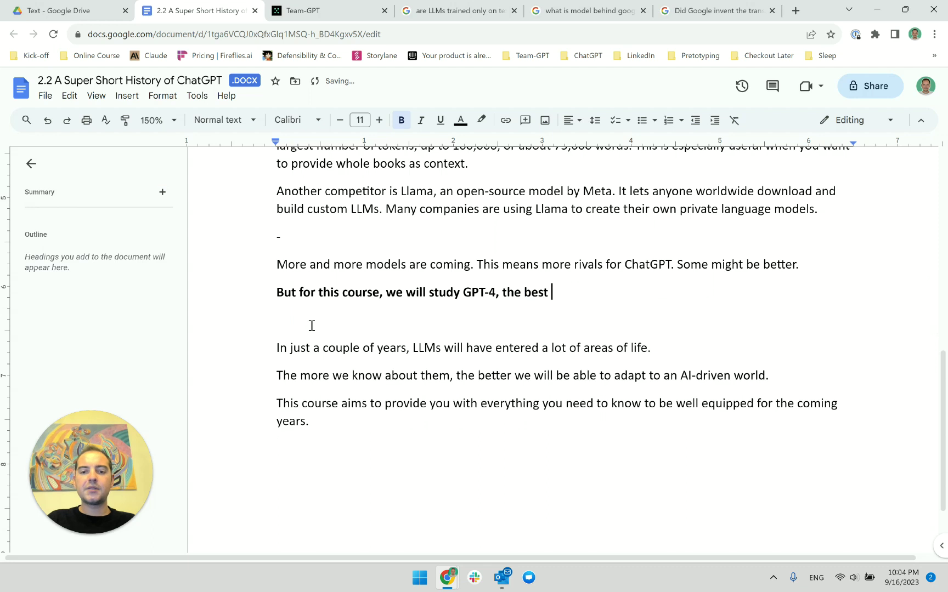
type("model right now.")
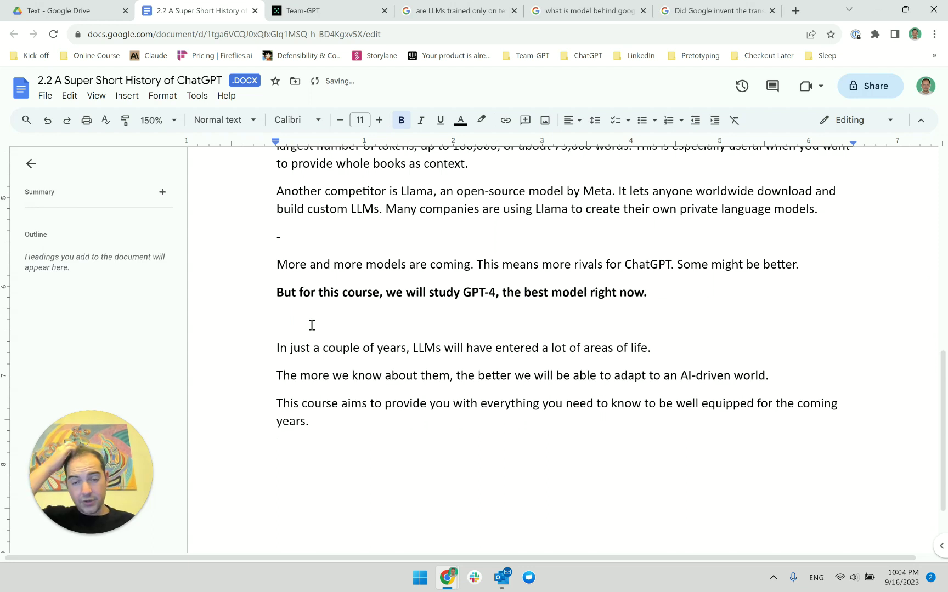
key("Delete")
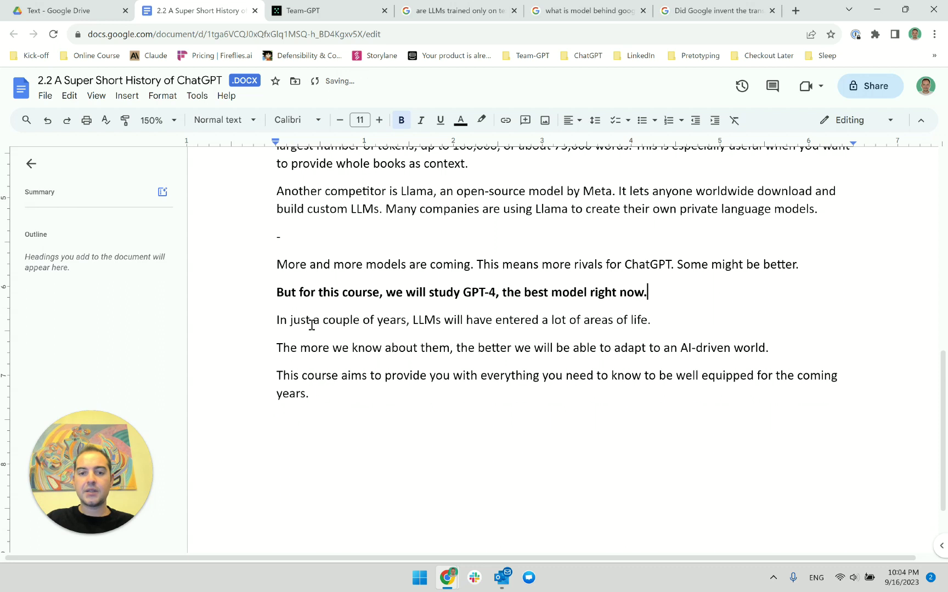
Replace the "In just a couple of years" sentence with "In a short time, LLMs will be part of many parts of life." copied from Team-GPT
triple_click(414, 319)
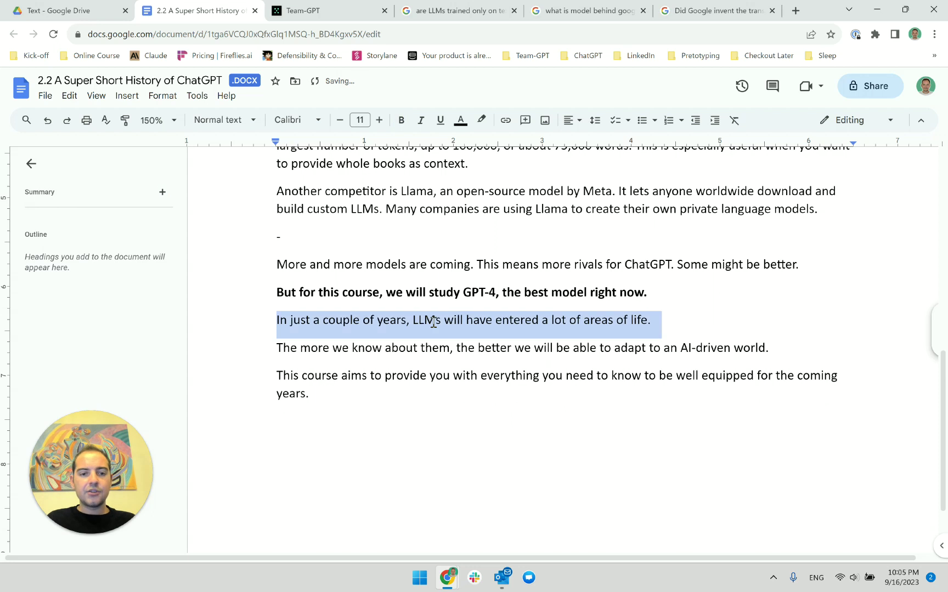
key("ctrl+Tab")
left_click(627, 370)
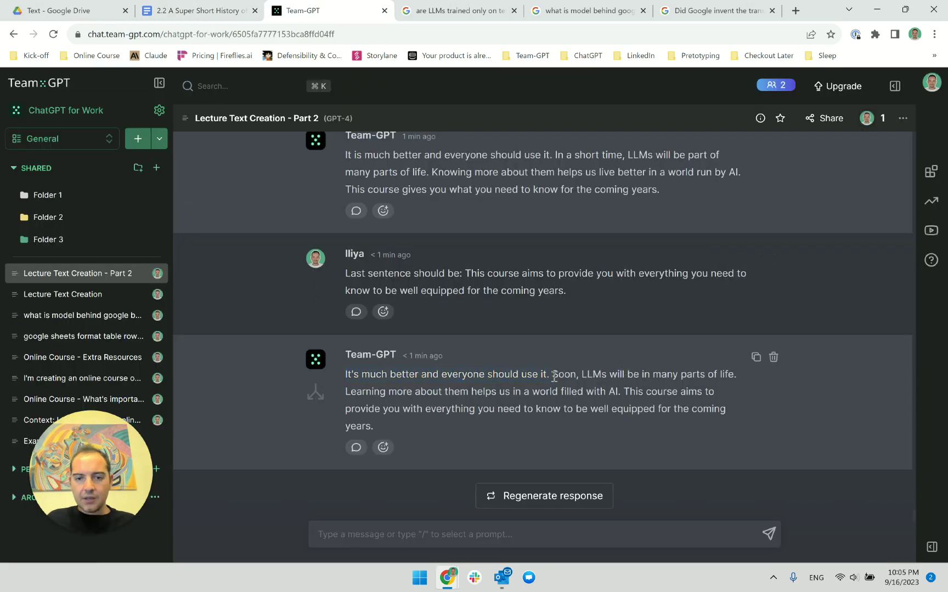
scroll(600, 252, "up", 2)
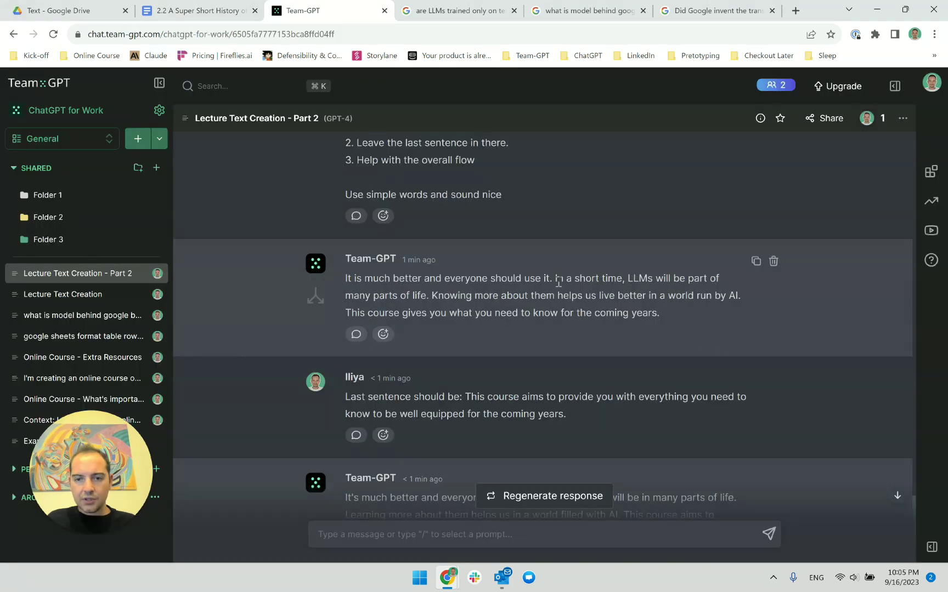
scroll(564, 293, "up", 2)
scroll(566, 283, "down", 2)
left_click_drag(558, 279, 431, 275)
key("ctrl+c")
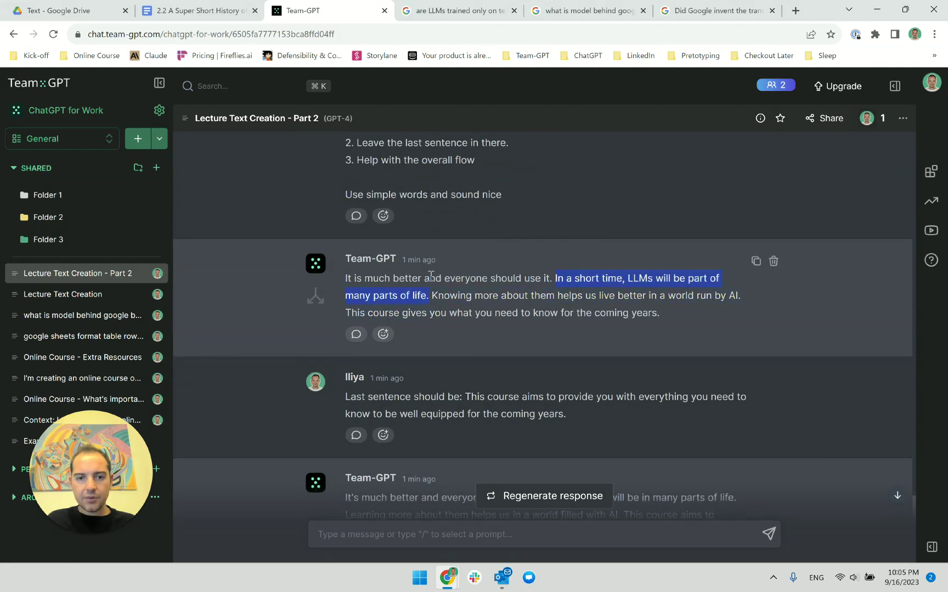
left_click(217, 8)
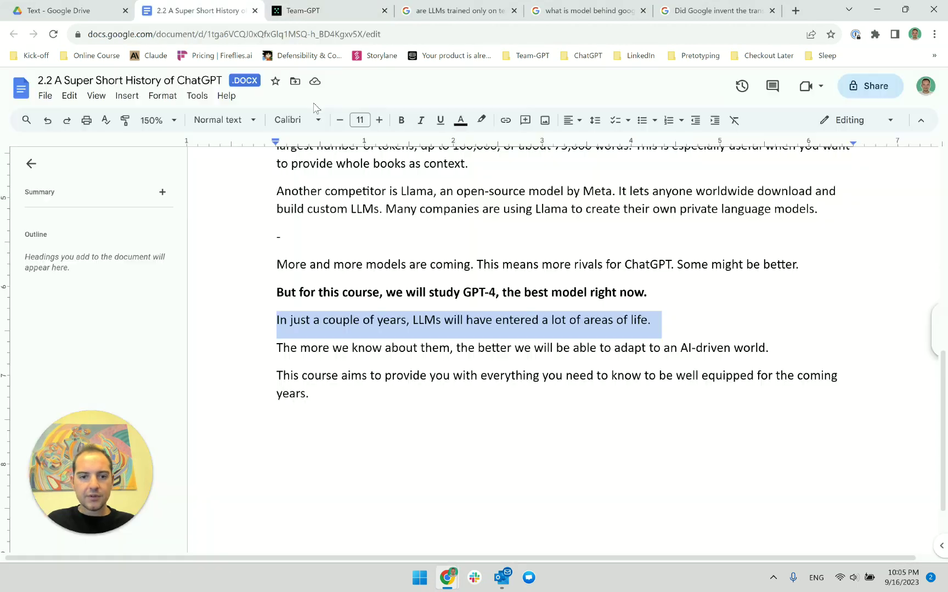
right_click(360, 333)
left_click(395, 309)
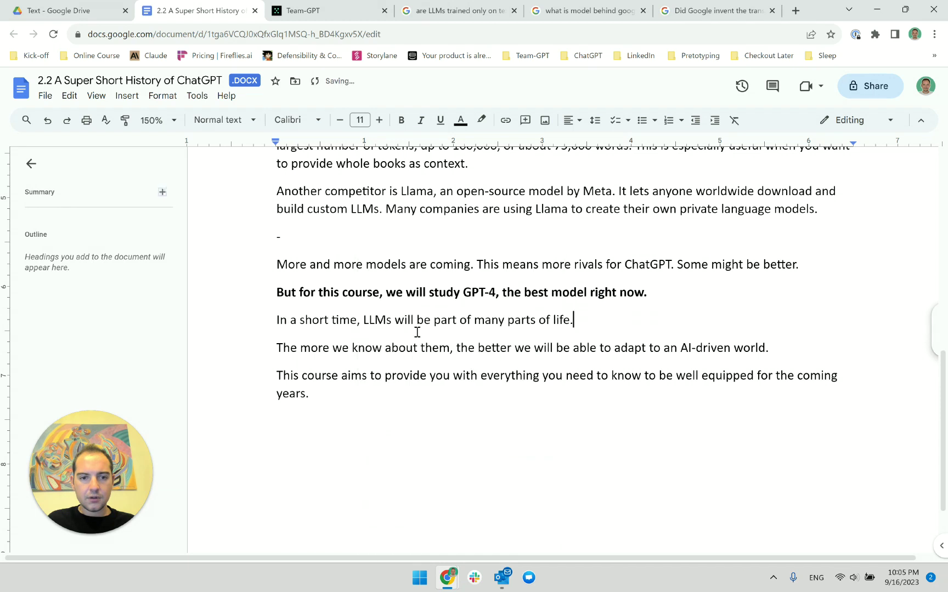
Compare the document's "The more we know about them" sentence with the corresponding wording in the last two Team-GPT replies
double_click(345, 359)
triple_click(345, 359)
double_click(403, 359)
left_click(535, 354)
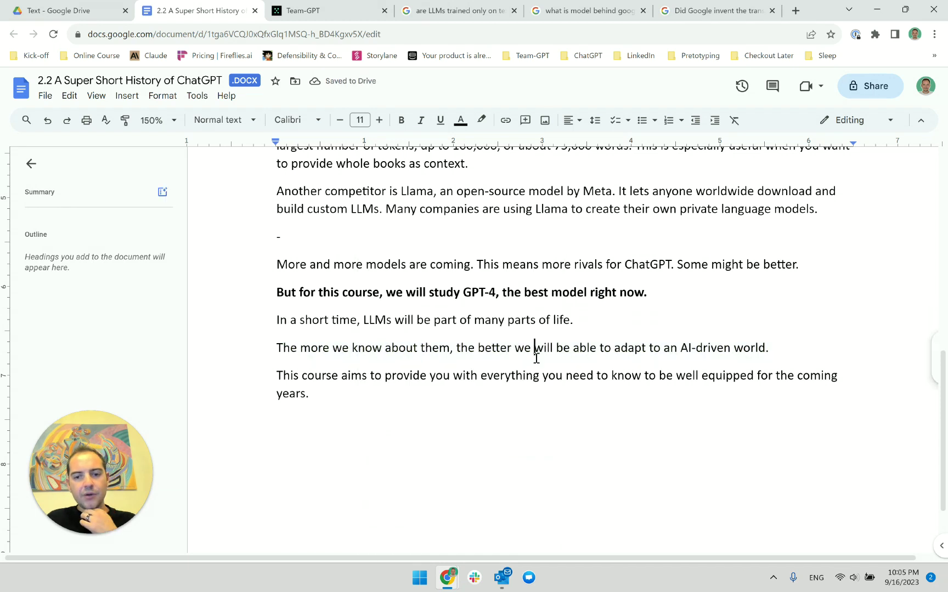
left_click(614, 349)
left_click(307, 11)
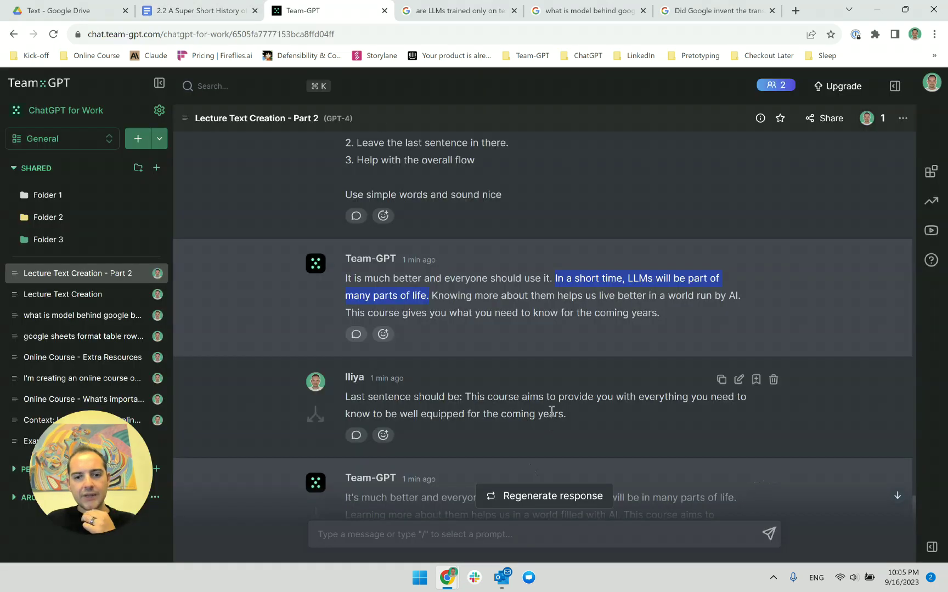
scroll(496, 191, "down", 2)
left_click_drag(475, 175, 527, 174)
left_click(577, 175)
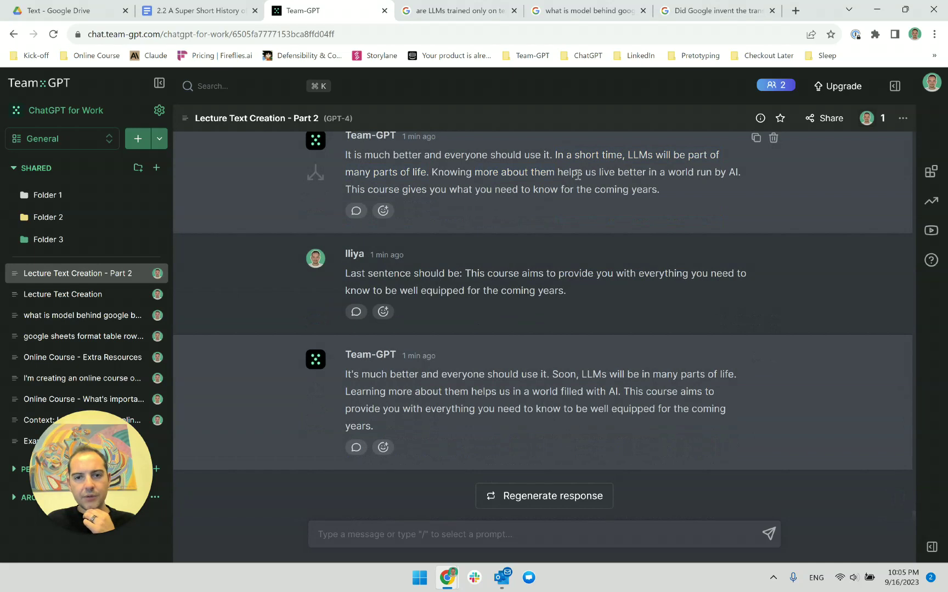
left_click_drag(630, 391, 523, 412)
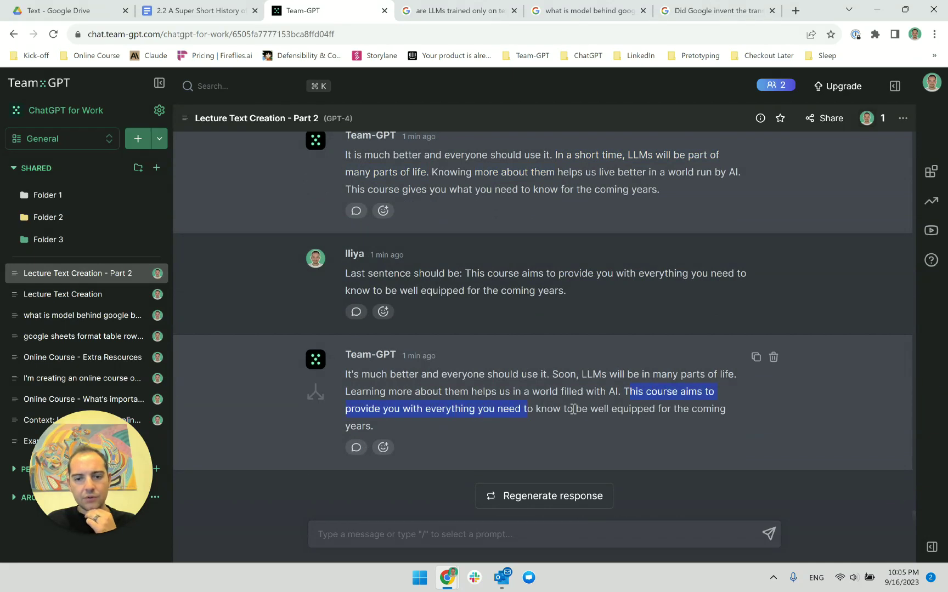
left_click(620, 379)
left_click_drag(576, 376, 666, 375)
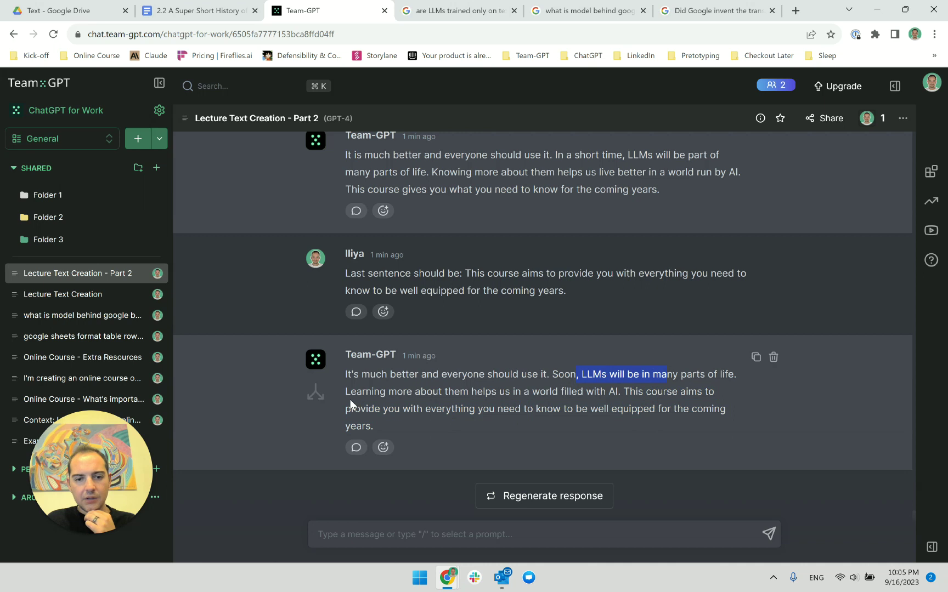
left_click(438, 396)
left_click_drag(472, 396, 497, 392)
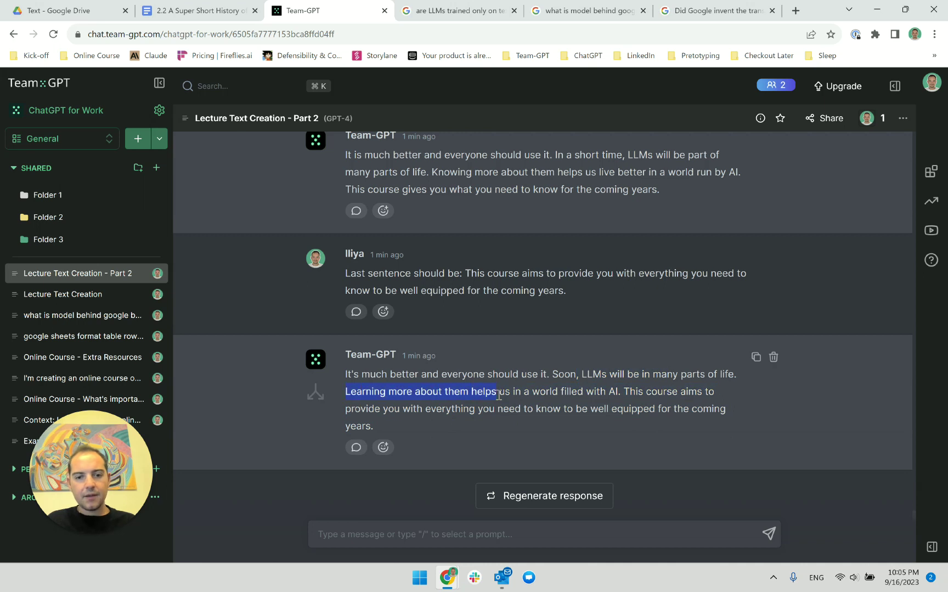
In the Google Docs document, replace "The more we know about them" with "Learning how to use them"
left_click(216, 7)
left_click_drag(276, 354, 449, 353)
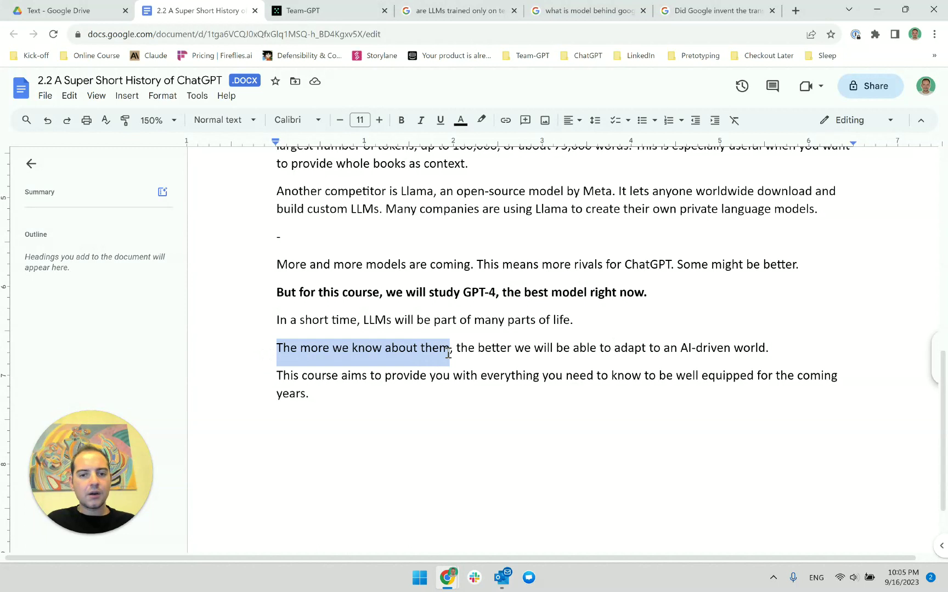
type("Learning how to u")
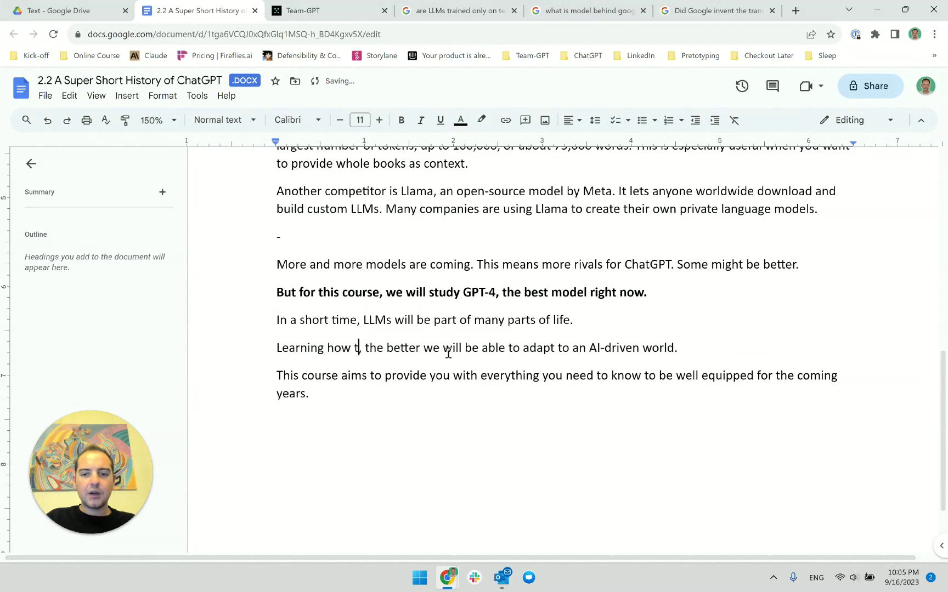
type("se them")
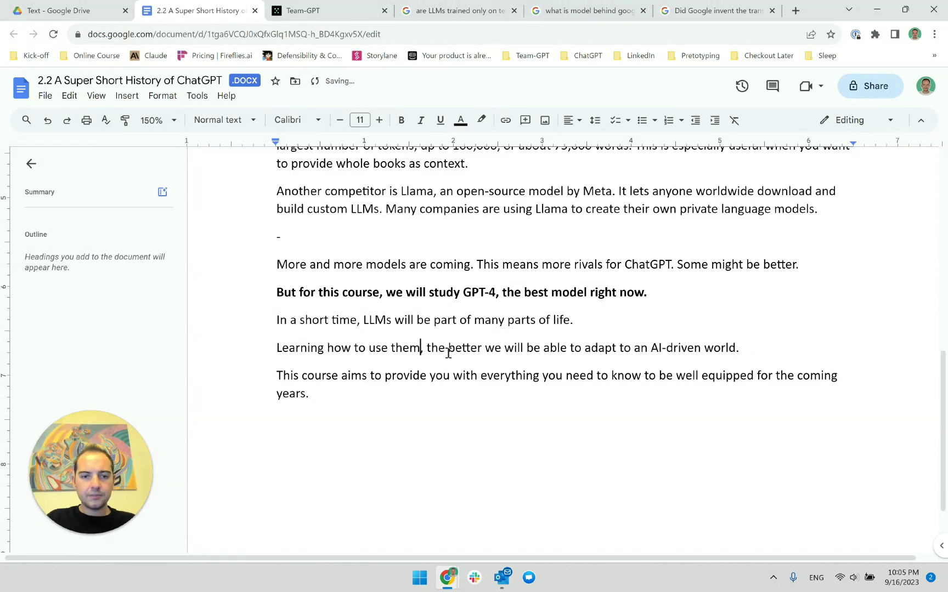
Replace "them" with "products" in the phrase "Learning how to use them"
key("BackSpace")
key("BackSpace")
key("BackSpace")
key("BackSpace")
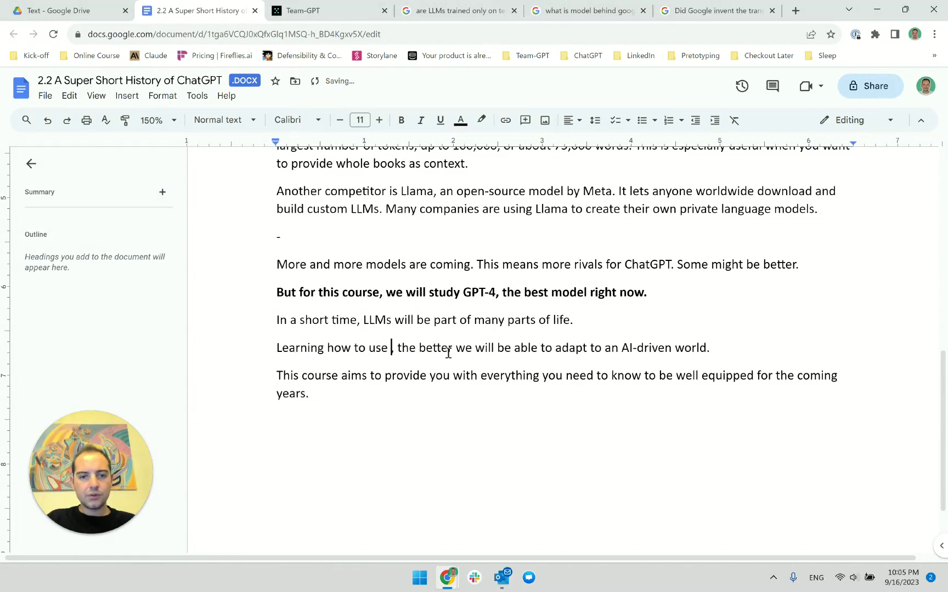
type("products")
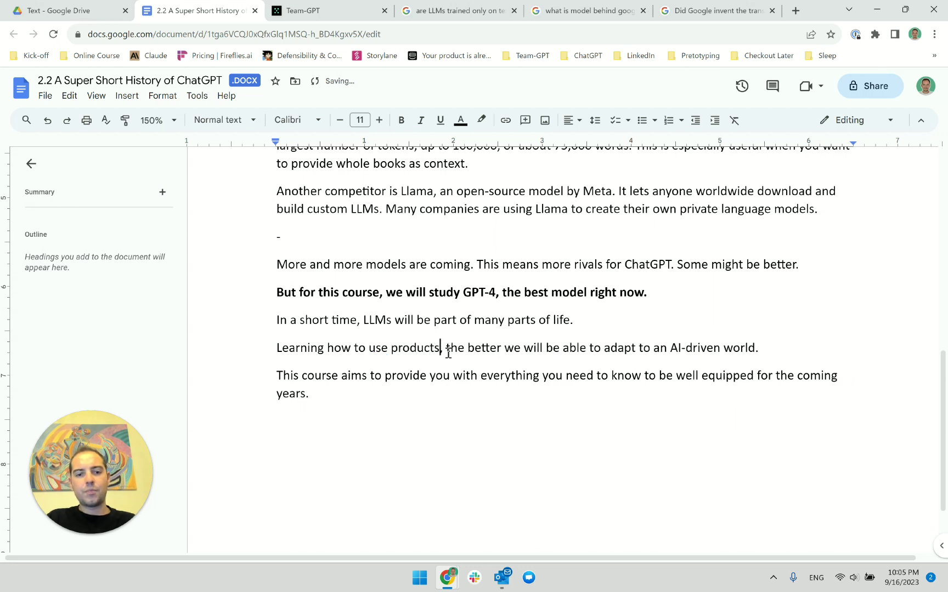
Change the object of "Learning how to use" to "ChatGPT"
key("BackSpace")
key("BackSpace")
key("BackSpace")
key("BackSpace")
key("BackSpace")
key("BackSpace")
key("BackSpace")
key("BackSpace")
key("BackSpace")
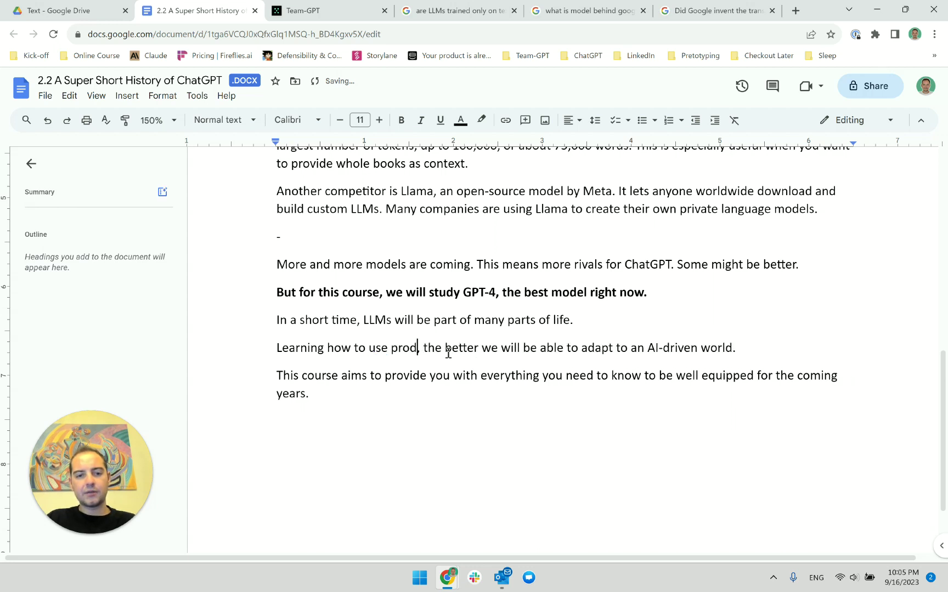
type("ChatGPT")
Try adding "well" after "ChatGPT" in the "Learning how to use" sentence, and take the word out again
key("Right")
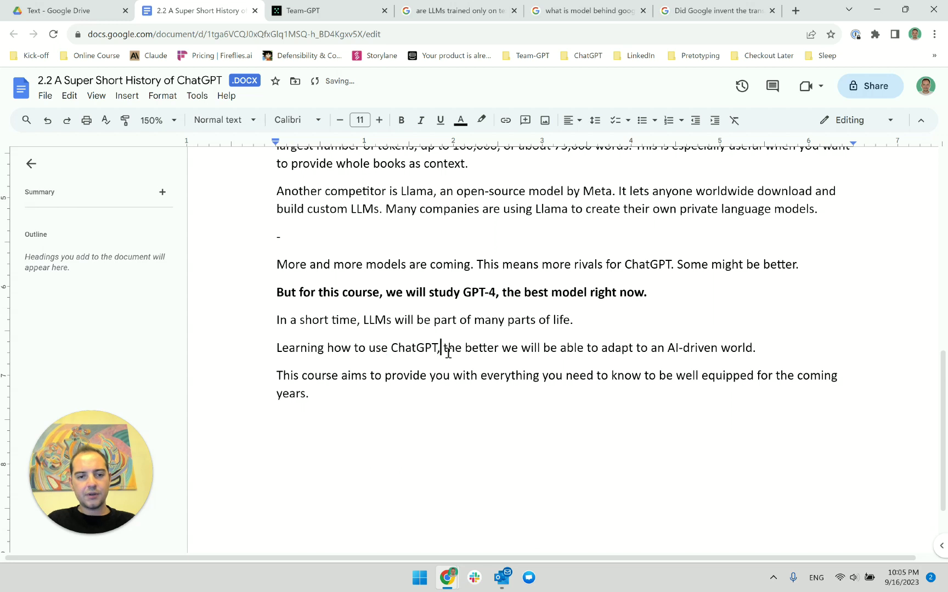
key("ctrl+Right")
key("ctrl+Right")
type("well")
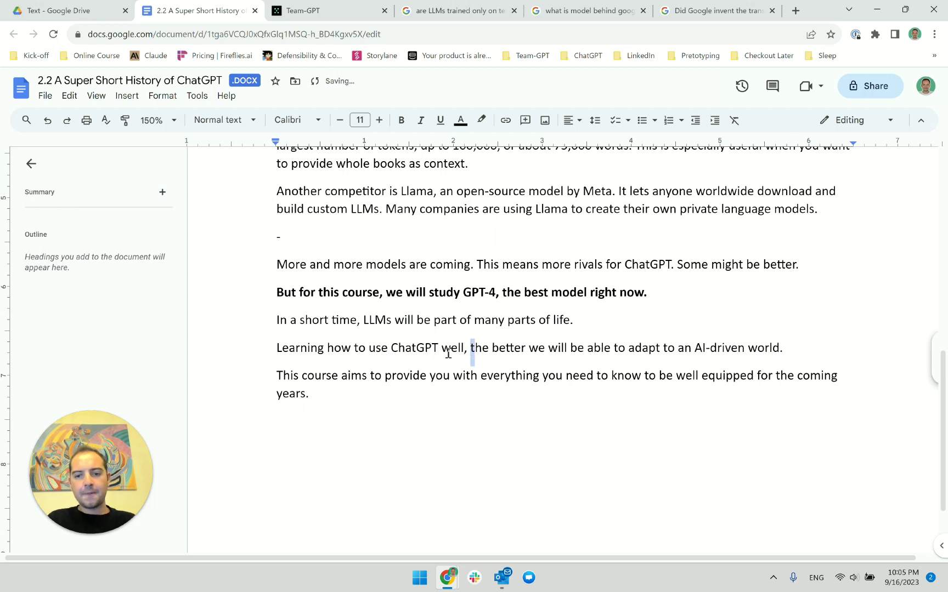
key("Left")
key("Left")
key("BackSpace")
key("BackSpace")
key("BackSpace")
key("BackSpace")
key("BackSpace")
key("BackSpace")
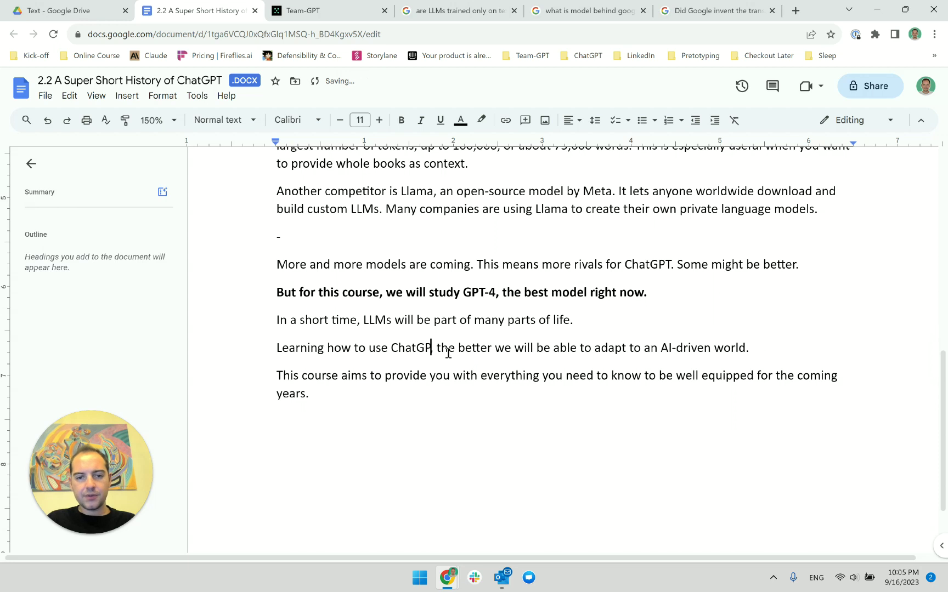
type("T")
key("Right")
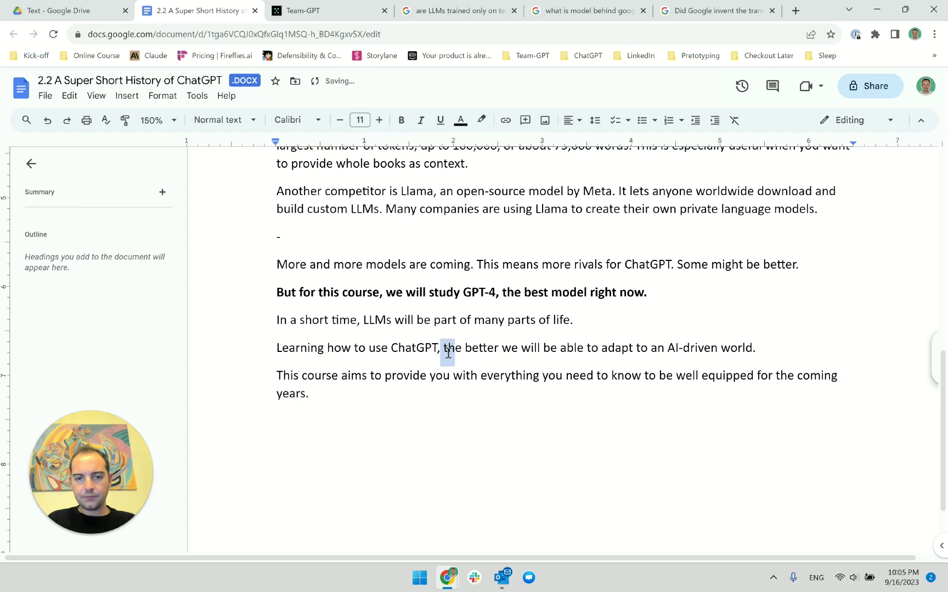
Change "the better we will" to "will help anyone" in the "Learning how to use ChatGPT" sentence
key("Left")
key("shift+Right")
key("shift+Right")
key("shift+Right")
key("shift+Right")
key("shift+Right")
key("shift+Right")
key("shift+Right")
key("shift+Right")
key("shift+Right")
key("shift+Right")
key("shift+Right")
key("shift+Right")
key("shift+Right")
key("shift+Right")
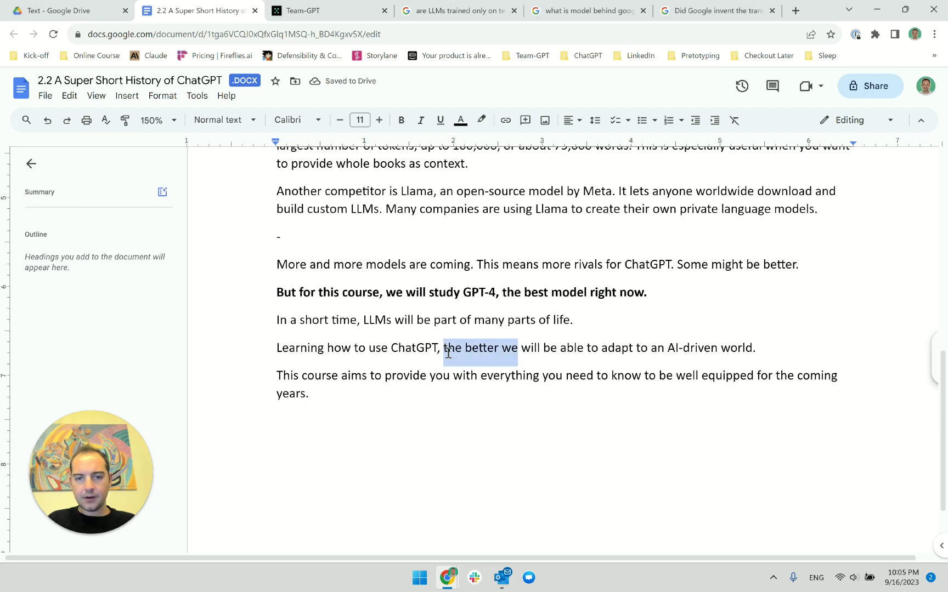
key("BackSpace")
type("help anyone")
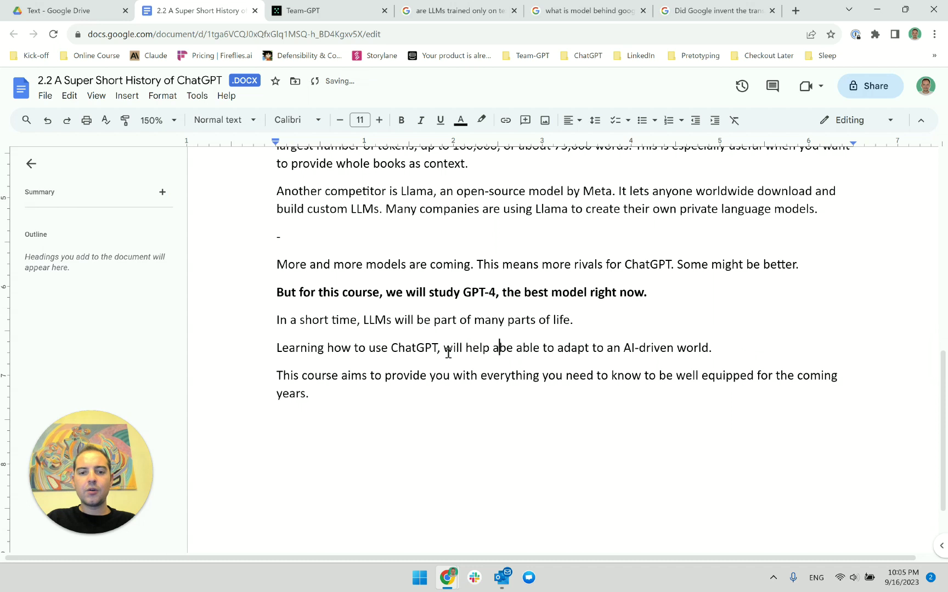
Remove "be able to" before "adapt to an AI-driven world" in the "Learning how to use ChatGPT" sentence
key("shift+Right")
key("shift+Right")
key("shift+Right")
key("shift+Right")
key("shift+Right")
key("shift+Right")
key("shift+Right")
key("shift+Right")
key("shift+Right")
key("shift+Right")
key("shift+Right")
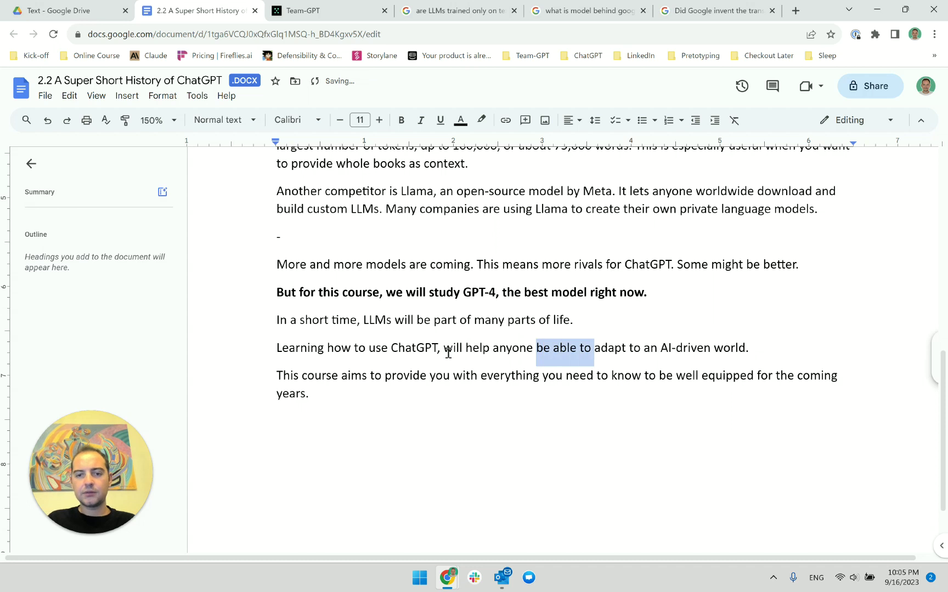
key("BackSpace")
Switch to the Team-GPT chat and regenerate the latest rephrasing of the closing sentences
key("ctrl+Tab")
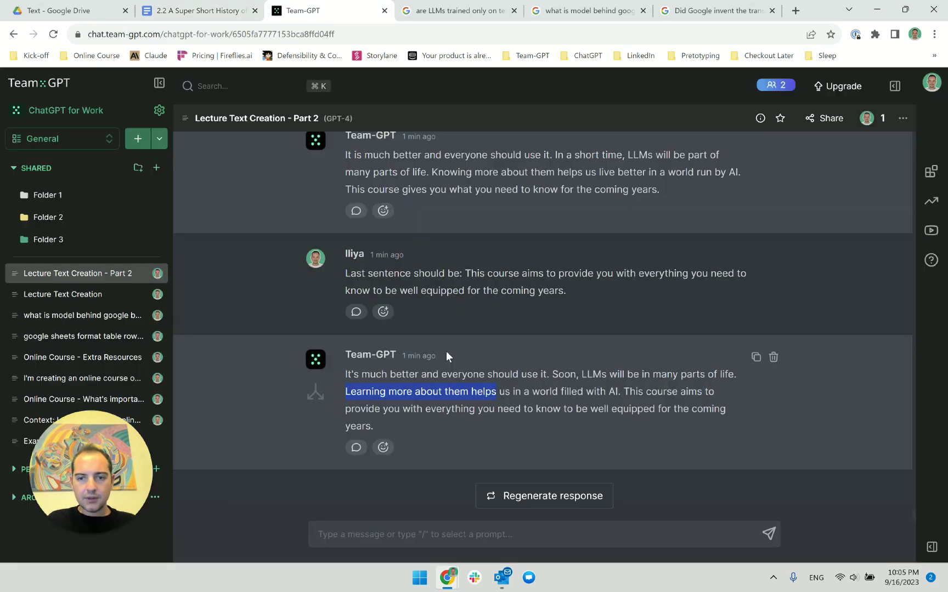
left_click(614, 395)
scroll(696, 249, "up", 1)
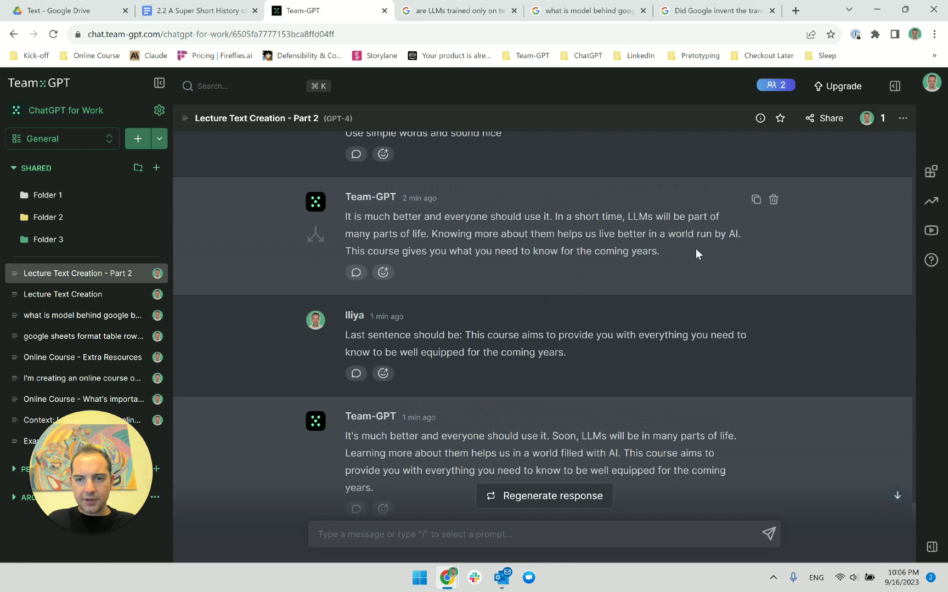
triple_click(703, 237)
scroll(644, 364, "up", 9)
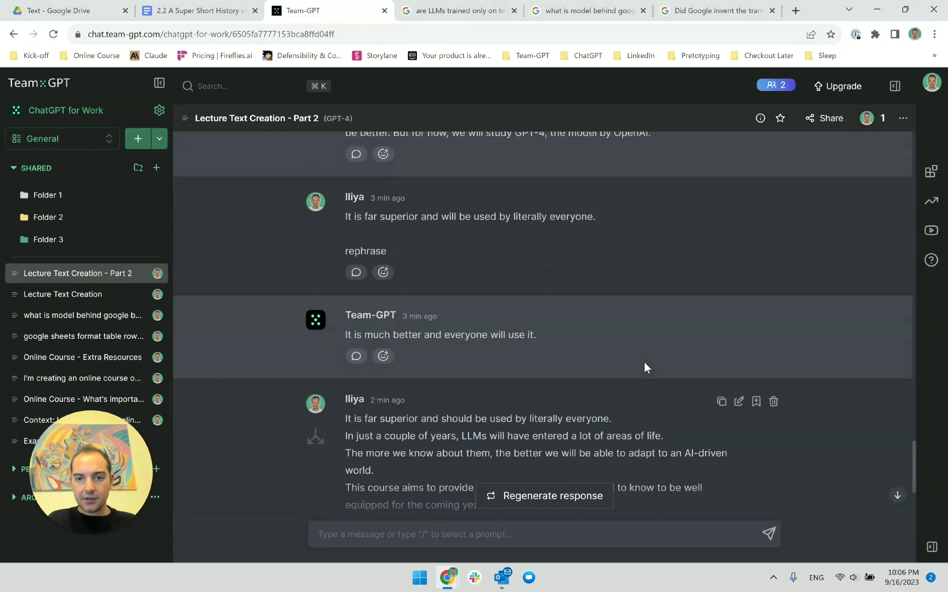
scroll(638, 384, "down", 9)
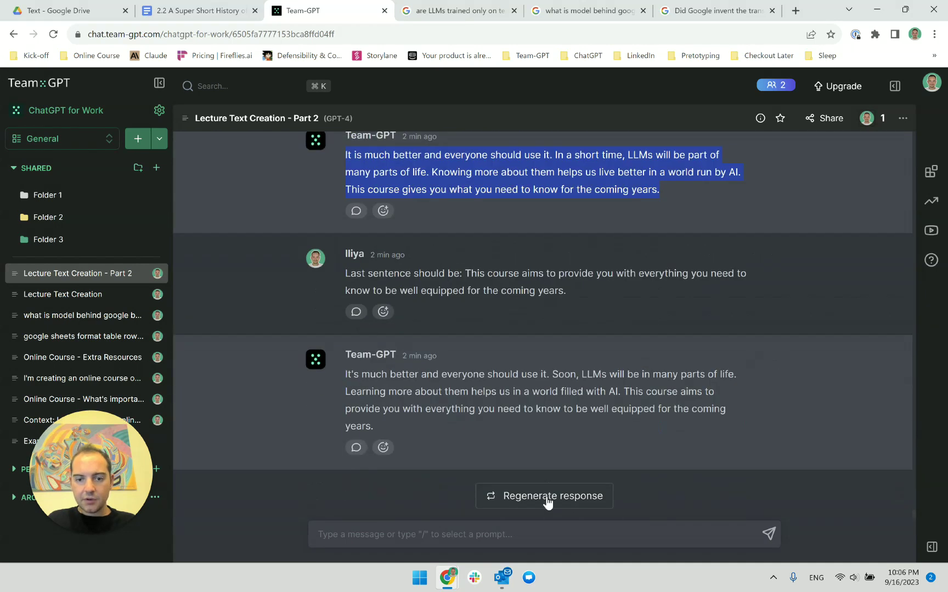
left_click(545, 499)
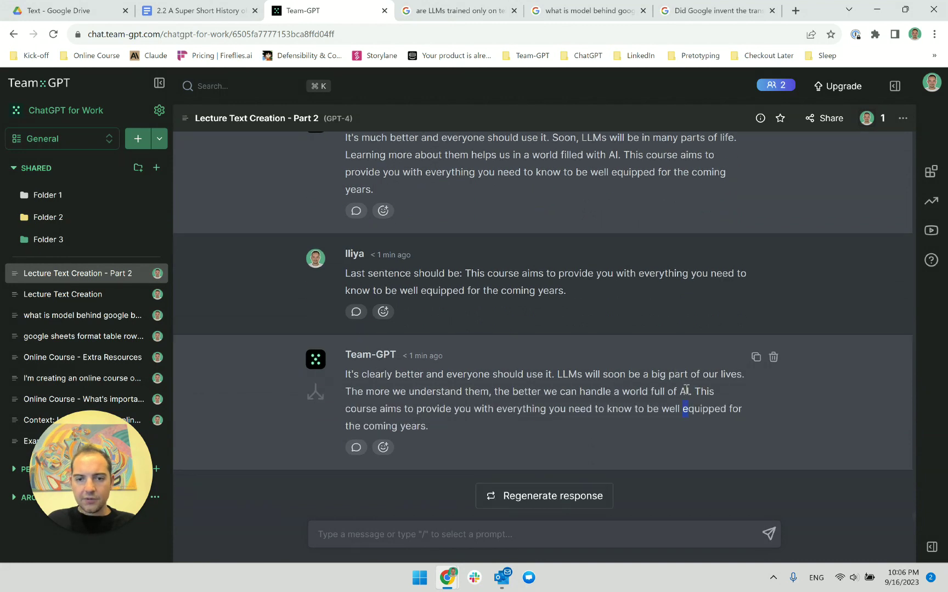
Copy the sentence "The more we understand them, the better we can handle a world full of AI." from the new response
triple_click(613, 396)
left_click(654, 397)
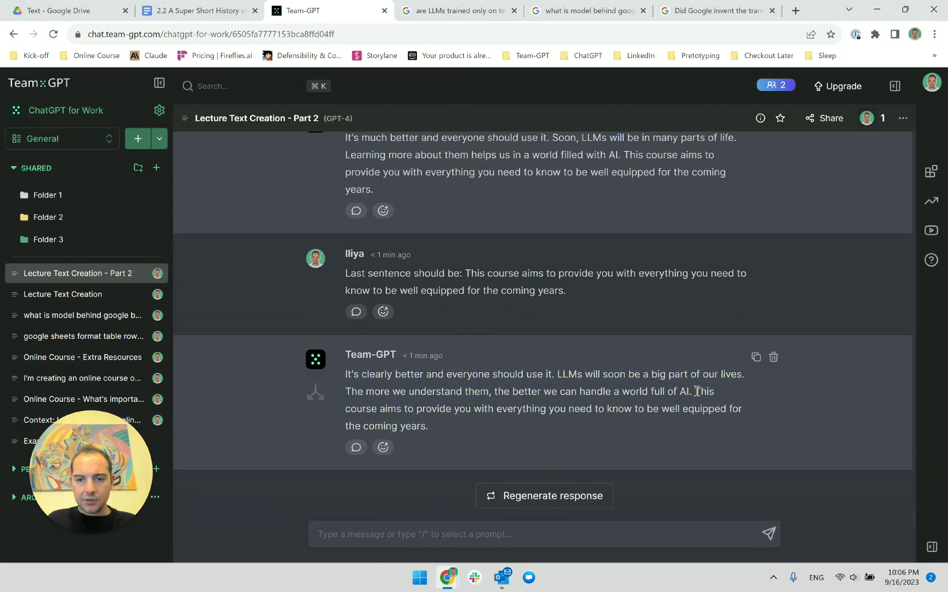
left_click_drag(696, 391, 501, 392)
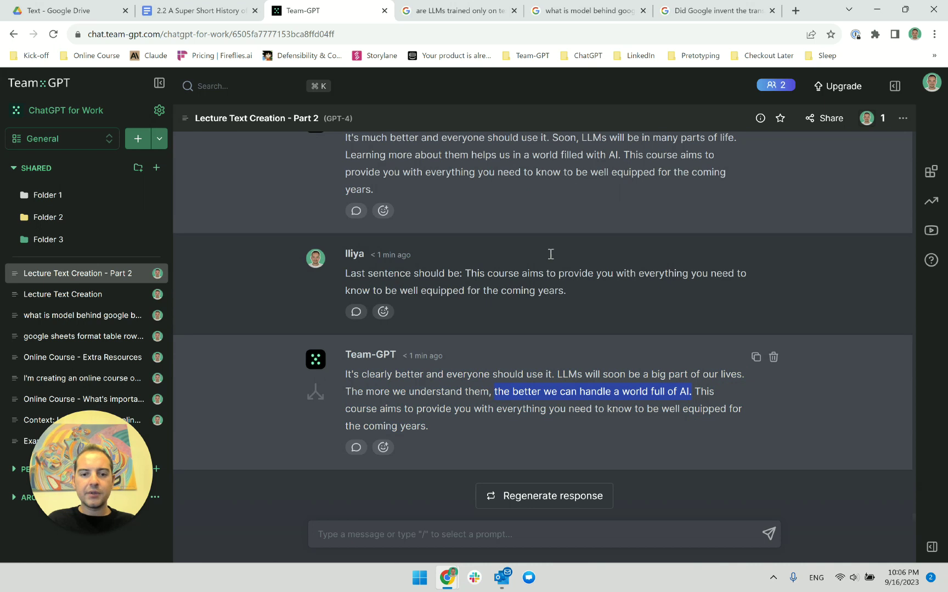
left_click(345, 398, "shift")
key("ctrl+c")
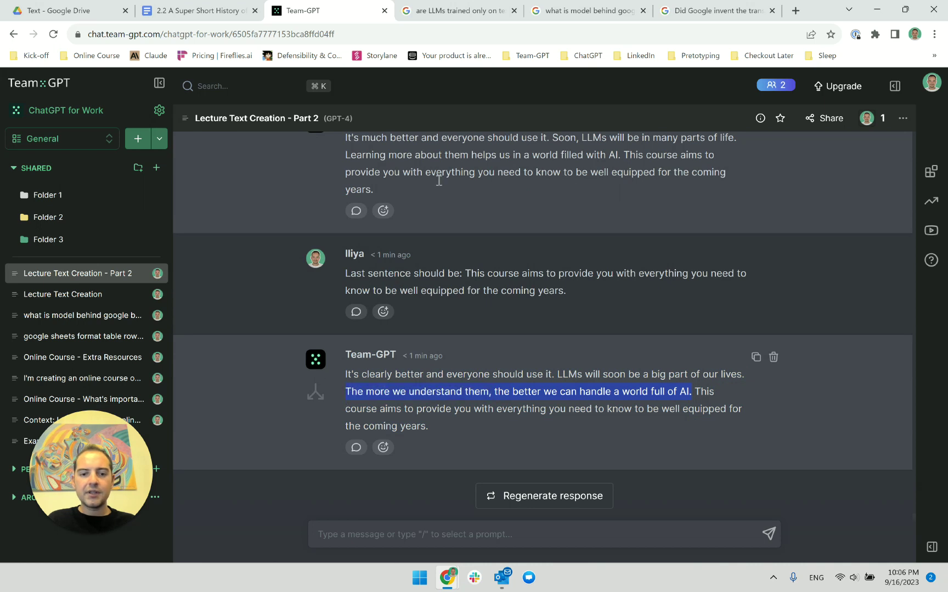
In the Google Docs document, replace the "Learning how to use ChatGPT" sentence with the copied sentence
left_click(208, 10)
left_click(392, 348)
triple_click(394, 349)
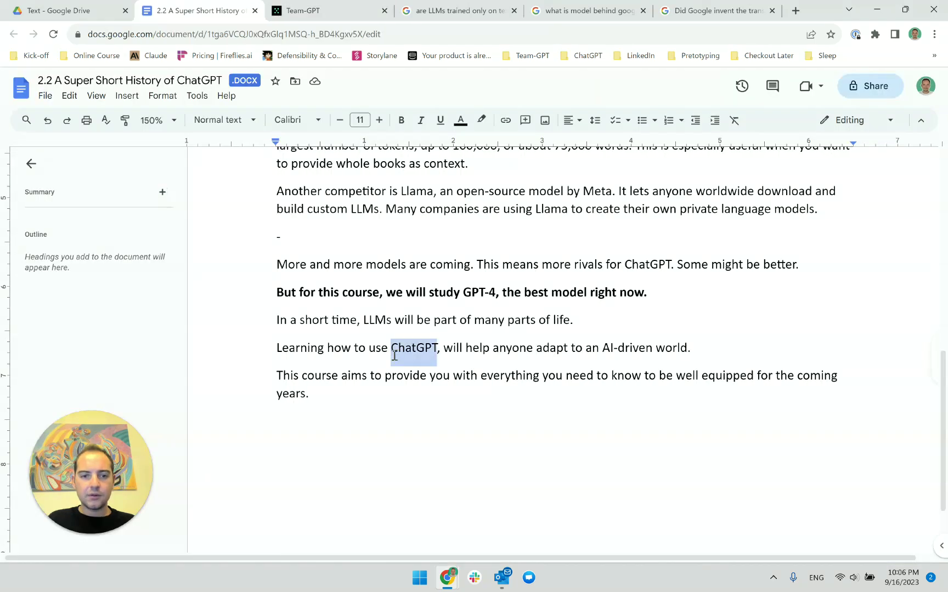
right_click(394, 355)
left_click(461, 309)
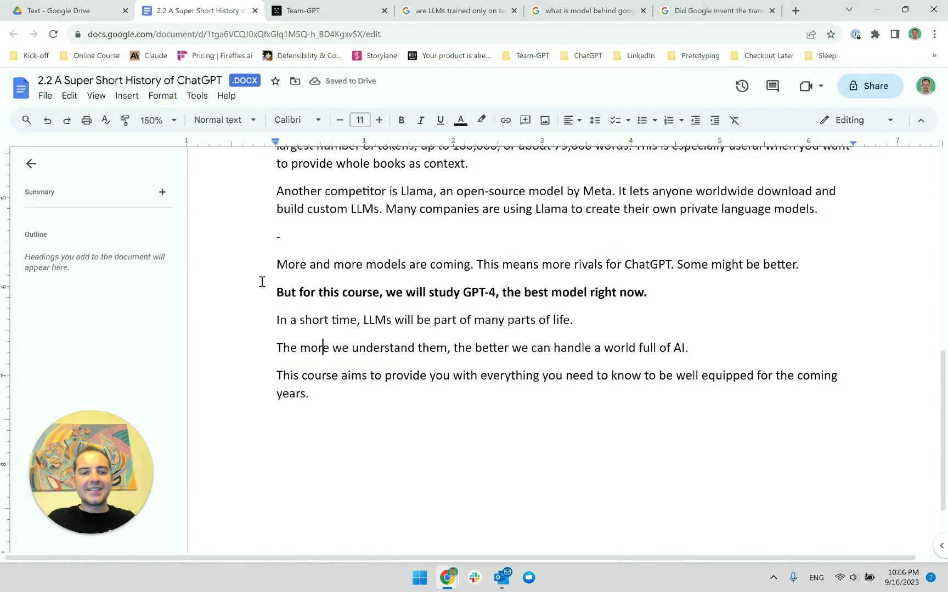
Reword the LLMs sentence, changing "be part of" to "be a part of" and "many parts of life" to "many aspects of life"
left_click_drag(269, 292, 400, 432)
left_click(400, 432)
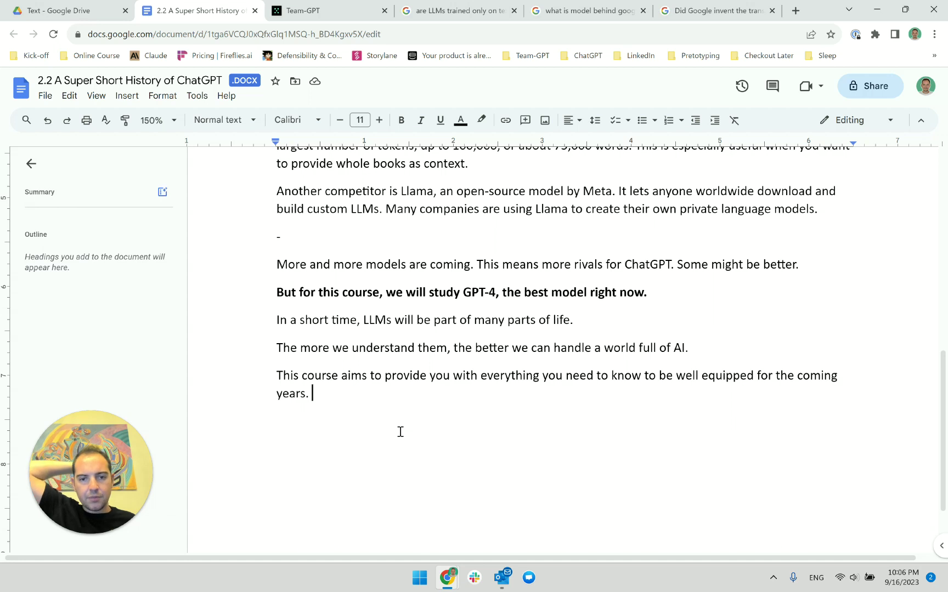
left_click(434, 320)
type("a")
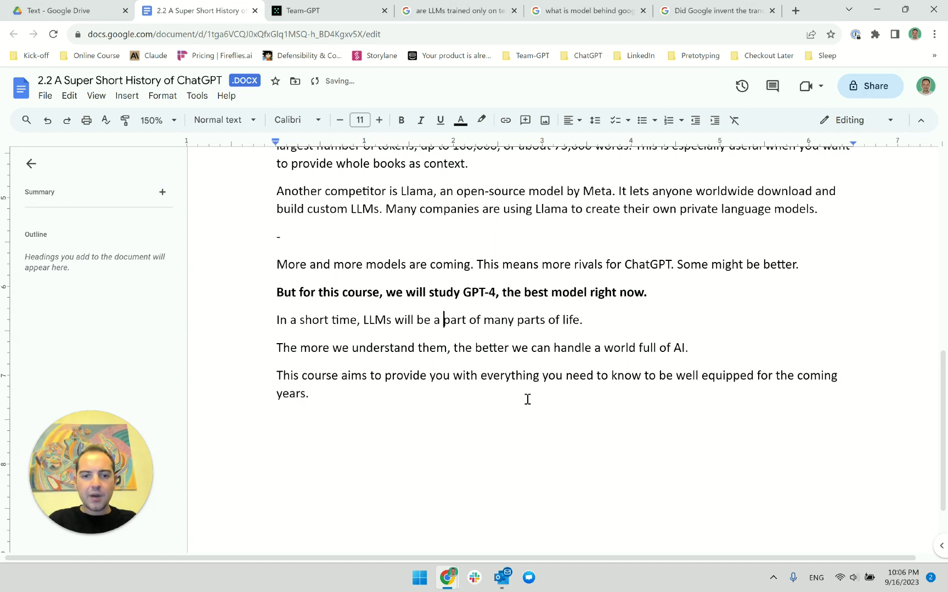
double_click(536, 321)
type("aspects")
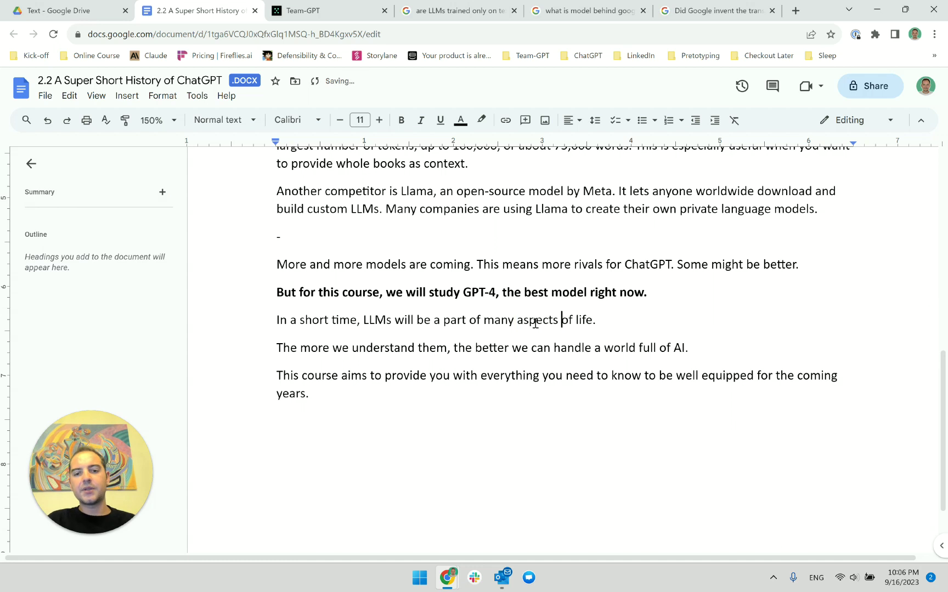
left_click(514, 398)
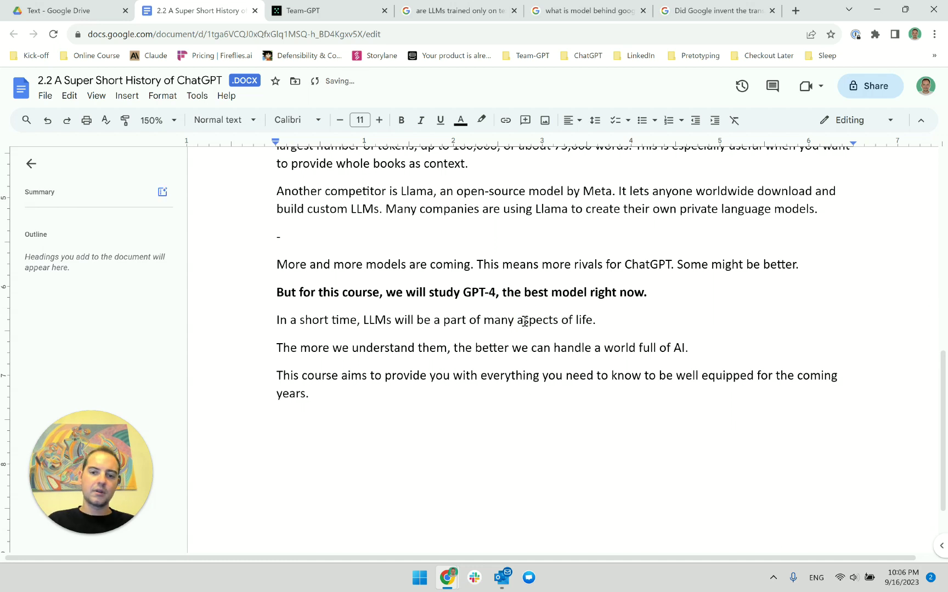
double_click(532, 292)
triple_click(536, 328)
left_click(603, 324)
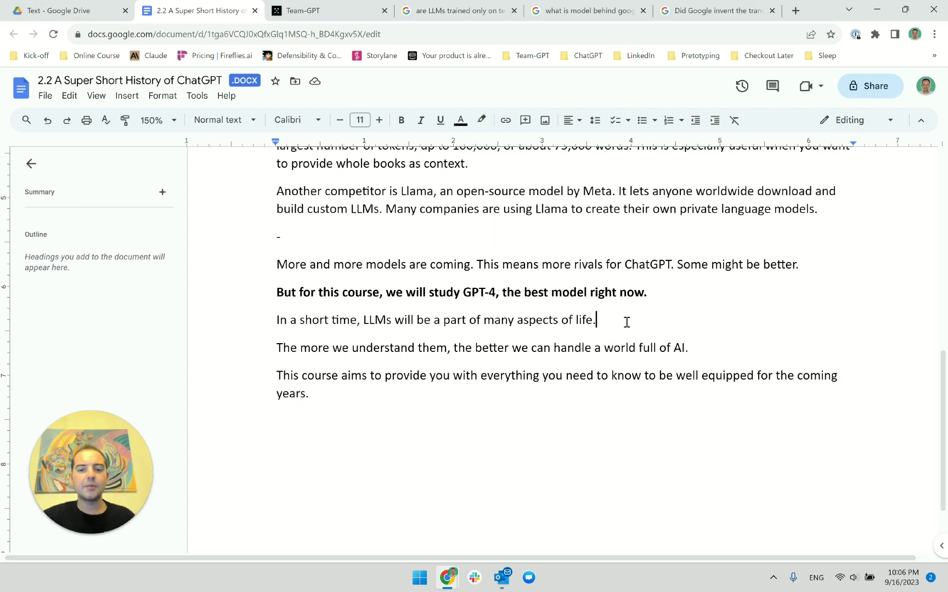
left_click(689, 348)
left_click(539, 407)
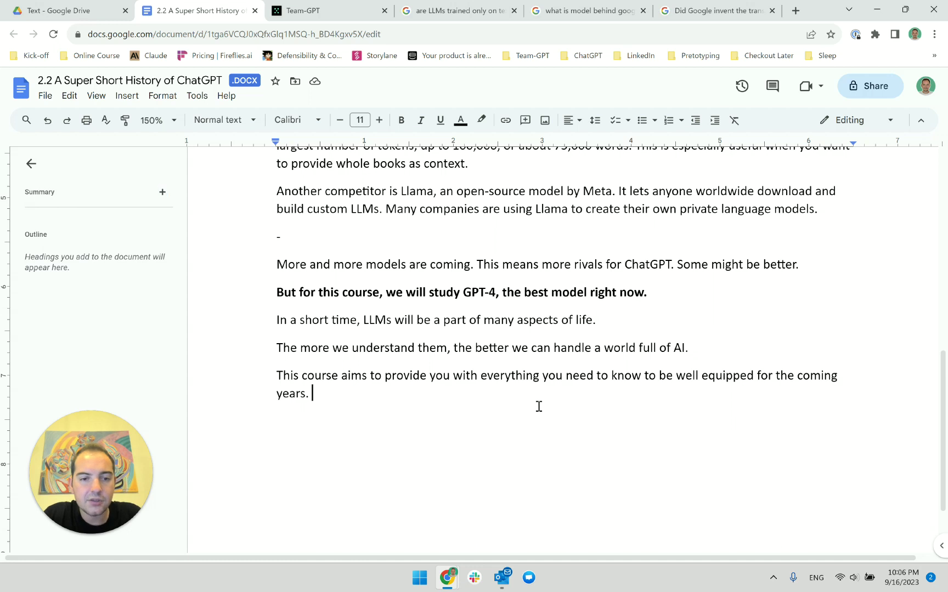
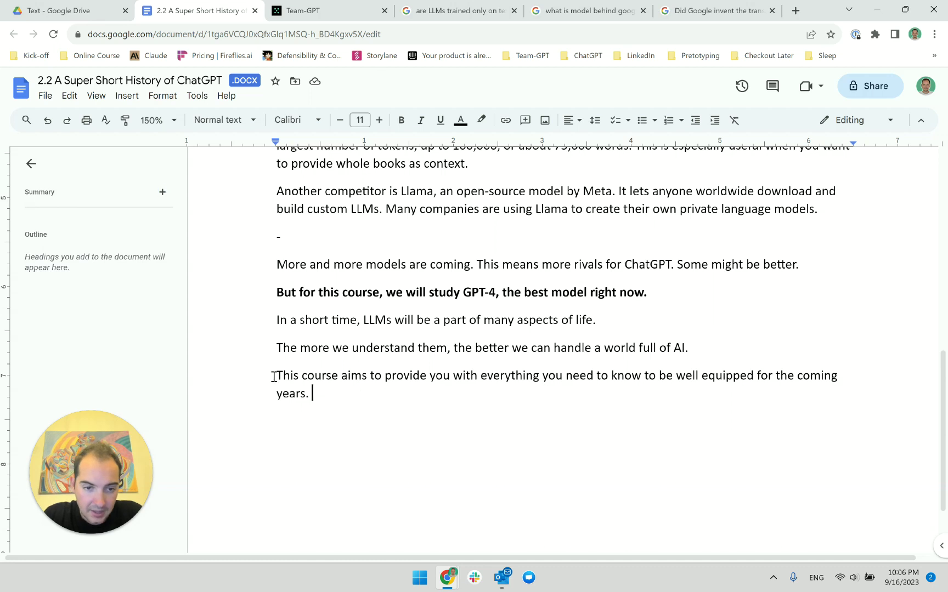
Copy the closing sentence beginning "This course aims to provide you" into a new Team-GPT message
left_click_drag(274, 376, 320, 395)
left_click(320, 395)
key("ctrl+Up")
key("ctrl+shift+Down")
key("ctrl+c")
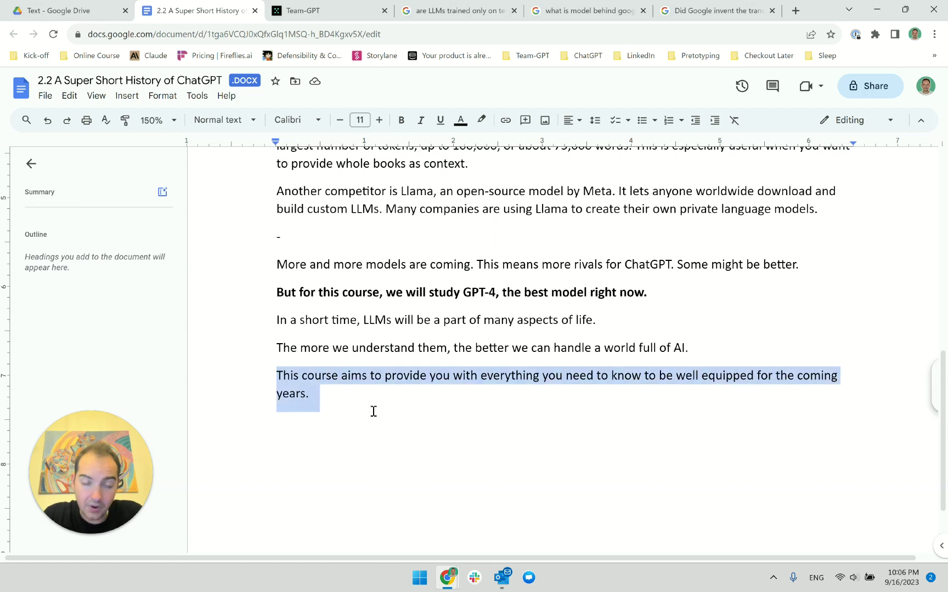
left_click(329, 7)
left_click(417, 533)
key("ctrl+v")
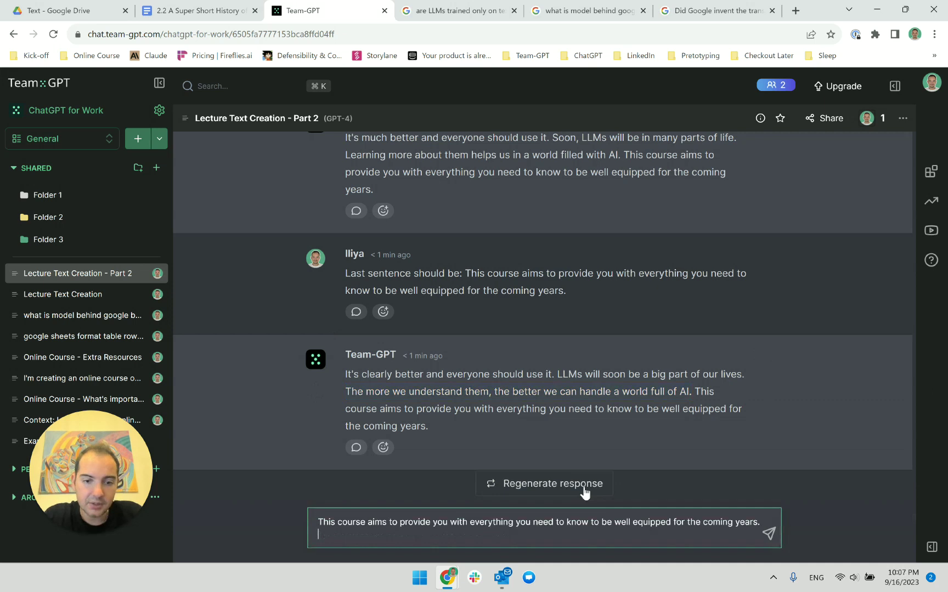
Add "Make this sentence shorter and simpler." and "Provide 5 variations" as separate paragraphs below the sentence, and send the prompt
key("shift+Return")
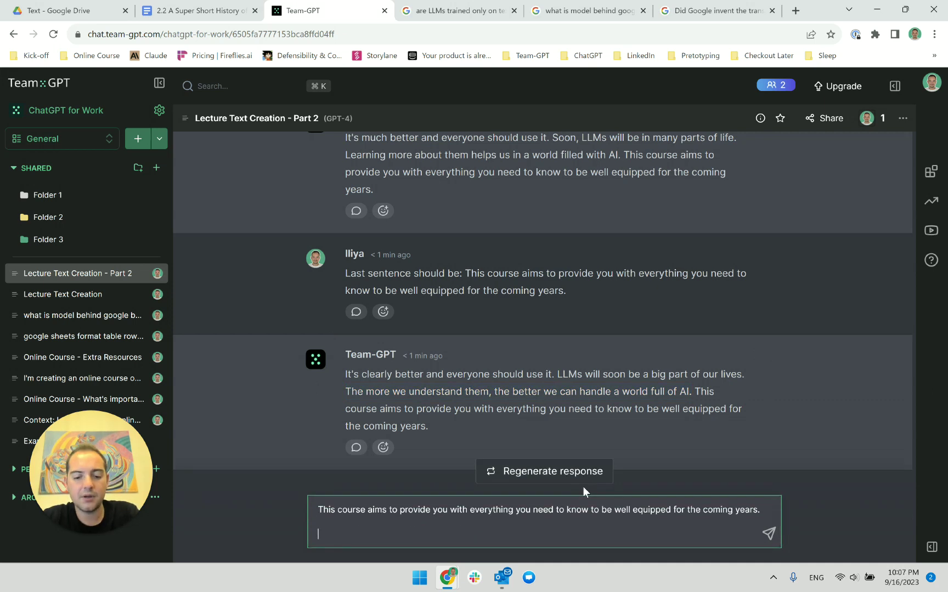
type("Make this sentenc")
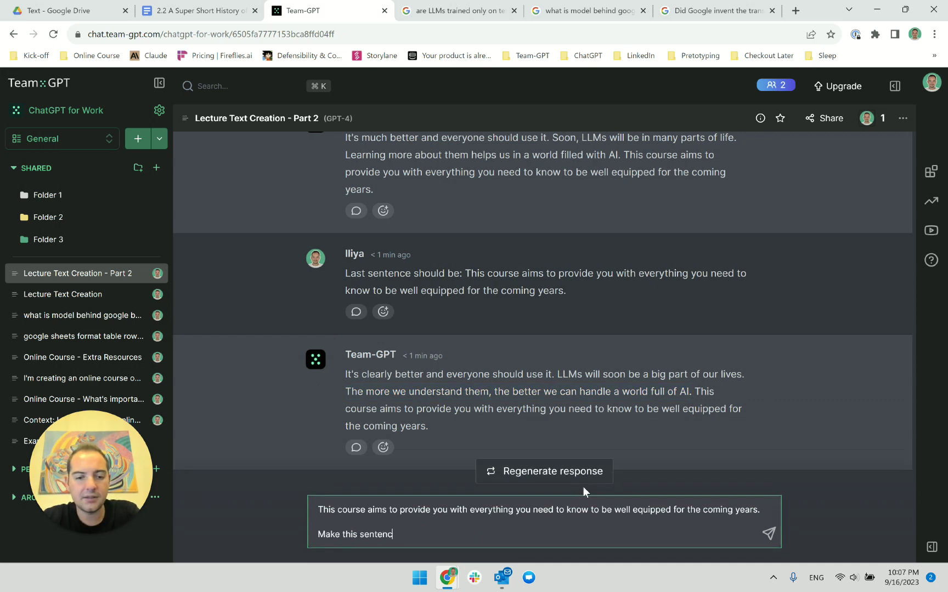
type("e shorter and simpler.")
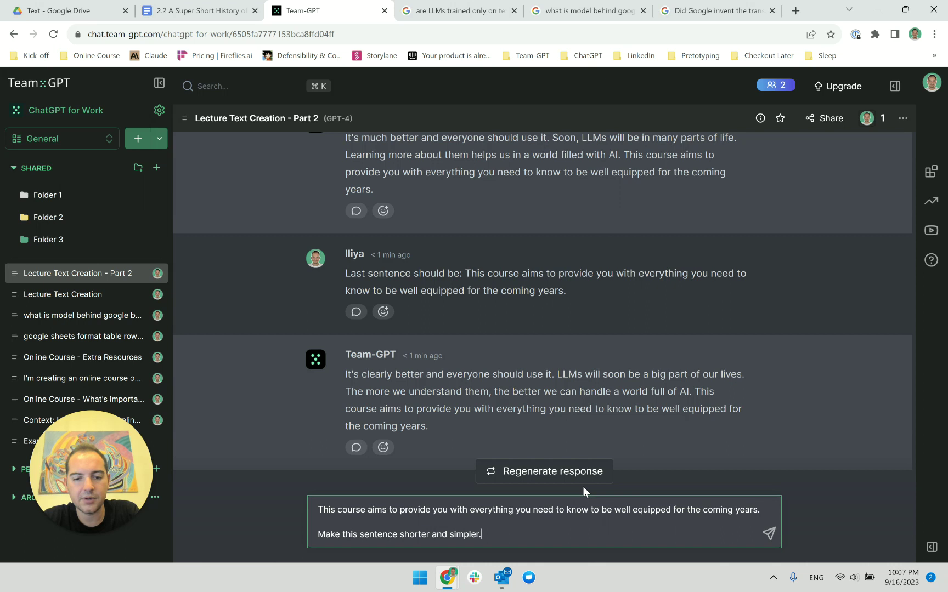
key("shift+Return")
key("shift+Return")
type("Provide 5 variations")
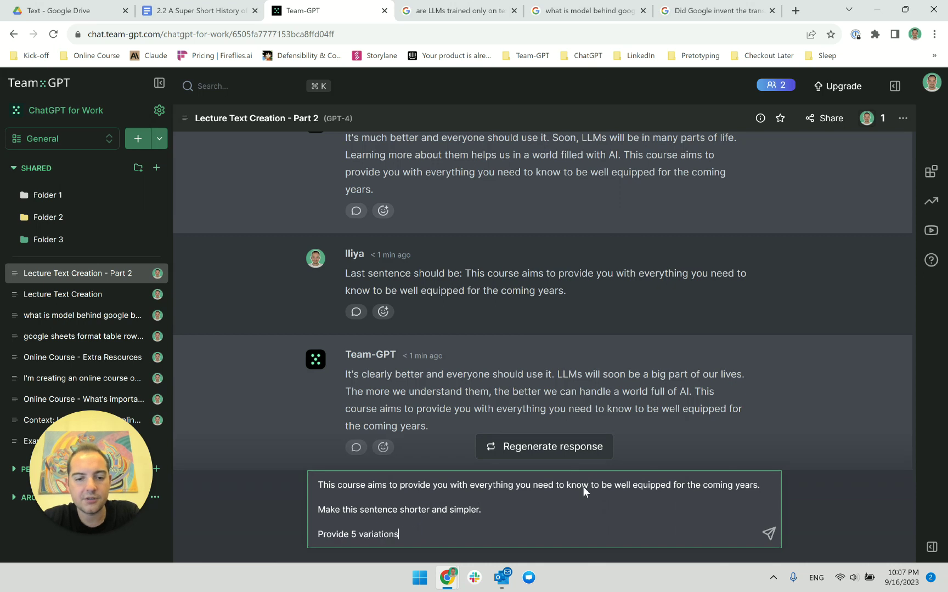
key("Return")
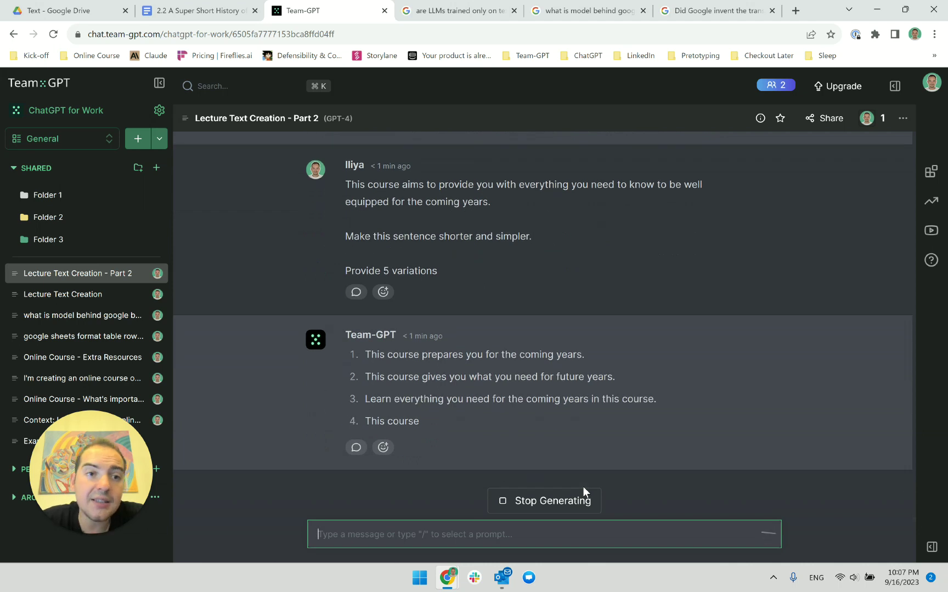
left_click(165, 10)
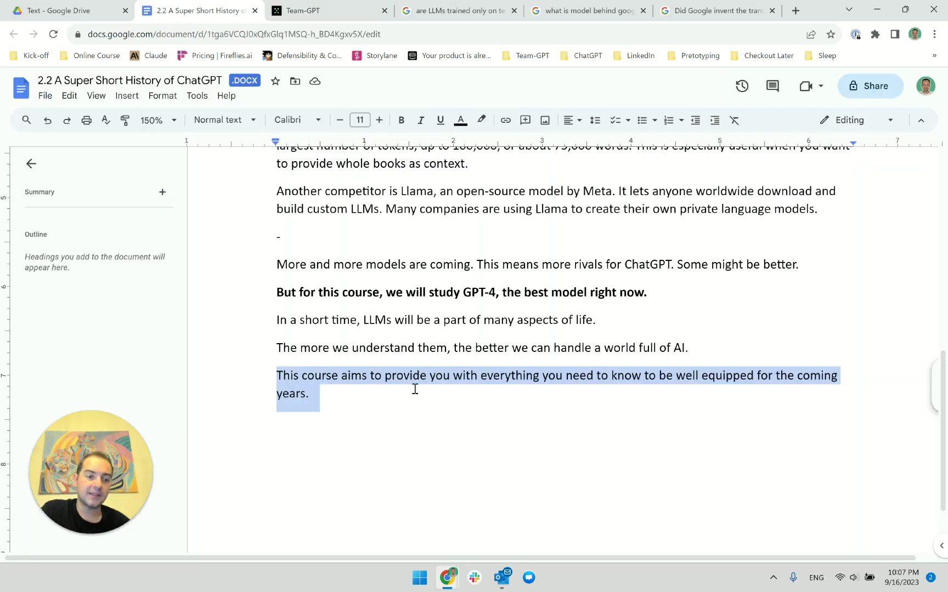
left_click(310, 11)
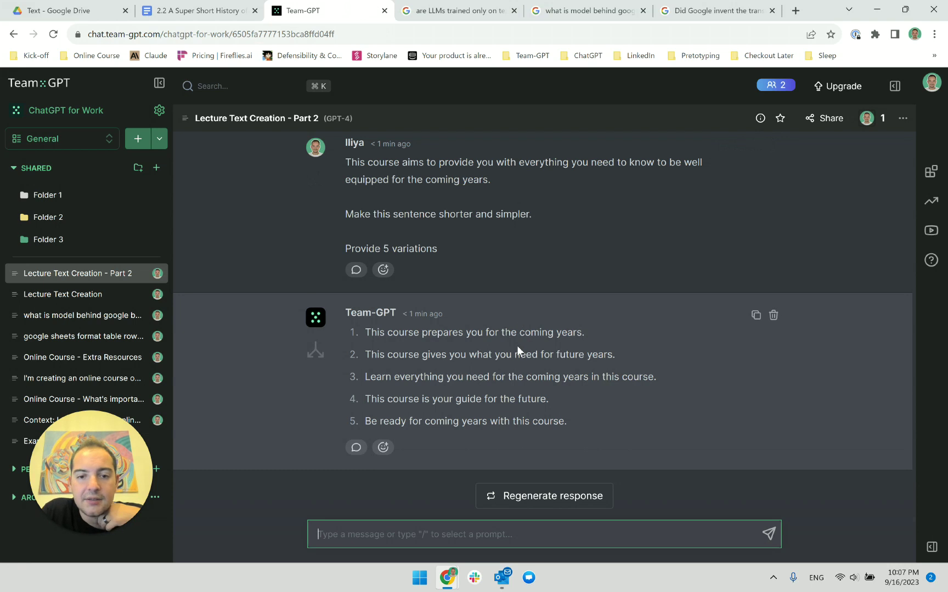
triple_click(533, 334)
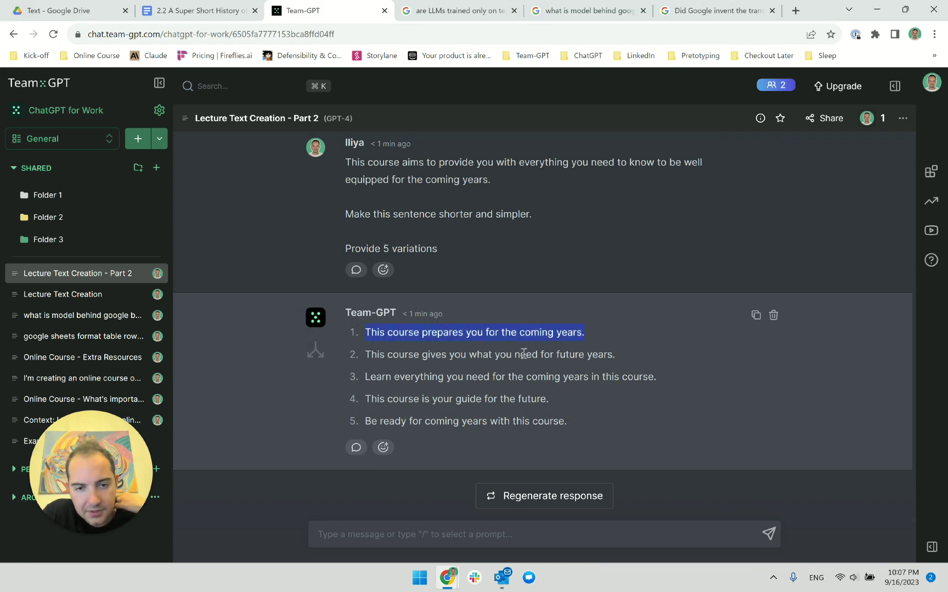
triple_click(524, 354)
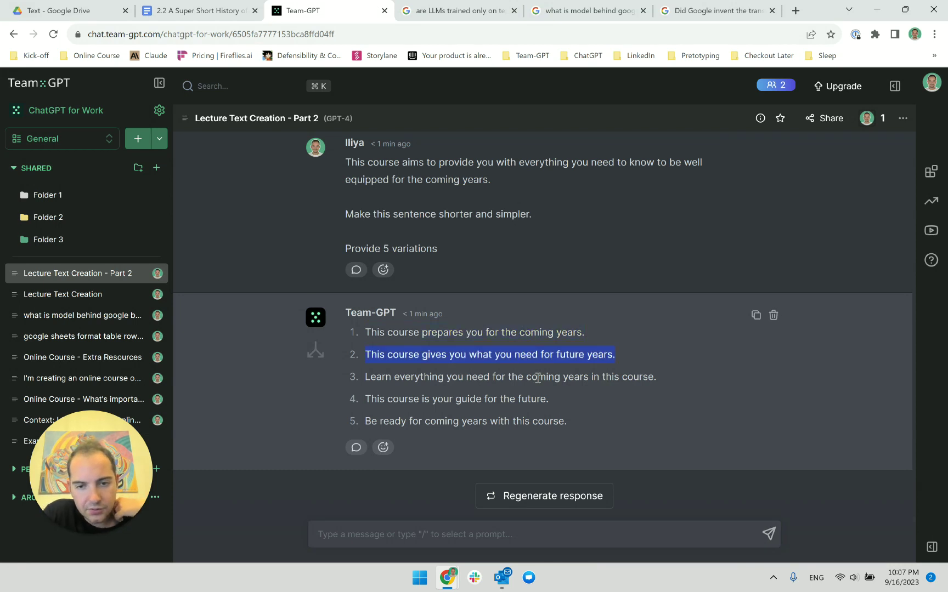
Start a Team-GPT message with "Give 5 more varitions of:" followed by a copy of the original "This course aims to provide you" sentence
left_click(452, 542)
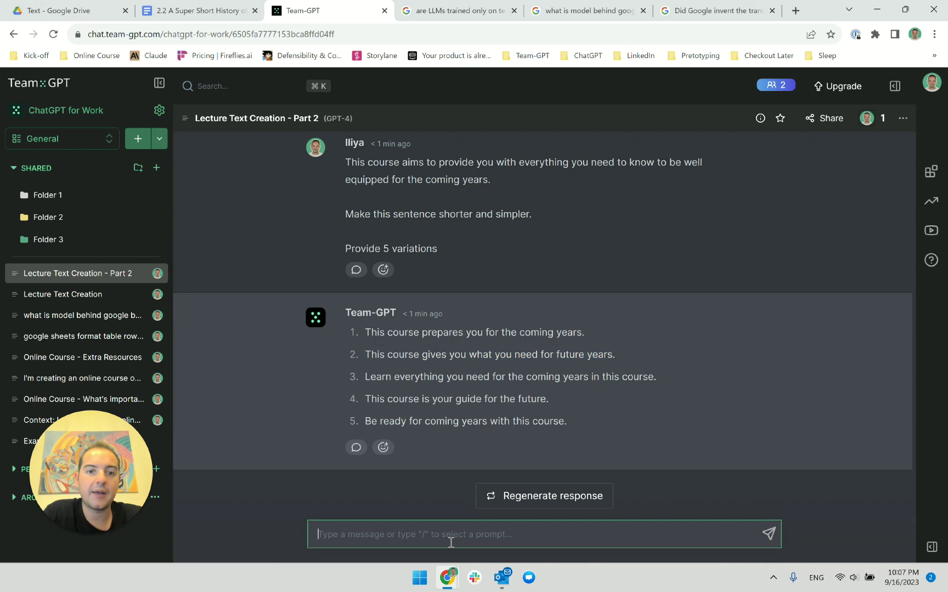
type("Give 5 more ")
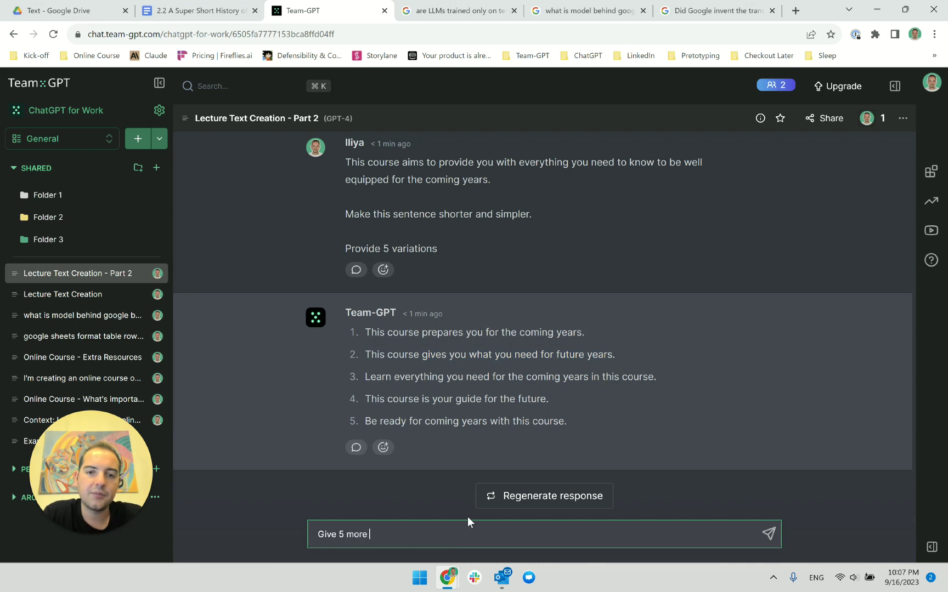
type("varitions of:")
key("shift+Return")
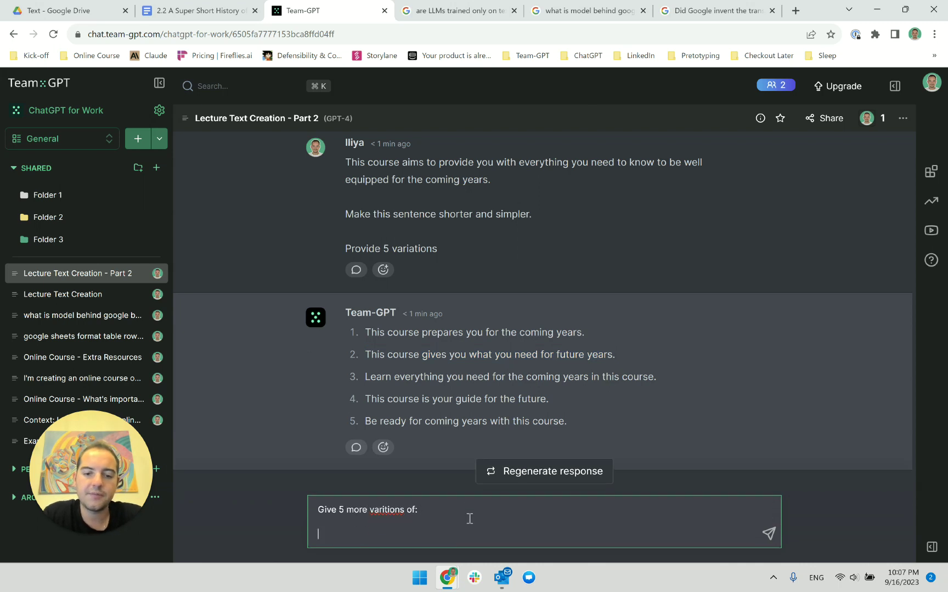
left_click_drag(497, 180, 346, 163)
key("ctrl+c")
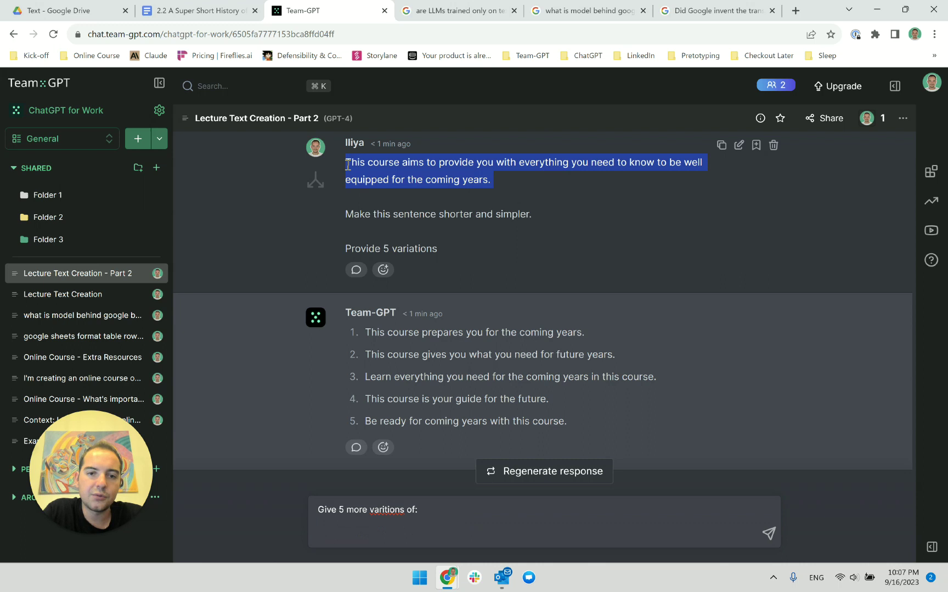
left_click(358, 540)
key("ctrl+v")
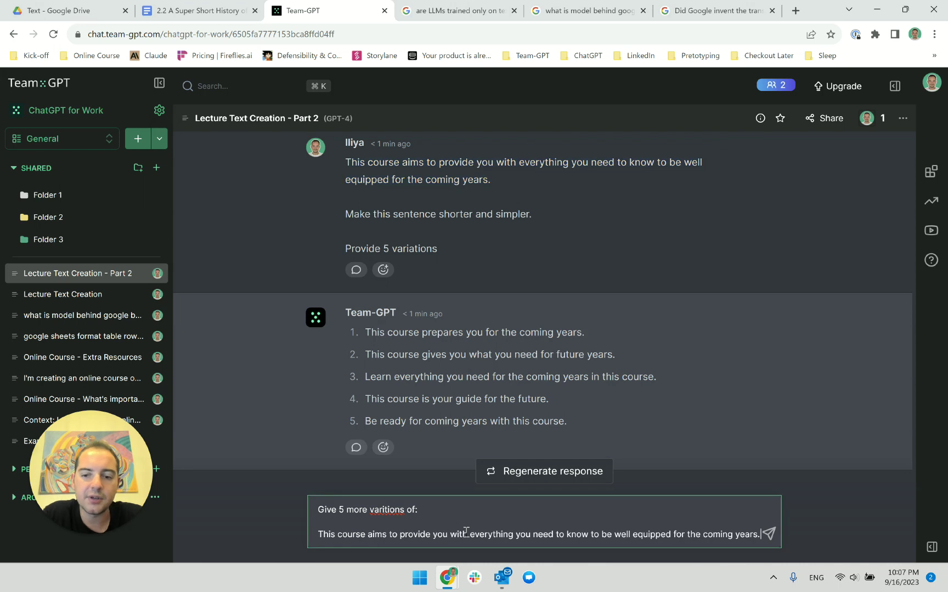
Add "Make it simpler" as a separate paragraph below the sentence and send the prompt
key("shift+Return")
key("shift+Return")
type("Make it simpler")
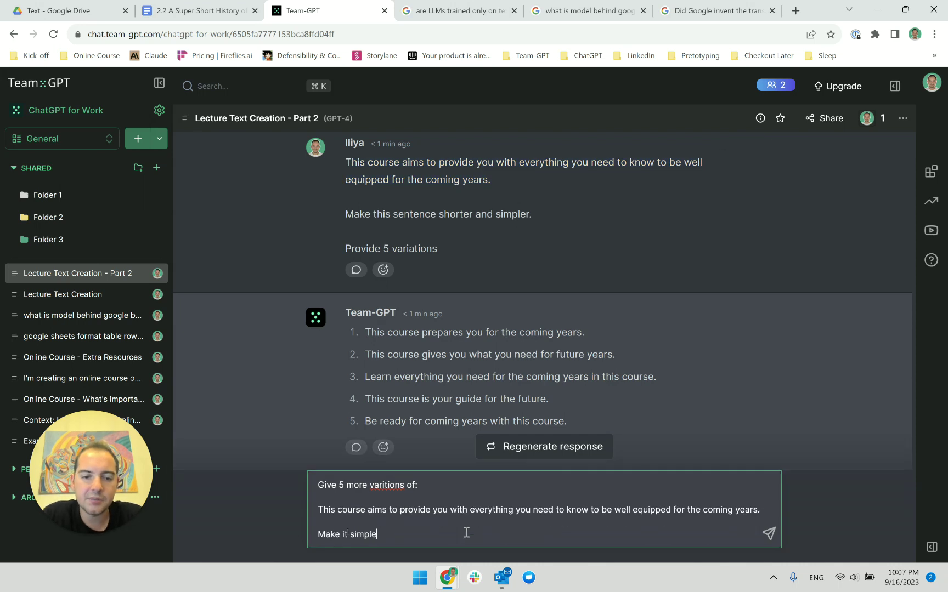
key("Return")
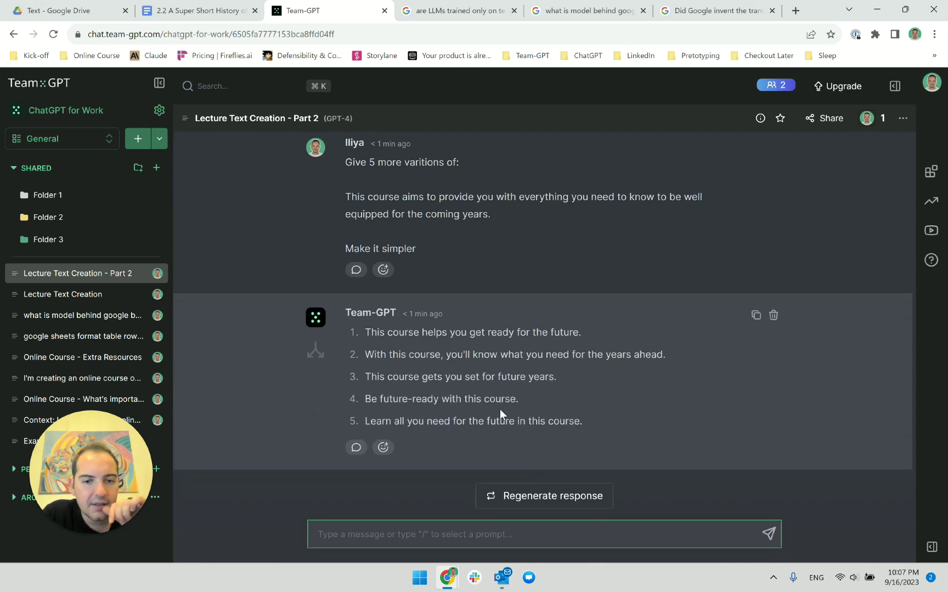
Send the follow-up prompt "5 more that sound better" to Team-GPT
triple_click(431, 361)
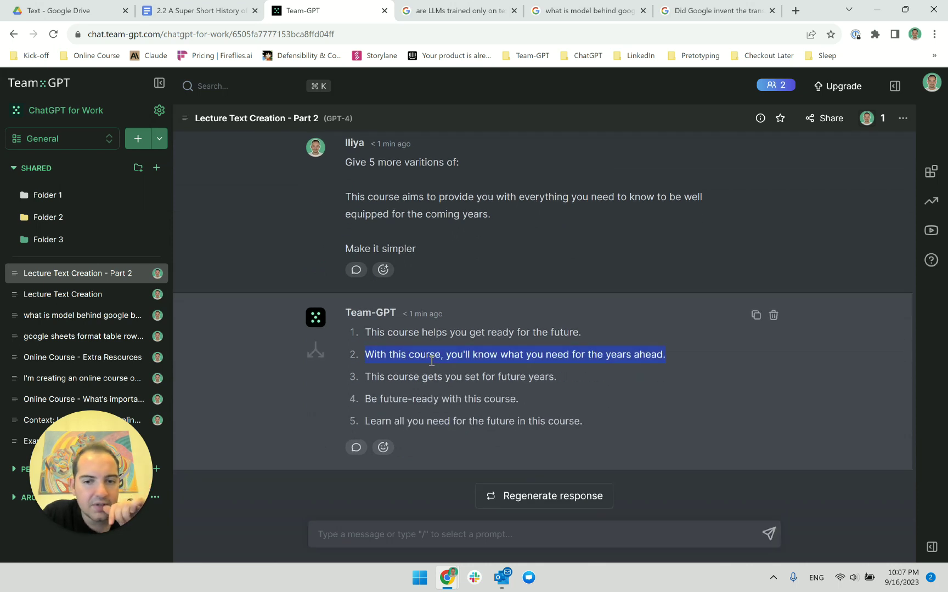
left_click(412, 541)
type("5 more ,")
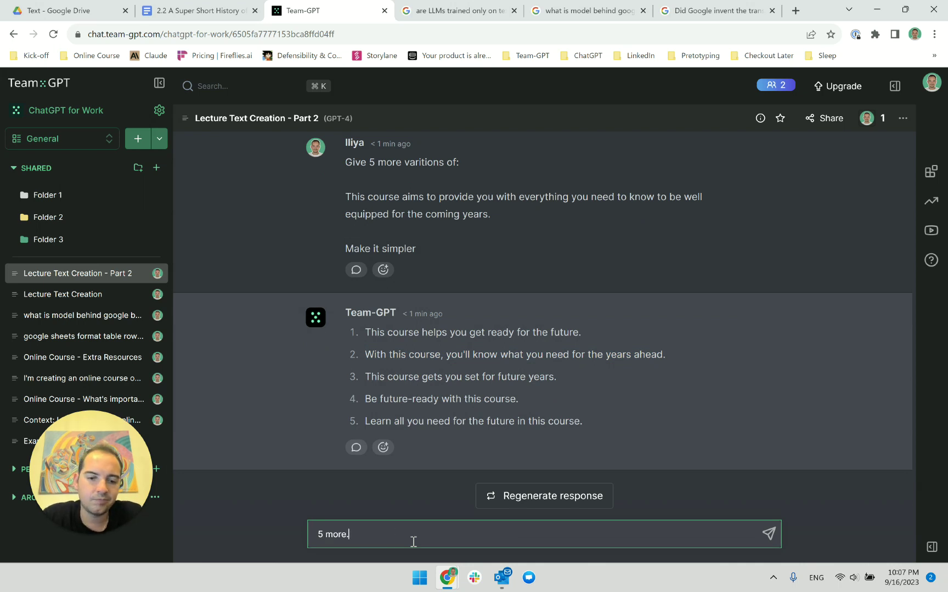
type(" a ba bit")
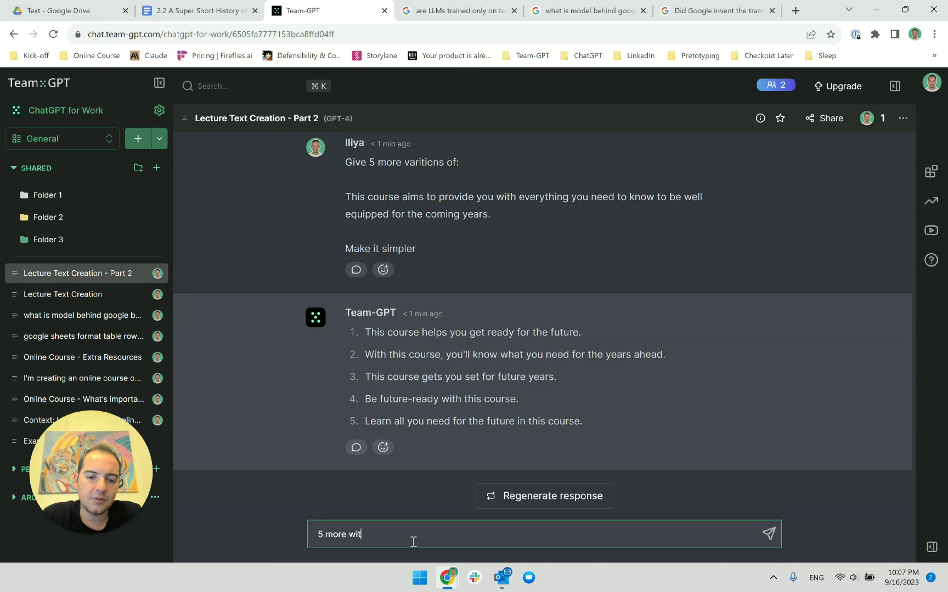
type("nd better")
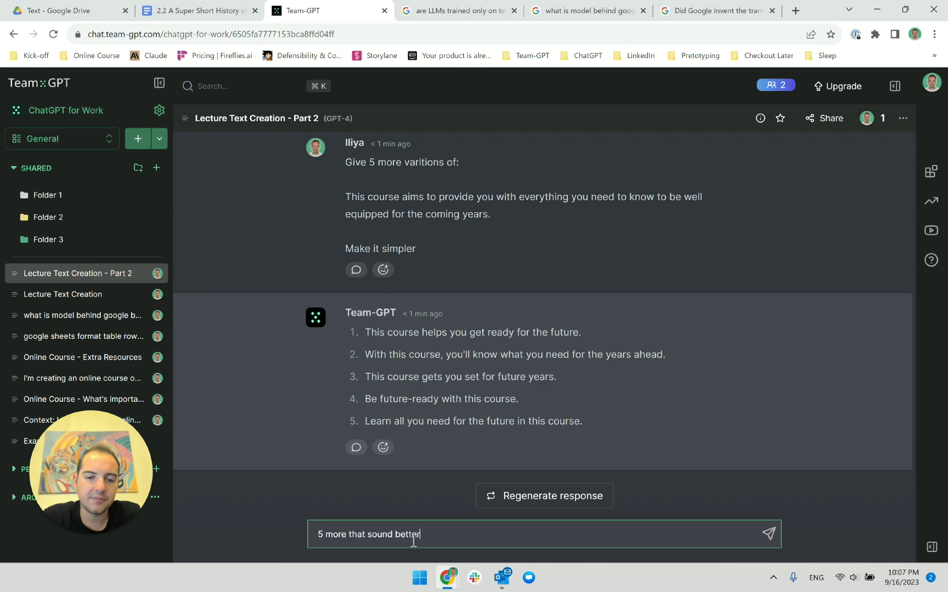
key("Return")
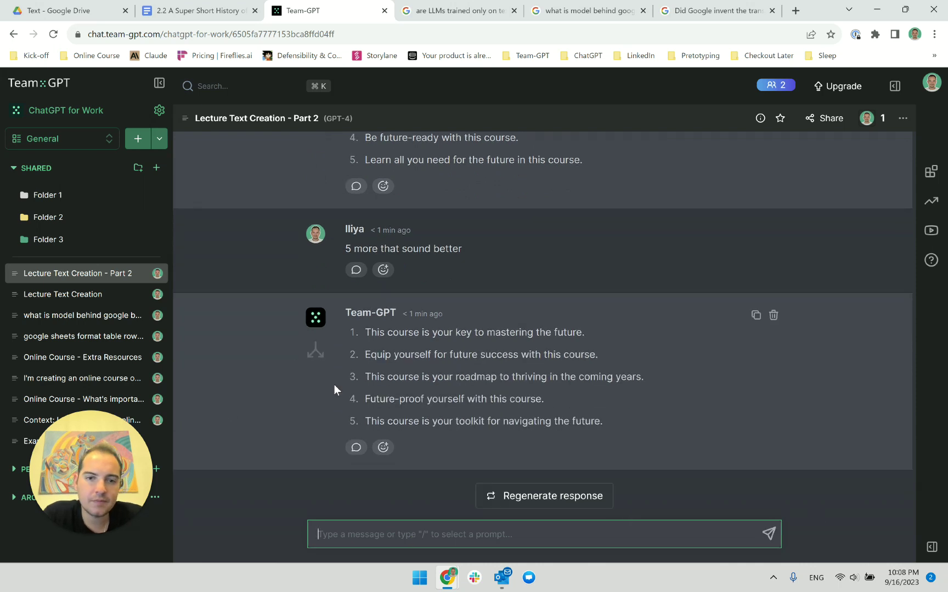
Send a prompt reading "Keep this meaning:" followed by a copy of the original "This course aims to provide you" sentence
scroll(338, 388, "up", 10)
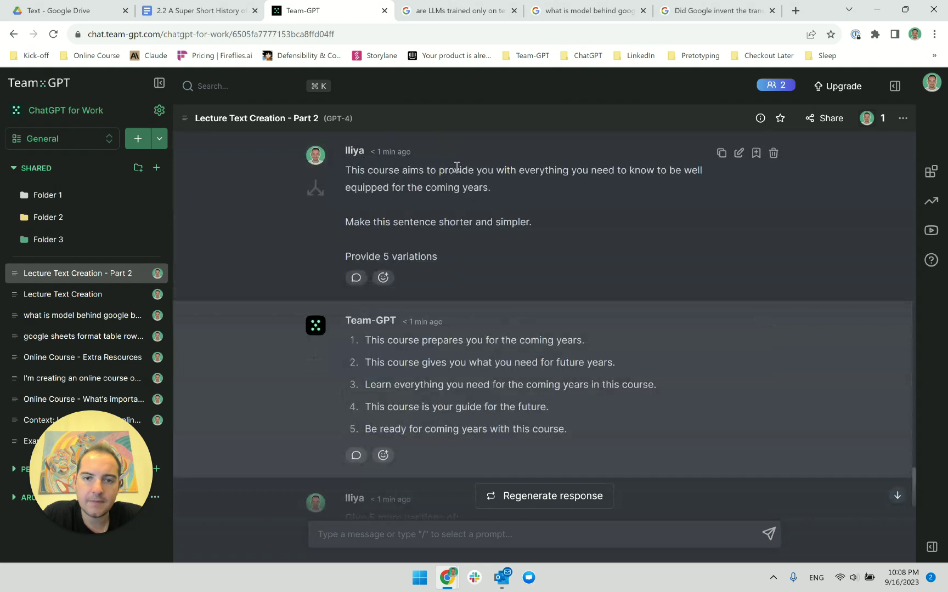
triple_click(466, 190)
key("ctrl+c")
scroll(453, 428, "down", 10)
left_click(424, 545)
type("Keep th")
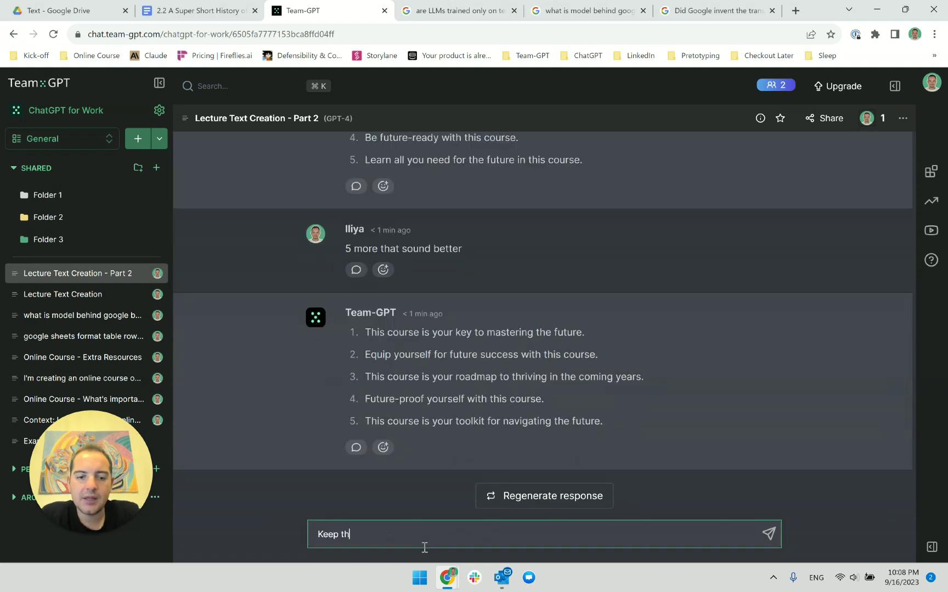
type("is meaning:")
key("ctrl+v")
key("Return")
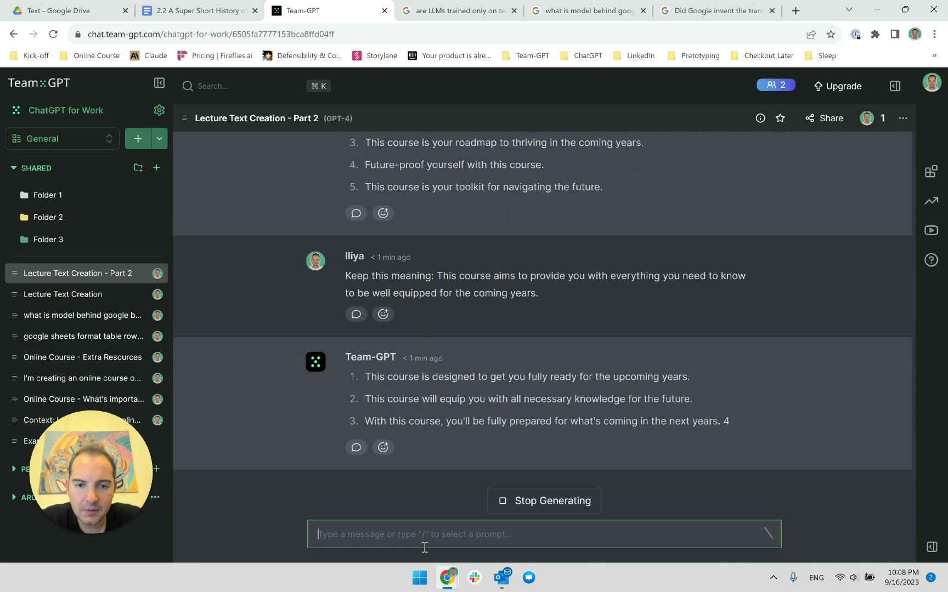
Compare the new closing-sentence variations with the previous set, examining the wording of the first four suggestions
scroll(529, 258, "up", 3)
left_click_drag(603, 306, 360, 217)
scroll(562, 363, "down", 3)
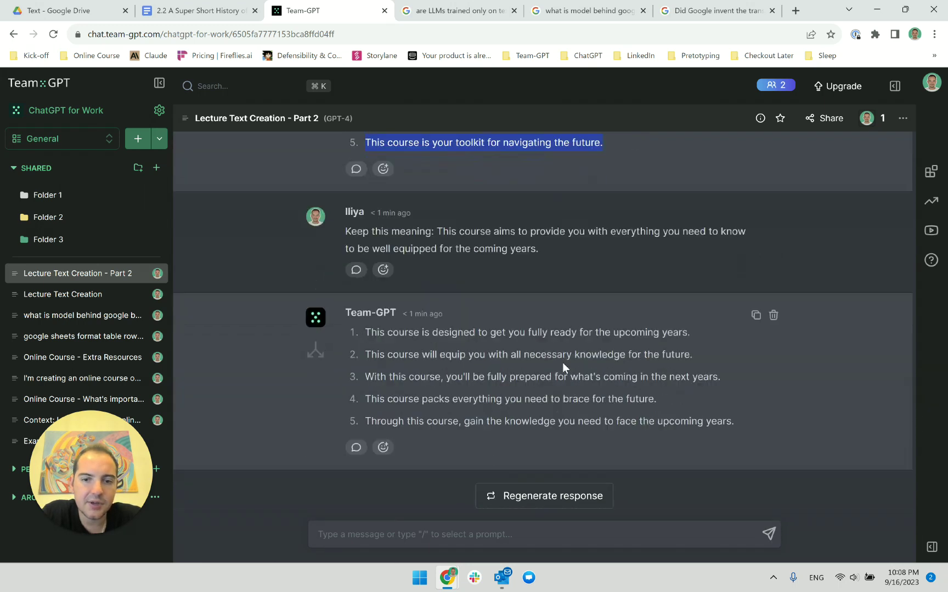
triple_click(466, 332)
left_click(479, 364)
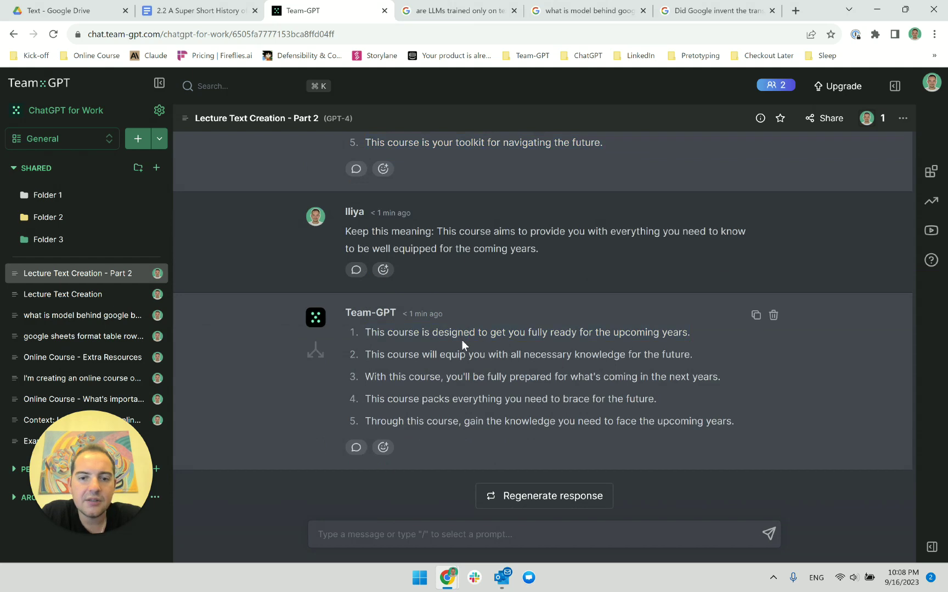
triple_click(464, 336)
triple_click(493, 342)
left_click(493, 339)
triple_click(498, 336)
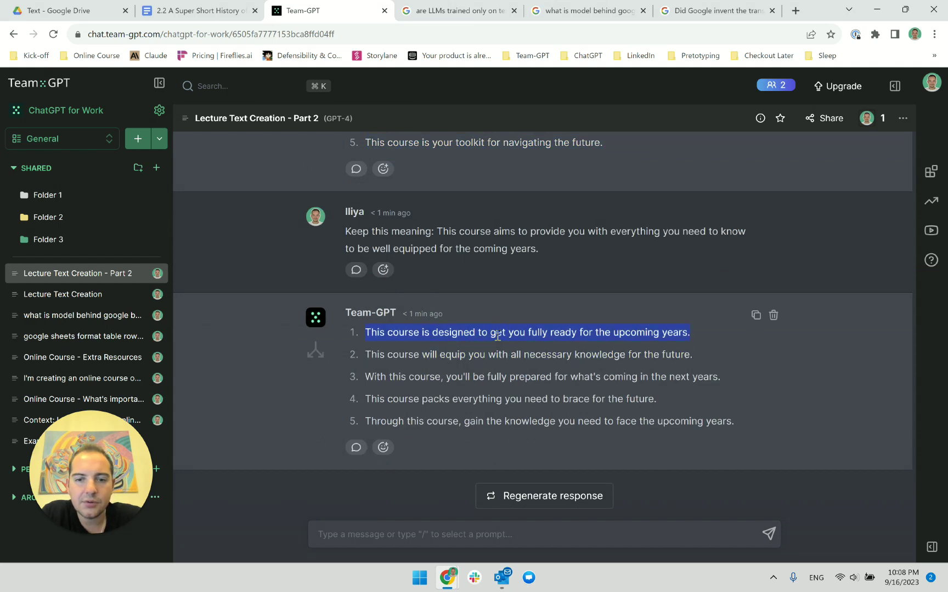
left_click(509, 339)
triple_click(509, 335)
triple_click(496, 357)
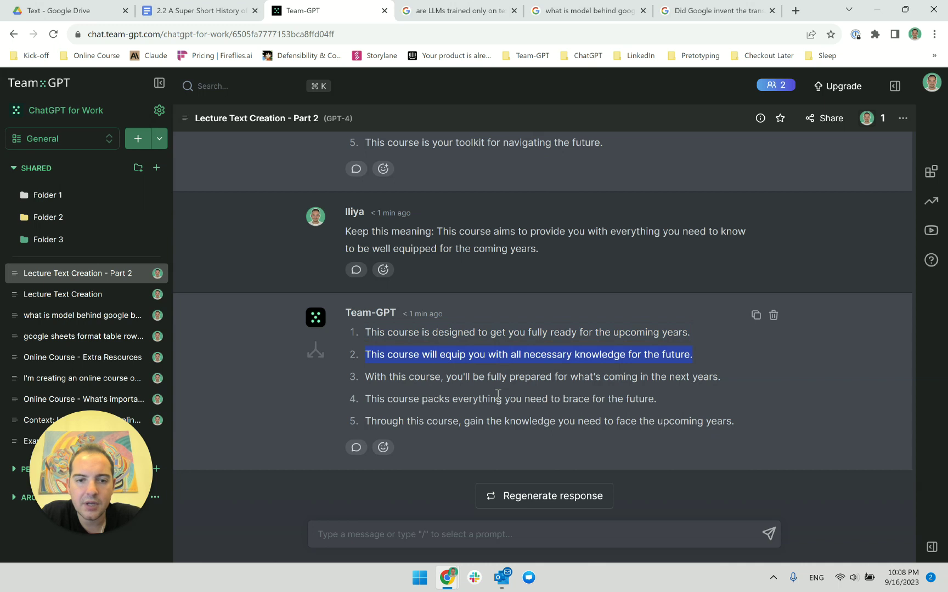
triple_click(518, 378)
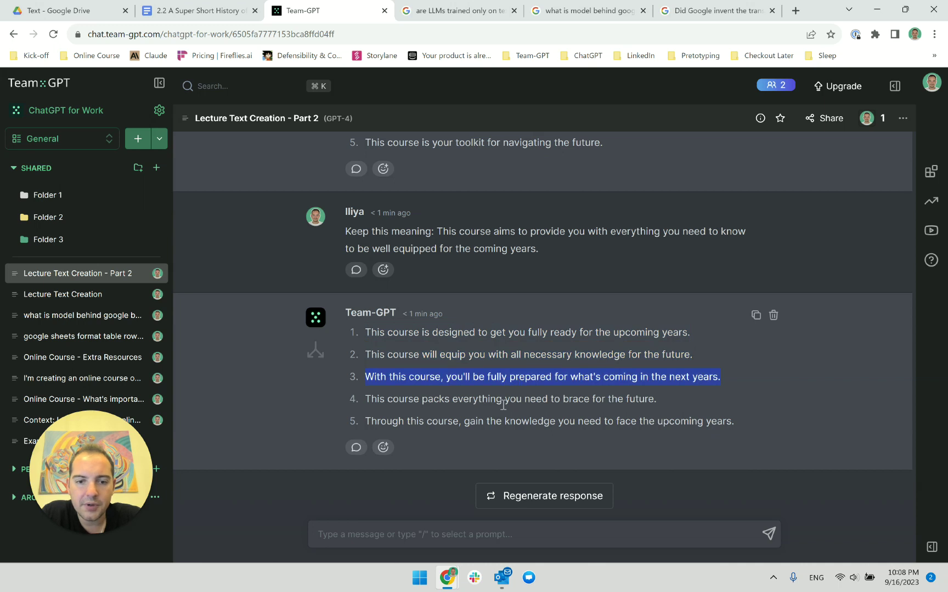
left_click(564, 386)
left_click_drag(576, 378, 720, 378)
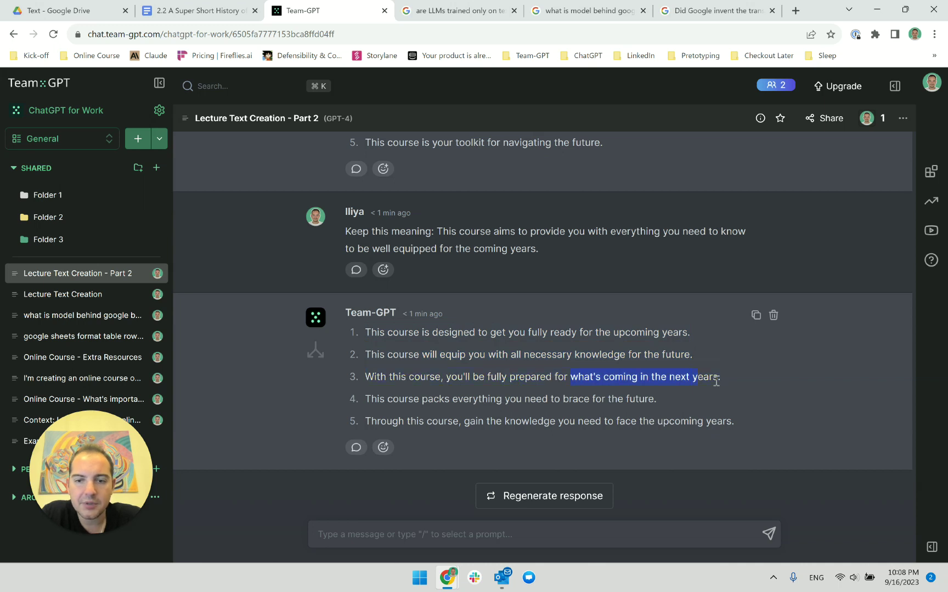
left_click(679, 400)
left_click_drag(657, 404, 521, 402)
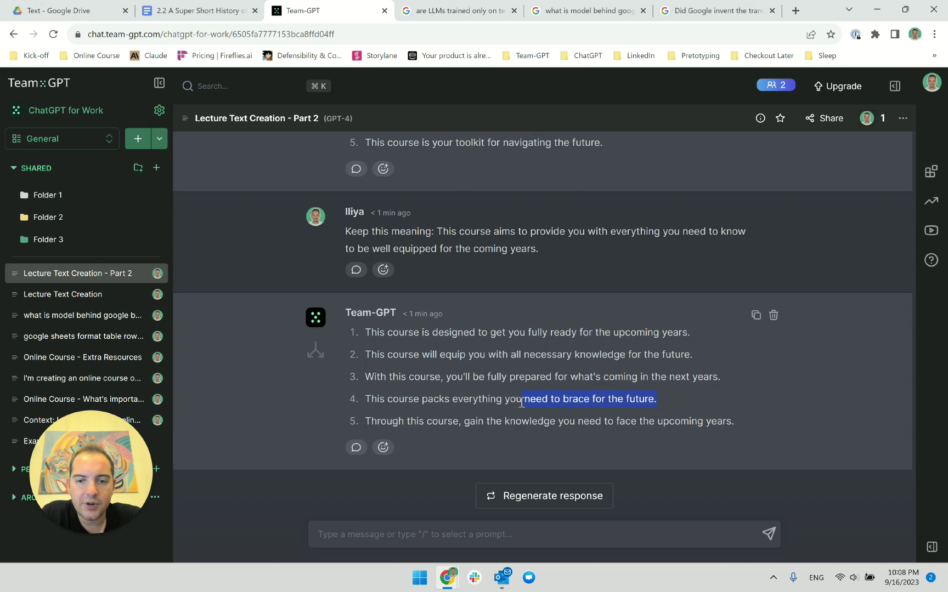
left_click(521, 402)
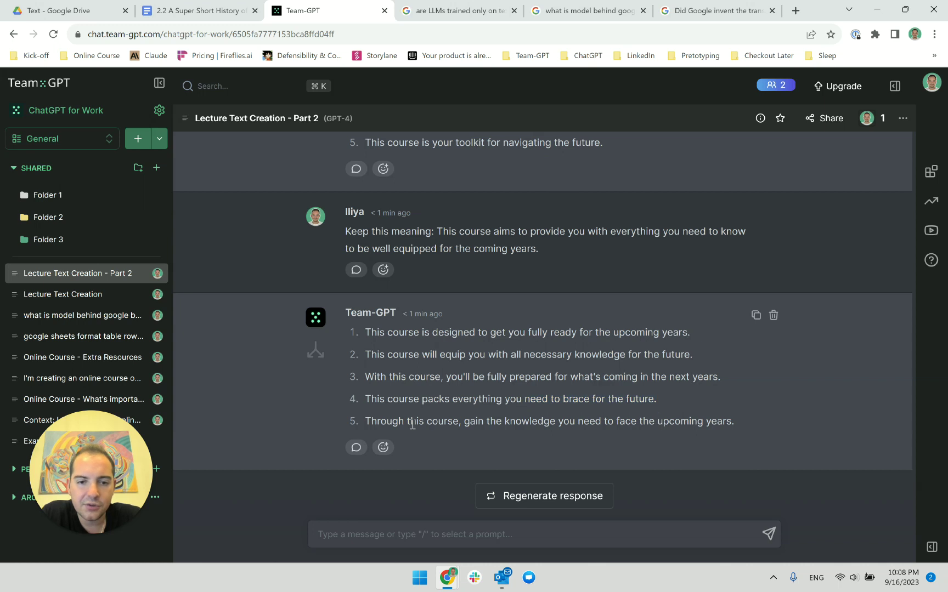
Copy the fifth variation, "Through this course, gain the knowledge you need to face the upcoming years.", into a message with "5 more" and send it
triple_click(586, 421)
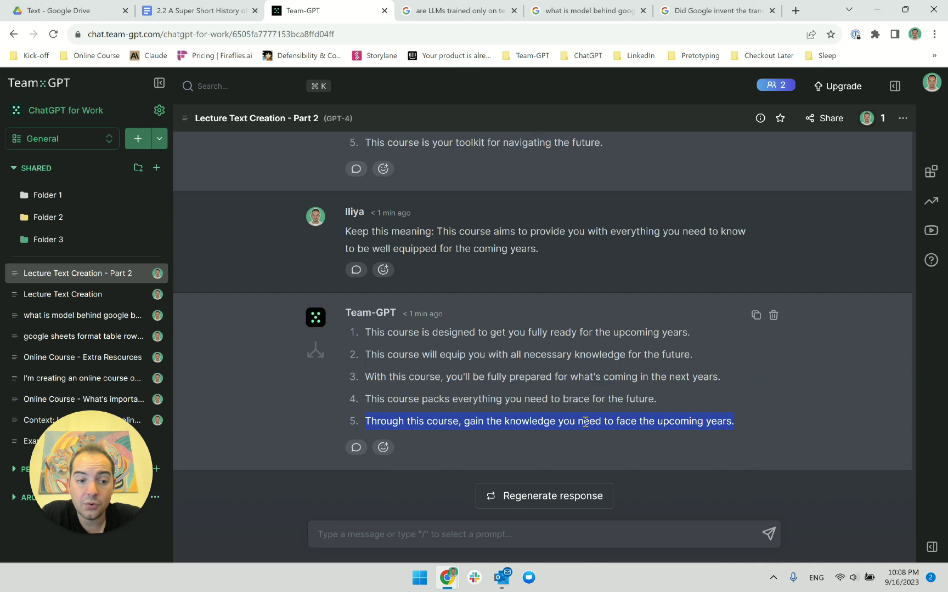
right_click(586, 421)
double_click(541, 422)
left_click(541, 421)
key("ctrl+c")
left_click(424, 540)
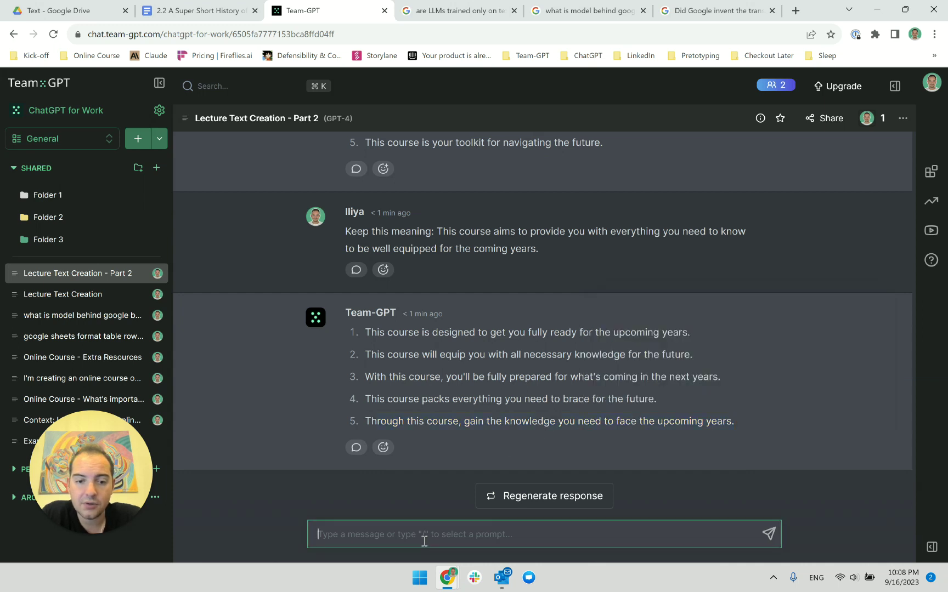
key("ctrl+v")
type("5")
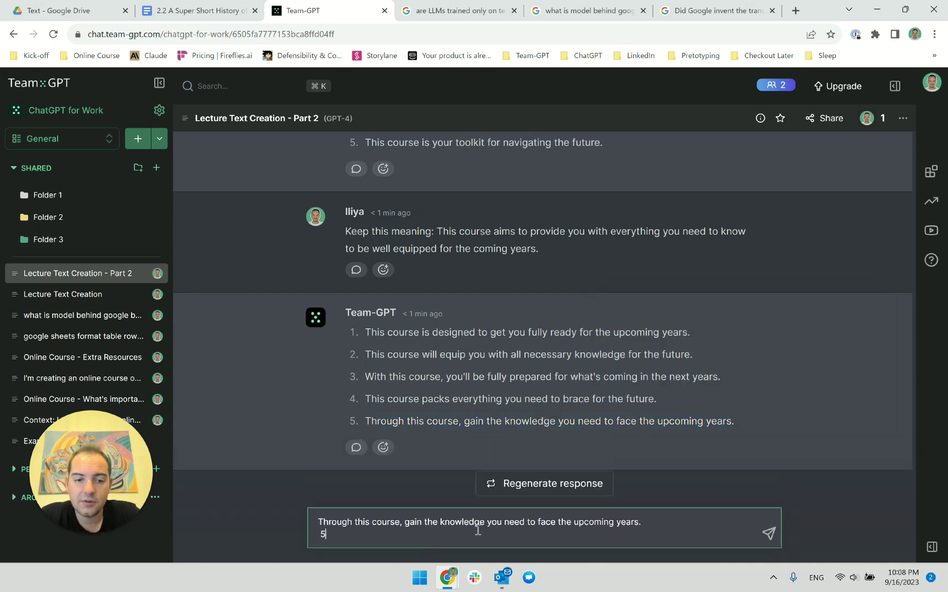
type(" more")
key("Return")
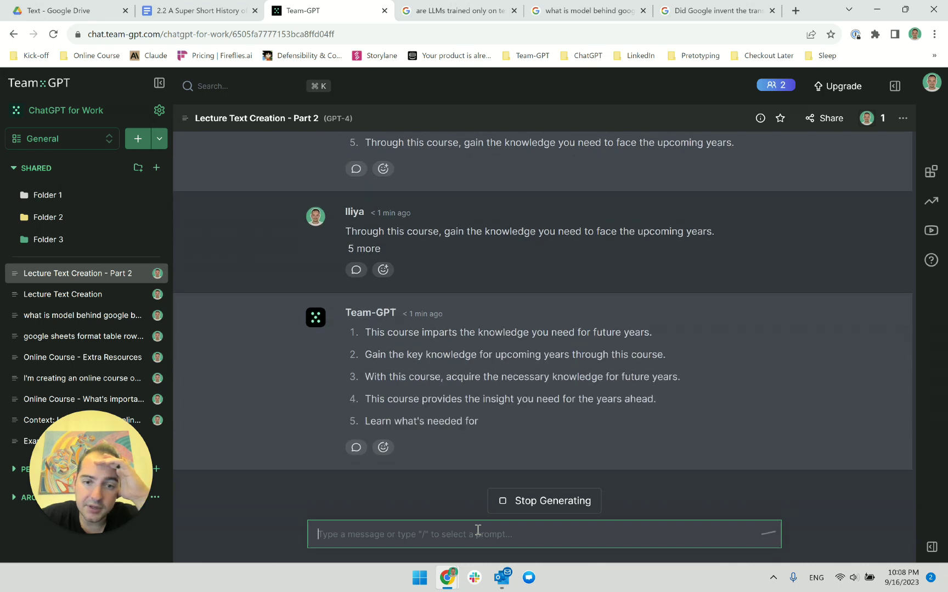
Review the wording of each of the five newly generated course-sentence variations
triple_click(463, 331)
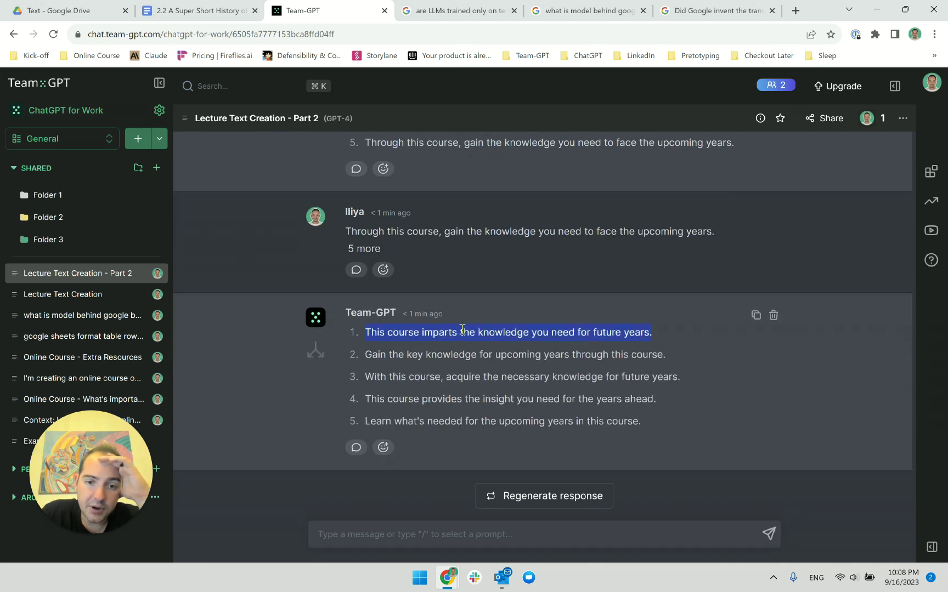
left_click(455, 360)
triple_click(455, 360)
double_click(462, 360)
triple_click(462, 360)
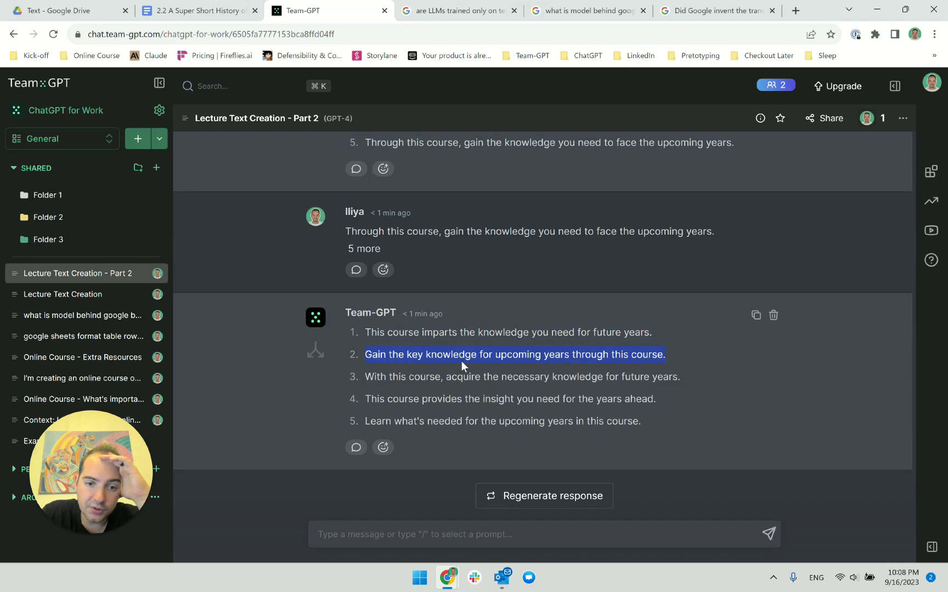
triple_click(463, 378)
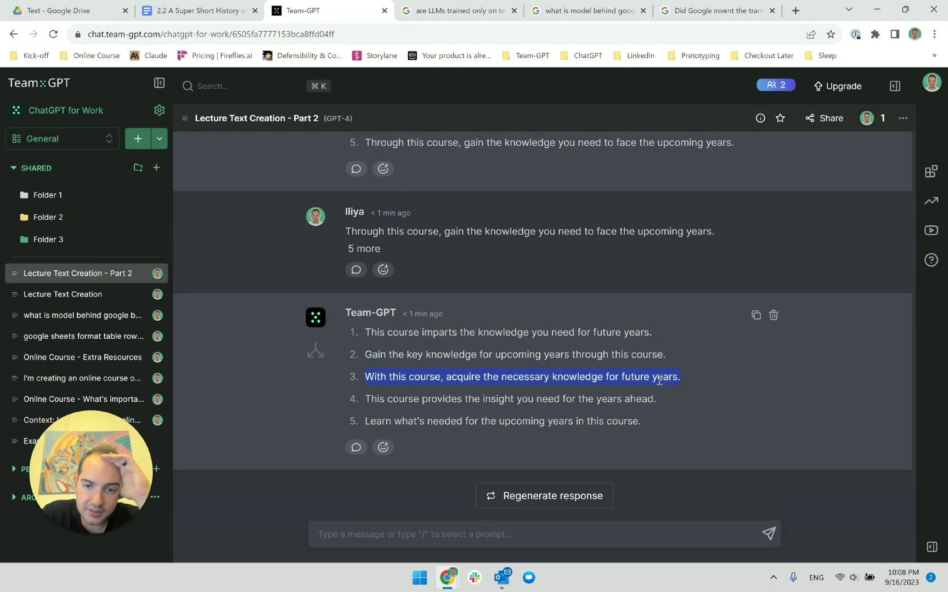
triple_click(586, 400)
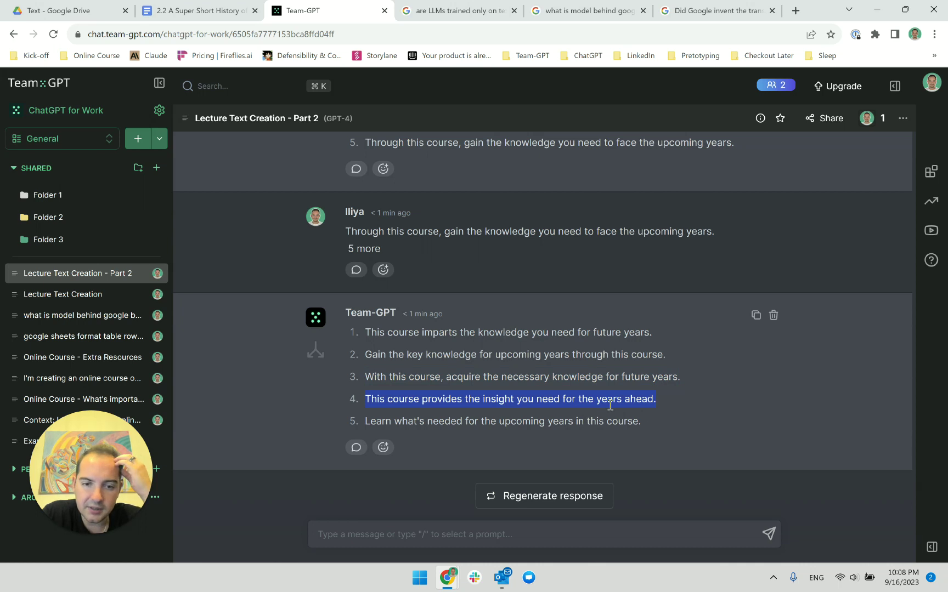
triple_click(596, 424)
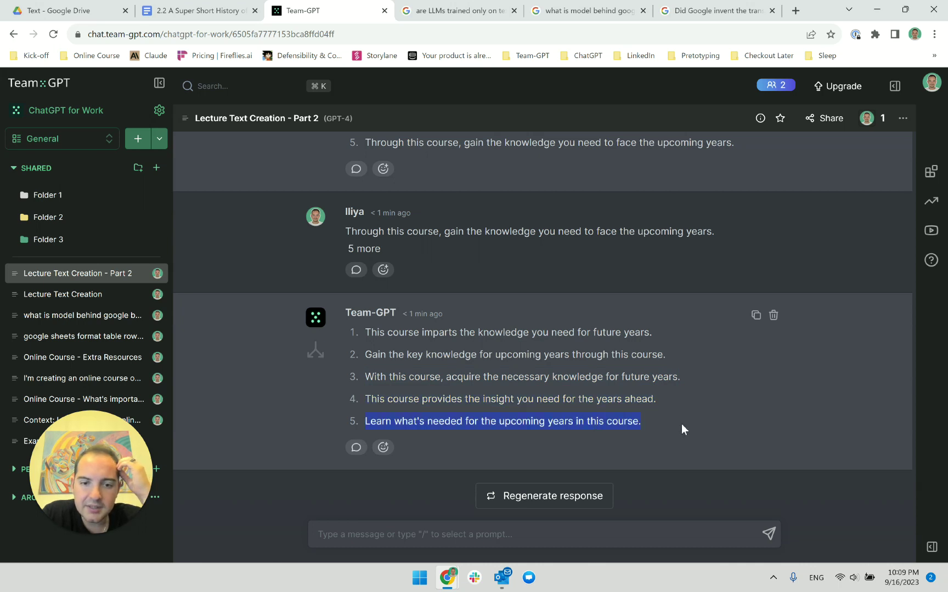
triple_click(561, 397)
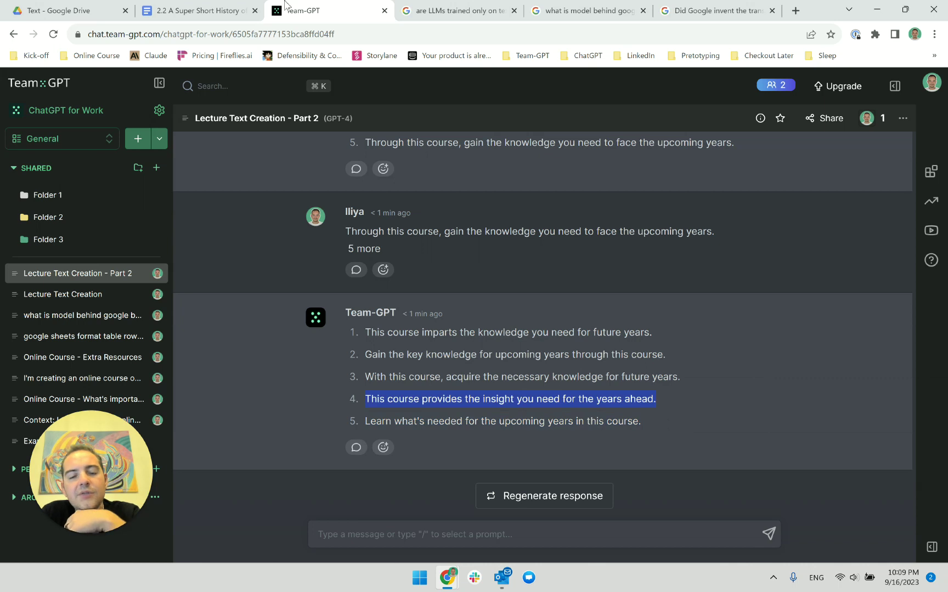
In the Google Docs lecture text, replace "provide you with everything you need to know" in the last sentence with "prepare you"
left_click(197, 10)
left_click(333, 348)
left_click(338, 390)
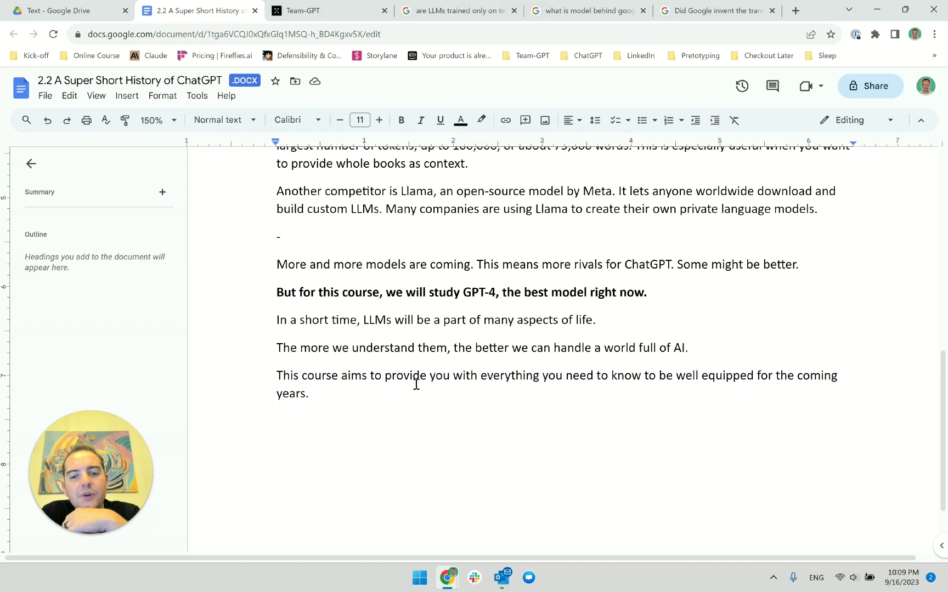
left_click_drag(642, 378, 386, 374)
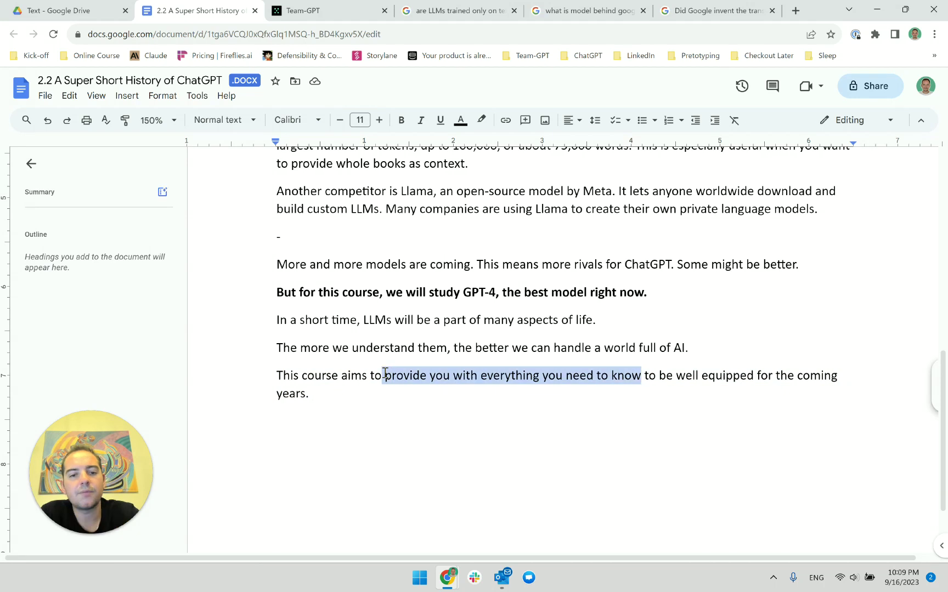
type("prepare you")
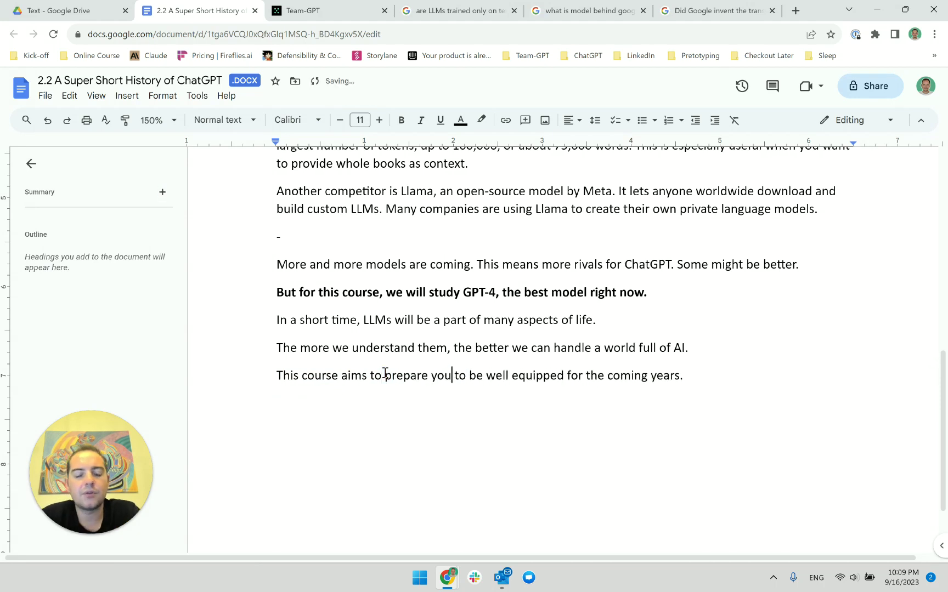
Delete "to be well equipped" from the last sentence so it reads "This course aims to prepare you for the coming years."
key("Right")
key("ctrl+Left")
key("ctrl+Left")
key("ctrl+Left")
key("ctrl+Left")
key("ctrl+Left")
key("ctrl+Left")
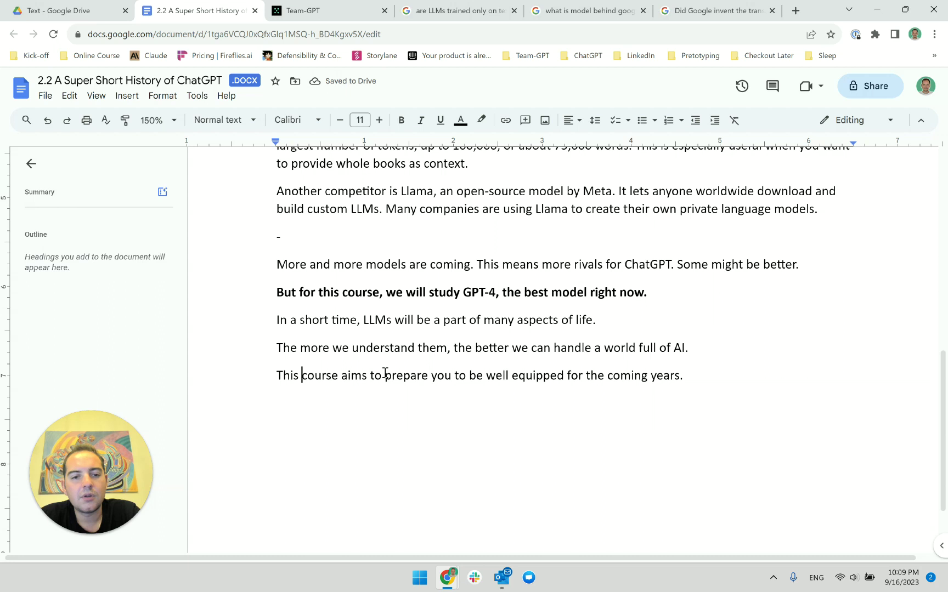
key("ctrl+Right")
key("ctrl+Right")
key("ctrl+Right")
key("ctrl+Right")
key("ctrl+Right")
key("ctrl+Right")
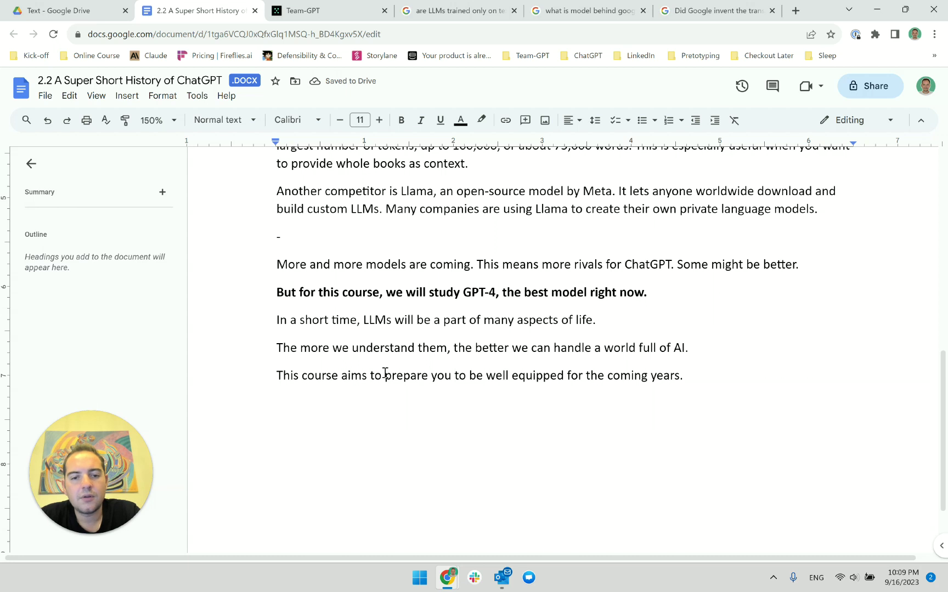
key("shift+Right")
key("shift+Right")
key("shift+Right")
key("shift+Right")
key("shift+Right")
key("shift+Right")
key("shift+Right")
key("shift+Right")
key("shift+Right")
key("shift+Right")
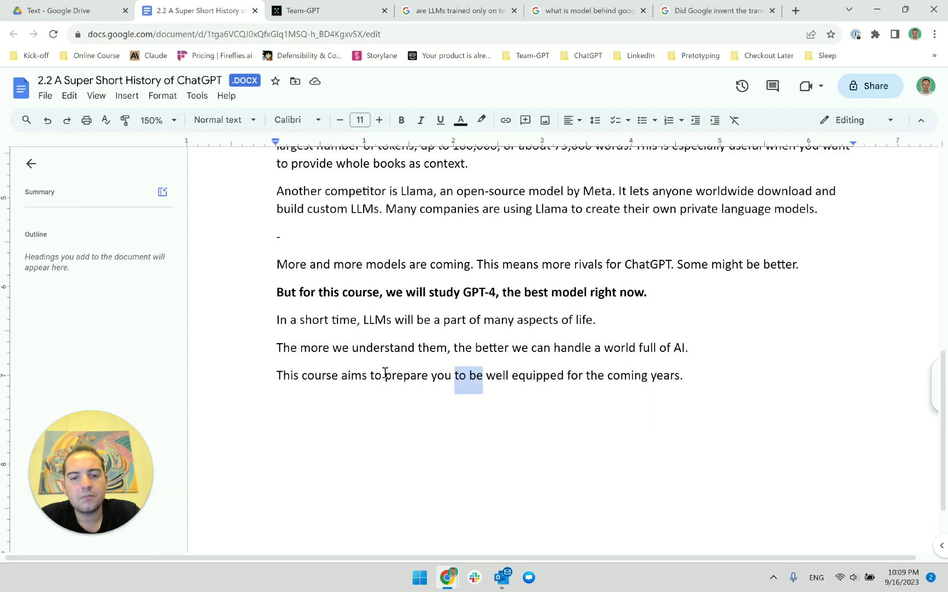
key("shift+Right")
key("shift+Right")
key("shift+Right")
key("shift+Right")
key("shift+Right")
key("shift+Right")
key("shift+Right")
key("shift+Right")
key("shift+Right")
key("shift+Right")
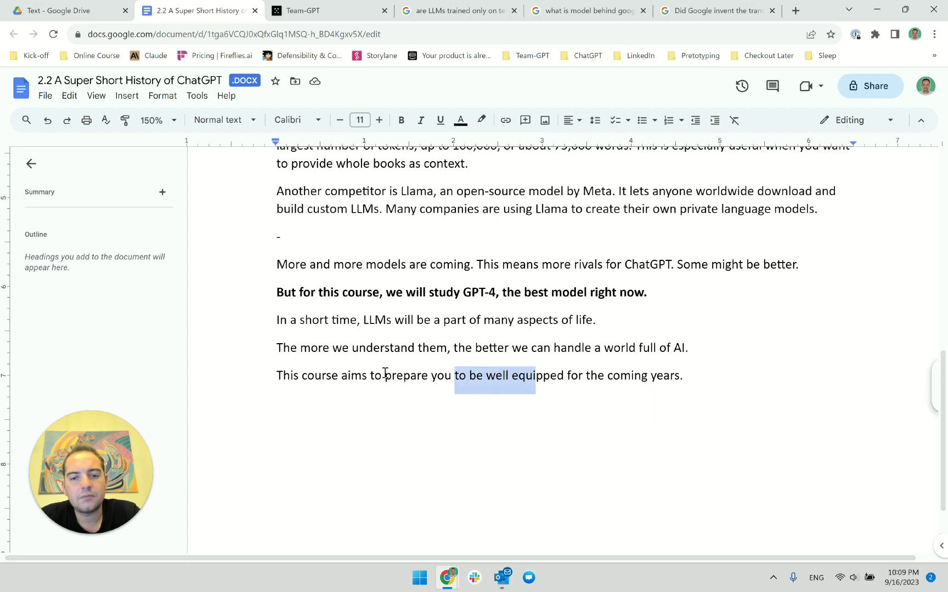
key("BackSpace")
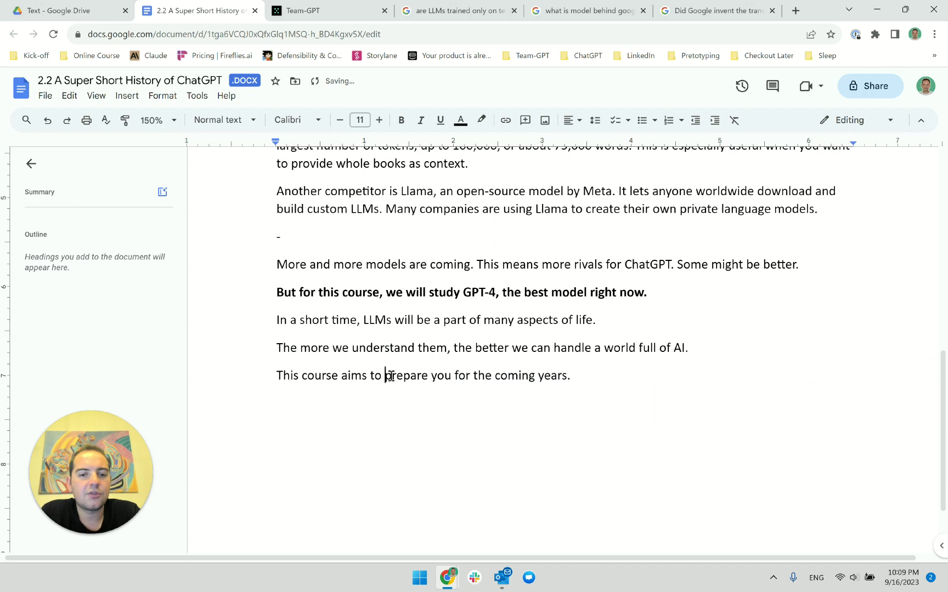
Switch to Team-GPT and recheck the fourth variation's wording about the years ahead
key("ctrl+Tab")
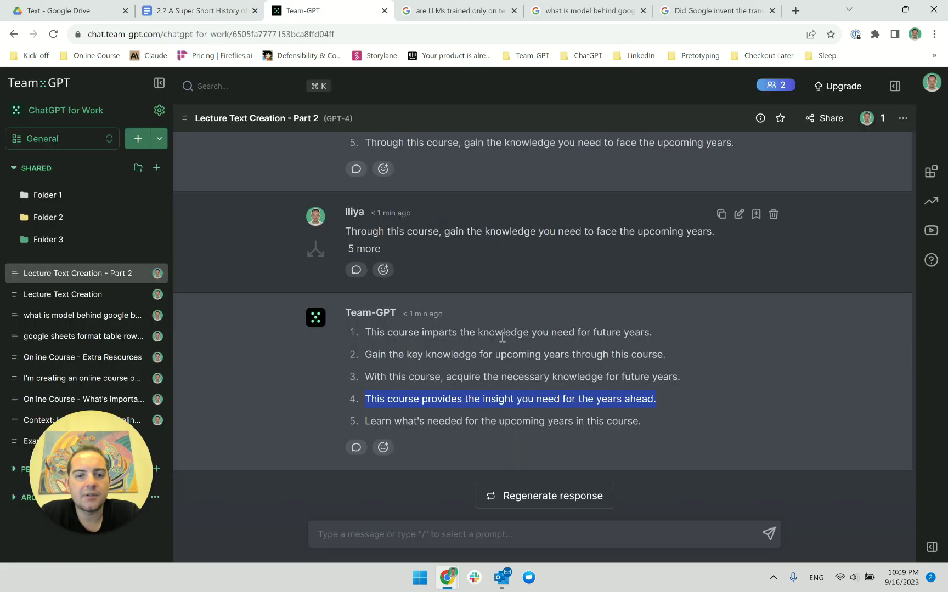
left_click(528, 406)
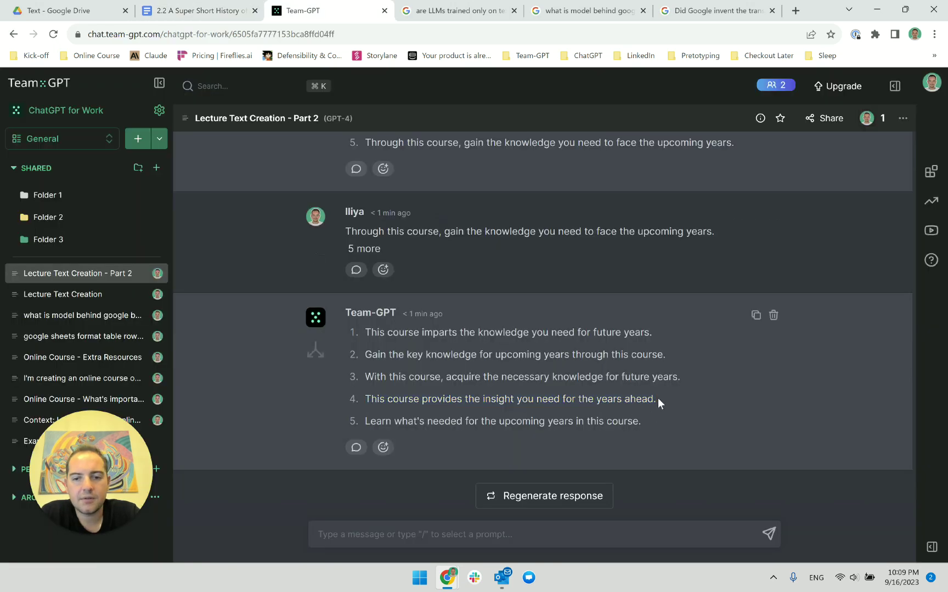
left_click_drag(658, 399, 597, 402)
left_click(548, 345)
Return to the Google Docs text and try inserting "AI" before "coming years" in the last sentence
left_click(193, 5)
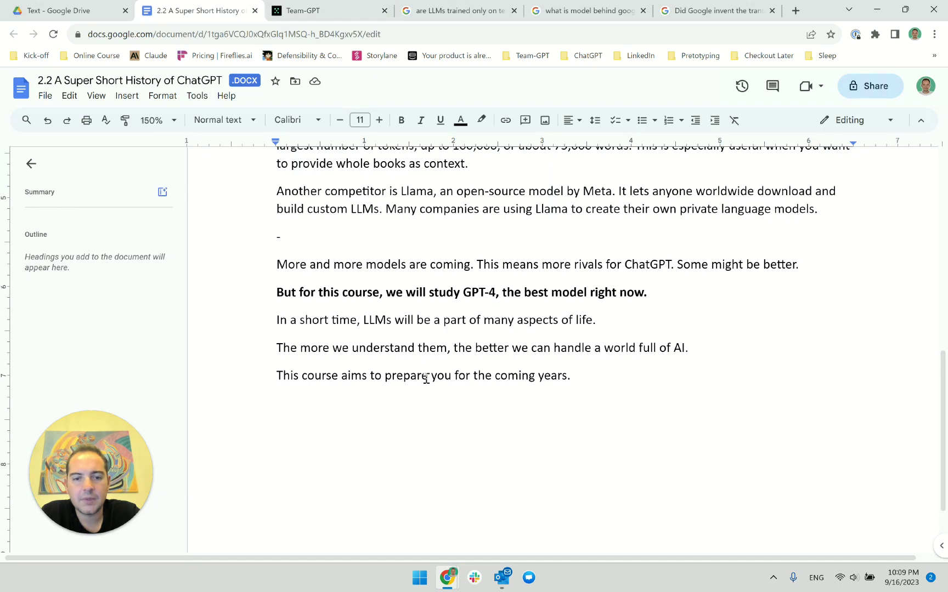
left_click(494, 379)
type("AI")
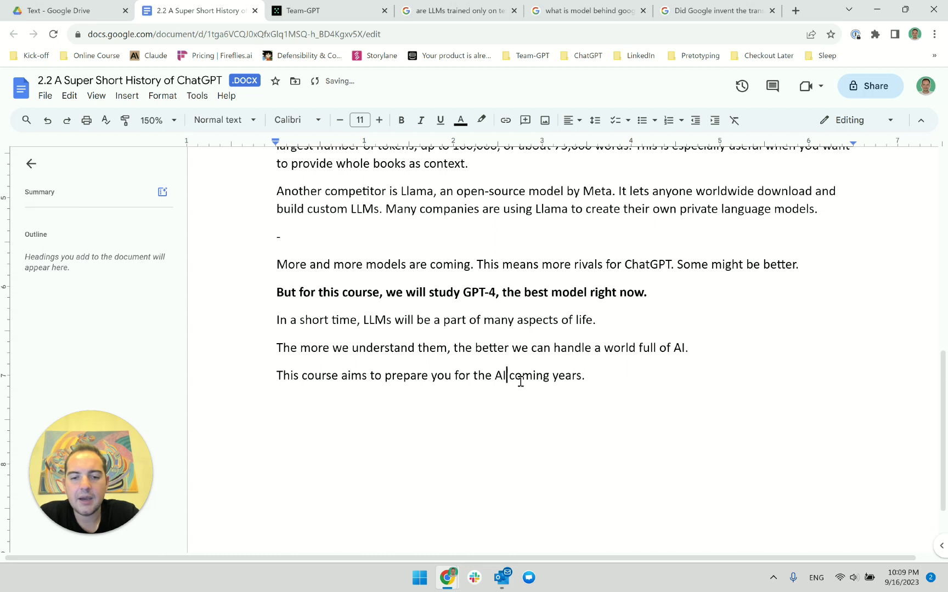
key("BackSpace")
key("BackSpace")
key("BackSpace")
Send Team-GPT "I will keep this one:" with a copy of the document's last sentence, followed by "add "AI" to it"
triple_click(521, 383)
key("ctrl+c")
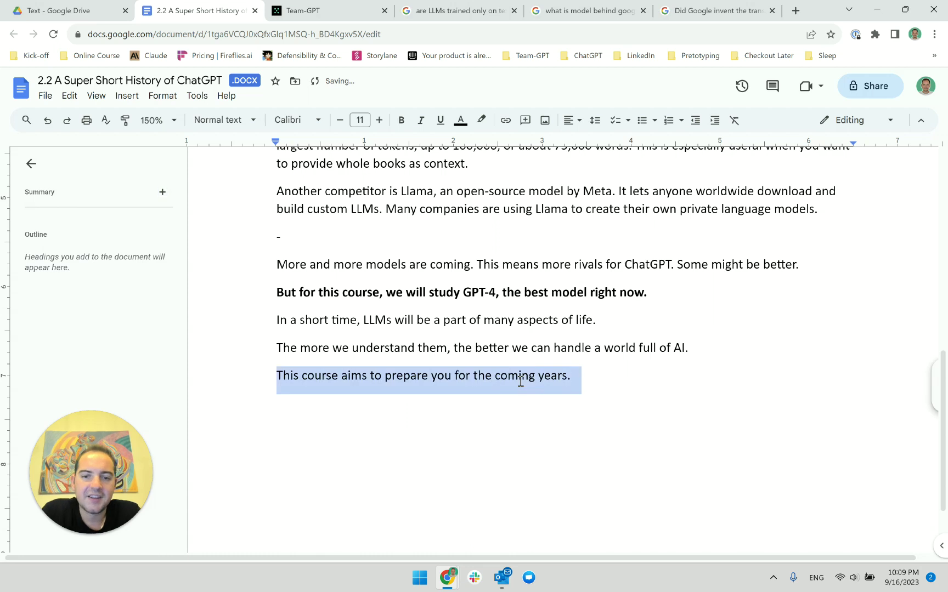
left_click(286, 7)
left_click(427, 532)
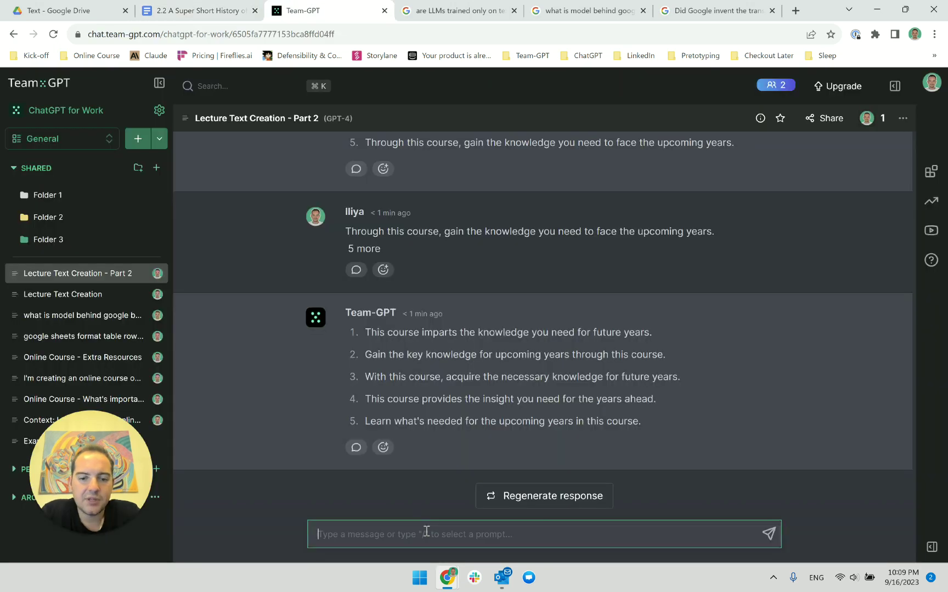
type("I will k")
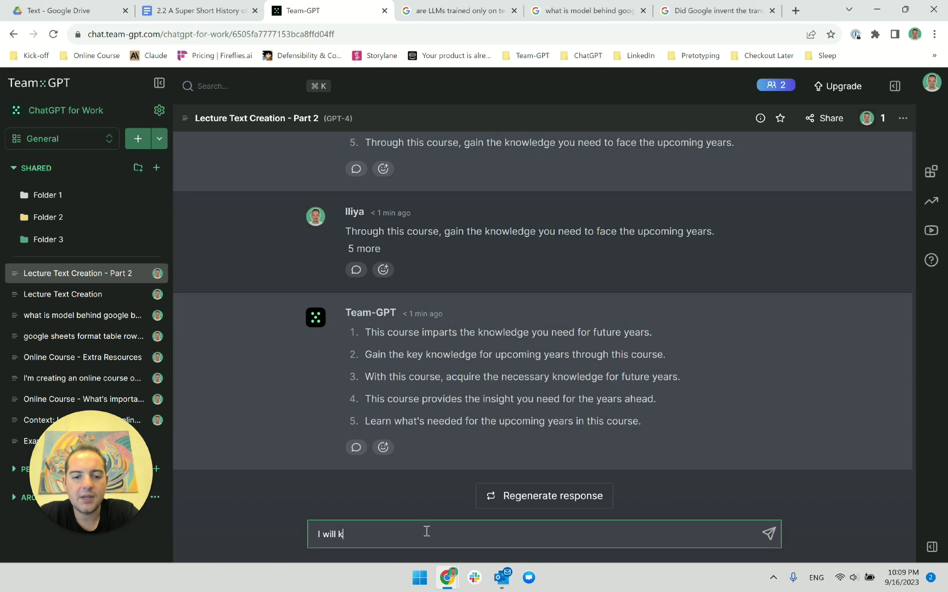
type("ep tp this one:")
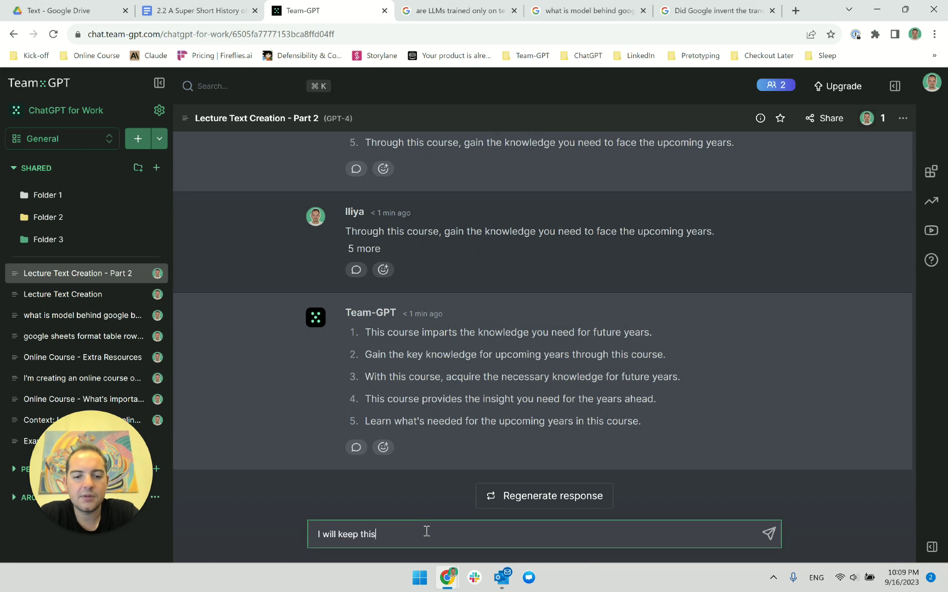
key("shift+Return")
key("ctrl+v")
key("BackSpace")
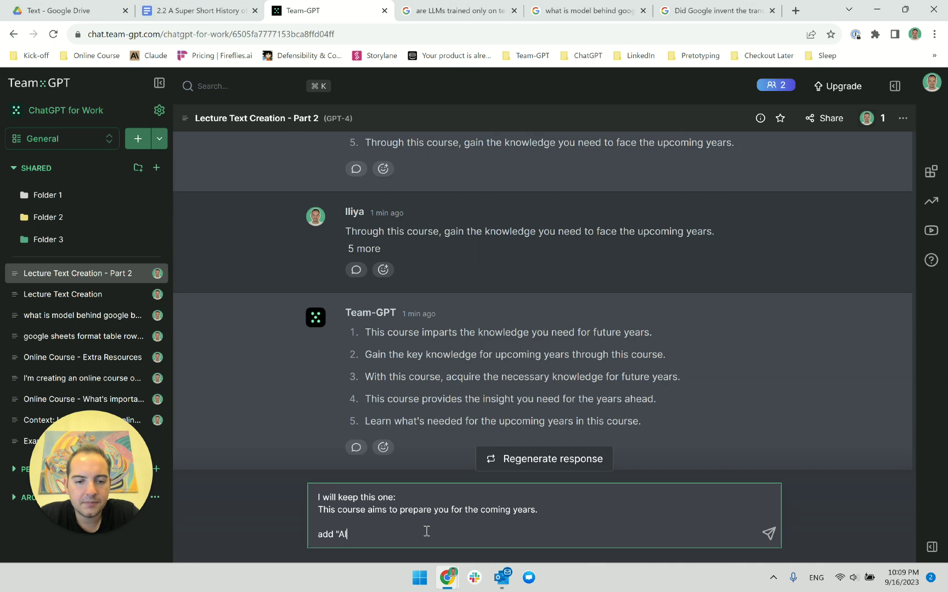
type("add \"AI\" to it")
key("Return")
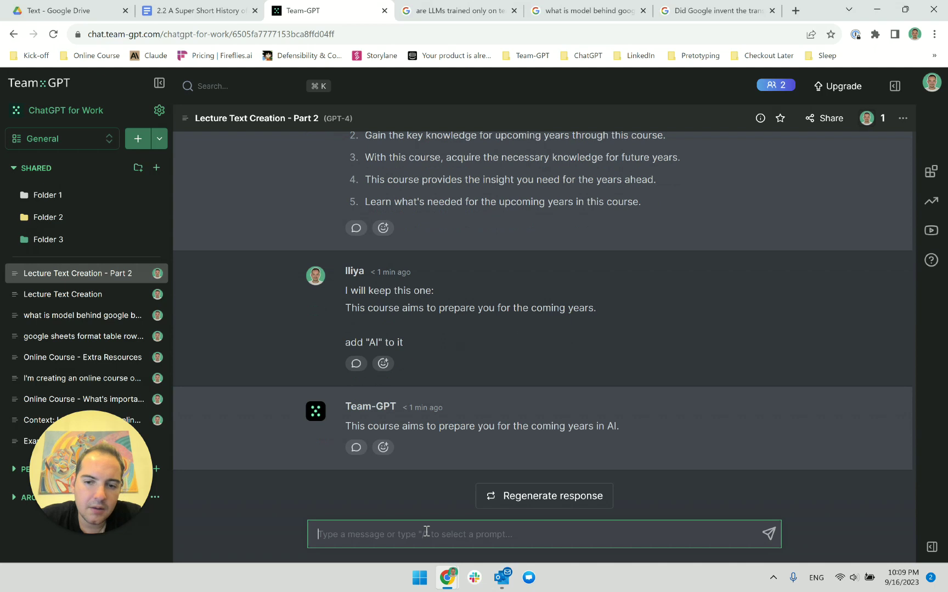
Regenerate the response to the request for adding "AI" to the sentence, leaving the message box empty
left_click(524, 503)
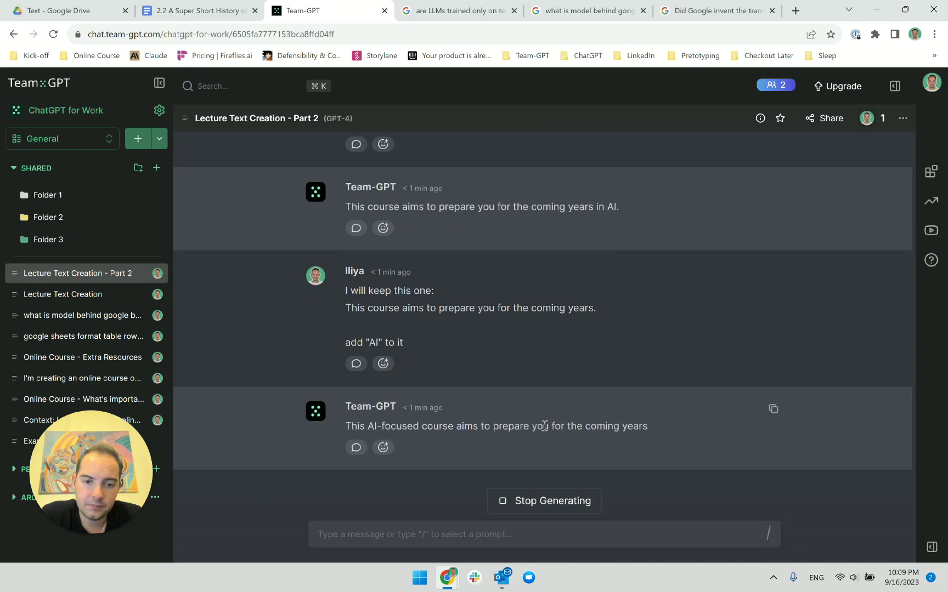
left_click(474, 543)
type("a")
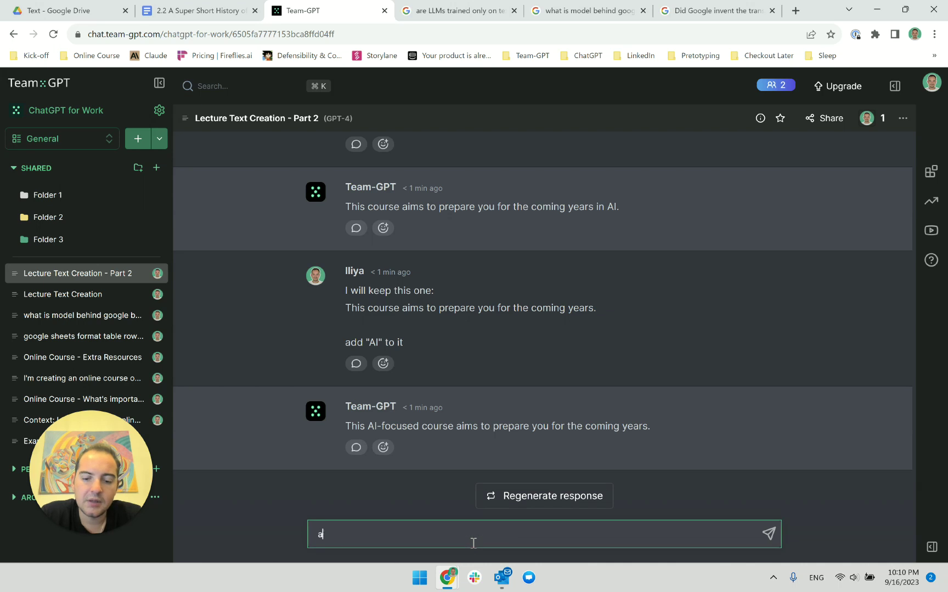
key("BackSpace")
key("BackSpace")
key("BackSpace")
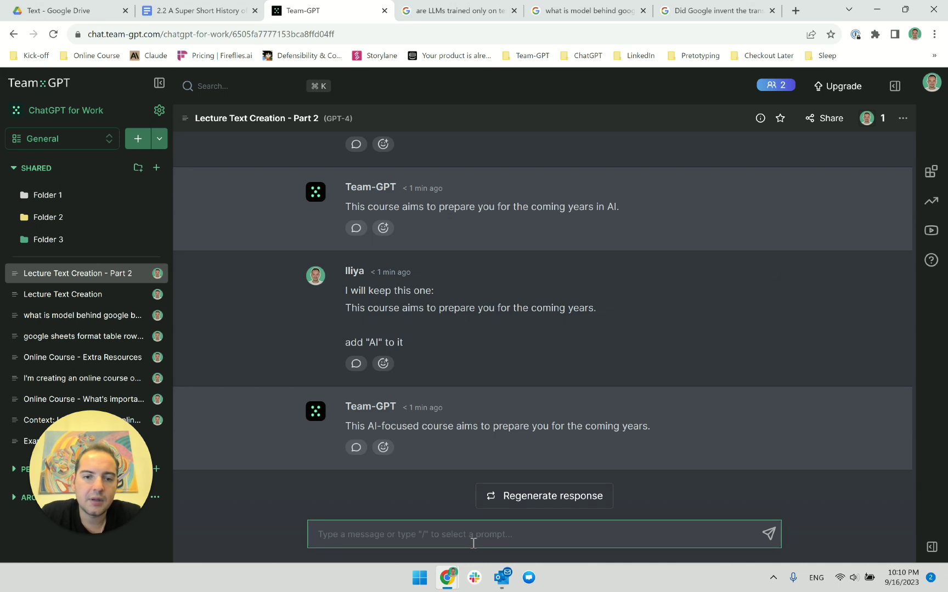
Resend the "I will keep this one:" message with its last line changed to "add "AI world" to it"
left_click_drag(410, 342, 354, 294)
left_click(379, 534)
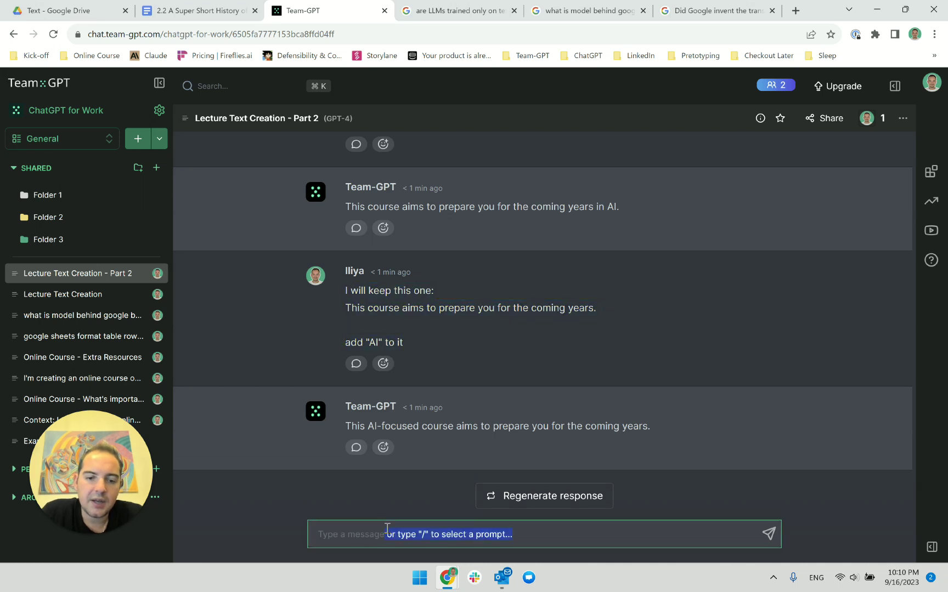
key("ctrl+v")
type("world")
key("Return")
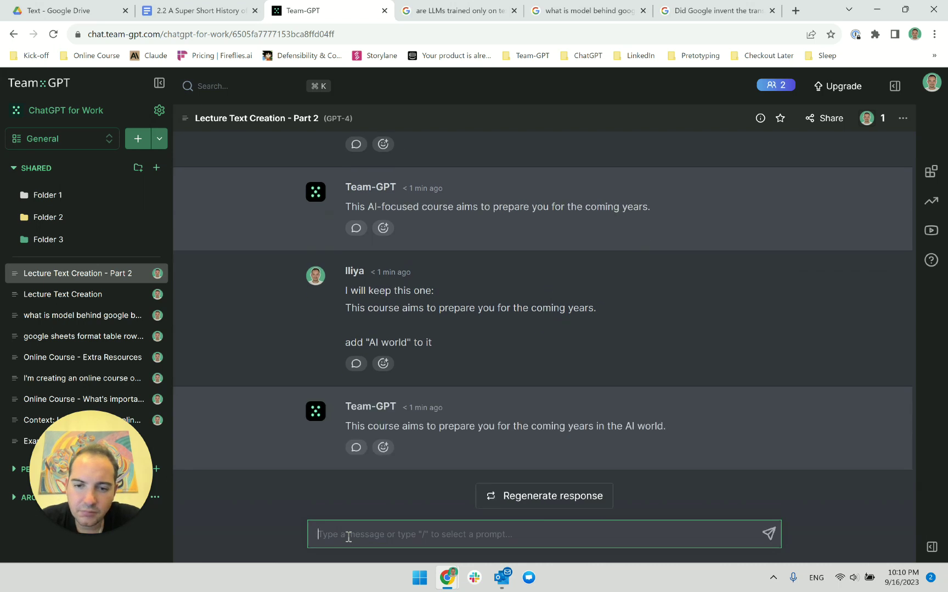
Regenerate the response to the "AI world" request and check the new wording
left_click(514, 496)
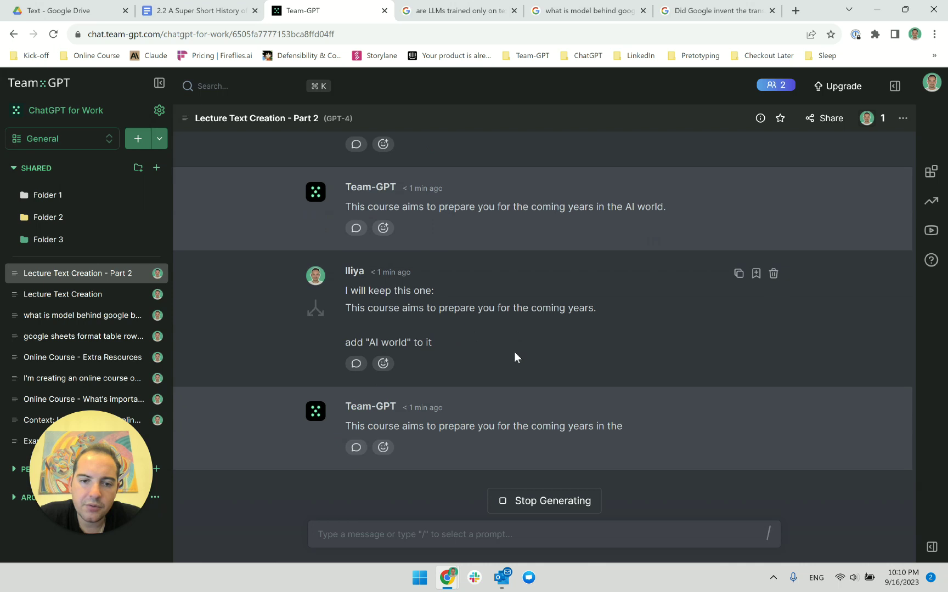
triple_click(541, 428)
left_click(464, 298)
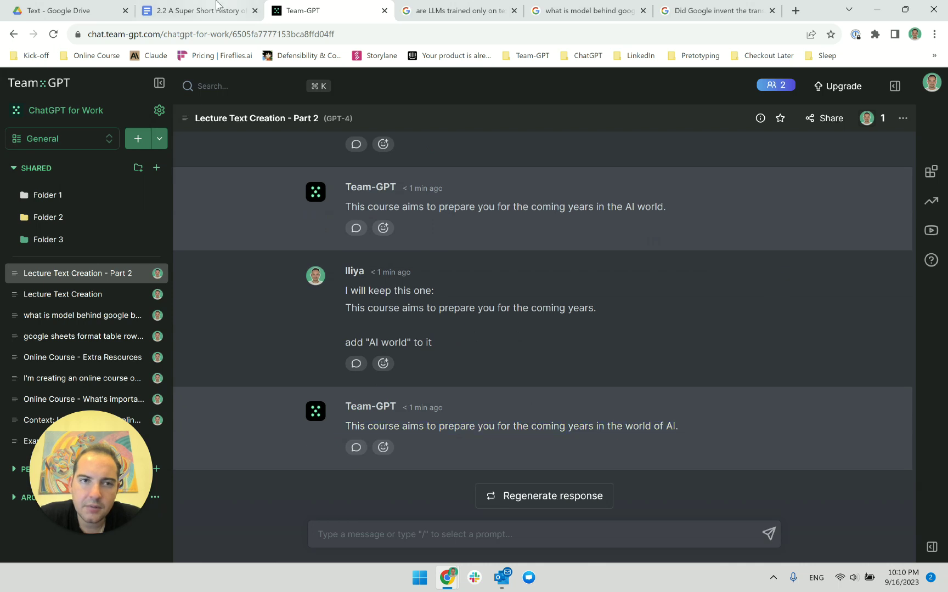
Go back to the Google Docs text and reread the closing lines from "But for this course" to the last sentence
key("ctrl+shift+Tab")
left_click(560, 347)
left_click(615, 378)
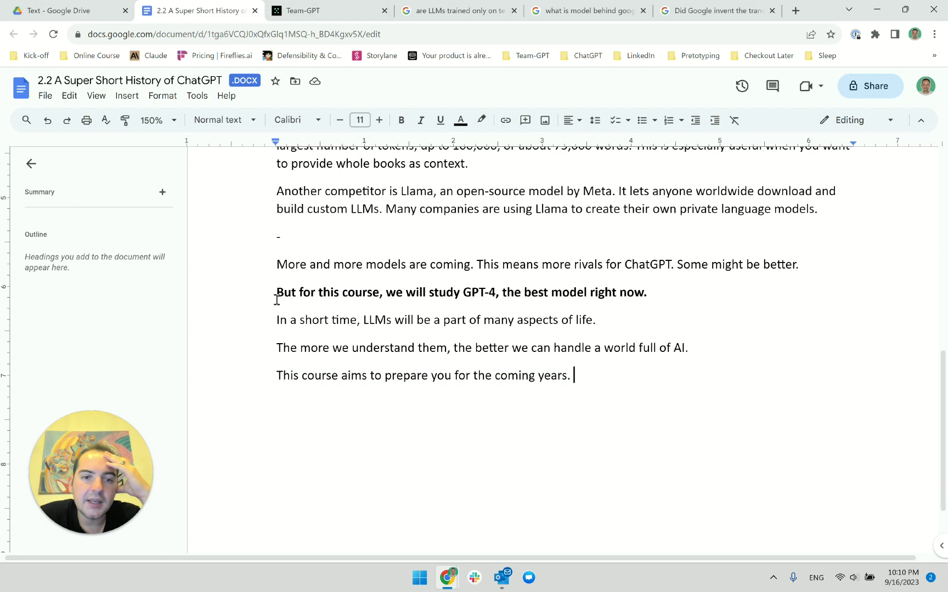
left_click_drag(275, 298, 613, 322)
left_click(615, 324)
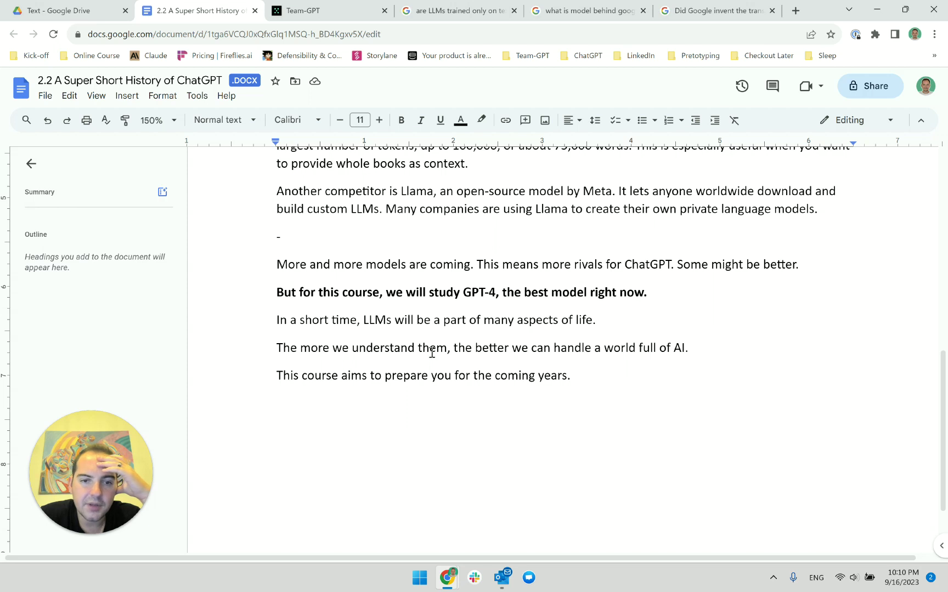
left_click_drag(260, 355, 429, 355)
left_click(465, 351)
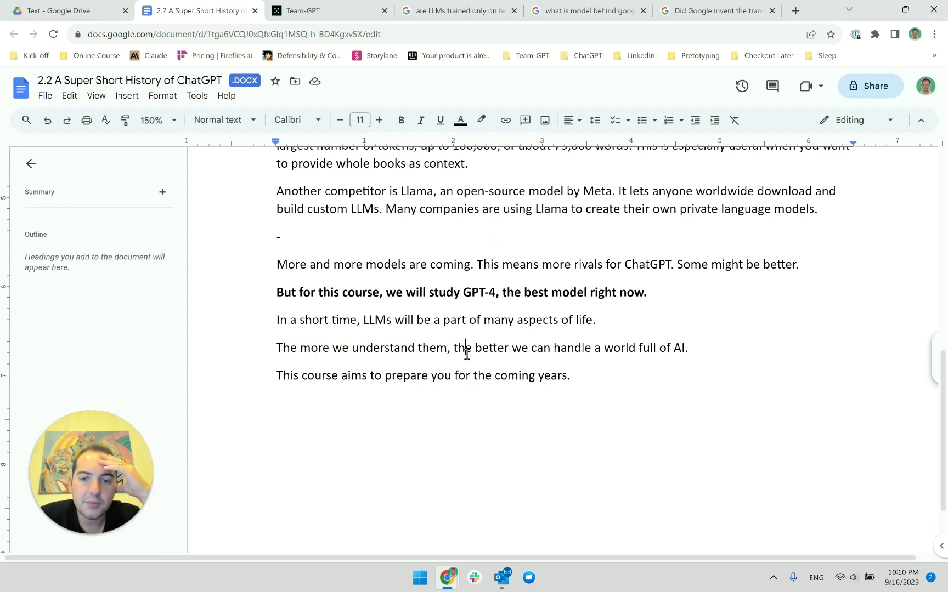
left_click(698, 348)
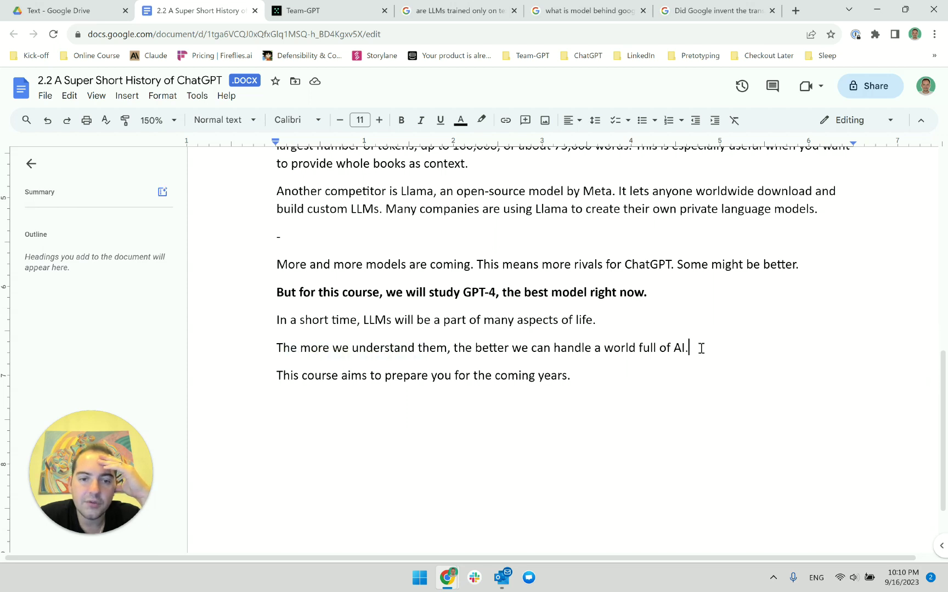
left_click(596, 411)
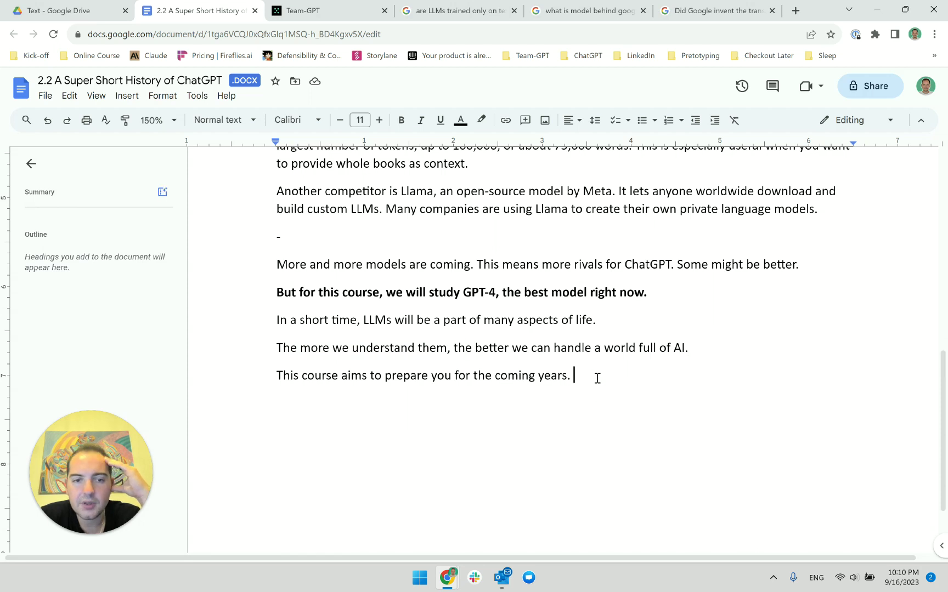
Try replacing everything after "This course" in the last sentence with "will", then undo the change
left_click_drag(597, 377, 345, 384)
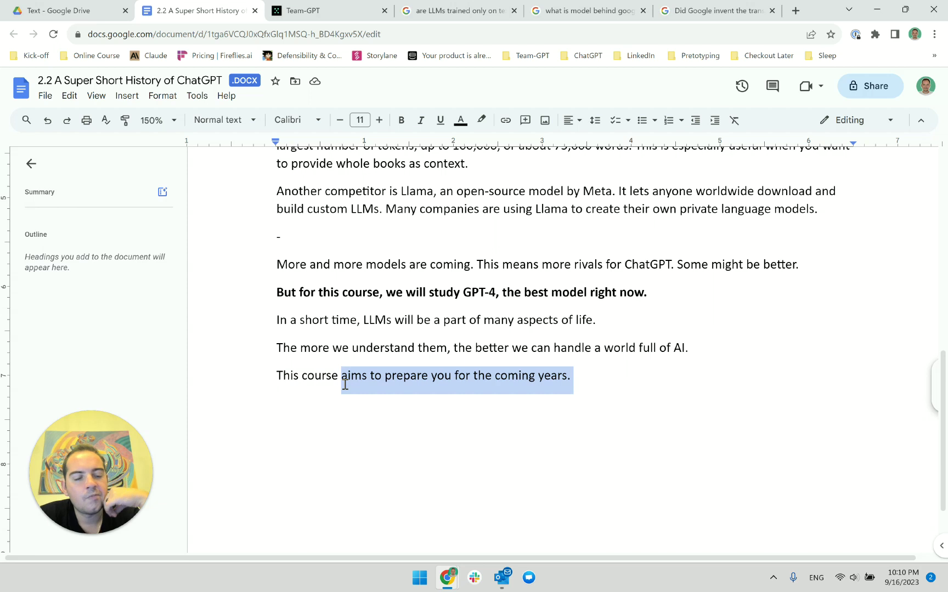
type("will")
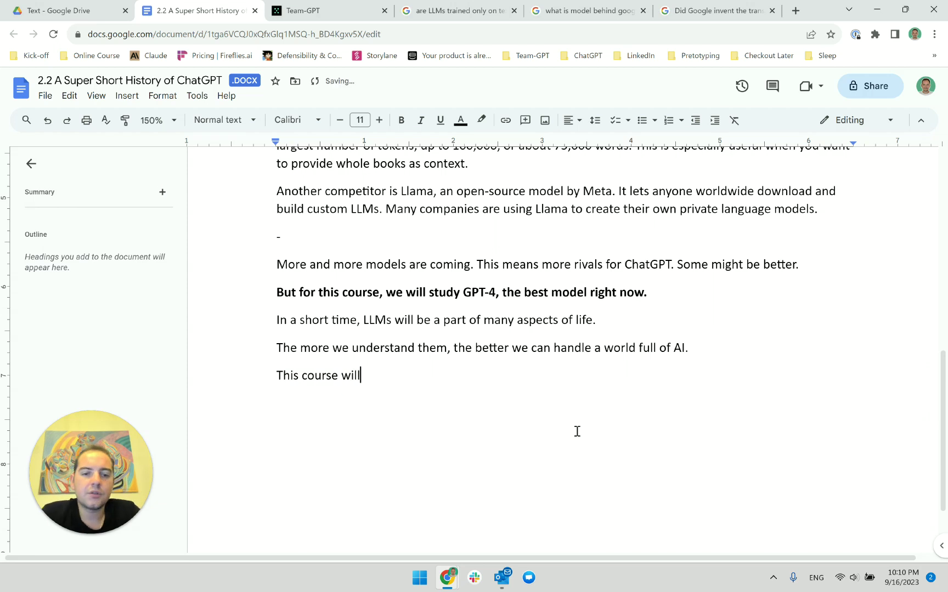
key("ctrl+z")
Delete the whole sentence "This course aims to prepare you for the coming years." from the end of the document
key("Left")
key("ctrl+Right")
key("ctrl+Right")
key("ctrl+Right")
key("ctrl+Right")
key("ctrl+Right")
key("ctrl+Right")
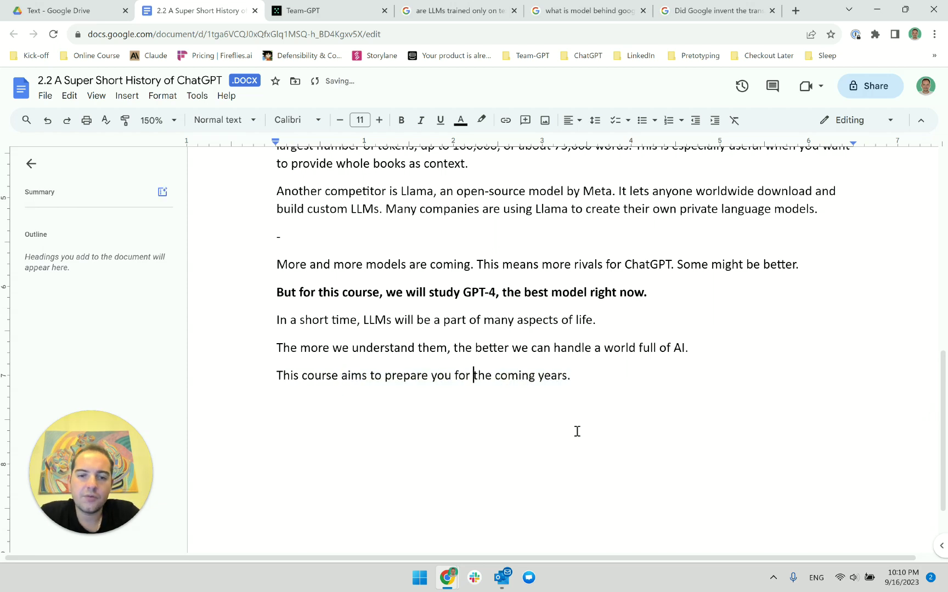
key("ctrl+Left")
key("ctrl+Left")
key("ctrl+Left")
key("ctrl+Left")
key("ctrl+Left")
key("ctrl+Left")
key("ctrl+Left")
key("ctrl+Left")
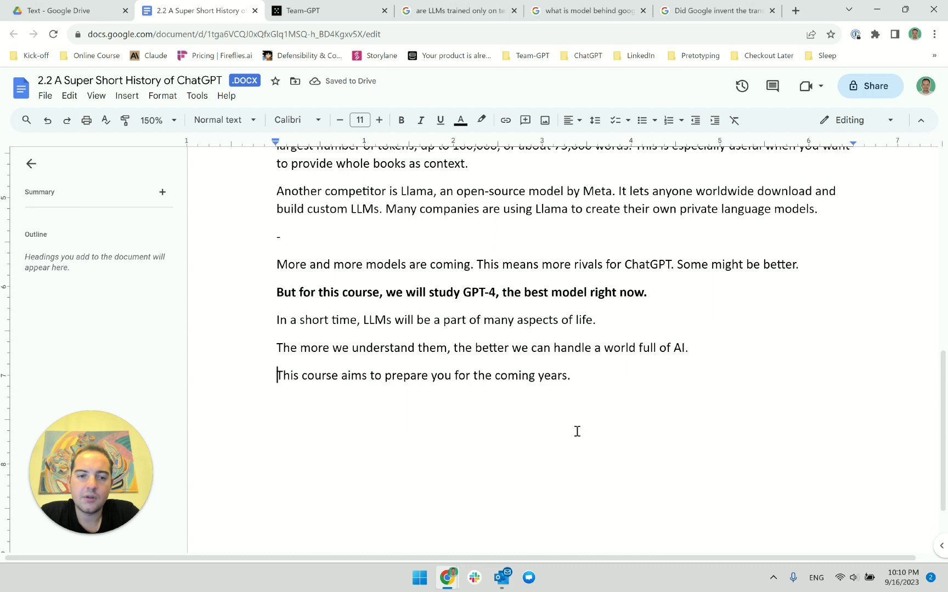
key("shift+End")
key("BackSpace")
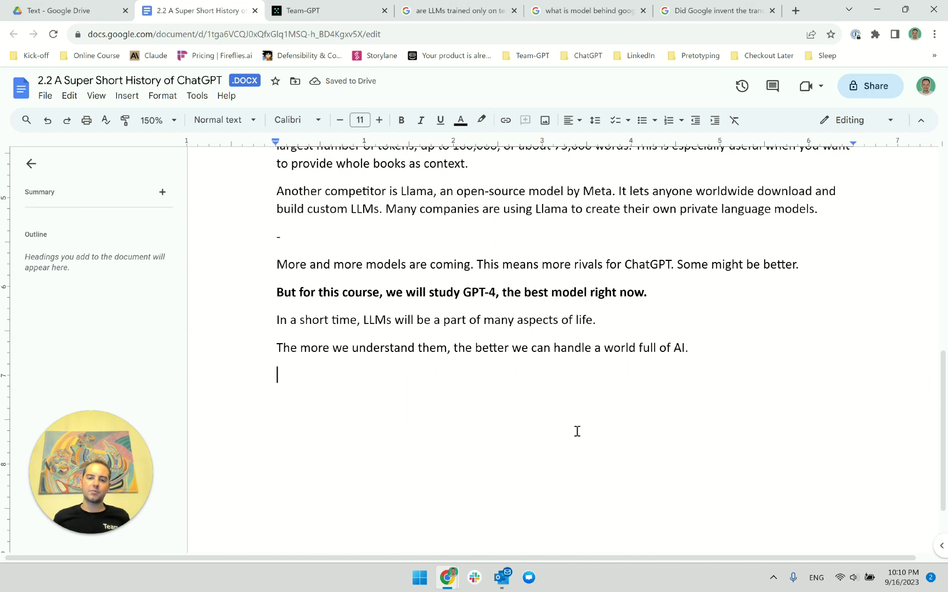
Review the lecture text from the opening line about ChatGPT to the closing sentence, and return to the beginning of the document
scroll(577, 432, "up", 15)
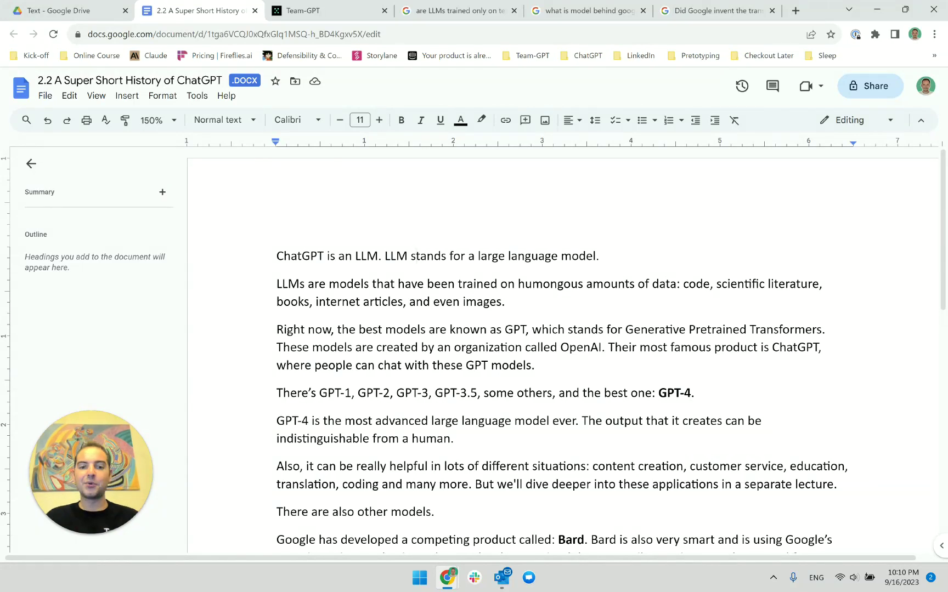
left_click(539, 255)
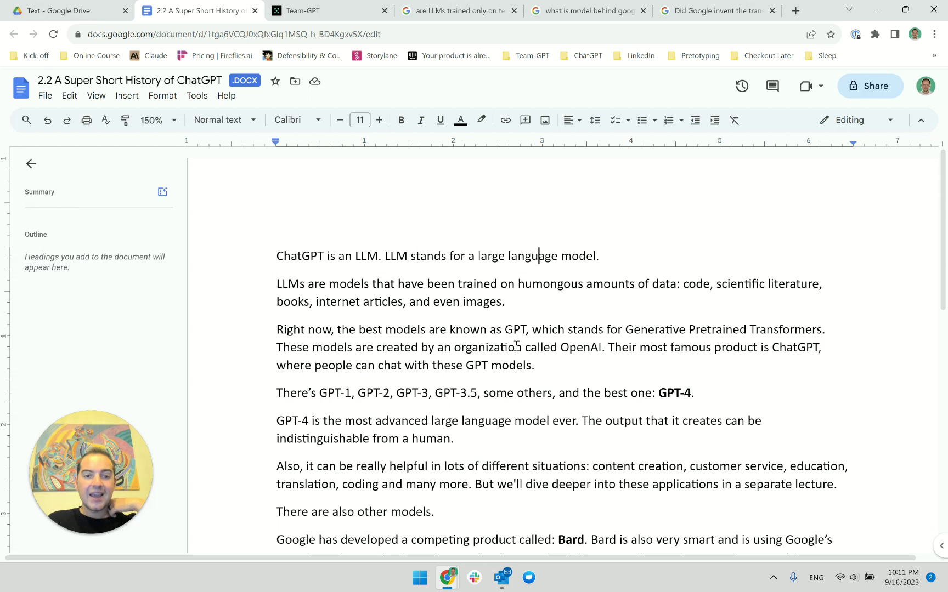
scroll(517, 346, "down", 10)
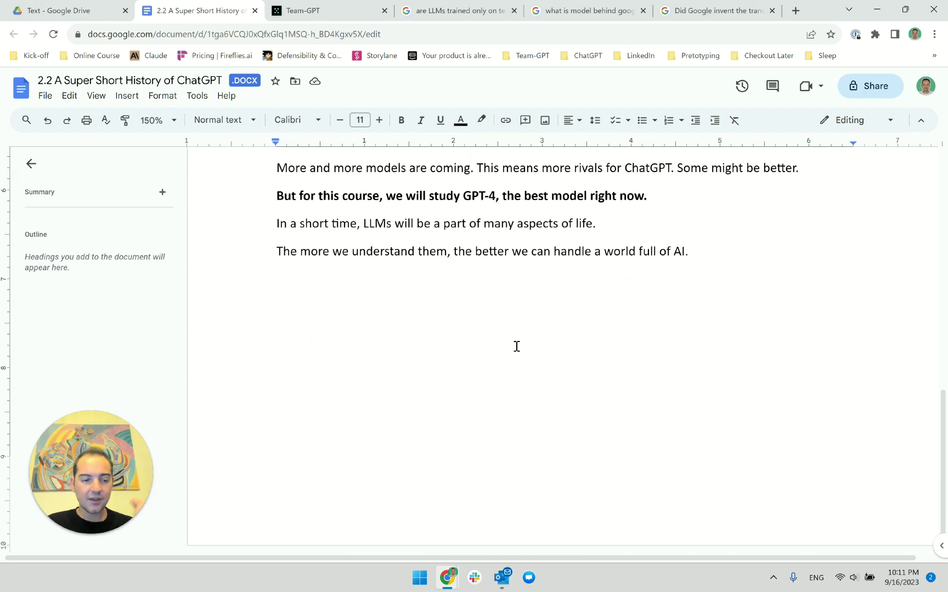
scroll(517, 346, "up", 2)
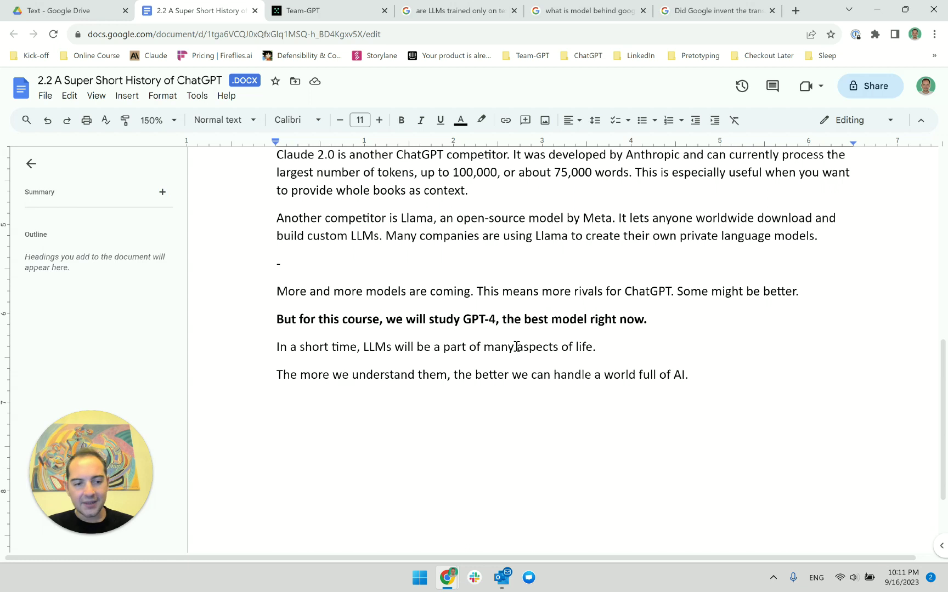
key("ctrl+Home")
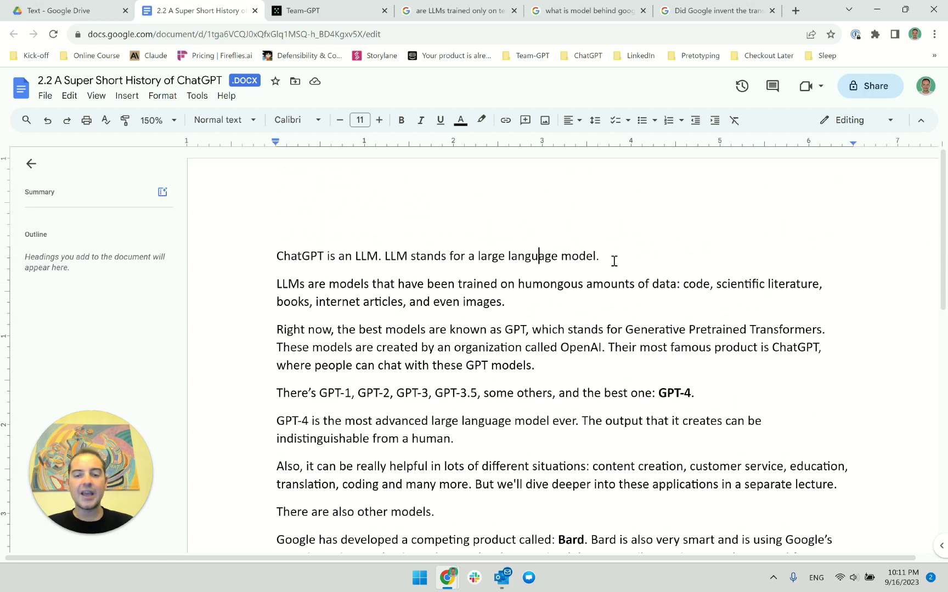
left_click(613, 259)
Switch to the Team-GPT chat "Lecture Text Creation - Part 2" and begin a new message
left_click(329, 10)
left_click(471, 534)
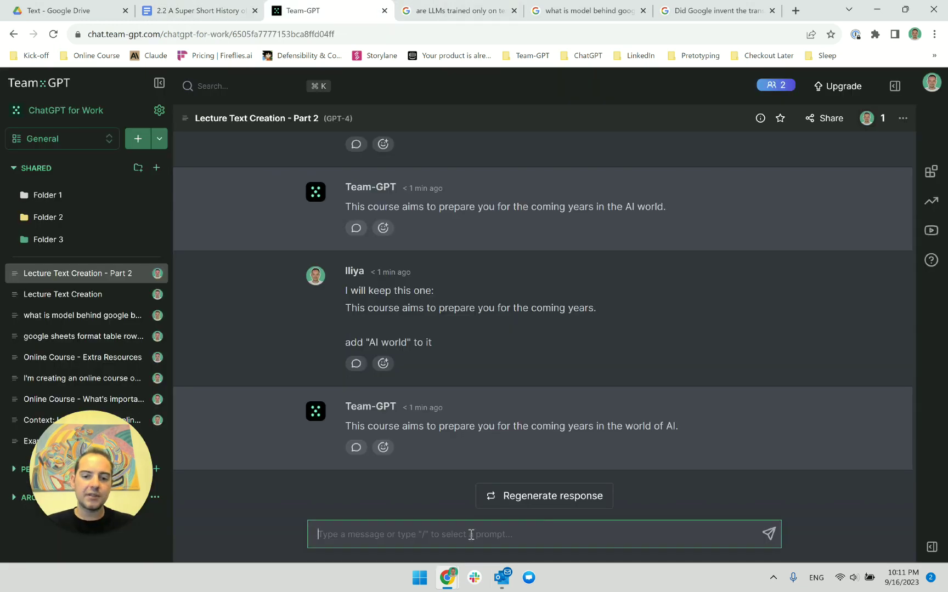
Ask the chat for a very punchy, nice, dramatic version because it is the lecture's very last sentence, and follow up with "simpler"
type("I want it t")
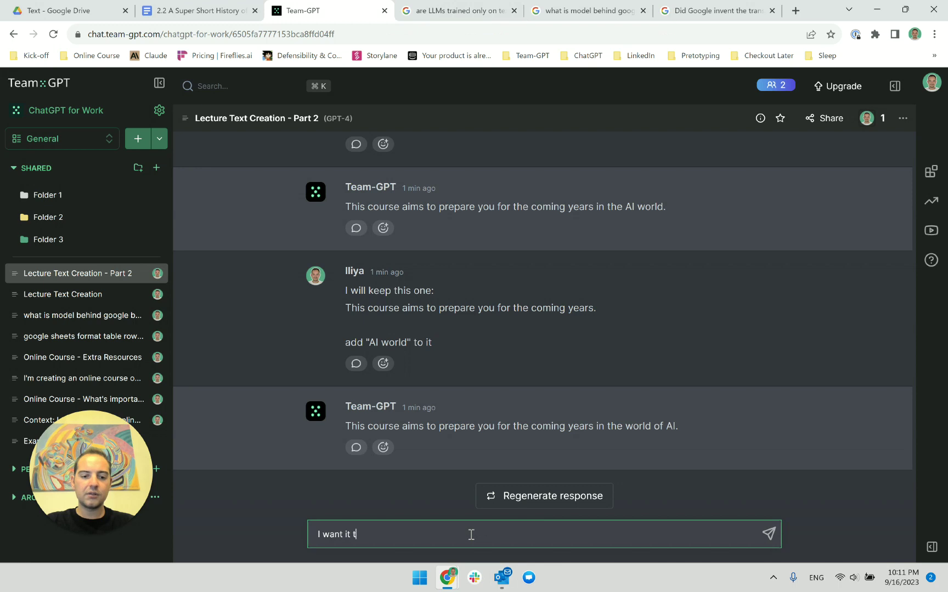
type("o be very punchy n")
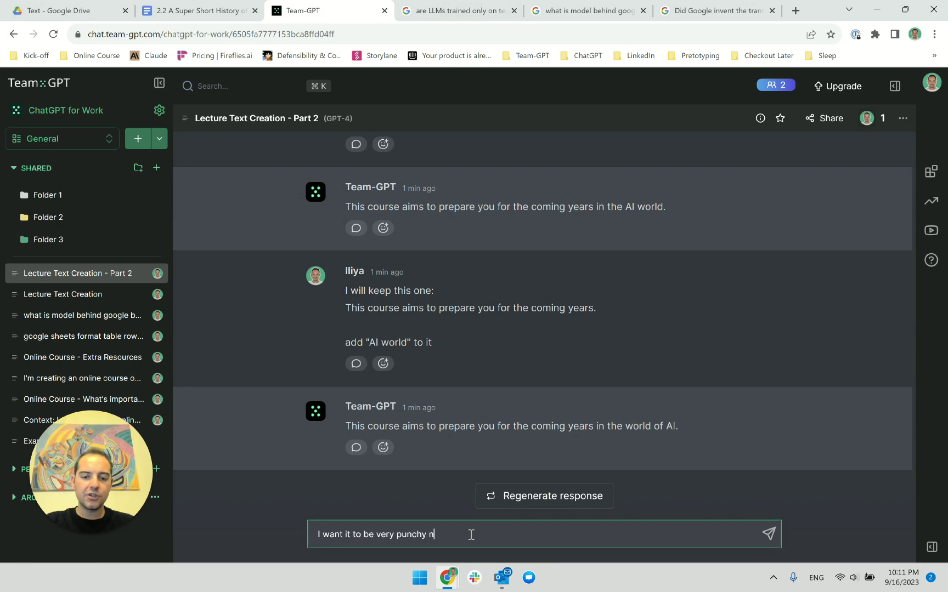
type("ice, dramatic ")
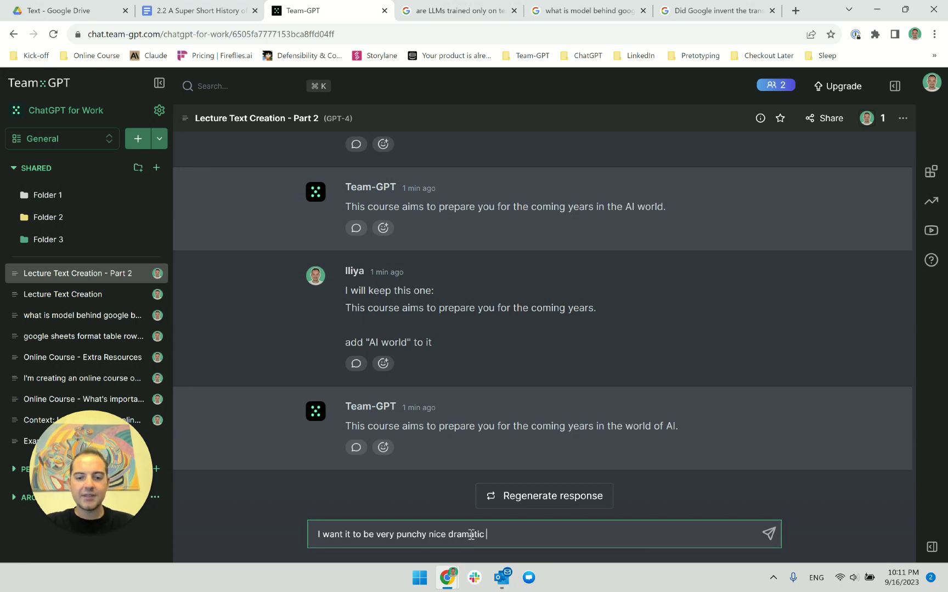
type("because")
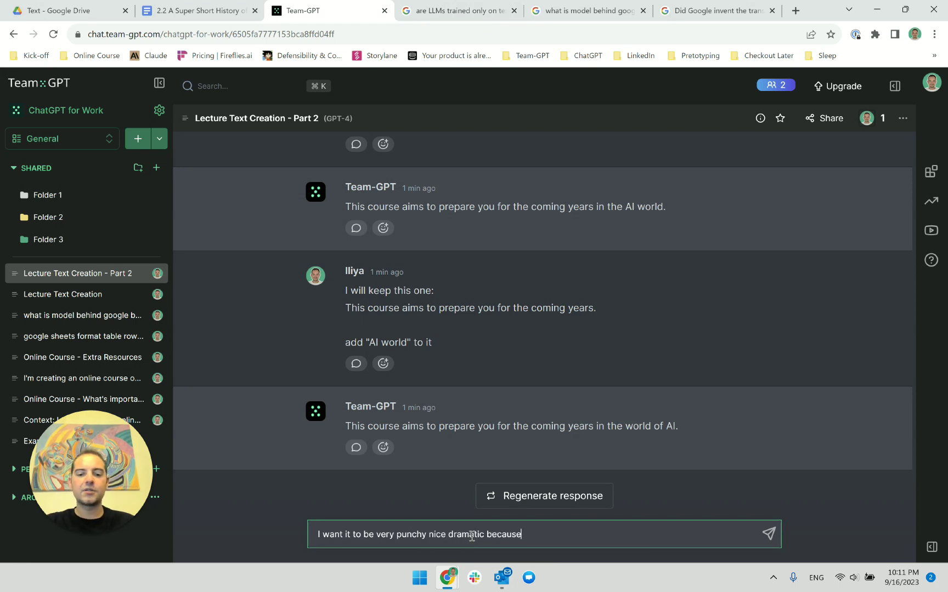
type(" this is the very last ")
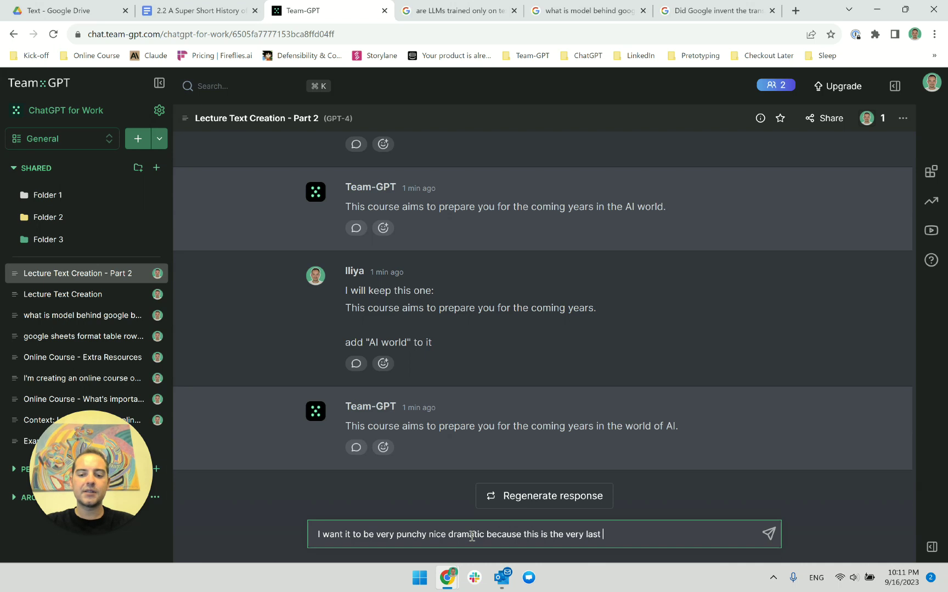
type("sentence of the lecture.")
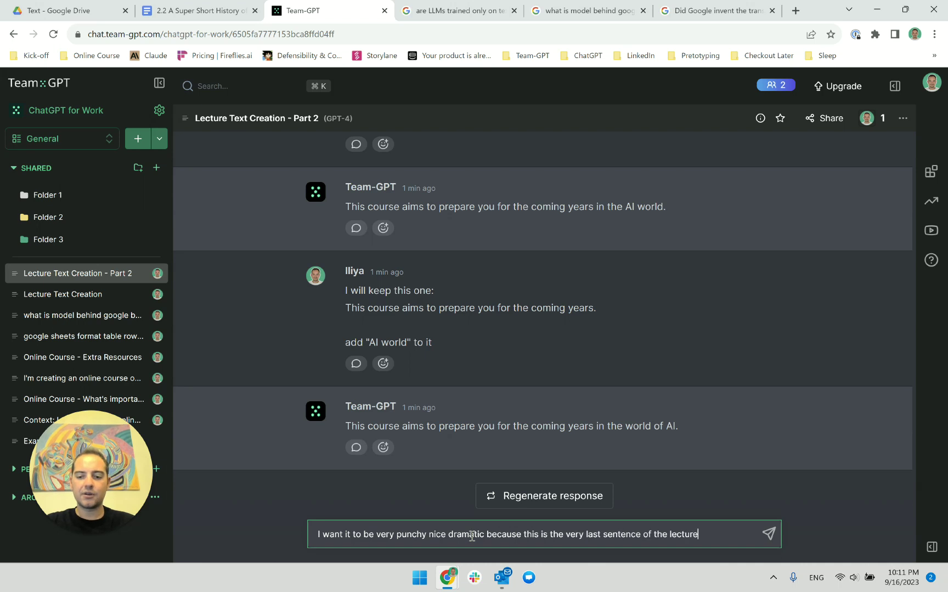
key("Return")
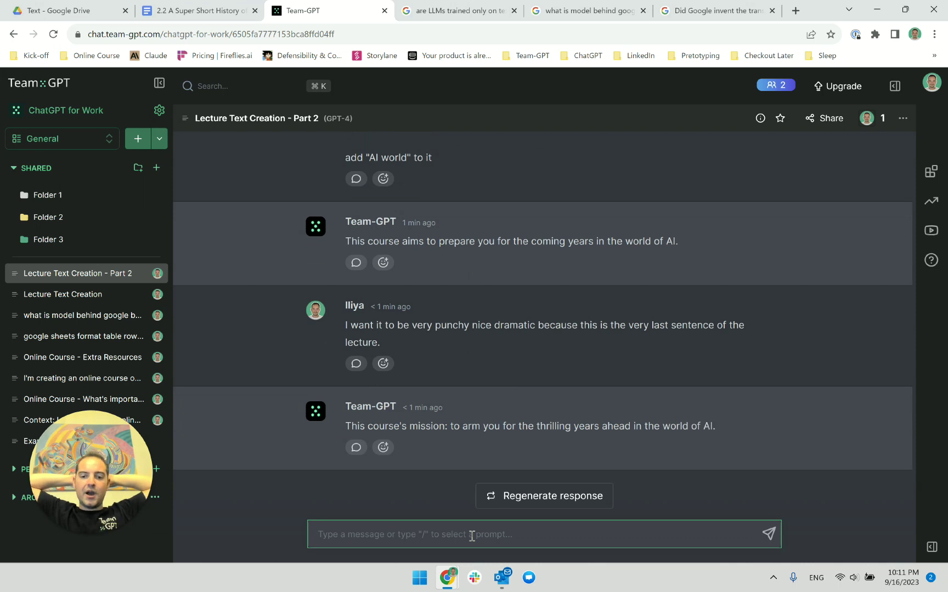
type("simpler")
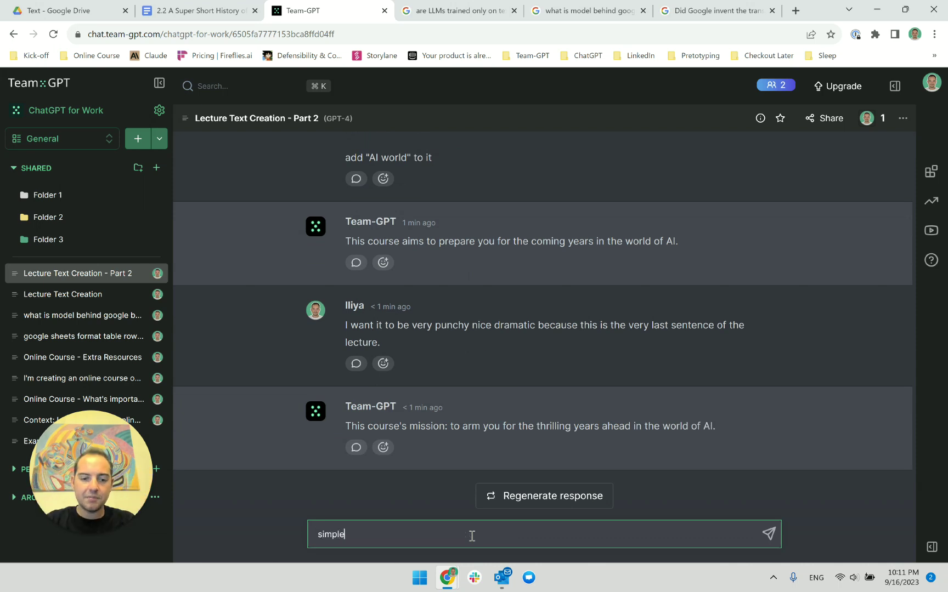
key("Return")
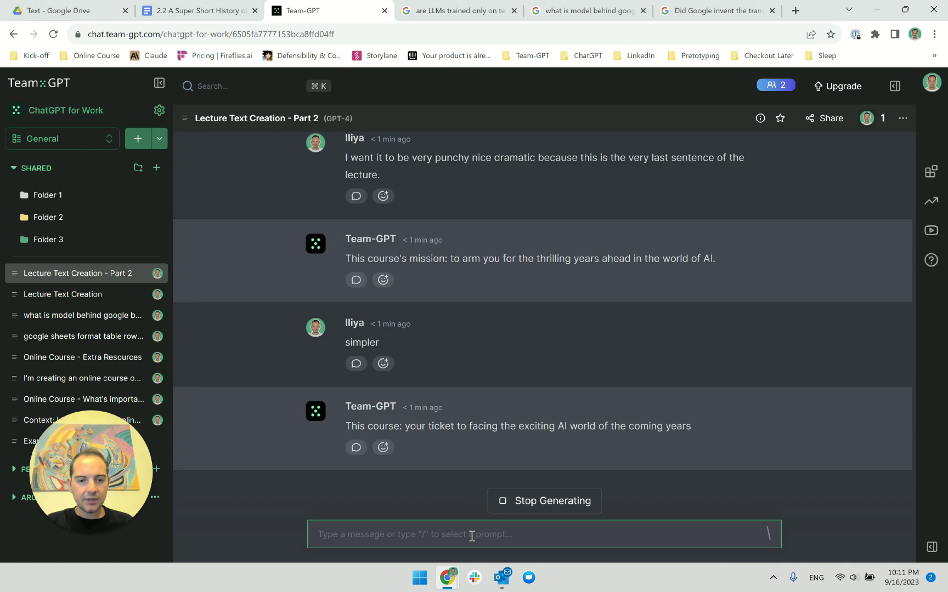
Begin a new chat message with "Don't write it like an ad." followed by a blank line
type("Don't")
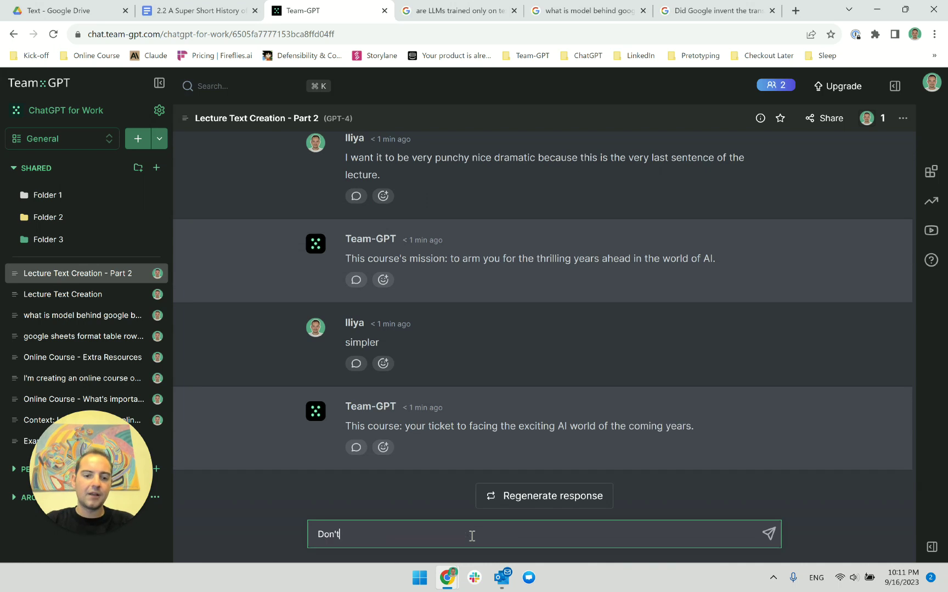
type(" write it li")
key("BackSpace")
key("BackSpace")
type("it like an ad.")
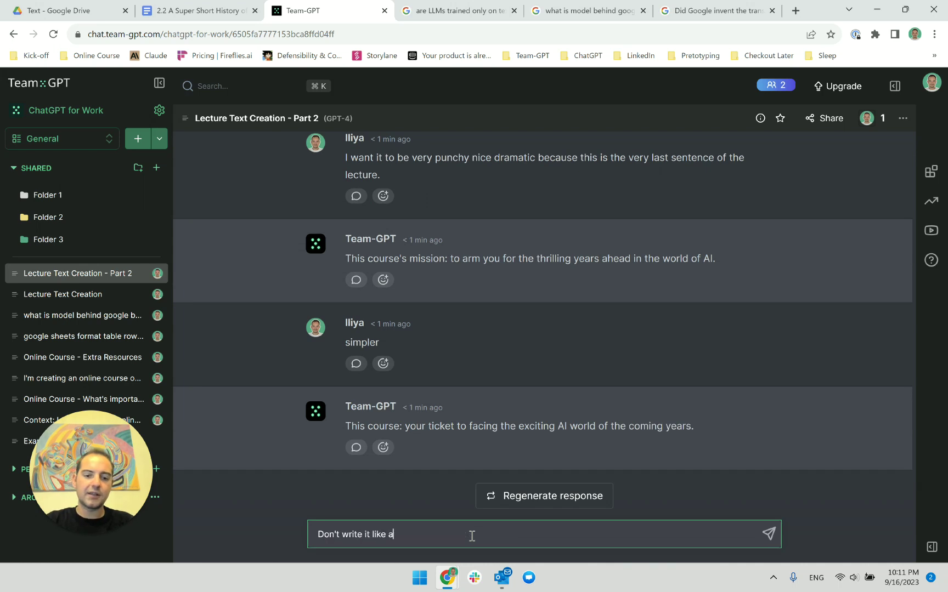
key("shift+Return")
key("shift+Return")
Add the line "It should follow after these sentences:" to the message and start a new line beneath it
type("It should fllow")
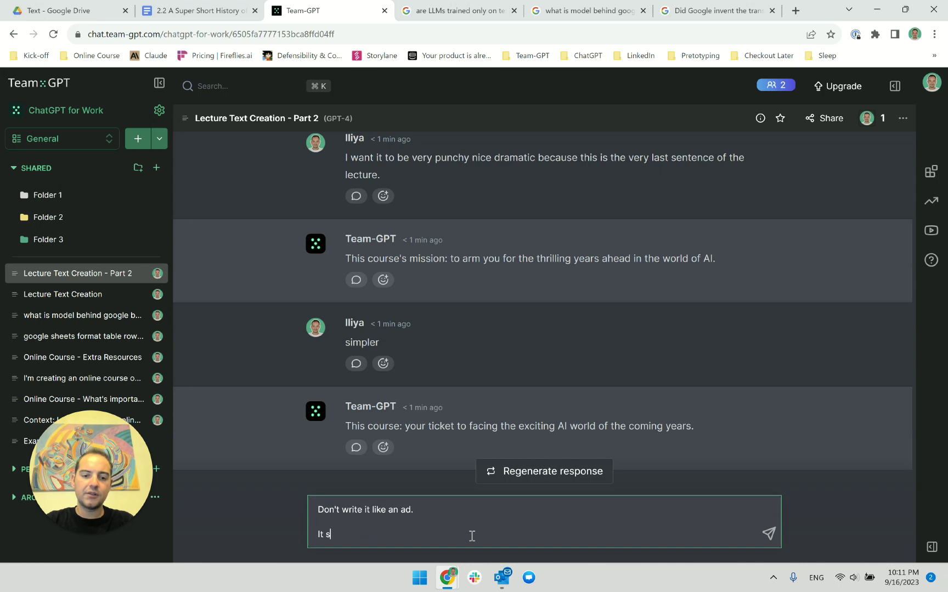
key("BackSpace")
key("BackSpace")
key("BackSpace")
key("BackSpace")
type("ol")
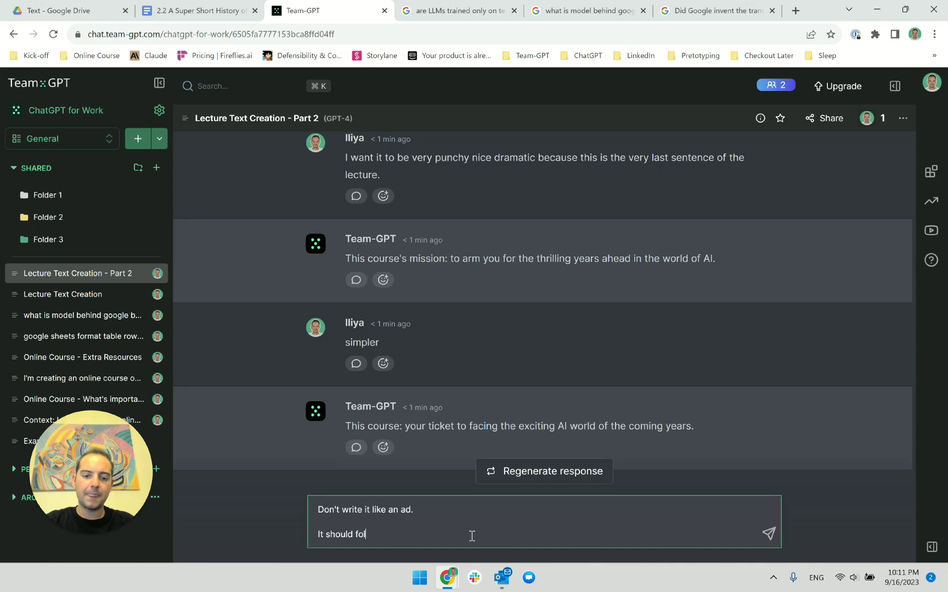
type("low after these senteces")
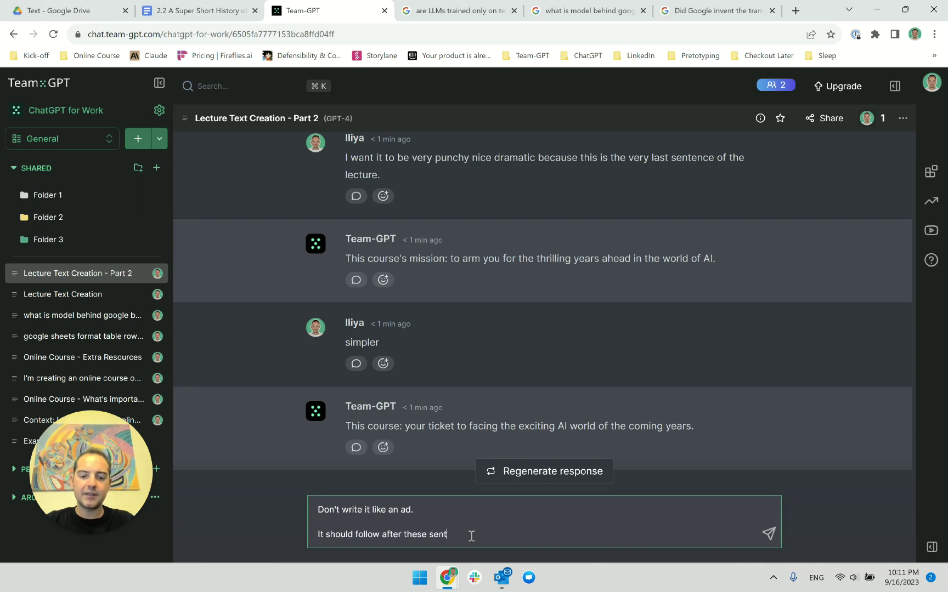
key("BackSpace")
key("BackSpace")
key("BackSpace")
type("nces:")
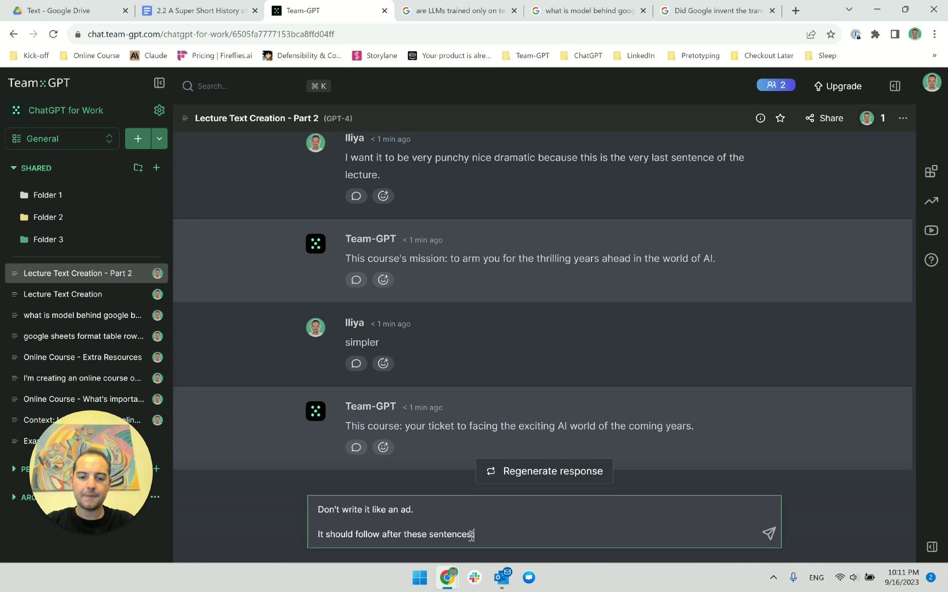
key("shift+Return")
Copy the last three sentences of the "2.2 A Super Short History of ChatGPT" document in Google Docs, from "But for this course" onward
key("alt+Tab")
key("alt+Tab")
key("alt+Tab")
key("alt+Tab")
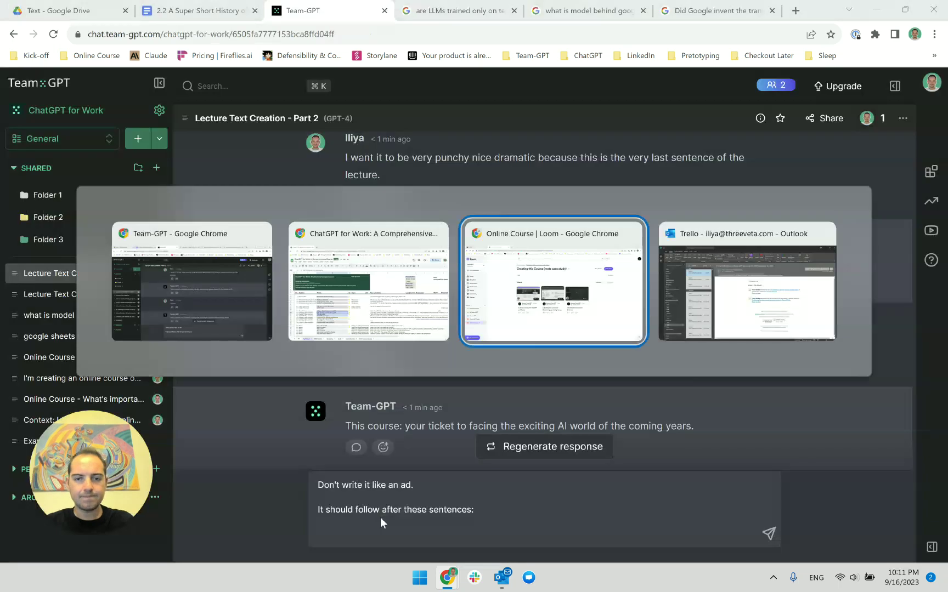
key("alt+shift+Tab")
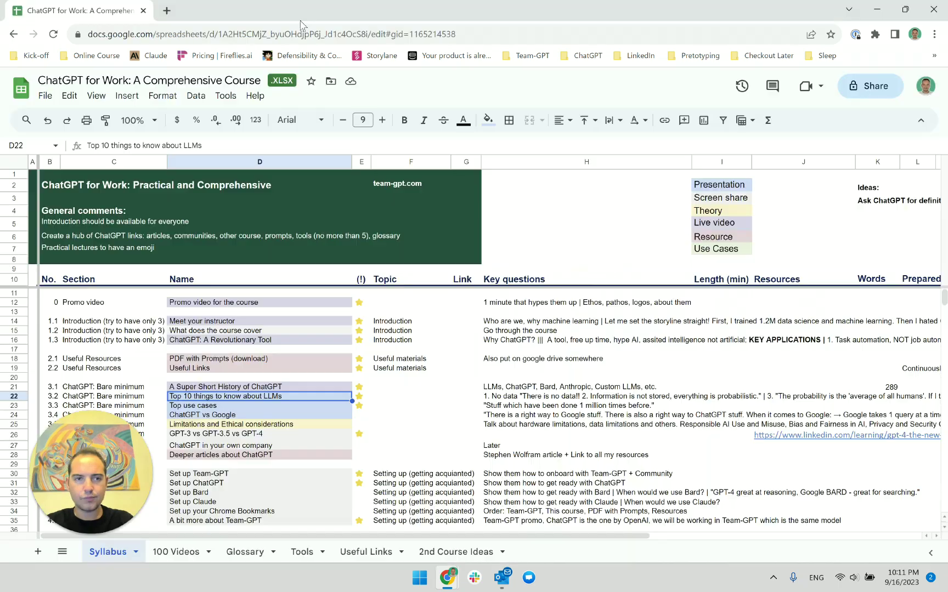
key("alt+Tab")
key("ctrl+shift+Tab")
scroll(450, 433, "down", 15)
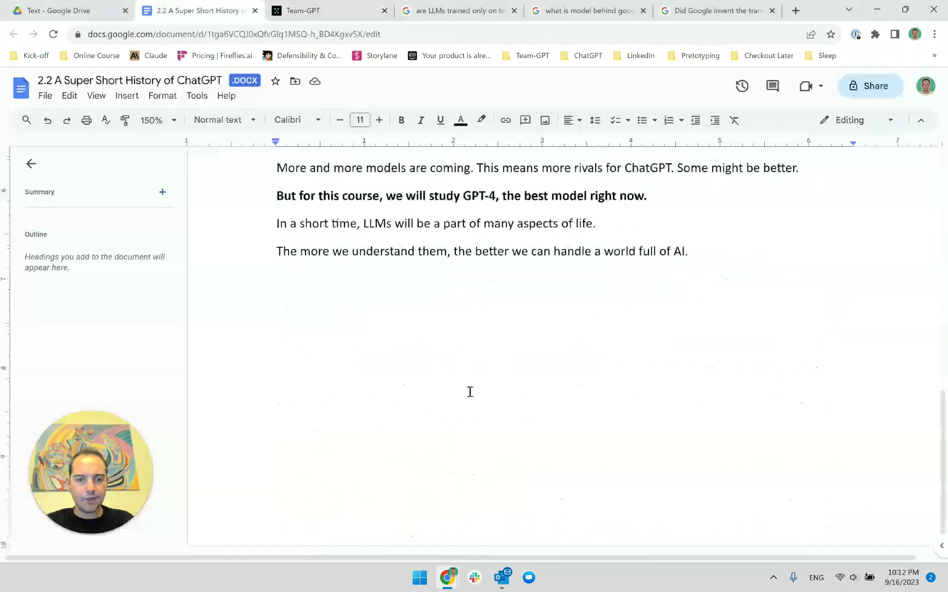
scroll(469, 392, "up", 1)
left_click_drag(748, 315, 234, 250)
key("ctrl+c")
Return to the Team-GPT chat, paste the copied sentences into the unfinished message and send it
key("ctrl+Tab")
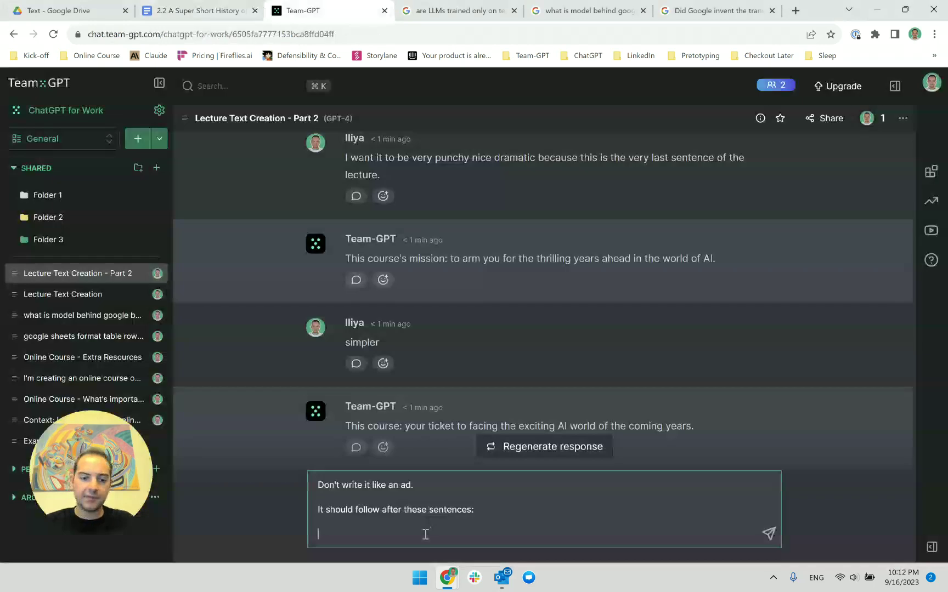
key("ctrl+v")
key("Return")
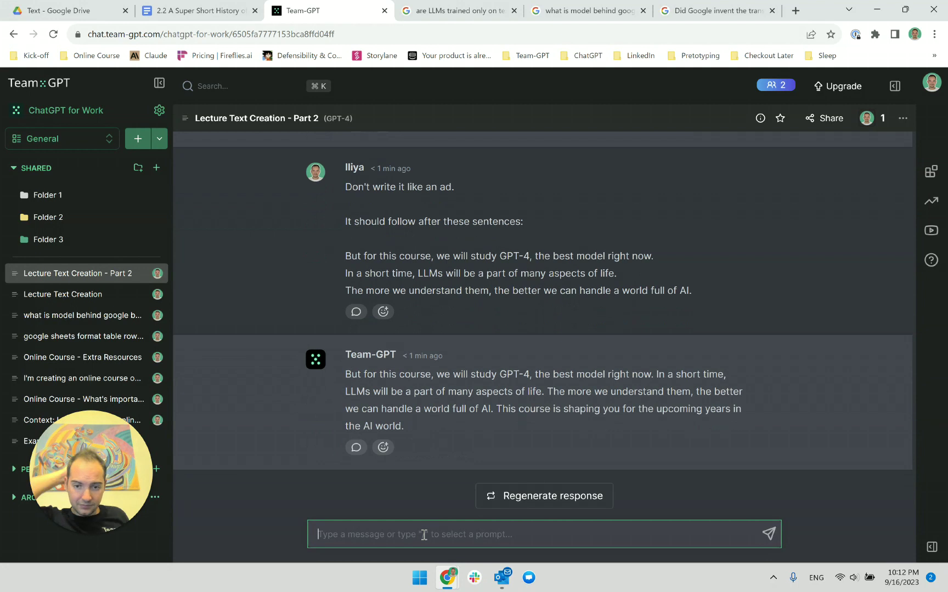
Examine the closing sentence about this course in the chat's latest reply
left_click(567, 399)
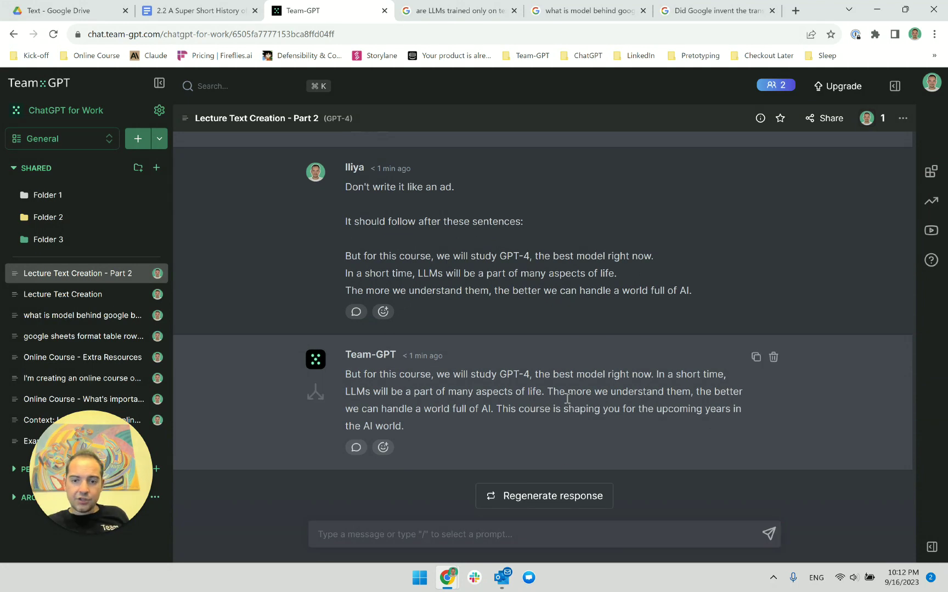
triple_click(569, 409)
left_click(564, 416)
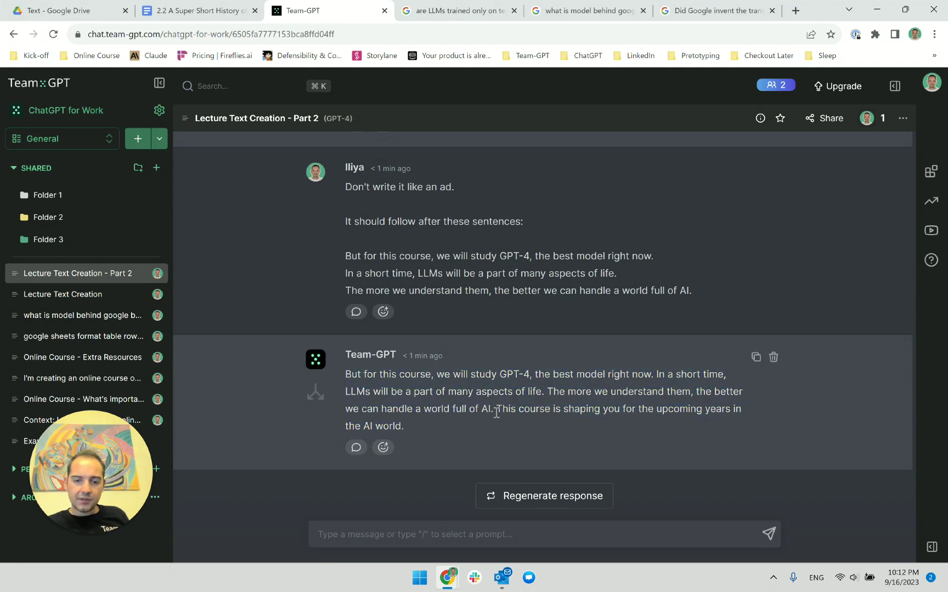
left_click_drag(496, 409, 517, 429)
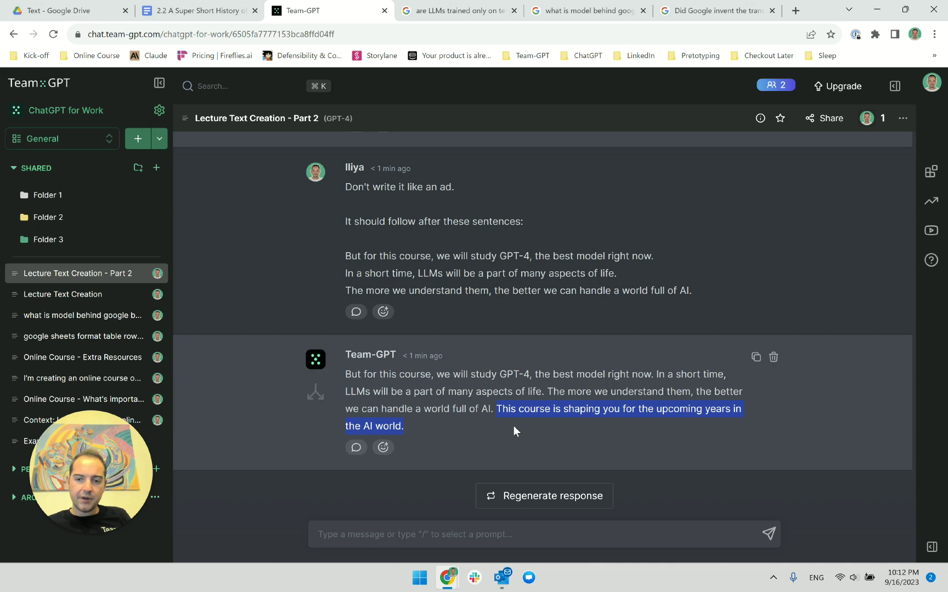
left_click(503, 407)
left_click_drag(503, 408, 508, 429)
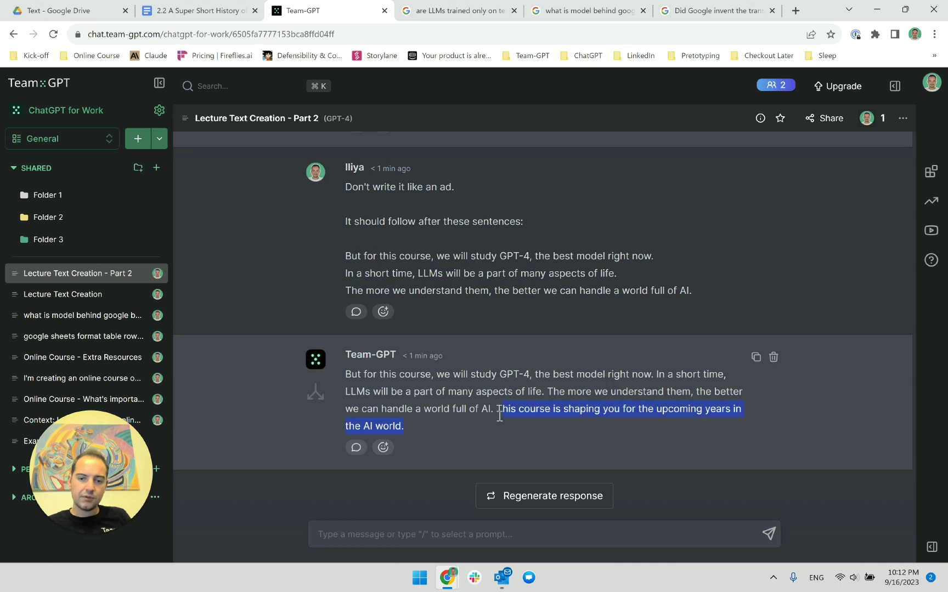
left_click(508, 429)
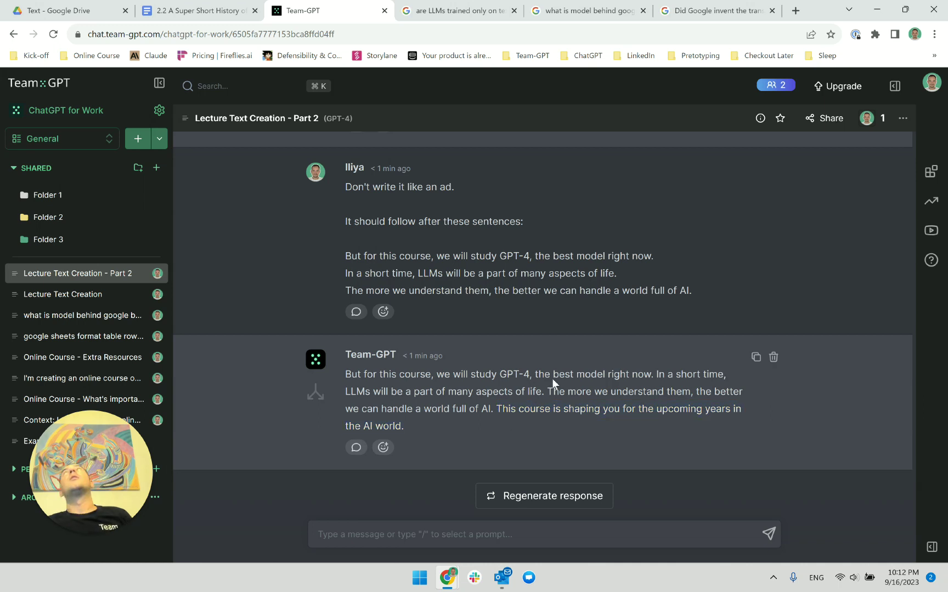
Go back to the lecture document in Google Docs and review its opening two paragraphs
left_click(245, 6)
key("ctrl+Home")
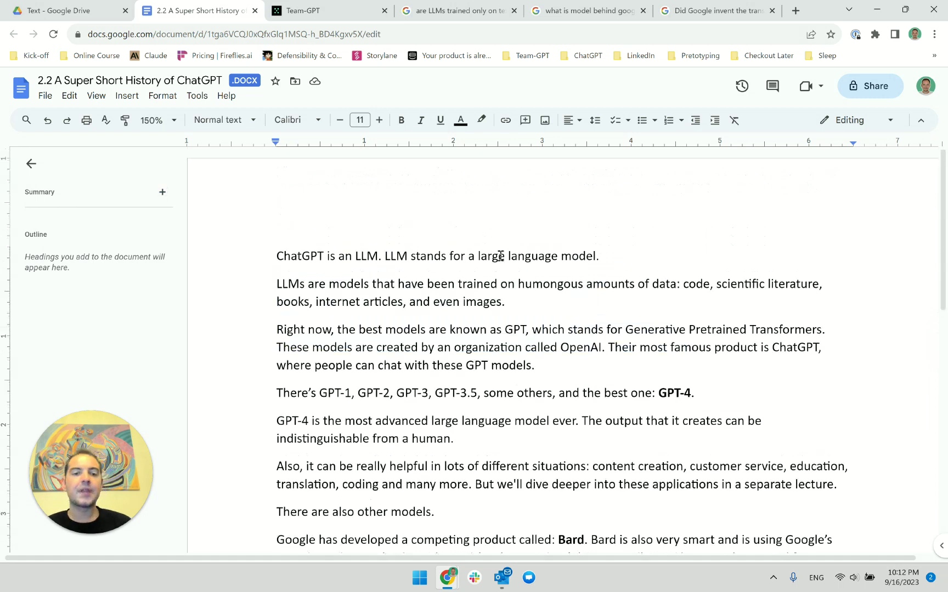
left_click(601, 254)
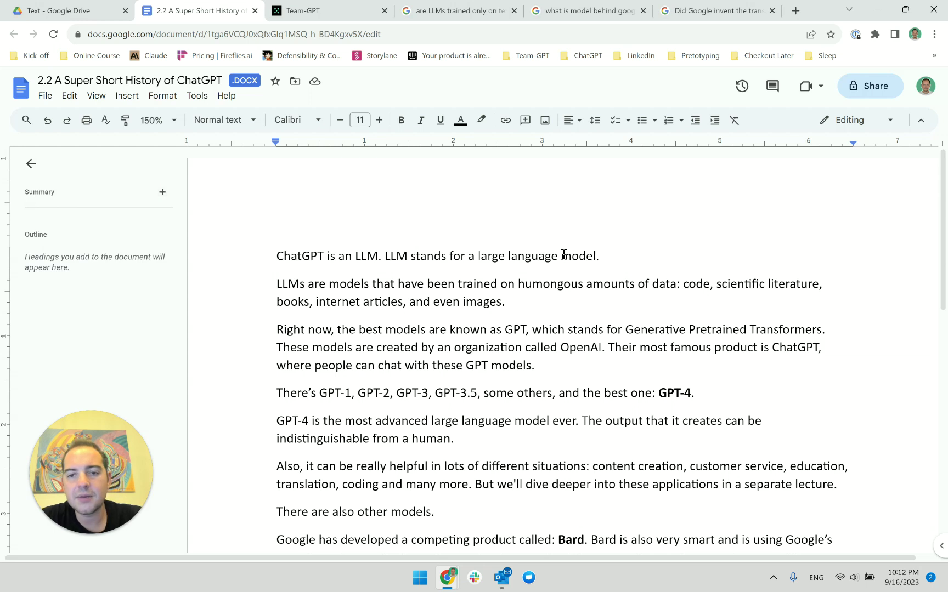
right_click(544, 286)
left_click(501, 301)
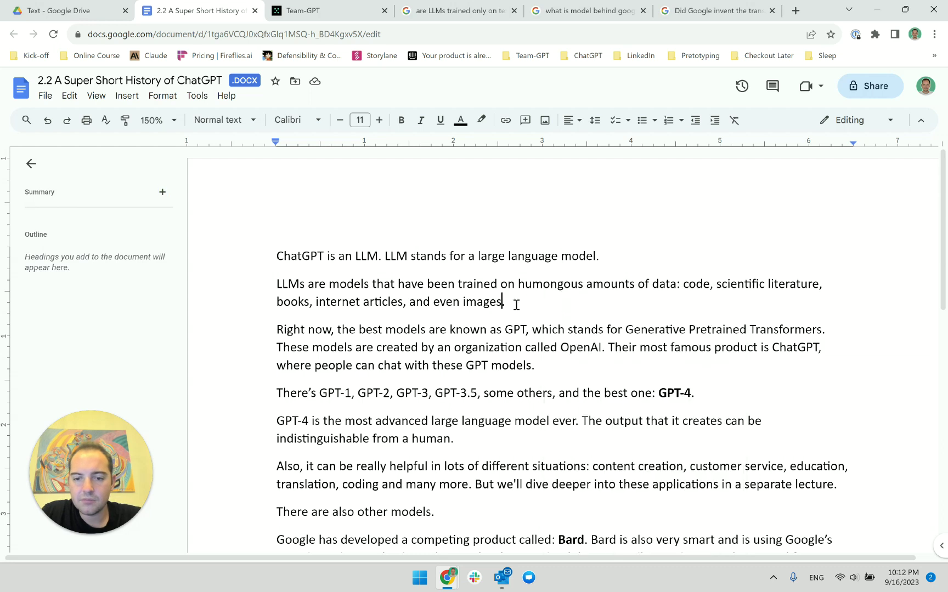
Copy "LLMs are models that have been trained on humongous amounts of data" from the second paragraph
double_click(529, 283)
left_click_drag(274, 283, 677, 286)
key("ctrl+c")
Write "Give 5 synonyms of humongous in this context:" as a new message in the Team-GPT chat
left_click(308, 10)
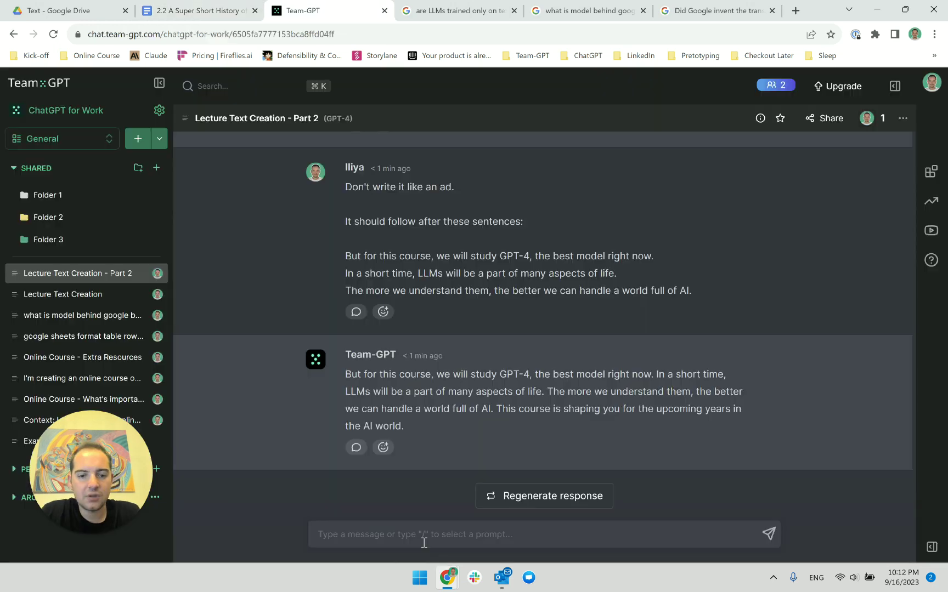
left_click(424, 542)
type("Give 5 s")
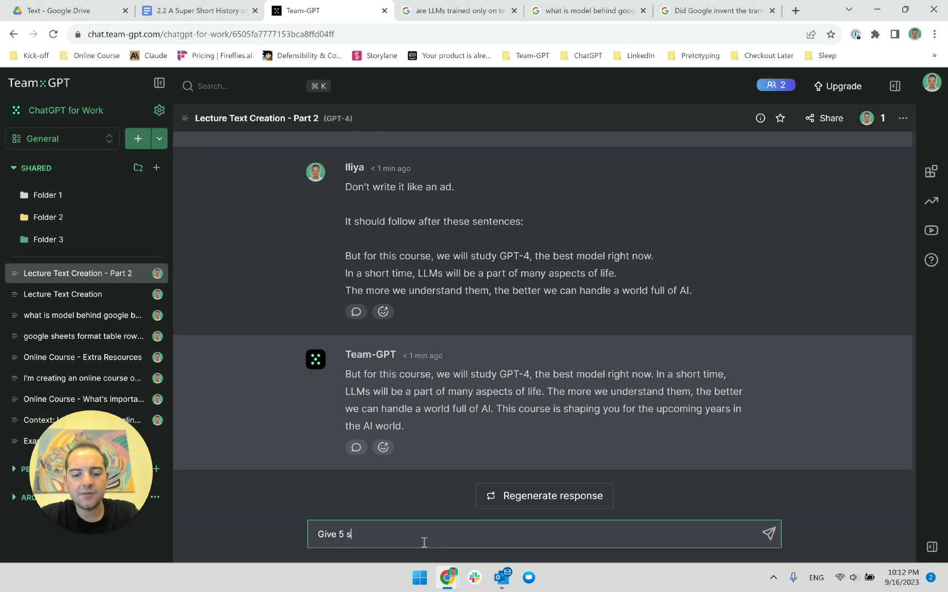
type("ynonyms of")
key("BackSpace")
key("BackSpace")
key("BackSpace")
key("BackSpace")
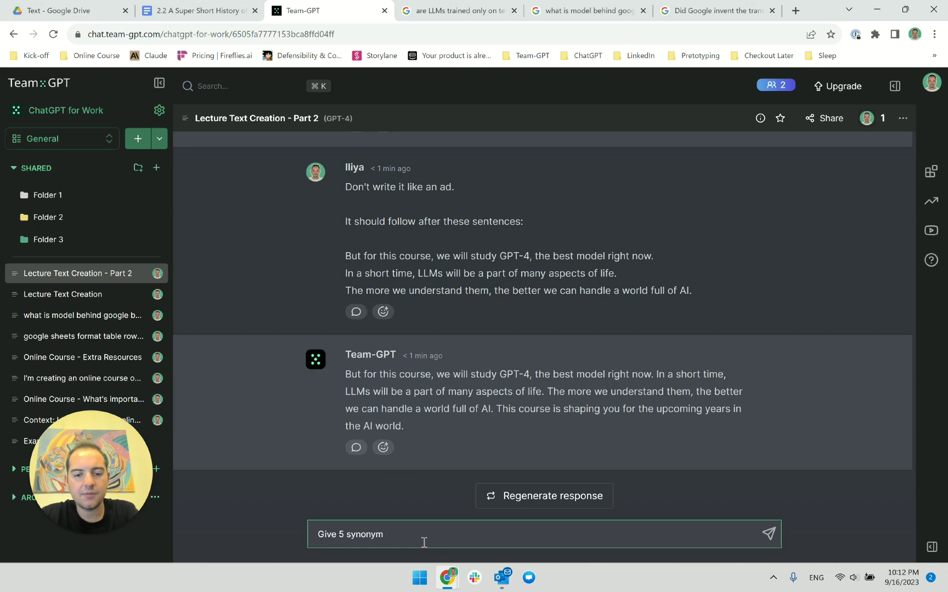
type("s of h")
type("u")
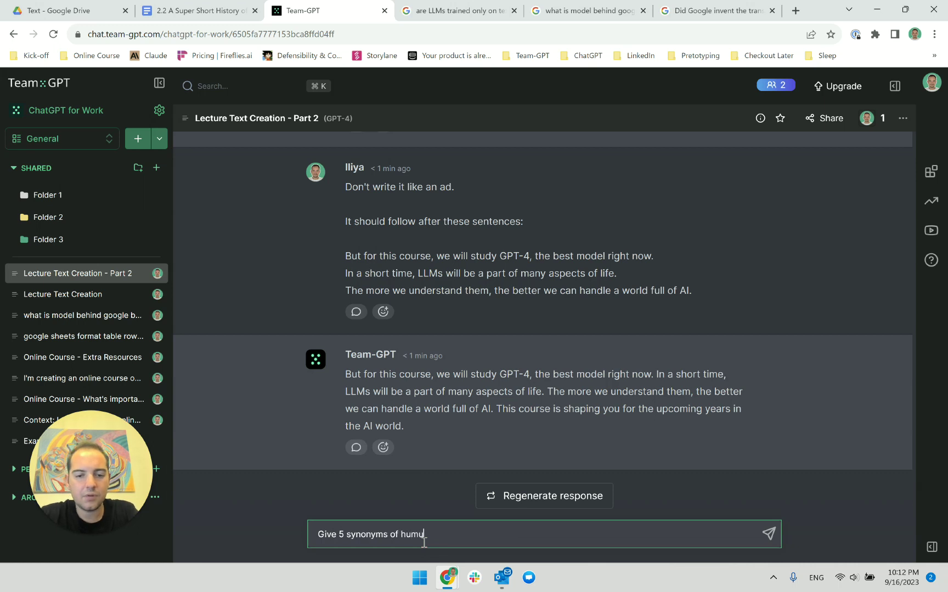
key("BackSpace")
type("ongous in this ")
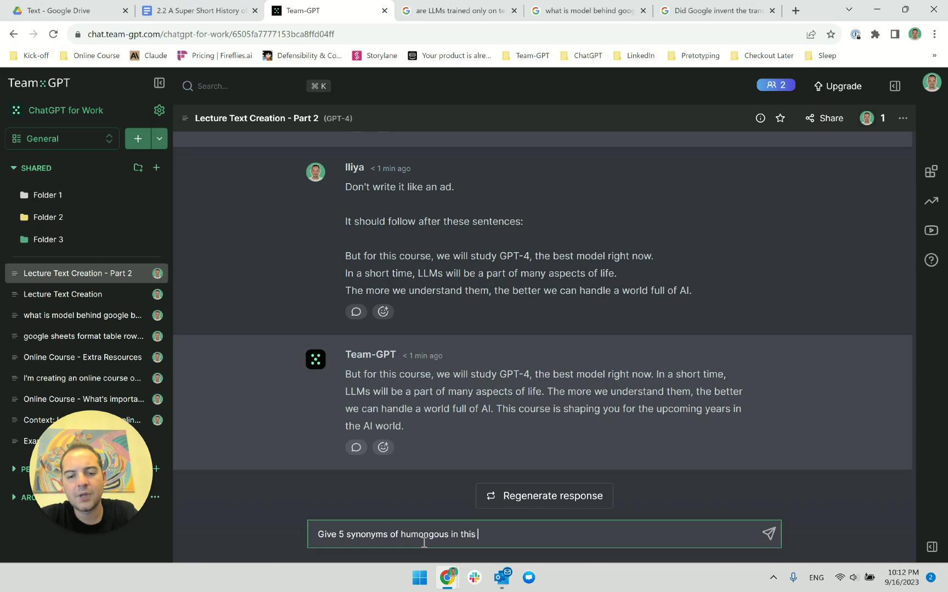
type("context:")
Paste the copied LLM phrase below the synonym request, separated by a blank line, and send the message
key("shift+Return")
key("shift+Return")
key("ctrl+v")
key("Return")
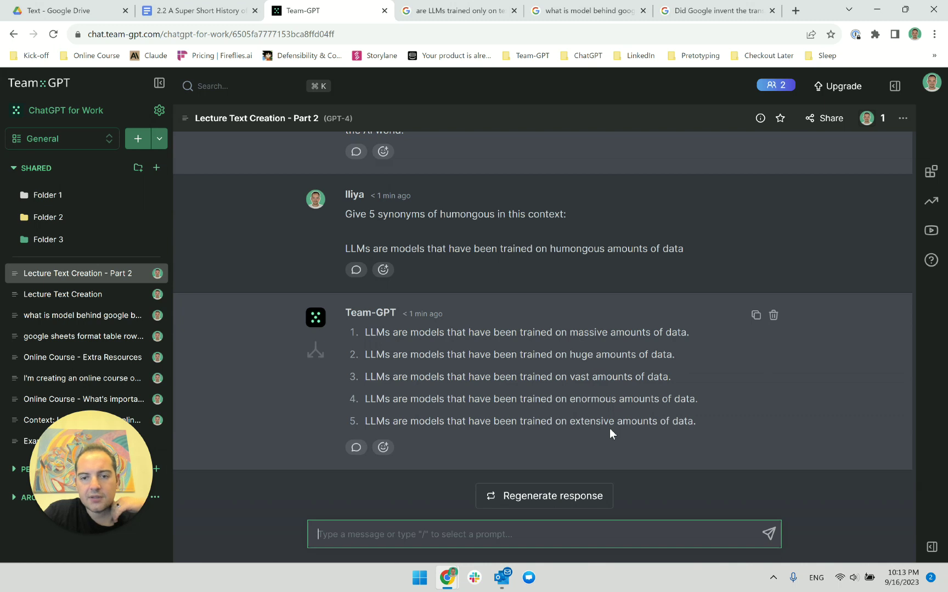
Switch back to the Google Docs lecture and replace "humongous" with "vast" in the second paragraph
left_click(194, 10)
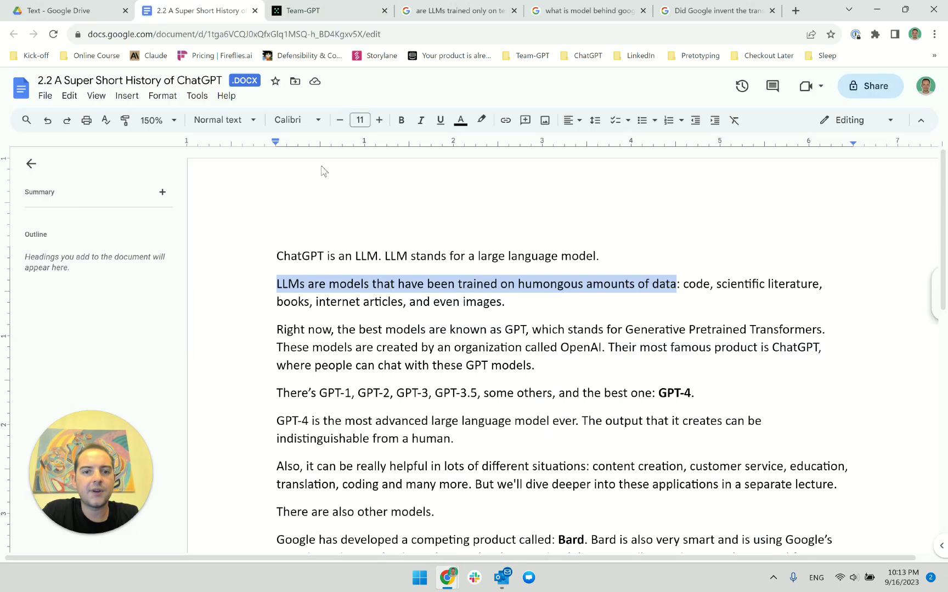
left_click(585, 284)
key("ctrl+BackSpace")
type("vast")
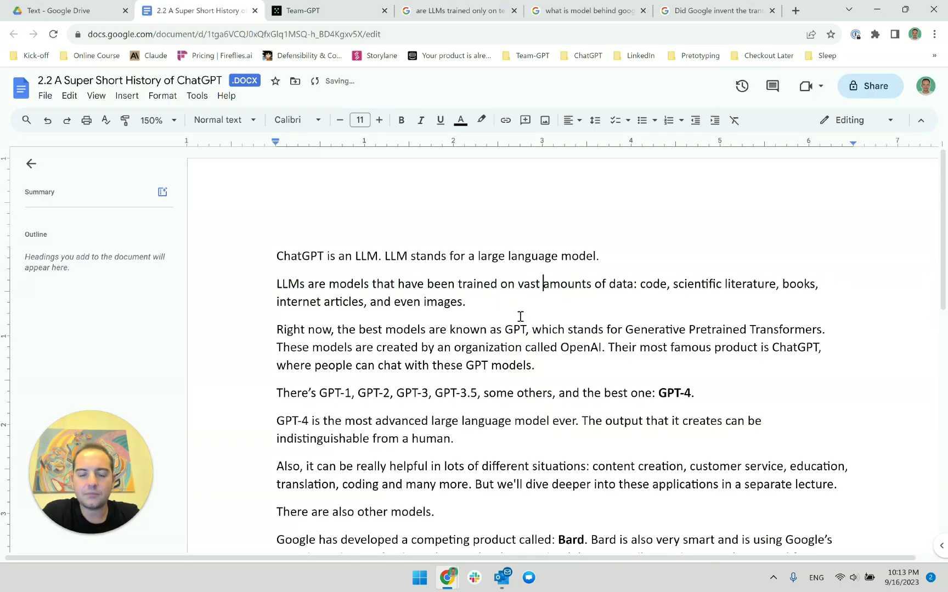
left_click(520, 301)
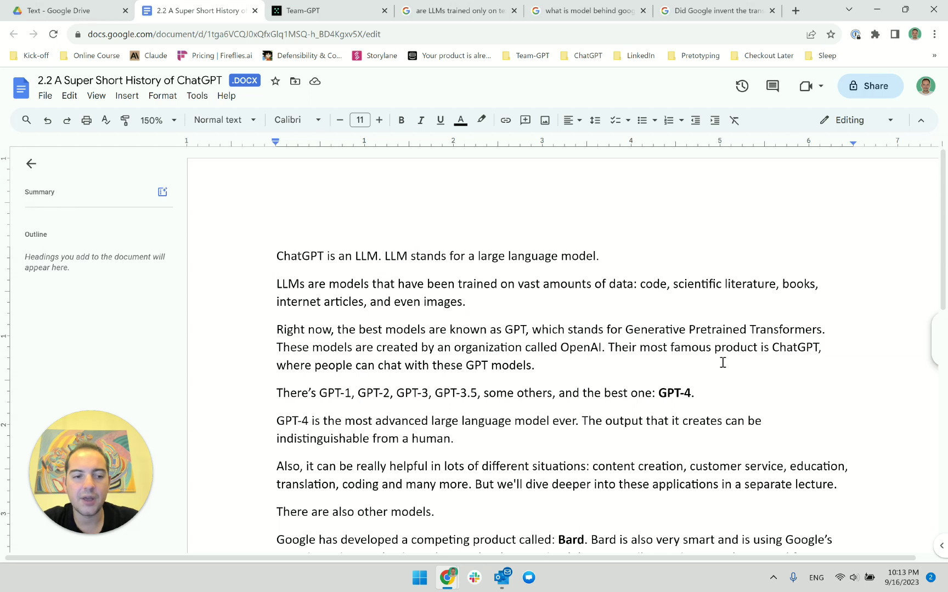
Expand "we'll" to "we will" in the sentence about diving deeper into these applications in a separate lecture
scroll(713, 346, "down", 2)
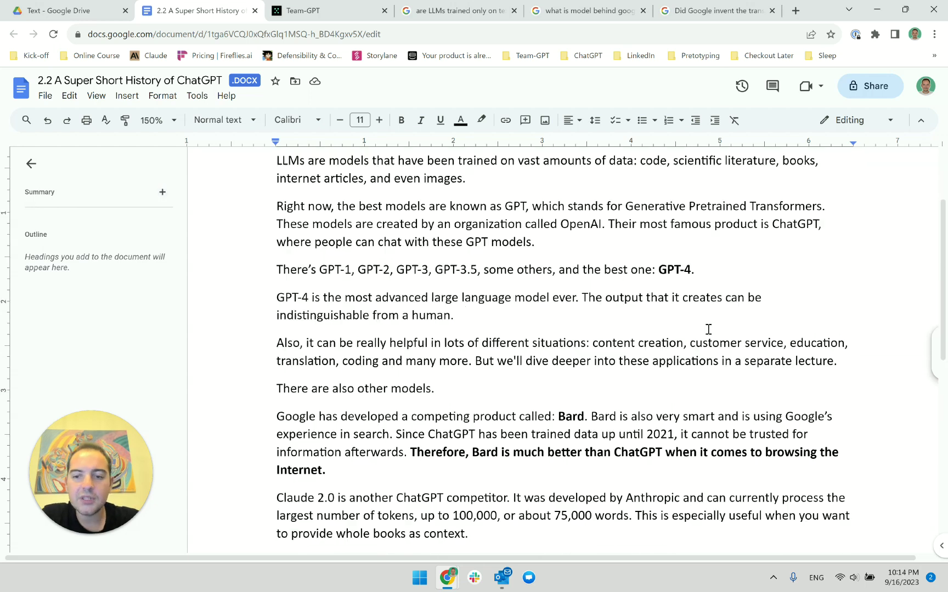
left_click(610, 311)
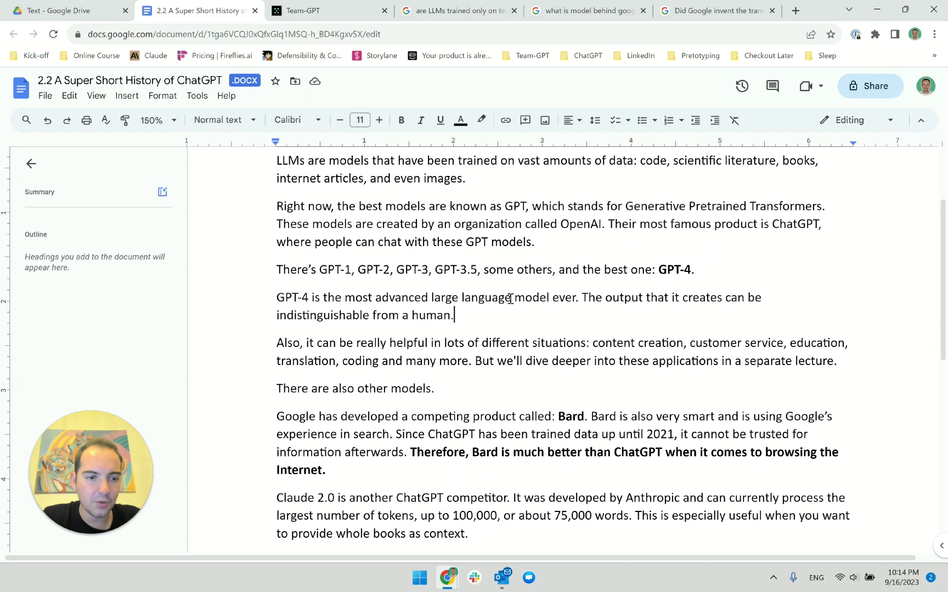
scroll(509, 293, "up", 1)
scroll(513, 297, "down", 1)
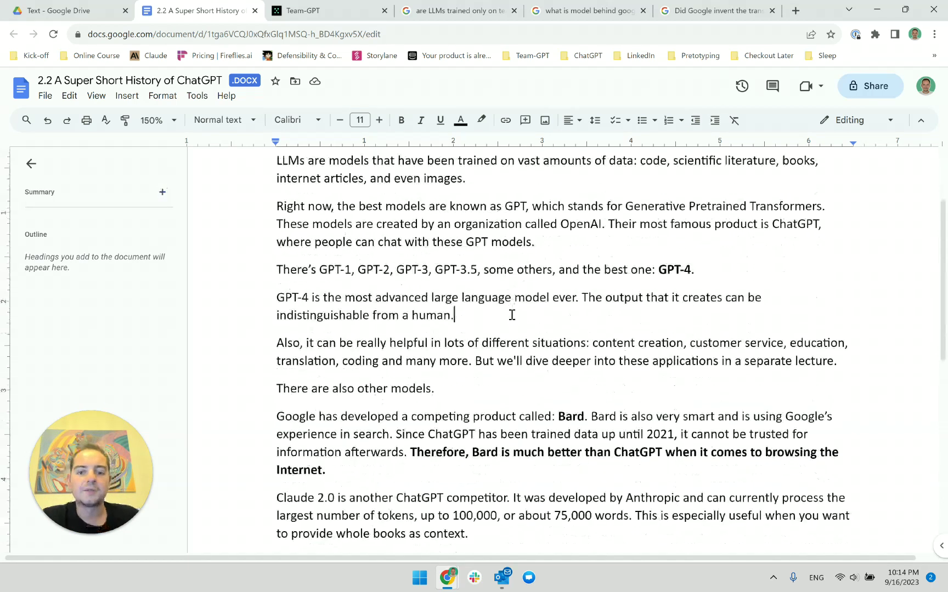
scroll(513, 323, "down", 1)
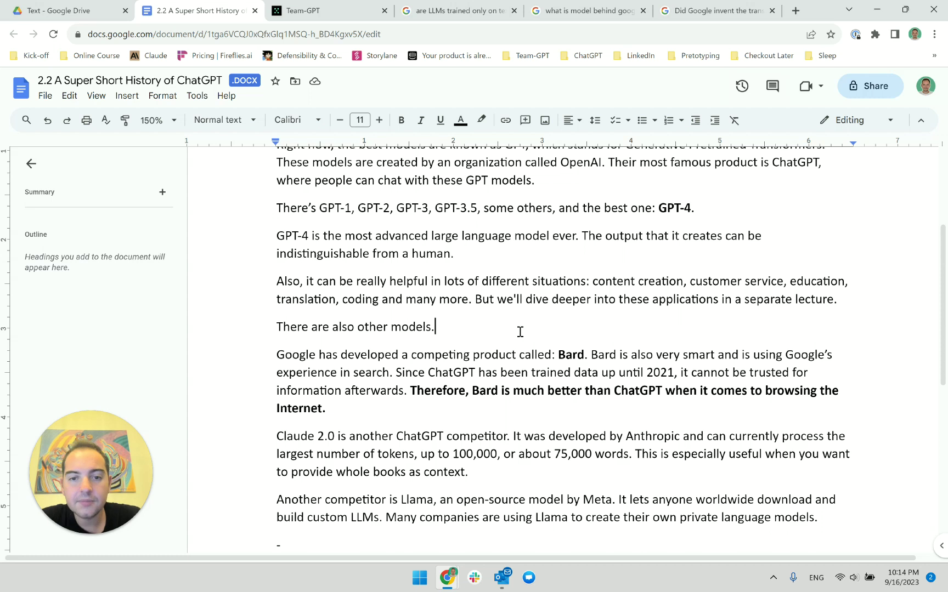
left_click(516, 299)
key("BackSpace")
type("'wi")
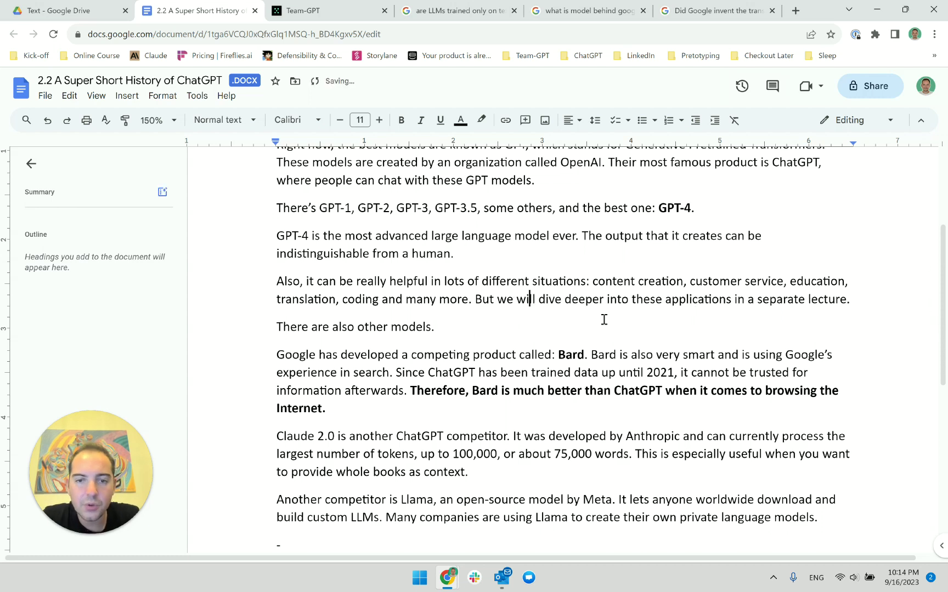
Insert a separate line with a "-" divider between the applications paragraph and "There are also other models."
left_click(601, 271)
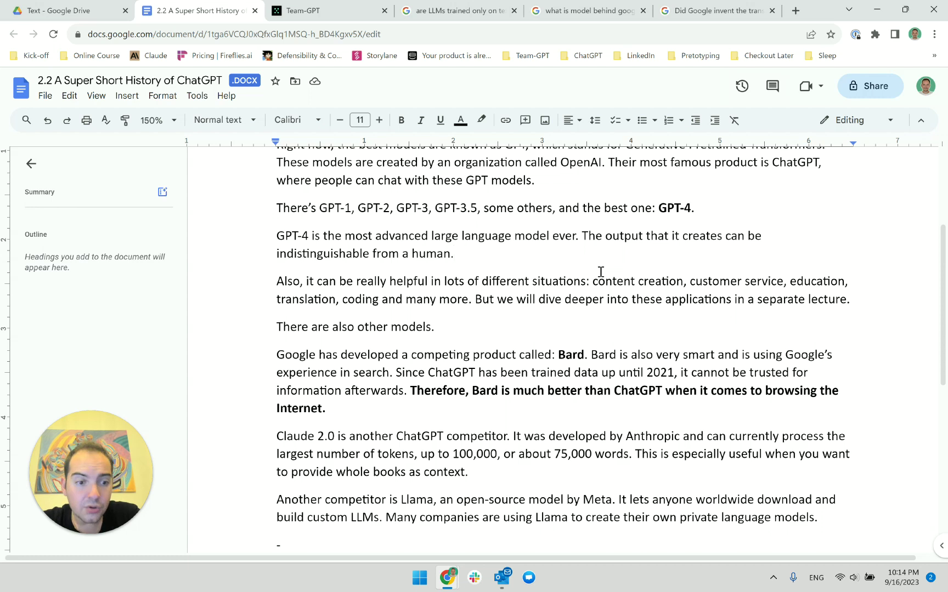
left_click(873, 306)
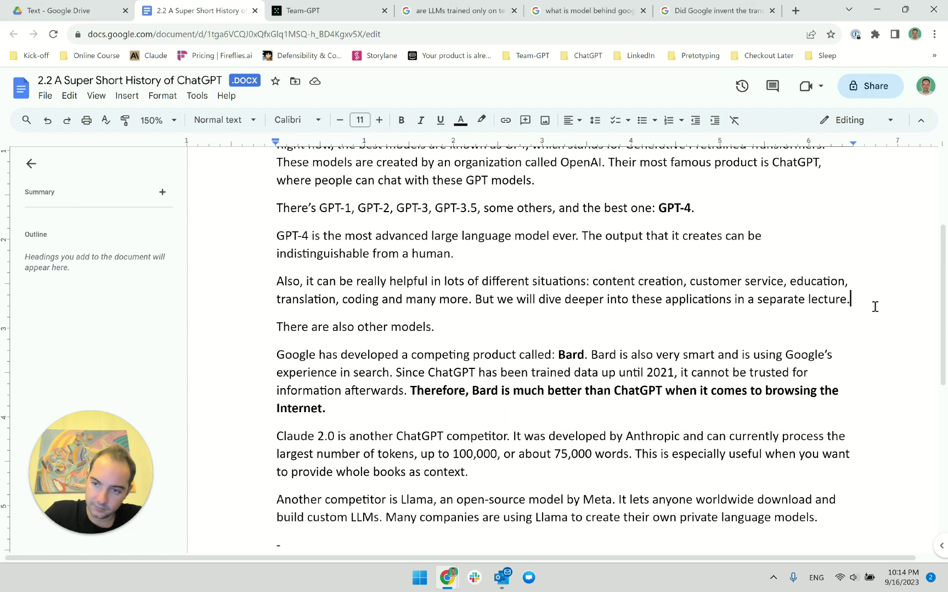
key("Return")
type("-")
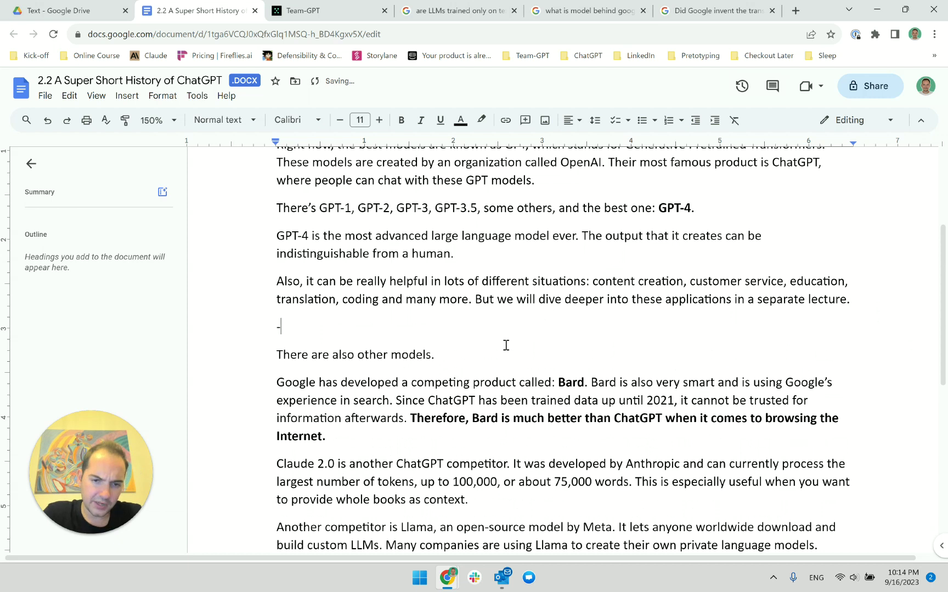
Insert "on" between "trained" and "data" in the ChatGPT sentence of the Bard paragraph
scroll(506, 345, "down", 2)
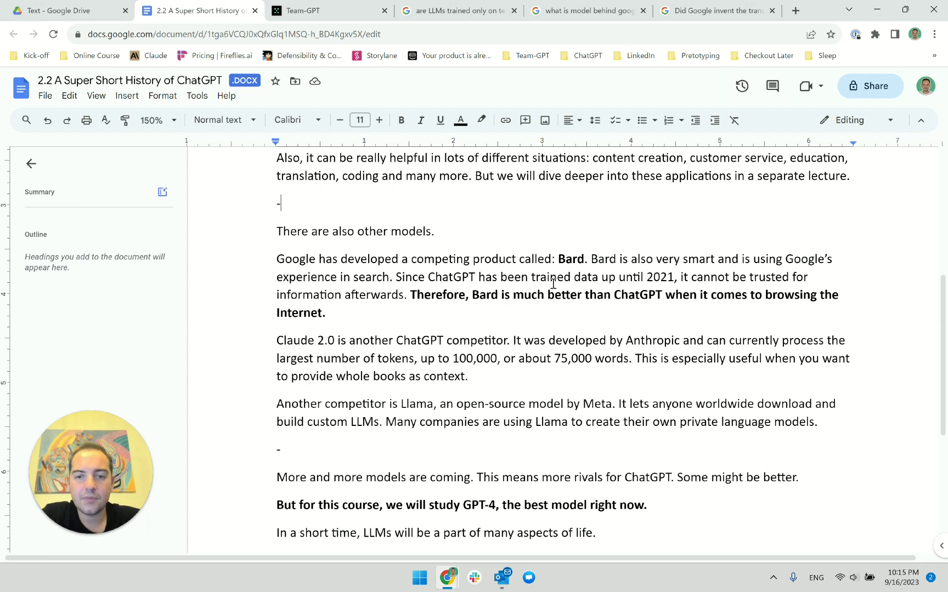
type("on")
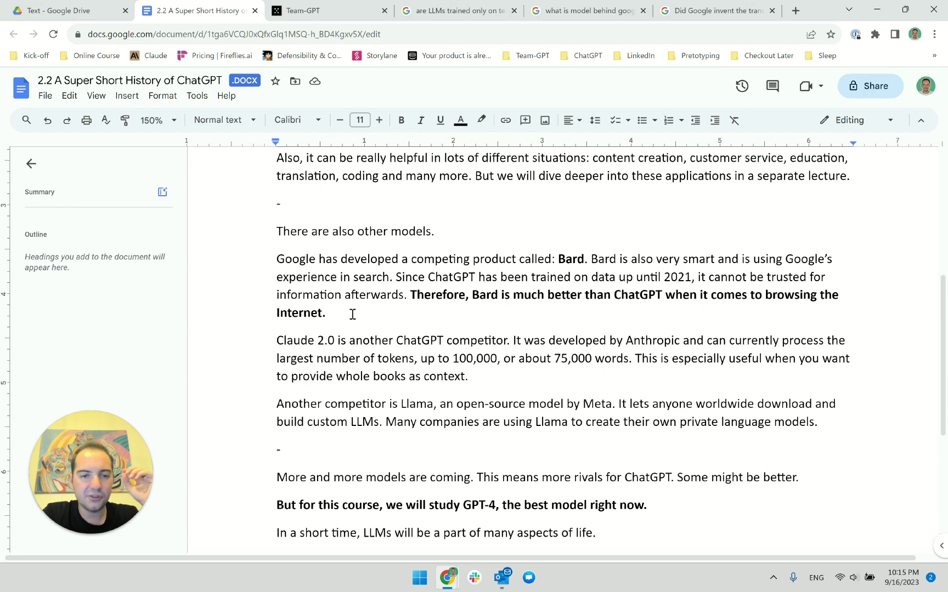
left_click_drag(351, 313, 271, 264)
left_click(289, 263)
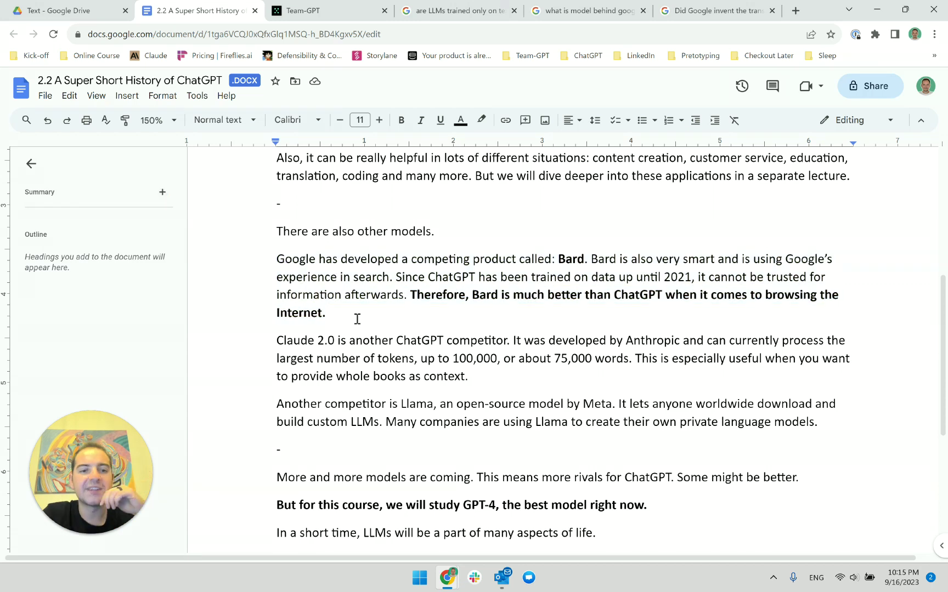
left_click(356, 317)
Review the Bard paragraph against the Claude, Llama and closing paragraphs that follow it
scroll(357, 318, "down", 1)
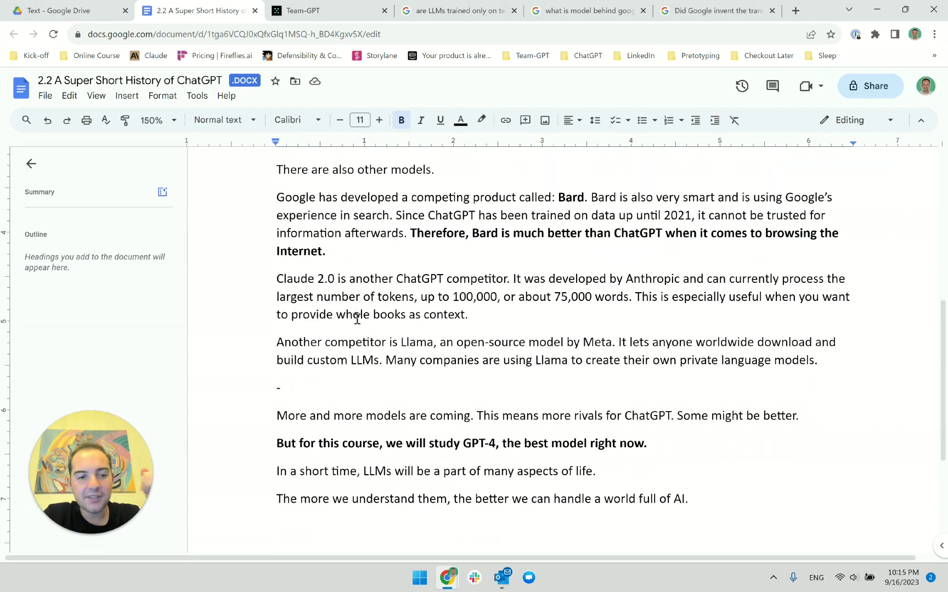
scroll(357, 319, "up", 1)
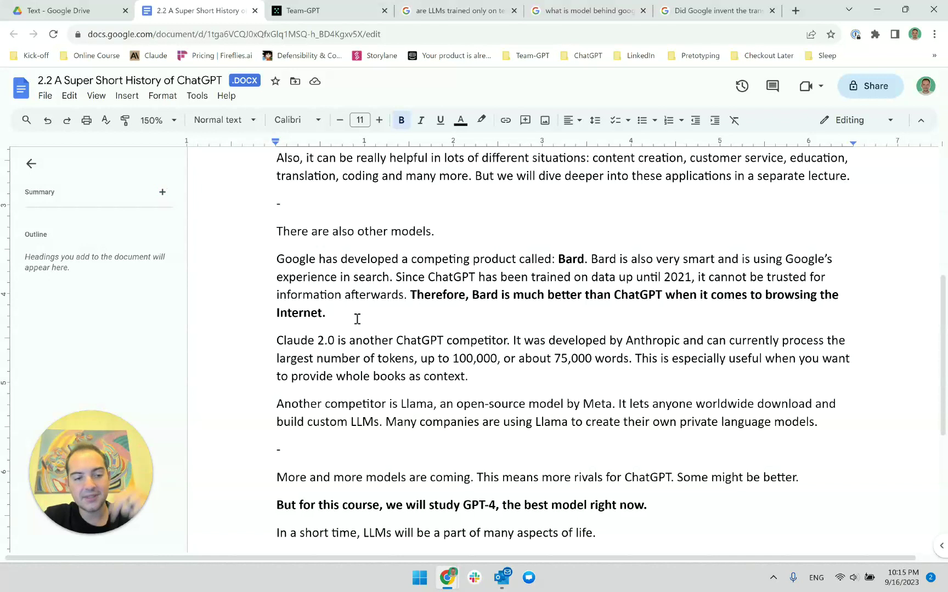
scroll(357, 319, "down", 2)
scroll(357, 318, "up", 2)
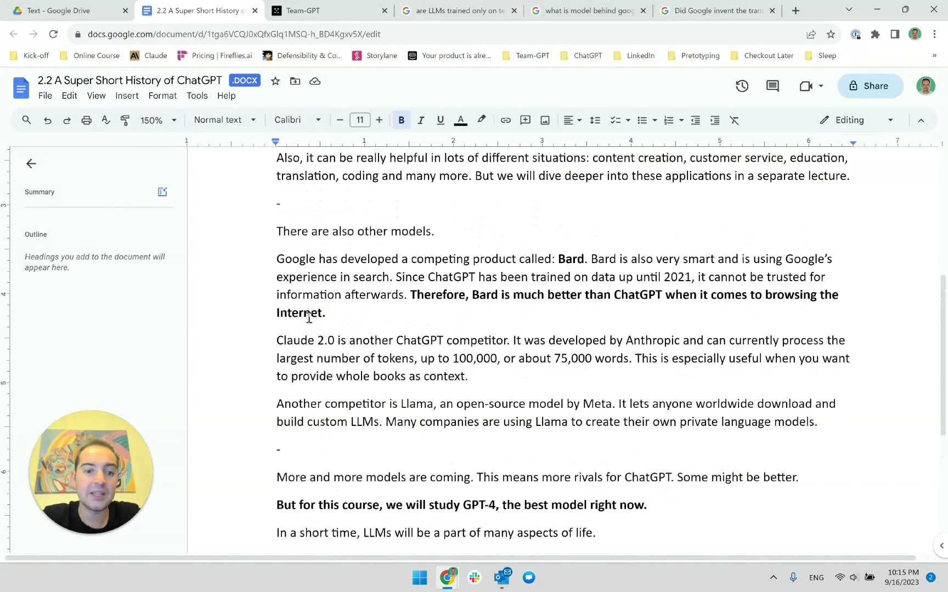
left_click_drag(331, 315, 273, 259)
left_click(360, 313)
scroll(360, 313, "down", 2)
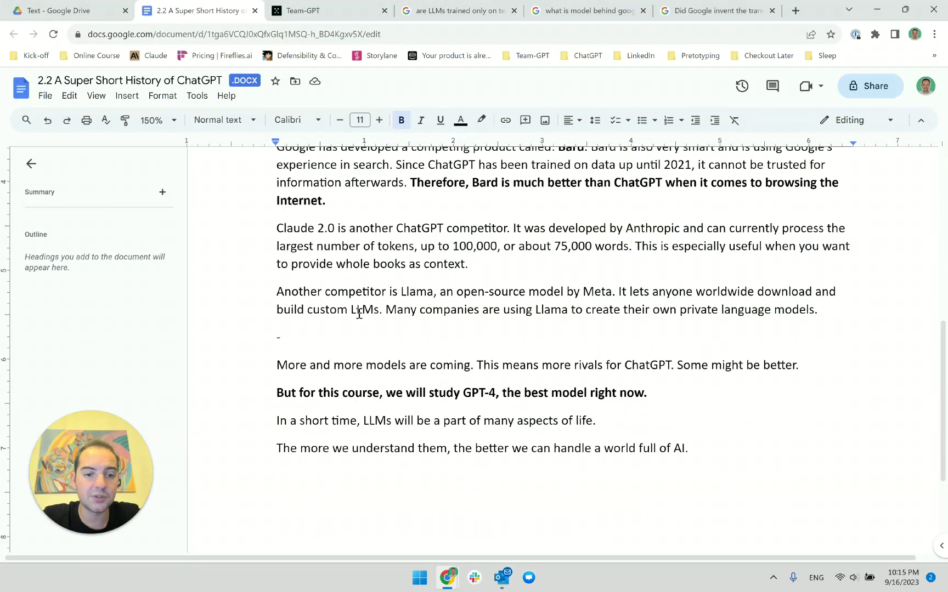
scroll(360, 313, "up", 2)
scroll(359, 313, "down", 1)
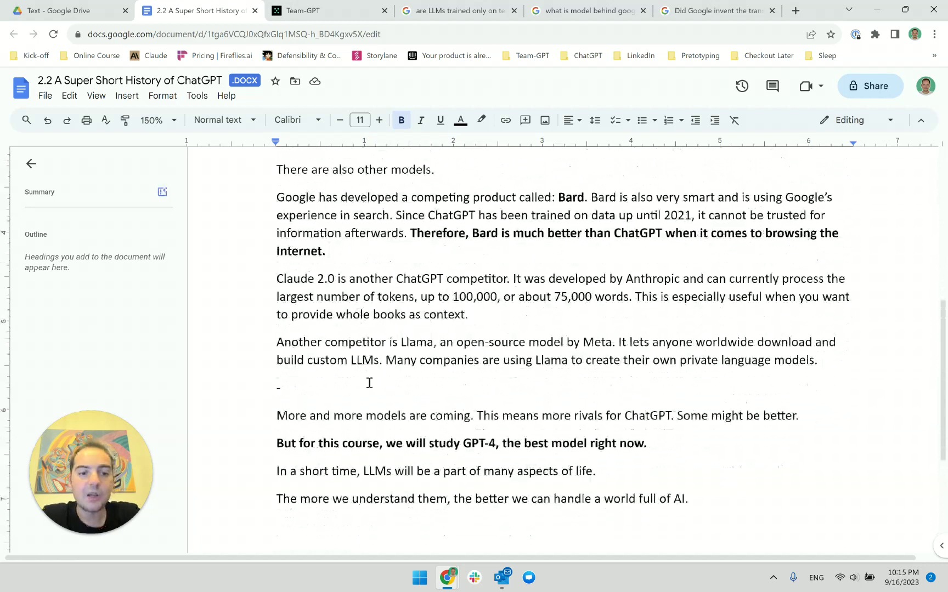
left_click(382, 280)
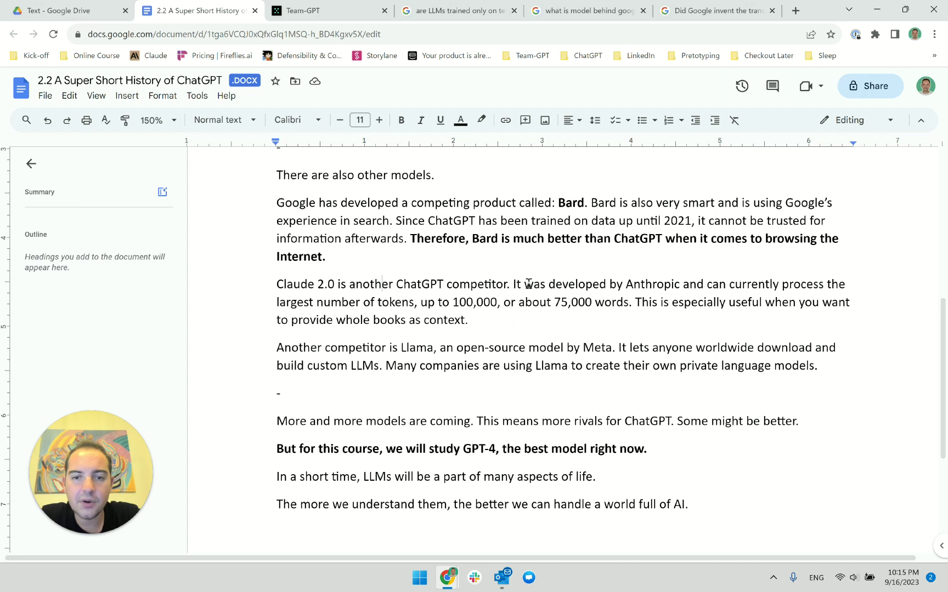
Search the document for "has been"
scroll(511, 277, "up", 3)
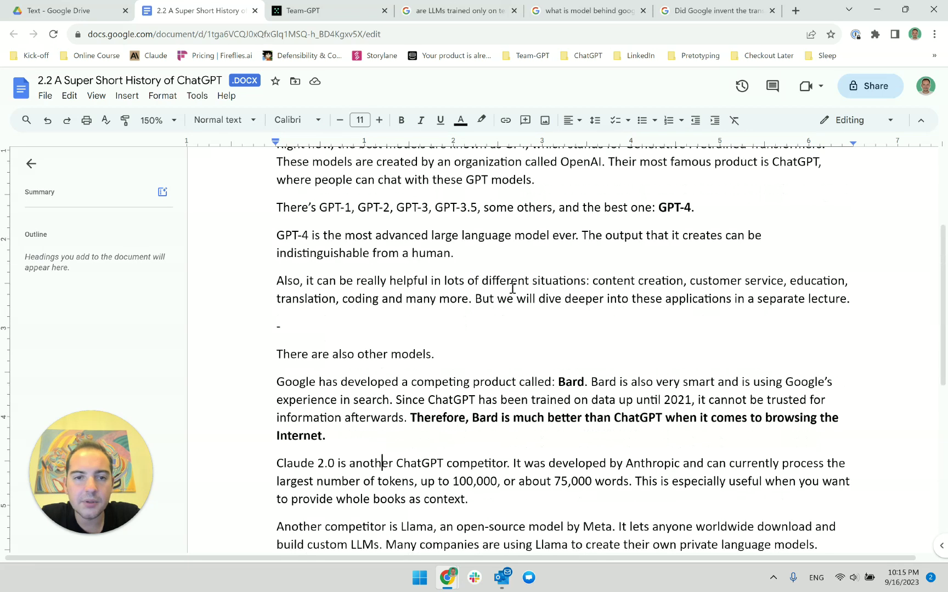
left_click(459, 261)
key("ctrl+f")
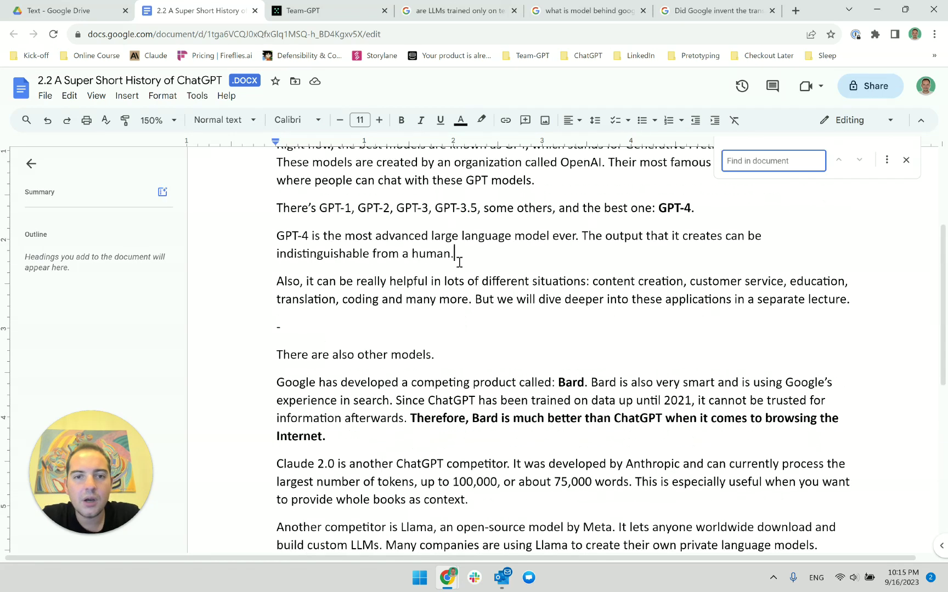
key("Escape")
scroll(472, 252, "up", 1)
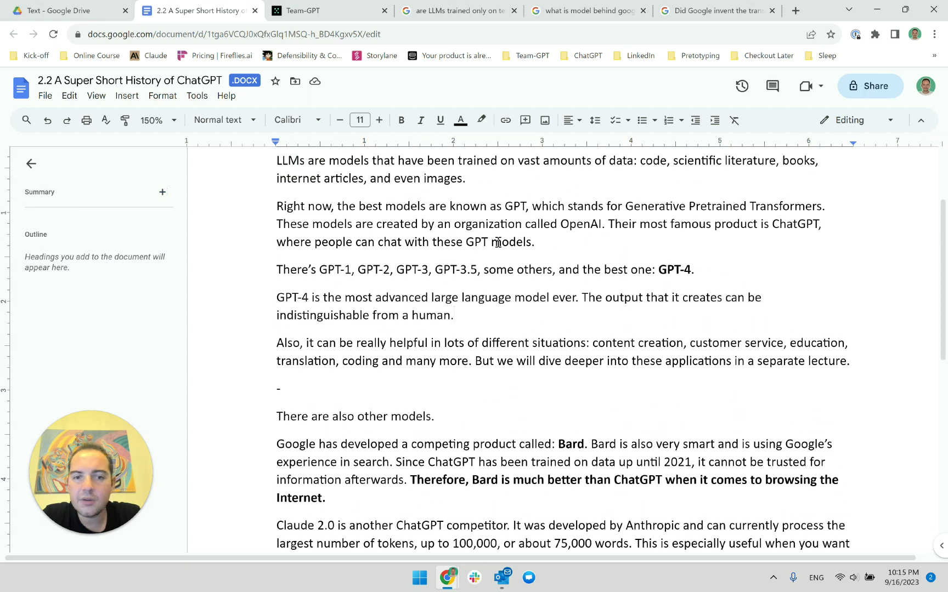
key("ctrl+f")
type("ass")
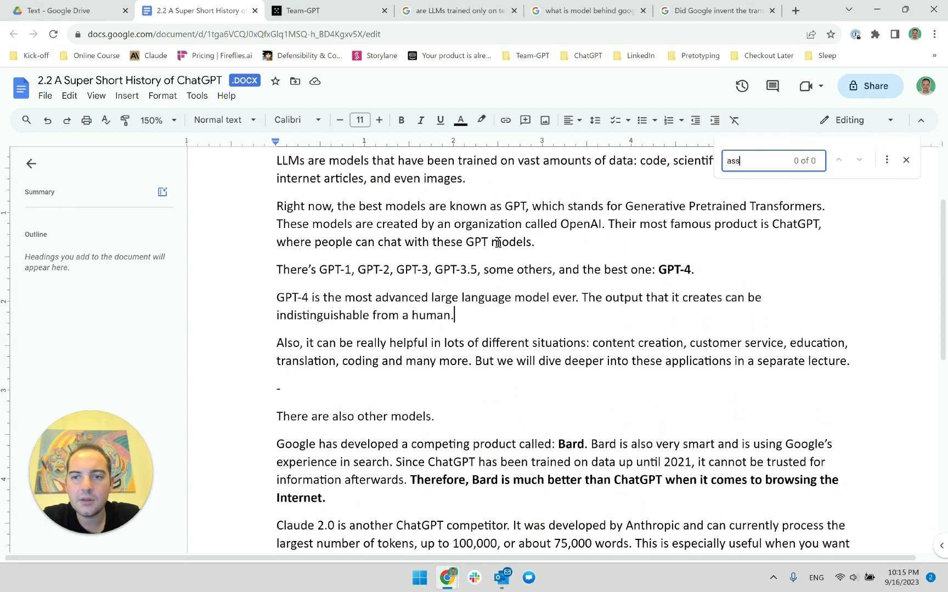
key("BackSpace")
key("BackSpace")
key("BackSpace")
type("has been")
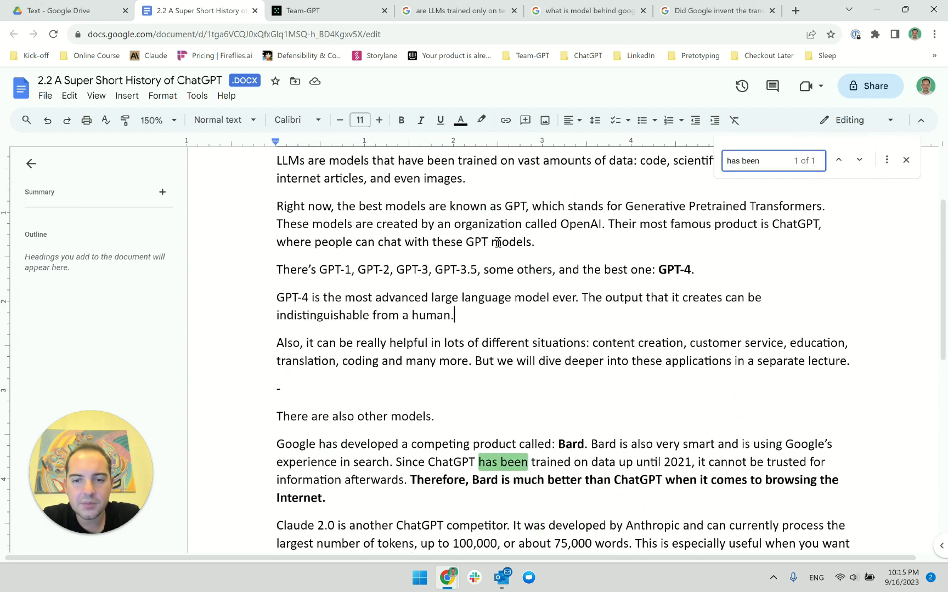
Replace "has been" with "was" in the sentence about ChatGPT's training data and close the search
left_click(529, 462)
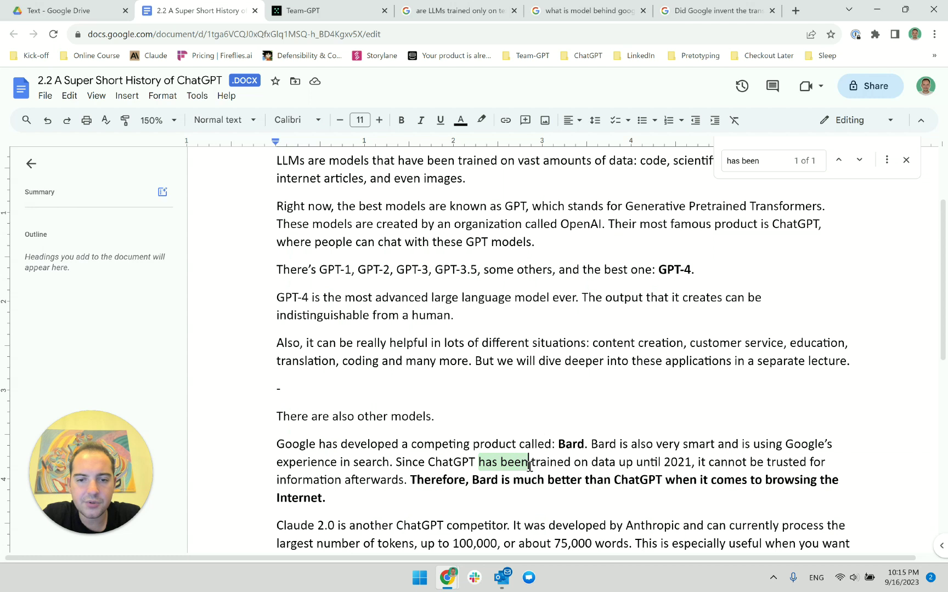
left_click(479, 464, "shift")
type("was")
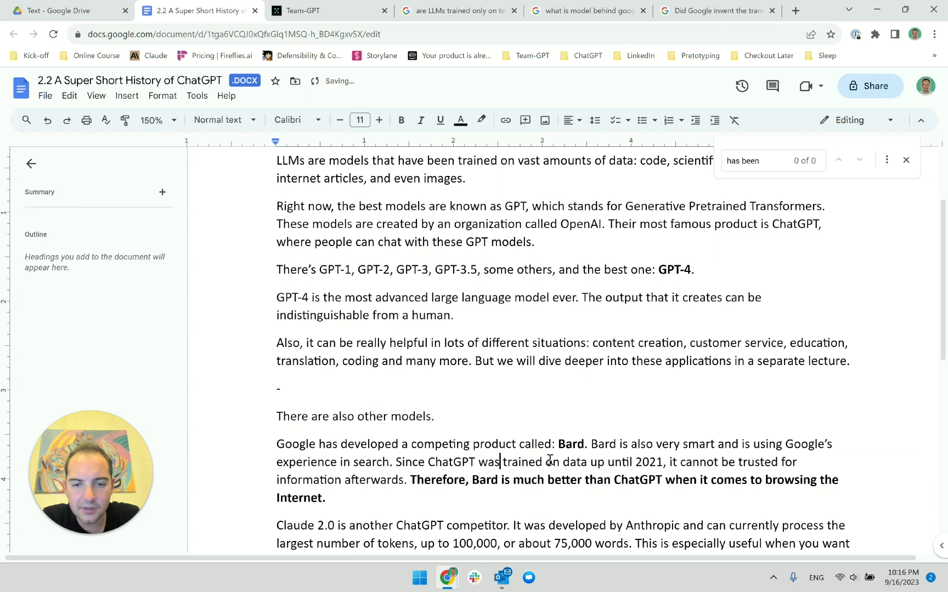
scroll(554, 456, "down", 3)
left_click(508, 311)
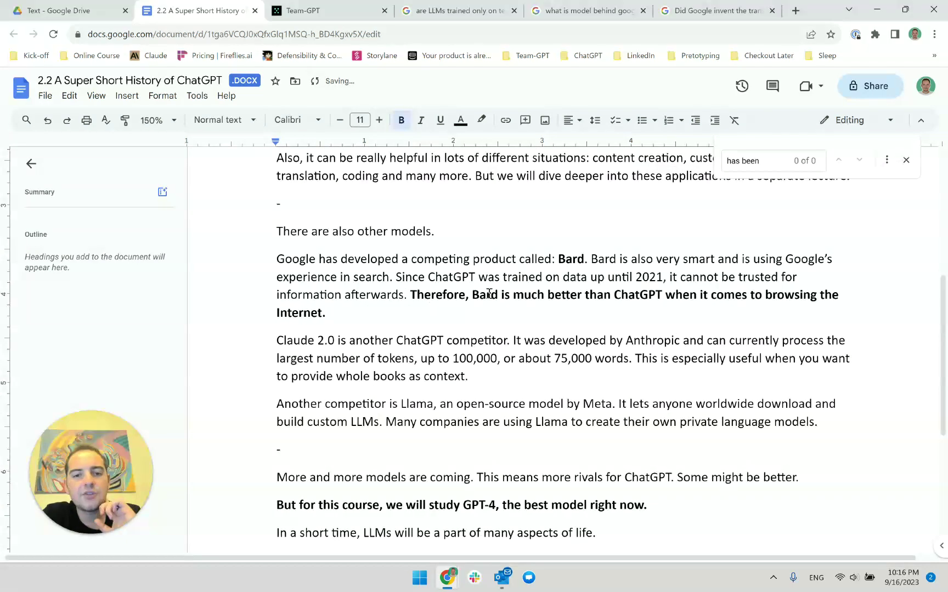
left_click(623, 277)
scroll(713, 302, "down", 1)
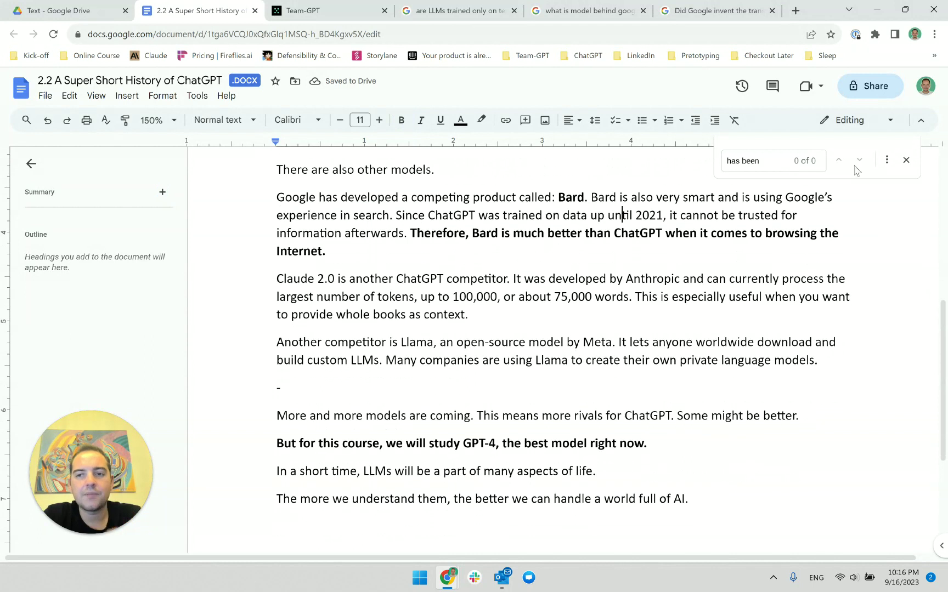
left_click(906, 160)
Shorten "Claude 2.0" to "Claude 2" at the start of the Claude paragraph
double_click(487, 260)
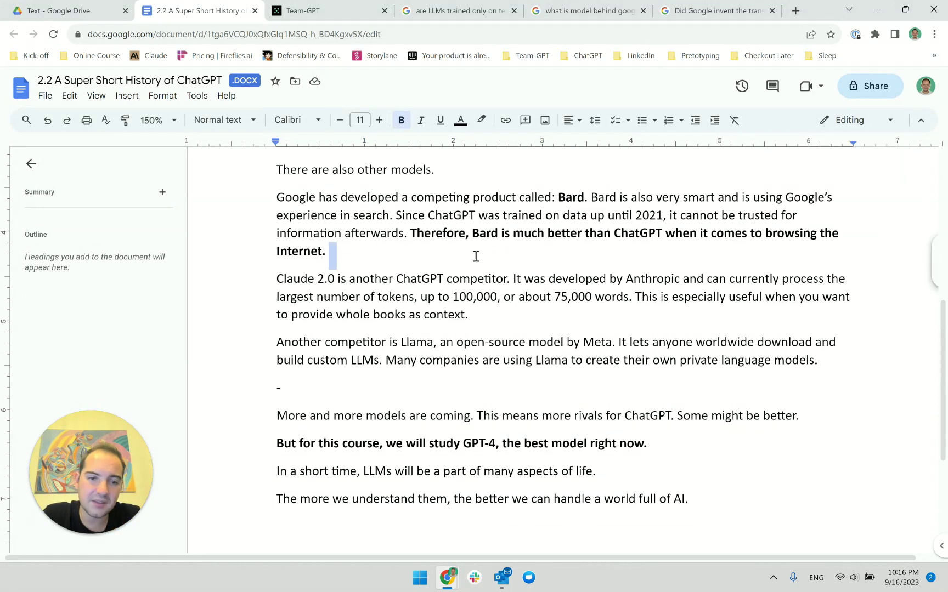
key("Left")
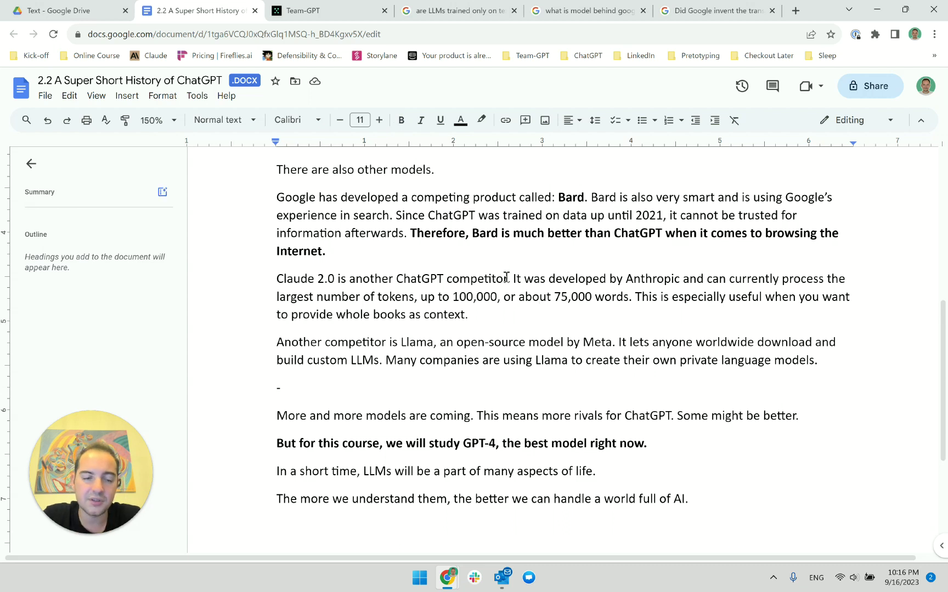
left_click(564, 321)
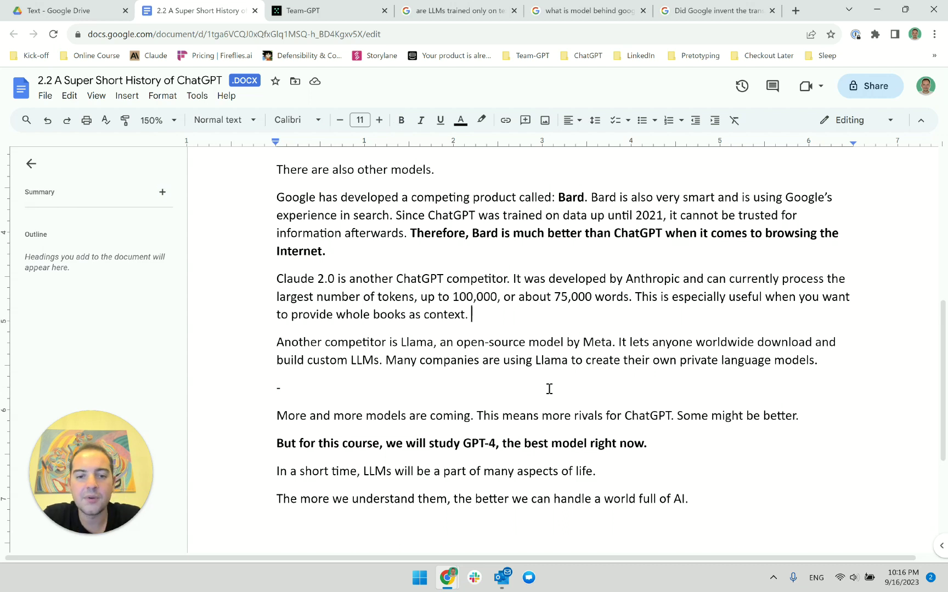
left_click(332, 281)
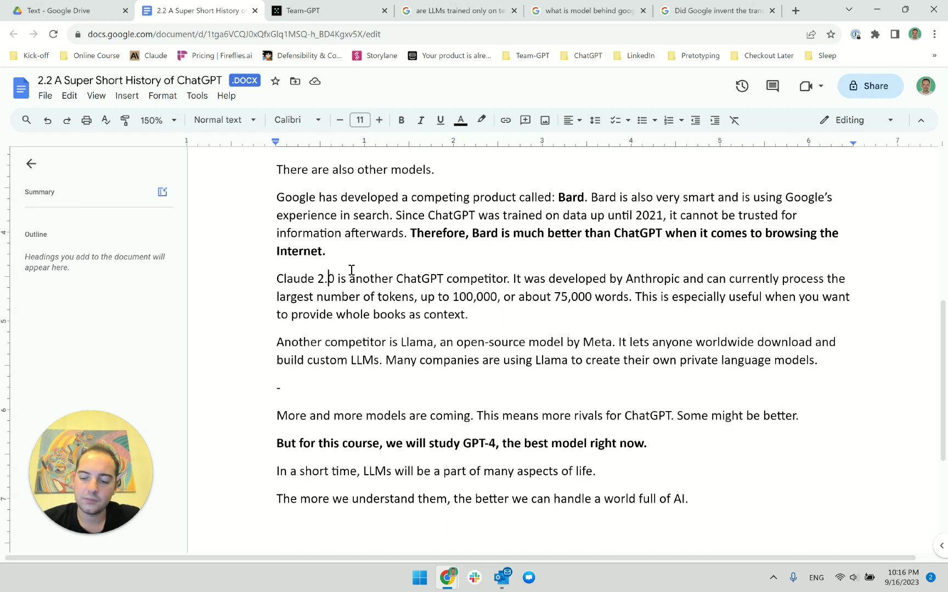
key("Right")
key("BackSpace")
key("BackSpace")
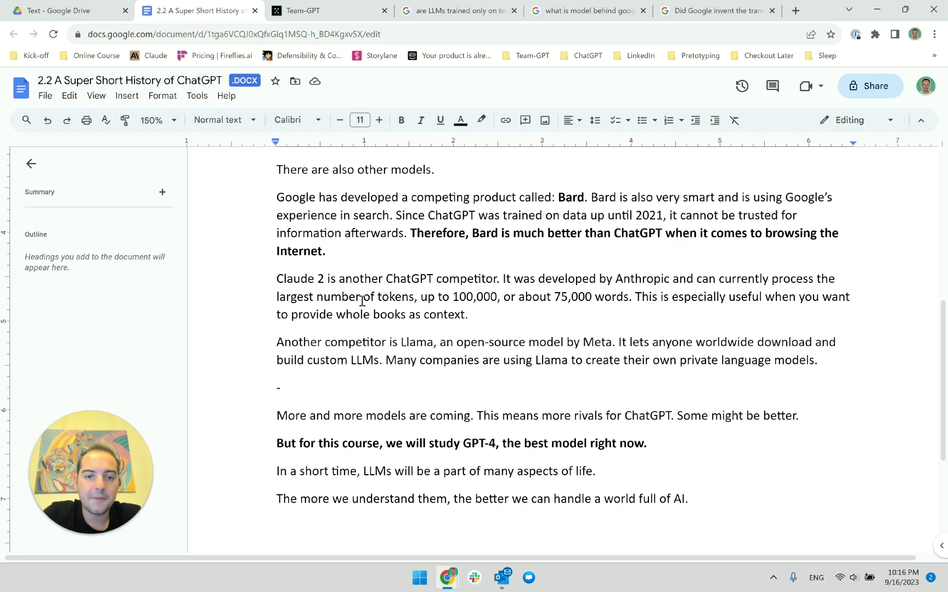
Replace the comma after "largest number of tokens" with a colon and place the cursor before "100,000"
left_click(420, 297)
key("BackSpace")
type(":")
key("ctrl+Right")
key("ctrl+Right")
key("ctrl+Right")
key("ctrl+Right")
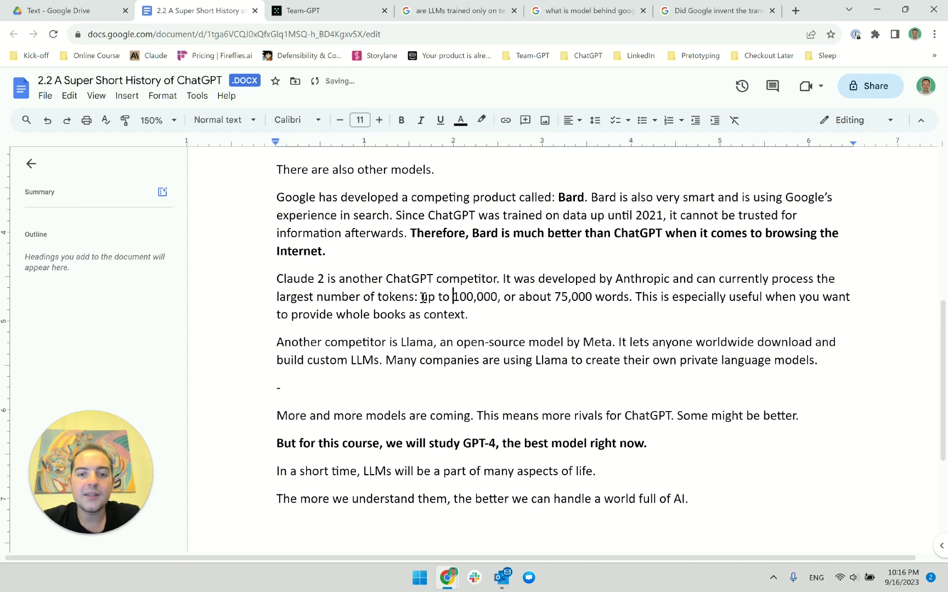
Insert "tokens" after "100,000" in the Claude 2 paragraph
key("Delete")
type("tokens")
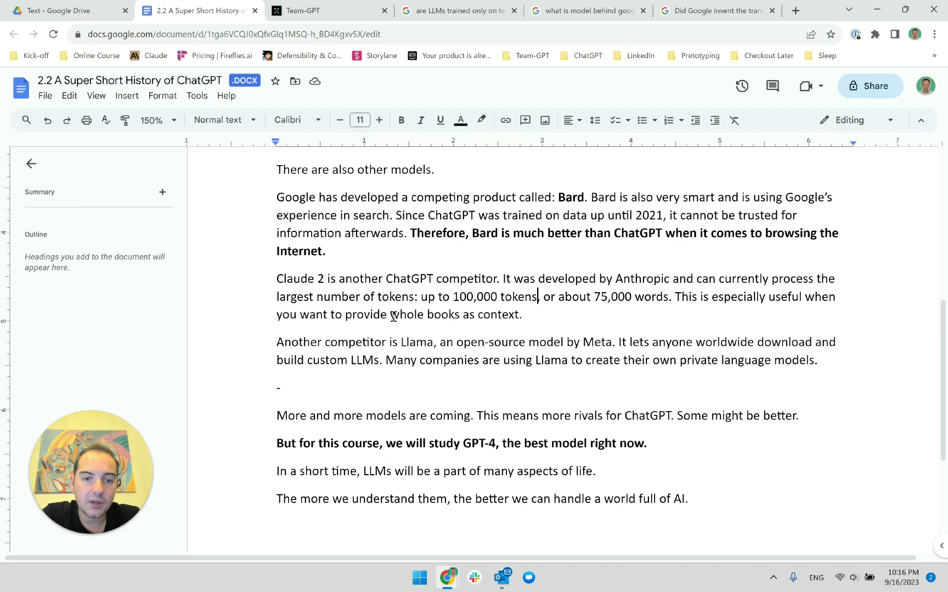
left_click_drag(390, 315, 346, 318)
double_click(337, 316)
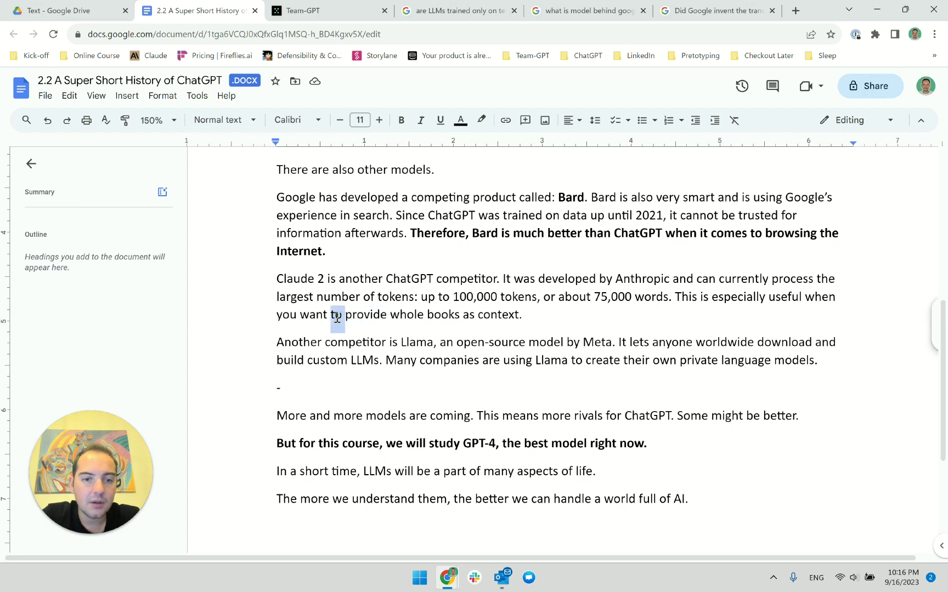
left_click(390, 315)
type("book")
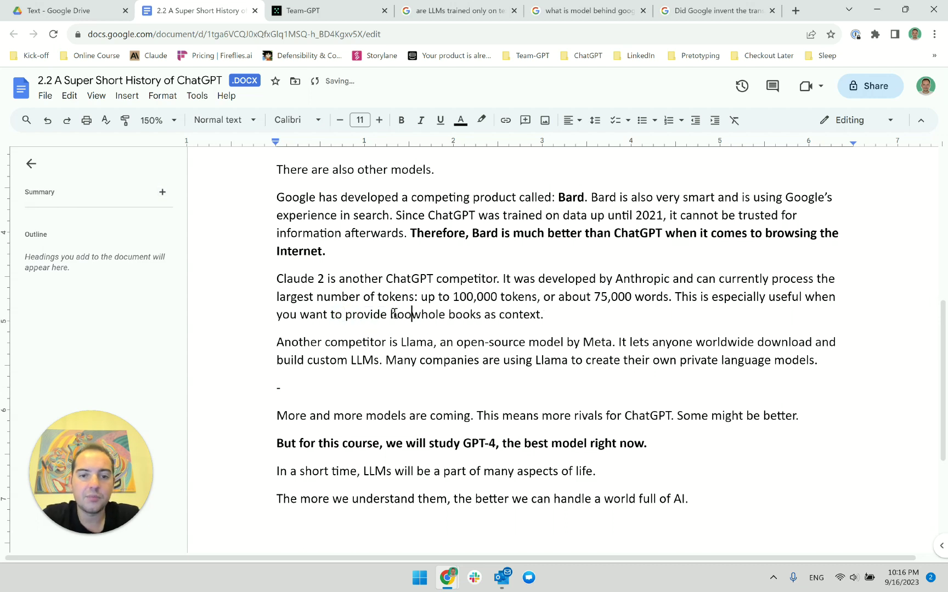
key("BackSpace")
key("BackSpace")
key("BackSpace")
key("BackSpace")
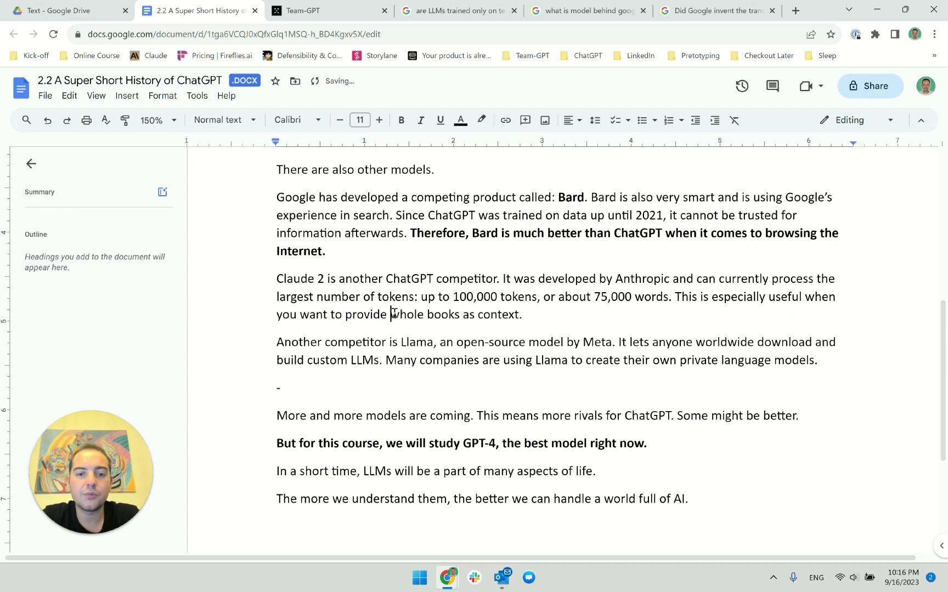
type("materials")
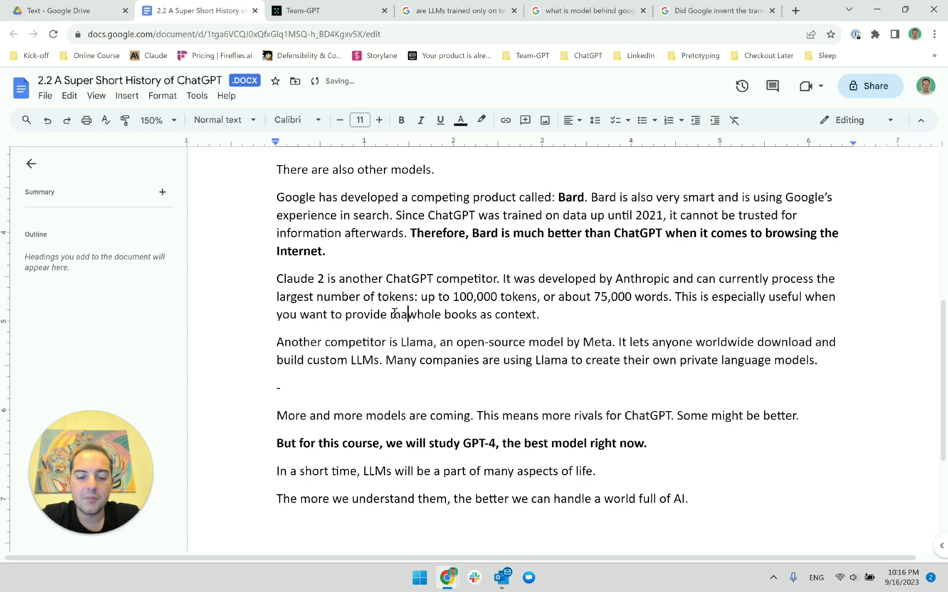
type(" as b")
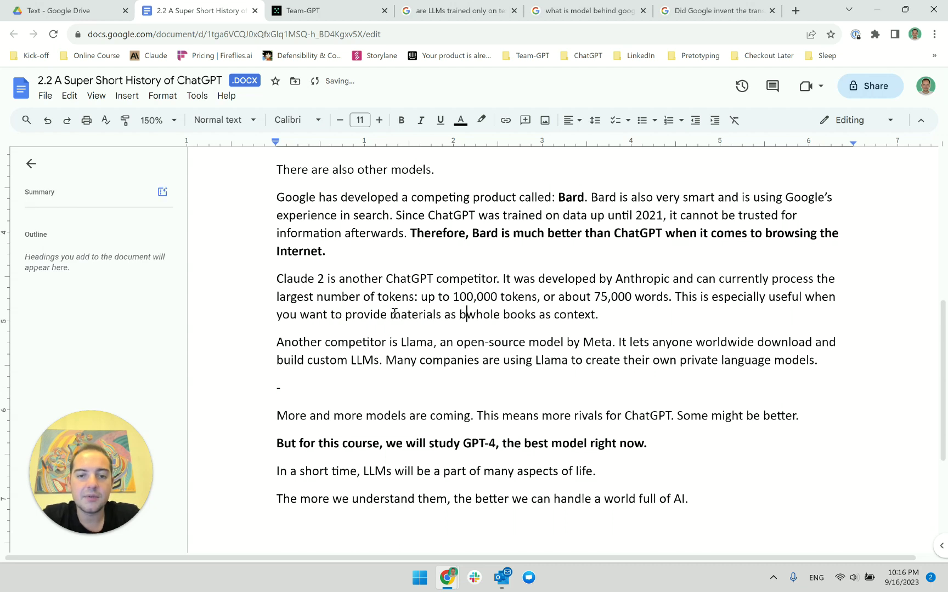
key("BackSpace")
key("BackSpace")
key("BackSpace")
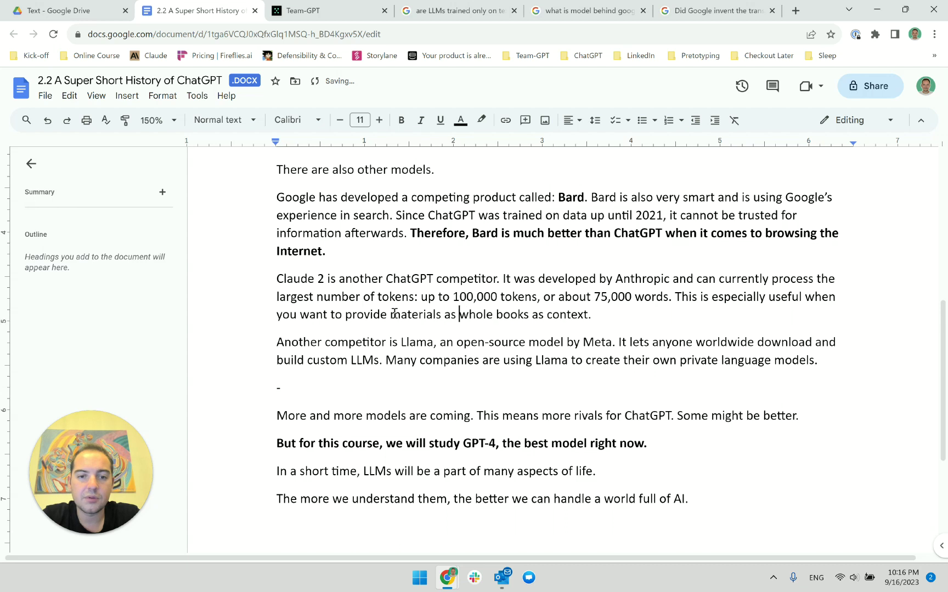
key("BackSpace")
key("BackSpace")
key("BackSpace")
key("BackSpace")
key("BackSpace")
key("BackSpace")
key("BackSpace")
key("BackSpace")
key("BackSpace")
key("BackSpace")
key("BackSpace")
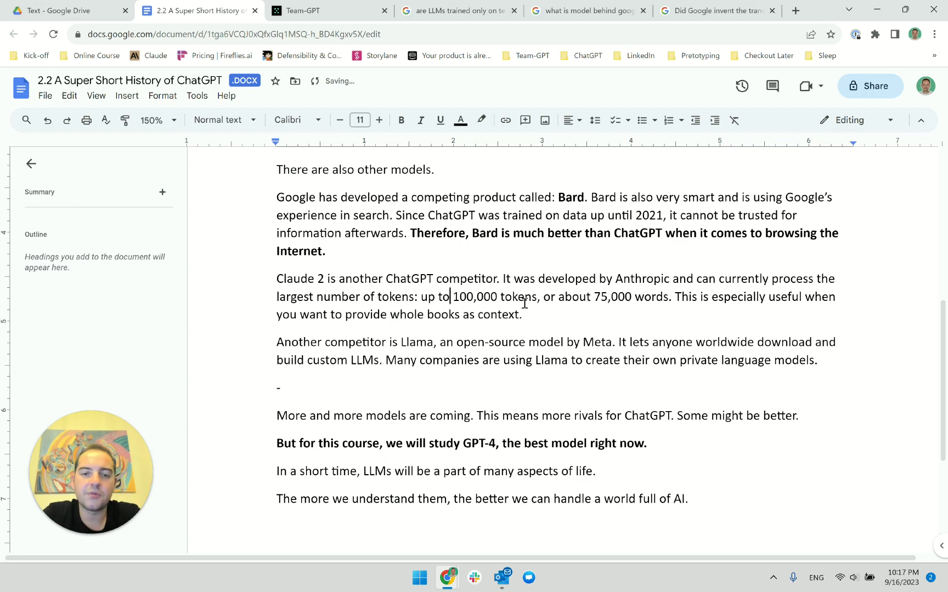
left_click_drag(525, 314, 678, 303)
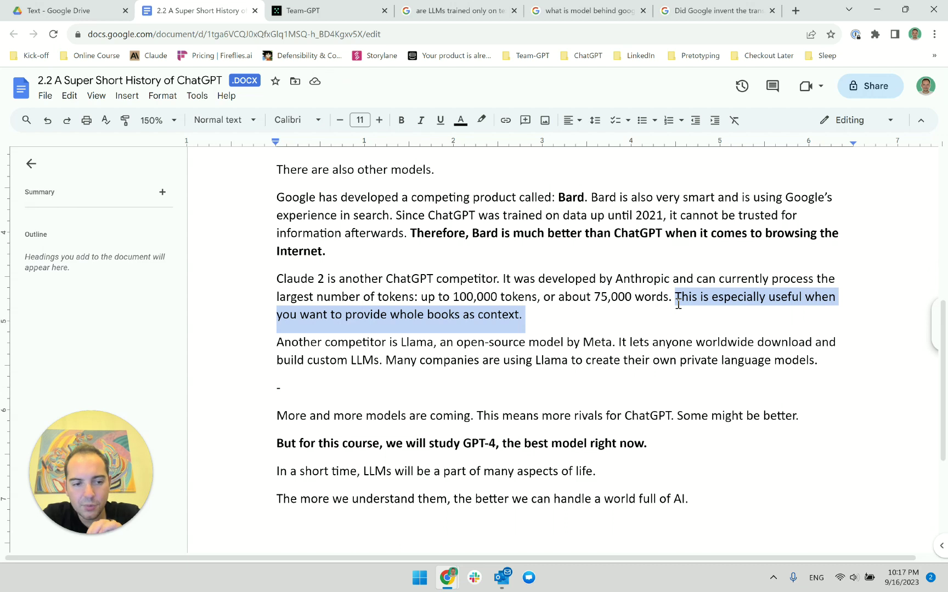
left_click(604, 328)
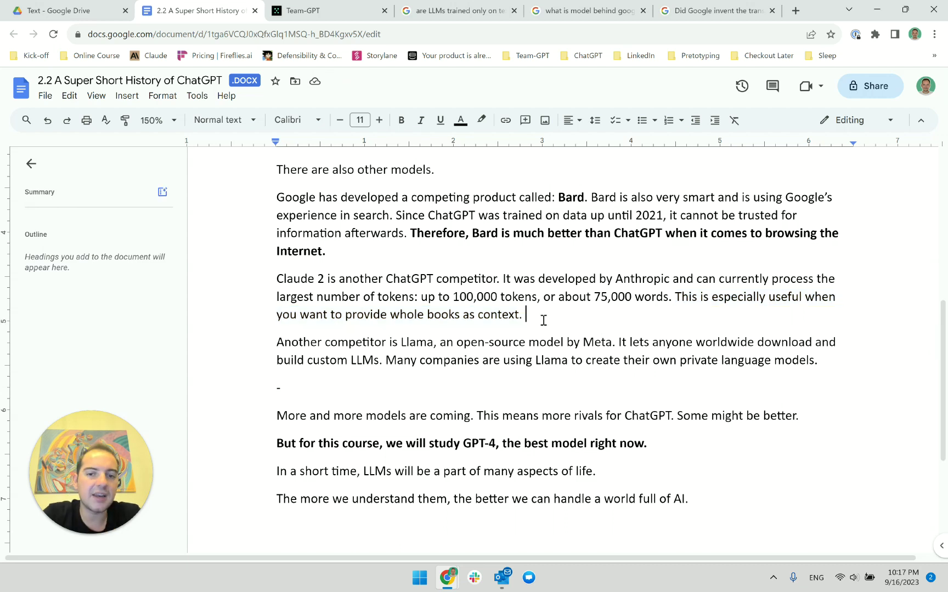
left_click(677, 299, "shift")
left_click(674, 318)
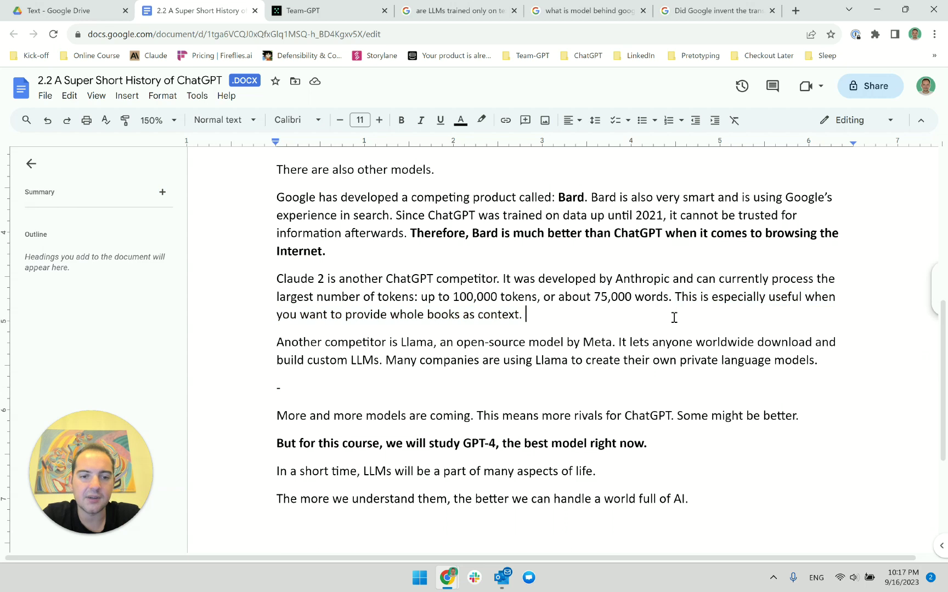
Insert "developed" before "by Meta" in the first sentence of the Llama paragraph
scroll(674, 318, "down", 2)
scroll(674, 318, "up", 2)
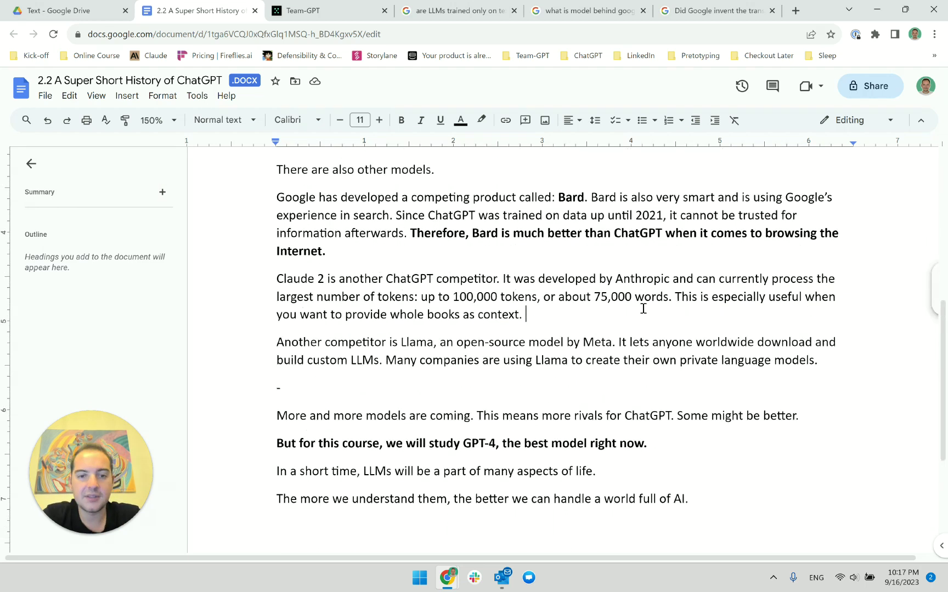
scroll(615, 309, "down", 5)
scroll(615, 308, "up", 2)
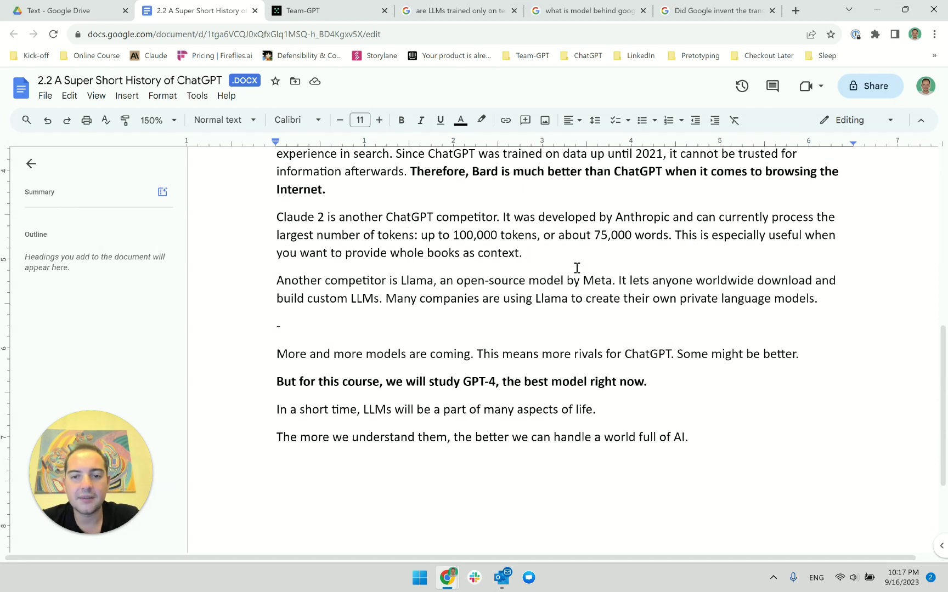
left_click(567, 281)
type("del d")
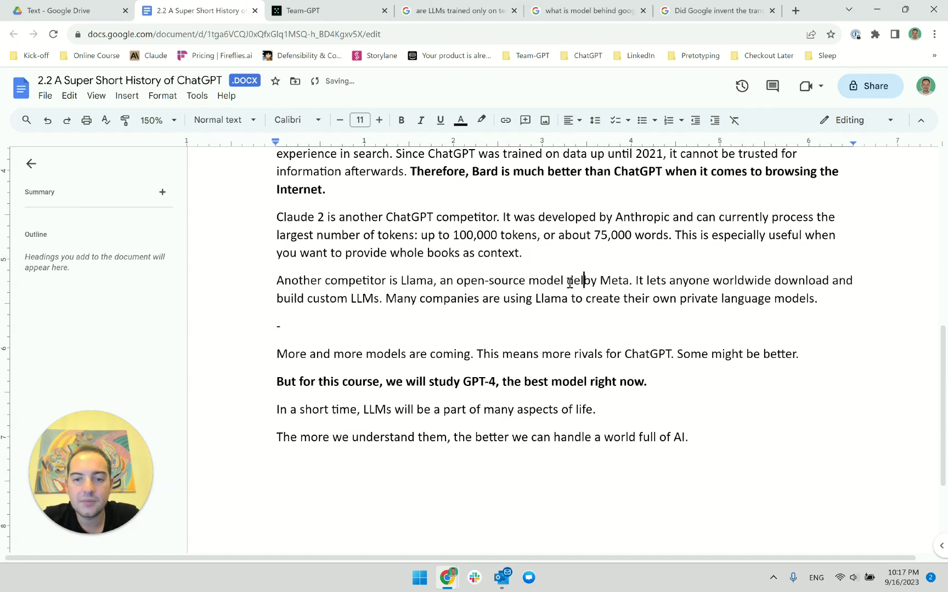
type("eveloped")
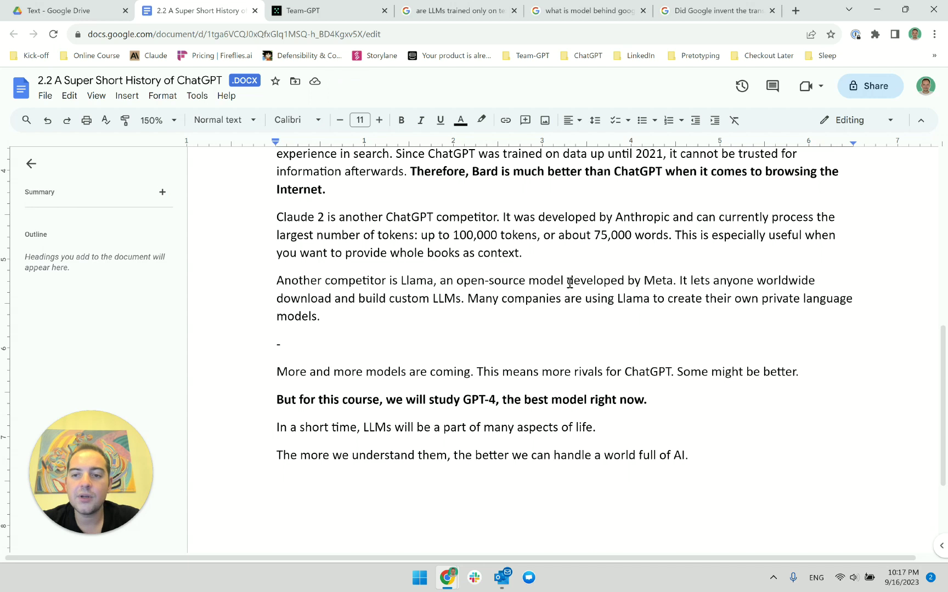
Replace "worldwide" with "in the world" in the Llama paragraph and place the cursor at the paragraph's end
double_click(774, 281)
key("BackSpace")
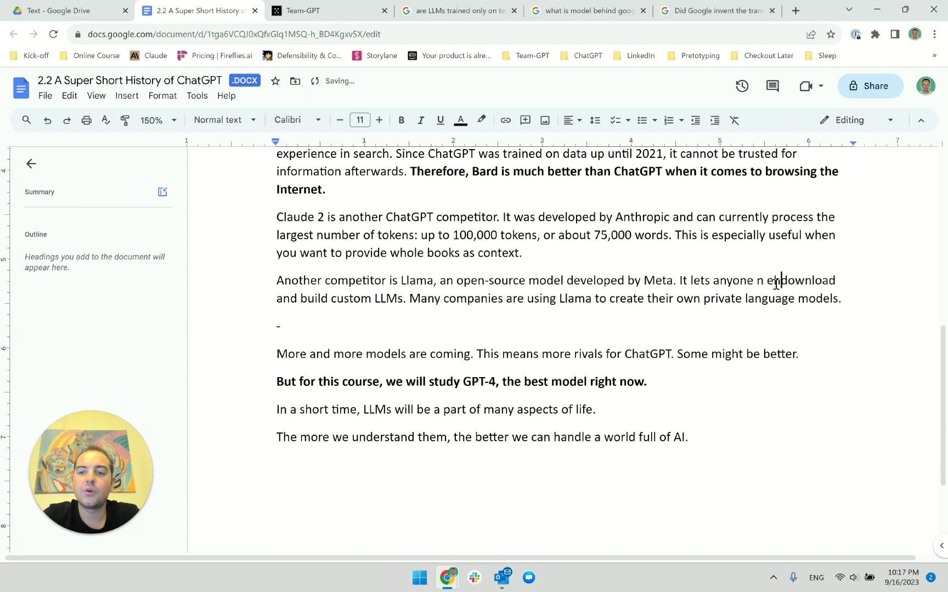
type("in the wor")
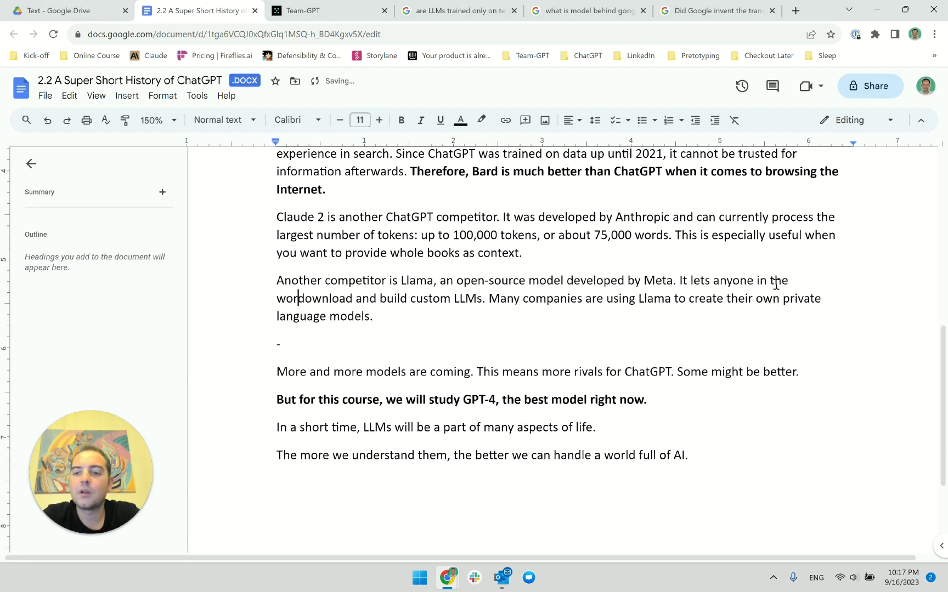
type("ld")
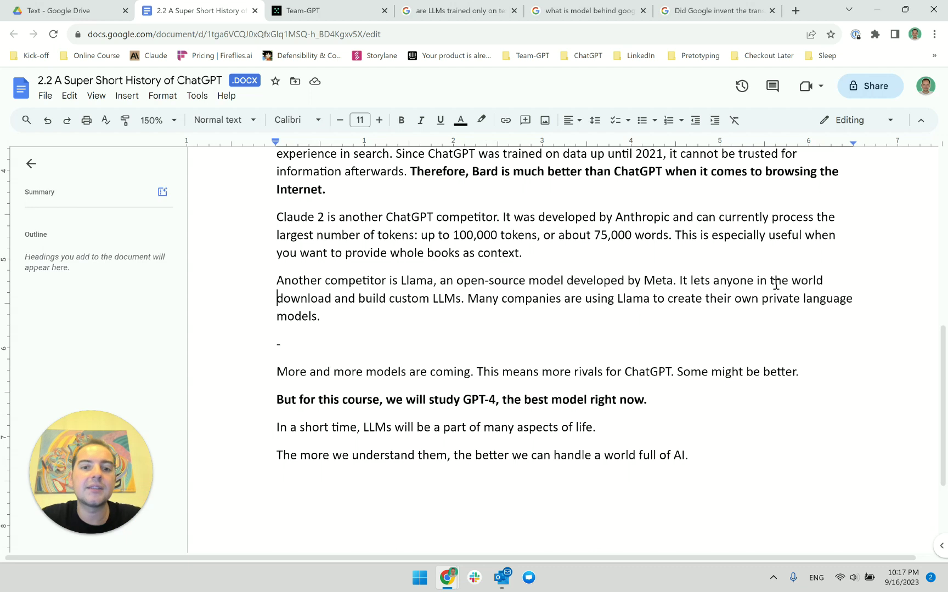
left_click(646, 317)
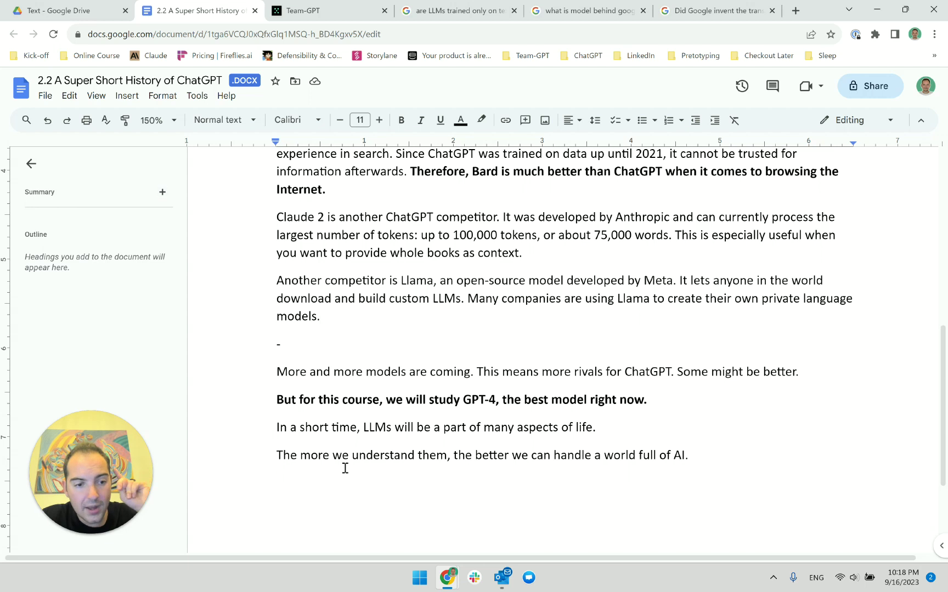
Return to the start of the document and set its zoom to 100%
scroll(357, 450, "up", 8)
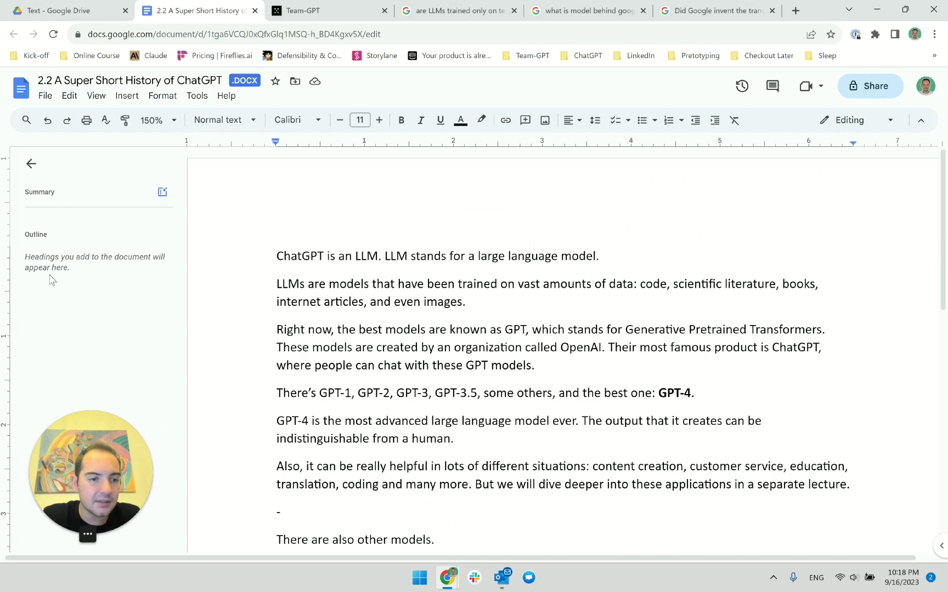
left_click(149, 118)
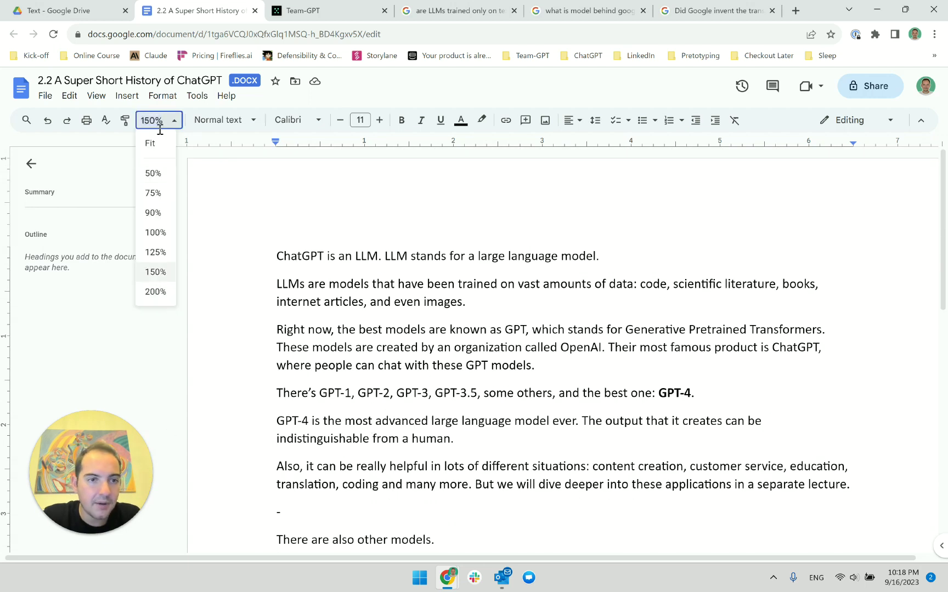
left_click(156, 233)
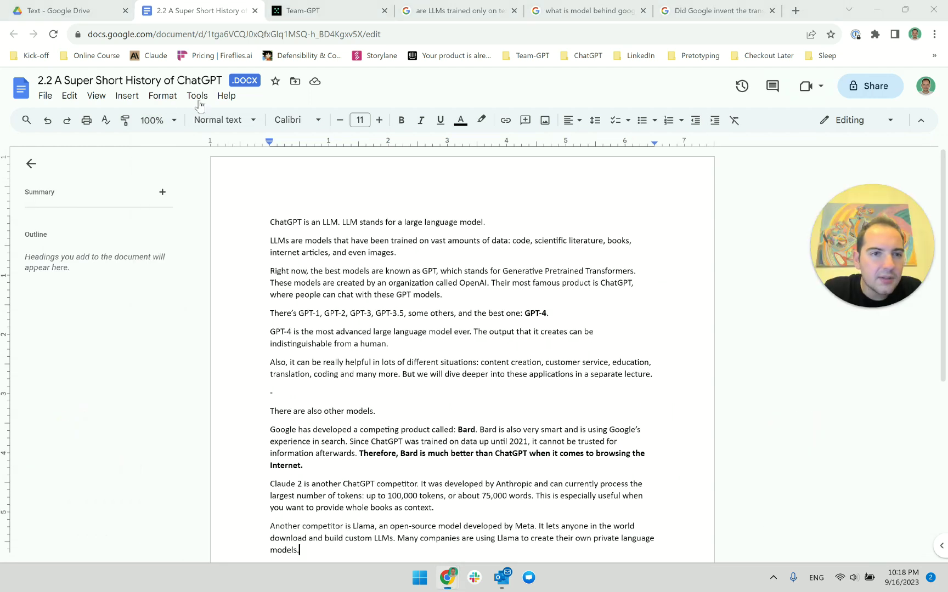
Switch to Team-GPT, start a new chat and send the prompt "Google docs show word count"
key("ctrl+Tab")
left_click(138, 144)
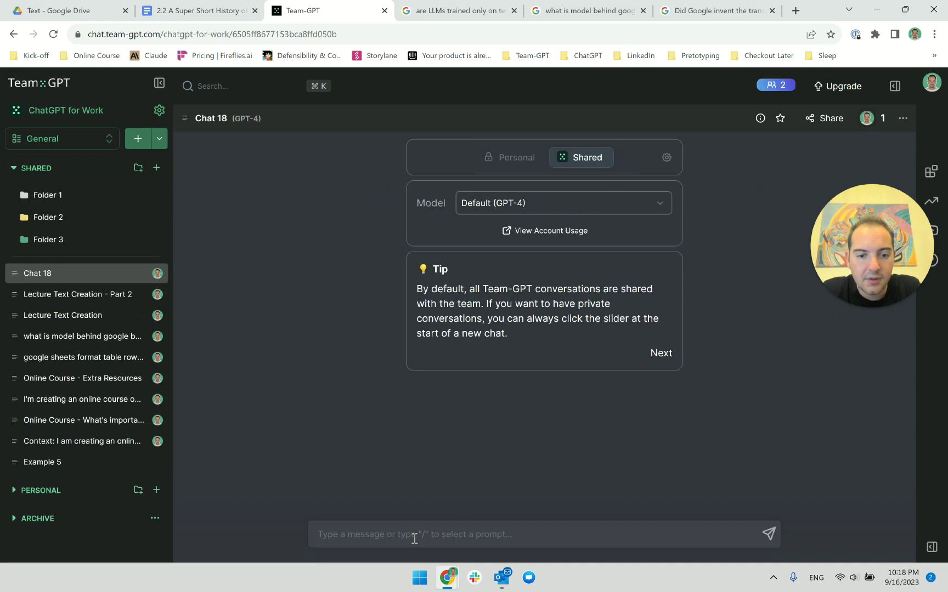
left_click(414, 535)
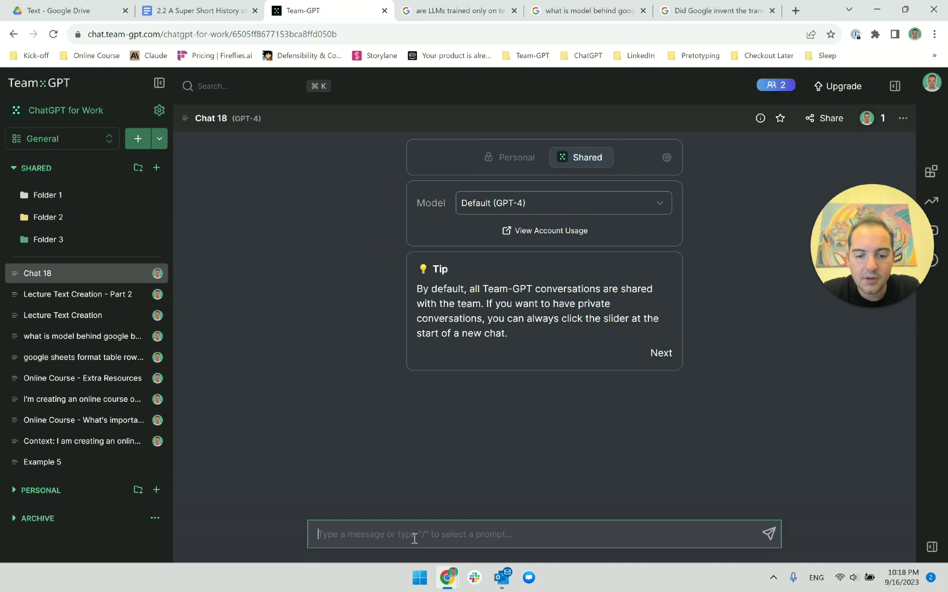
type("Google docs show word")
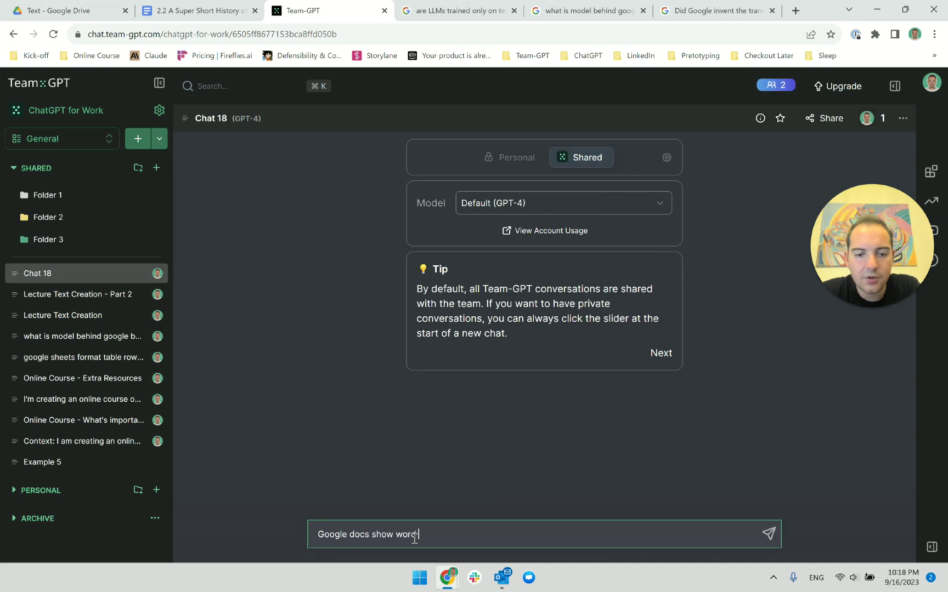
type(" count")
key("Return")
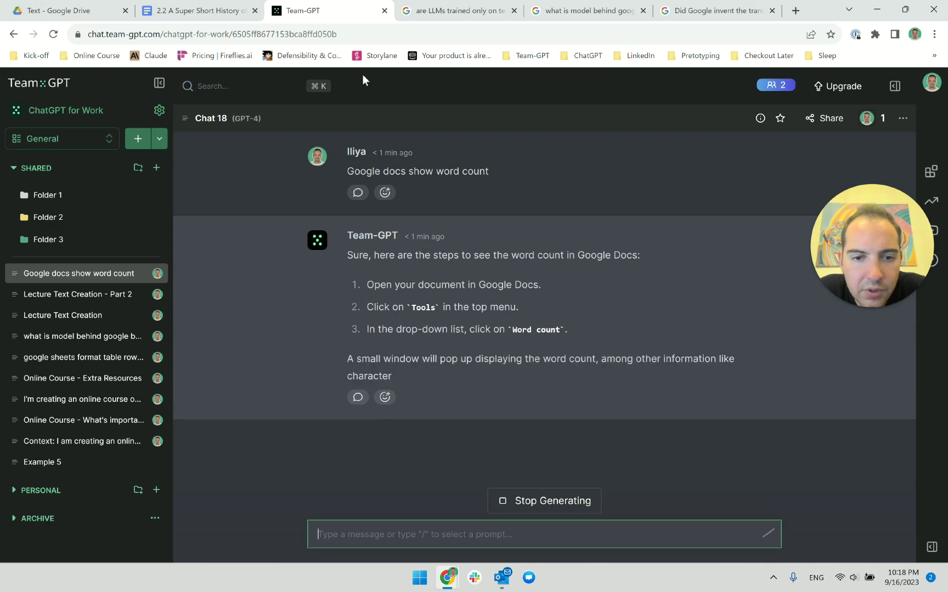
Switch back to the Google Docs document and enable displaying the word count while typing
left_click(226, 5)
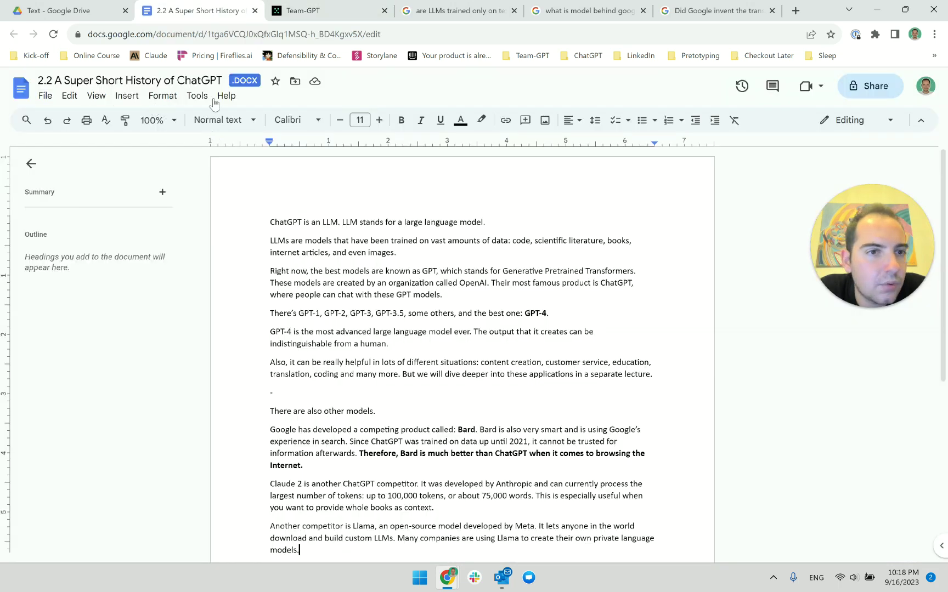
left_click(198, 98)
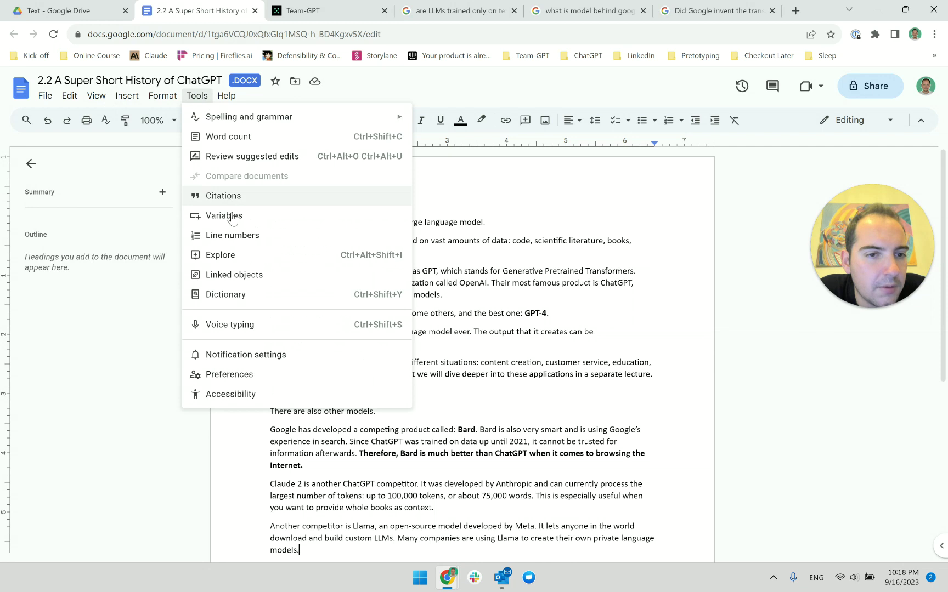
left_click(229, 137)
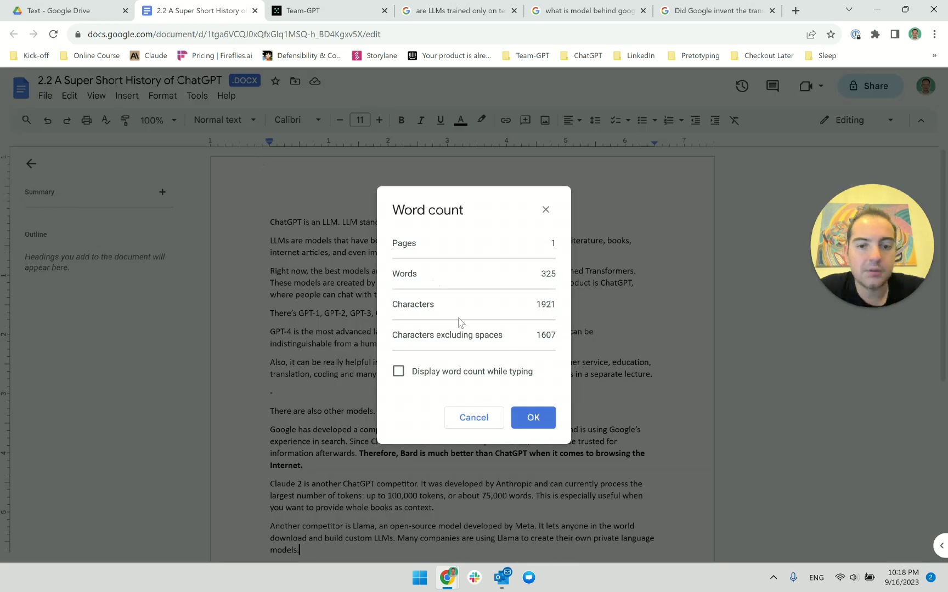
left_click(477, 373)
left_click(534, 417)
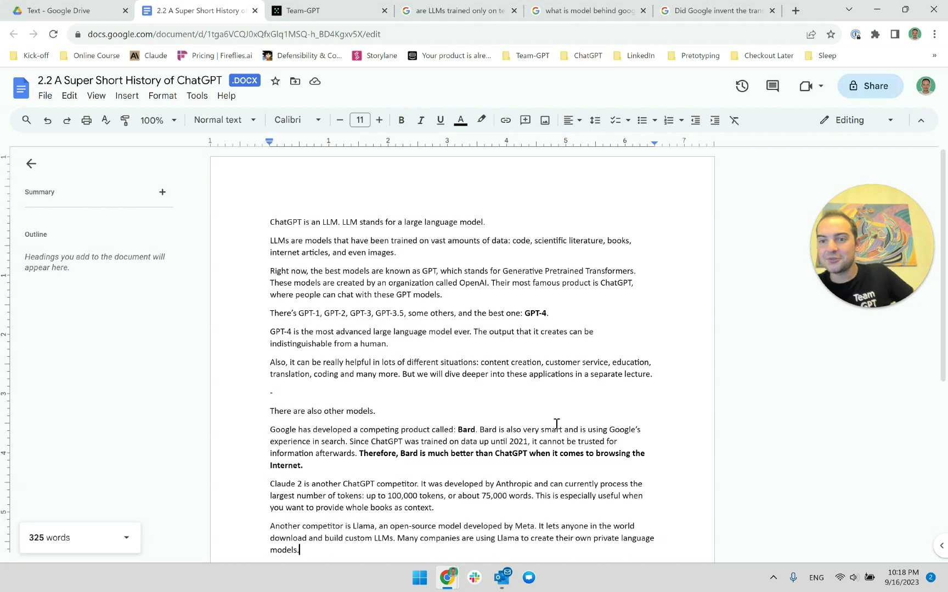
left_click(295, 5)
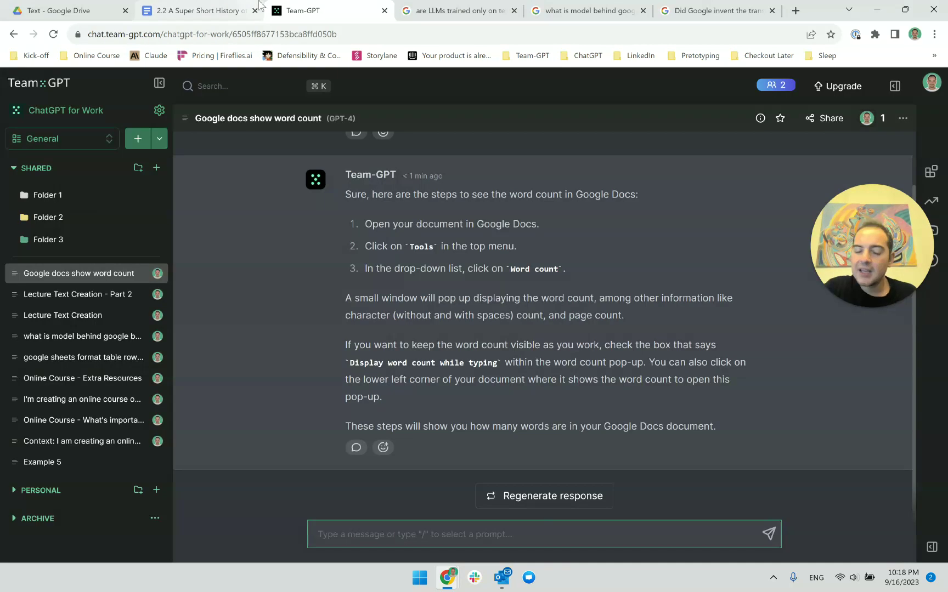
left_click(198, 5)
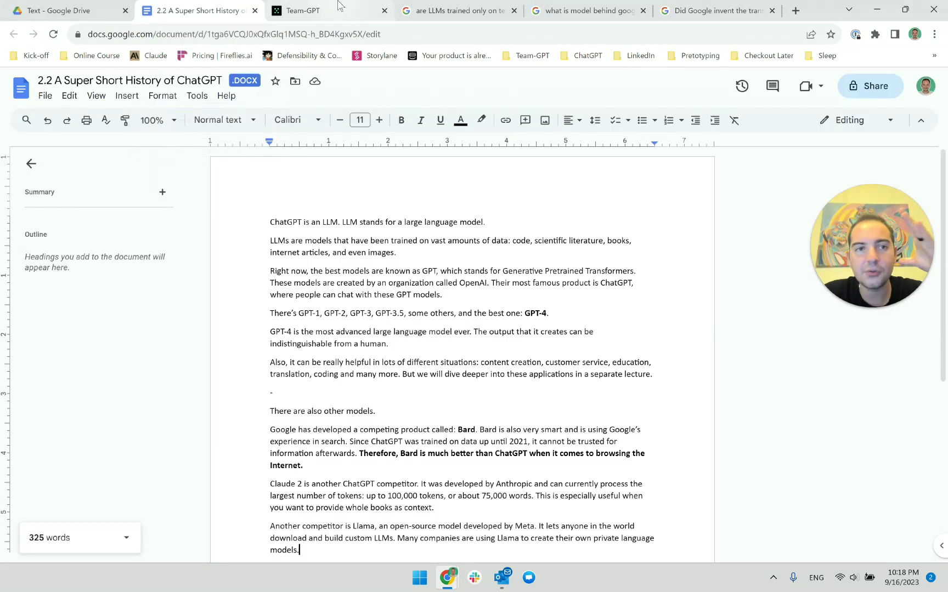
left_click(312, 6)
left_click(222, 10)
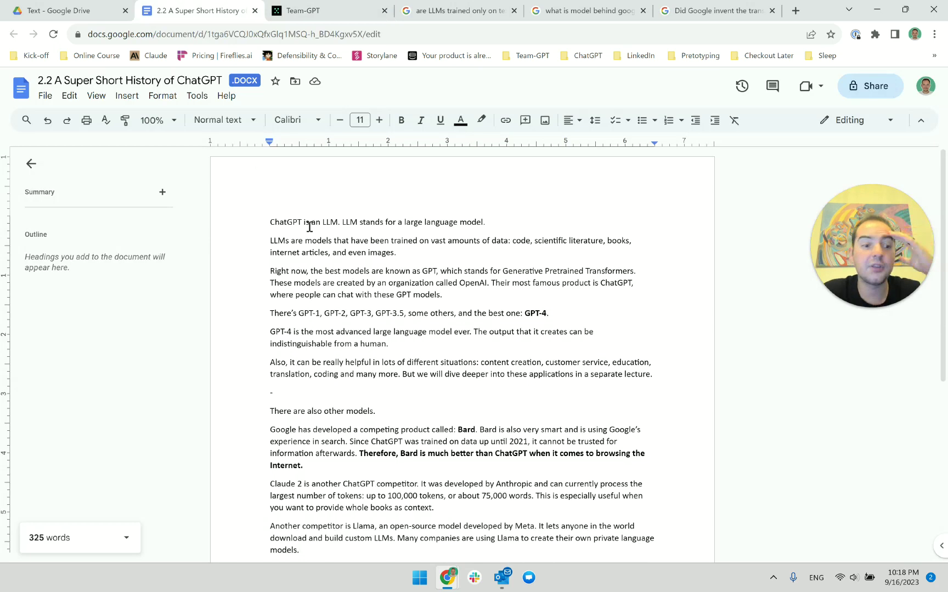
Set the document's zoom to 150%
scroll(370, 367, "down", 4)
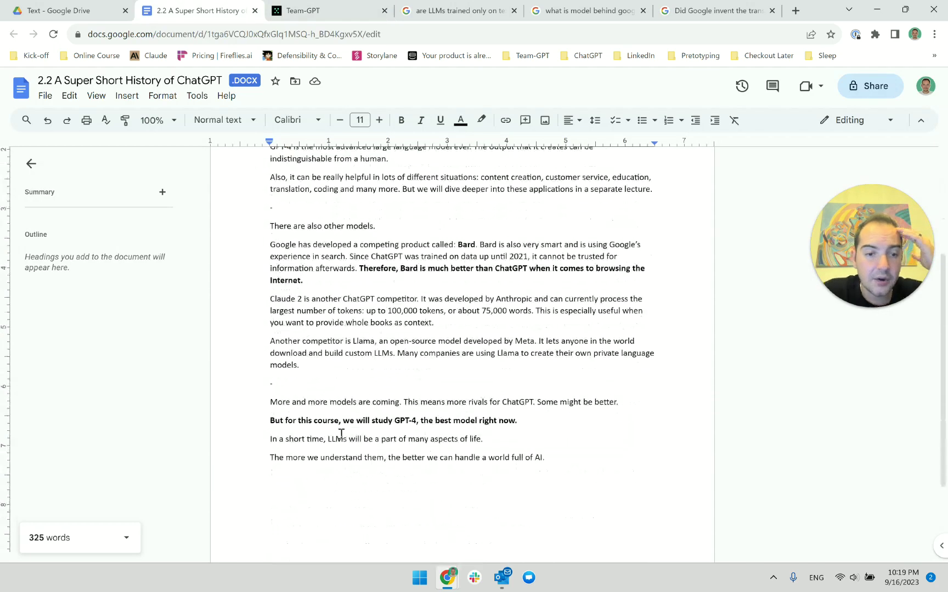
scroll(336, 351, "down", 1)
left_click(165, 121)
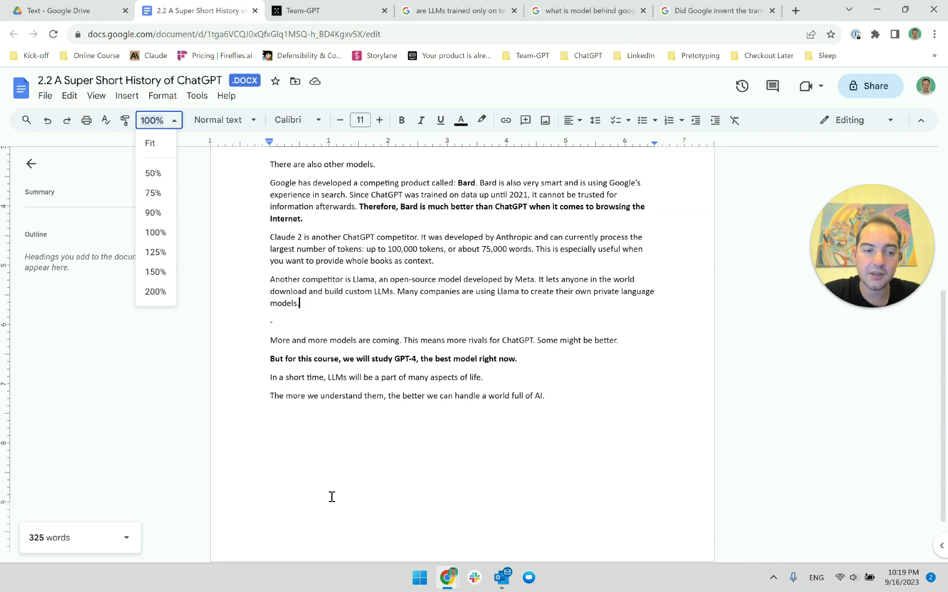
left_click(162, 272)
left_click_drag(840, 286, 87, 434)
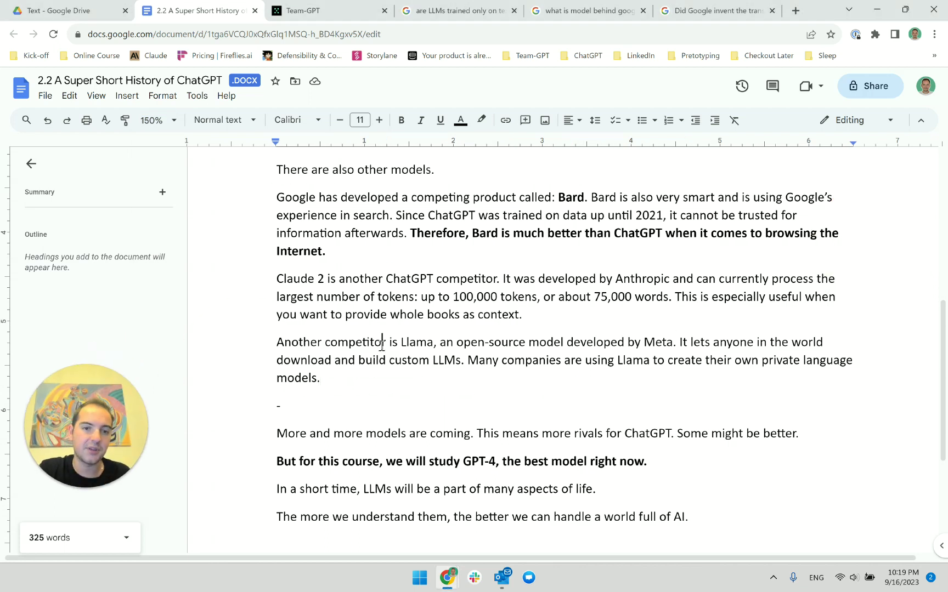
Reread the lecture text from the opening LLM definition through the competitor paragraphs to the closing lines
scroll(381, 346, "up", 5)
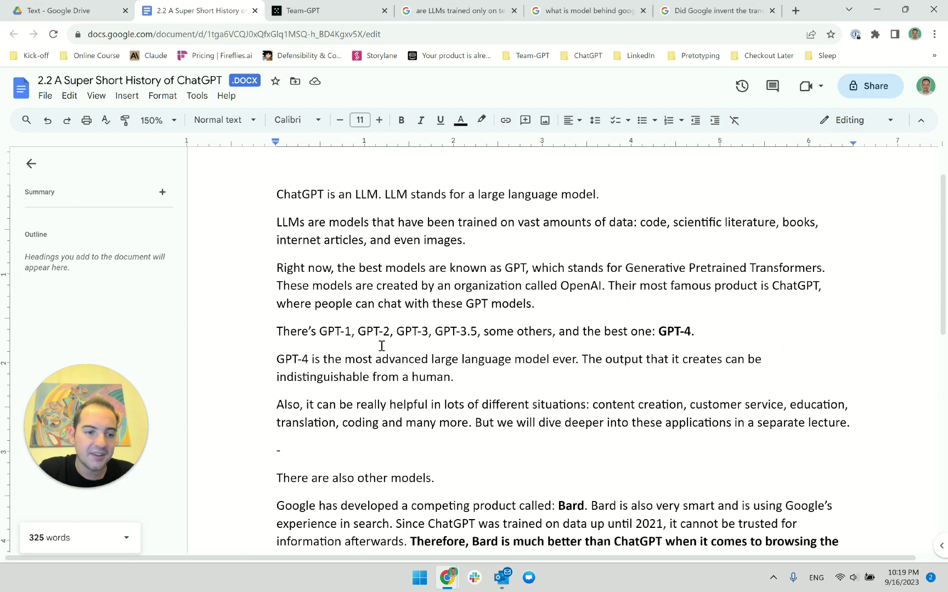
scroll(382, 346, "down", 6)
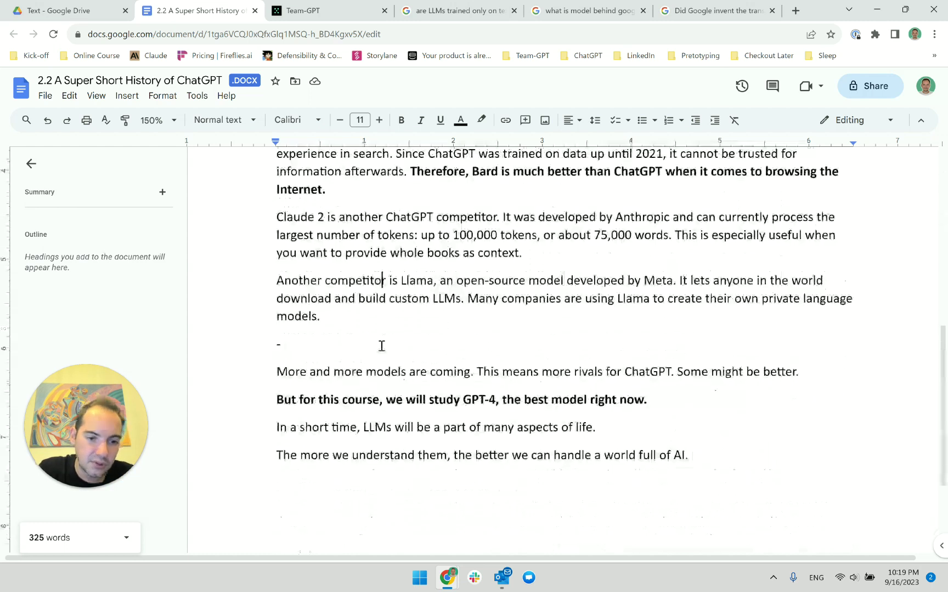
left_click(381, 345)
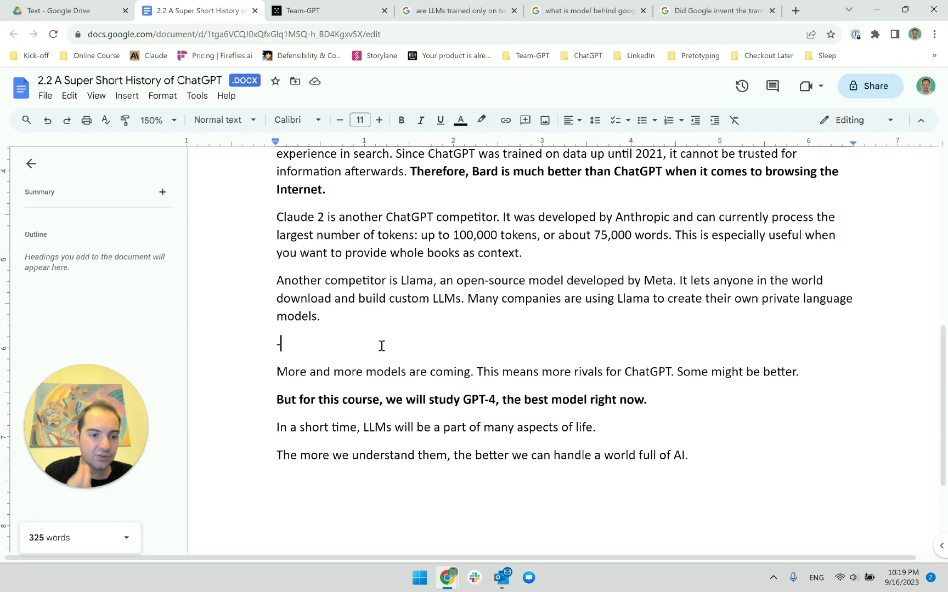
scroll(382, 345, "up", 10)
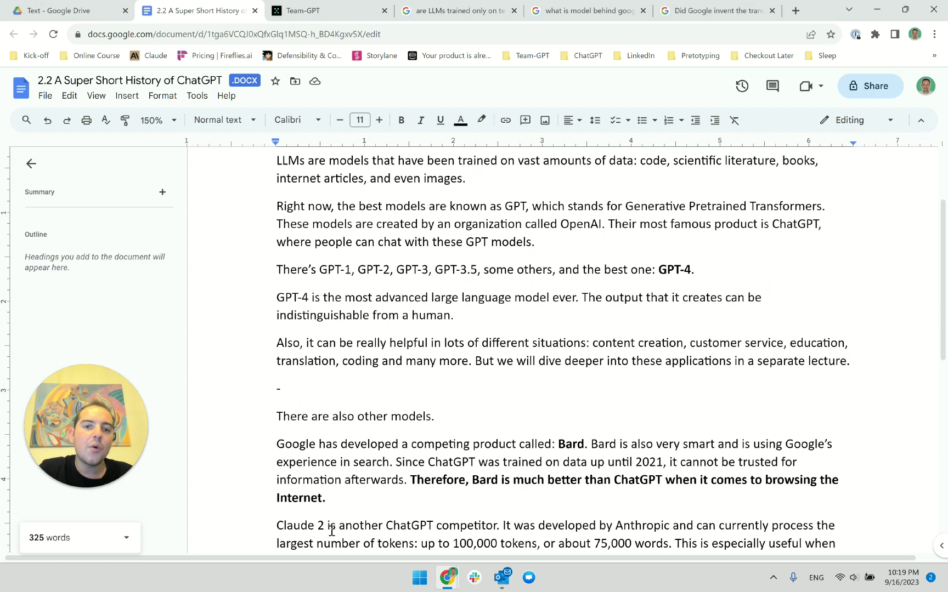
scroll(554, 370, "down", 3)
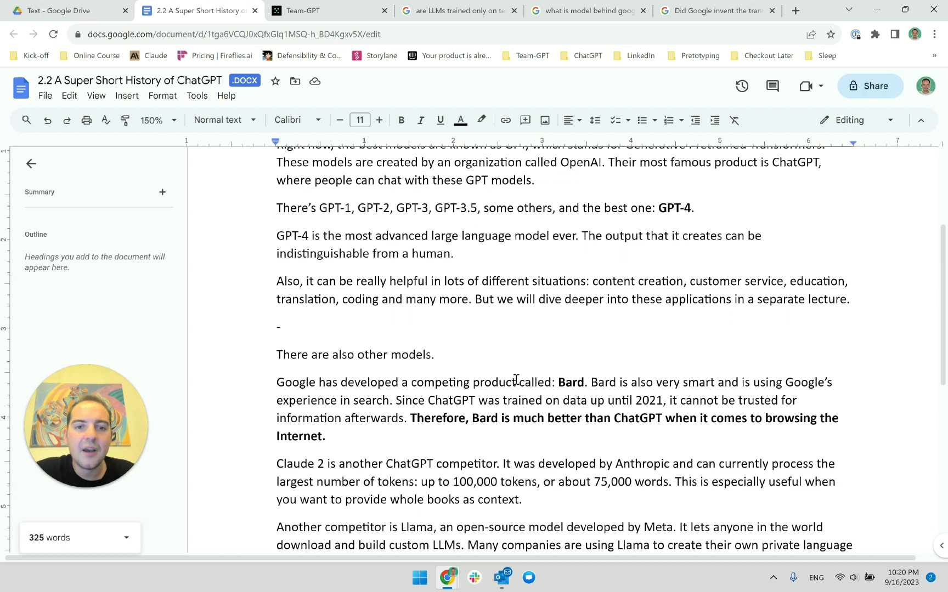
scroll(516, 380, "down", 2)
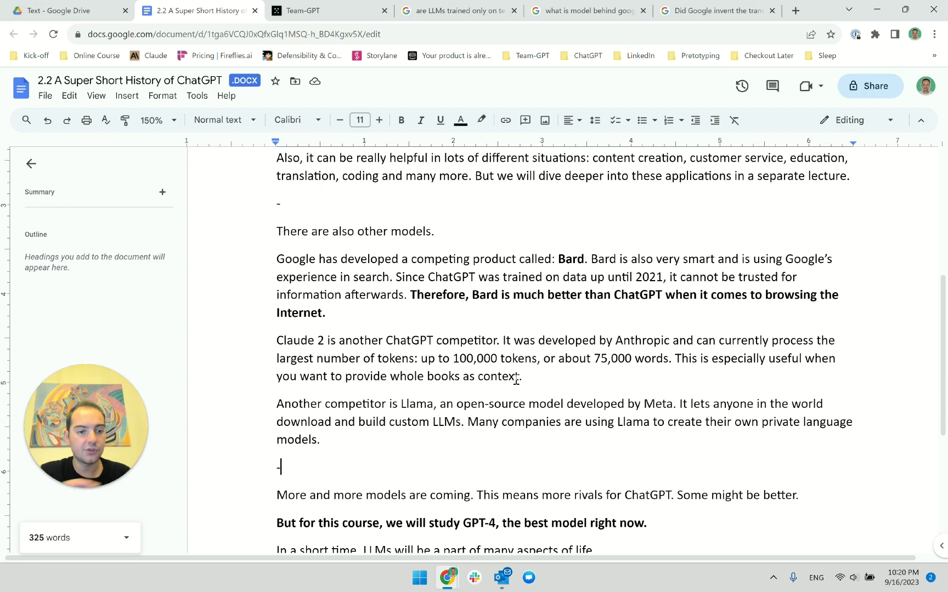
scroll(553, 343, "down", 2)
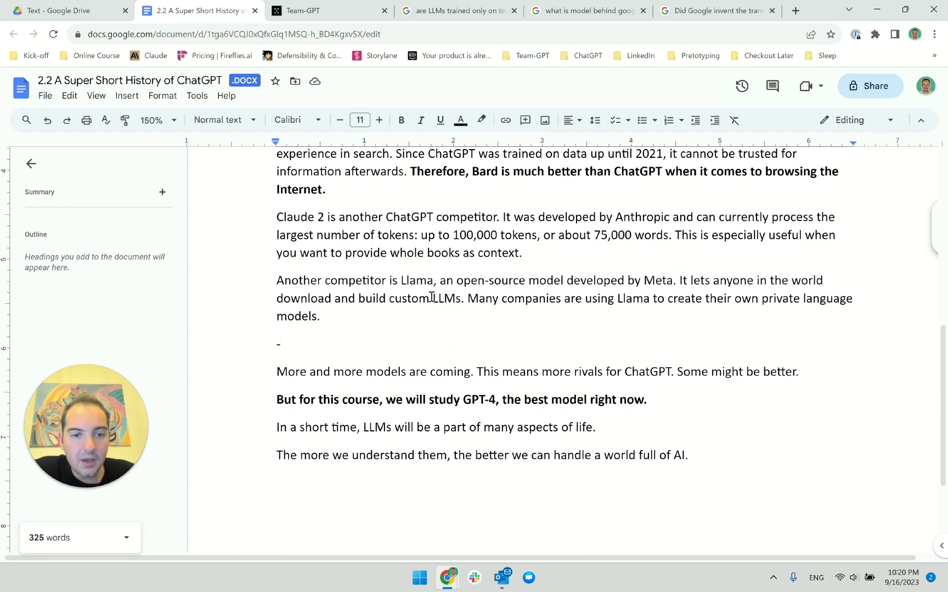
left_click(281, 282)
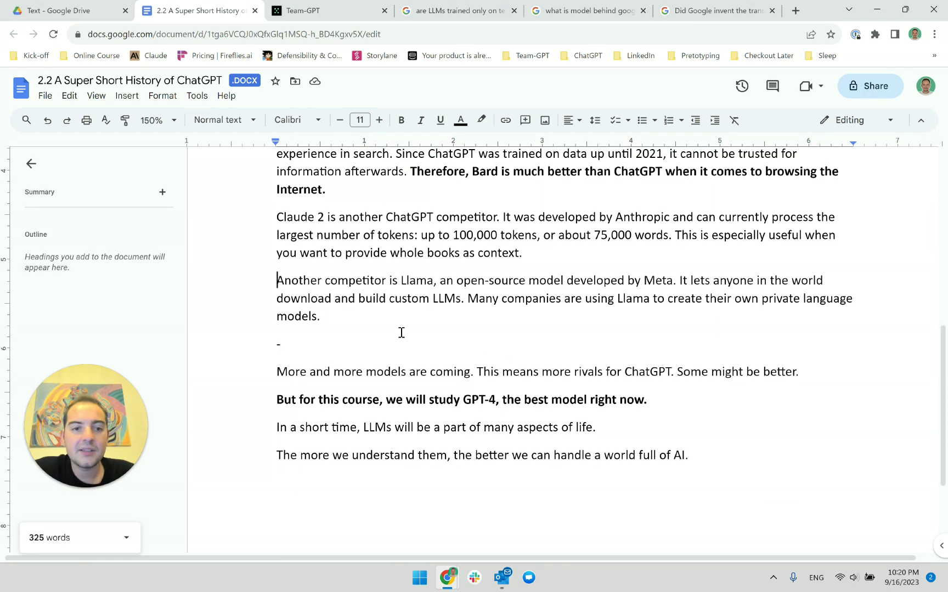
left_click(399, 330)
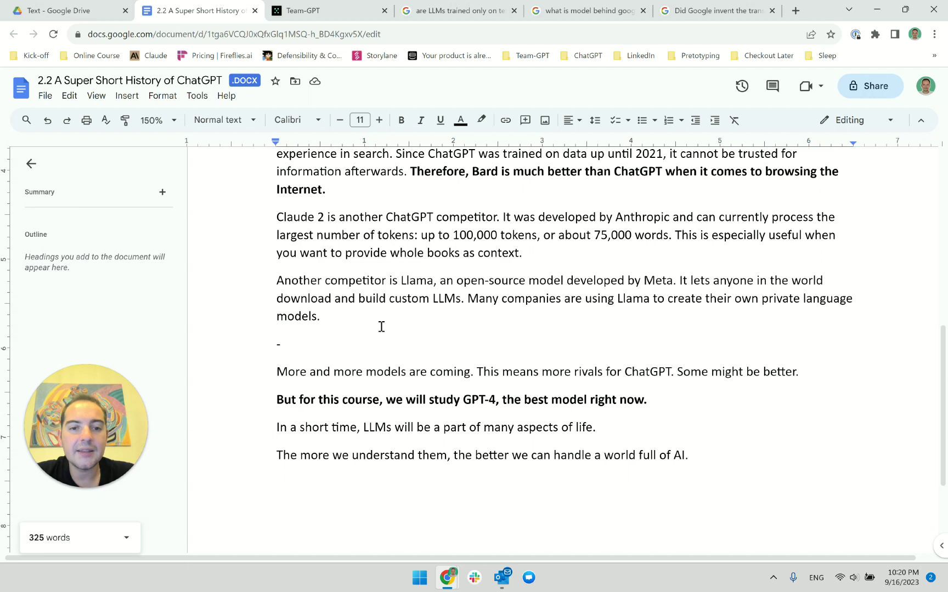
Replace "lets" with "can be downloaded by" in the Llama paragraph's second sentence
left_click(705, 284)
double_click(705, 284)
key("BackSpace")
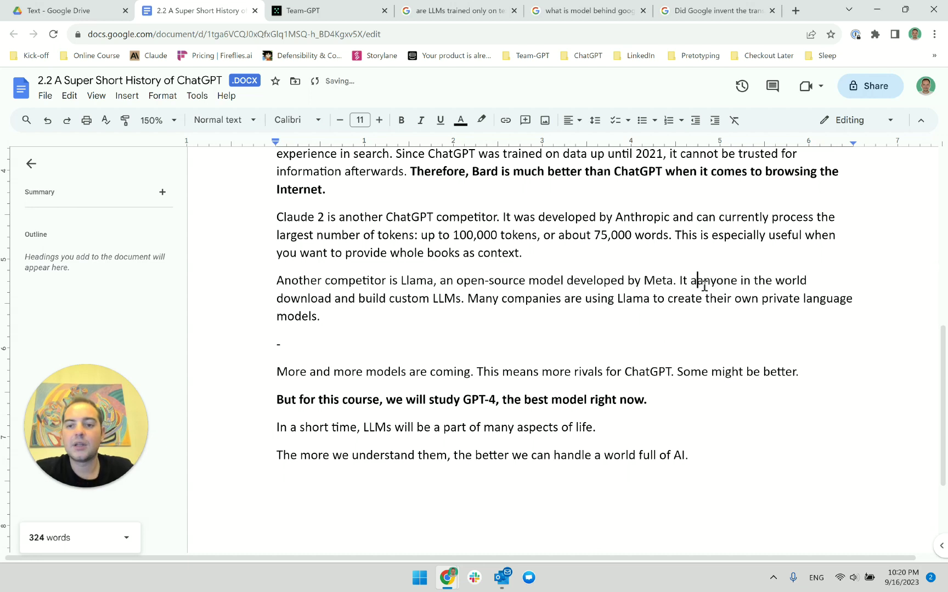
type("can be downloaded by")
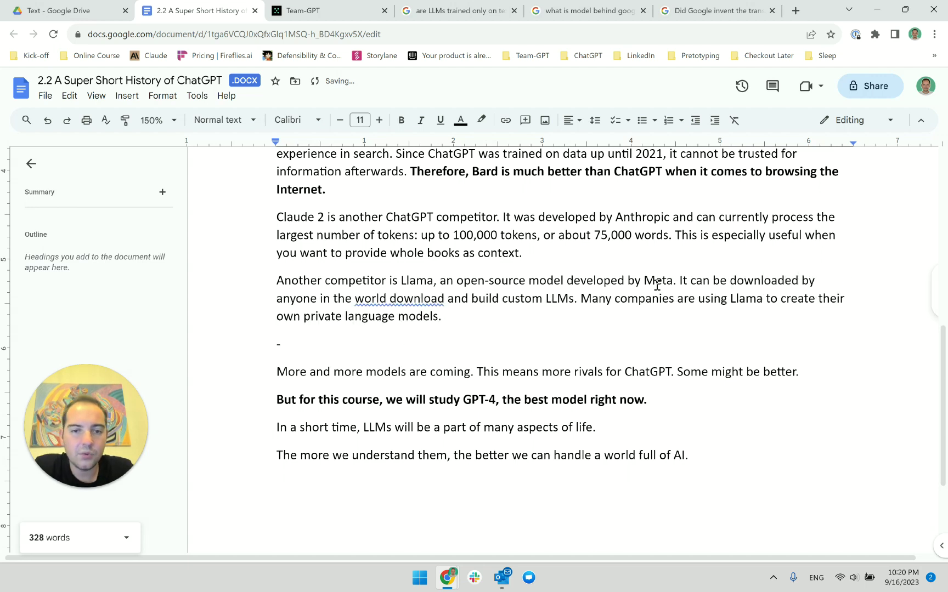
Reword "download and build custom LLMs" in the Llama paragraph as "and used to build custom LLMs"
double_click(399, 305)
key("BackSpace")
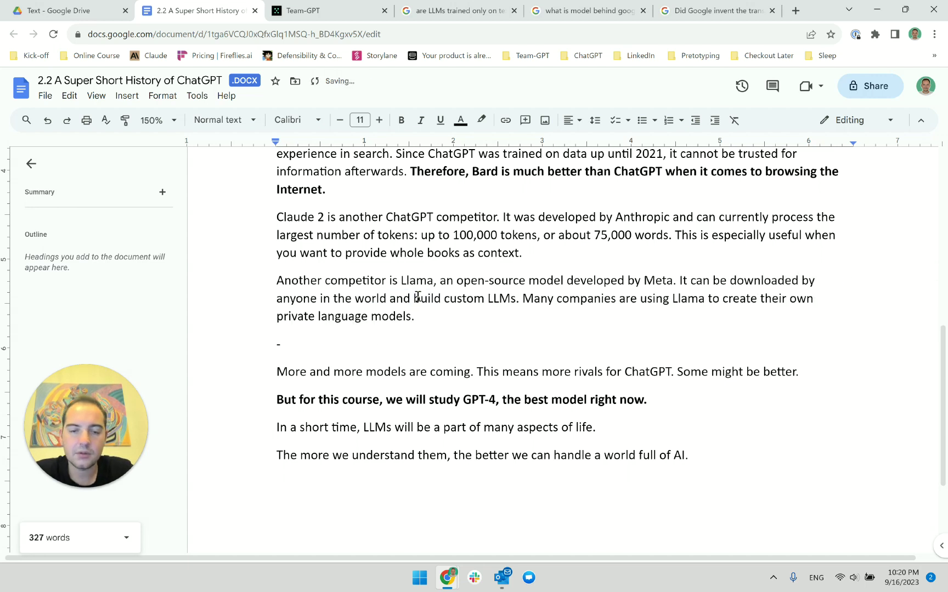
key("BackSpace")
key("BackSpace")
key("Delete")
key("Delete")
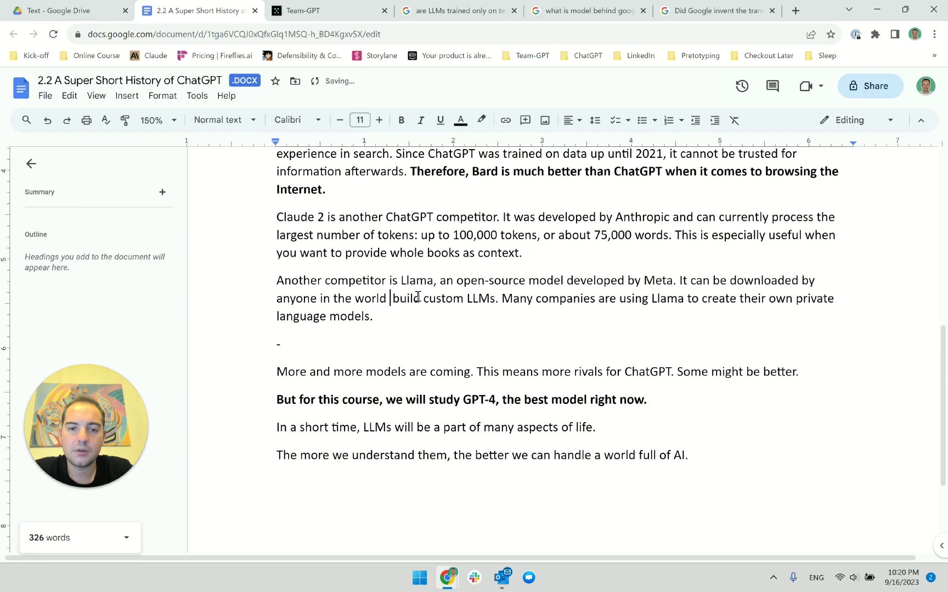
type("and used to")
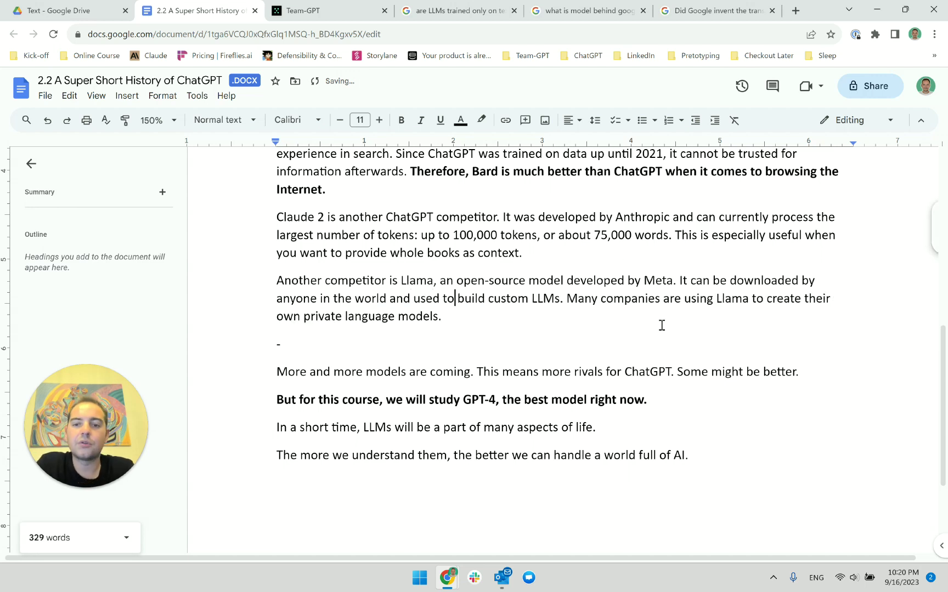
left_click(652, 331)
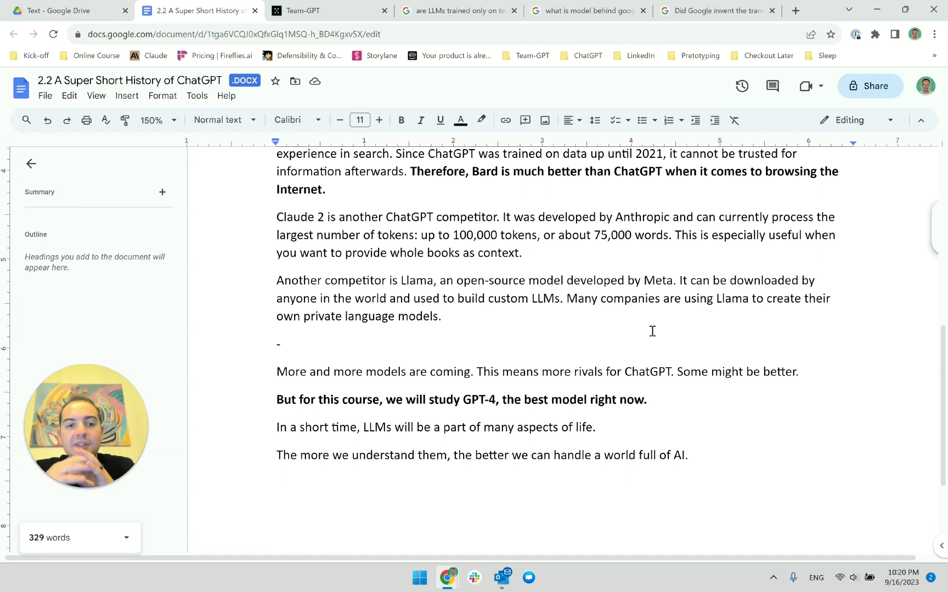
Highlight the whole Llama paragraph in yellow
triple_click(539, 253)
key("Left")
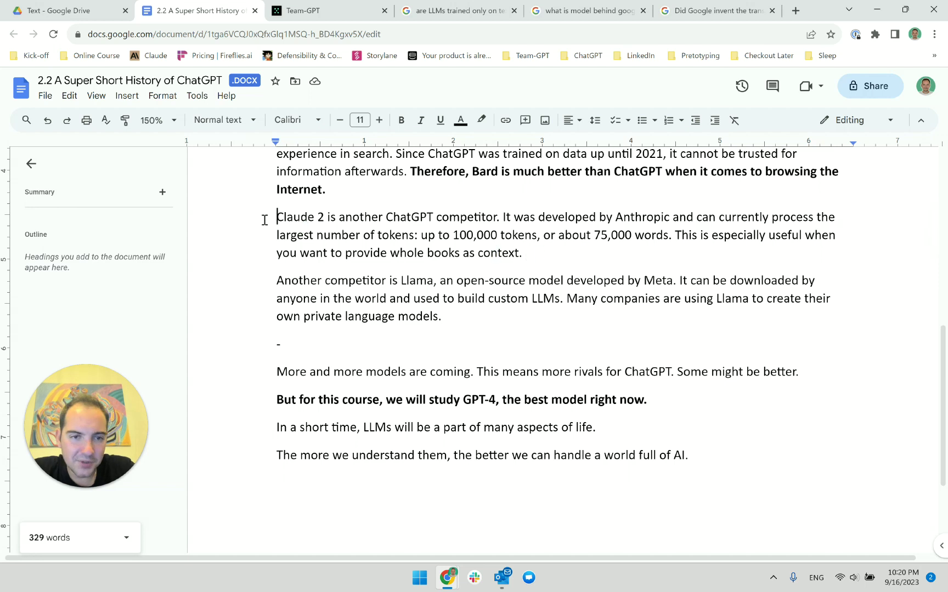
triple_click(338, 299)
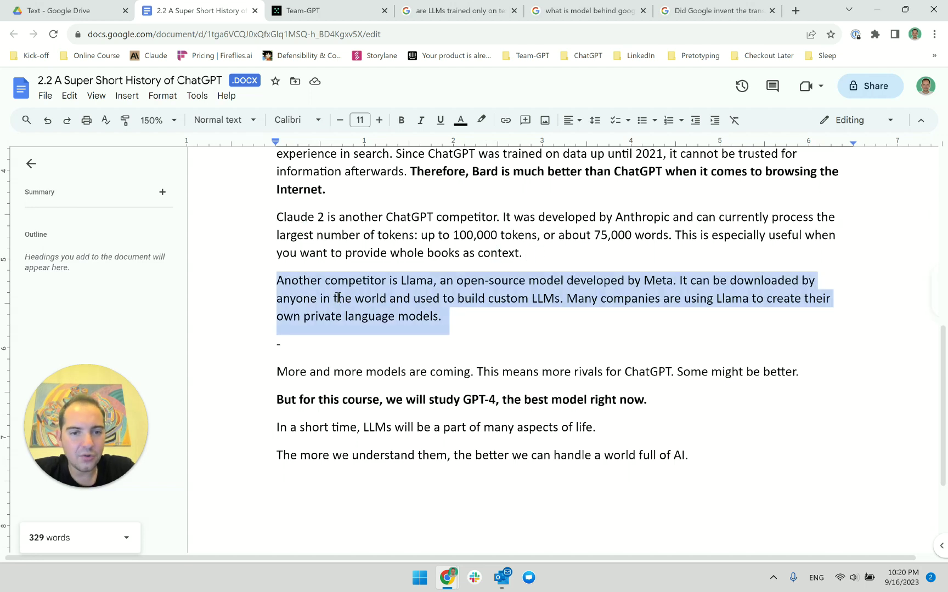
key("ctrl+b")
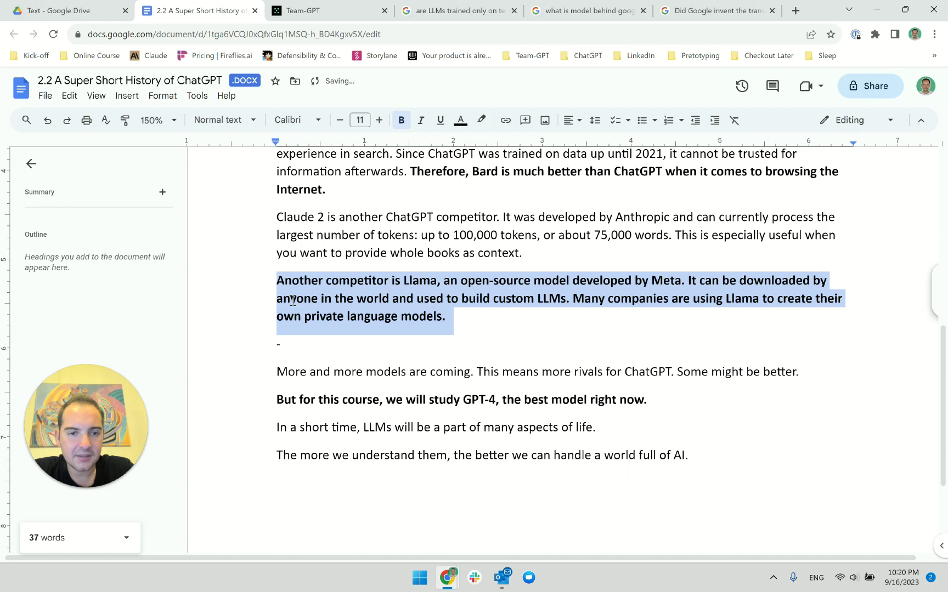
key("ctrl+z")
left_click(481, 121)
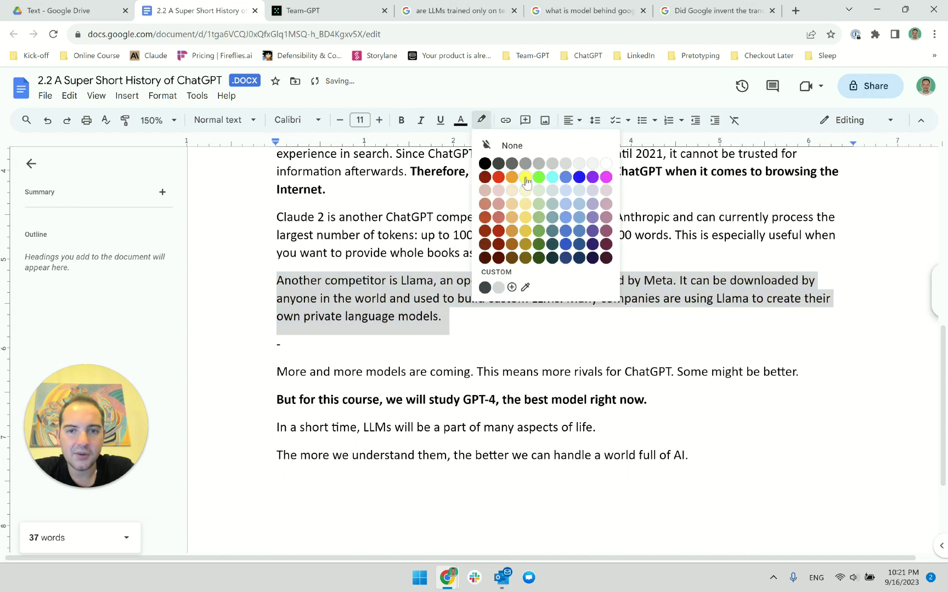
left_click(530, 180)
left_click(488, 298)
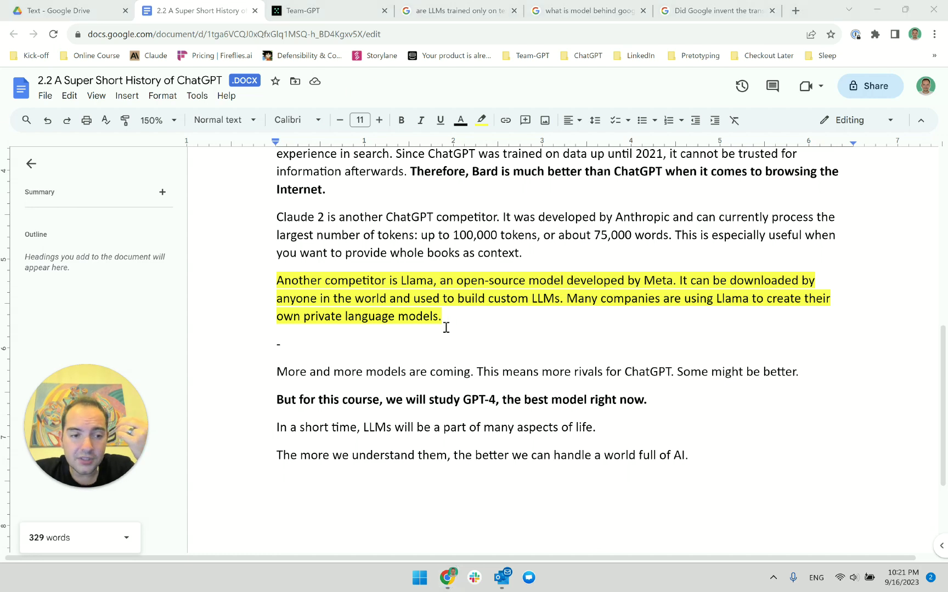
Review the Claude 2 paragraph, the closing lines and the highlighted Llama paragraph by selecting each in turn
left_click_drag(528, 257, 271, 217)
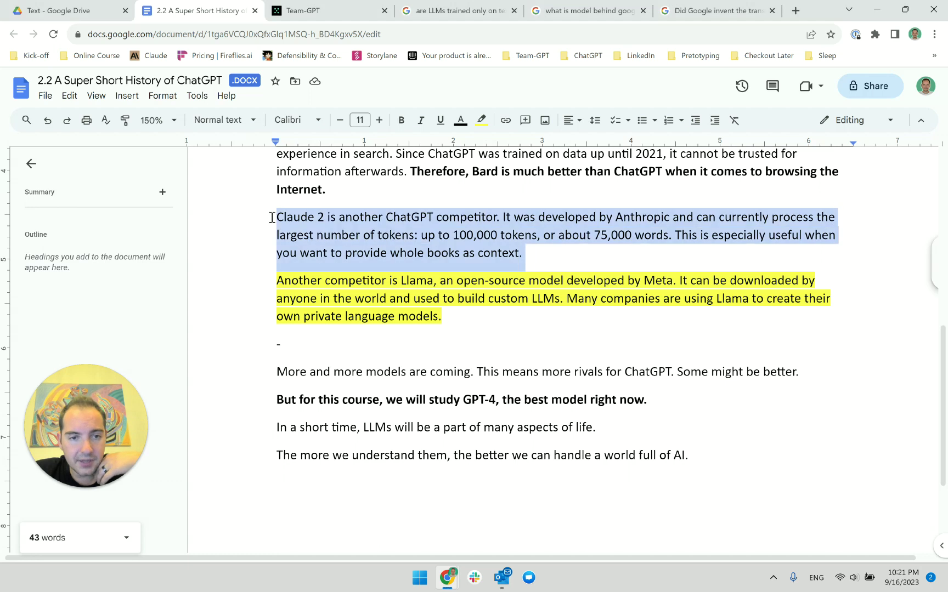
left_click_drag(282, 379, 601, 438)
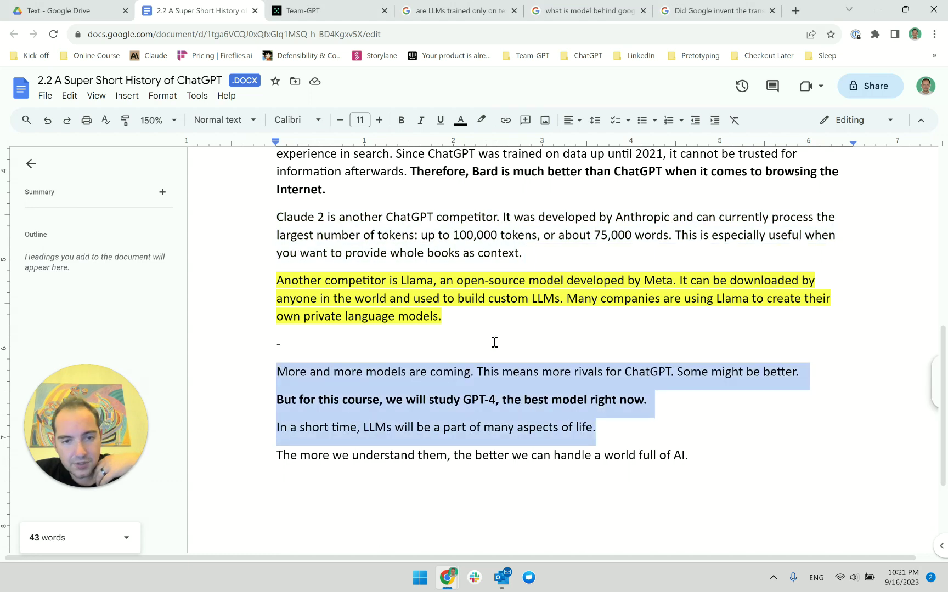
left_click(456, 322)
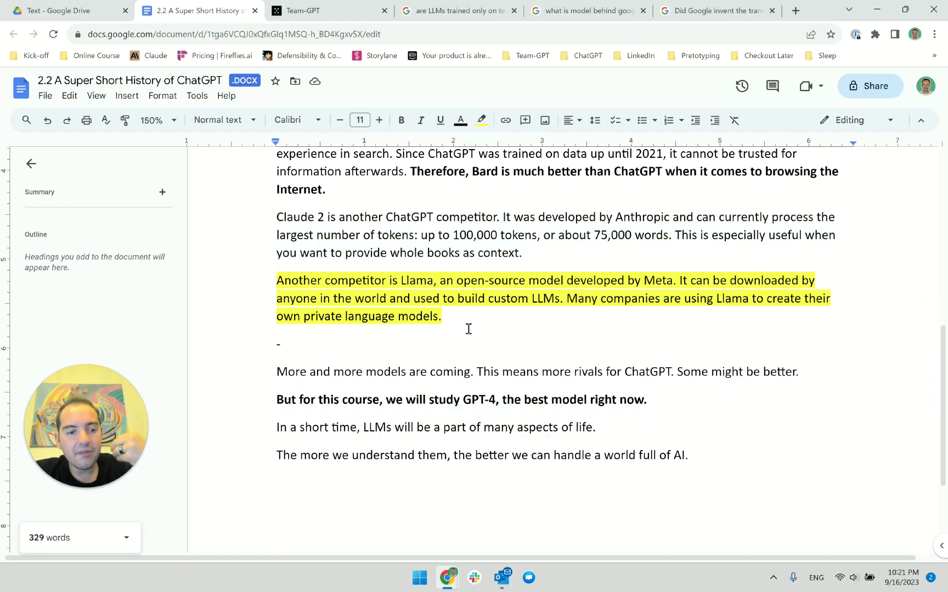
left_click_drag(460, 328, 254, 283)
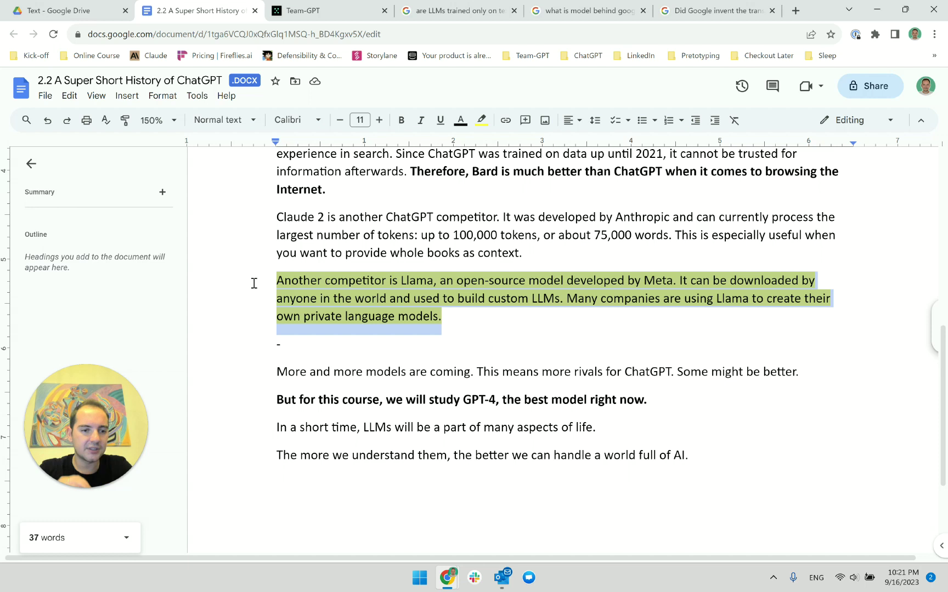
left_click(600, 299)
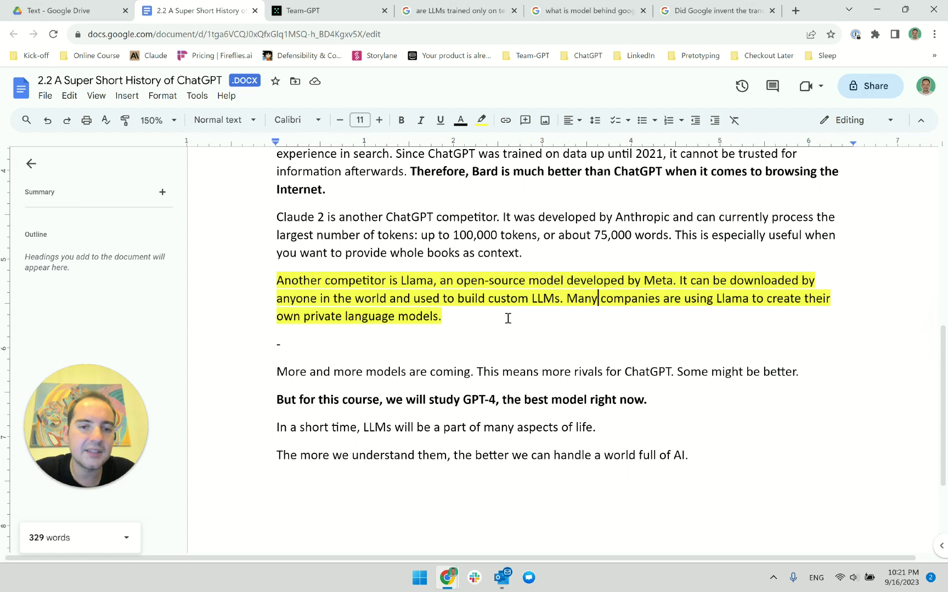
left_click_drag(508, 318, 280, 283)
left_click(279, 282)
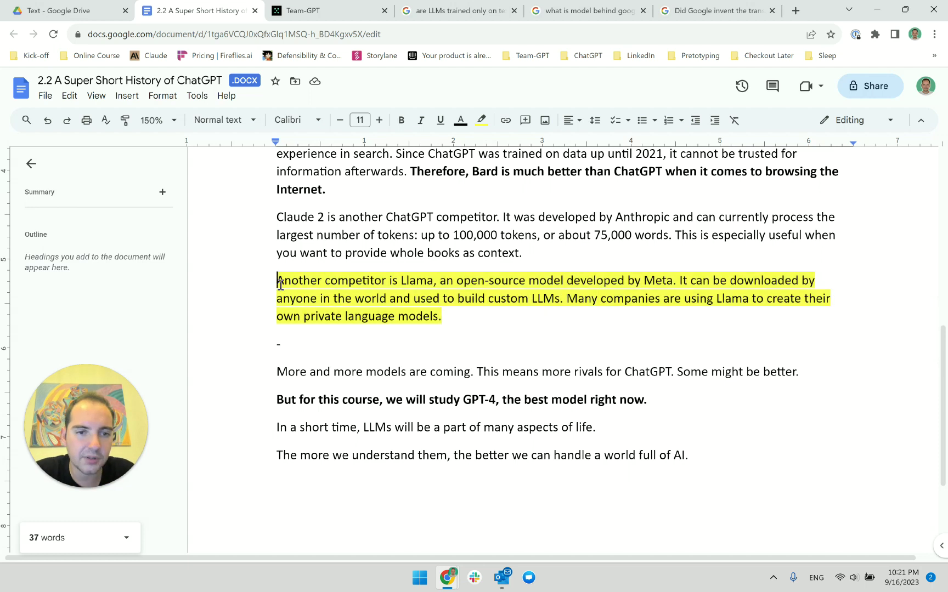
Switch to Team-GPT to look over the "Google docs show word count" chat and return to the Google Docs document
left_click(312, 19)
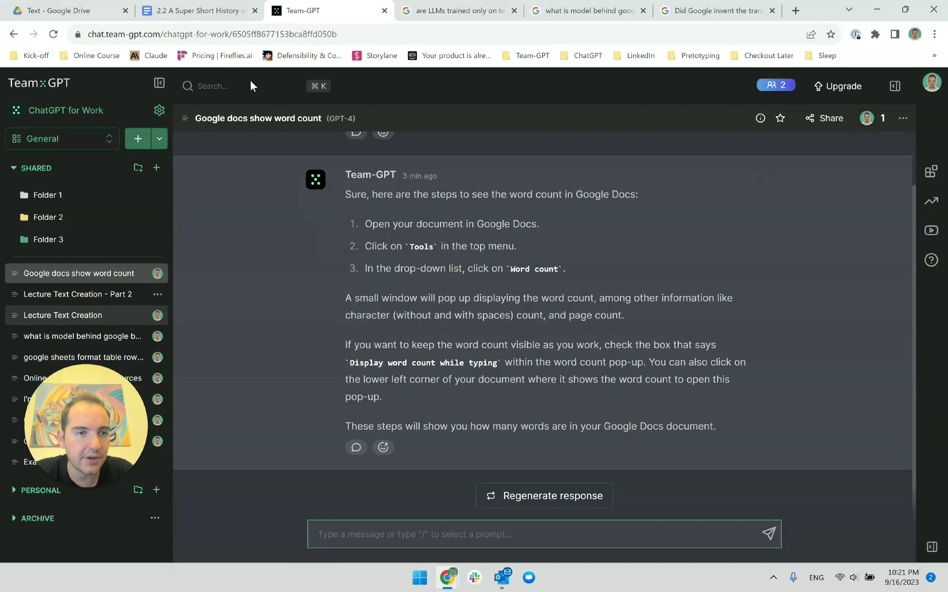
scroll(561, 325, "up", 1)
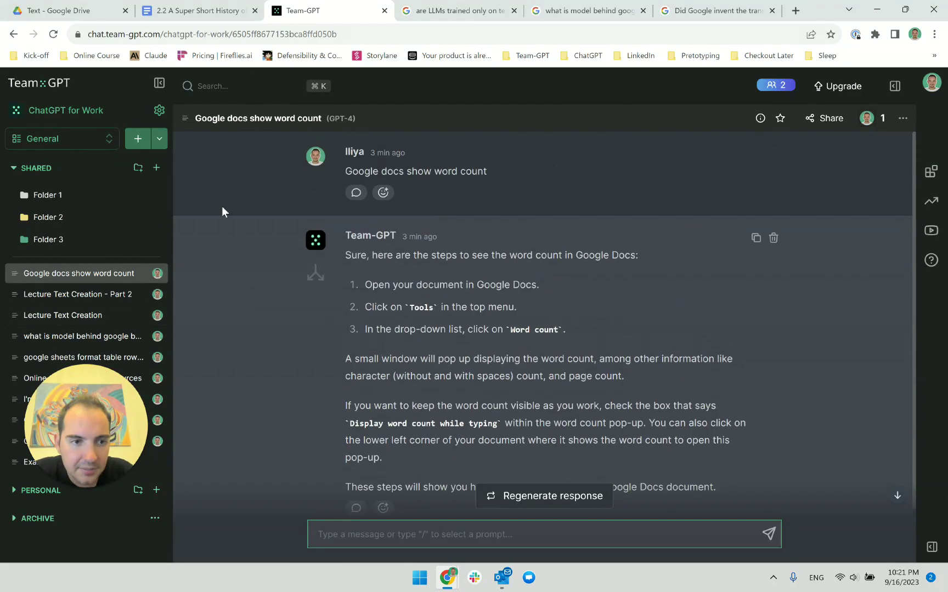
left_click(200, 6)
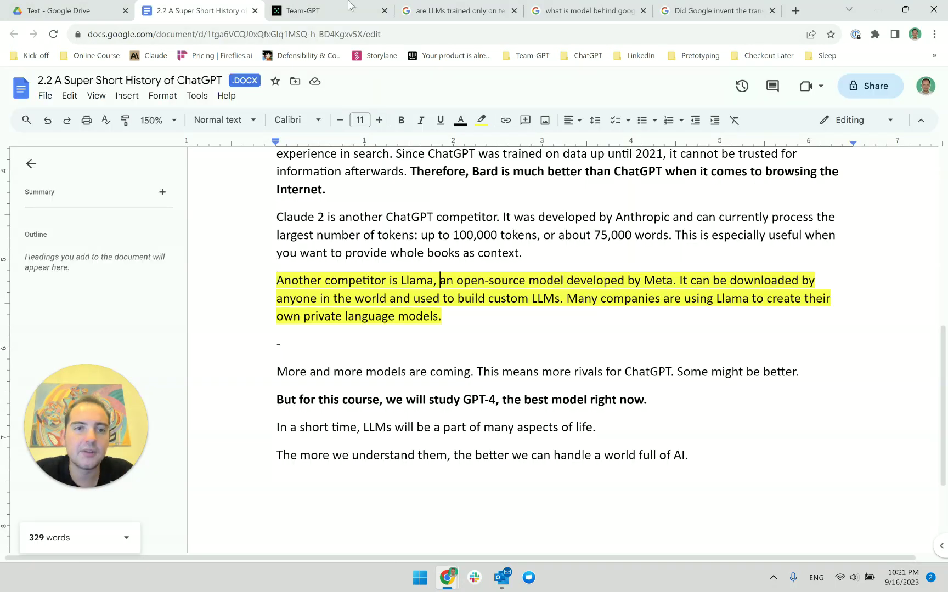
left_click(350, 7)
left_click(243, 10)
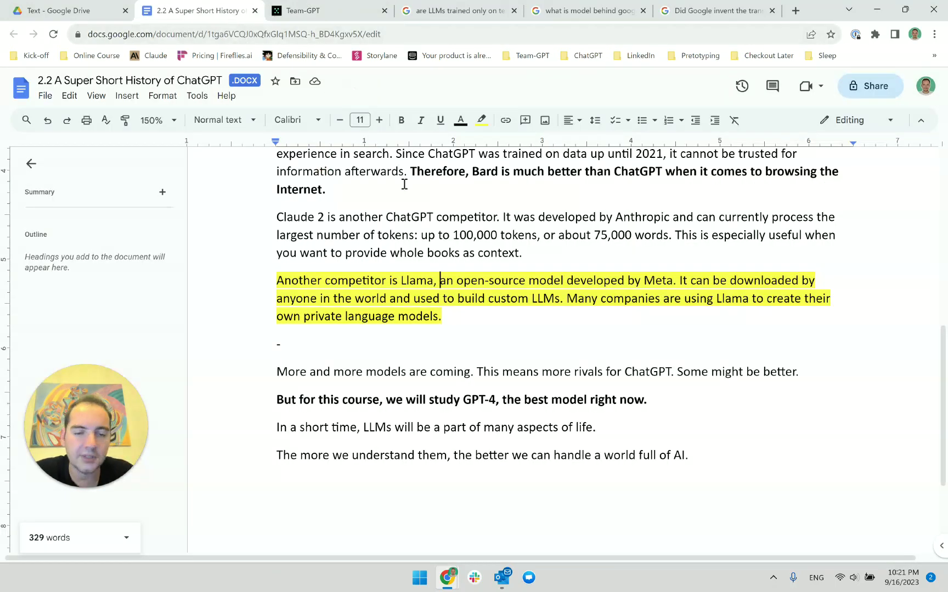
Remove the yellow highlight from the whole Llama paragraph
scroll(441, 320, "down", 3)
scroll(434, 313, "up", 3)
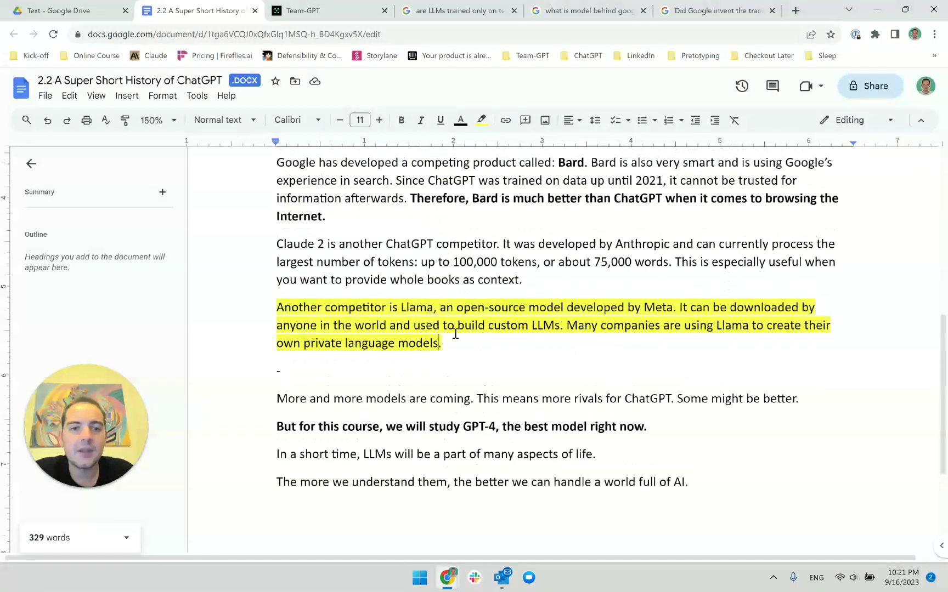
left_click_drag(461, 350, 279, 307)
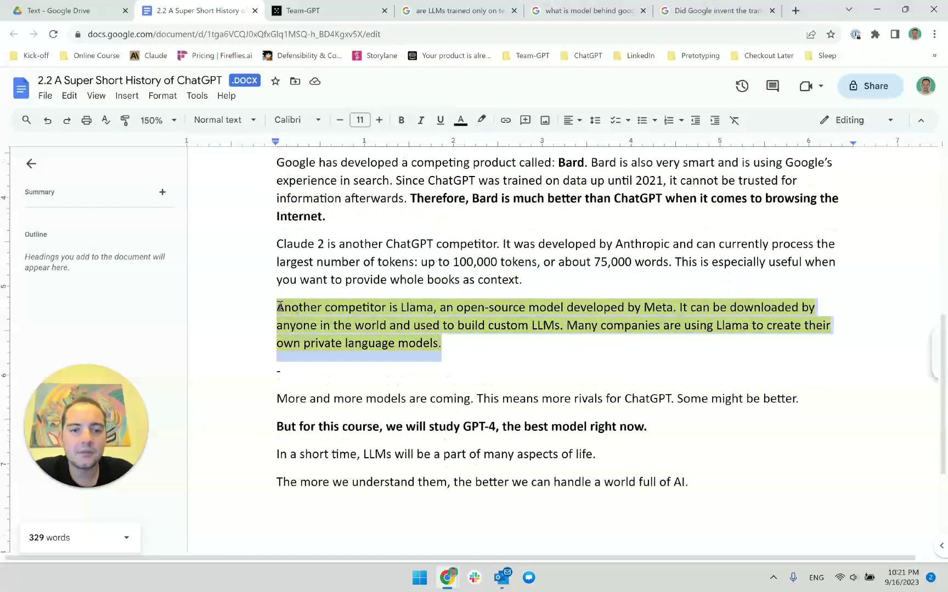
left_click(481, 124)
left_click(502, 144)
left_click(500, 343)
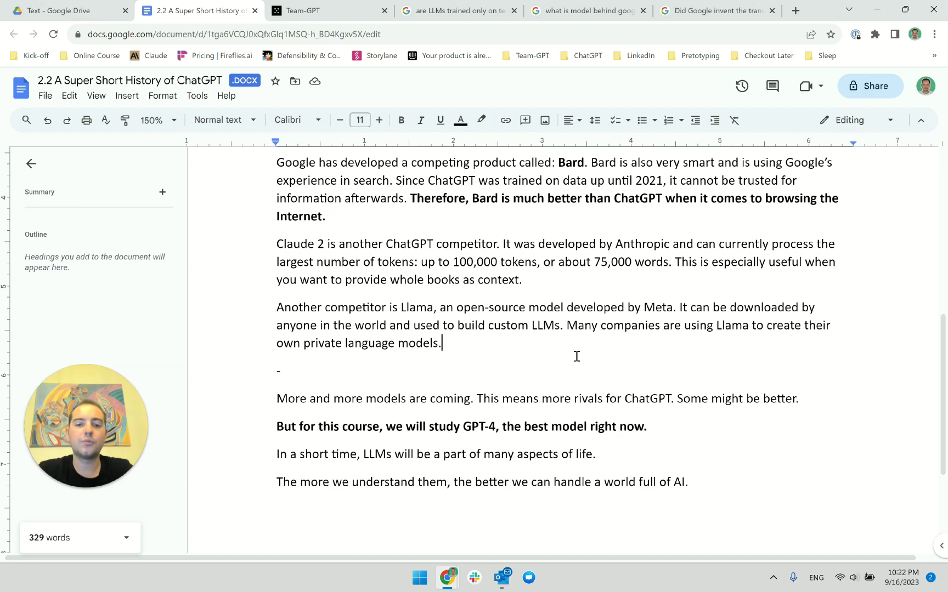
Try "your own" instead of "custom" before LLMs in the Llama paragraph, and put "custom" back
type("your own")
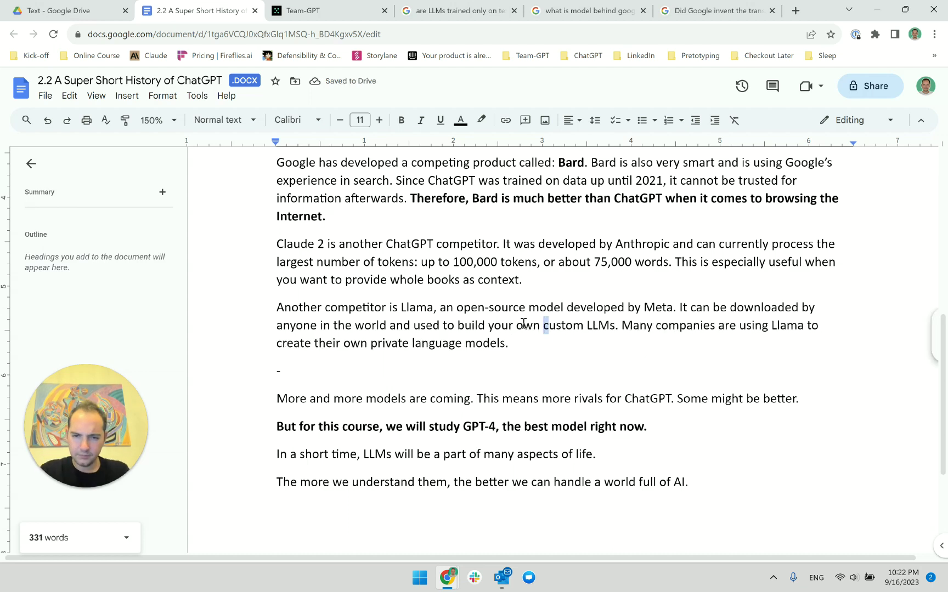
key("BackSpace")
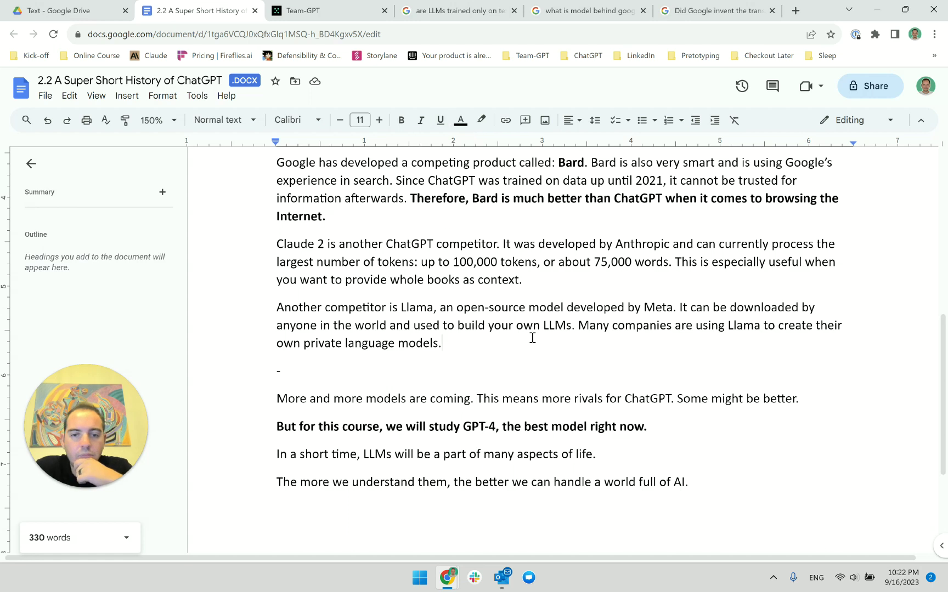
key("BackSpace")
key("BackSpace")
key("BackSpace")
key("BackSpace")
key("BackSpace")
key("BackSpace")
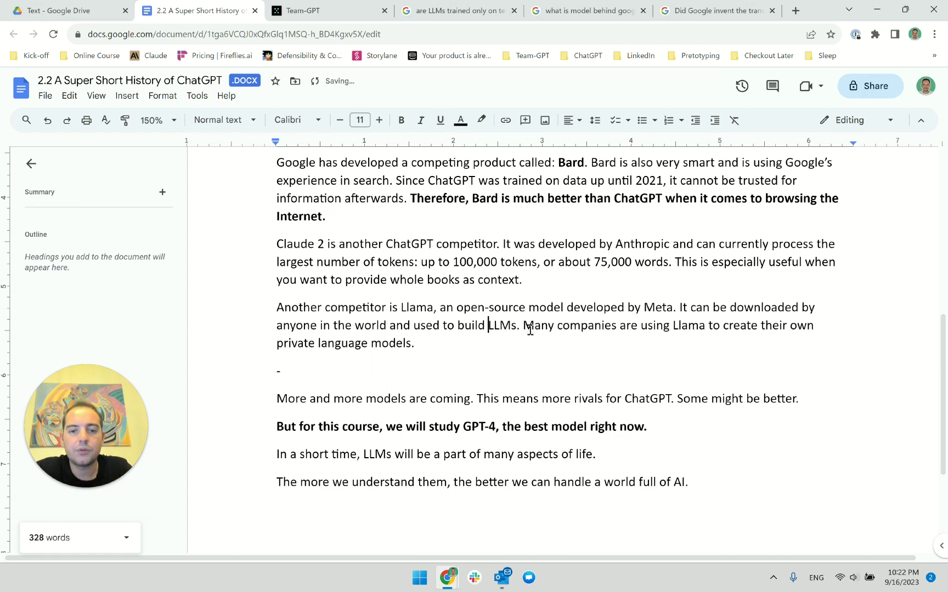
type("custom")
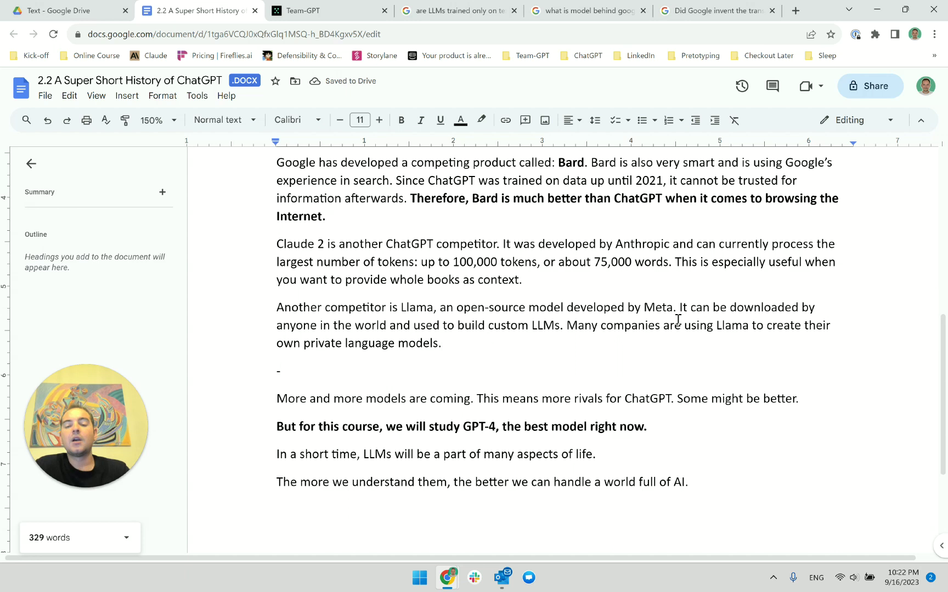
Reread the Llama paragraph's sentence on building custom LLMs and the closing lines of the document
left_click_drag(625, 316, 513, 329)
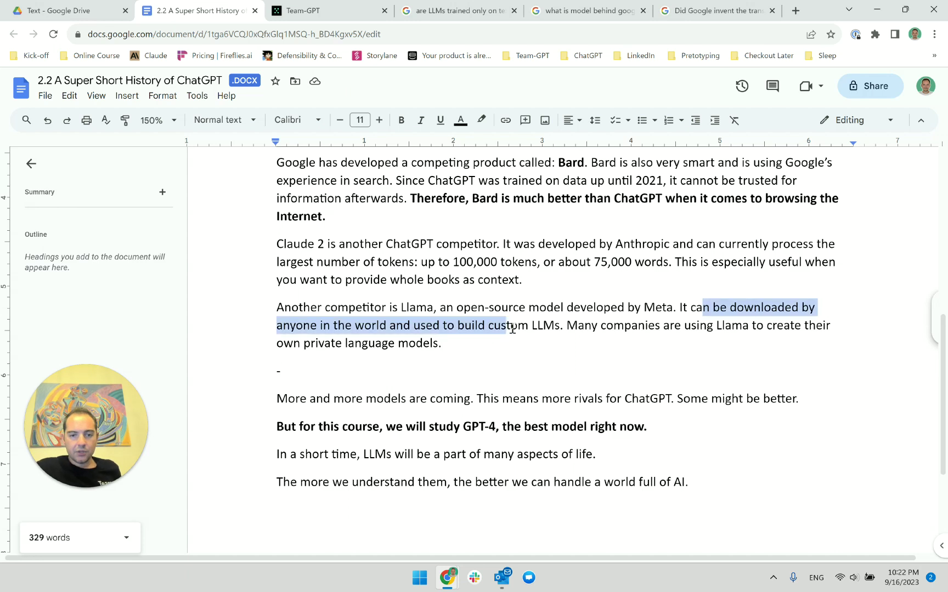
left_click(572, 329)
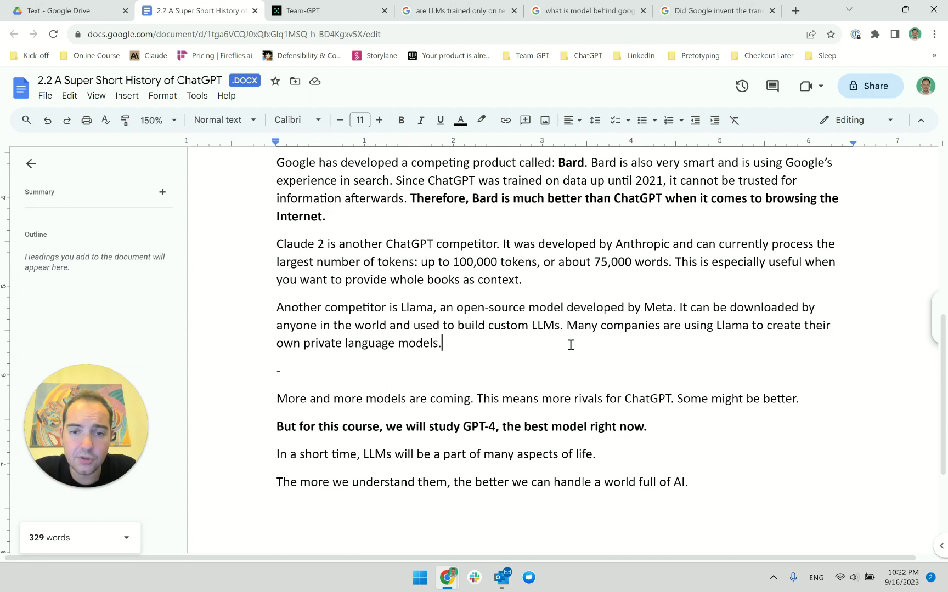
scroll(570, 345, "down", 1)
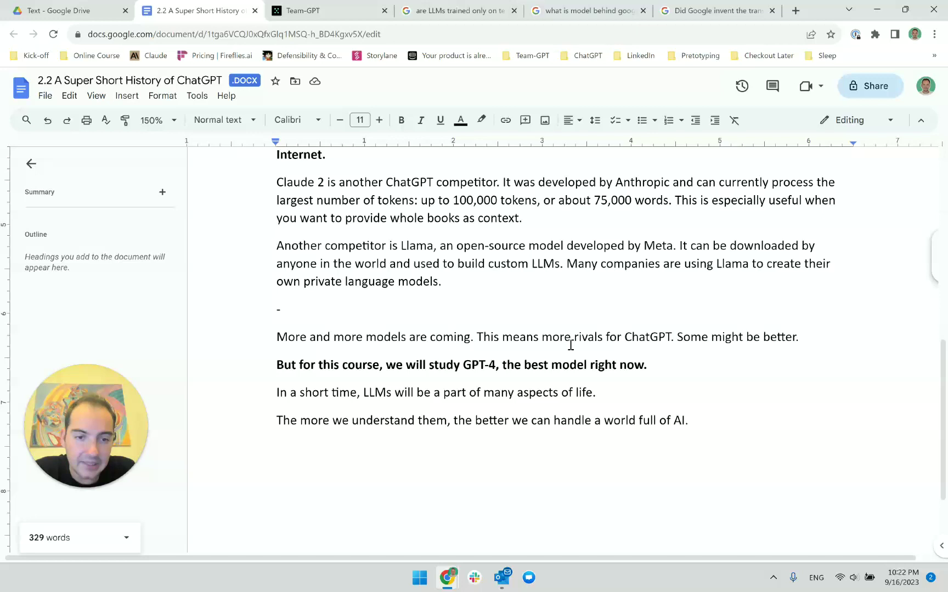
left_click(532, 283)
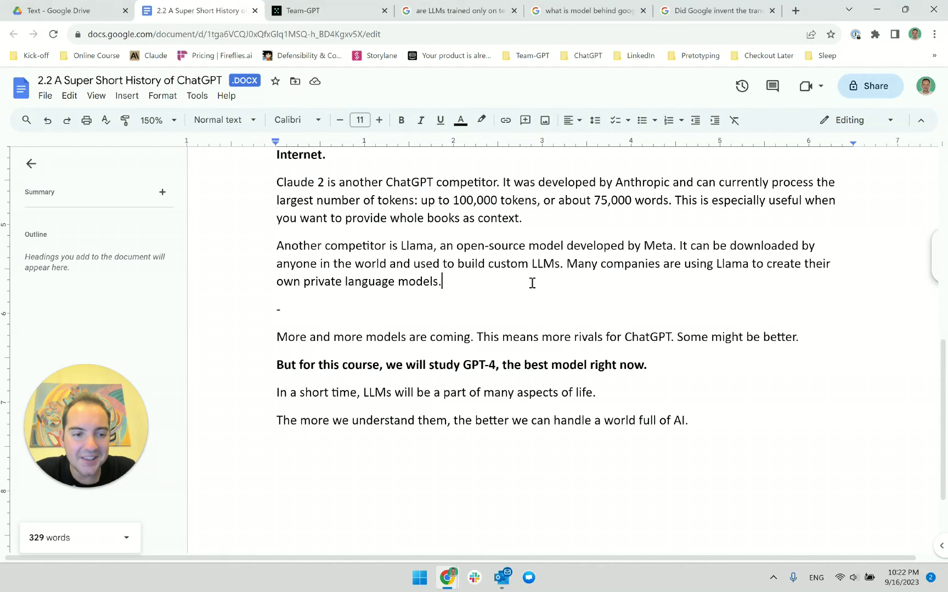
scroll(516, 338, "down", 1)
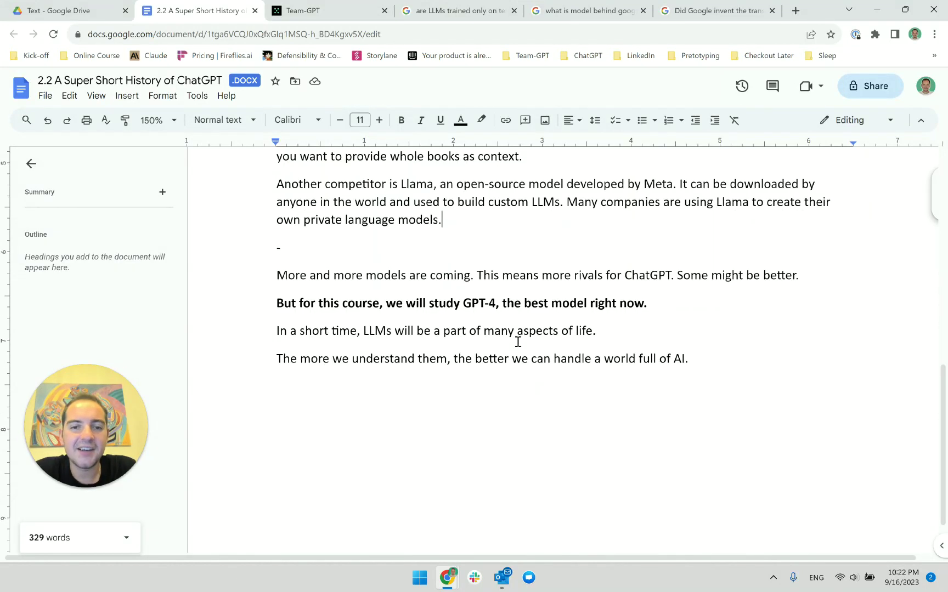
scroll(518, 340, "up", 1)
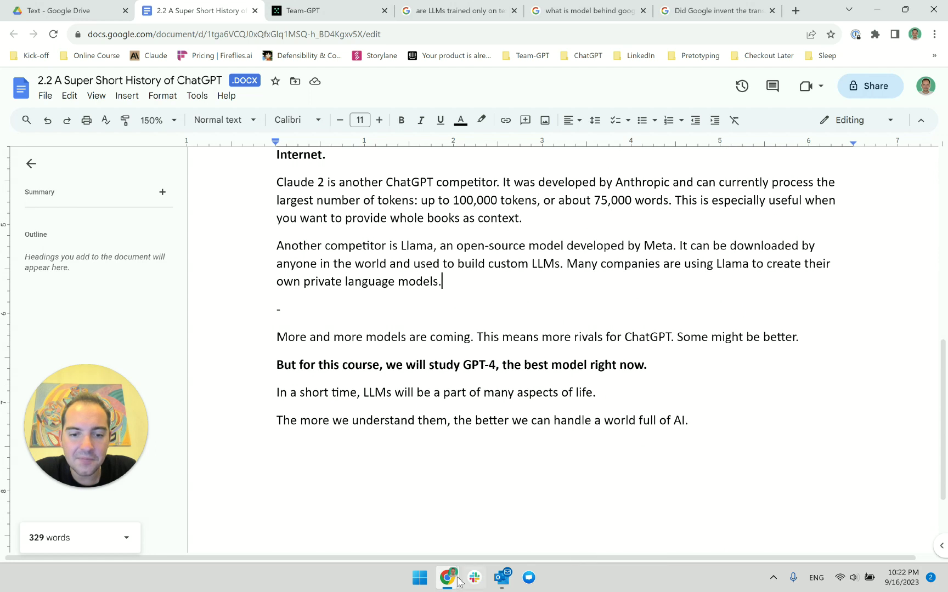
Switch to the "ChatGPT for Work" spreadsheet to look over the Syllabus sheet and return to the Google Docs document
left_click(576, 511)
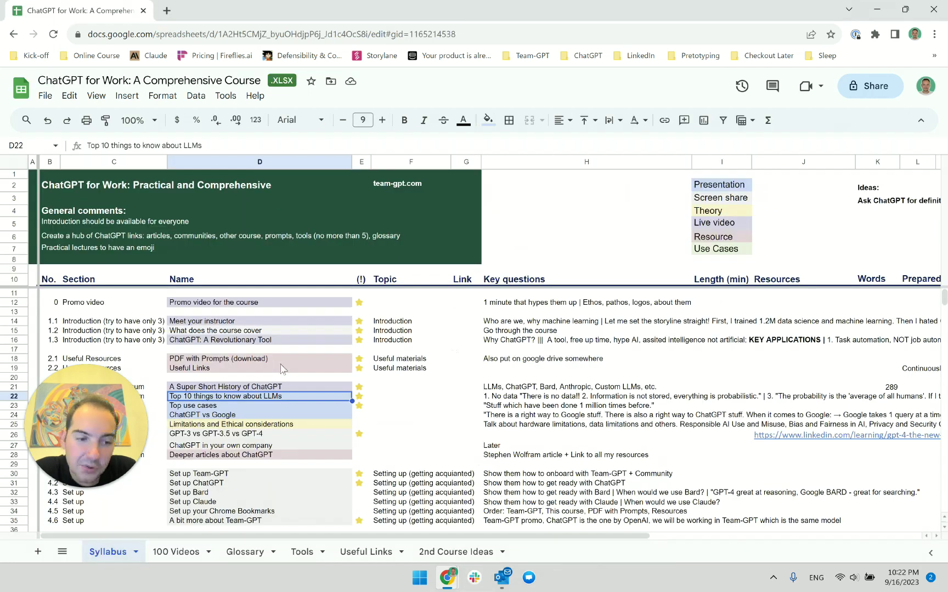
scroll(281, 369, "down", 10)
scroll(282, 368, "up", 10)
key("alt+Tab")
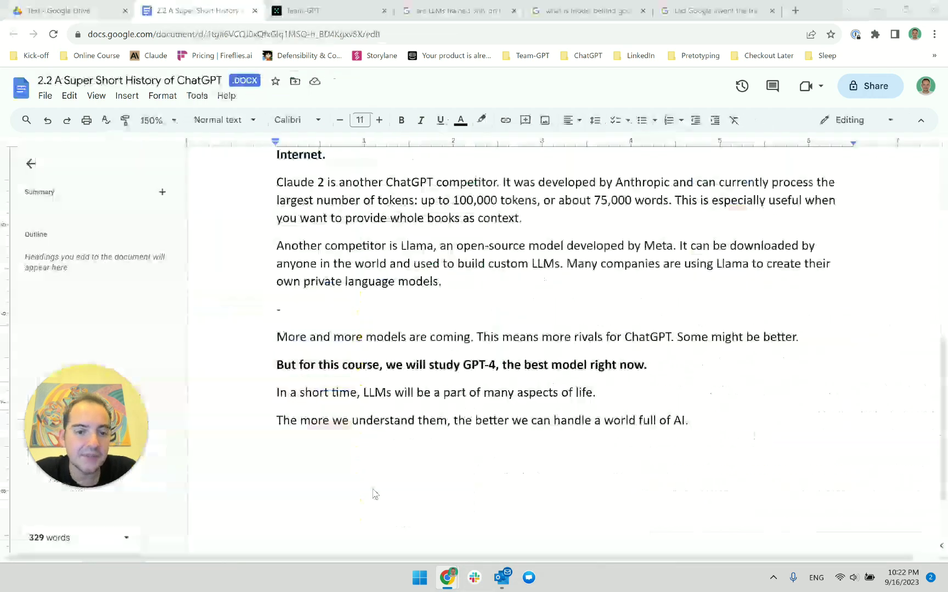
left_click(485, 348)
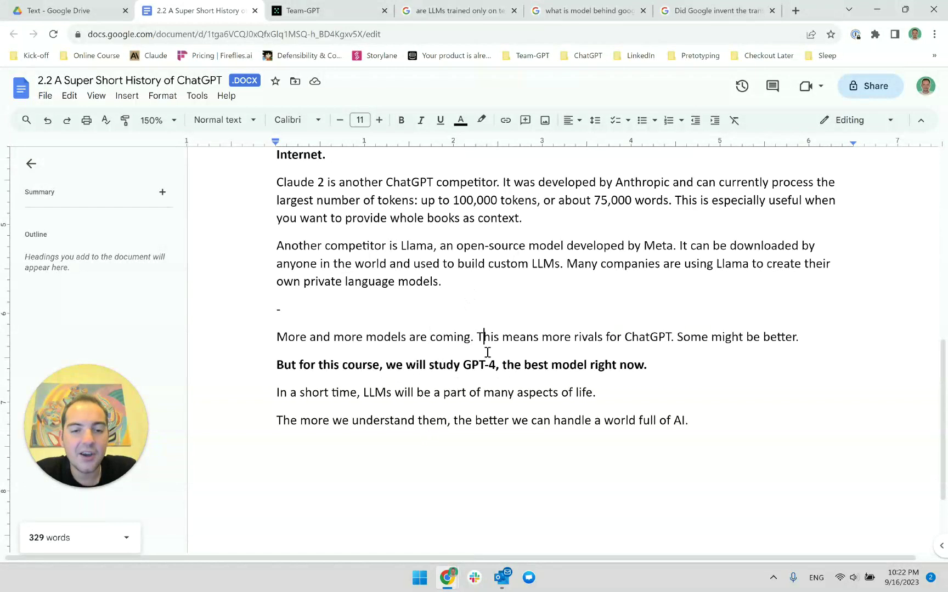
left_click(562, 294)
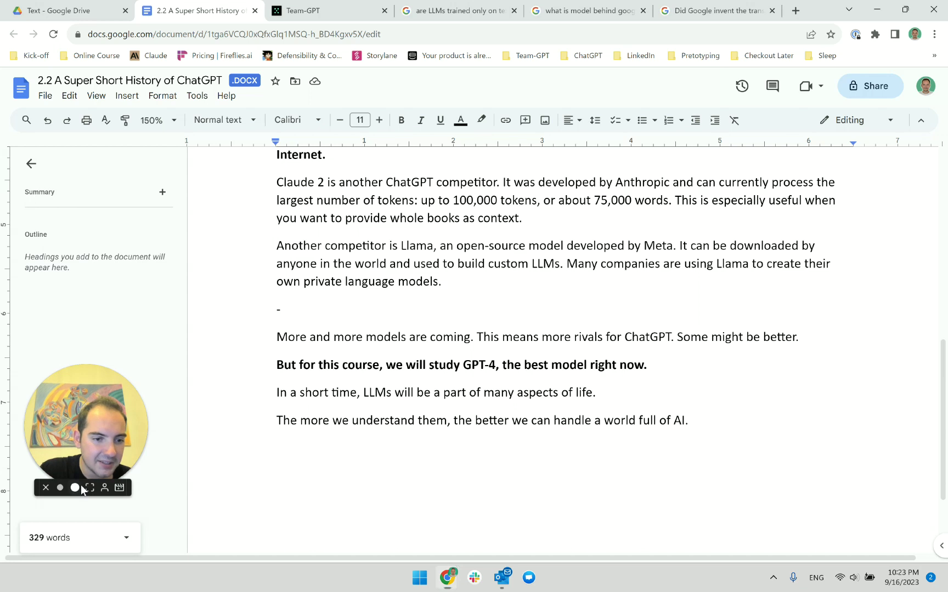
left_click(80, 486)
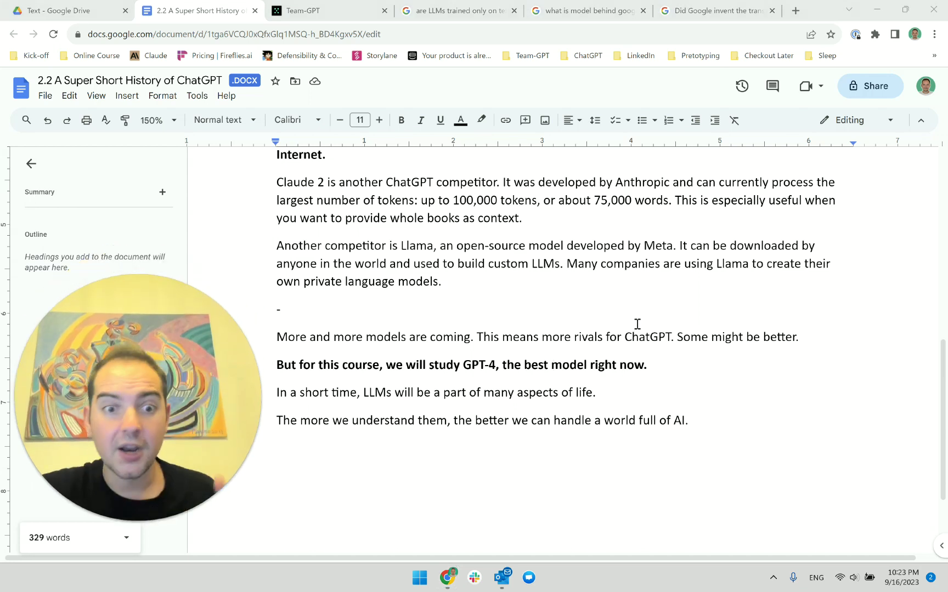
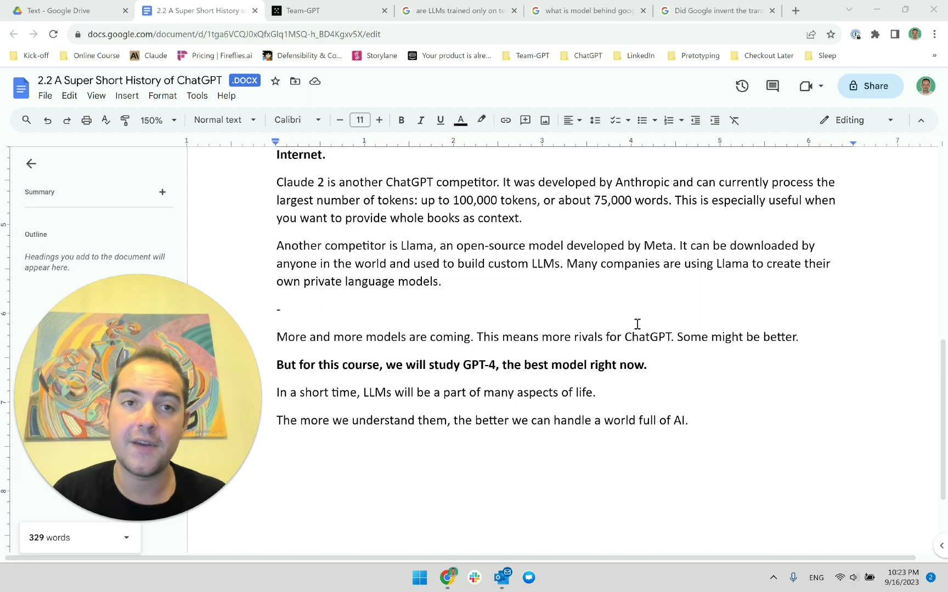
left_click(763, 447)
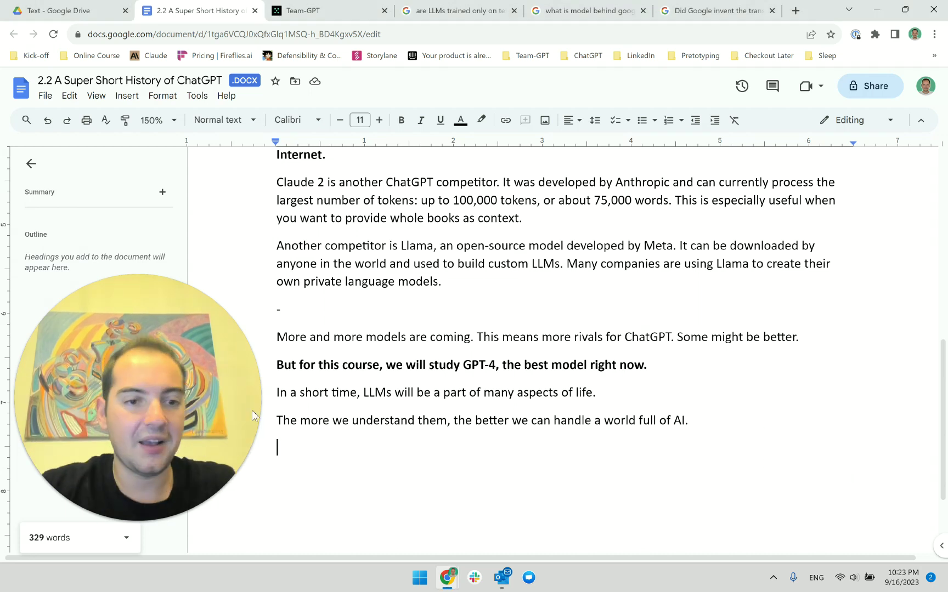
mouse_move(51, 516)
left_click(112, 522)
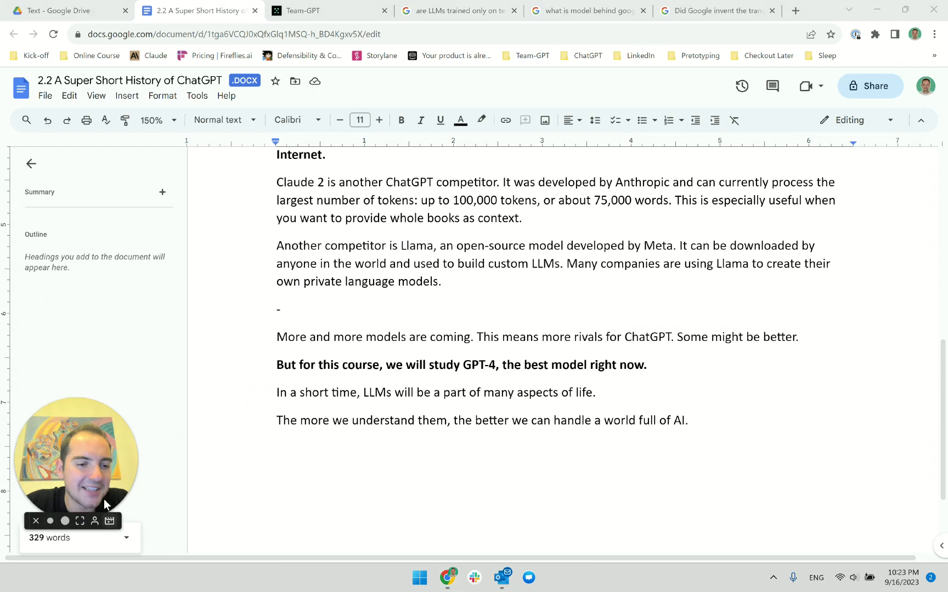
left_click_drag(104, 499, 118, 429)
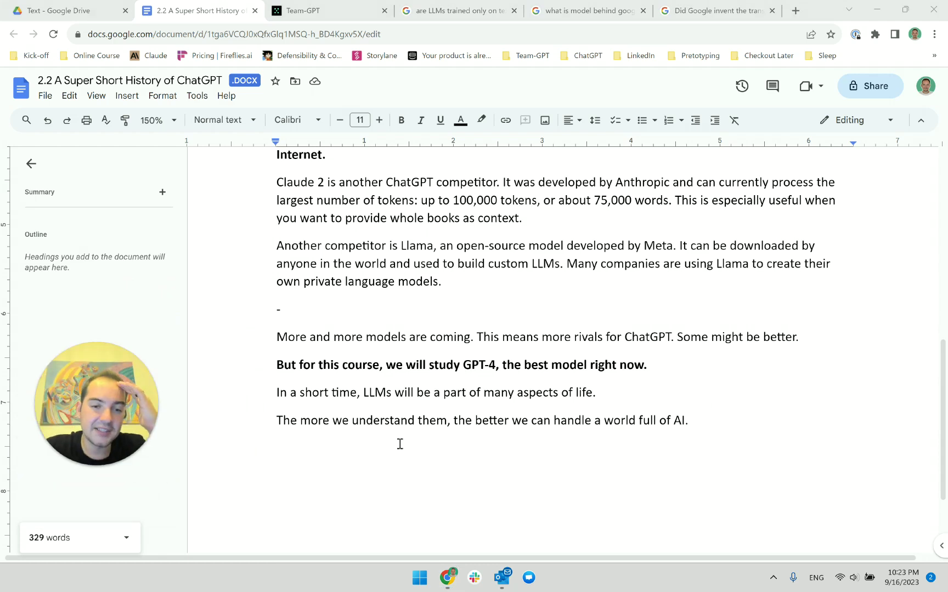
Skim the whole lecture text once more, from the opening LLM definition to the closing lines
key("ctrl+Home")
triple_click(286, 255)
left_click(331, 258)
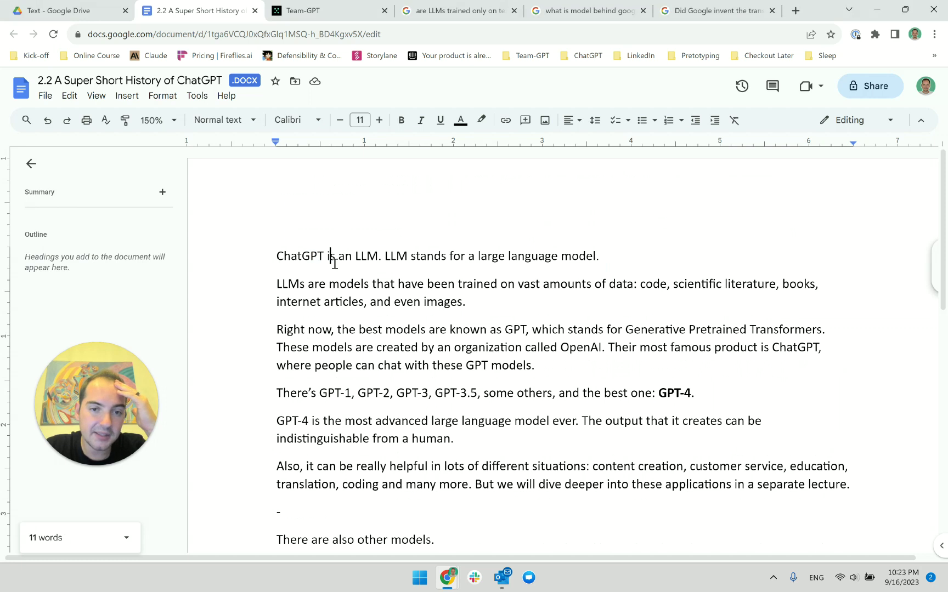
scroll(335, 264, "down", 9)
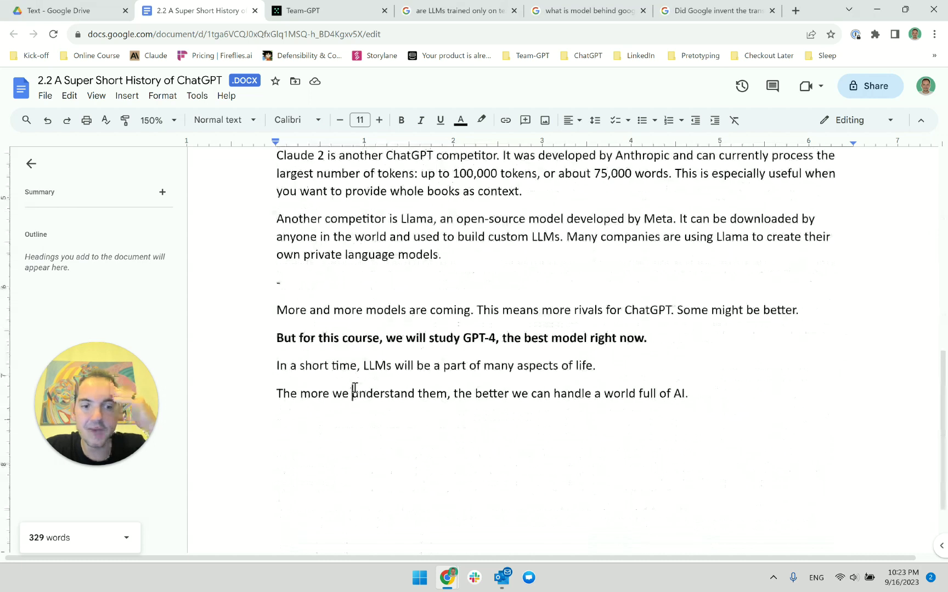
key("ctrl+Home")
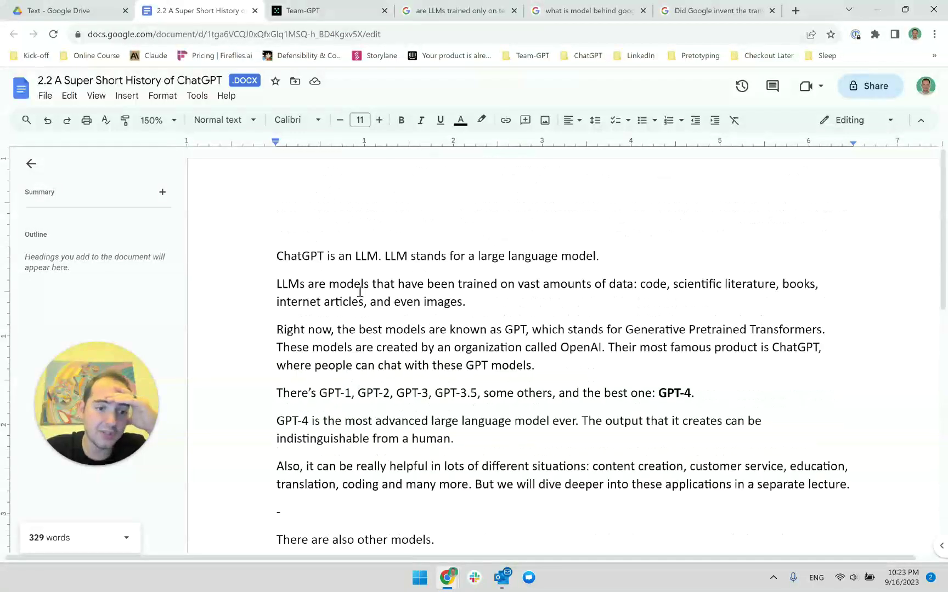
triple_click(368, 269)
left_click(369, 269)
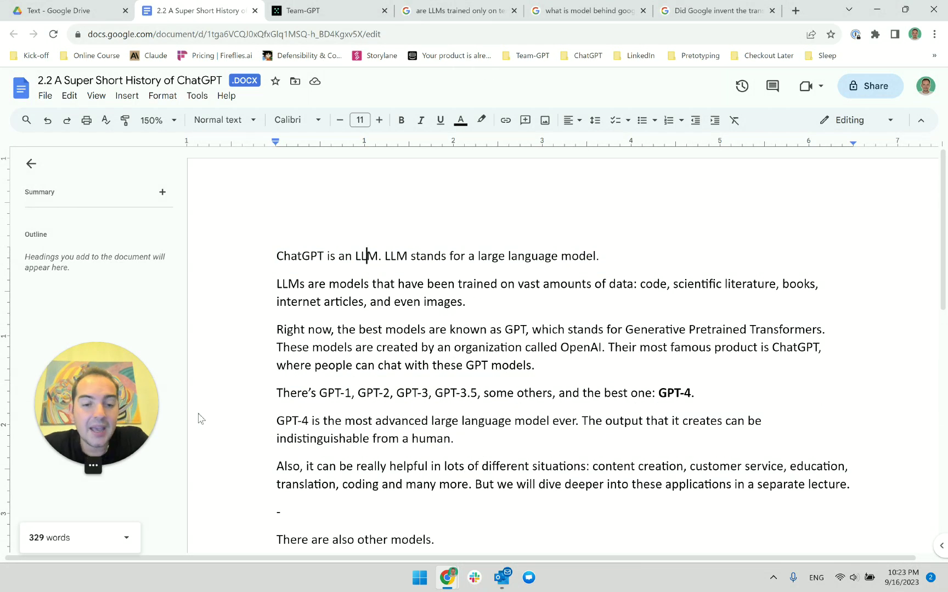
scroll(384, 357, "down", 4)
scroll(433, 271, "up", 4)
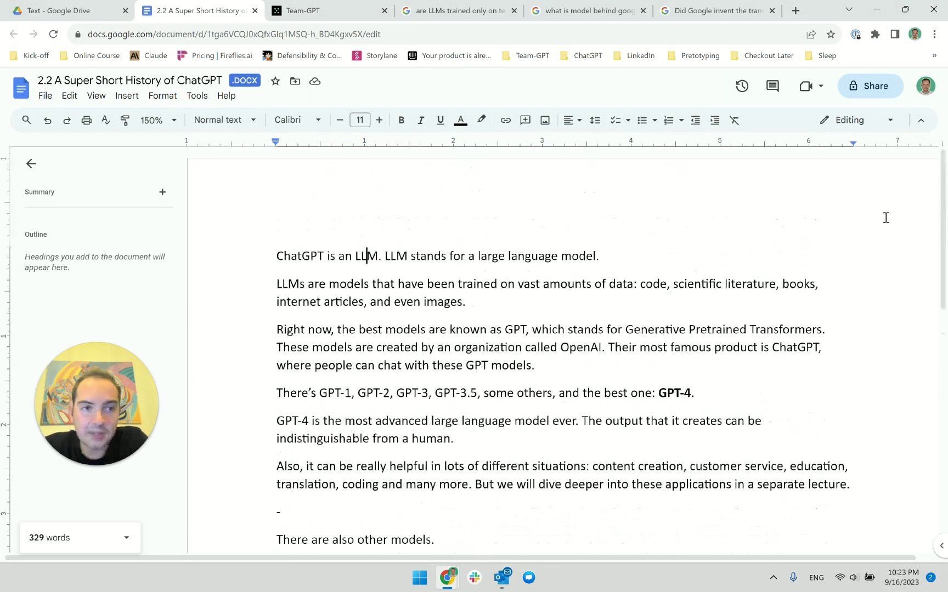
Switch to the "ChatGPT for Work" spreadsheet and select "A Super Short History of ChatGPT" in the Syllabus sheet
mouse_move(447, 578)
left_click(553, 529)
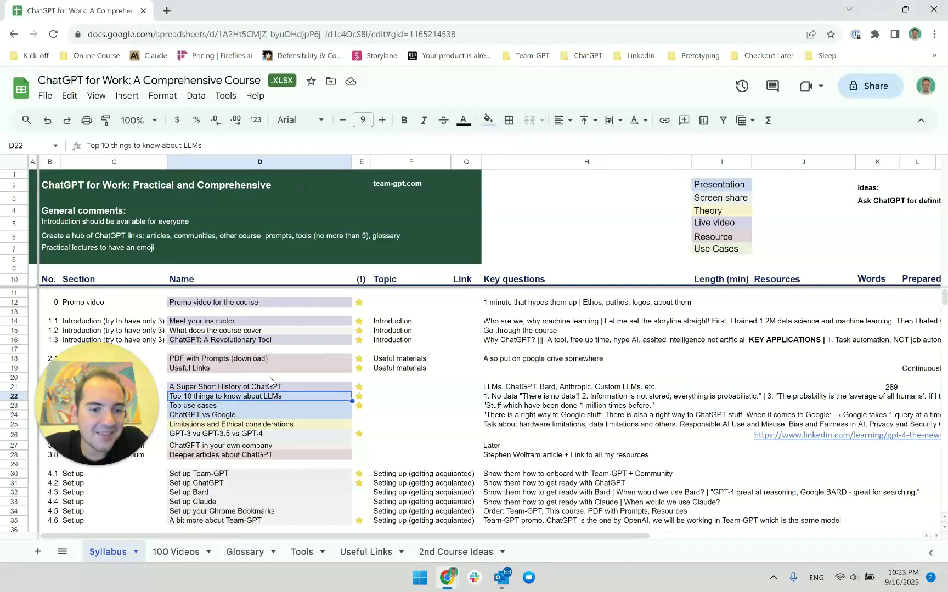
left_click_drag(99, 412, 94, 484)
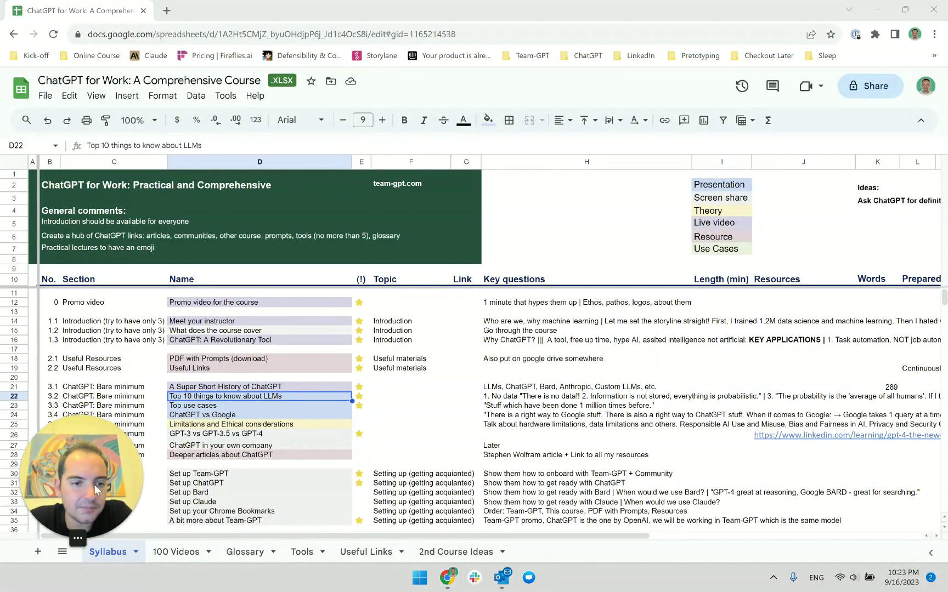
left_click(264, 387)
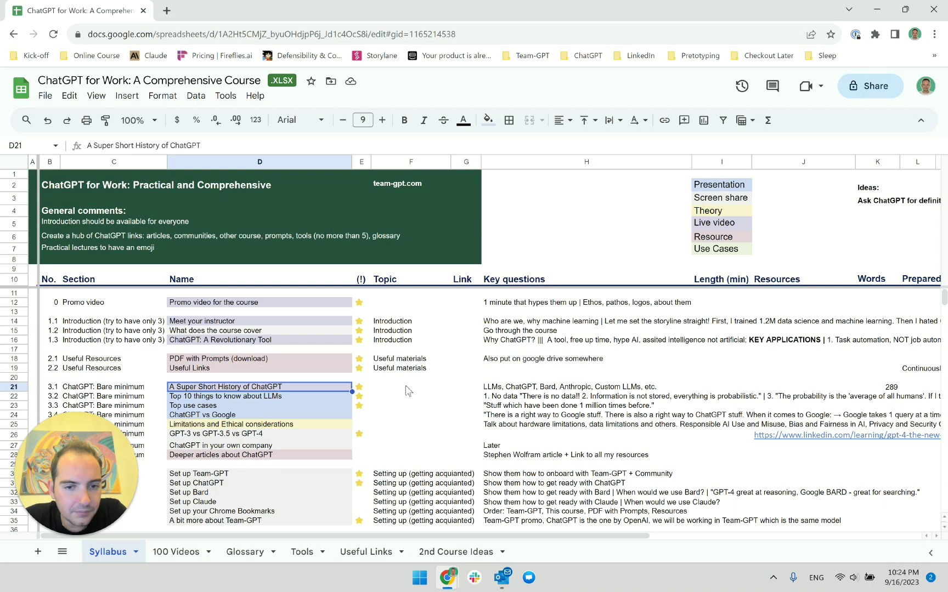
Check the document's word count and set the Words value for "A Super Short History of ChatGPT" to 329
left_click(407, 387)
key("Right")
key("Right")
key("Right")
key("Right")
key("Right")
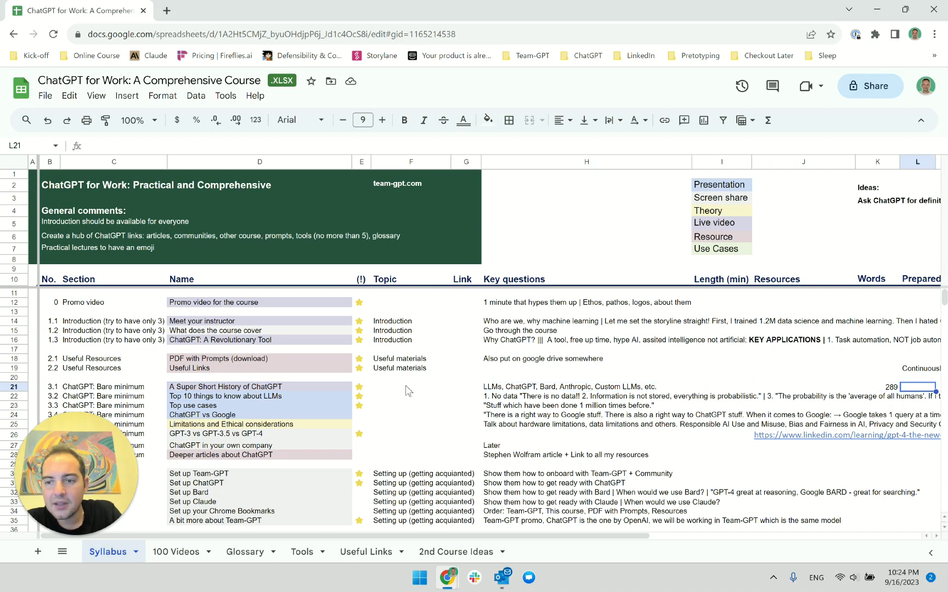
key("Left")
key("Left")
key("Left")
key("Right")
key("Right")
key("Right")
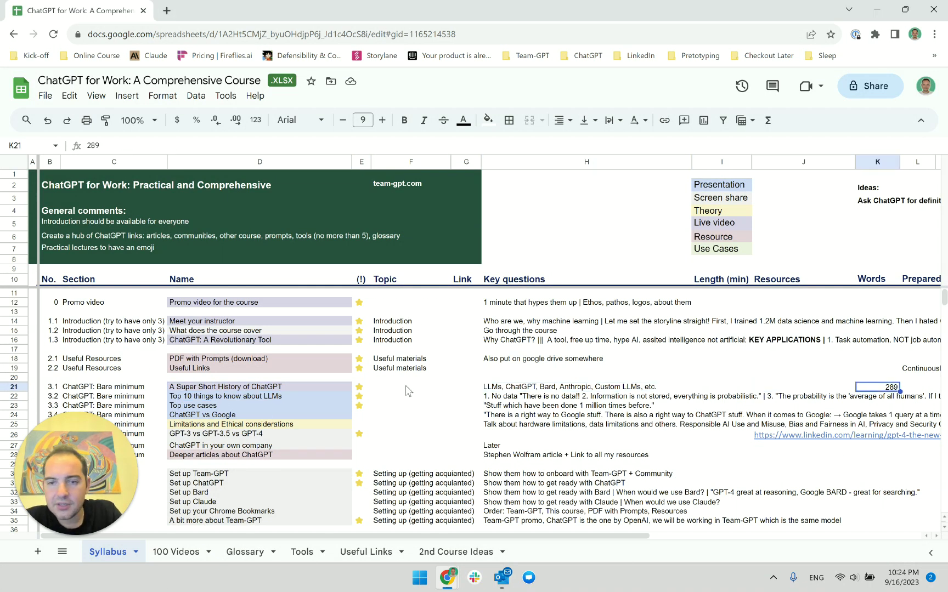
key("alt+Tab")
key("alt+Tab")
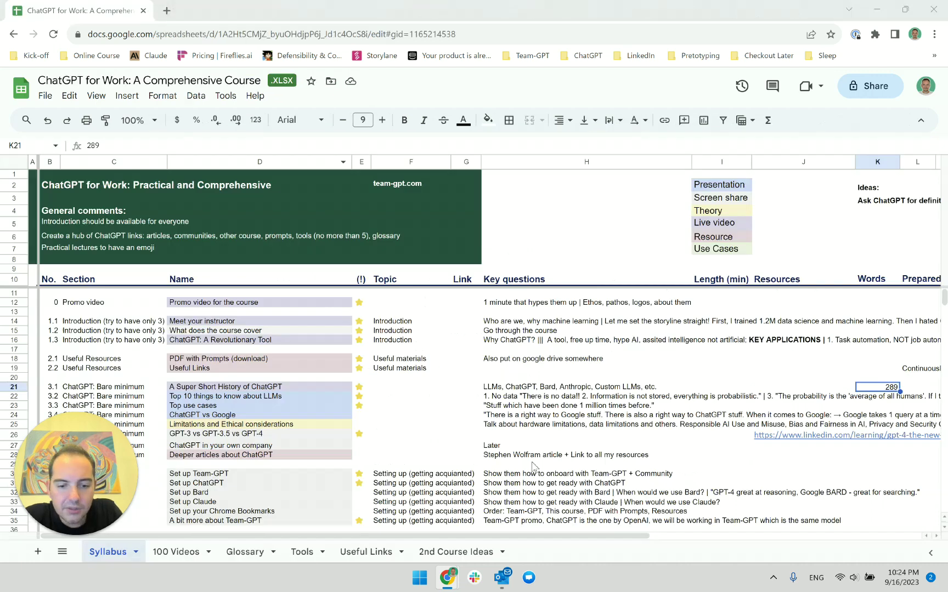
type("329")
key("Tab")
key("Right")
key("Right")
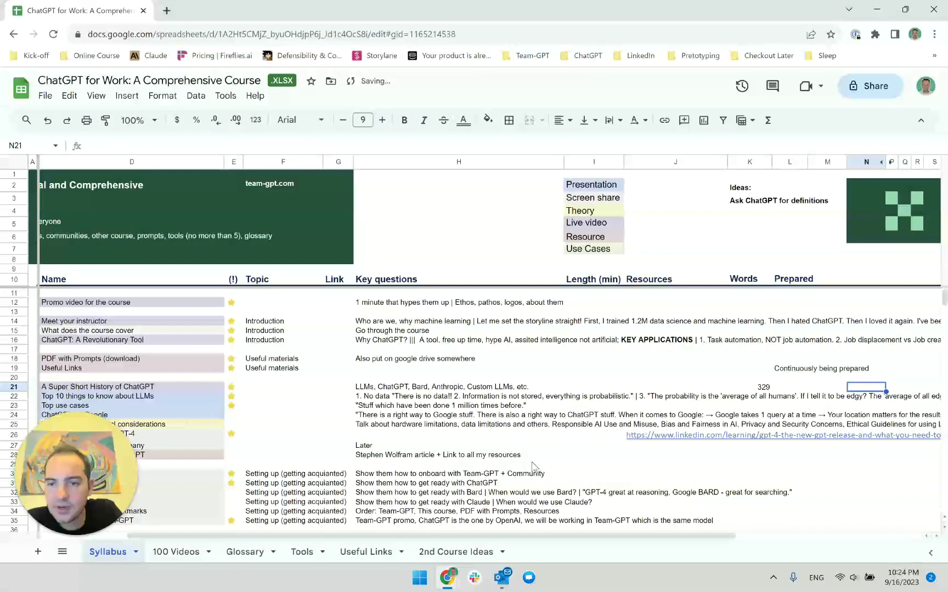
key("Left")
key("Left")
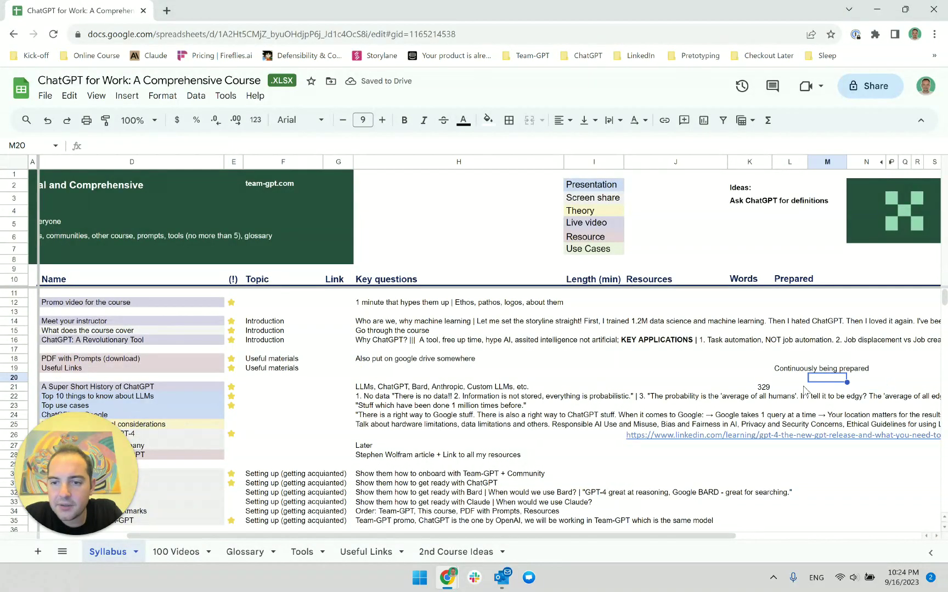
Fill the Prepared cell of "A Super Short History of ChatGPT" with the custom green colour
left_click(488, 119)
left_click(549, 198)
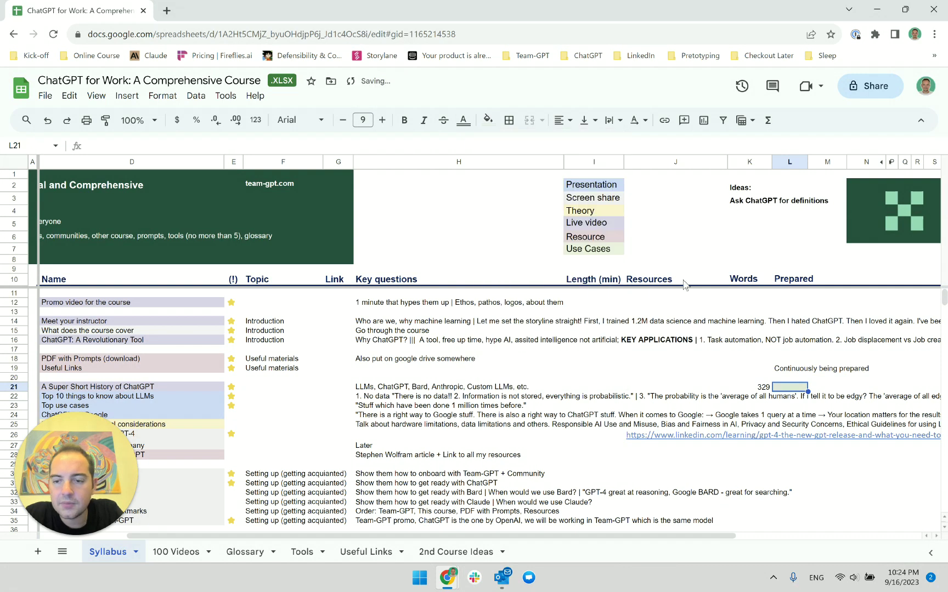
left_click(487, 119)
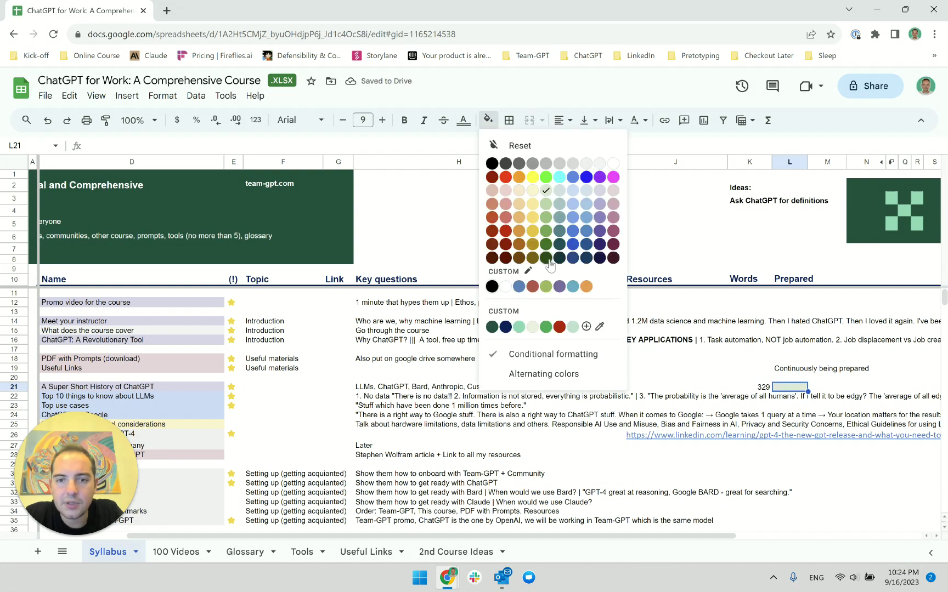
left_click(544, 328)
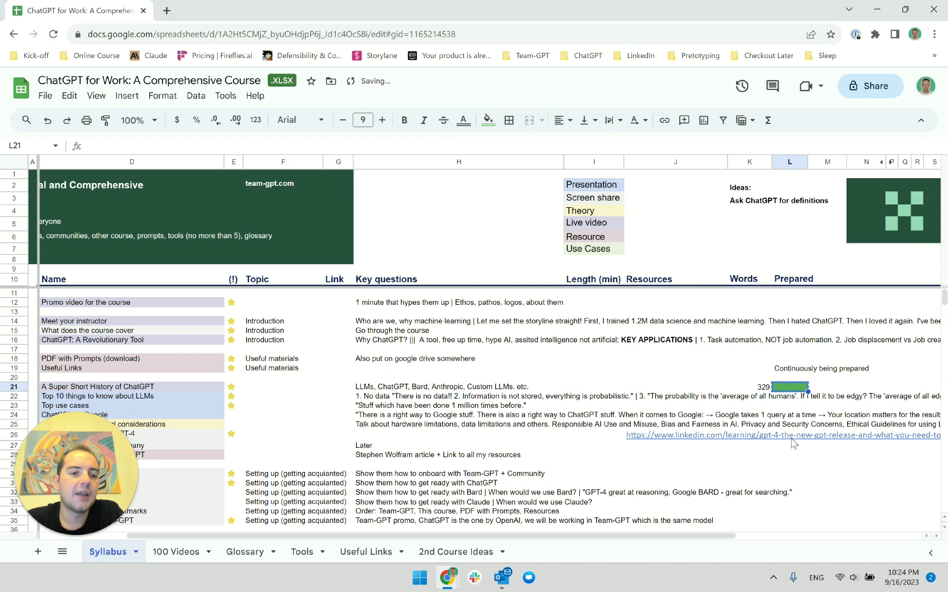
Look through the remaining sections of the Syllabus sheet down to its last rows and back up towards the "Creating this course" lectures
scroll(497, 467, "down", 20)
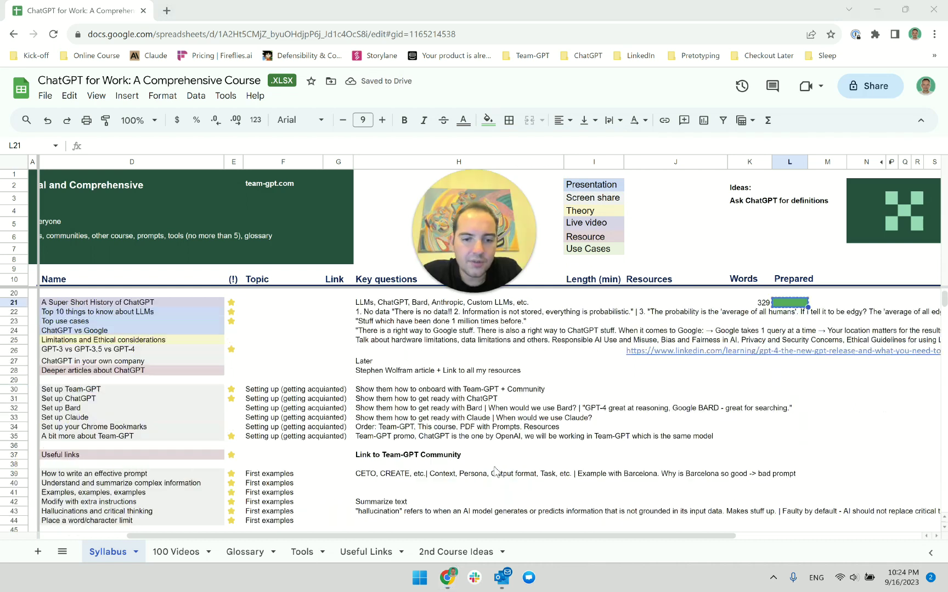
scroll(497, 466, "down", 12)
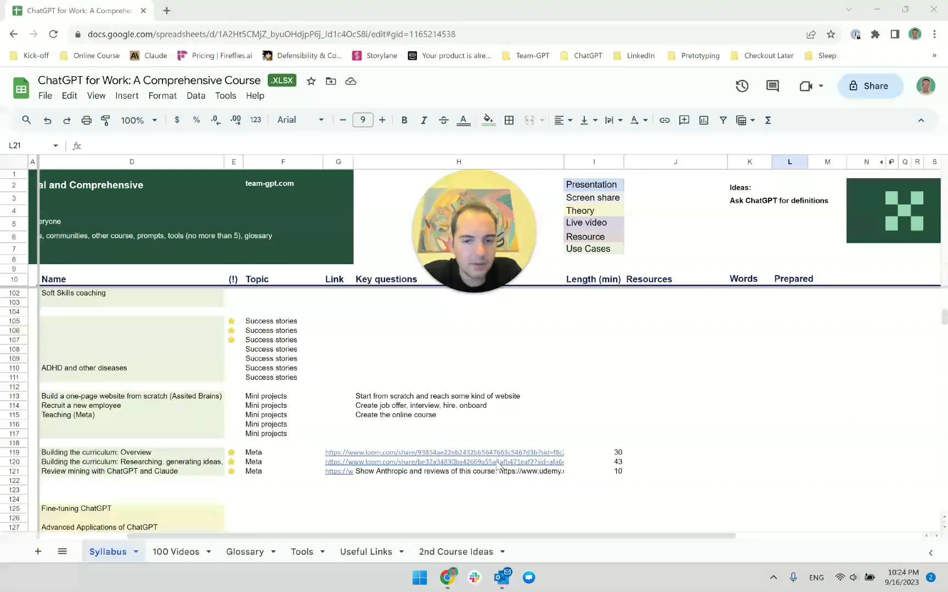
left_click(313, 388)
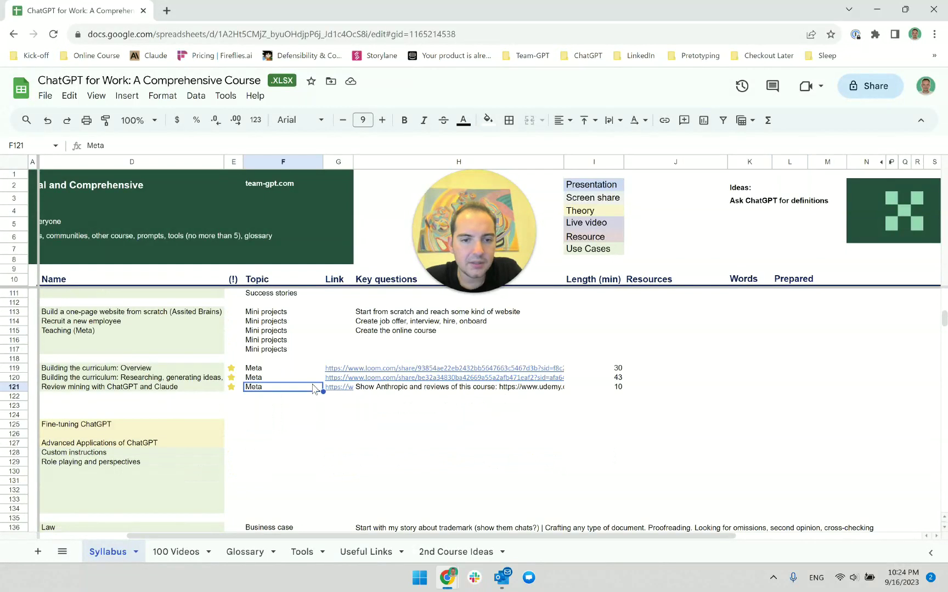
key("Page_Down")
key("Down")
key("Down")
key("Down")
key("Right")
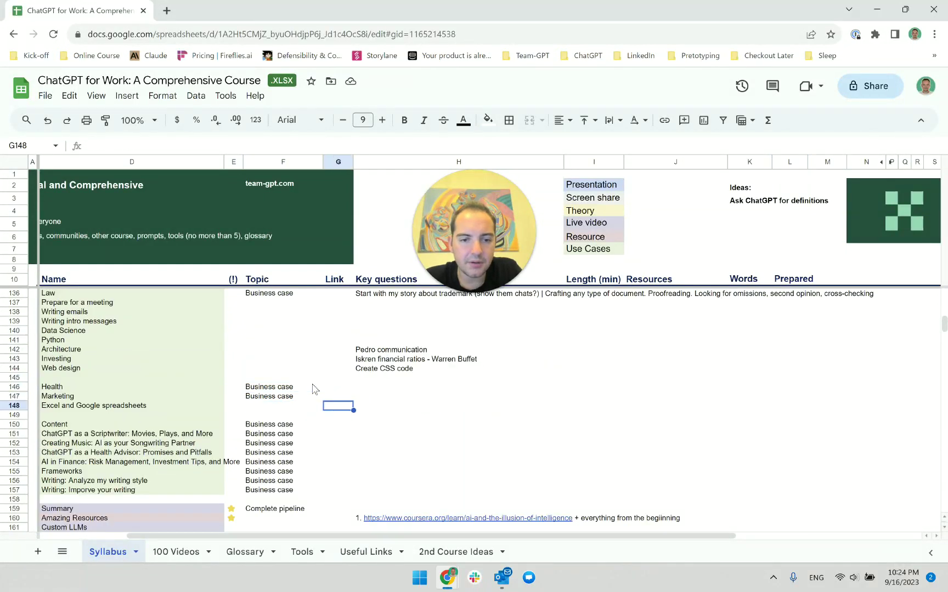
key("Right")
key("ctrl+Down")
key("Down")
key("Down")
key("Down")
key("Down")
key("Down")
key("Down")
key("Down")
key("Down")
key("Down")
key("Down")
key("Down")
key("Down")
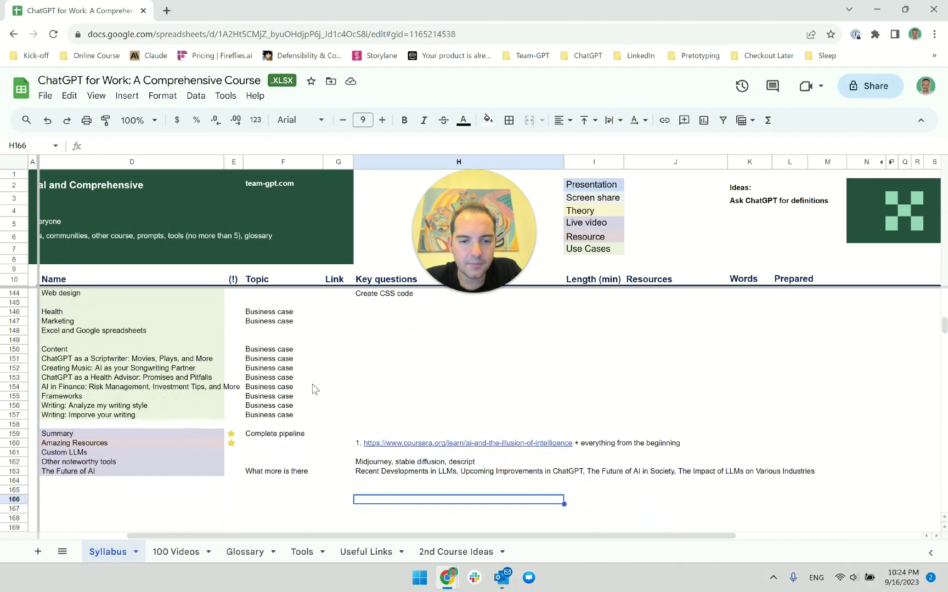
key("Up")
key("Up")
key("Up")
key("Up")
key("Up")
key("Up")
key("Up")
key("Up")
key("Up")
key("Up")
key("Up")
key("Up")
key("Up")
key("Up")
key("Up")
key("Up")
key("Up")
key("Up")
key("Up")
key("Up")
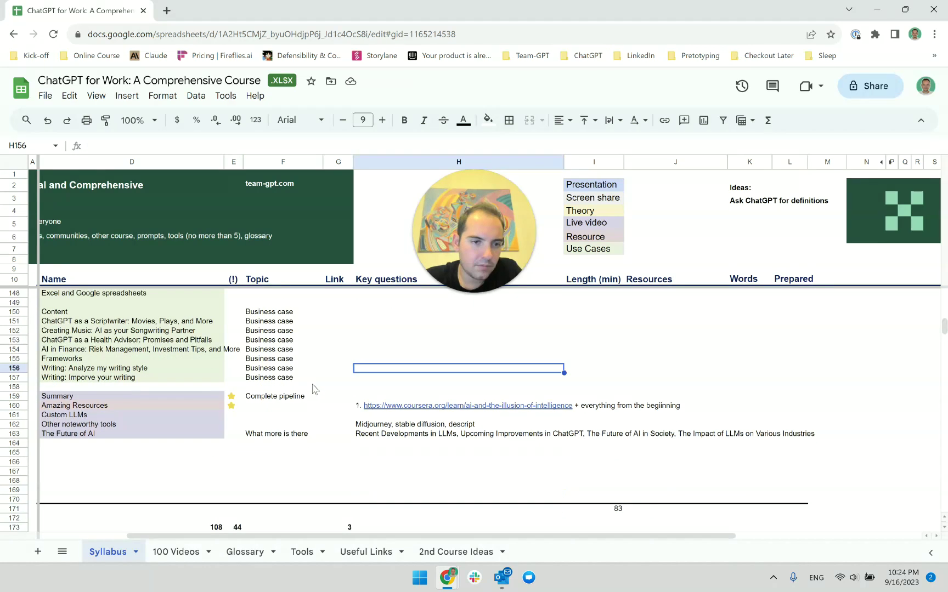
key("Up")
key("Up")
key("Up")
key("Up")
key("Up")
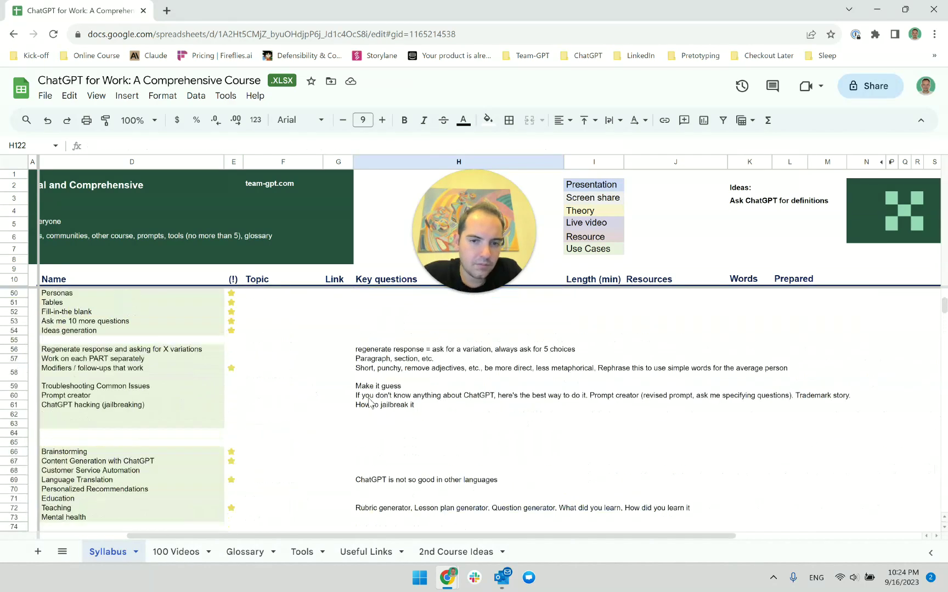
Paste the copied green Prepared cell into L118:L120, beside the "Creating this course" section
left_click(671, 418)
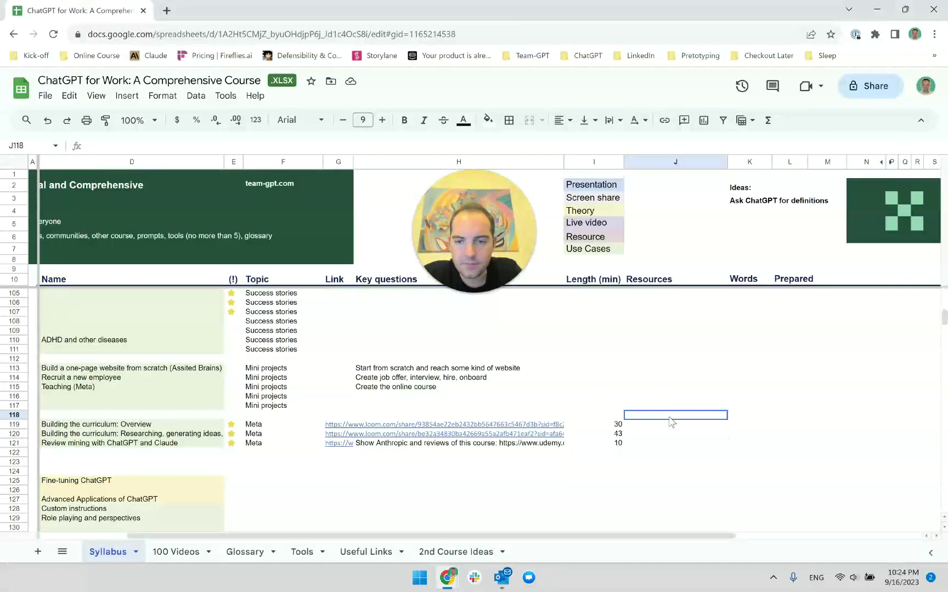
key("Right")
key("Right")
key("shift+Down")
key("shift+Down")
key("ctrl+v")
key("Down")
key("Left")
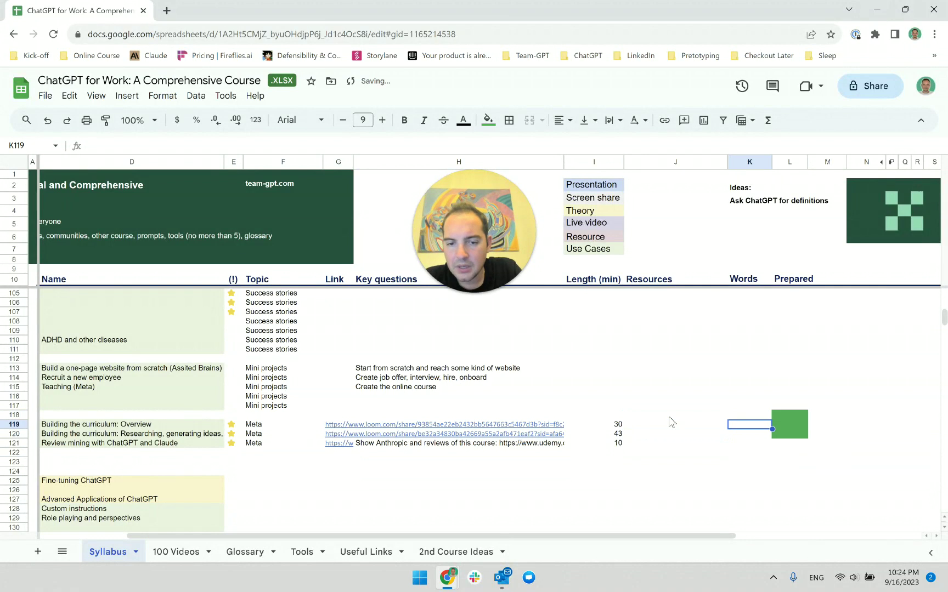
Move the green fill down one row to L119:L121, so it lines up with lectures 16.1 to 16.3
key("Left")
key("Left")
key("Right")
key("Right")
key("Right")
key("Up")
key("shift+Down")
key("shift+Down")
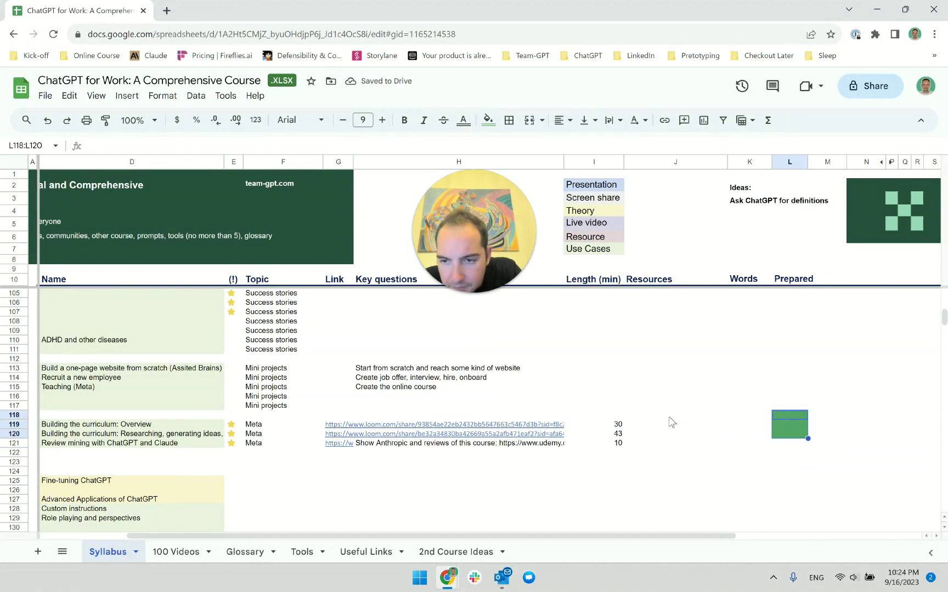
key("shift+Up")
key("Down")
key("shift+Down")
key("shift+Down")
key("ctrl+v")
Zoom the sheet to 150% and look over the names of the three "Creating this course" lectures
key("Left")
key("Left")
key("Left")
key("Left")
key("Left")
key("Left")
key("Left")
key("Left")
key("Left")
key("Left")
key("Left")
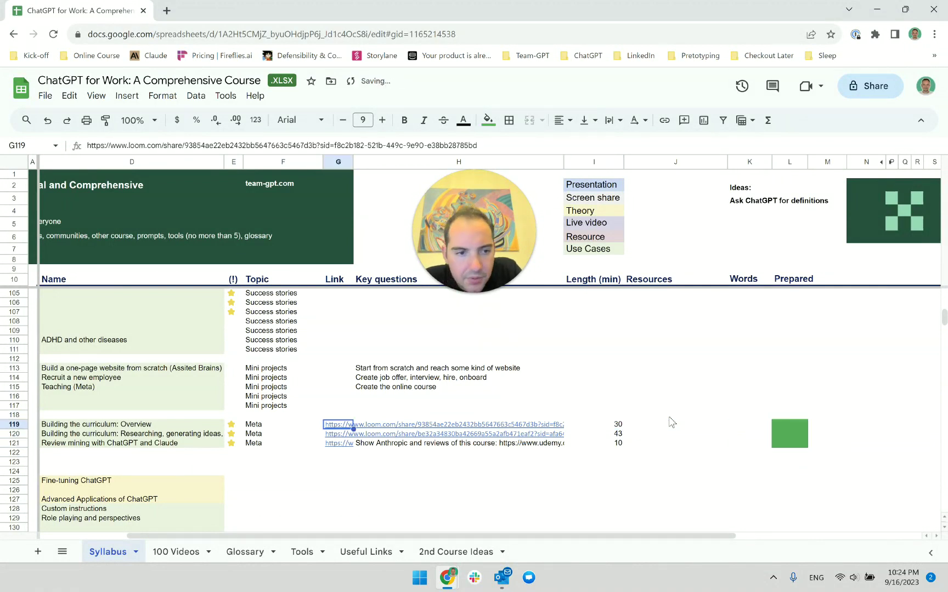
left_click(273, 426)
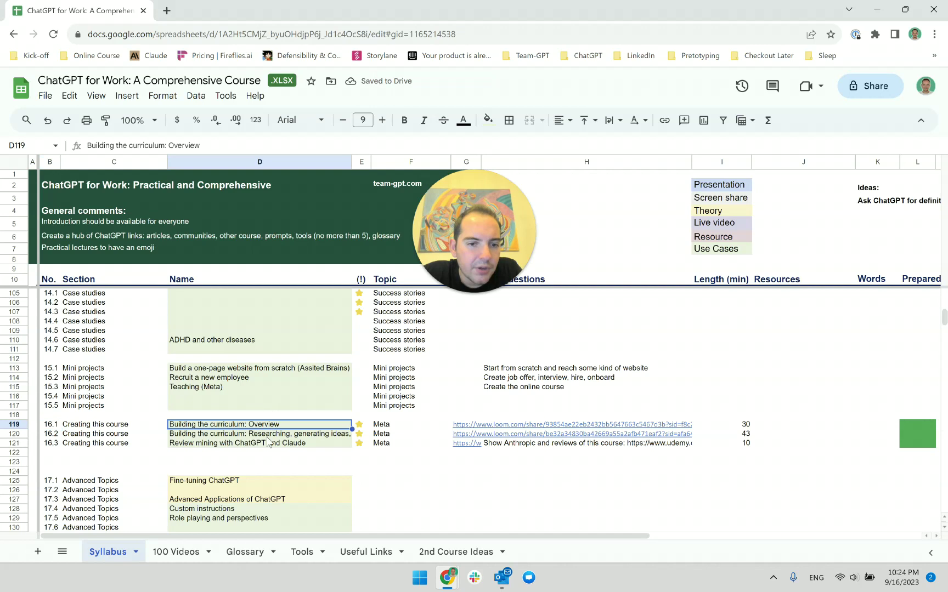
scroll(220, 384, "up", 1)
scroll(219, 384, "down", 3)
left_click(137, 120)
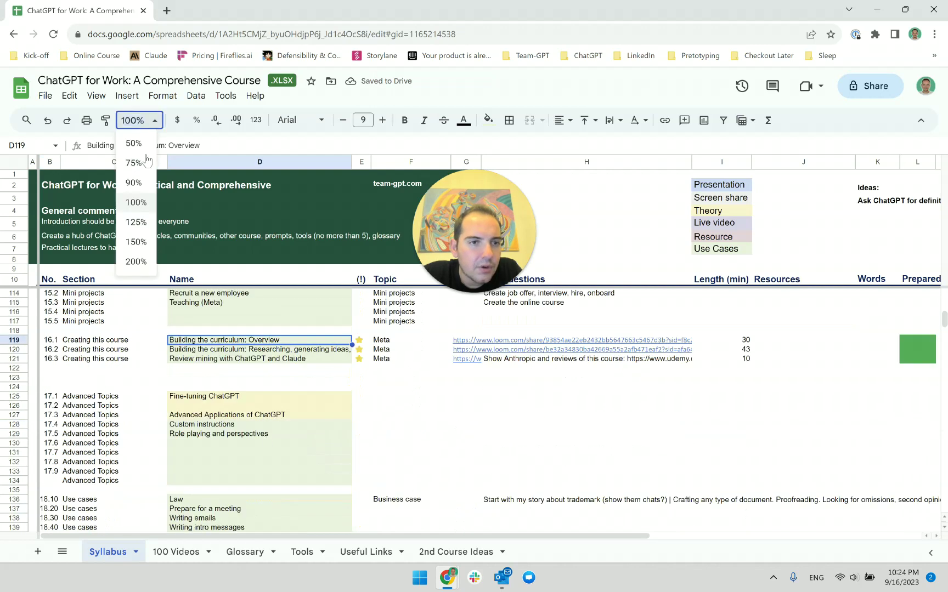
left_click(137, 241)
left_click(357, 400)
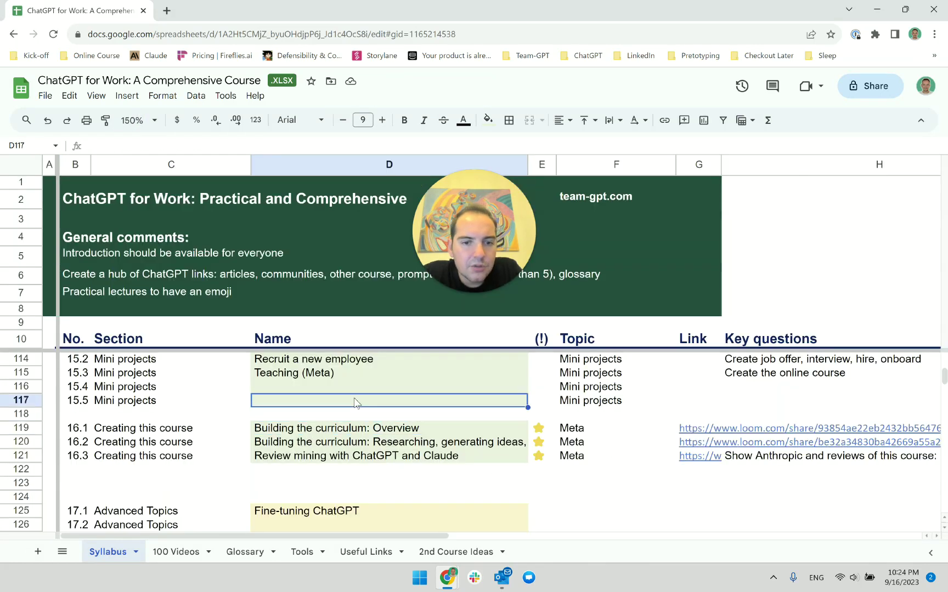
left_click(371, 430)
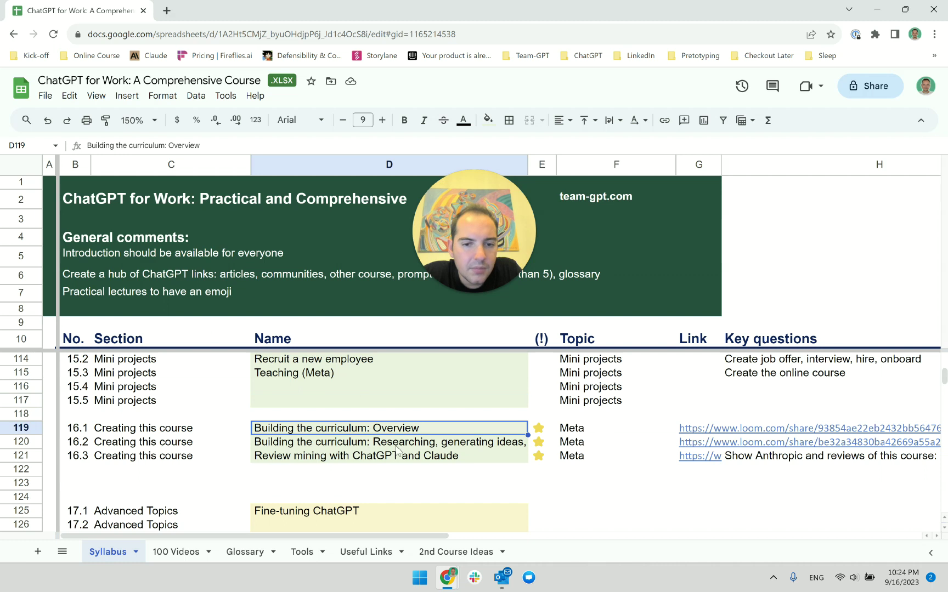
left_click(429, 446)
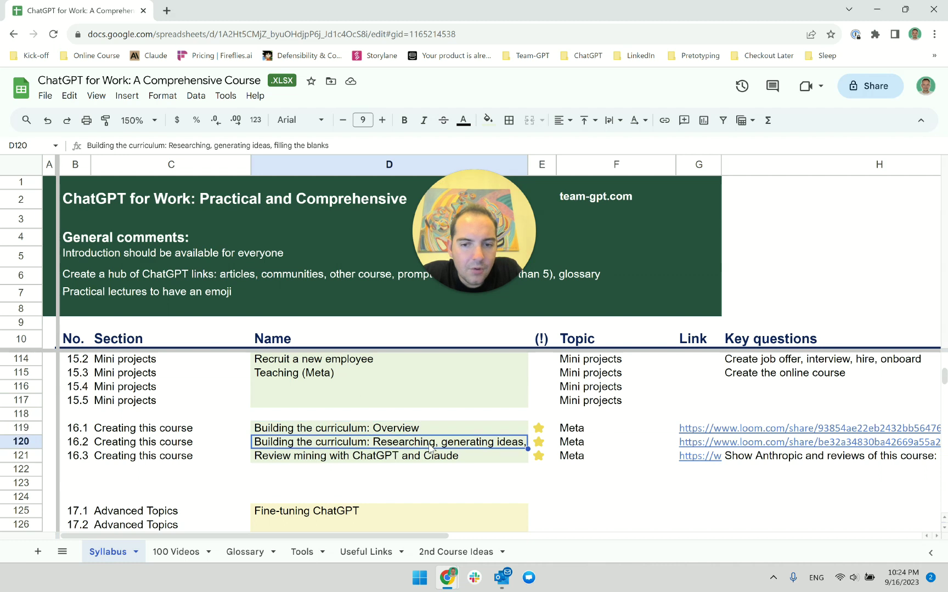
left_click(432, 459)
Add lecture number 16.4 below 16.3, with "Creating this course" as its section
left_click(82, 461)
left_click(85, 476)
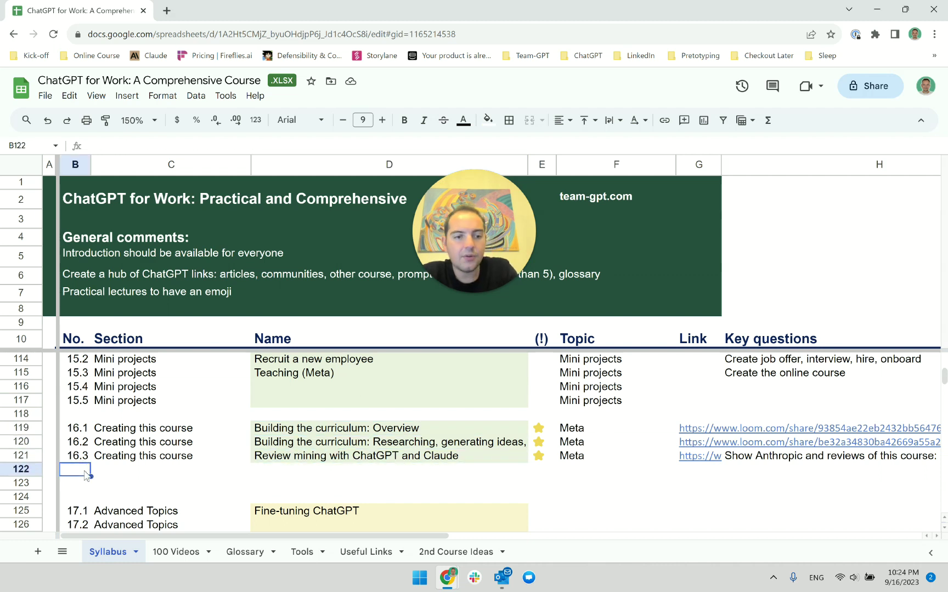
type("16.4")
key("Tab")
key("Up")
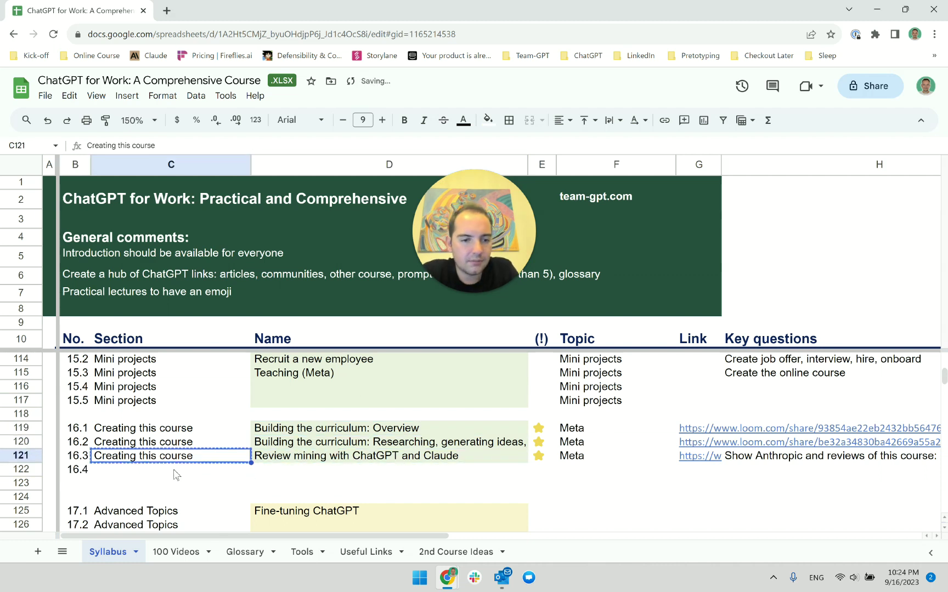
left_click(176, 475)
type("Creating this course")
key("Tab")
Copy the name, star and topic of lecture 16.3 into the row of lecture 16.4
left_click(538, 461)
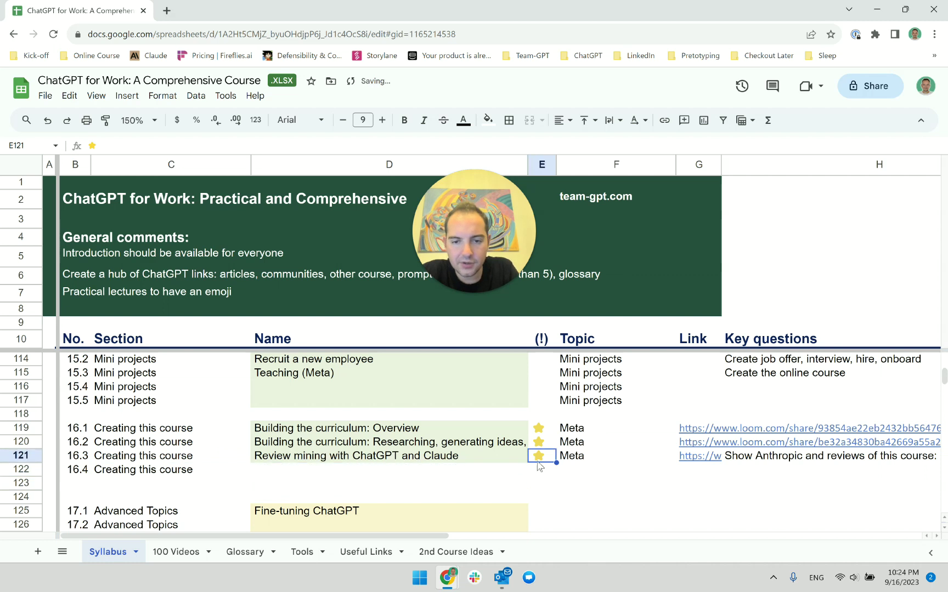
key("Left")
key("shift+Right")
key("shift+Right")
key("ctrl+c")
left_click(520, 467)
key("ctrl+v")
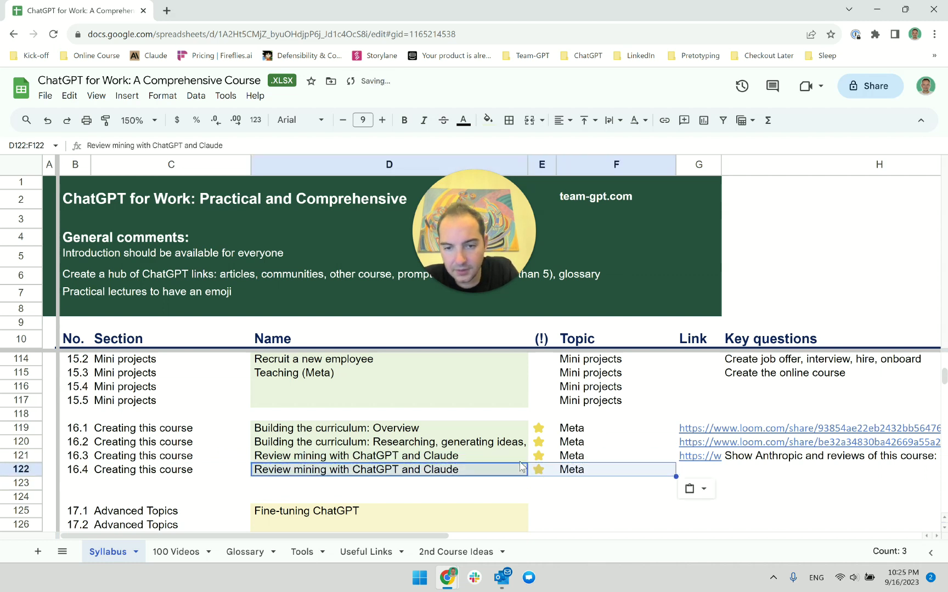
Replace the name of lecture 16.4 with "How to prepare a video script with ChatGPT"
left_click(520, 467)
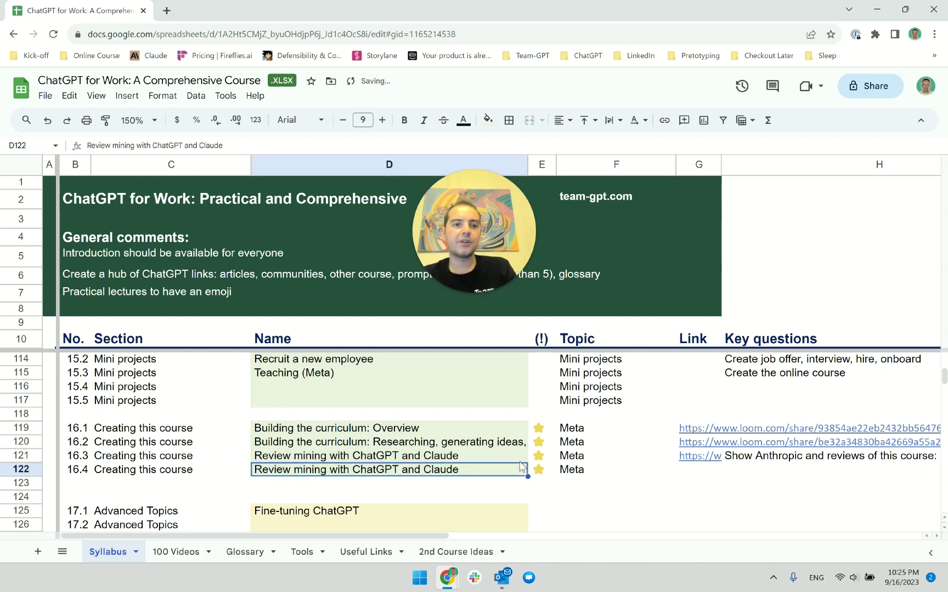
key("Delete")
type("Mi")
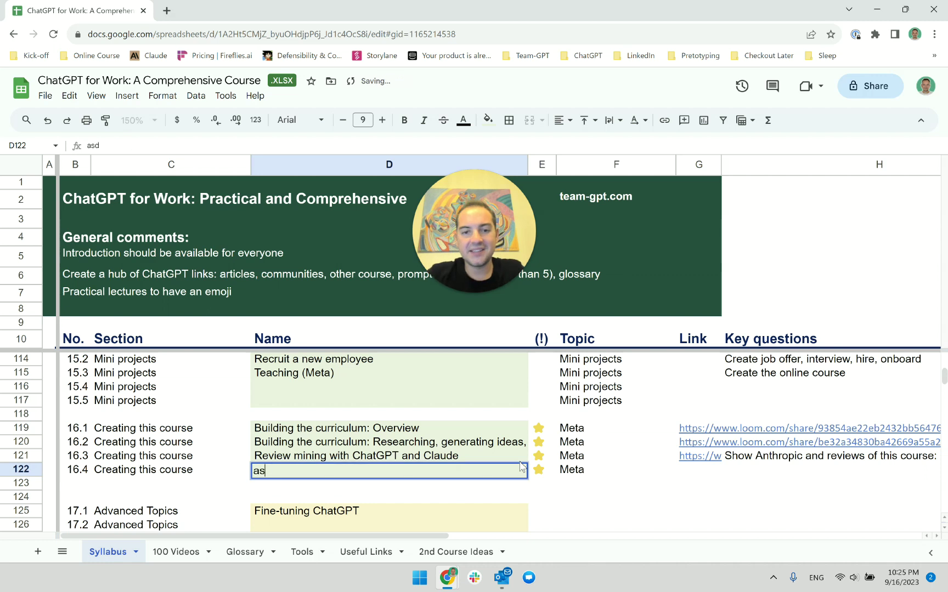
key("BackSpace")
key("BackSpace")
type("How to ")
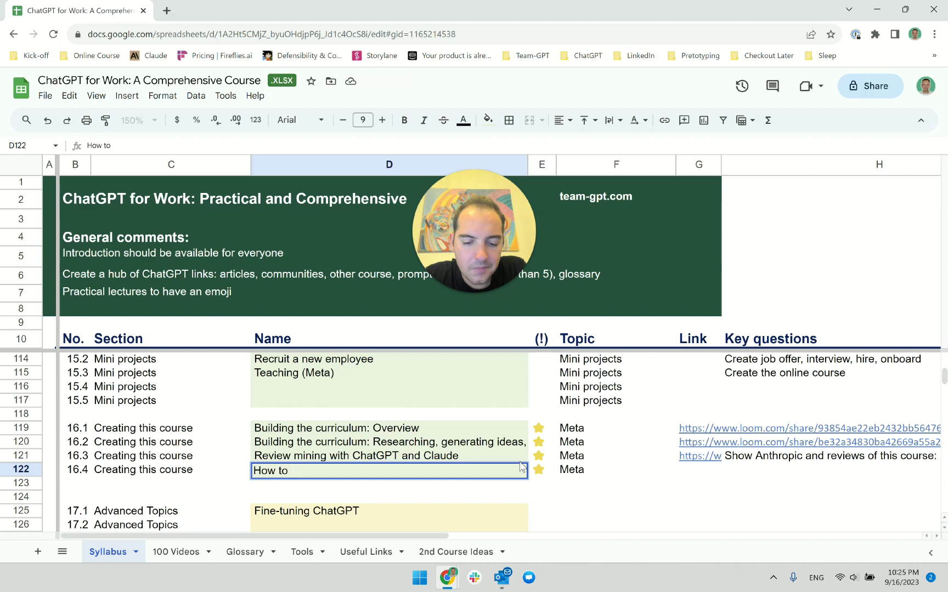
type("prepare ")
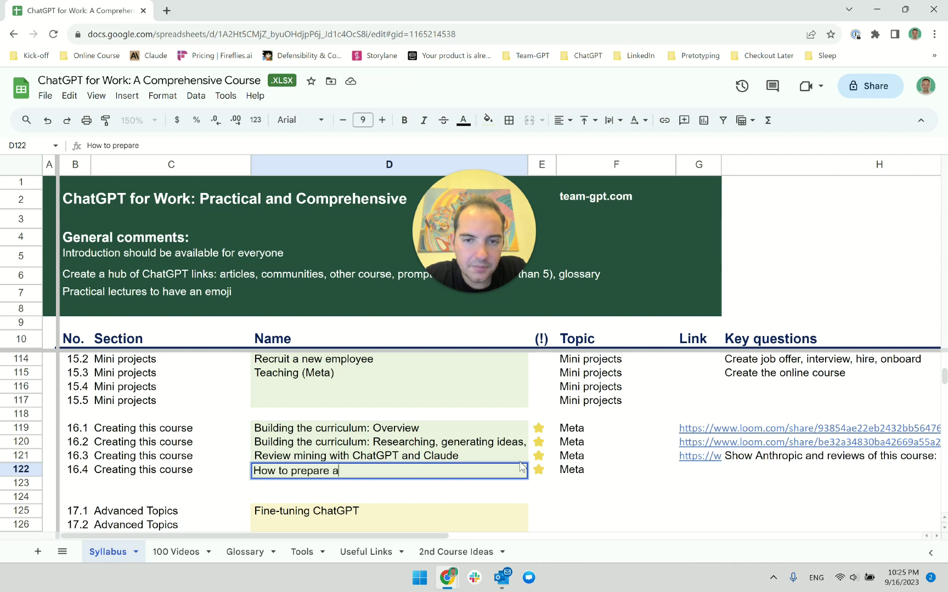
type("a lecture")
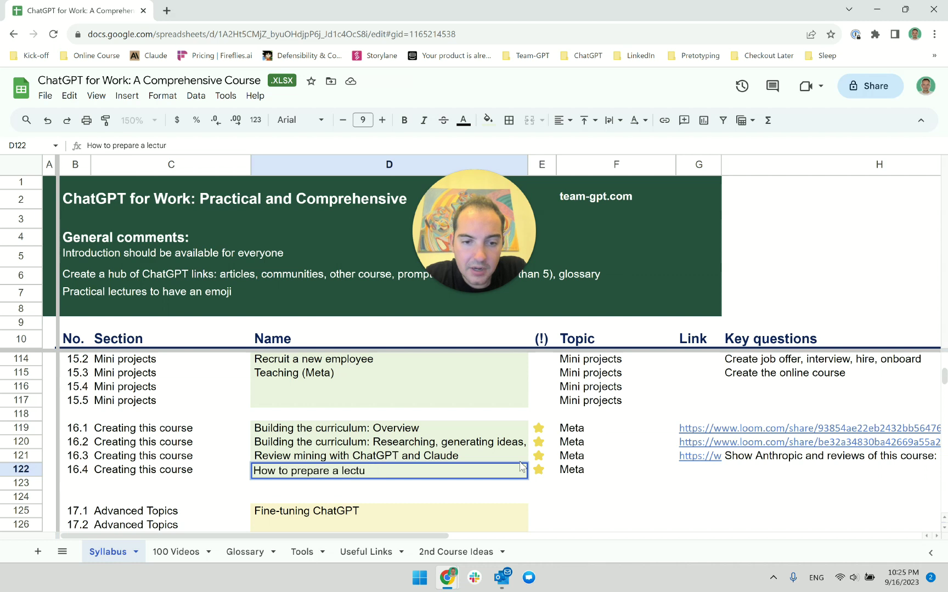
key("BackSpace")
key("BackSpace")
key("BackSpace")
key("BackSpace")
key("BackSpace")
type("video scr")
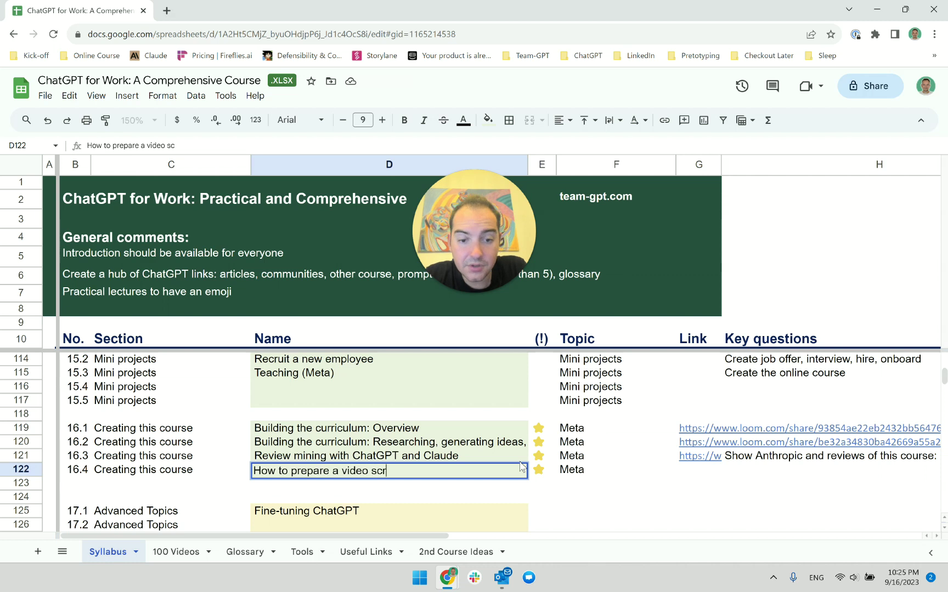
type("ipt with Cha")
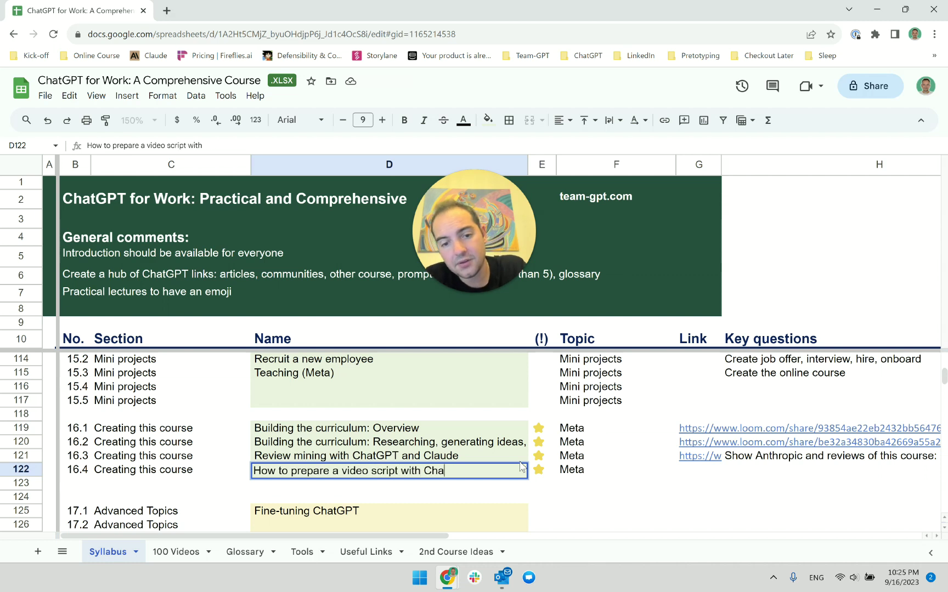
type("tGPT")
key("Return")
key("Up")
key("ctrl+b")
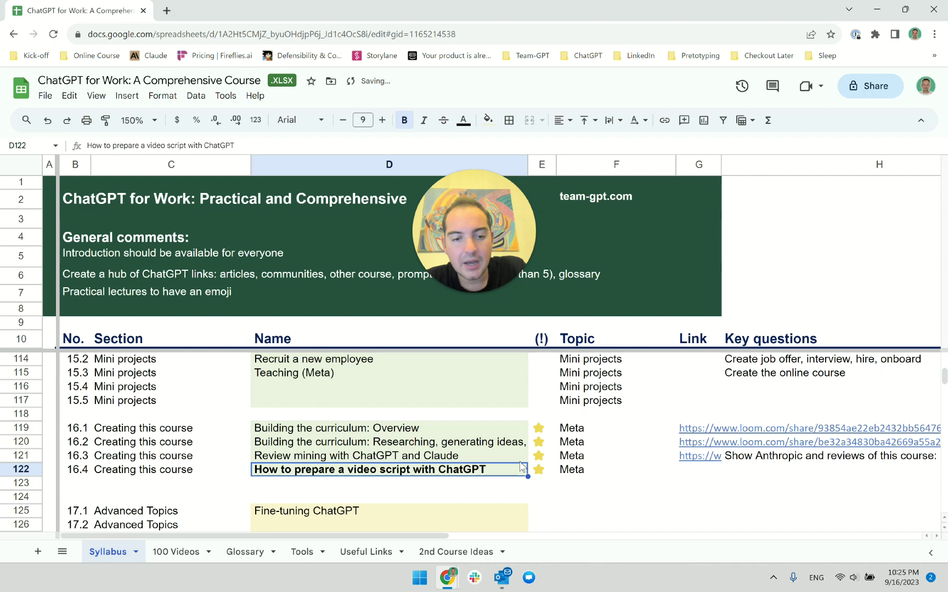
key("ctrl+b")
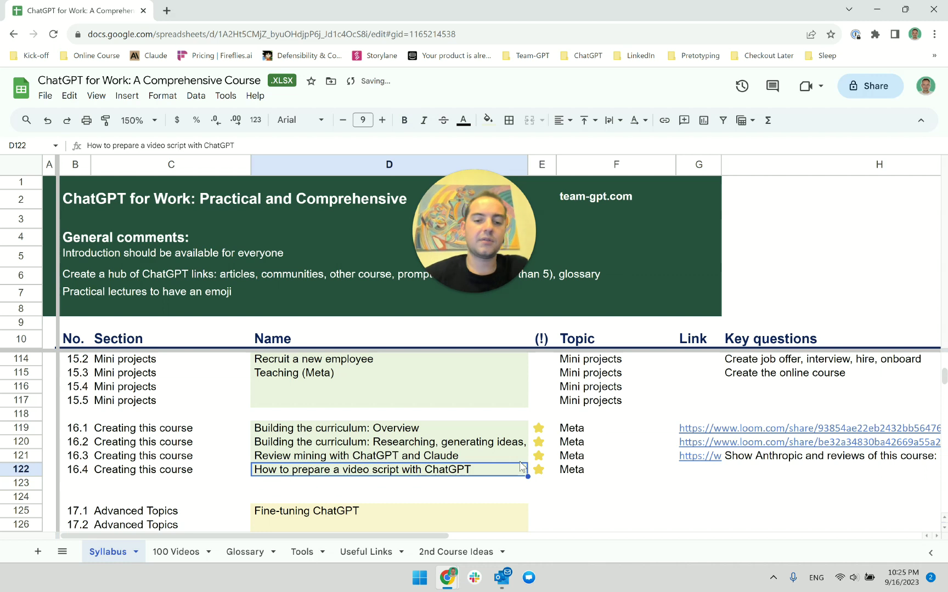
double_click(521, 467)
key("Escape")
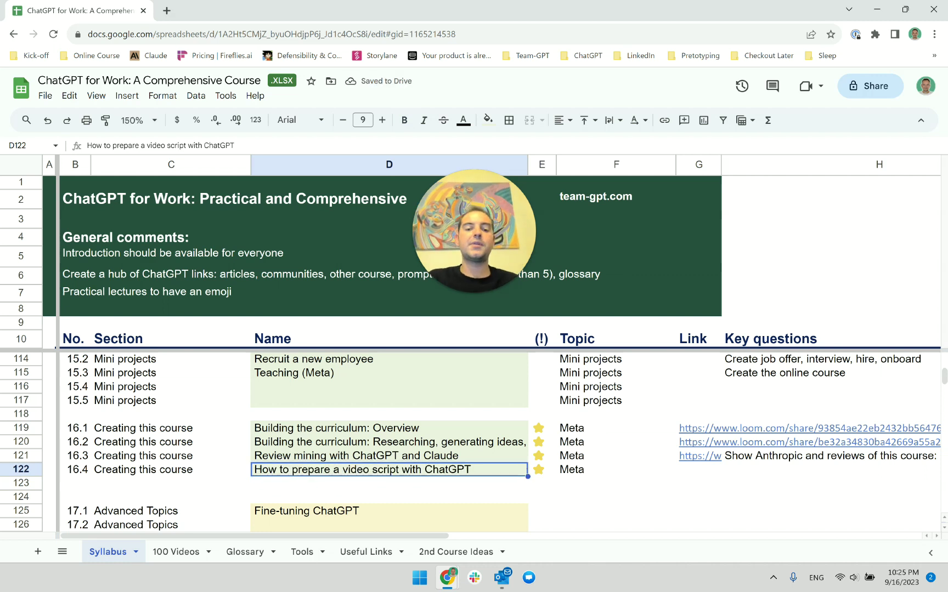
left_click(213, 475)
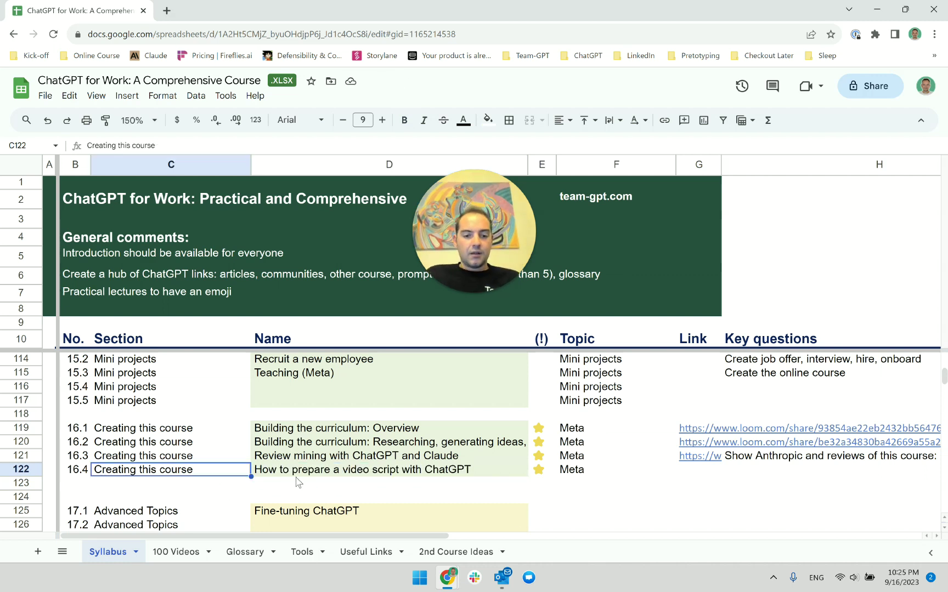
left_click(325, 473)
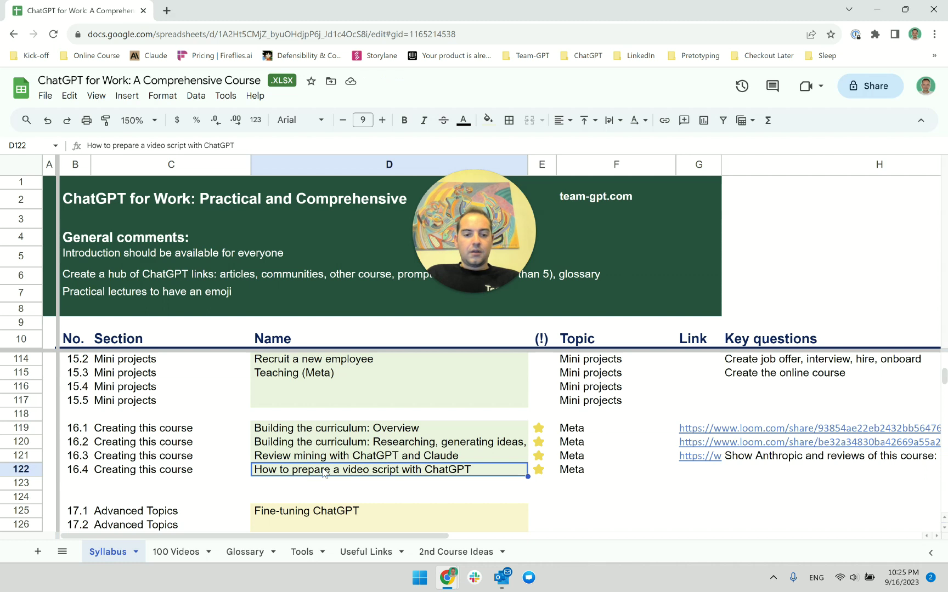
Switch from the syllabus to Team-GPT and start a new shared chat
left_click(699, 475)
left_click(409, 480)
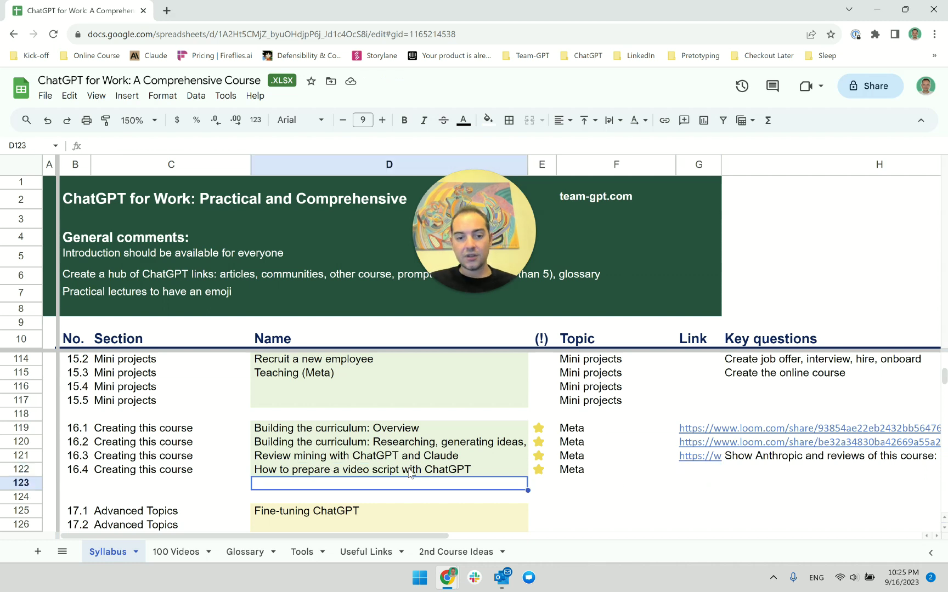
left_click(415, 471)
key("alt+Tab")
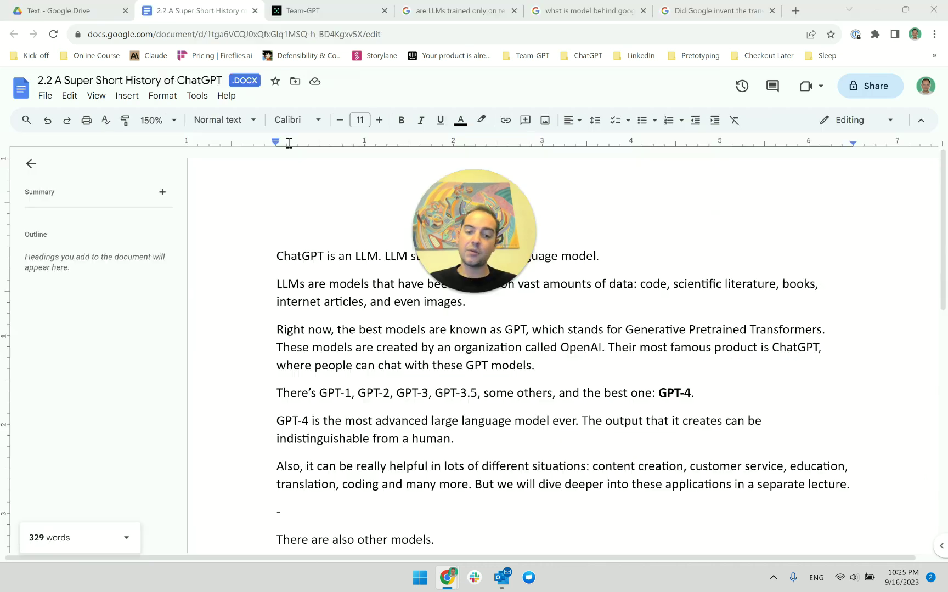
left_click(324, 16)
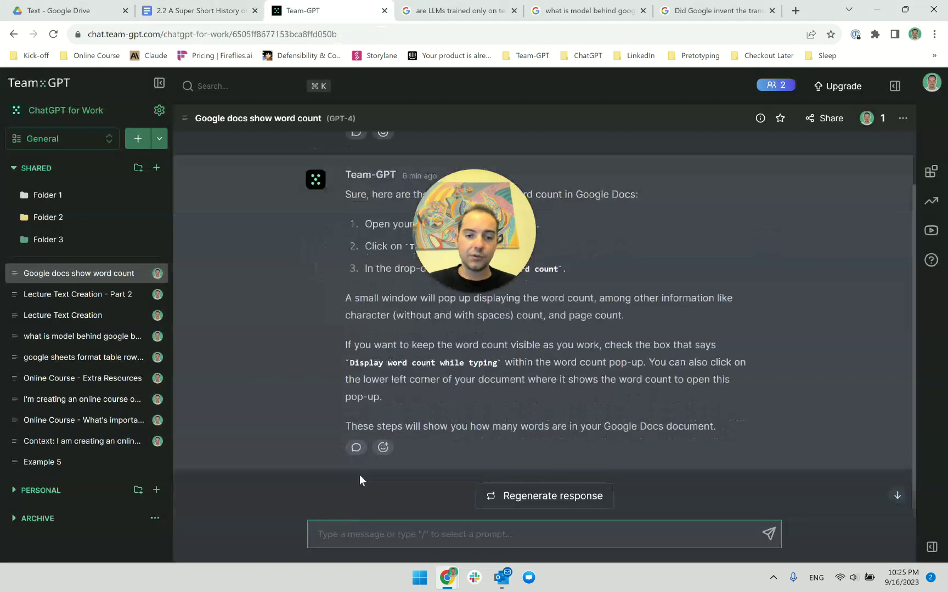
left_click(101, 303)
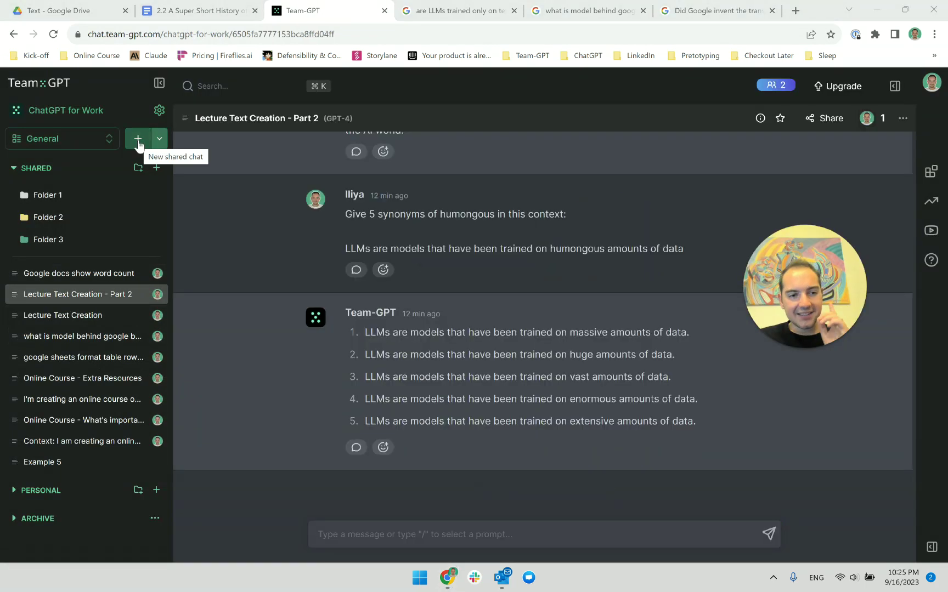
left_click(157, 167)
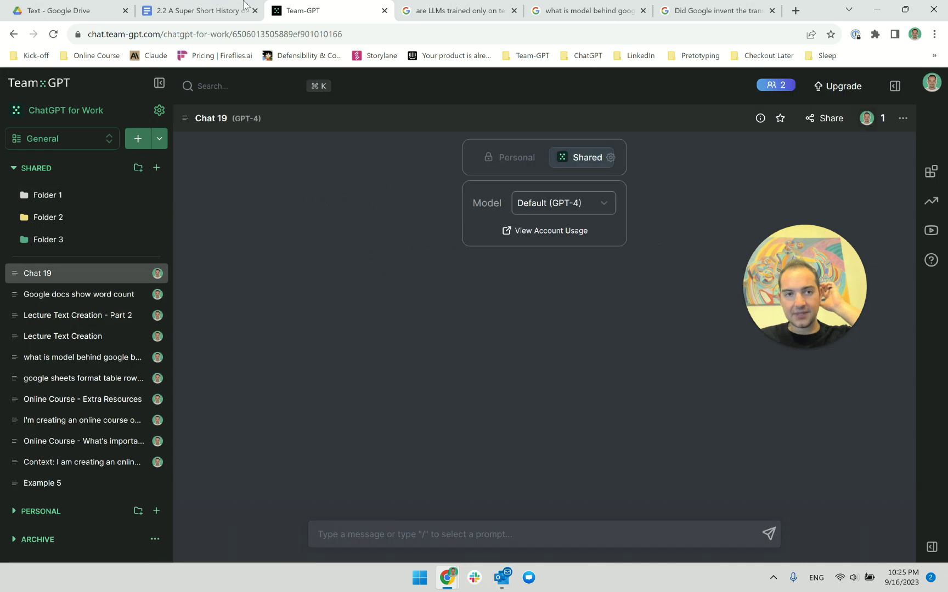
Copy the entire text of the "2.2 A Super Short History of ChatGPT" document and return to the new Team-GPT chat
left_click(197, 10)
key("ctrl+a")
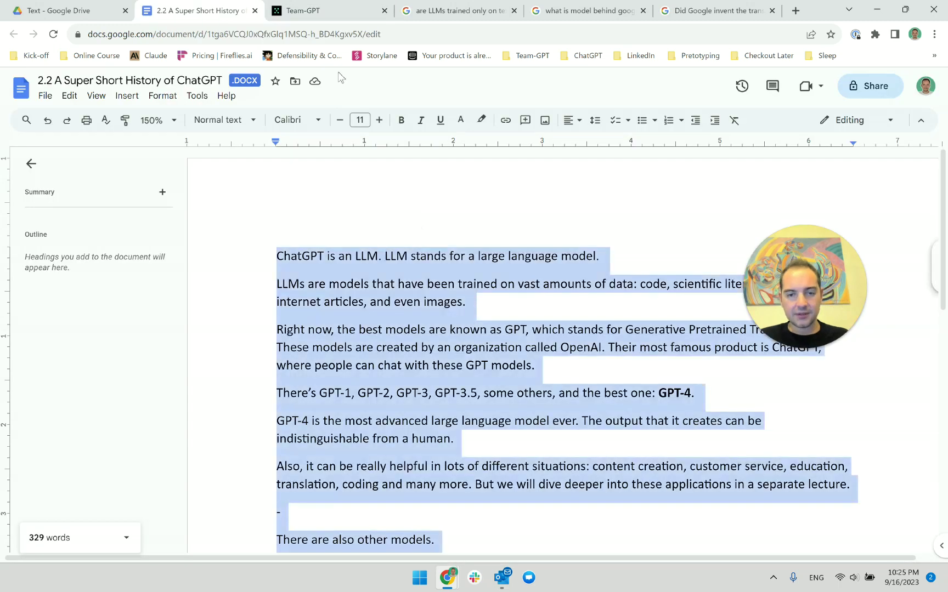
left_click(299, 11)
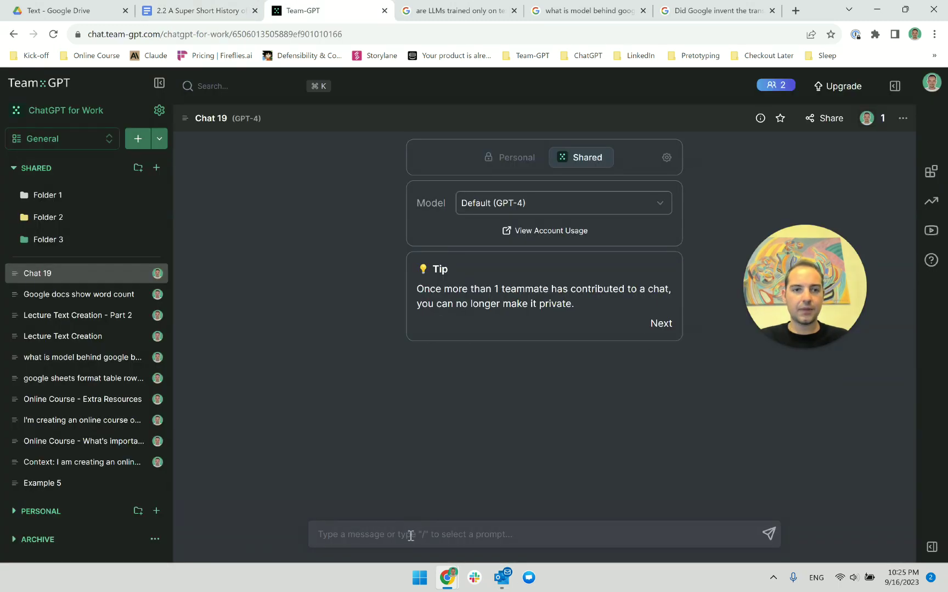
Begin the chat message with "I created this video script with assistance of ChatGPT."
left_click(410, 536)
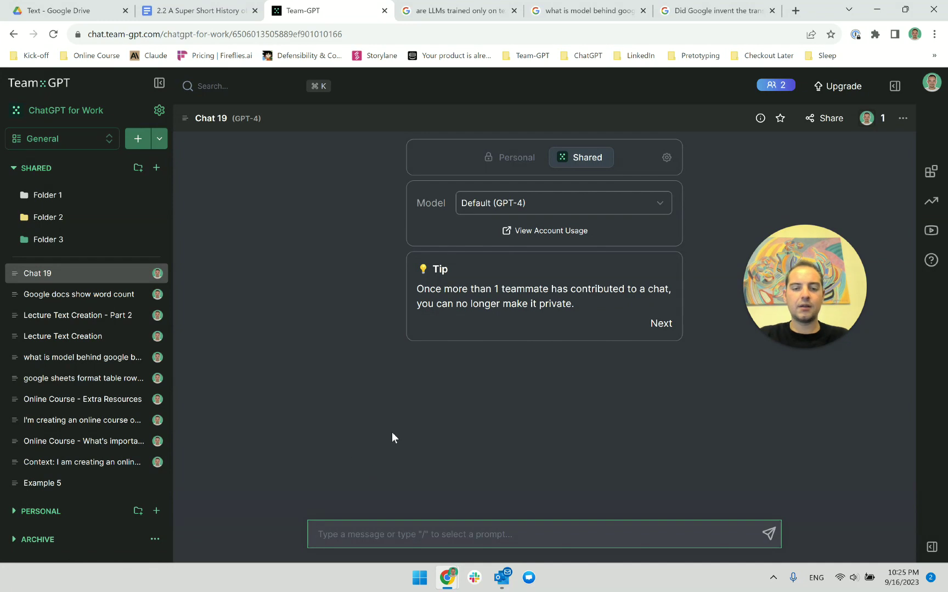
type("We")
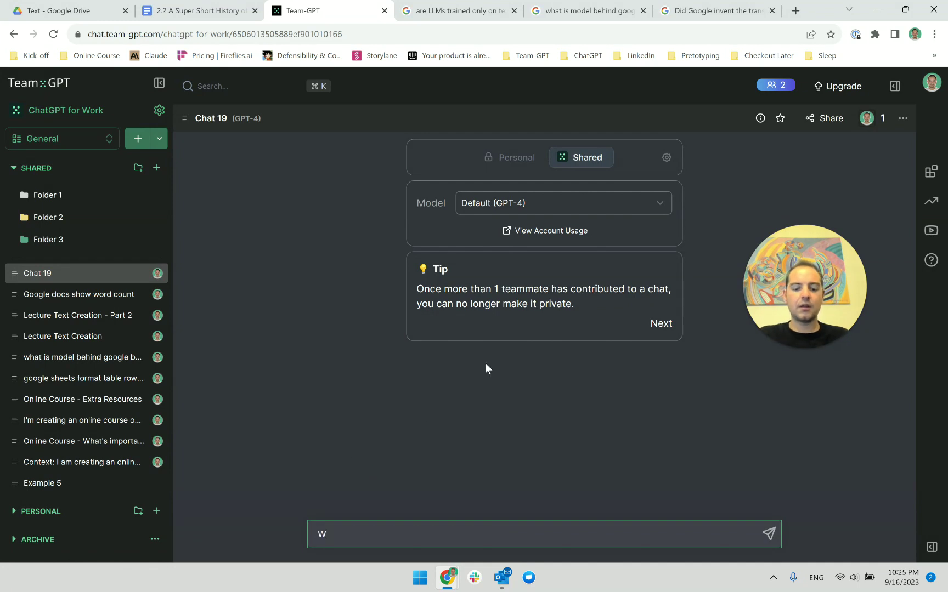
key("BackSpace")
key("BackSpace")
type("I")
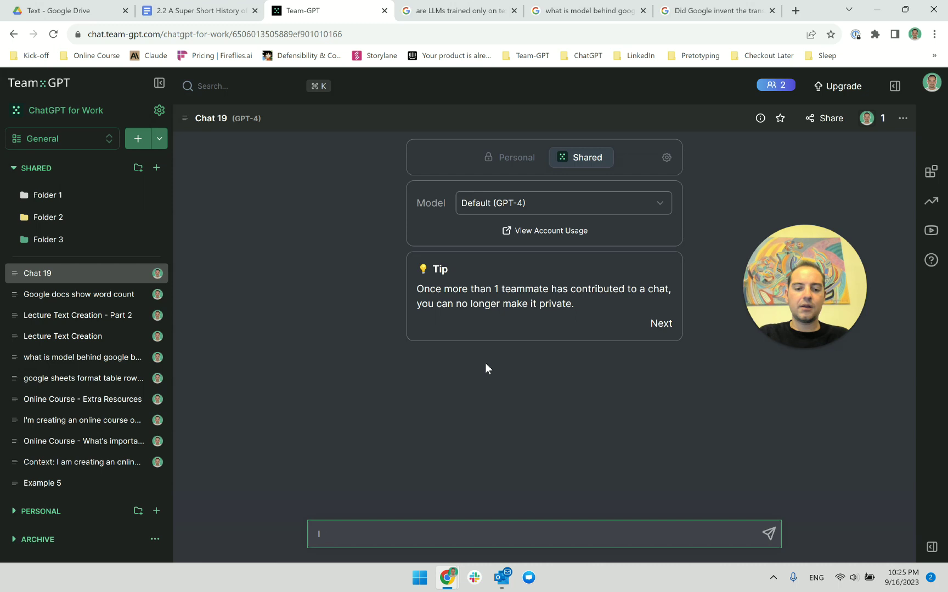
type(" create th this ")
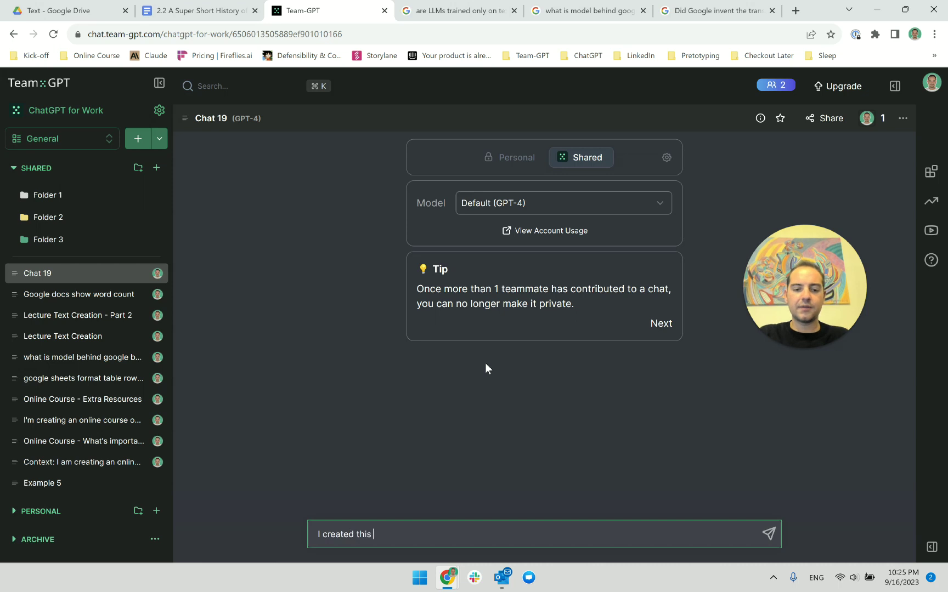
type("video script with")
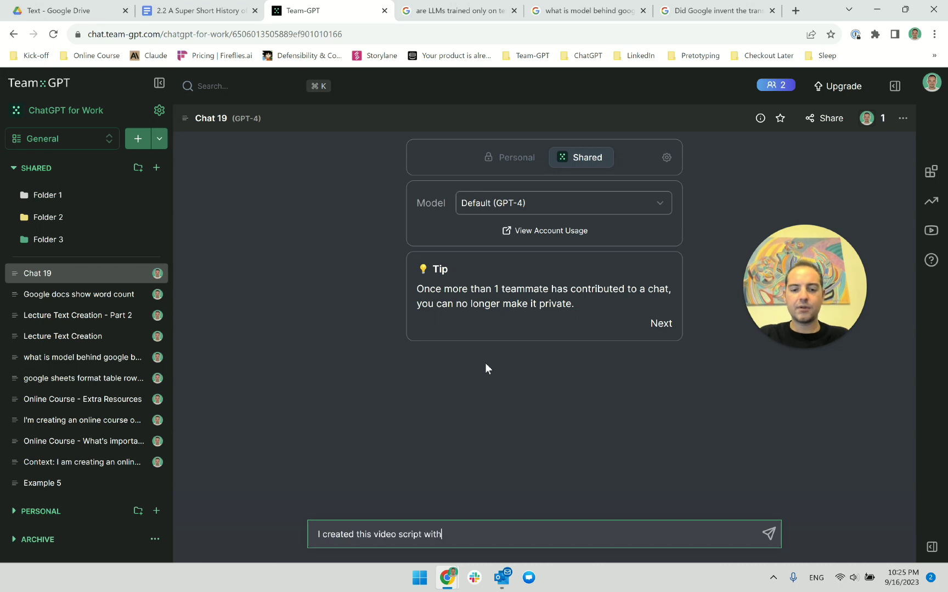
type("ith the")
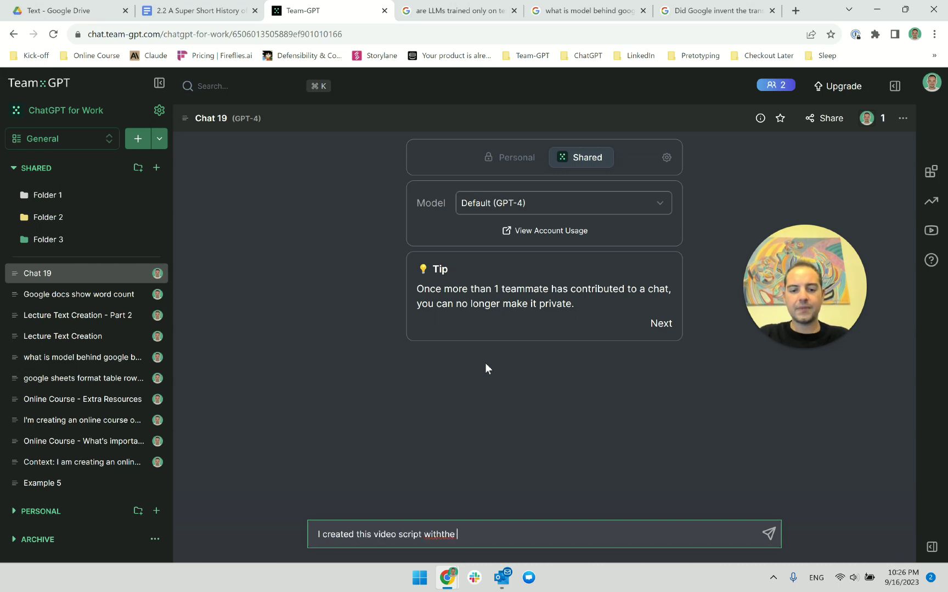
key("BackSpace")
key("BackSpace")
key("BackSpace")
type("help")
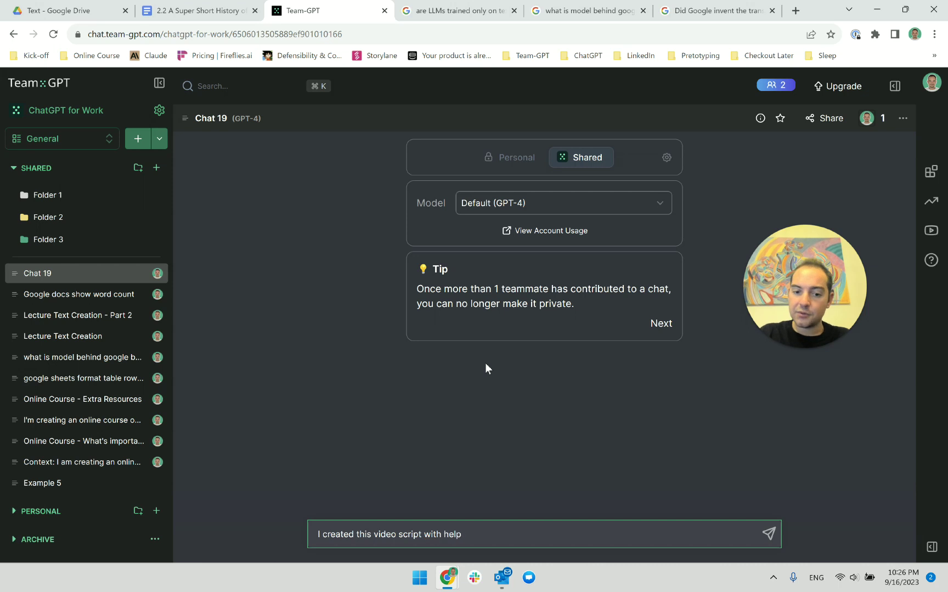
key("BackSpace")
key("BackSpace")
key("BackSpace")
key("BackSpace")
key("BackSpace")
type("assistan")
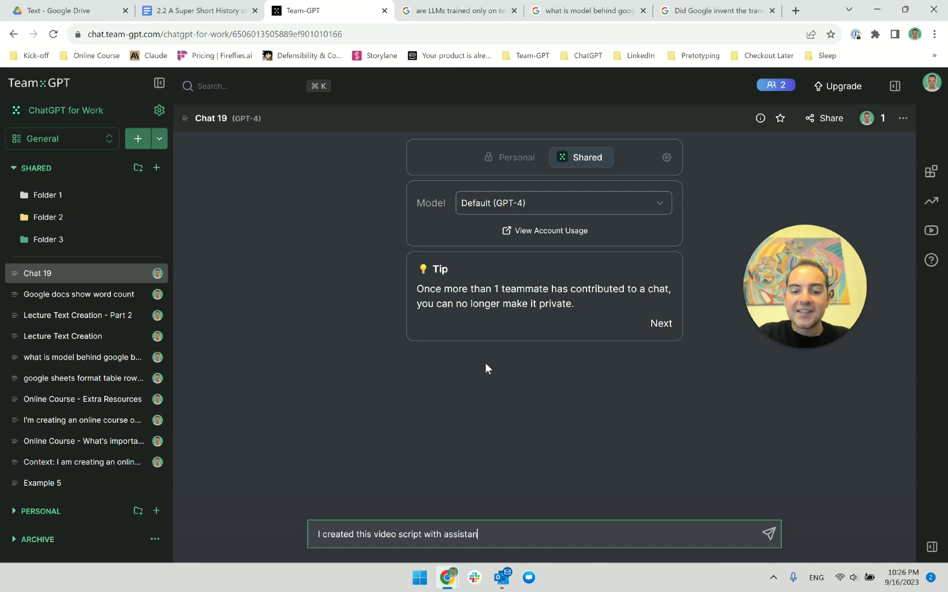
type("ce of ChatGPT")
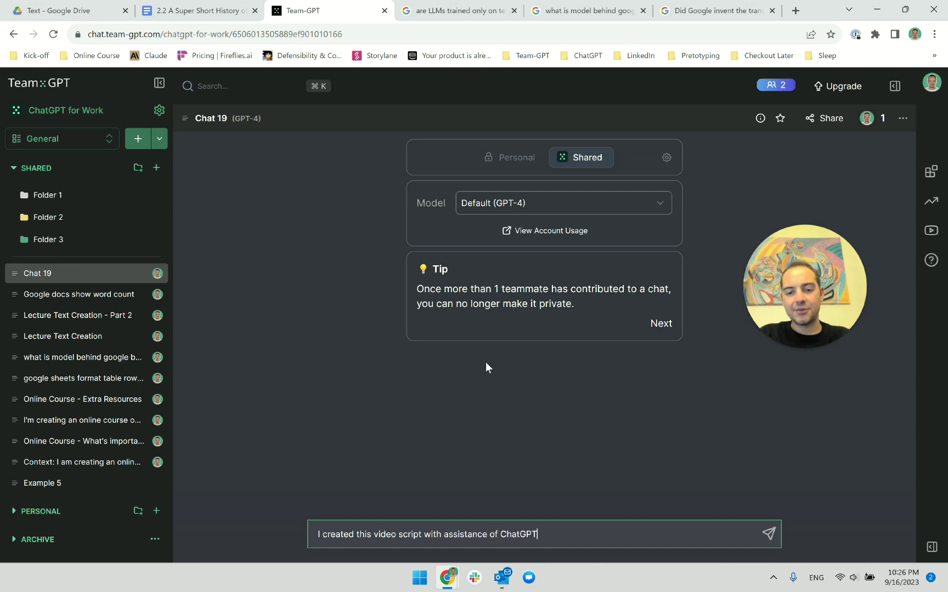
type(">")
key("BackSpace")
type(".")
Add "Here's the text" as a new paragraph, paste the copied script after it and close it off with a "---" separator line
key("shift+Return")
key("shift+Return")
type("Here's th e")
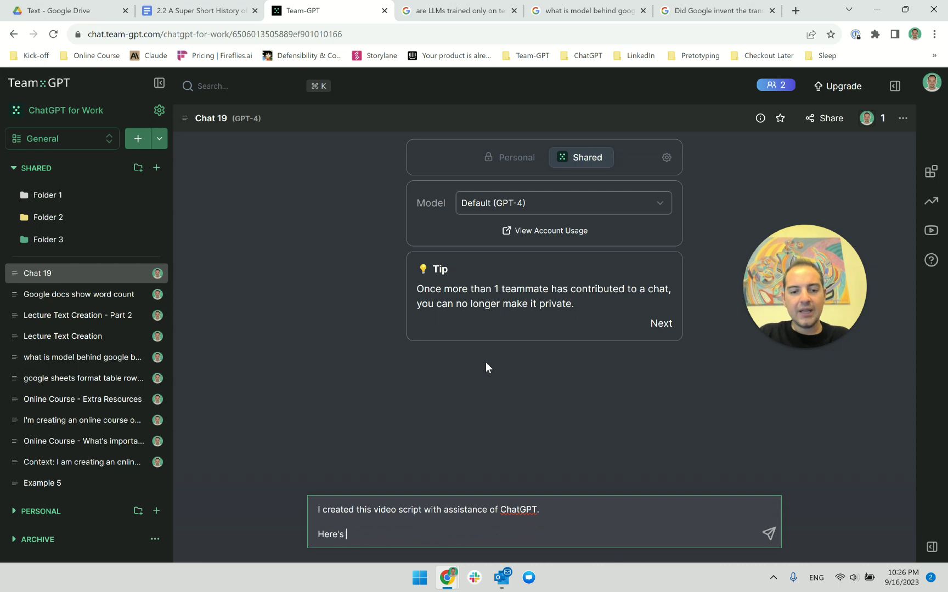
key("BackSpace")
key("BackSpace")
type("e text")
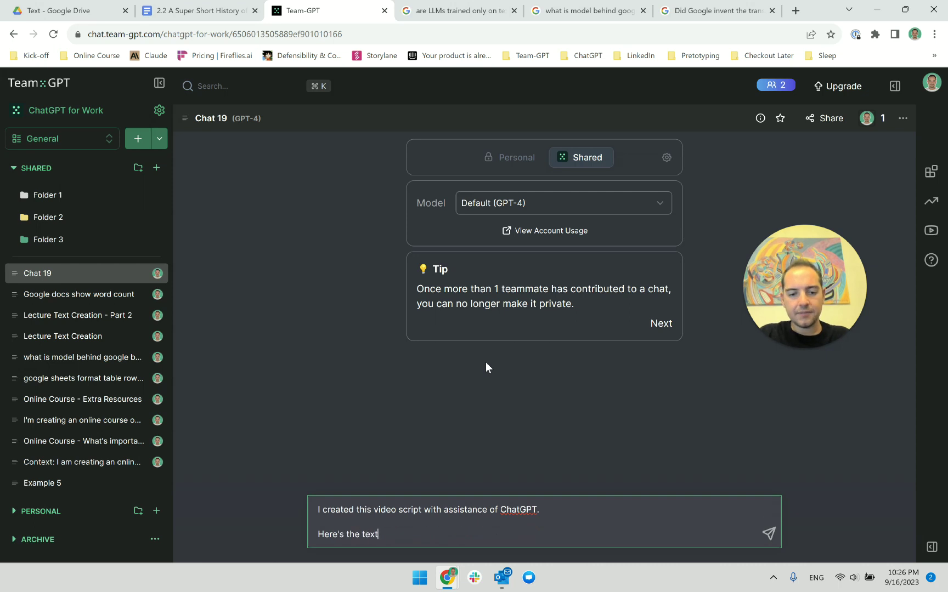
key("ctrl+v")
key("shift+Return")
type("---")
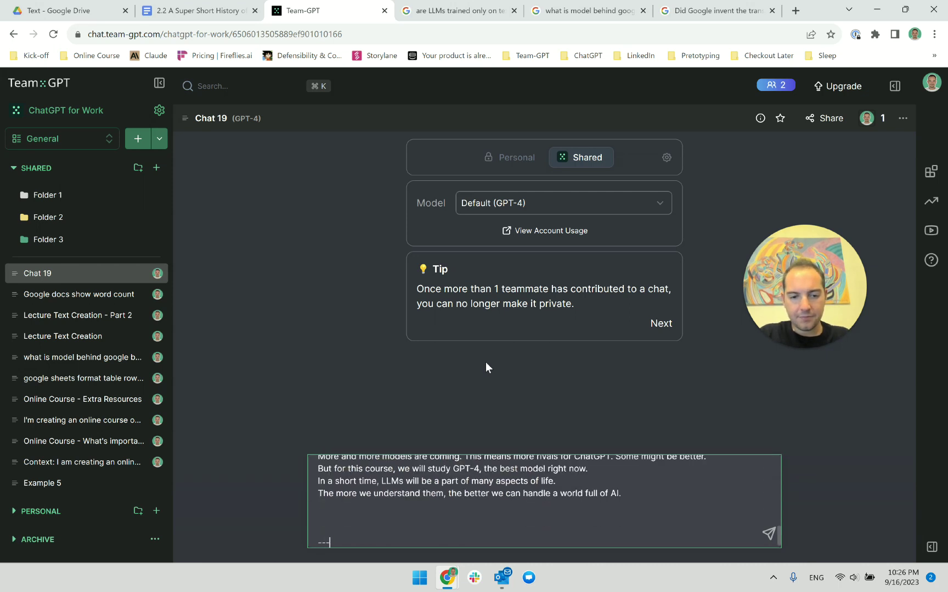
key("shift+Return")
key("shift+Return")
key("shift+Return")
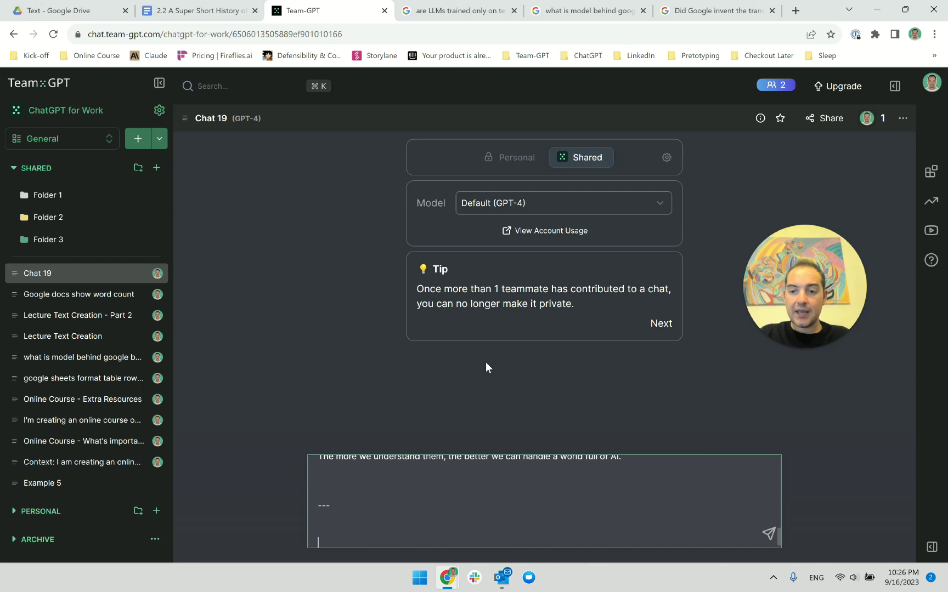
Below the separator, write "How would you name" and insert "I recorded a screens sharing video" on the line above it
type("How would you name")
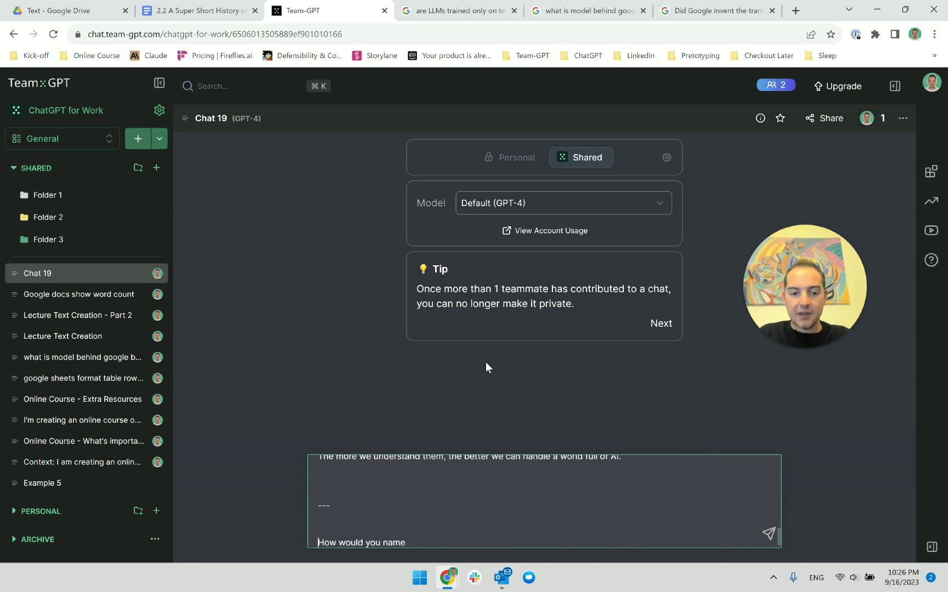
type(":I recorded a ")
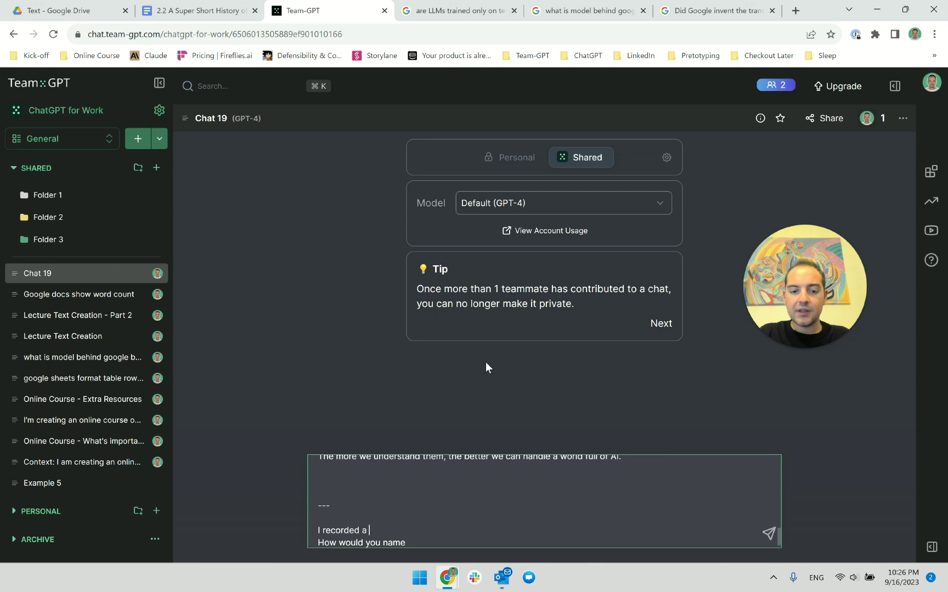
type("video")
key("Left")
key("Left")
key("Left")
key("Left")
key("Left")
type("screens har")
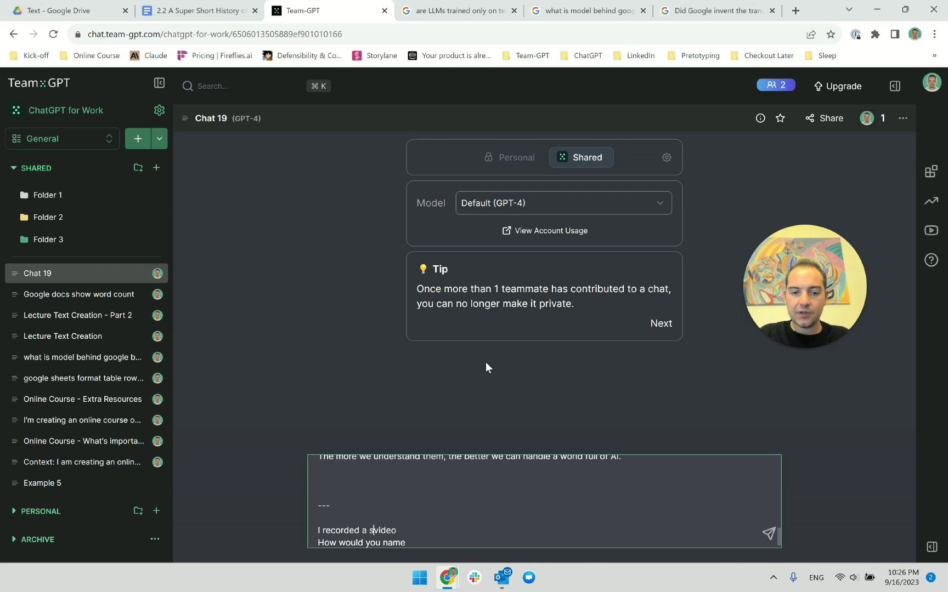
key("BackSpace")
key("BackSpace")
key("BackSpace")
type("sharing")
key("End")
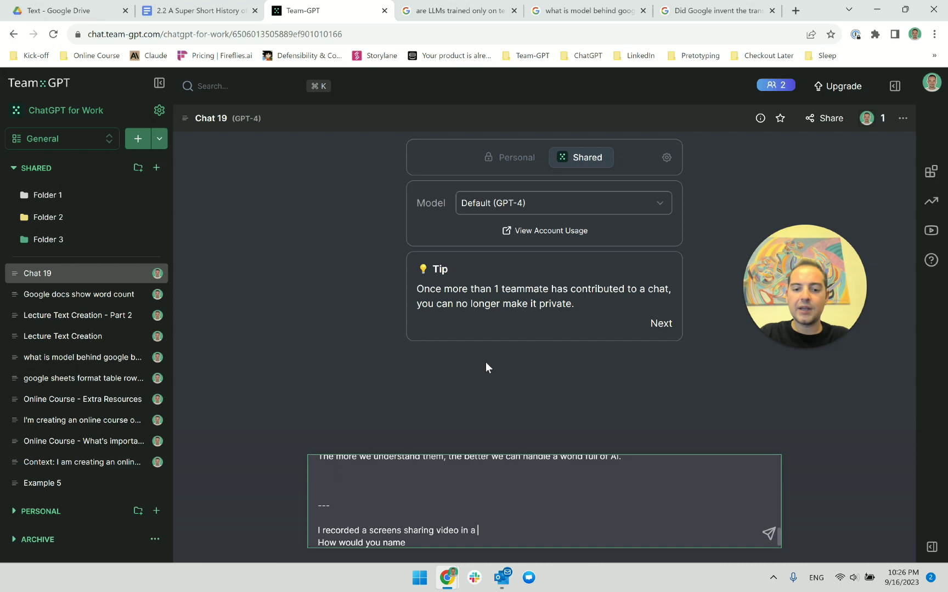
Continue the recording sentence with "in a 'meta' way, where I was filming the whole work on the script with ChatGPT."
type("in a 'meta' way")
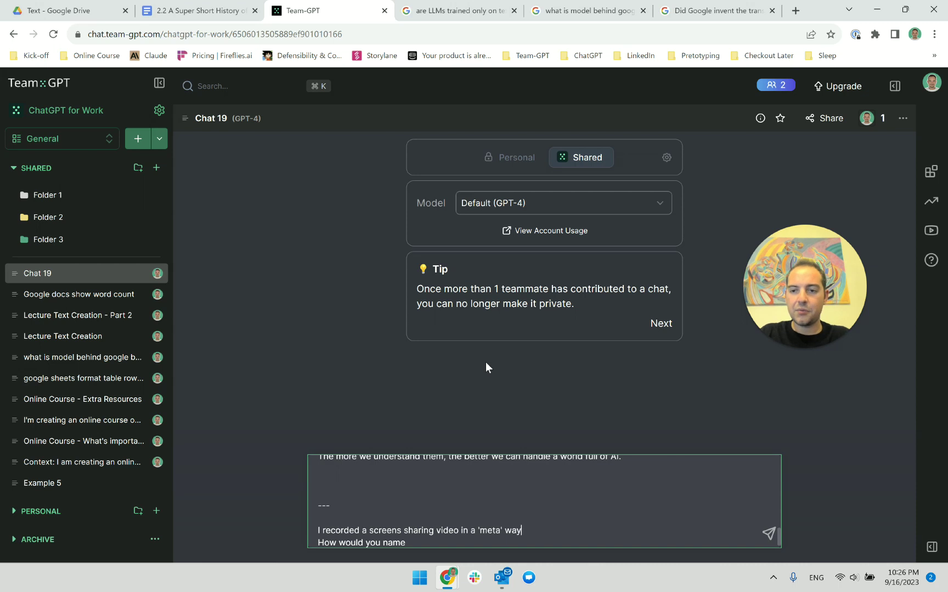
type(", where I ")
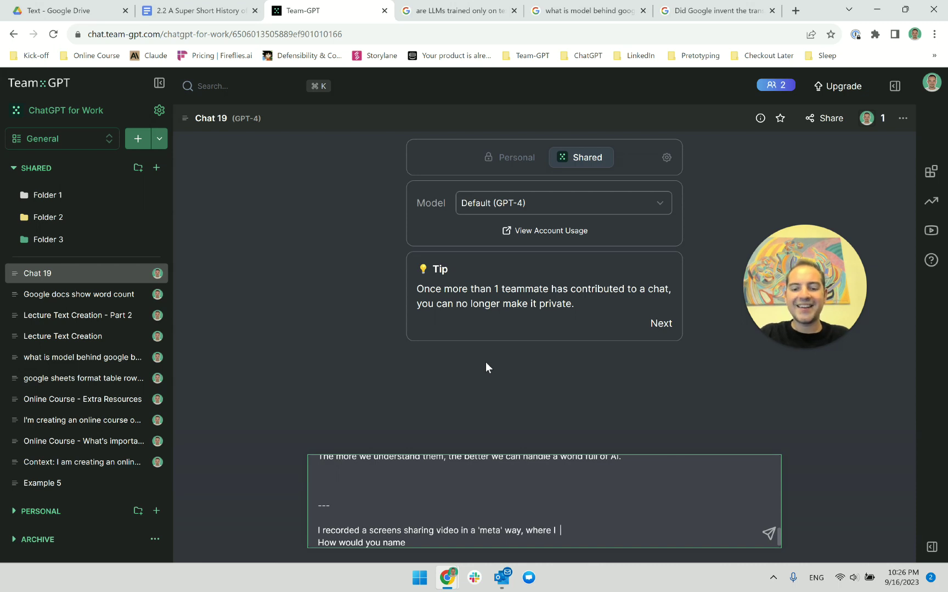
type("recore")
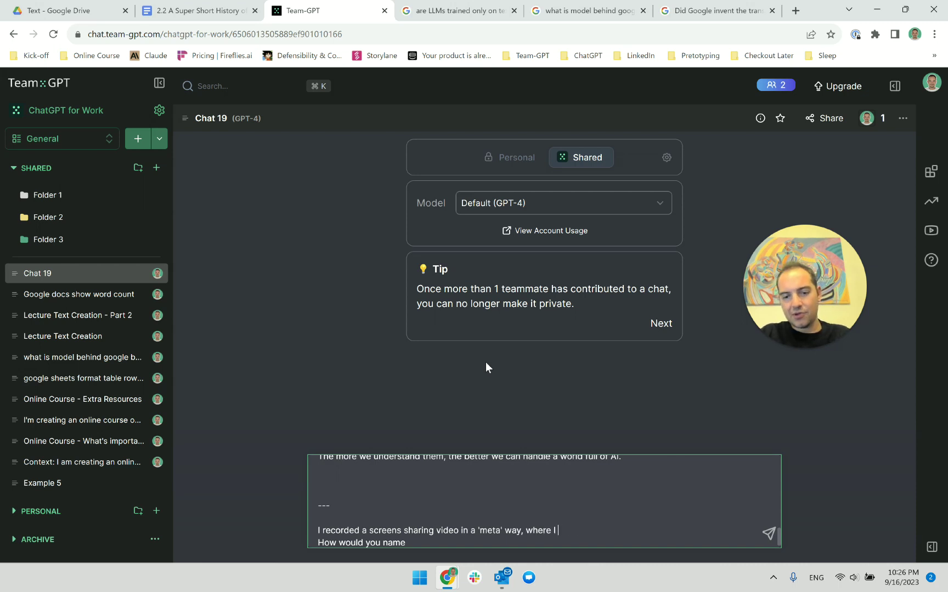
type("was filming the")
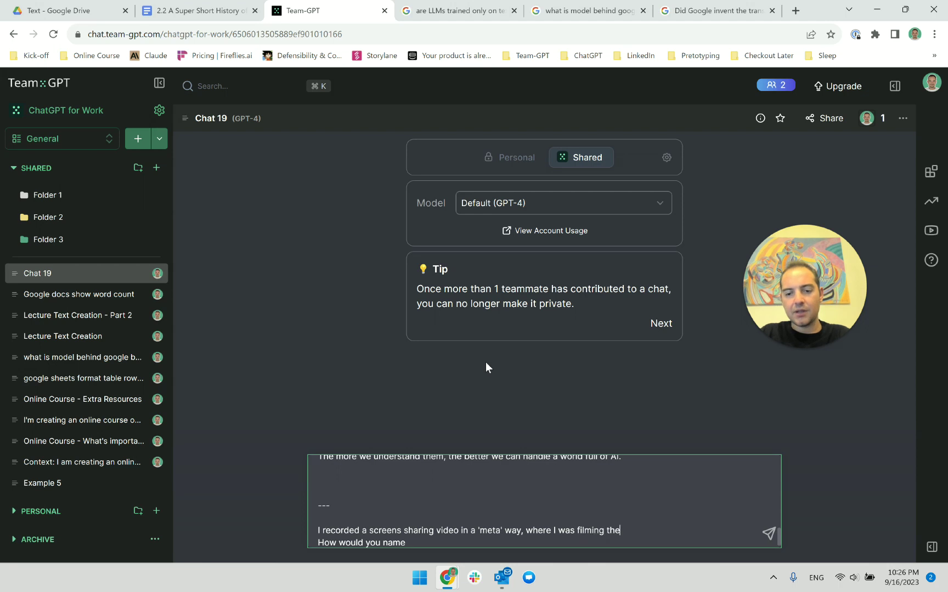
type(" whole work on the ")
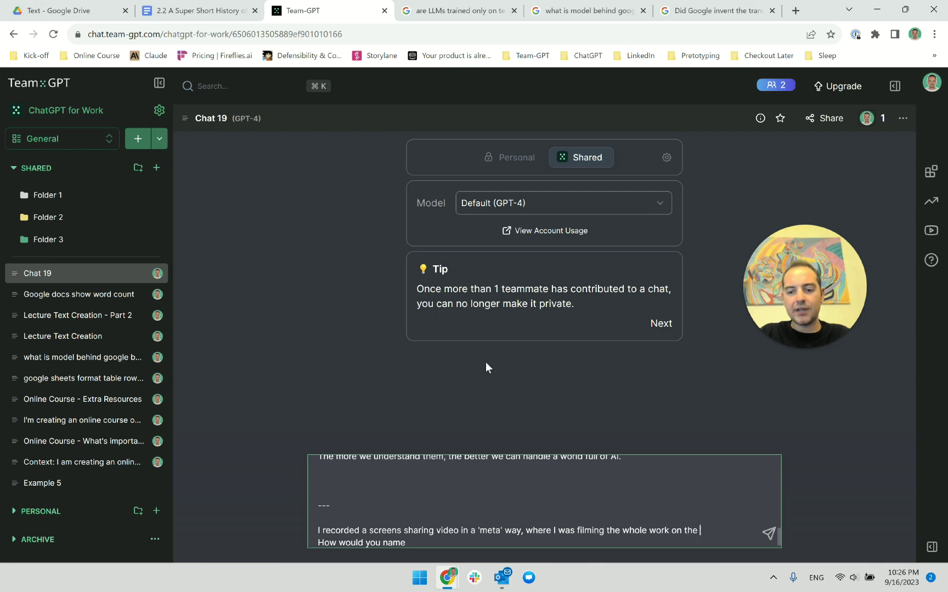
type("script with ChatG")
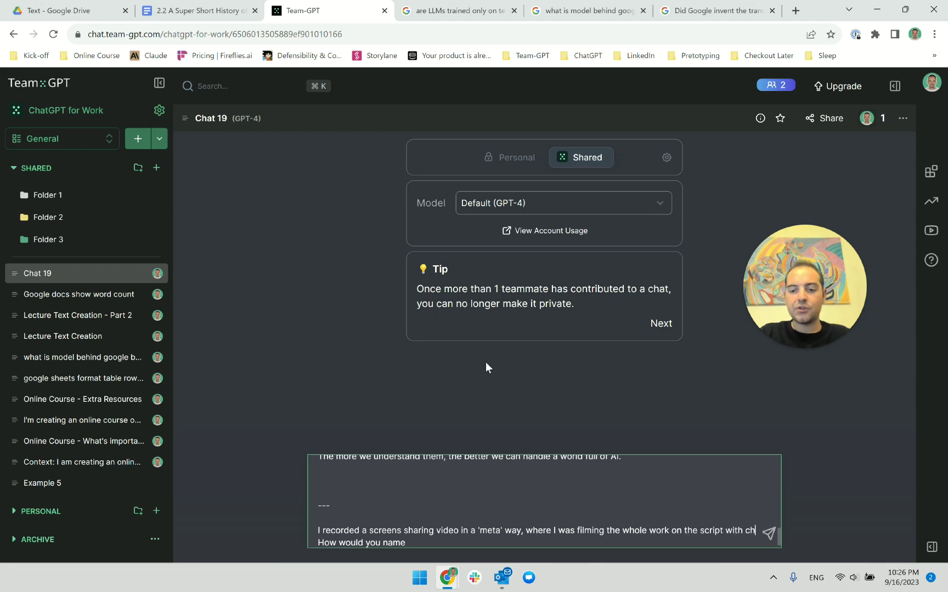
type("PT.")
Leave a blank line above the question and extend it to "How would you name video like this"
key("shift+Return")
type("How would you name")
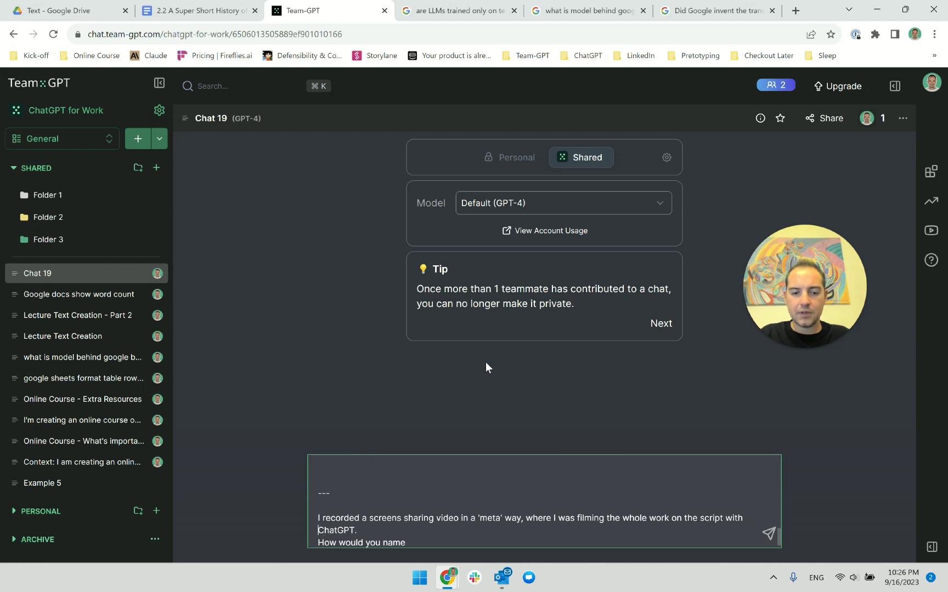
key("shift+Return")
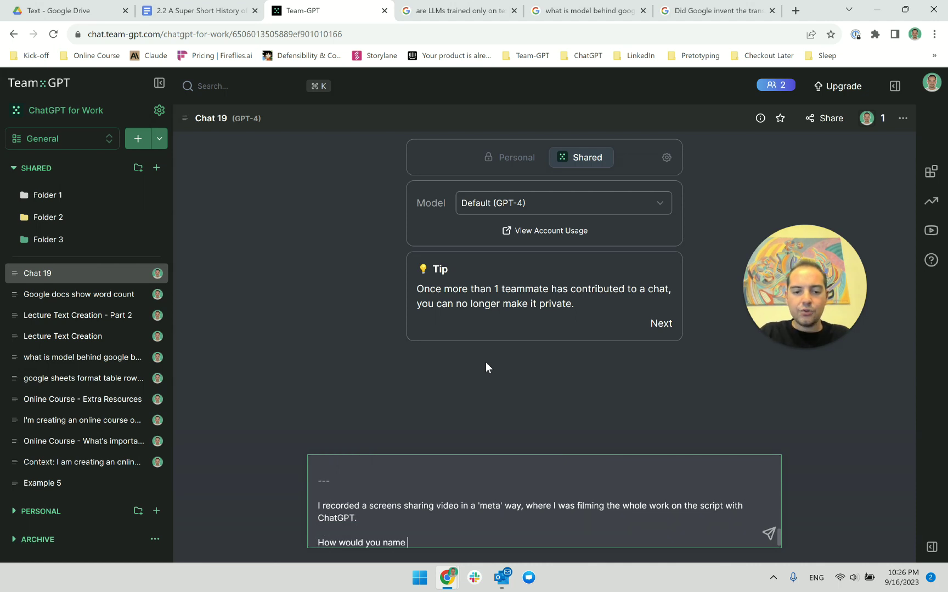
type("a lecture l")
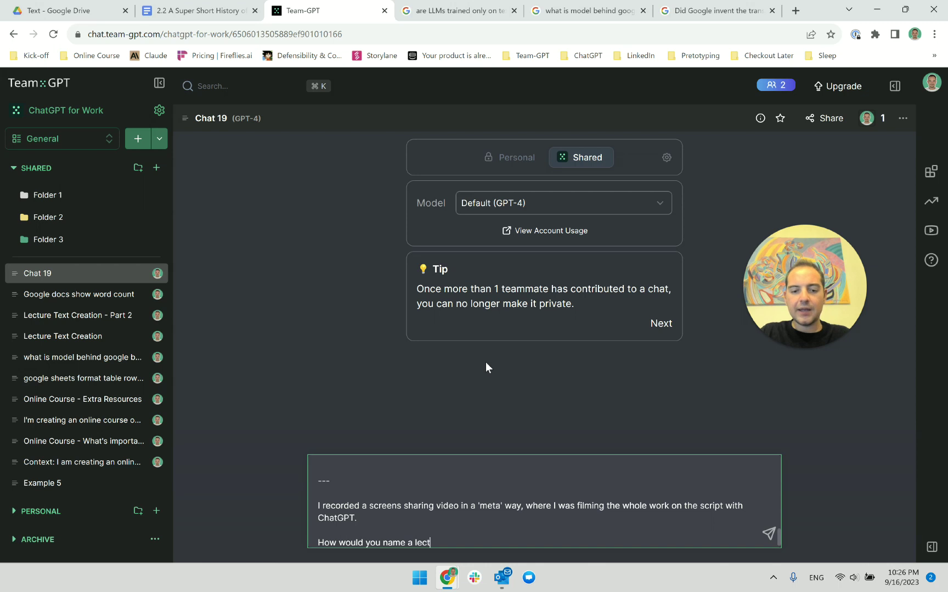
key("BackSpace")
key("BackSpace")
key("BackSpace")
key("BackSpace")
key("BackSpace")
key("BackSpace")
key("BackSpace")
key("BackSpace")
type("v")
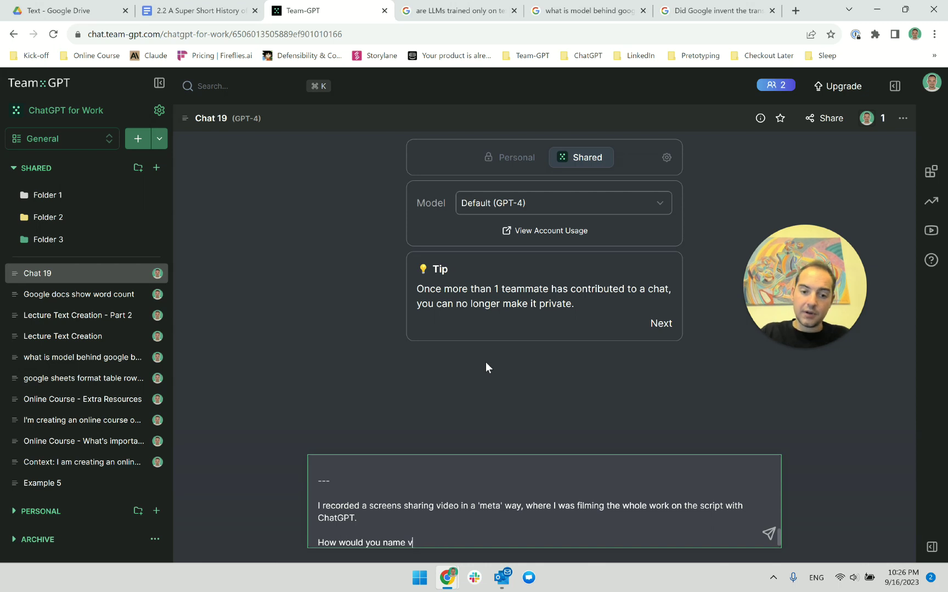
type("ideo like this")
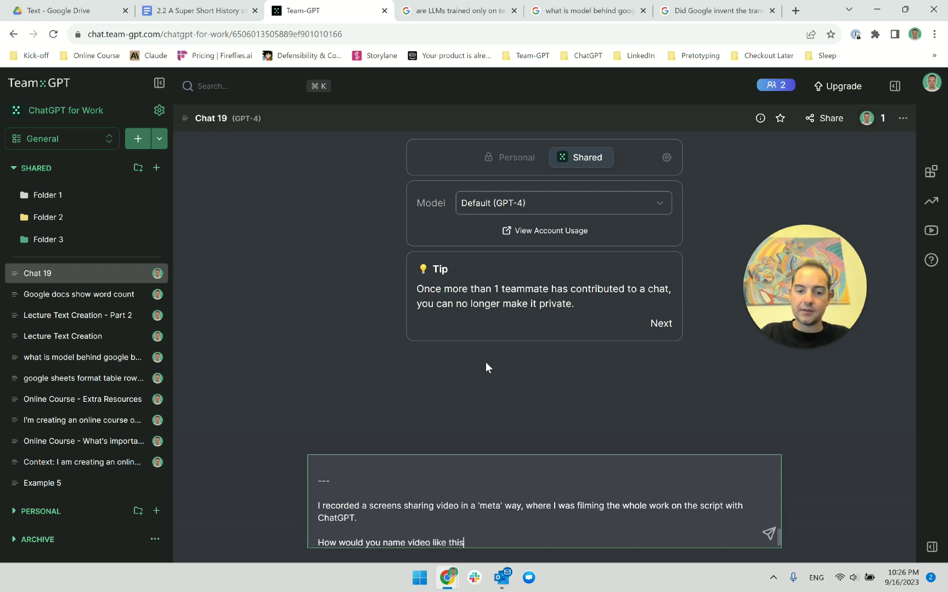
Complete the question with ": one that documents how ChatGPT was used to create a video script" and send the message
type(": one that")
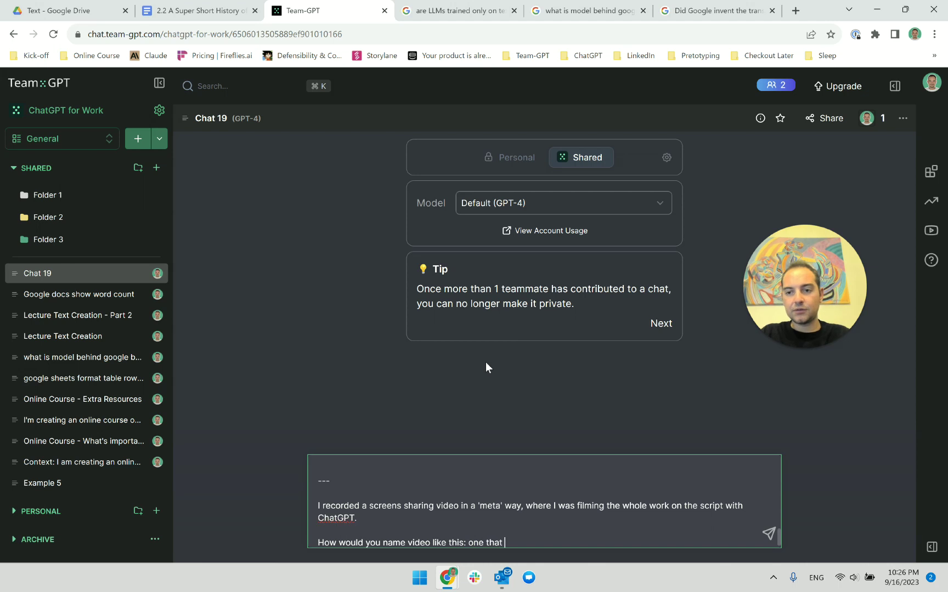
type(" documents how")
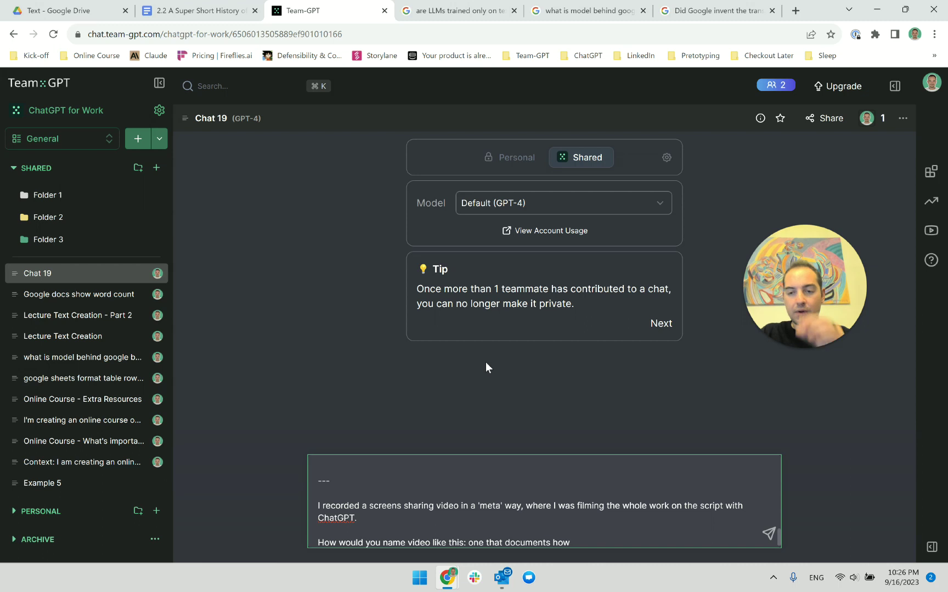
type(" ChatGPT ")
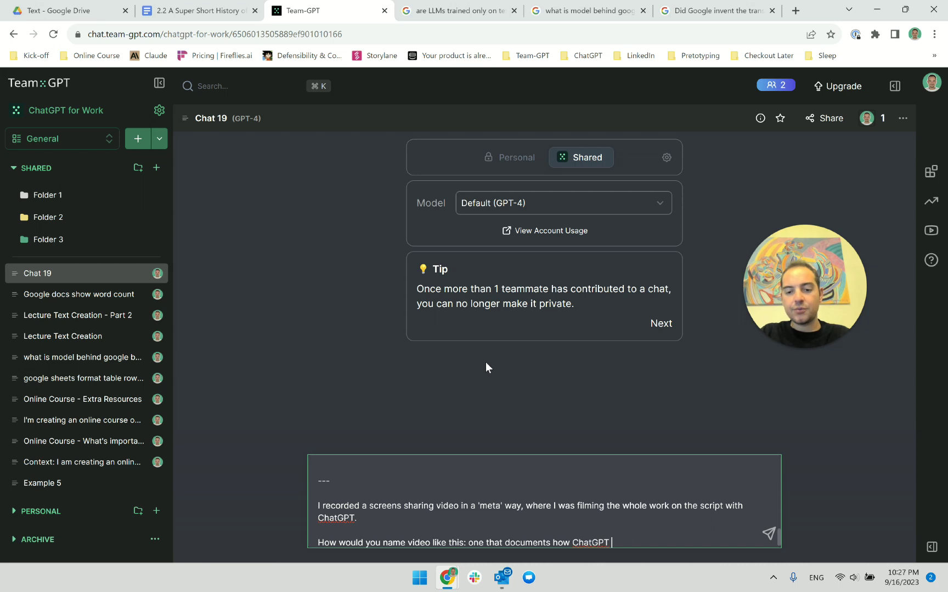
type("was used to create ")
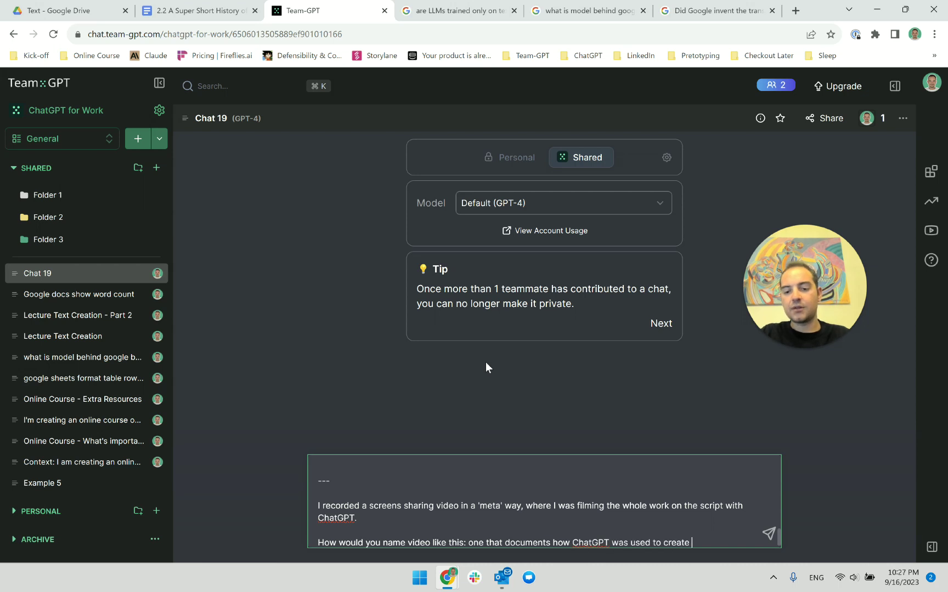
type("a video script")
key("ctrl+Left")
type("video")
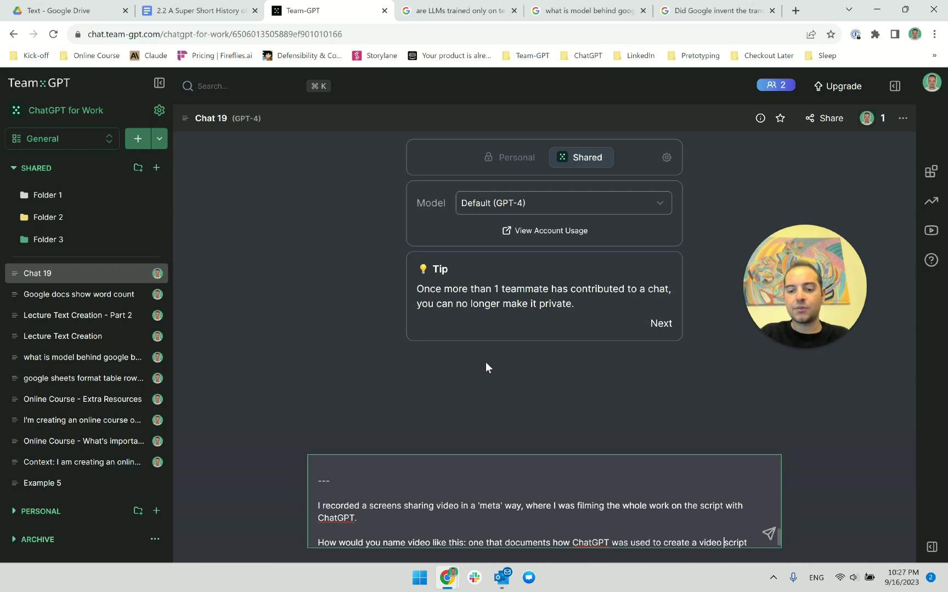
key("Return")
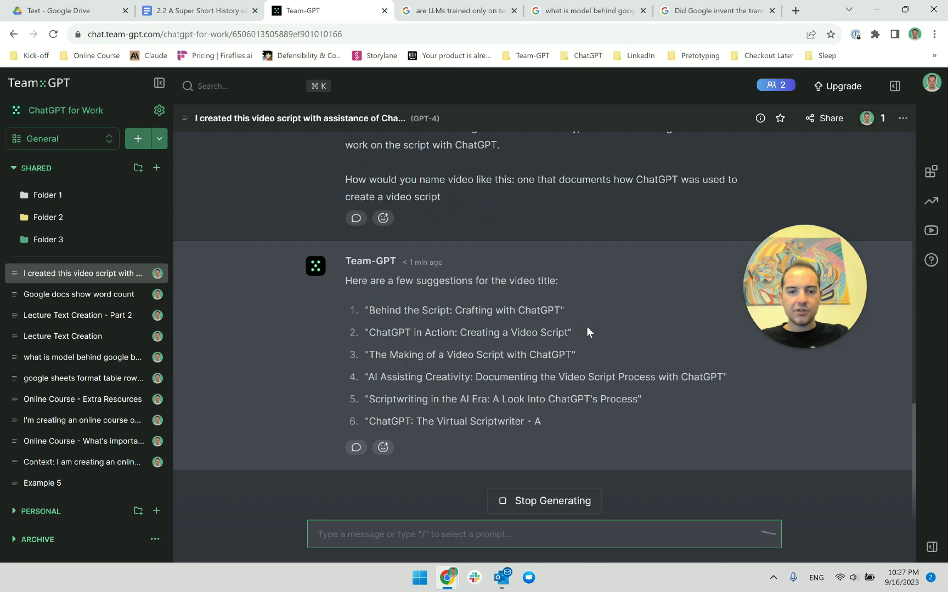
Read through the suggested video titles one by one, down to the end of the list
triple_click(506, 329)
triple_click(516, 310)
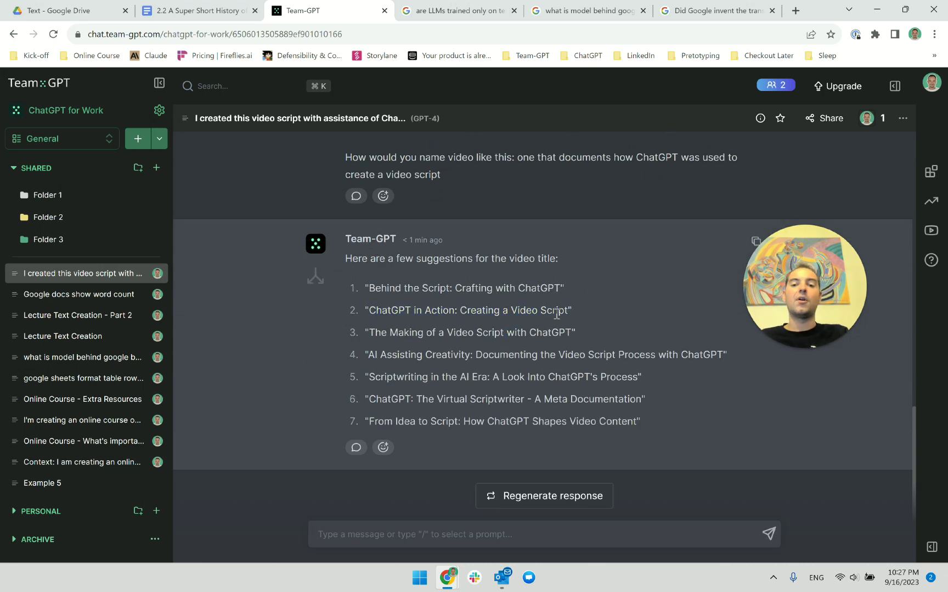
left_click_drag(571, 312, 368, 315)
triple_click(410, 332)
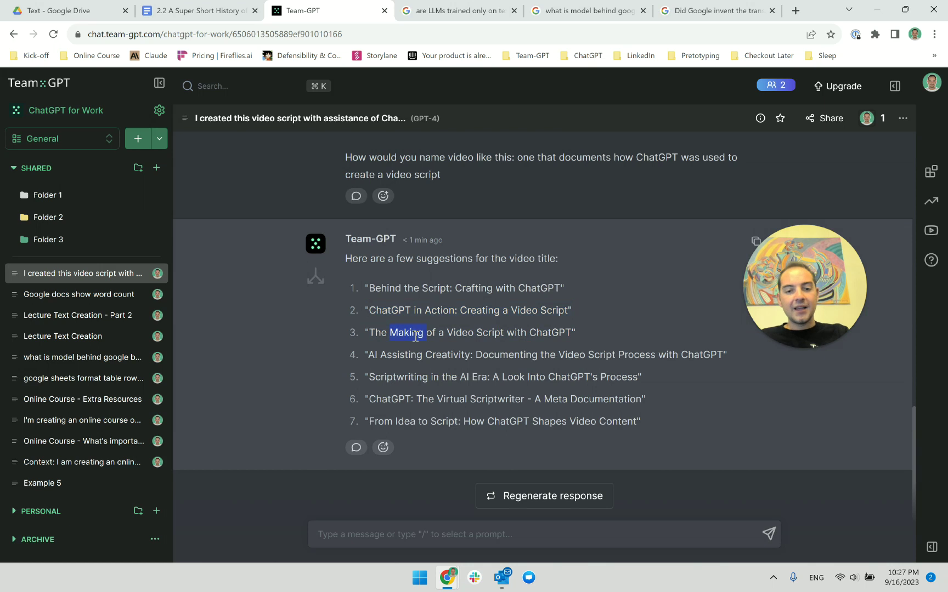
triple_click(418, 356)
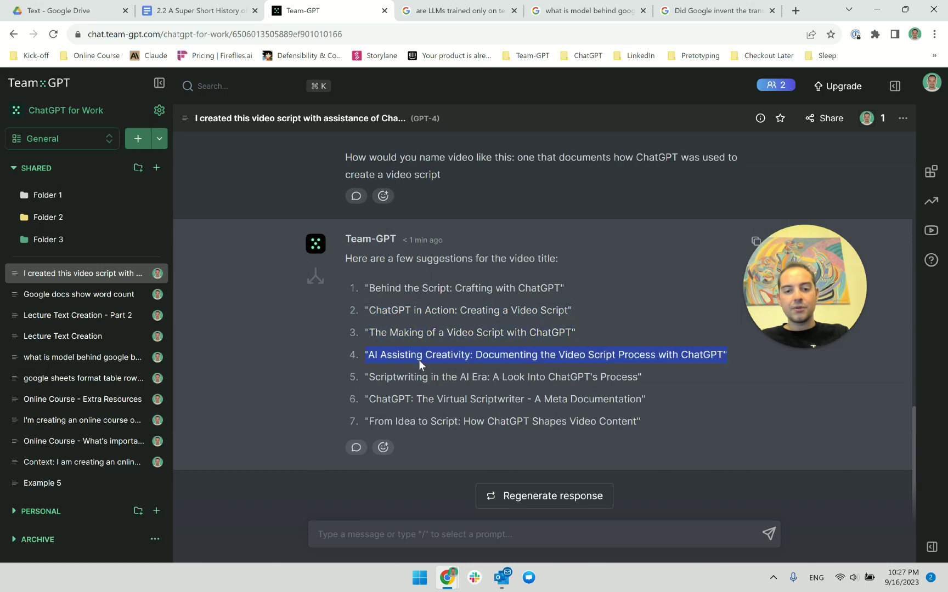
triple_click(448, 333)
triple_click(450, 356)
triple_click(447, 378)
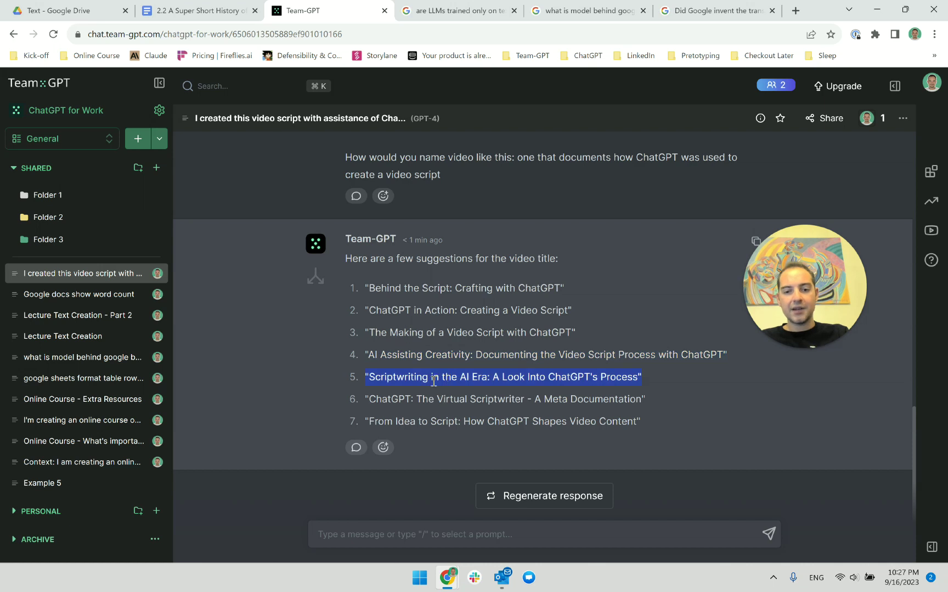
triple_click(443, 404)
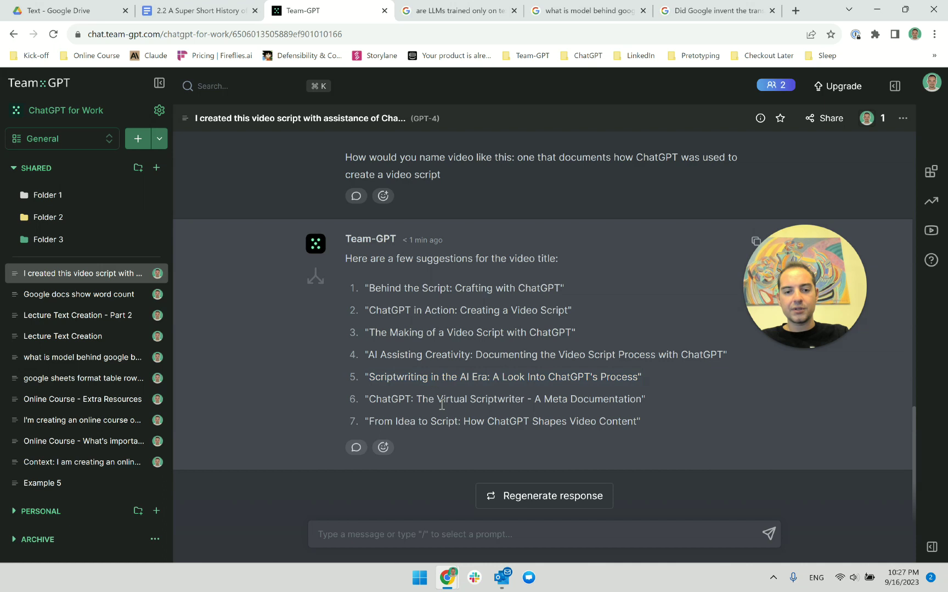
left_click(442, 404)
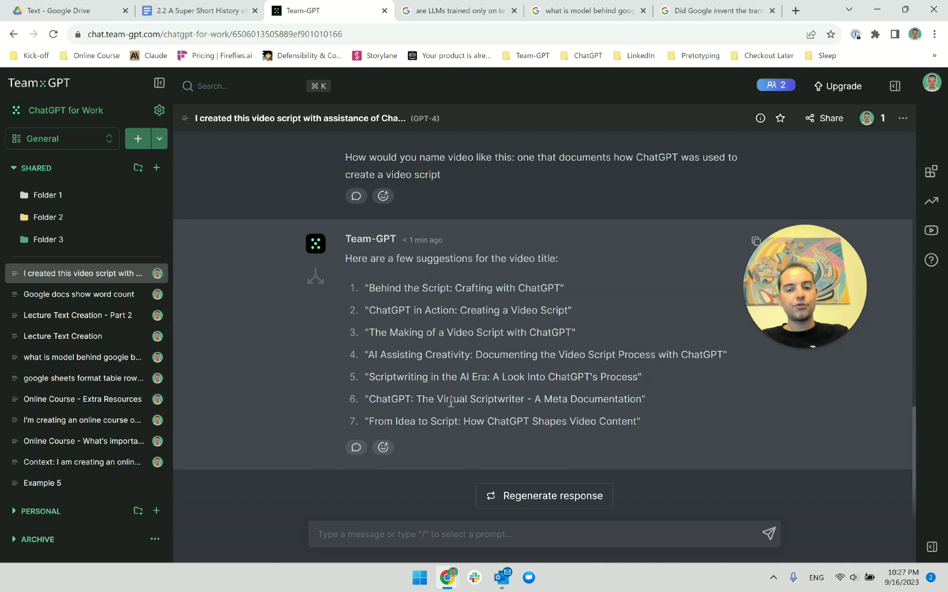
triple_click(450, 402)
left_click(451, 402)
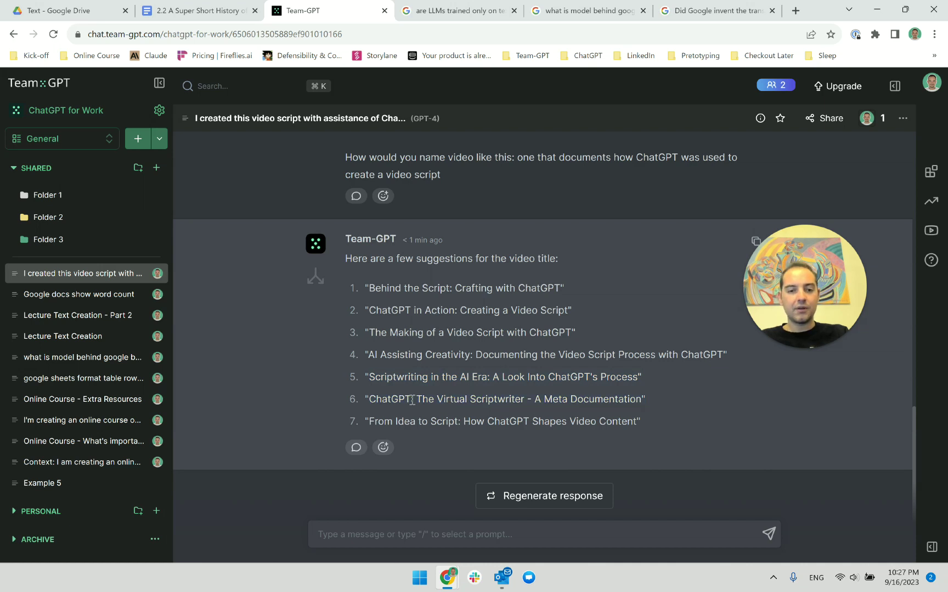
triple_click(453, 428)
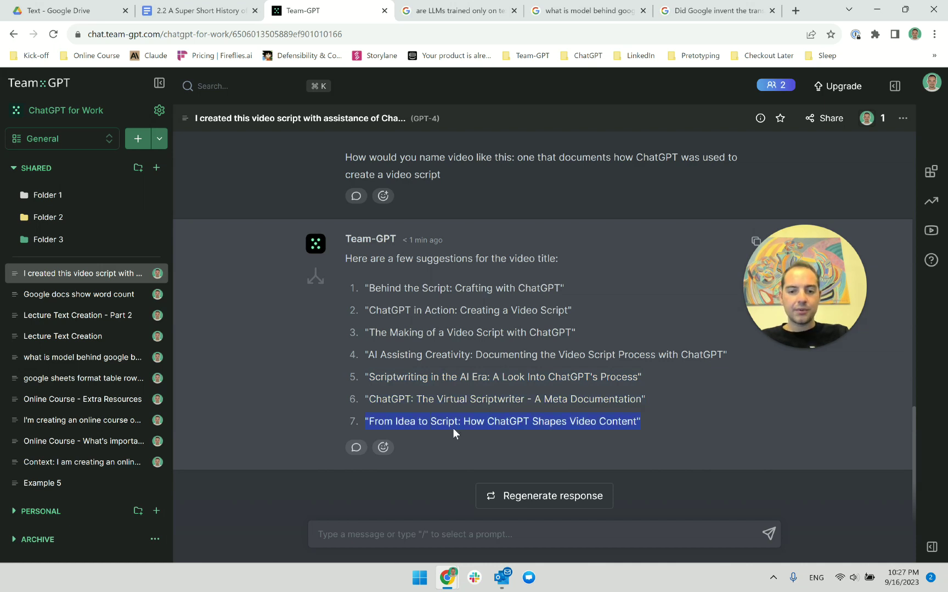
left_click(453, 428)
triple_click(448, 427)
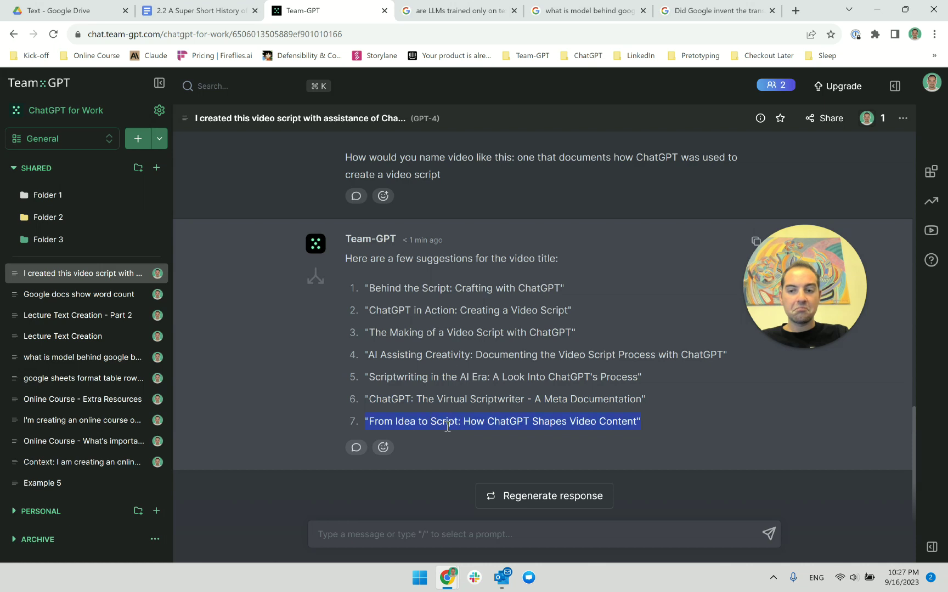
Consider the second suggested title again, including its opening phrase "ChatGPT in Action"
triple_click(446, 311)
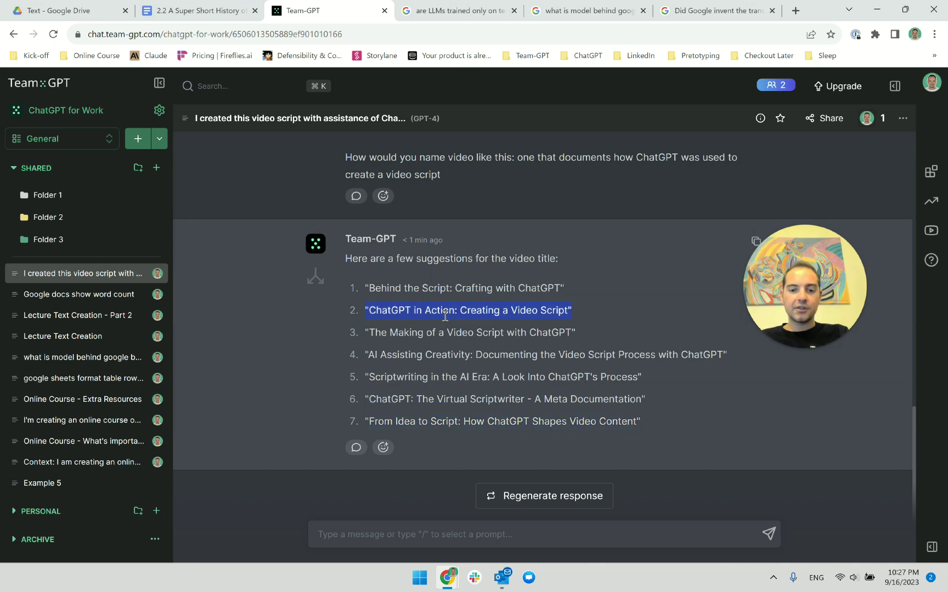
left_click(535, 318)
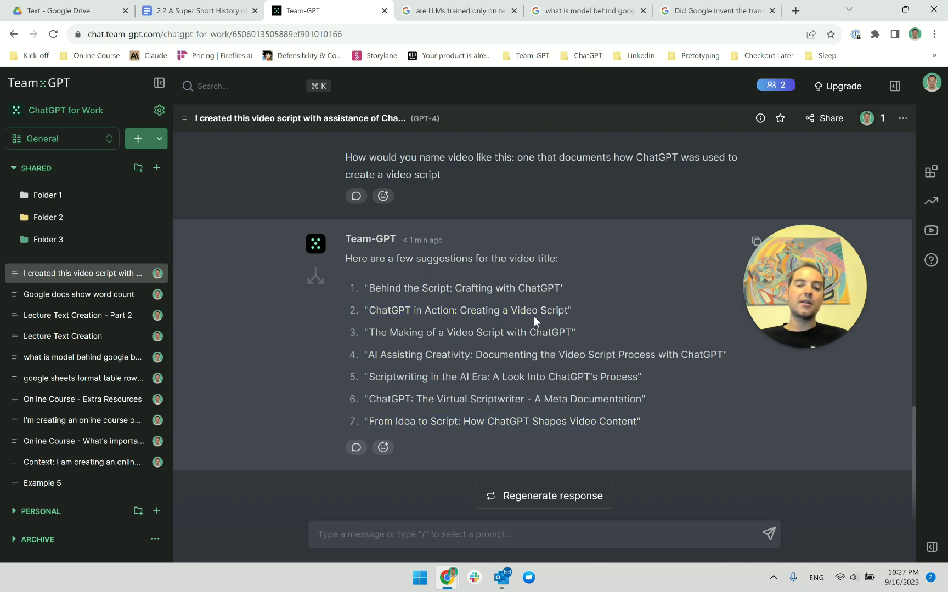
left_click_drag(568, 311, 364, 310)
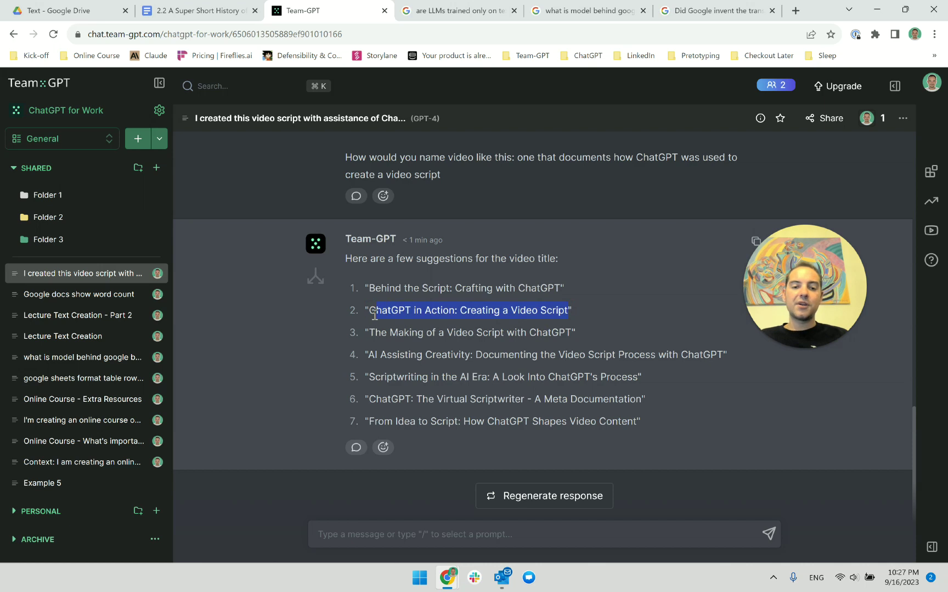
left_click(492, 339)
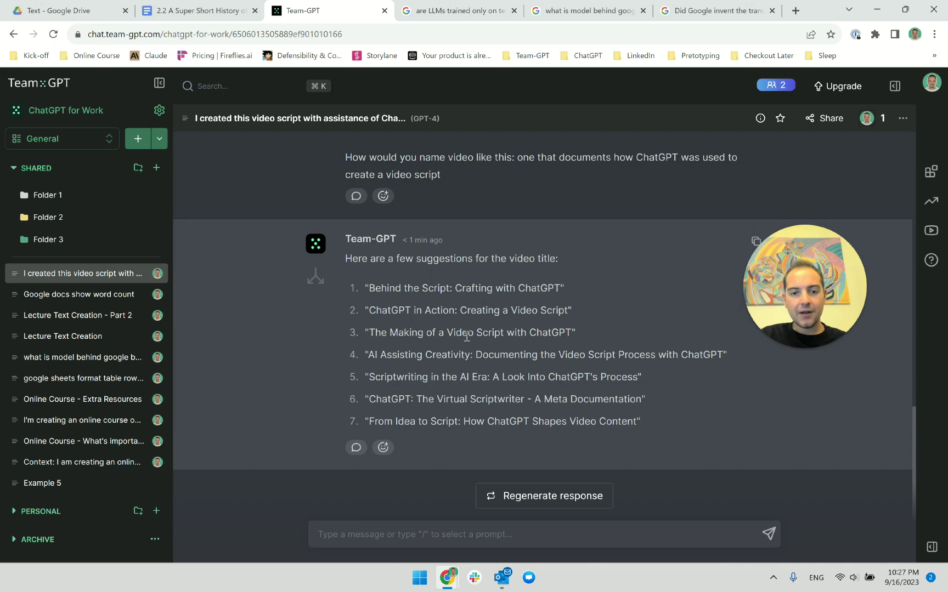
left_click_drag(455, 311, 371, 307)
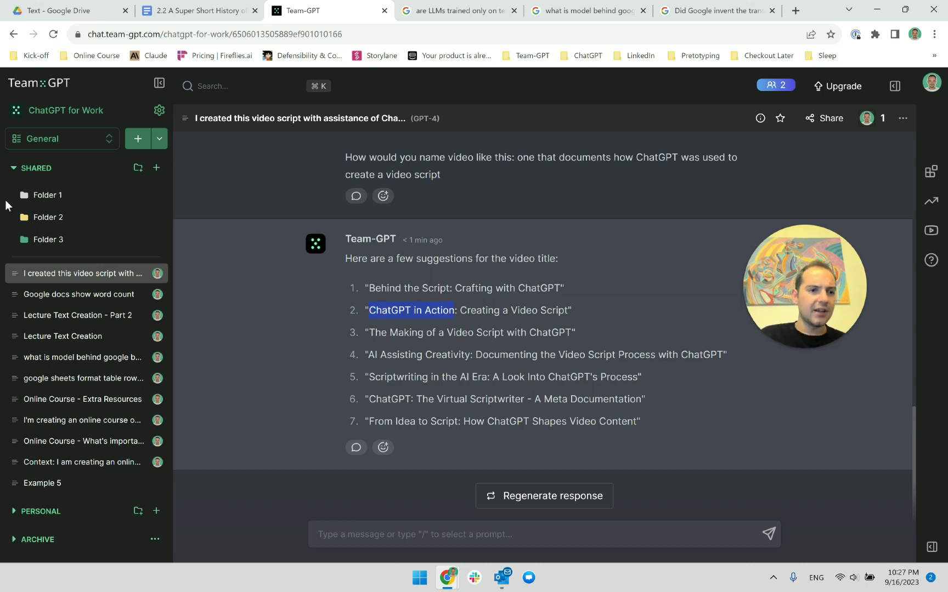
left_click(431, 327)
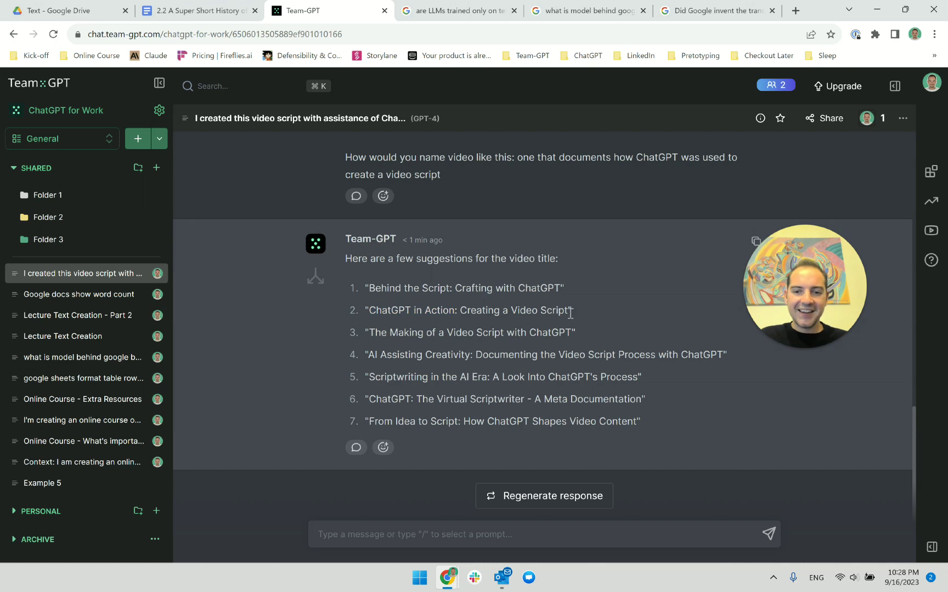
Copy the suggested title "ChatGPT in Action: Creating a Video Script" without its quotation marks and switch to the course syllabus spreadsheet
left_click_drag(568, 310, 366, 306)
left_click(234, 6)
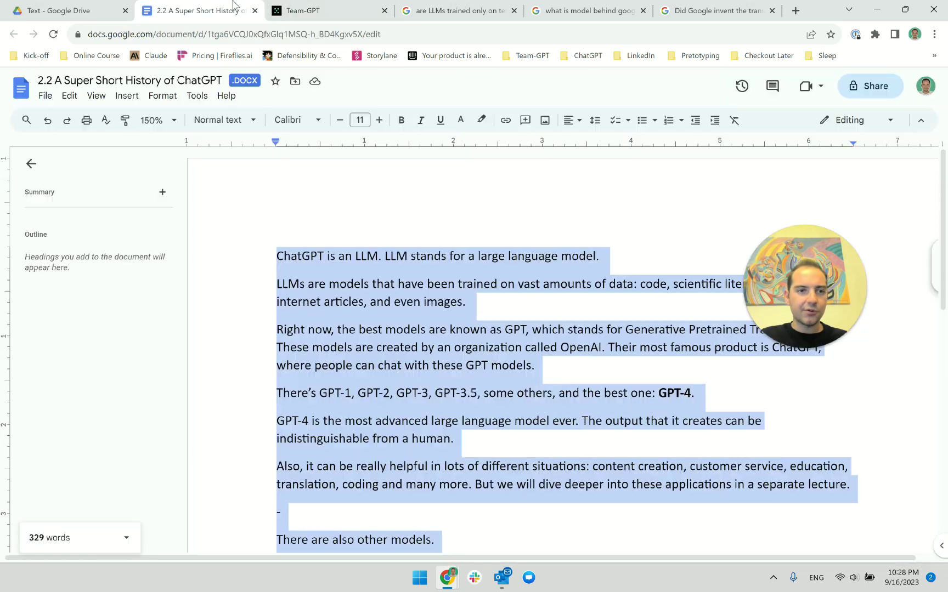
left_click(60, 6)
left_click(192, 8)
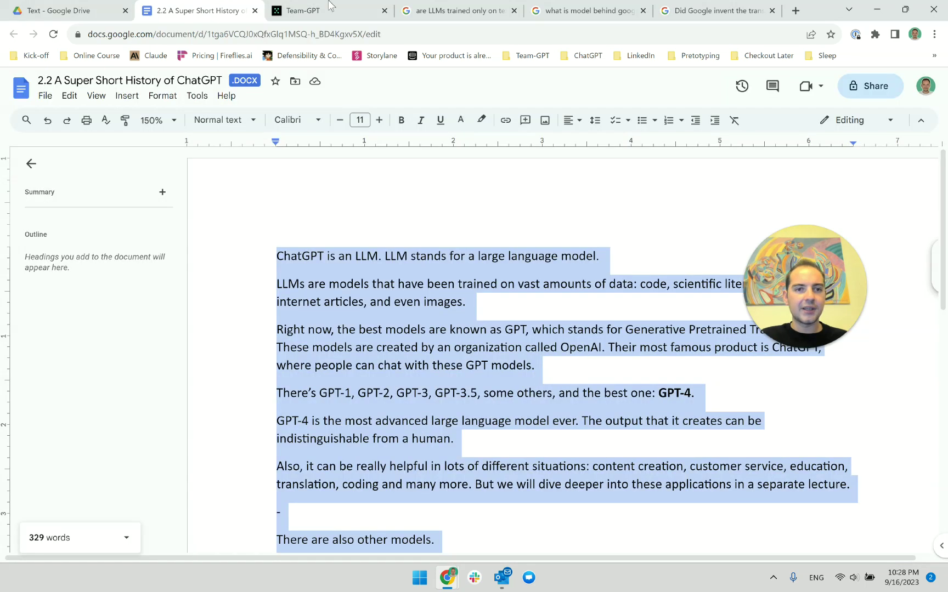
left_click(330, 9)
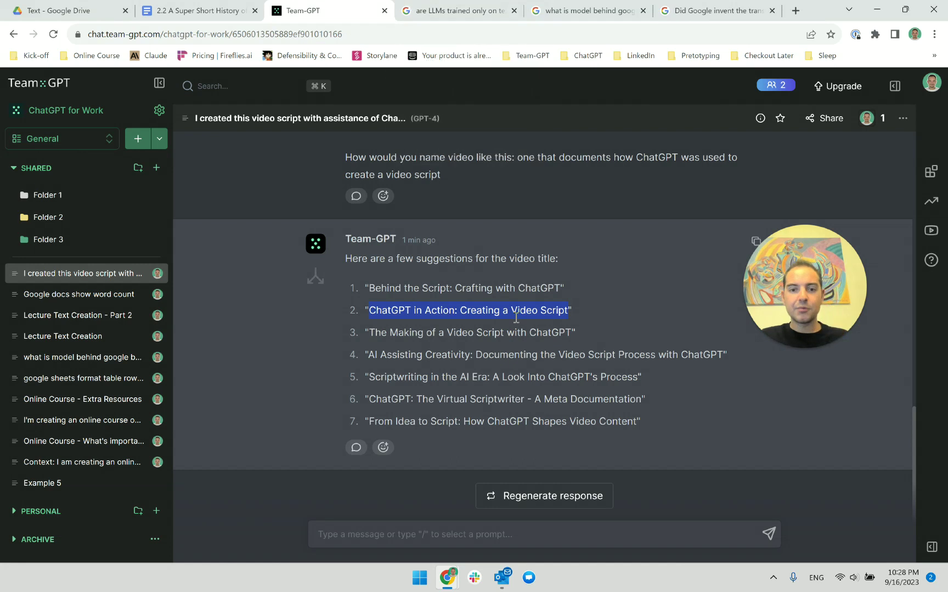
key("alt+Tab")
Replace the name of lecture 16.4 with the copied title "ChatGPT in Action: Creating a Video Script"
left_click(365, 475)
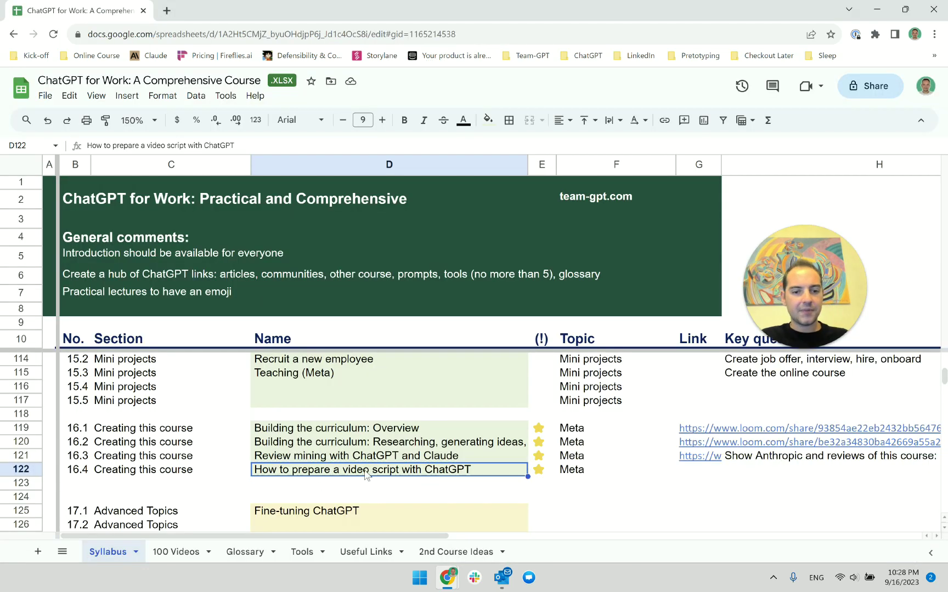
left_click(134, 121)
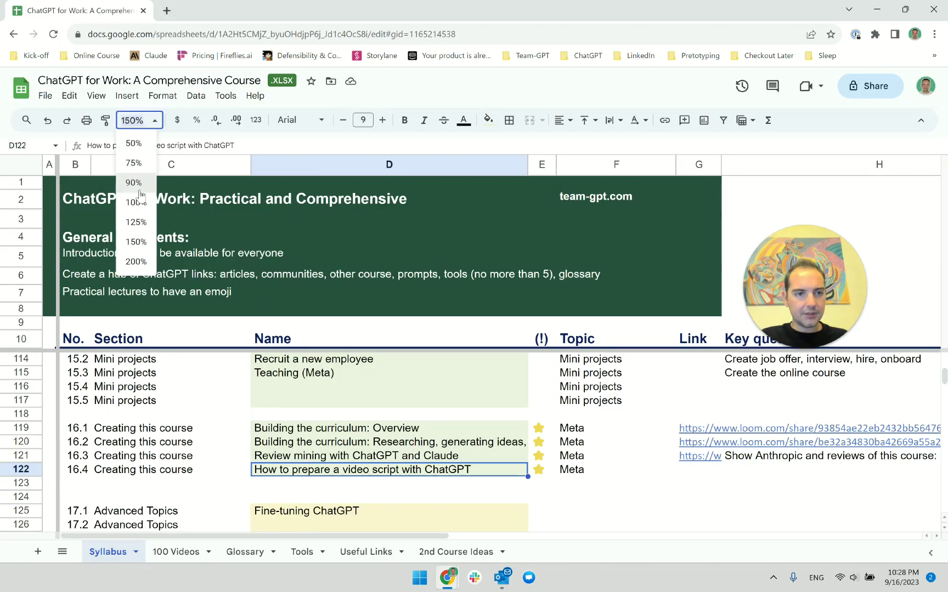
left_click(134, 182)
left_click(135, 120)
left_click(141, 203)
left_click(349, 466)
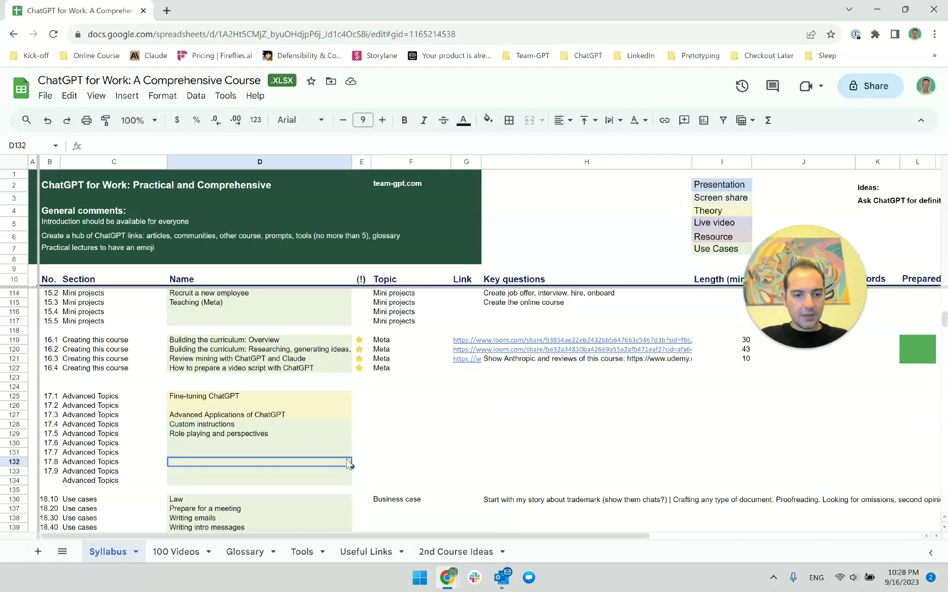
double_click(317, 369)
key("ctrl+a")
key("ctrl+v")
key("Return")
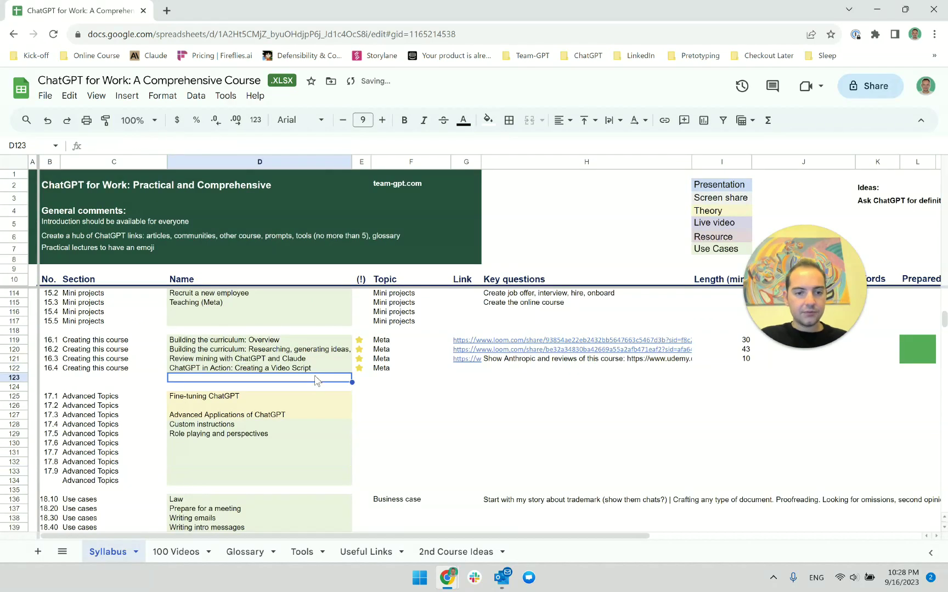
Set the spreadsheet zoom to 125% and select the name cell of lecture 16.4
left_click(135, 120)
left_click(141, 222)
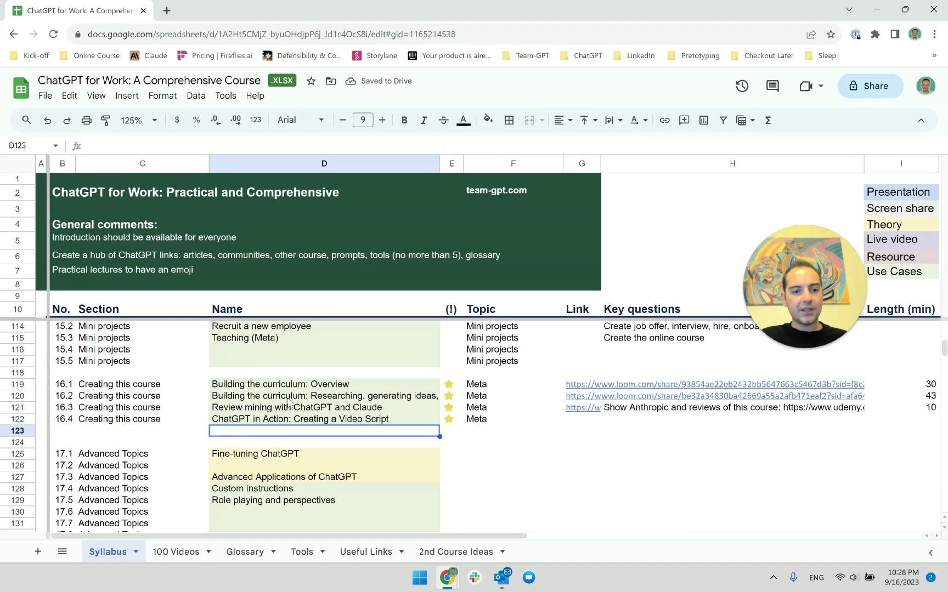
left_click(264, 423)
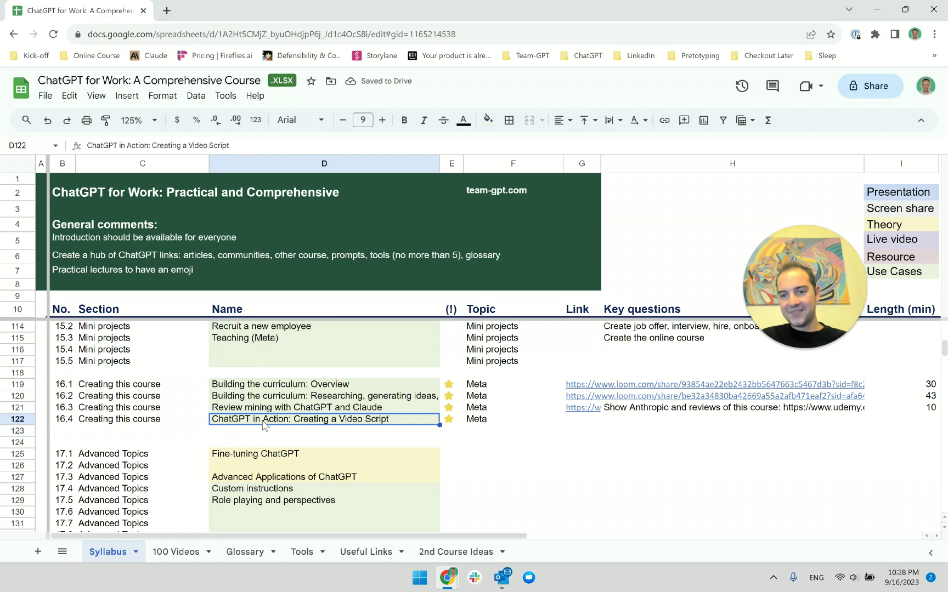
left_click_drag(816, 286, 780, 233)
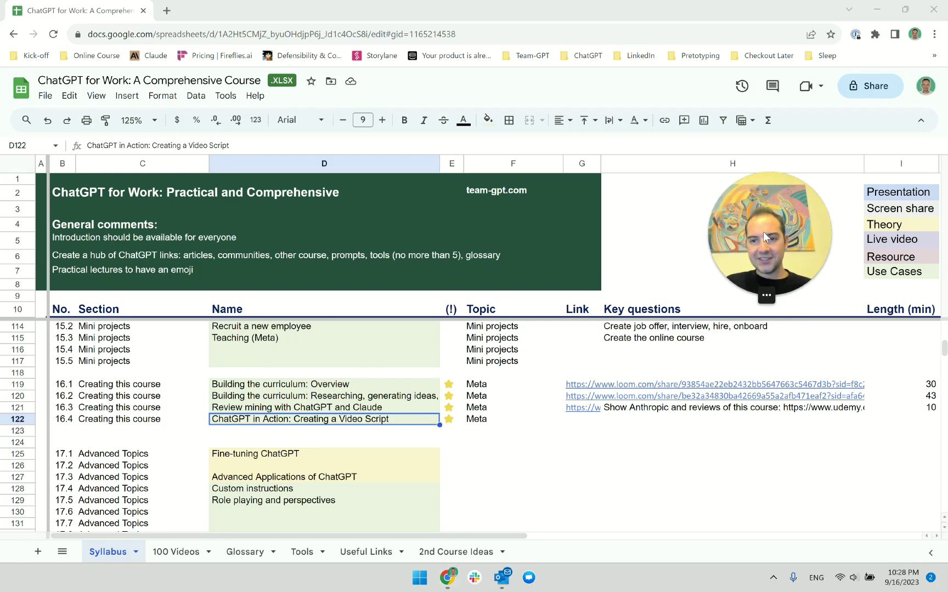
left_click(304, 433)
left_click(307, 421)
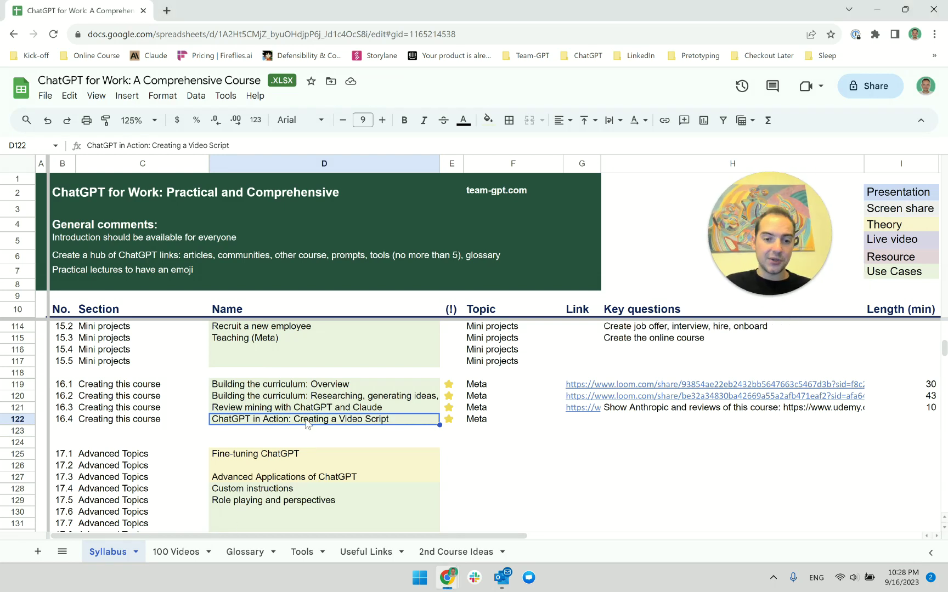
left_click(366, 434)
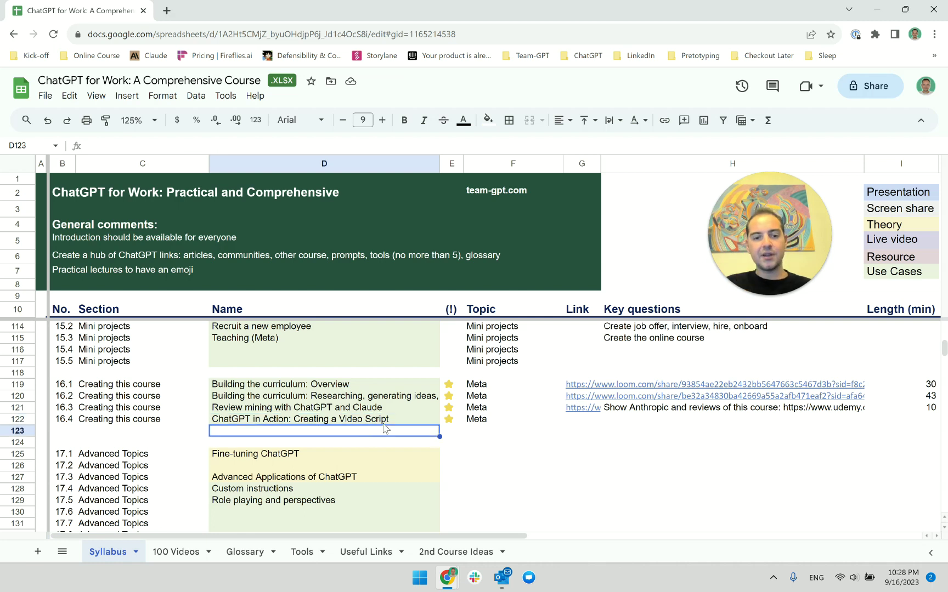
Copy the name text of lecture 16.4 and switch to the Team-GPT chat with the title suggestions
double_click(402, 423)
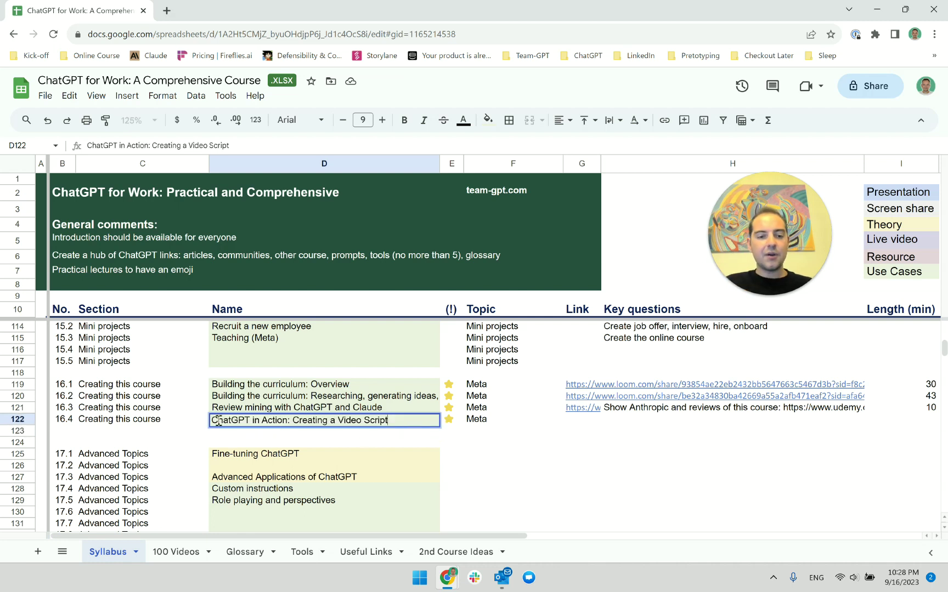
key("ctrl+a")
key("ctrl+c")
key("Escape")
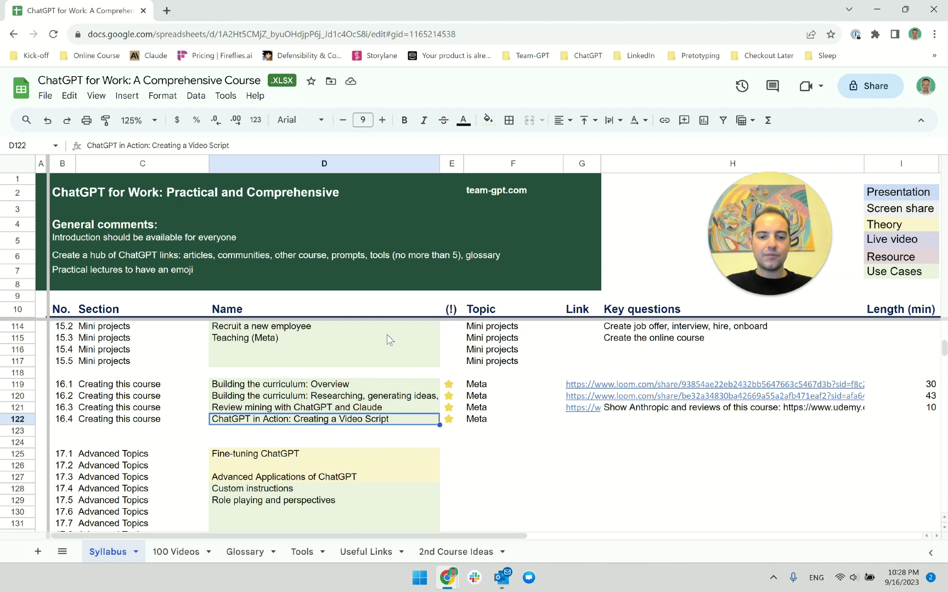
key("alt+Tab")
key("alt+Tab")
key("alt+Tab")
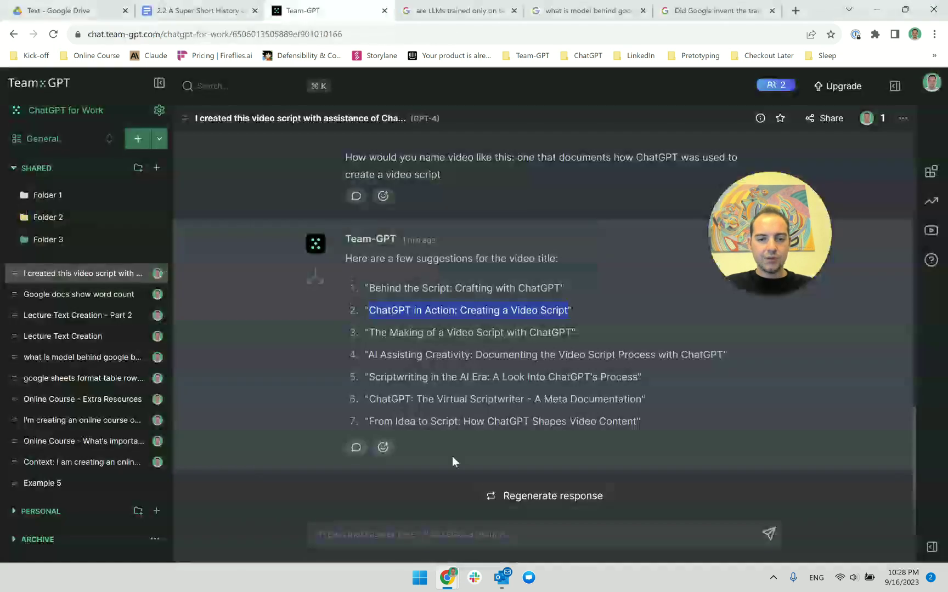
Send Team-GPT the copied title with the request "please put an adjective about 'video script' showing how amazingly well it was done"
left_click(575, 521)
key("ctrl+v")
key("shift+Return")
key("shift+Return")
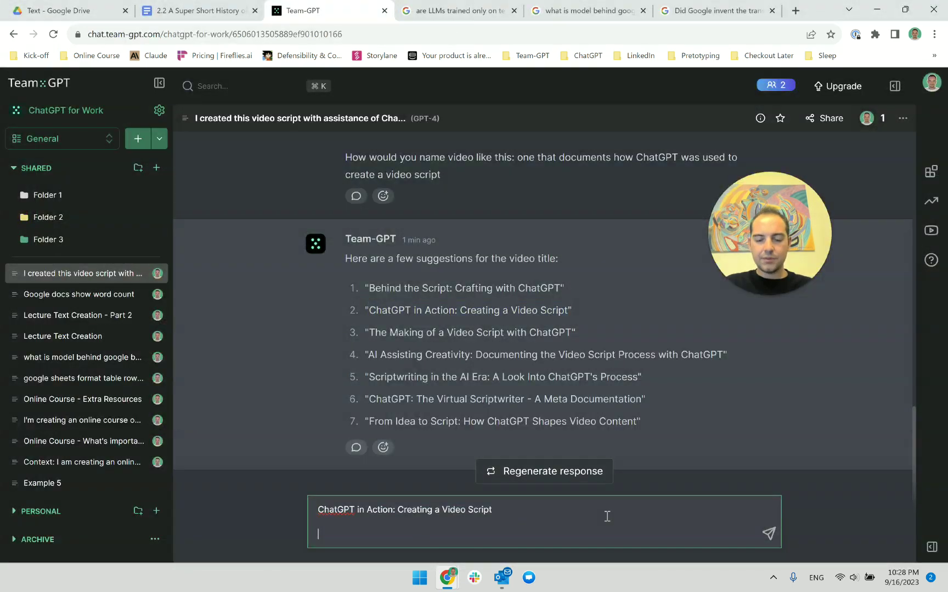
type("p")
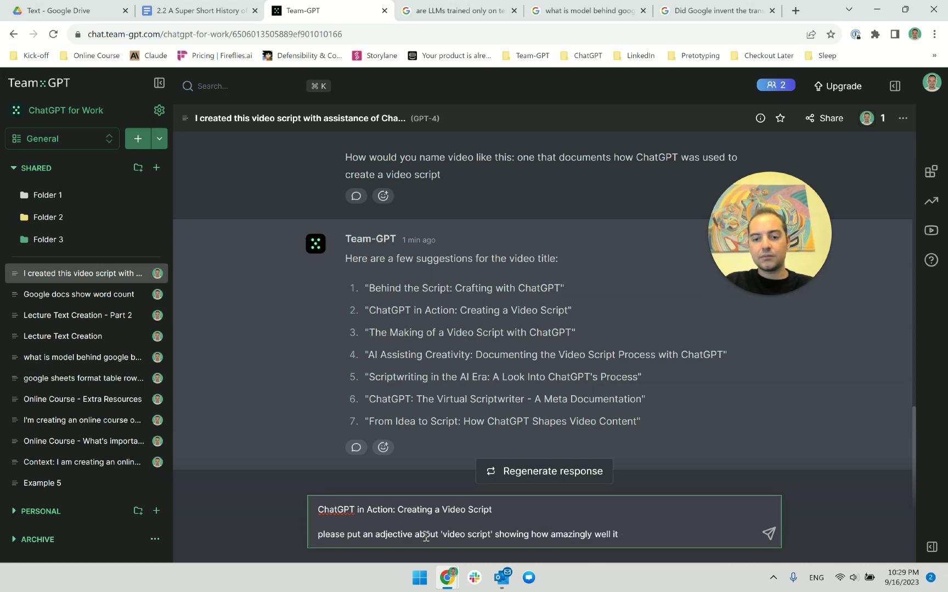
type("done")
key("Return")
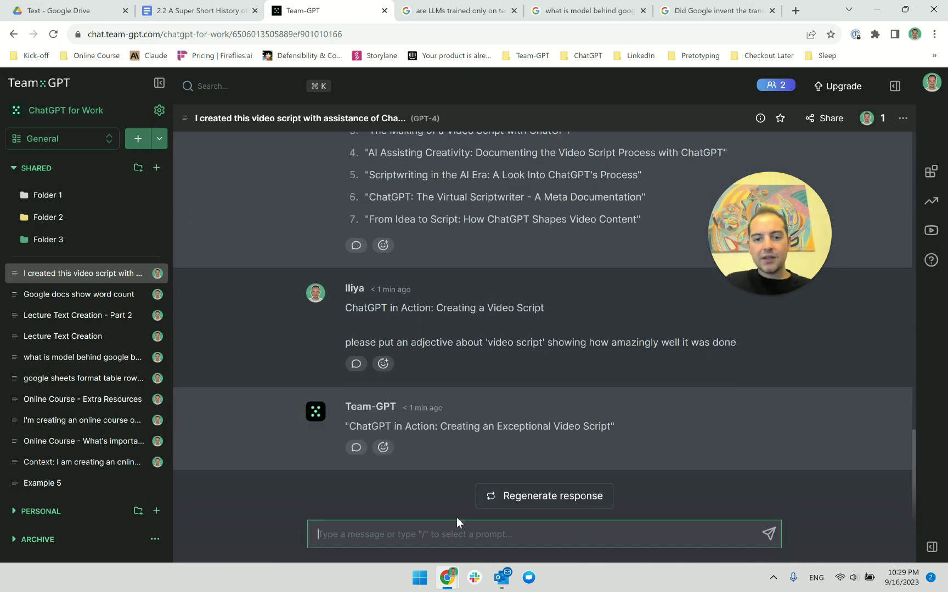
Consider the title suggested in the reply and ask Team-GPT for "5 more variations"
triple_click(553, 428)
left_click(552, 428)
triple_click(554, 428)
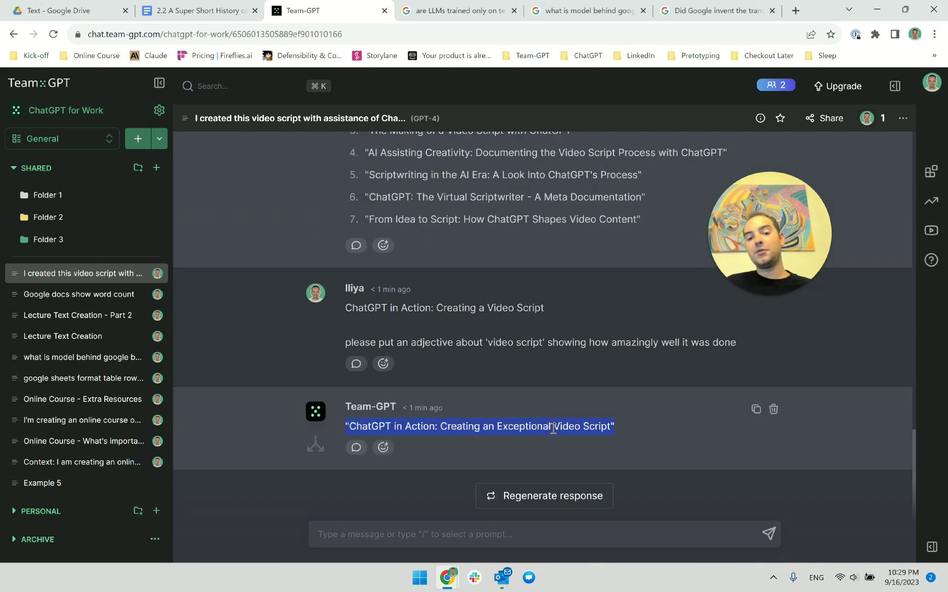
left_click(401, 541)
type("5 more")
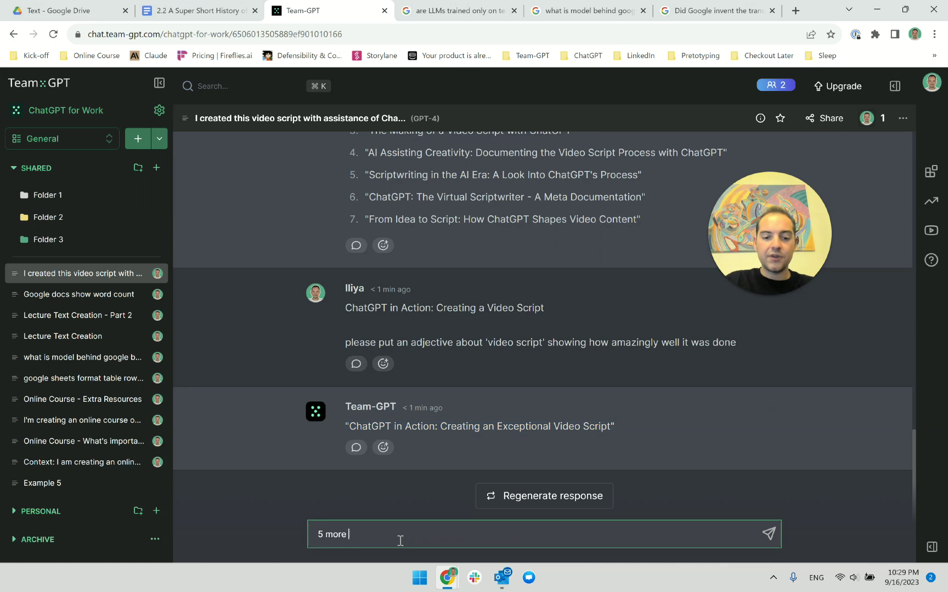
type(" variations")
key("Return")
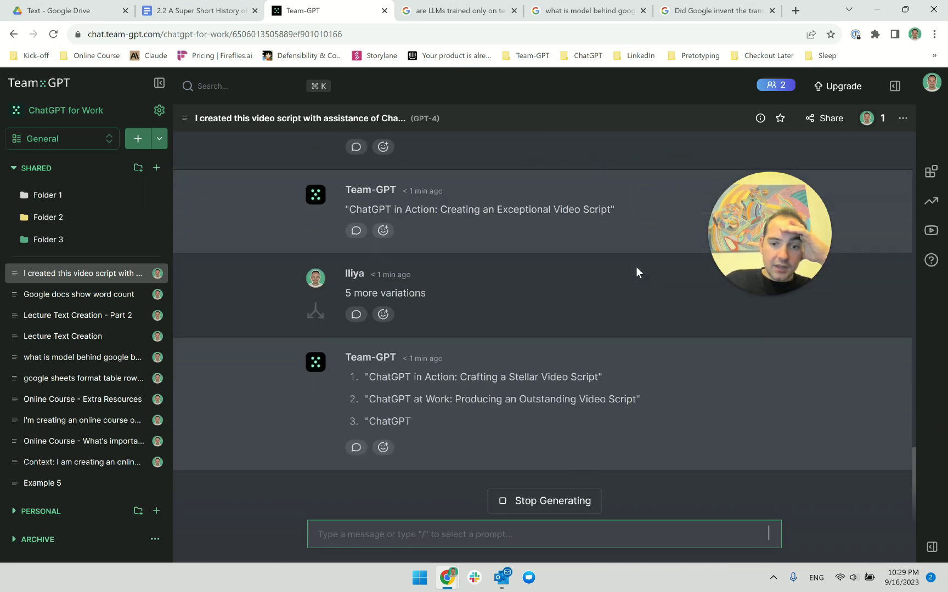
Compare the adjectives in the five title variations with "Exceptional" in the previously suggested title
double_click(550, 355)
left_click(550, 355)
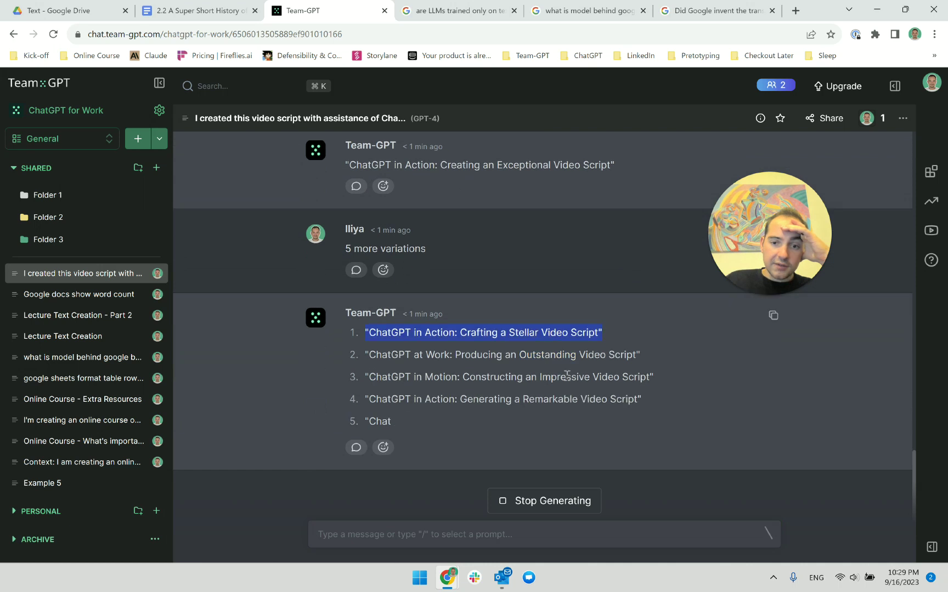
triple_click(548, 362)
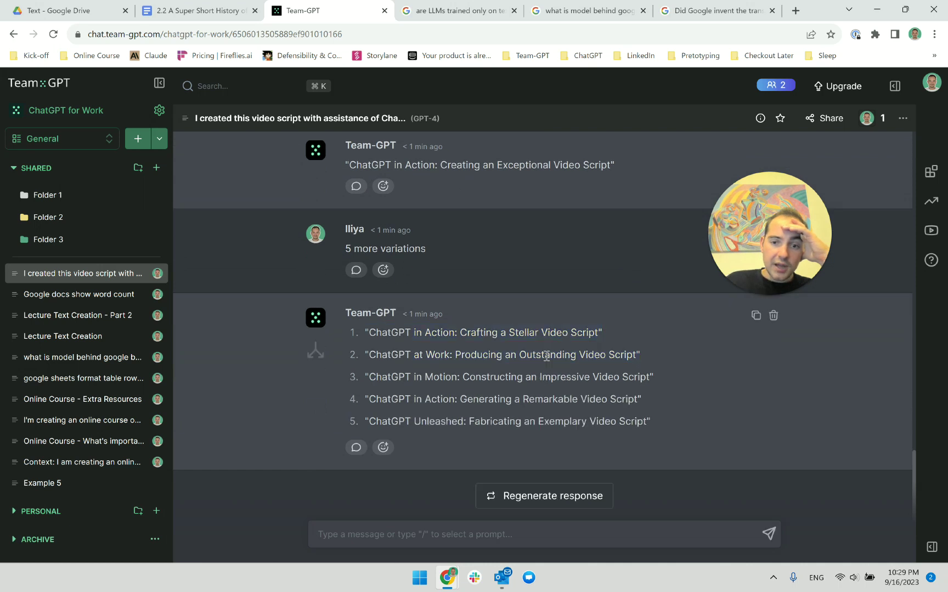
triple_click(544, 358)
triple_click(561, 380)
double_click(560, 419)
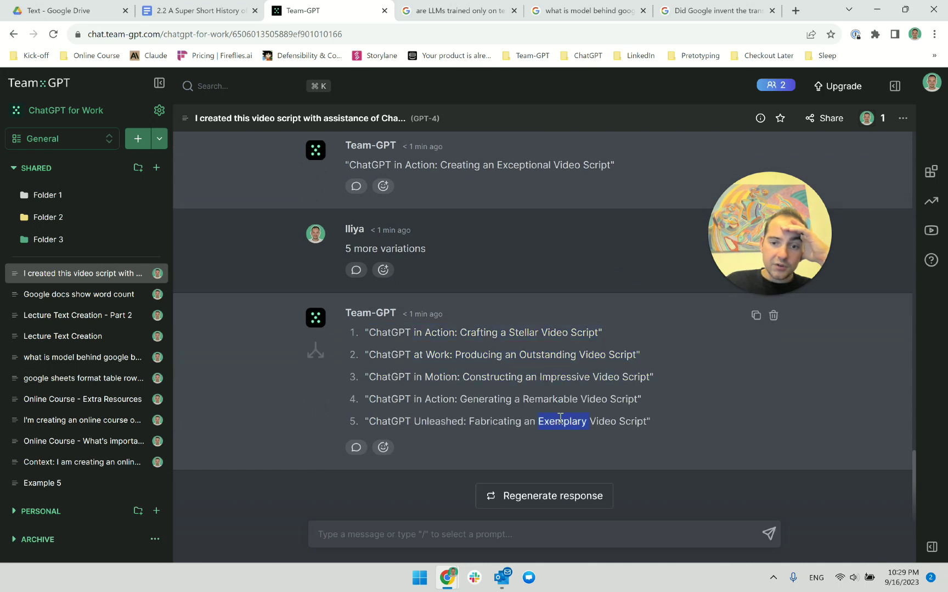
double_click(526, 163)
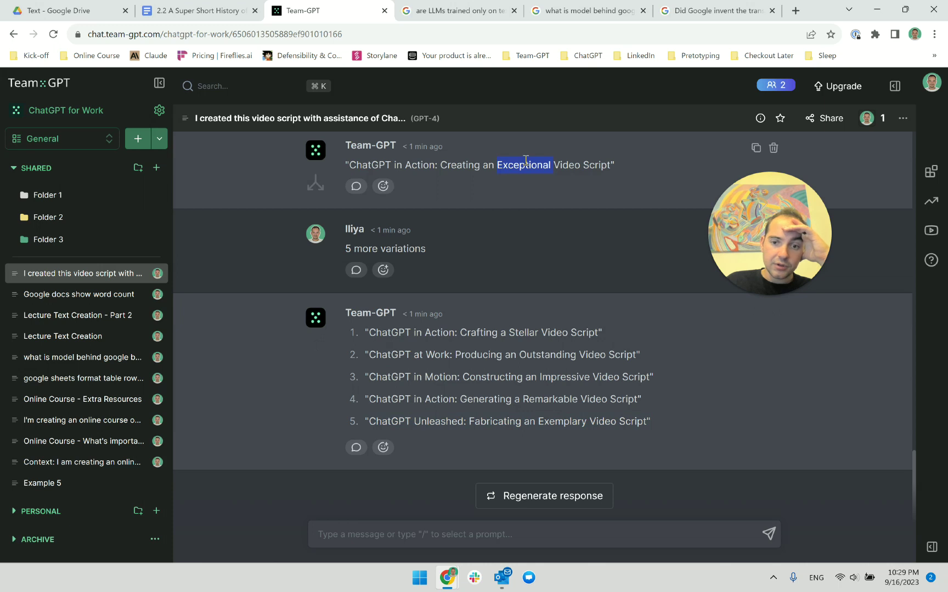
triple_click(519, 171)
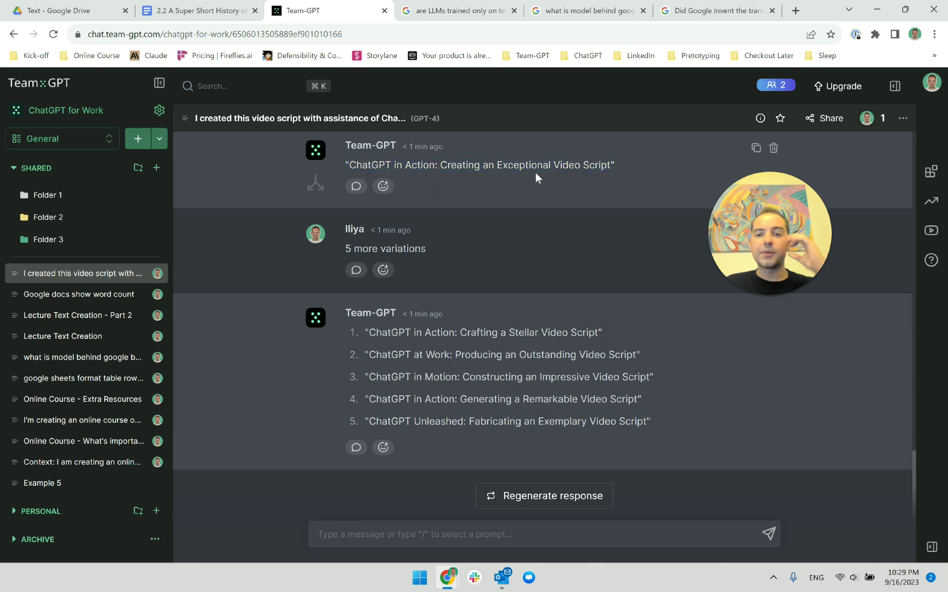
double_click(534, 165)
In the syllabus spreadsheet, change lecture 16.4's name to "ChatGPT in Action: Creating an Exceptional Video Script" and widen the Name column to fit it
left_click(18, 5)
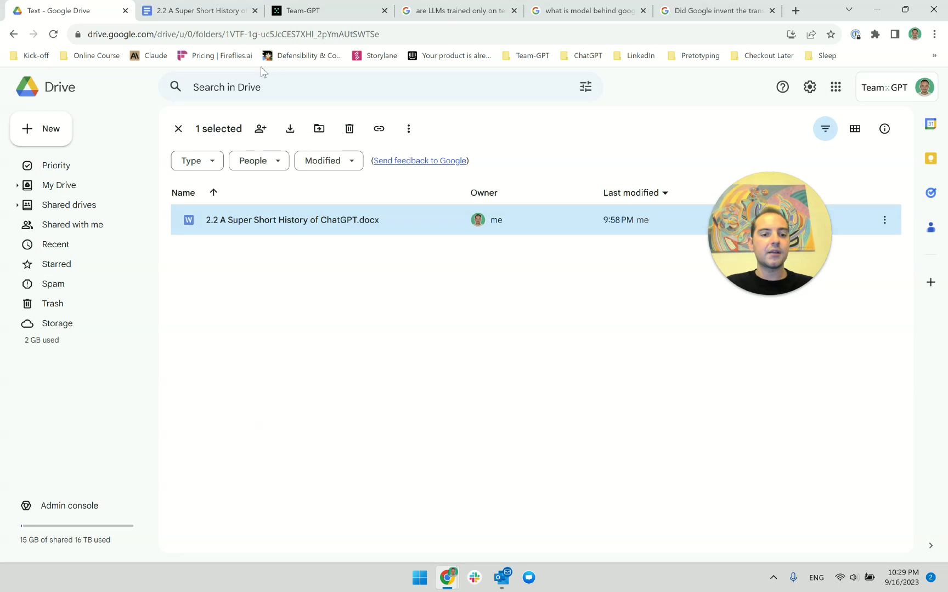
key("ctrl+Tab")
key("ctrl+Tab")
key("alt+Tab")
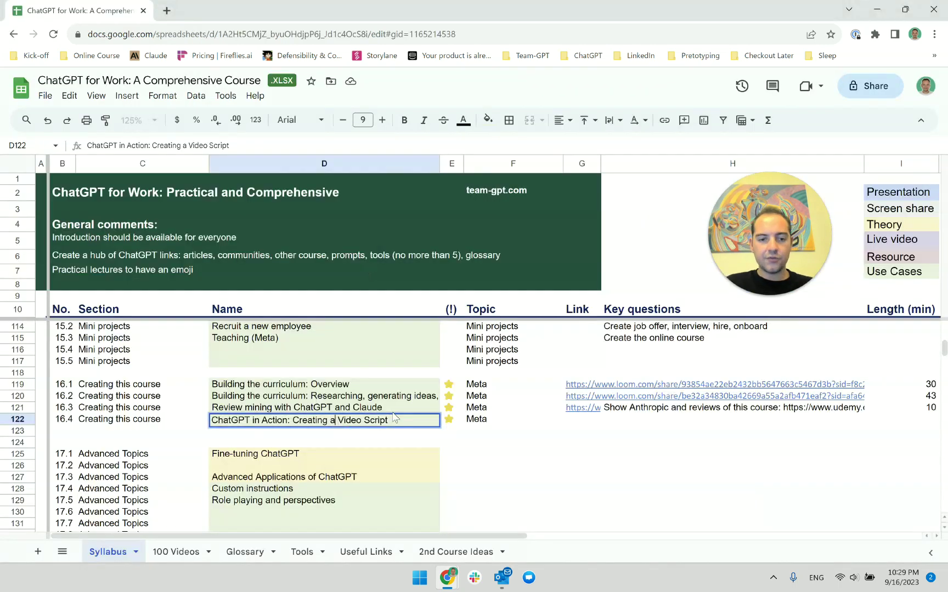
type("n Exce")
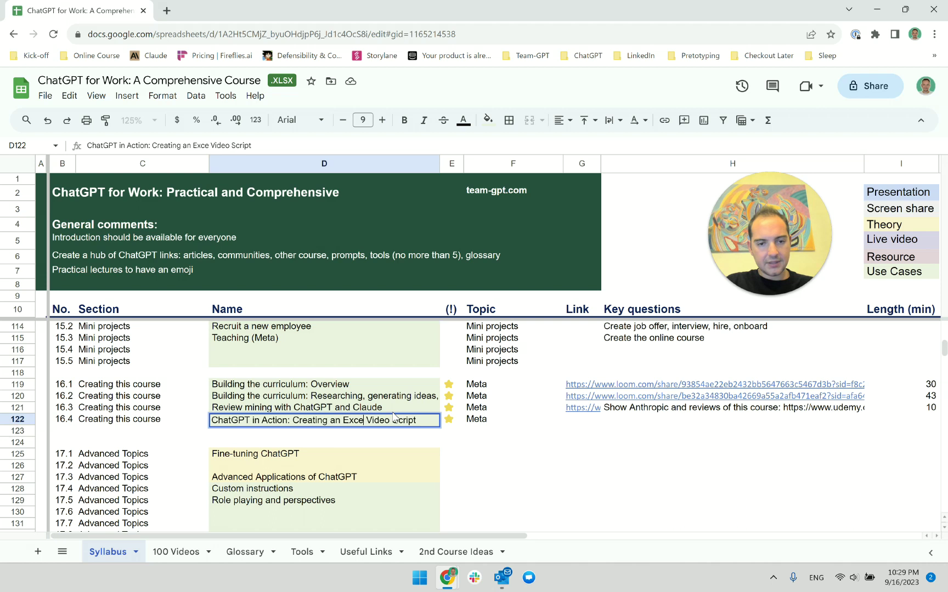
type("xc")
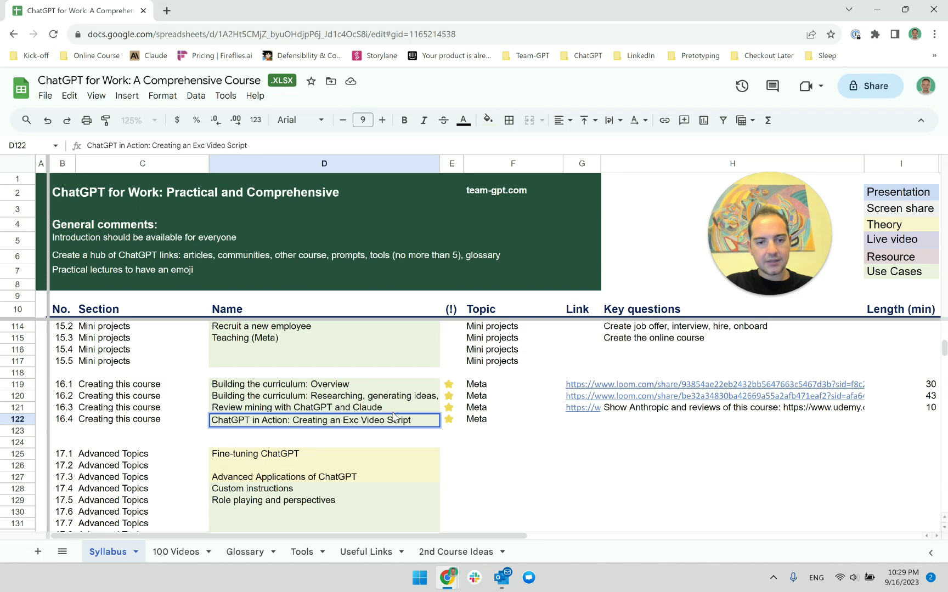
type("eptional")
key("Return")
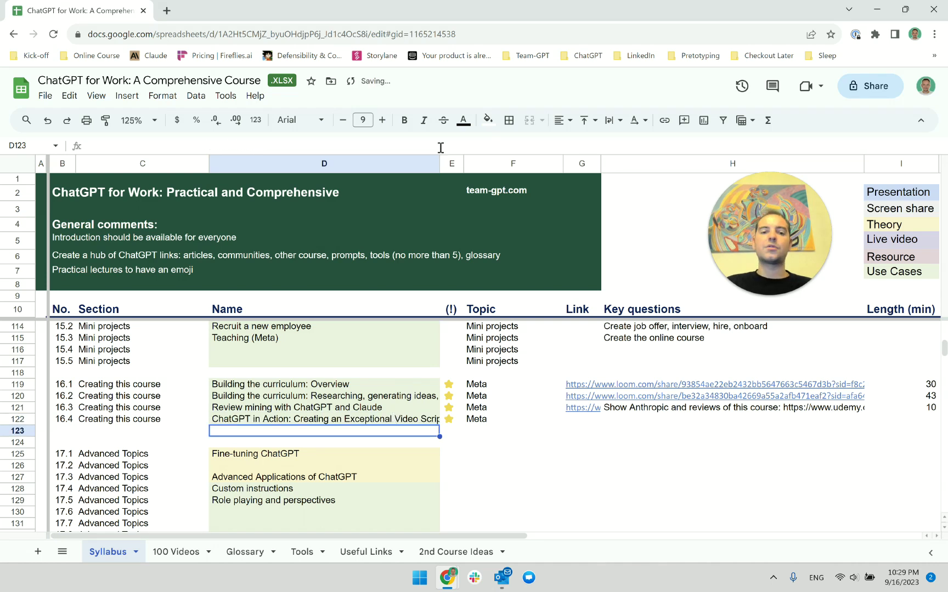
left_click_drag(442, 164, 511, 163)
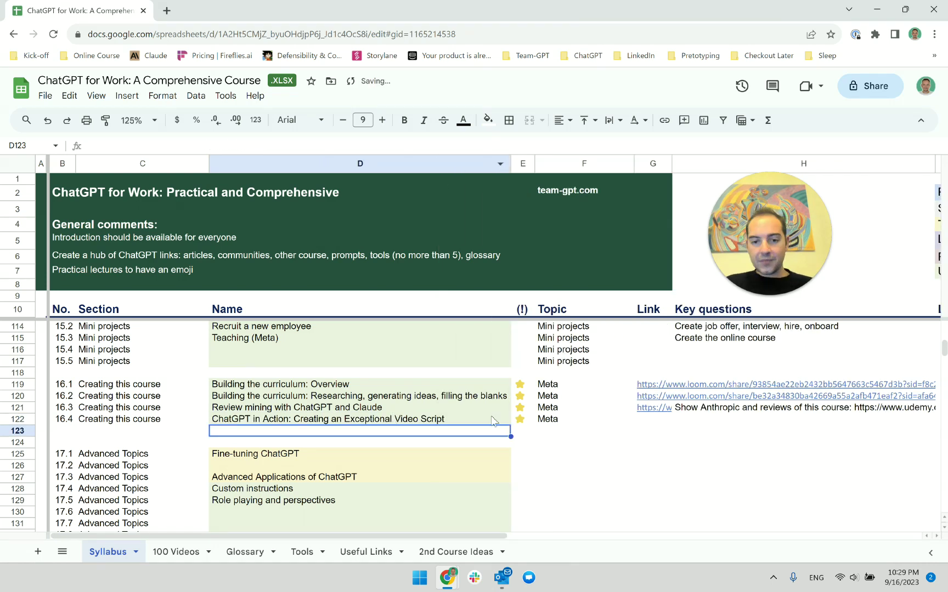
left_click(465, 421)
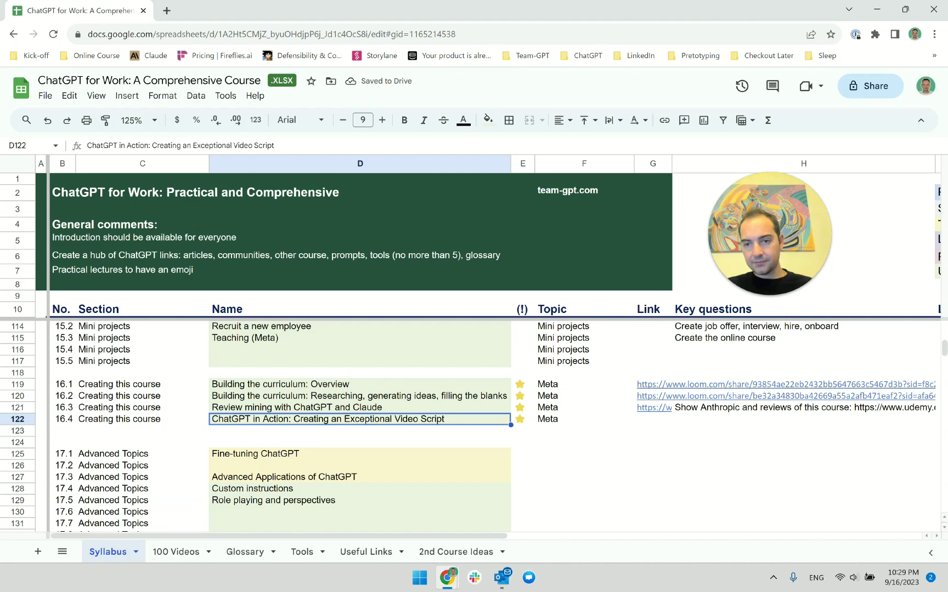
left_click(760, 297)
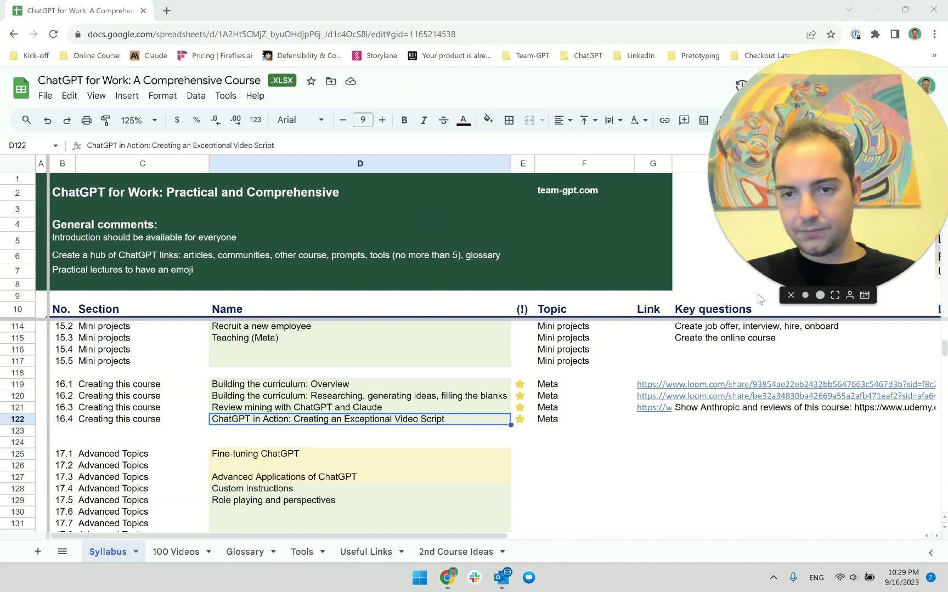
left_click_drag(782, 192, 699, 393)
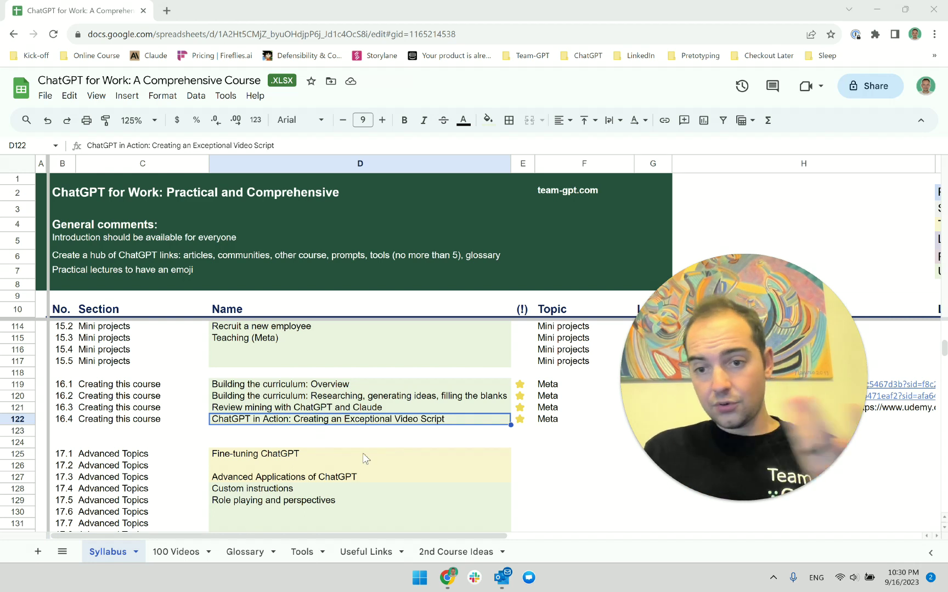
Review the syllabus from lecture 3.1, "A Super Short History of ChatGPT", down through the use cases to the Conclusion and Capstone project sections
scroll(363, 455, "up", 20)
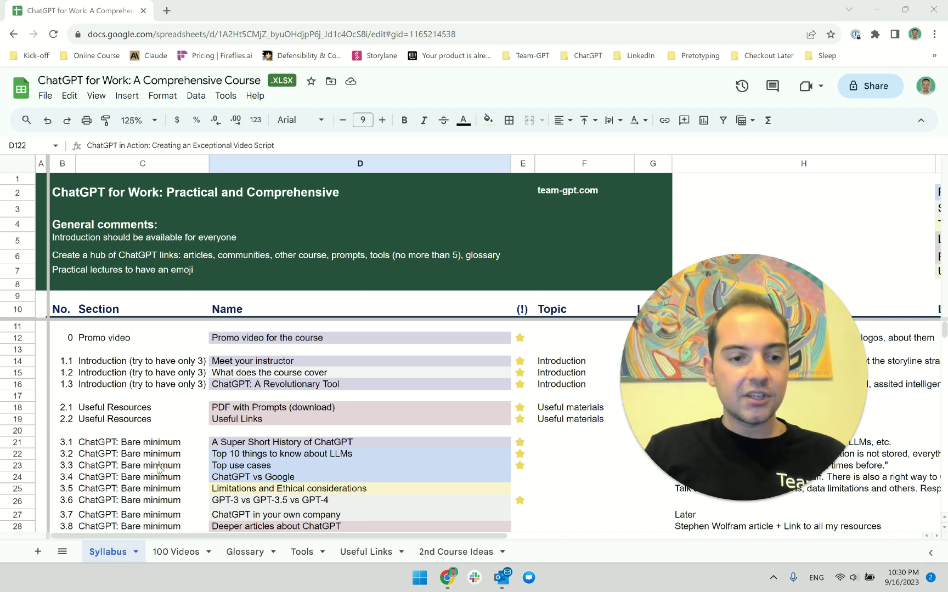
left_click(137, 442)
left_click_drag(62, 442, 317, 449)
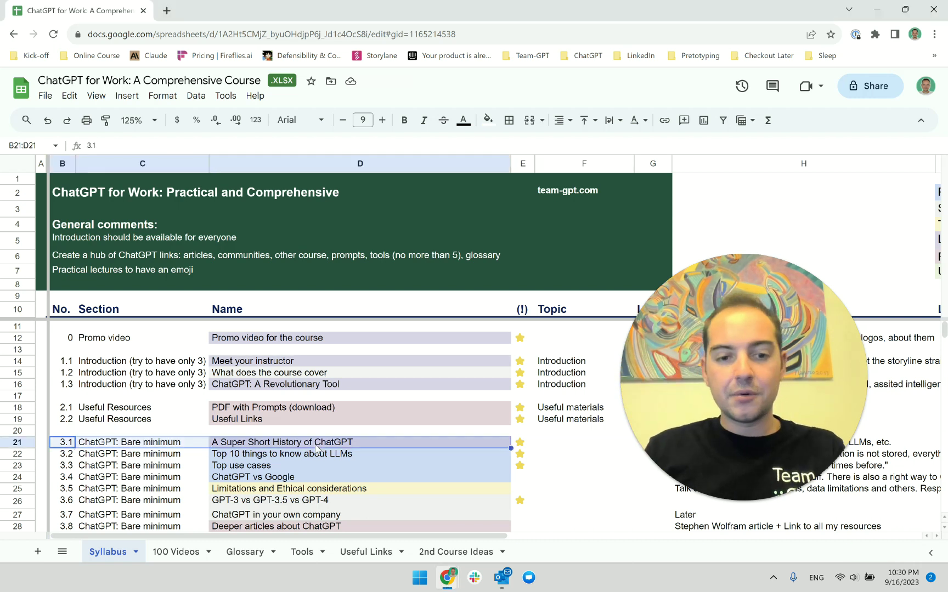
left_click(397, 446)
scroll(397, 446, "down", 3)
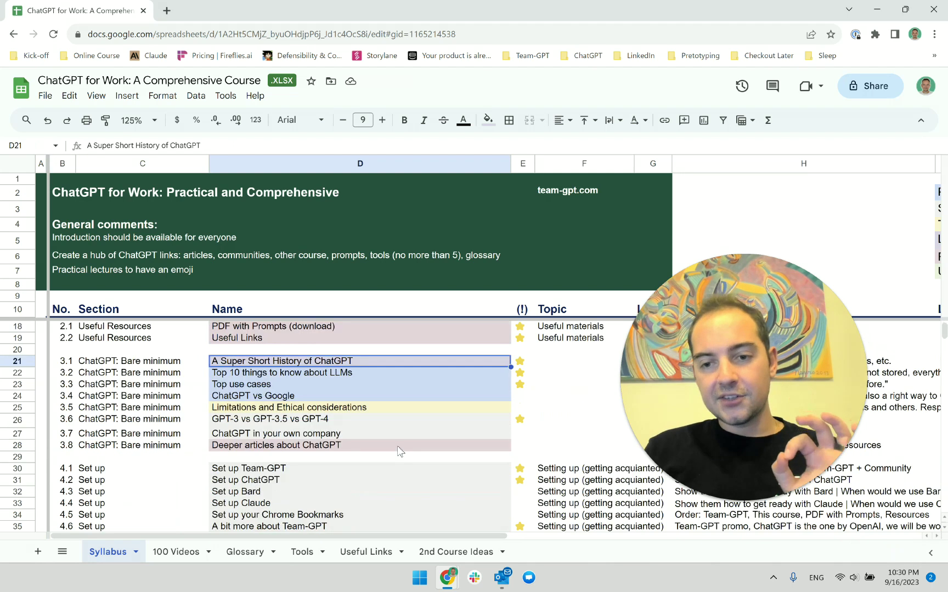
scroll(398, 449, "down", 20)
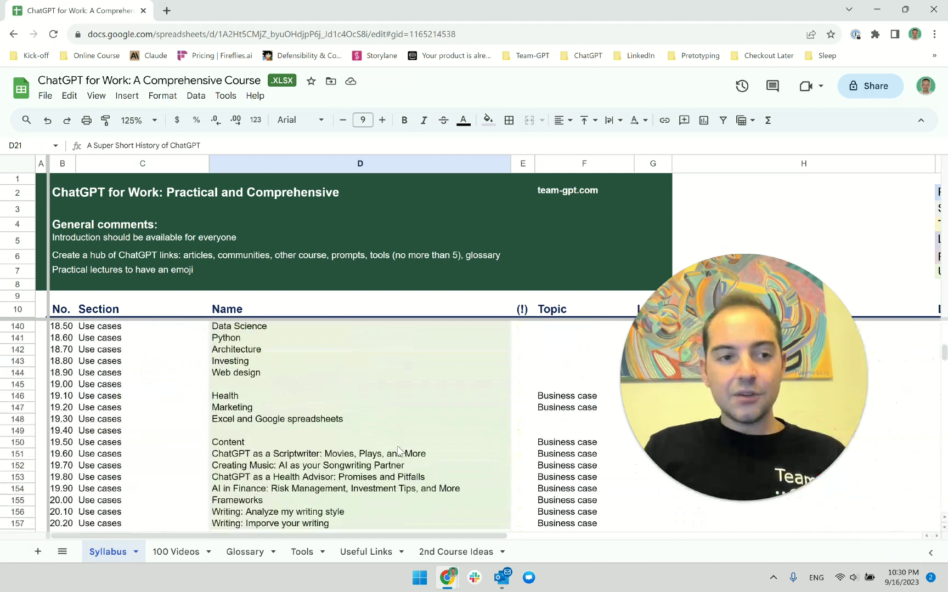
scroll(409, 436, "down", 6)
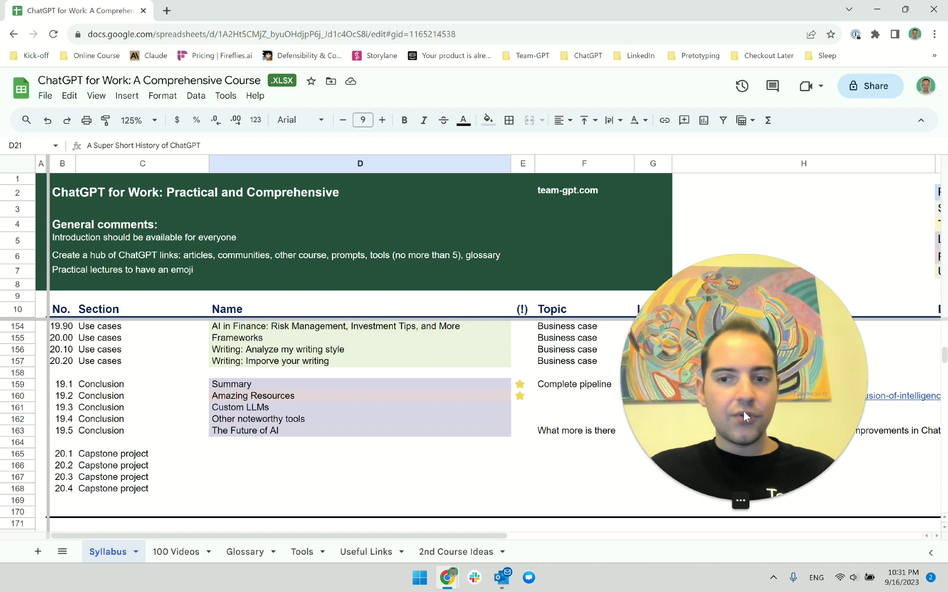
left_click(447, 410)
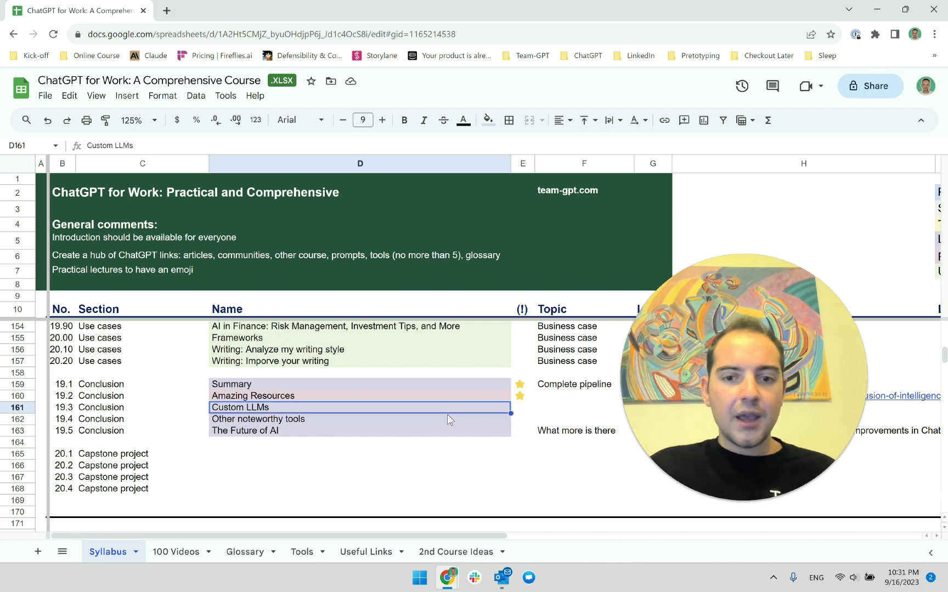
left_click(476, 384)
scroll(477, 384, "up", 2)
scroll(480, 388, "up", 8)
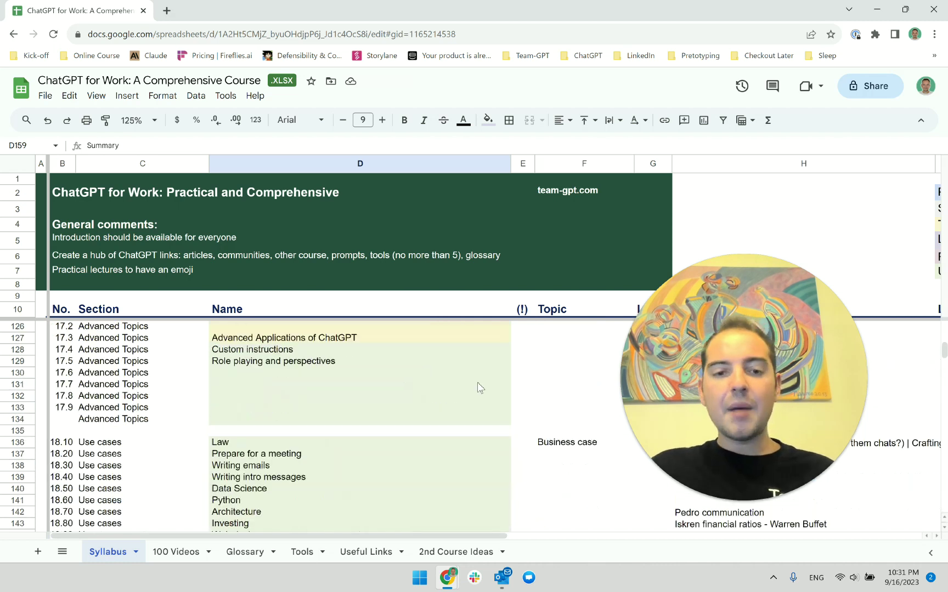
scroll(480, 387, "down", 10)
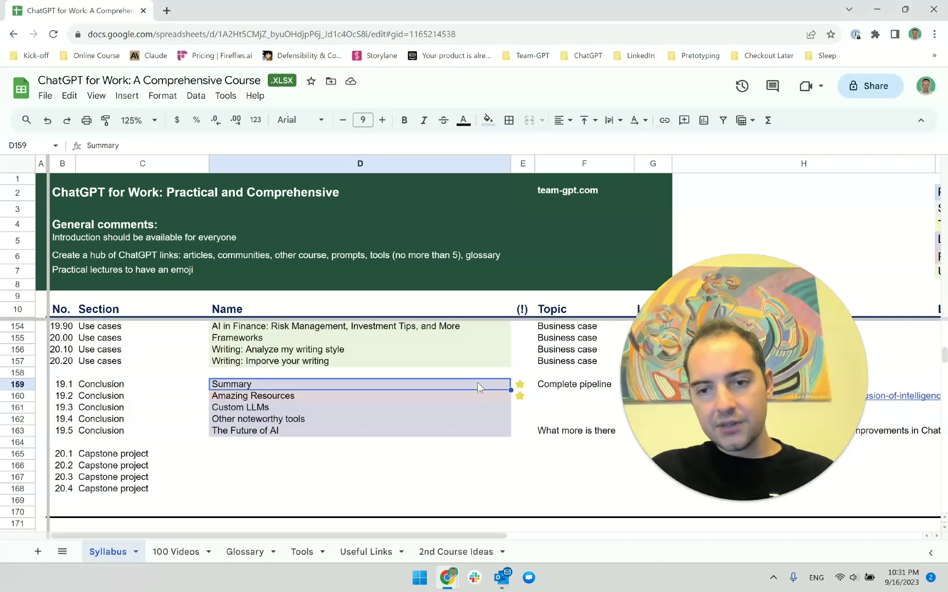